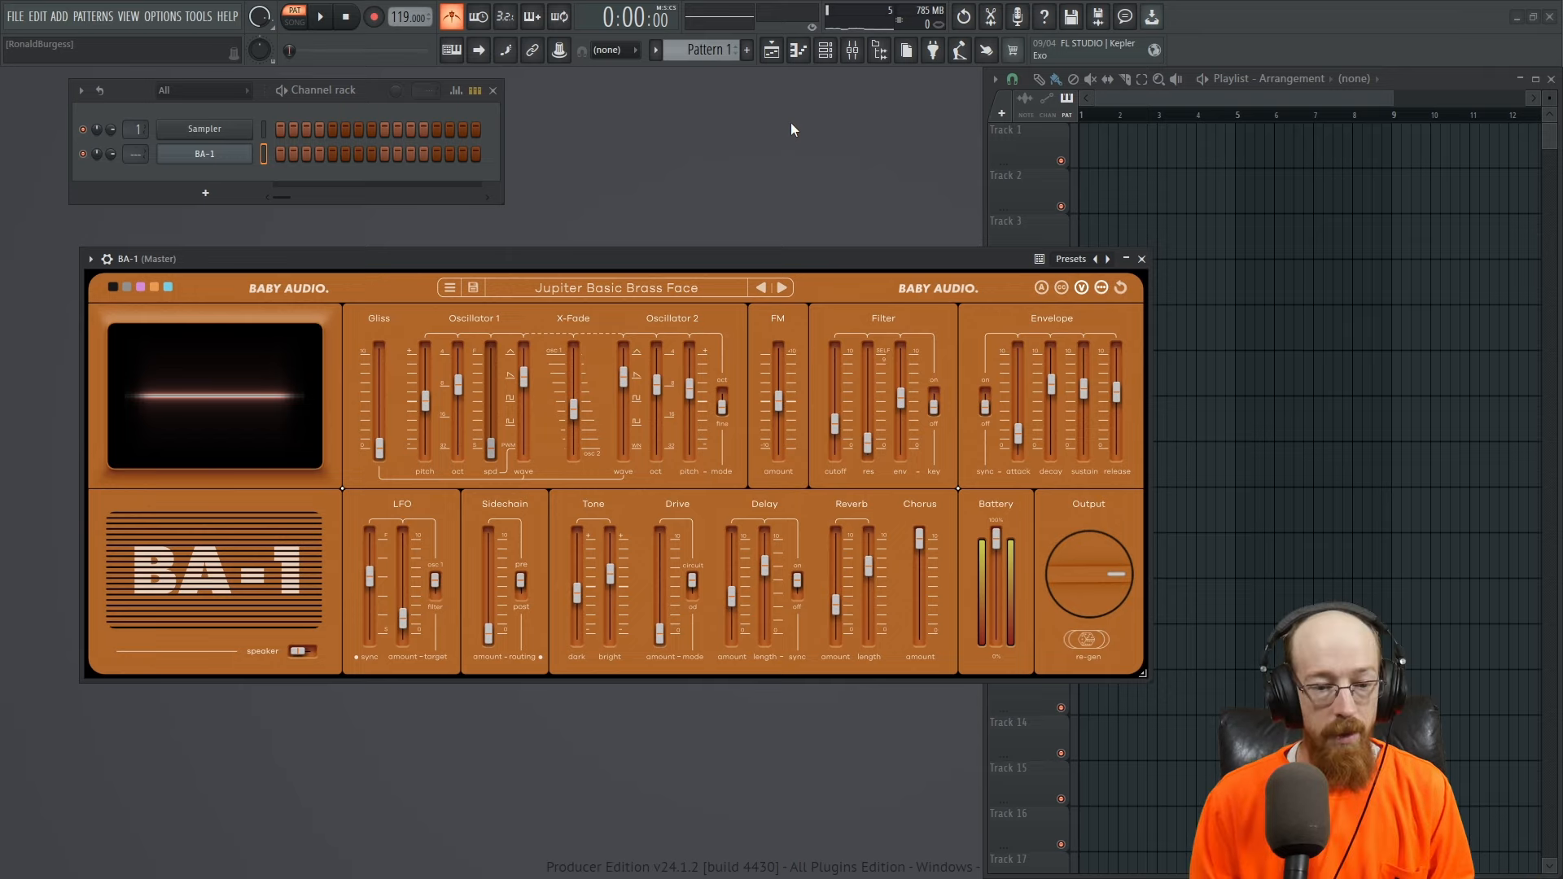
- Rename the BA-1 channel as Chords and set its colour to Medium Blue #1111B6
key(F2)
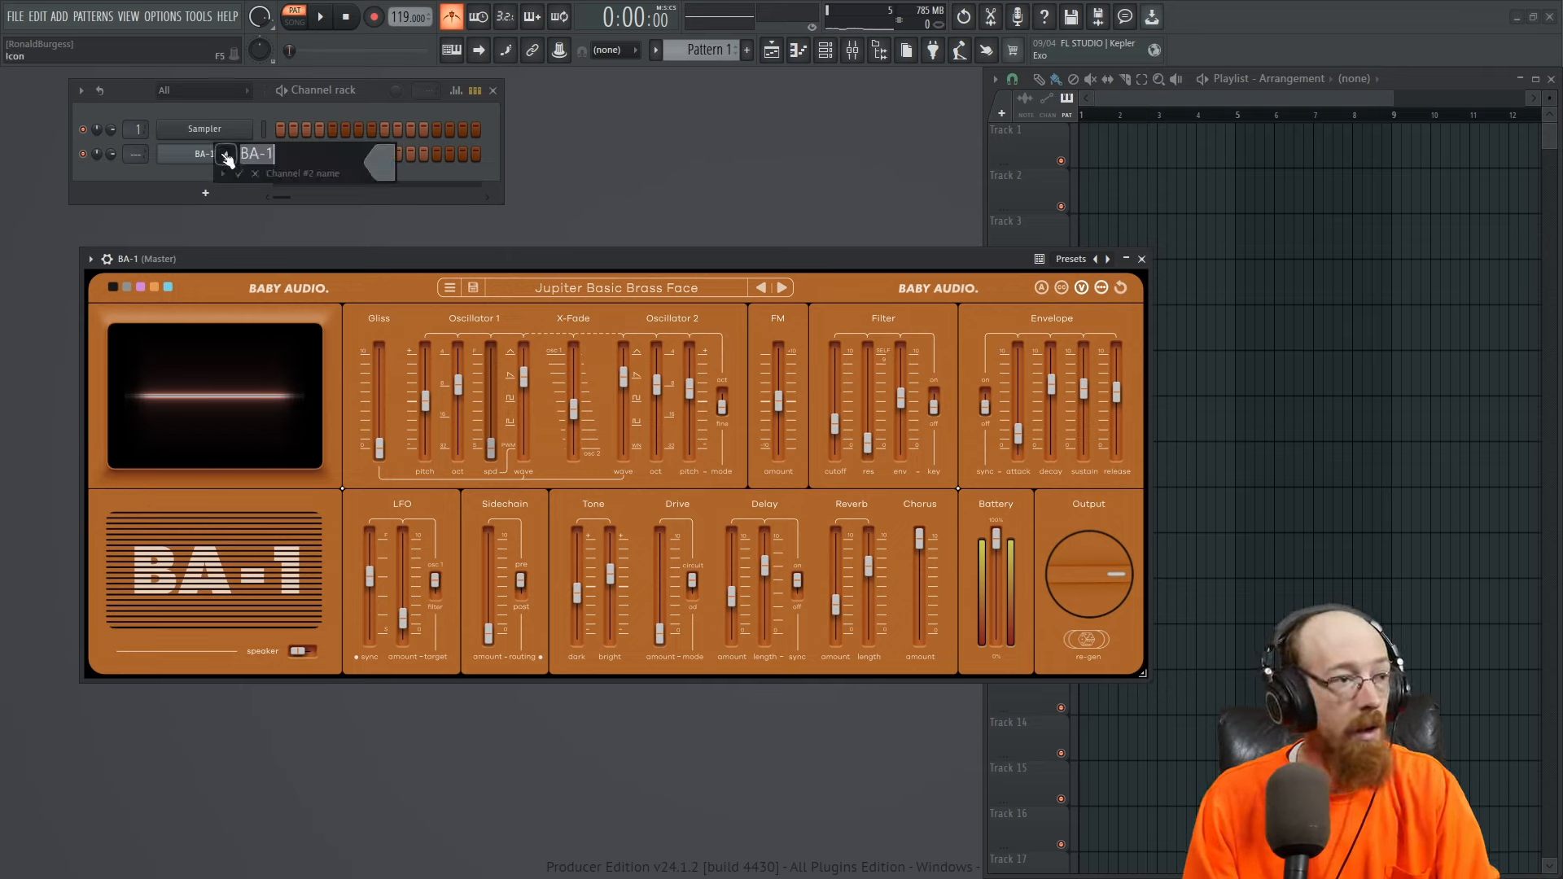
click(398, 179)
click(445, 225)
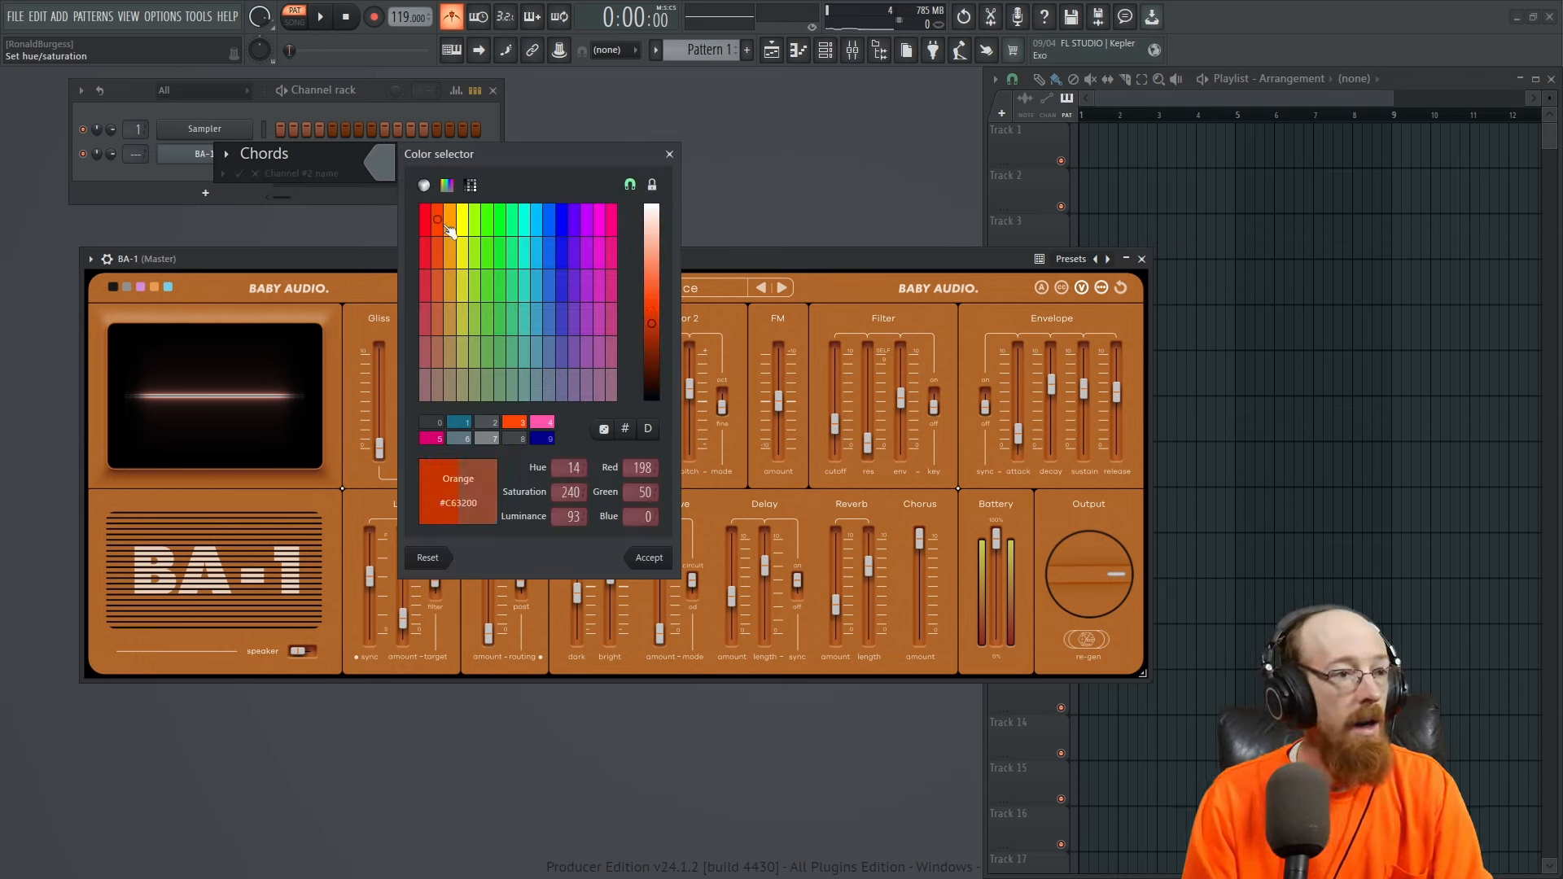
click(562, 257)
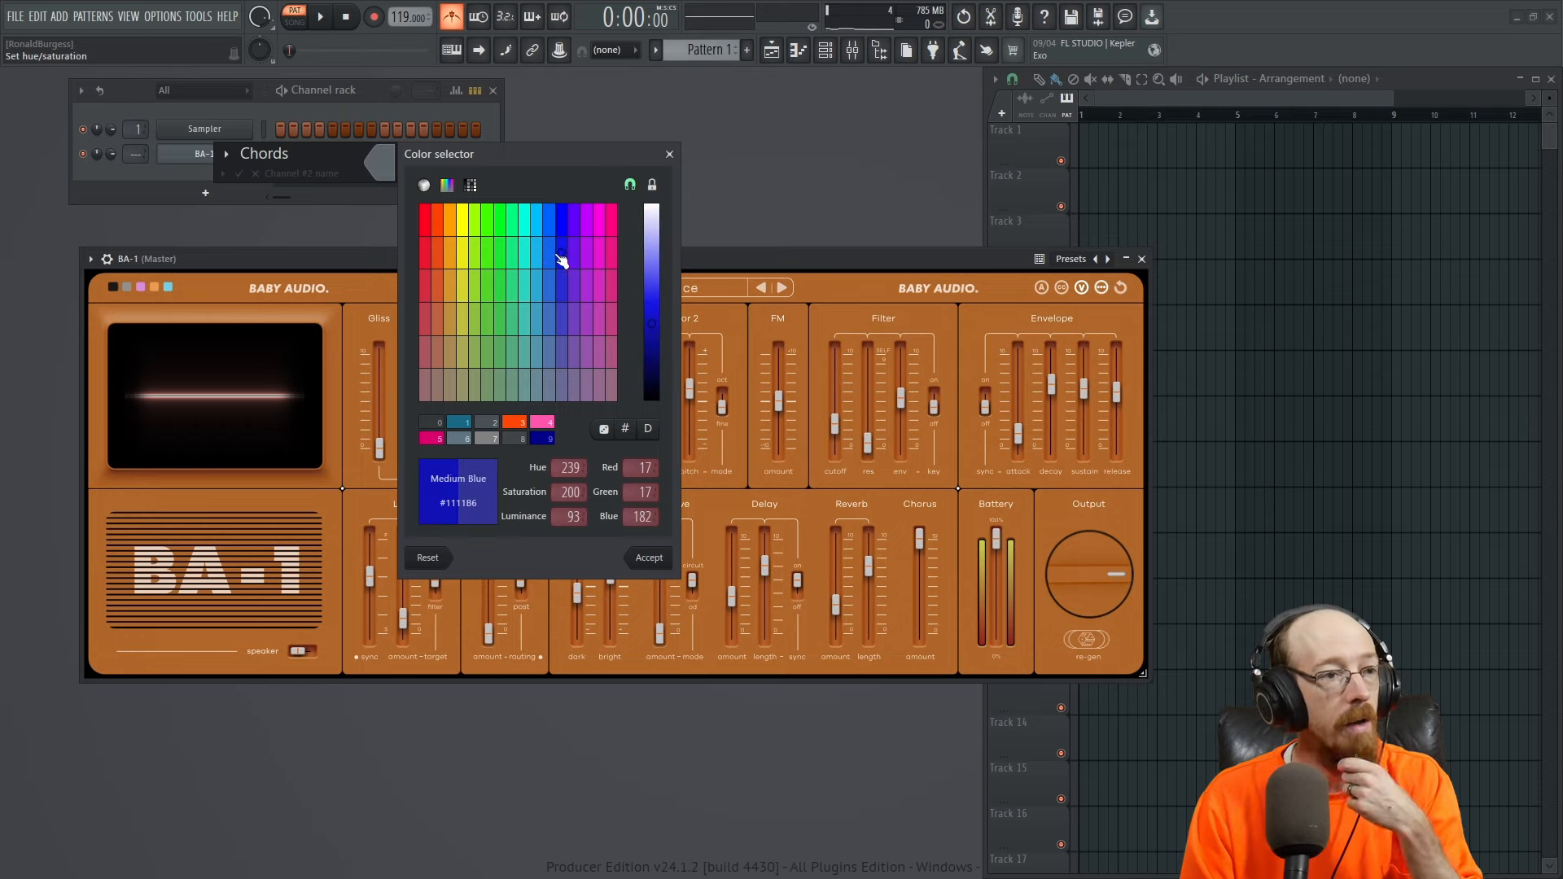
click(648, 558)
key(Return)
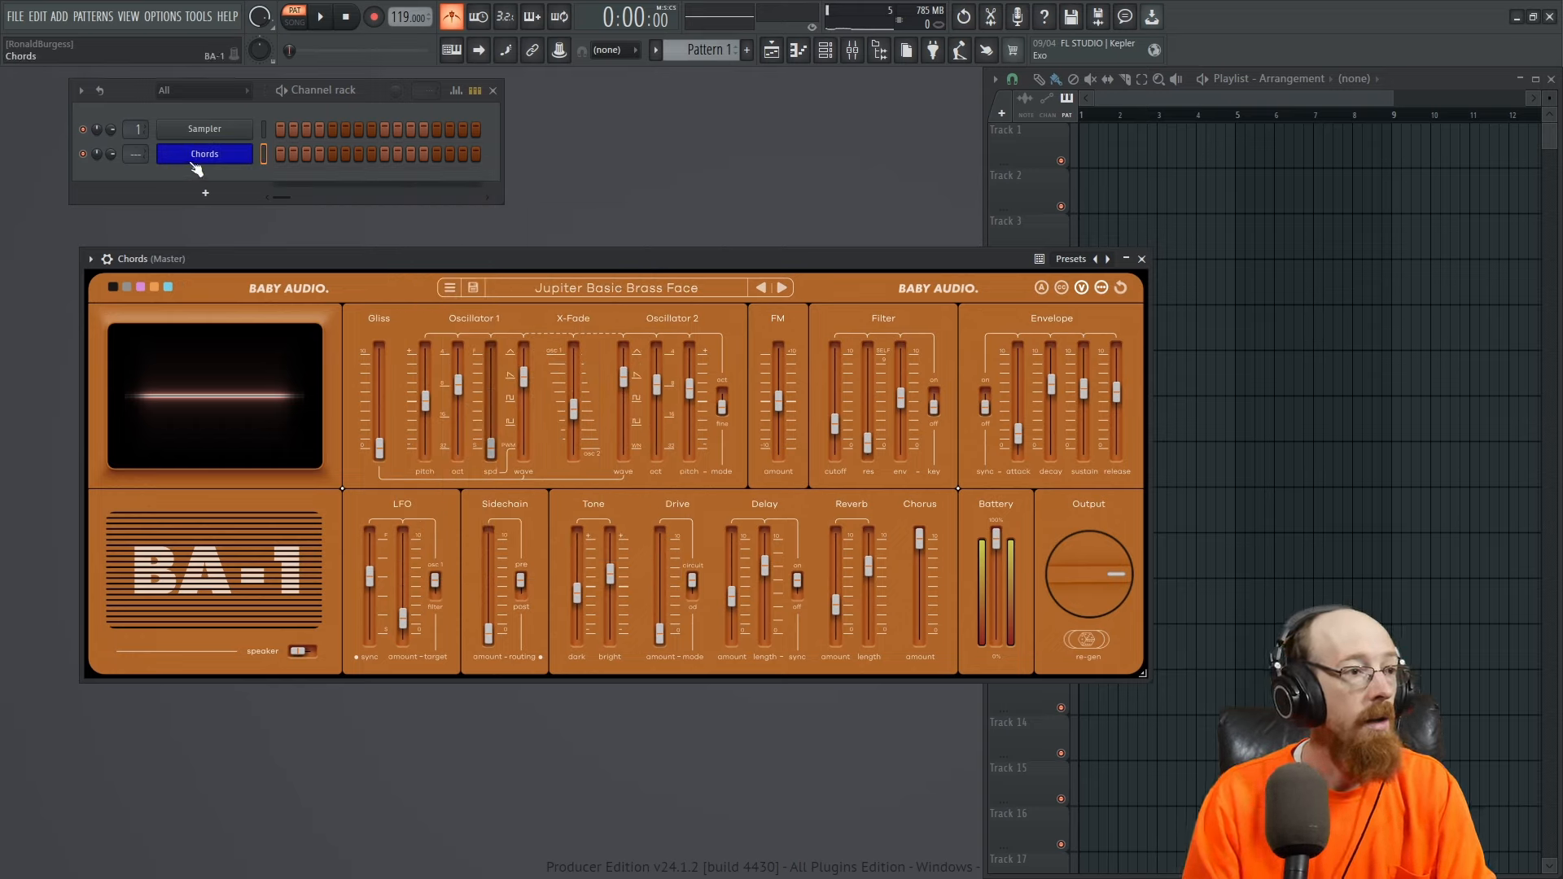
- Switch the BA-1 synth to its light blue skin and assign the Chords channel to a new instrument track
click(167, 287)
right_click(224, 153)
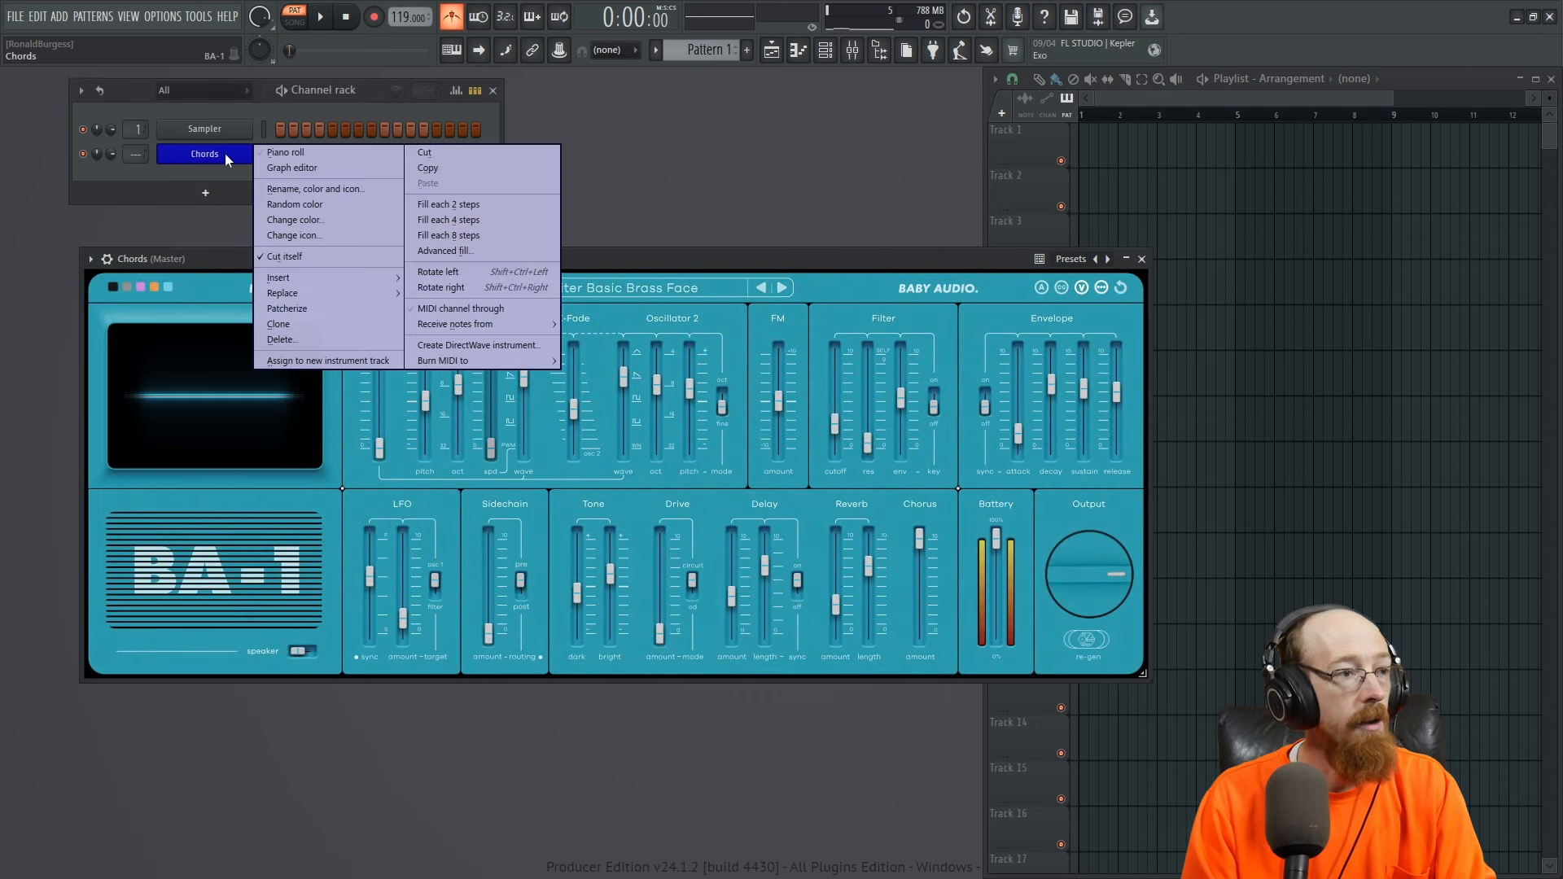
click(328, 360)
- Move the synth window aside and record a played chord performance into the Chords piano roll
drag(453, 263, 565, 182)
drag(780, 182, 684, 179)
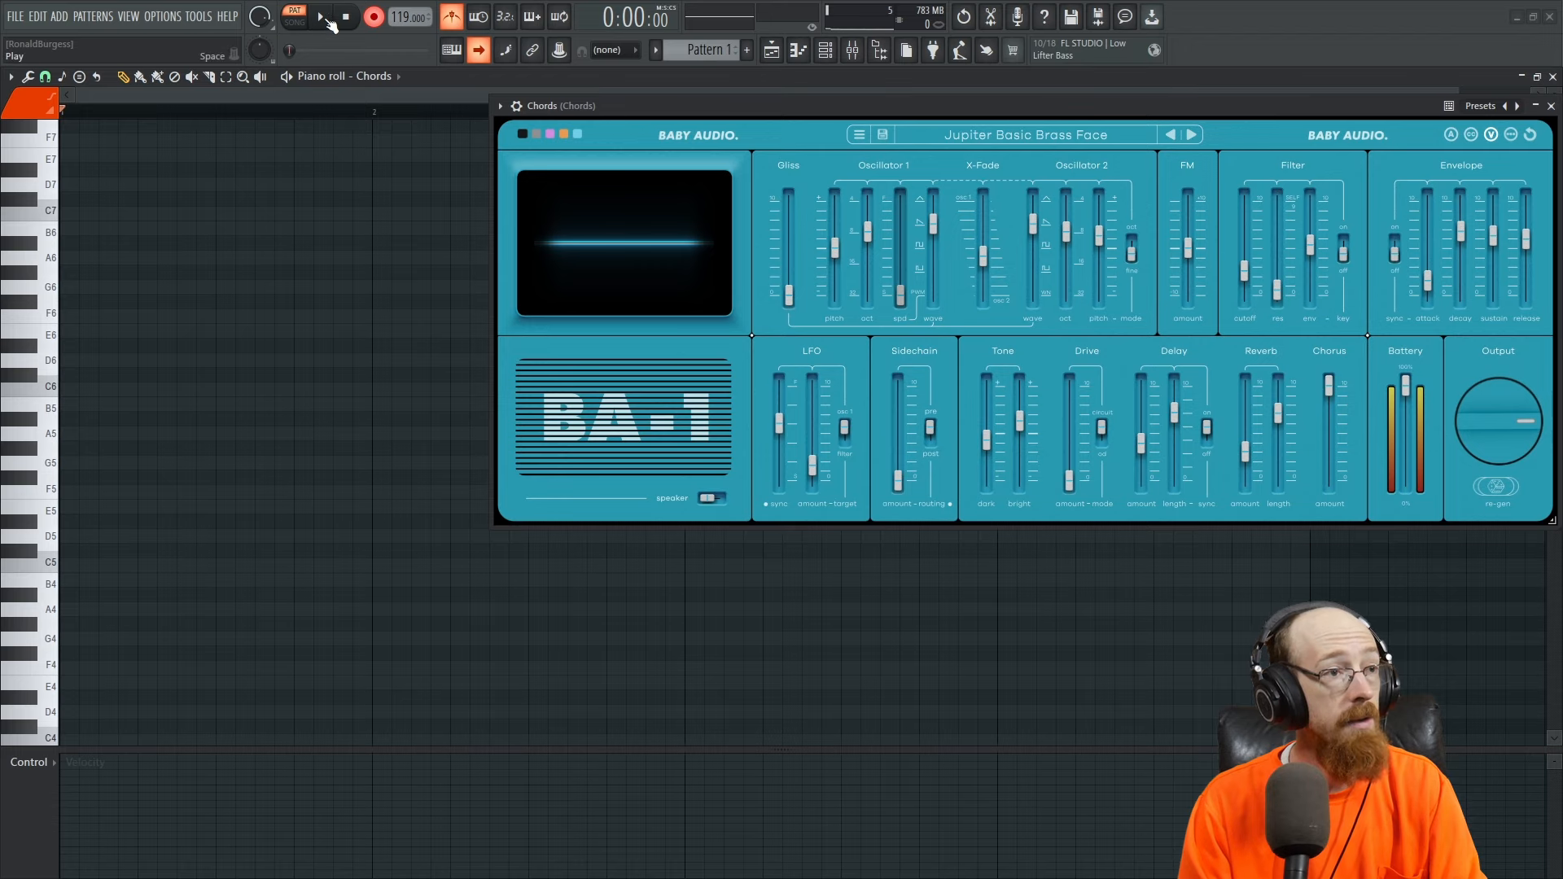
click(324, 18)
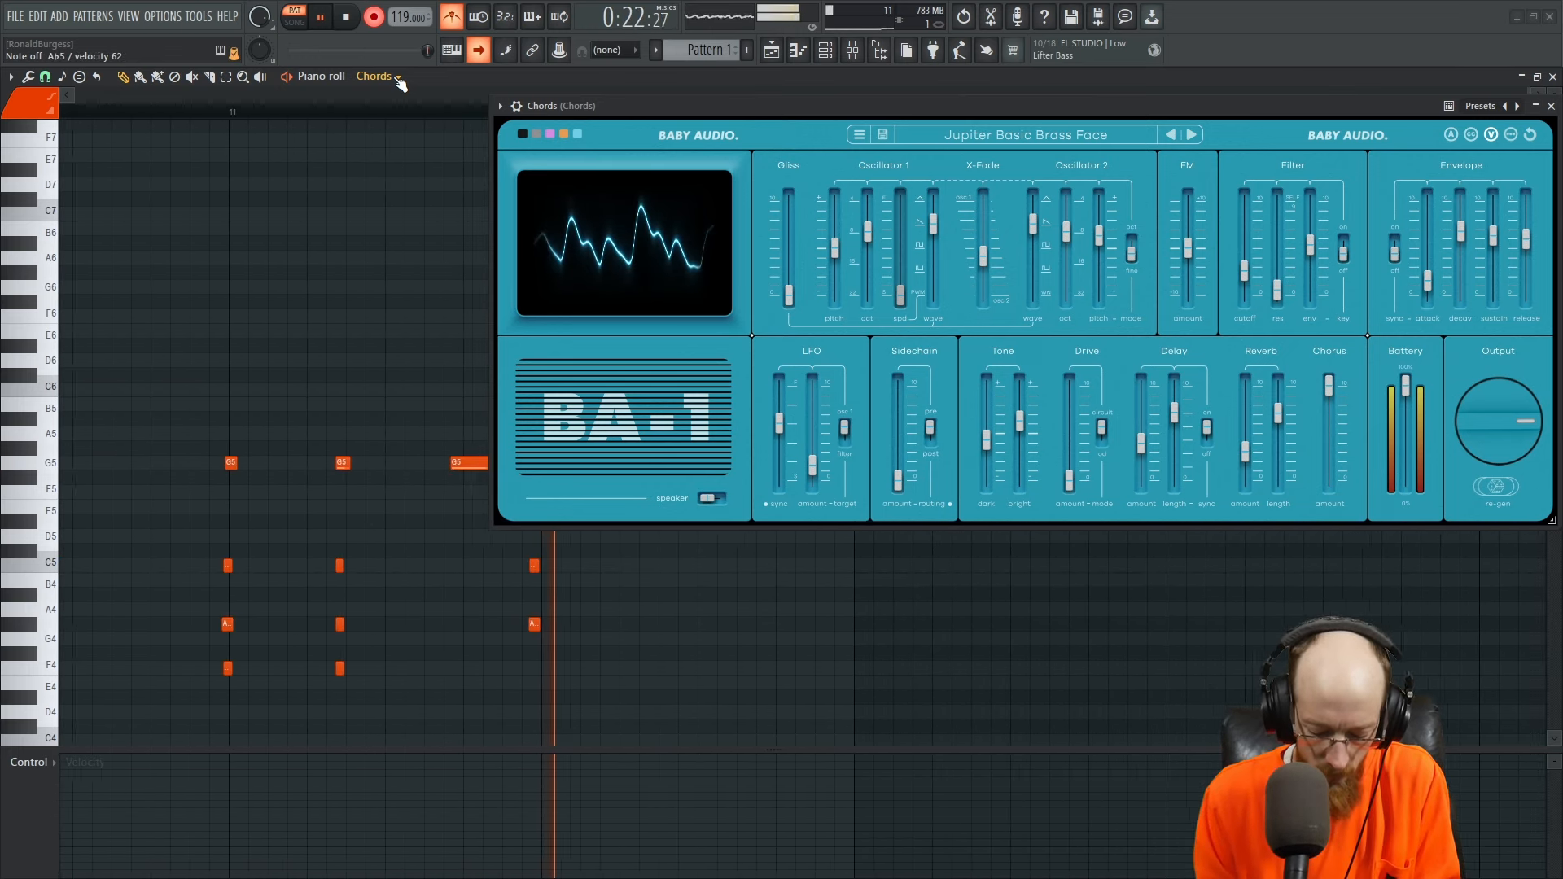
key(space)
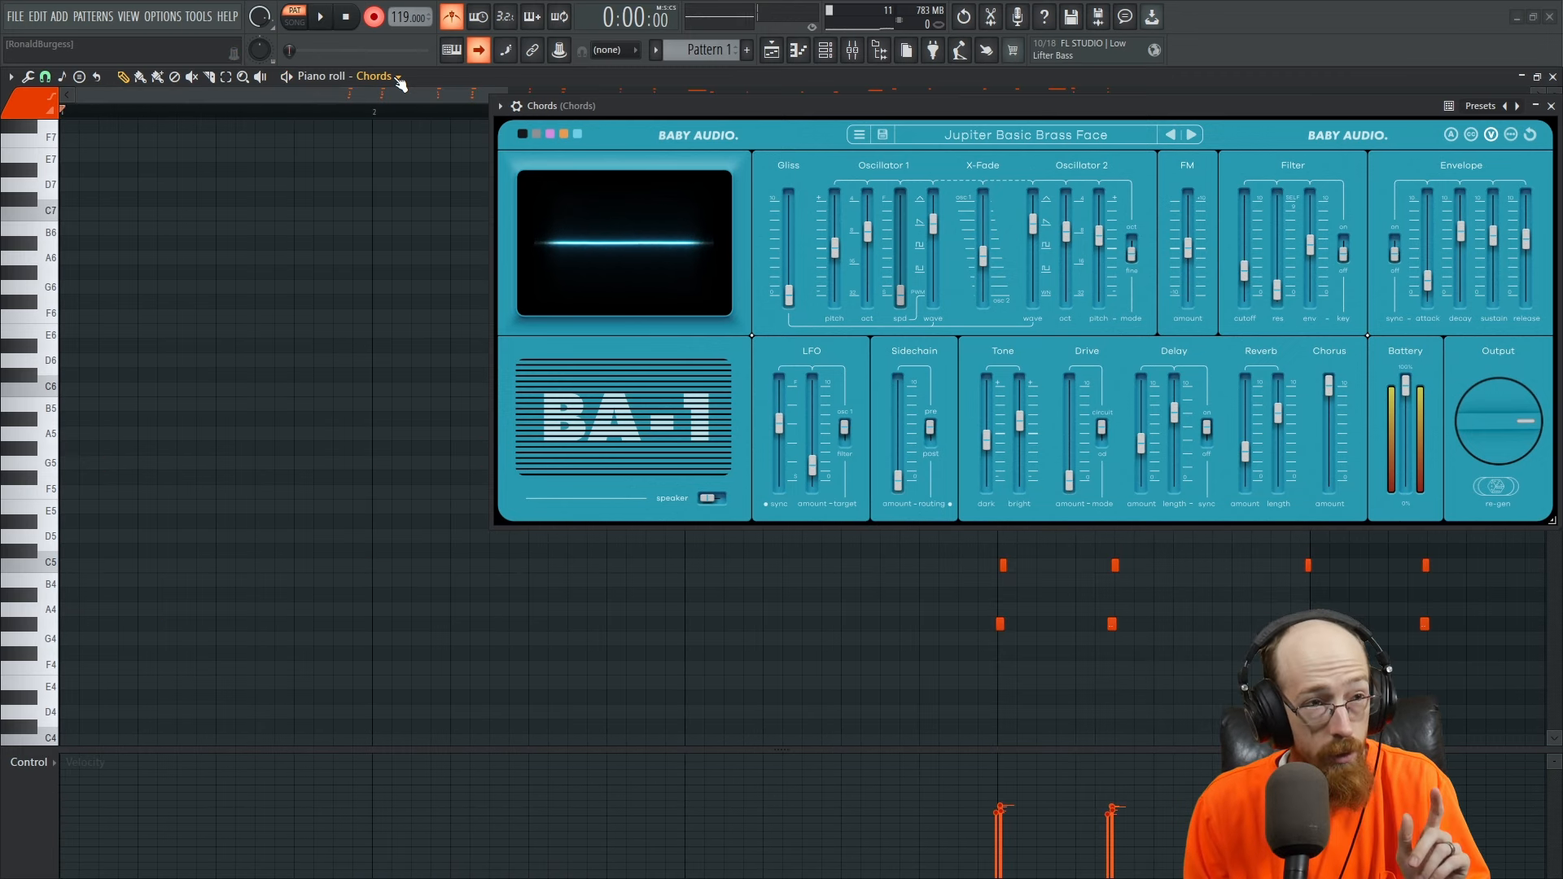
- Look through the synth's preset list alongside the channel rack, keep the current preset, and close the plugin window
key(F6)
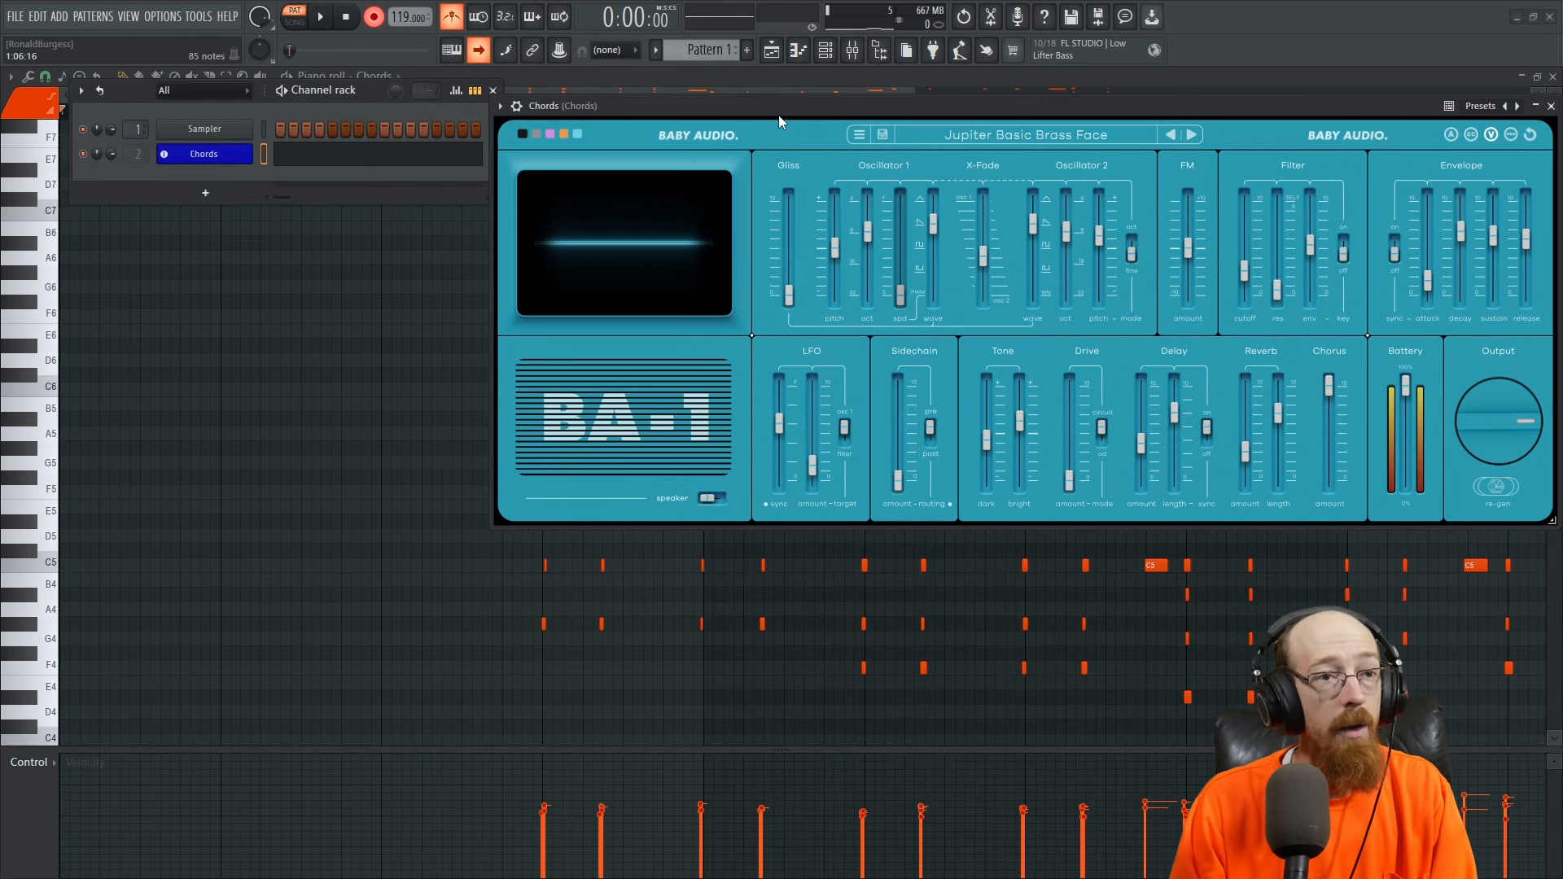
drag(969, 98, 752, 120)
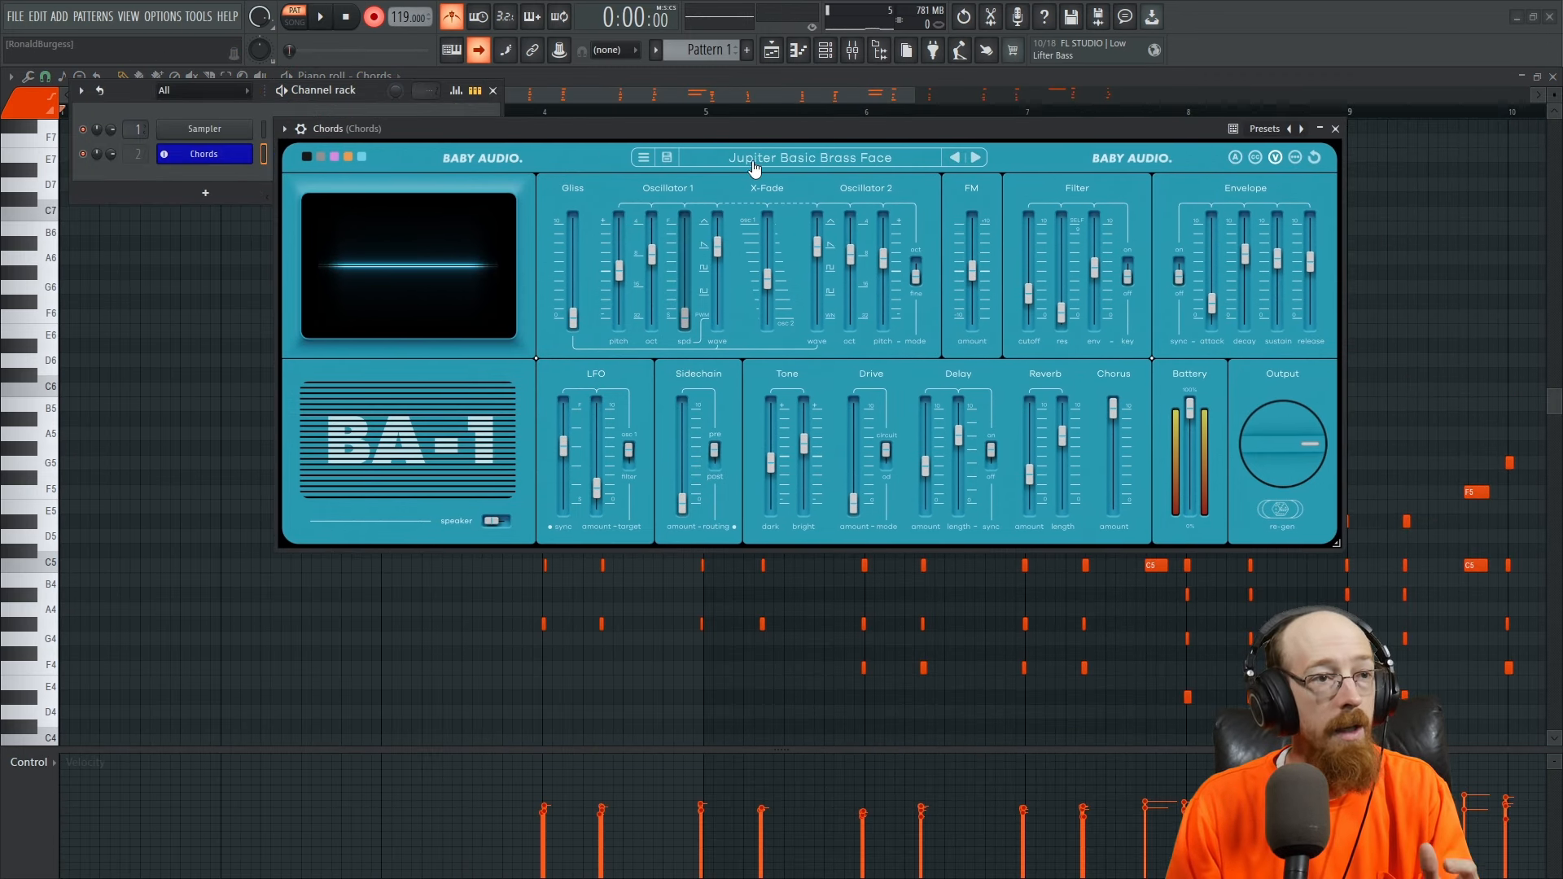
click(843, 168)
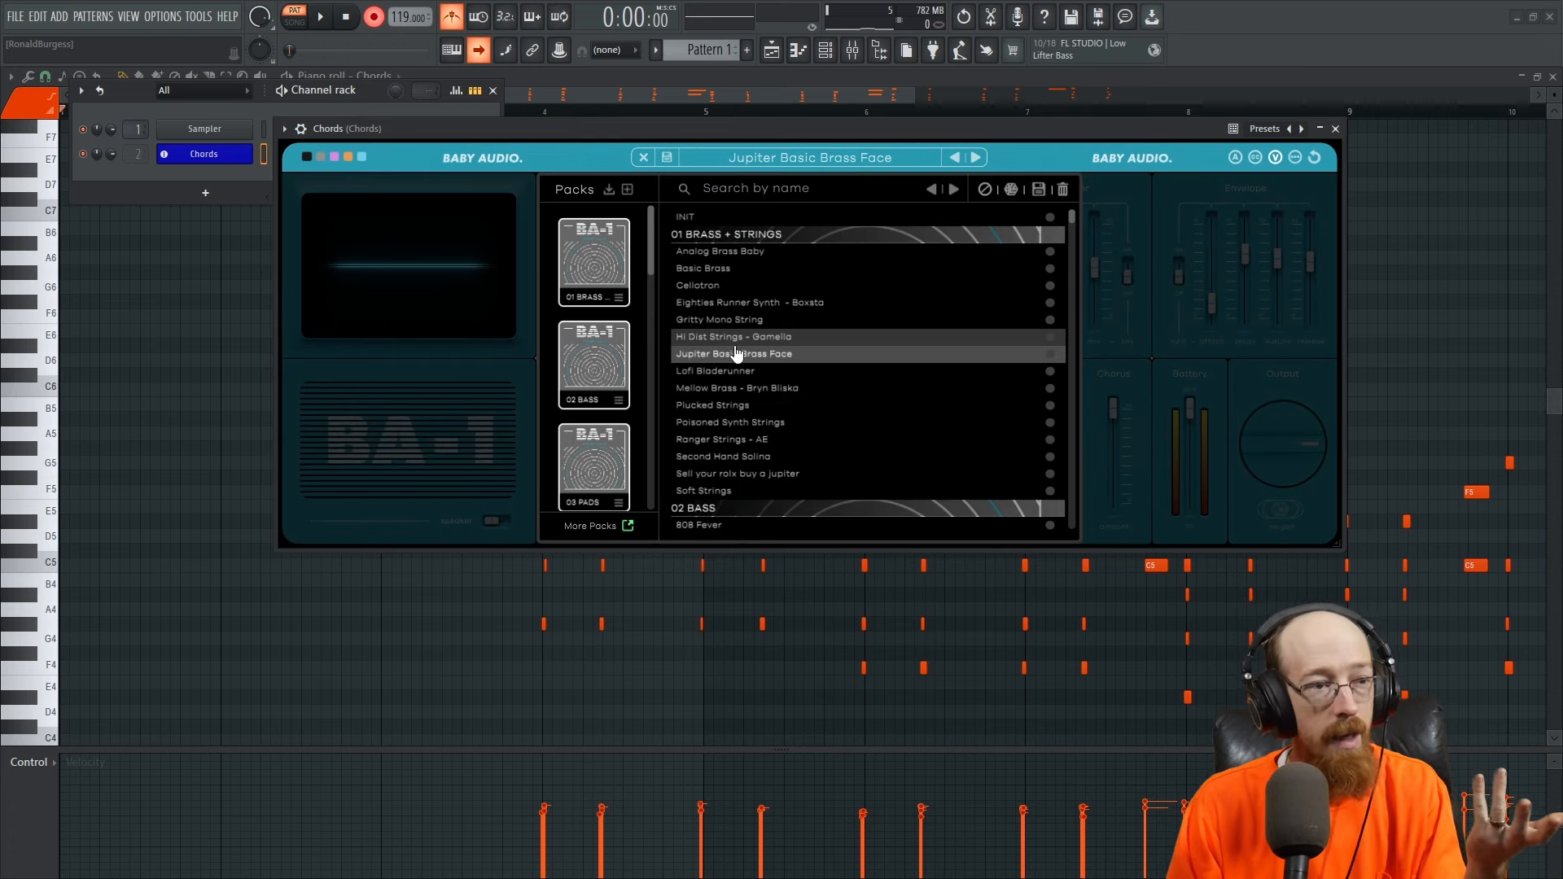
click(811, 159)
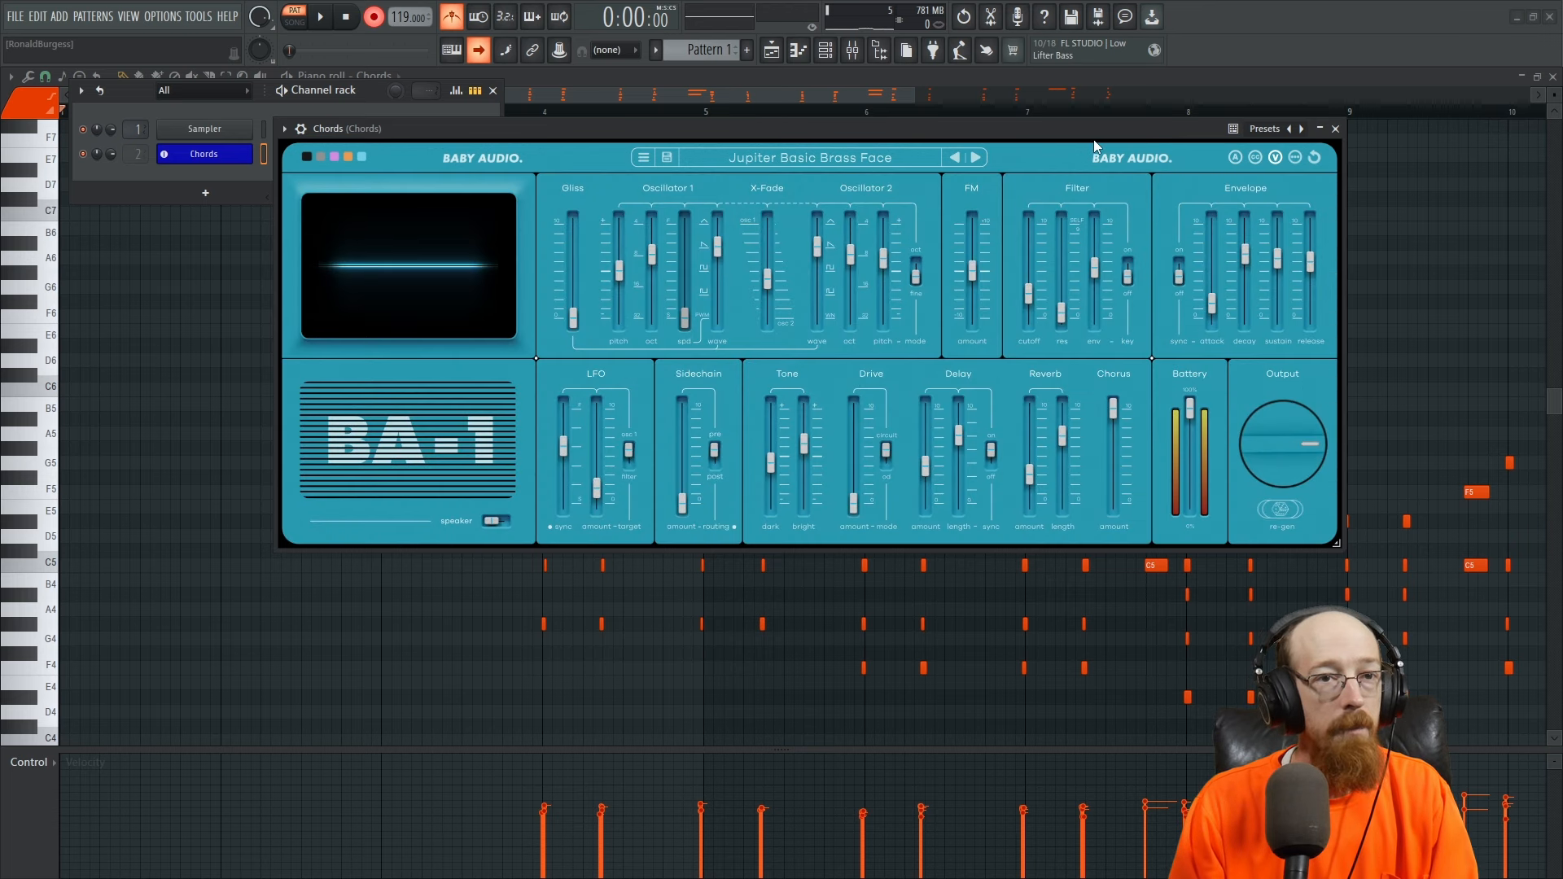
click(1335, 129)
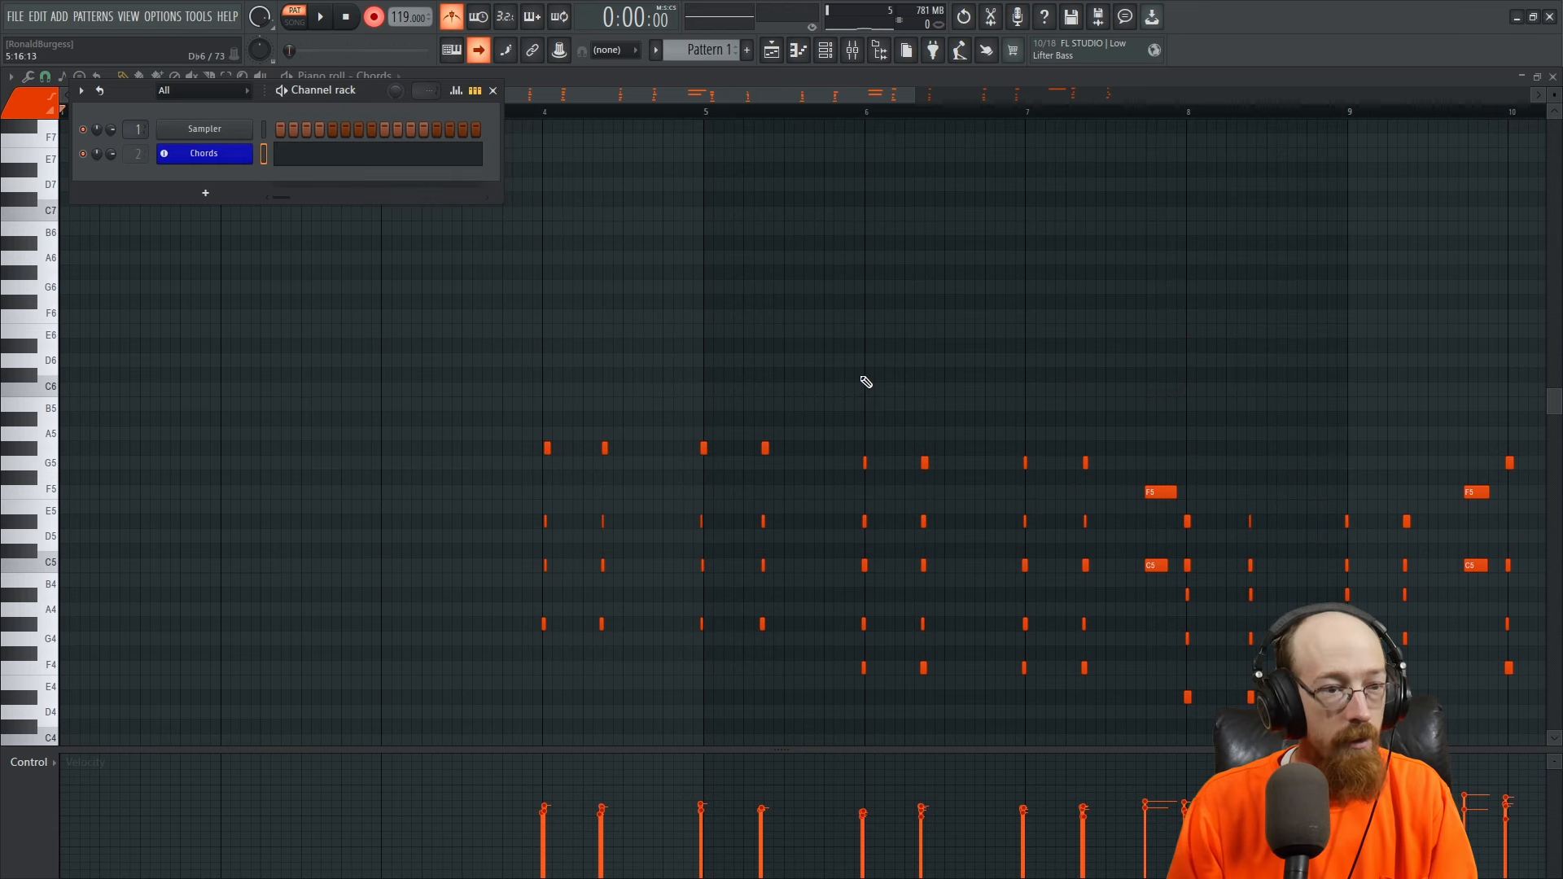
- Play back the recorded chords in the piano roll from bar 1
scroll(663, 433, down, 2)
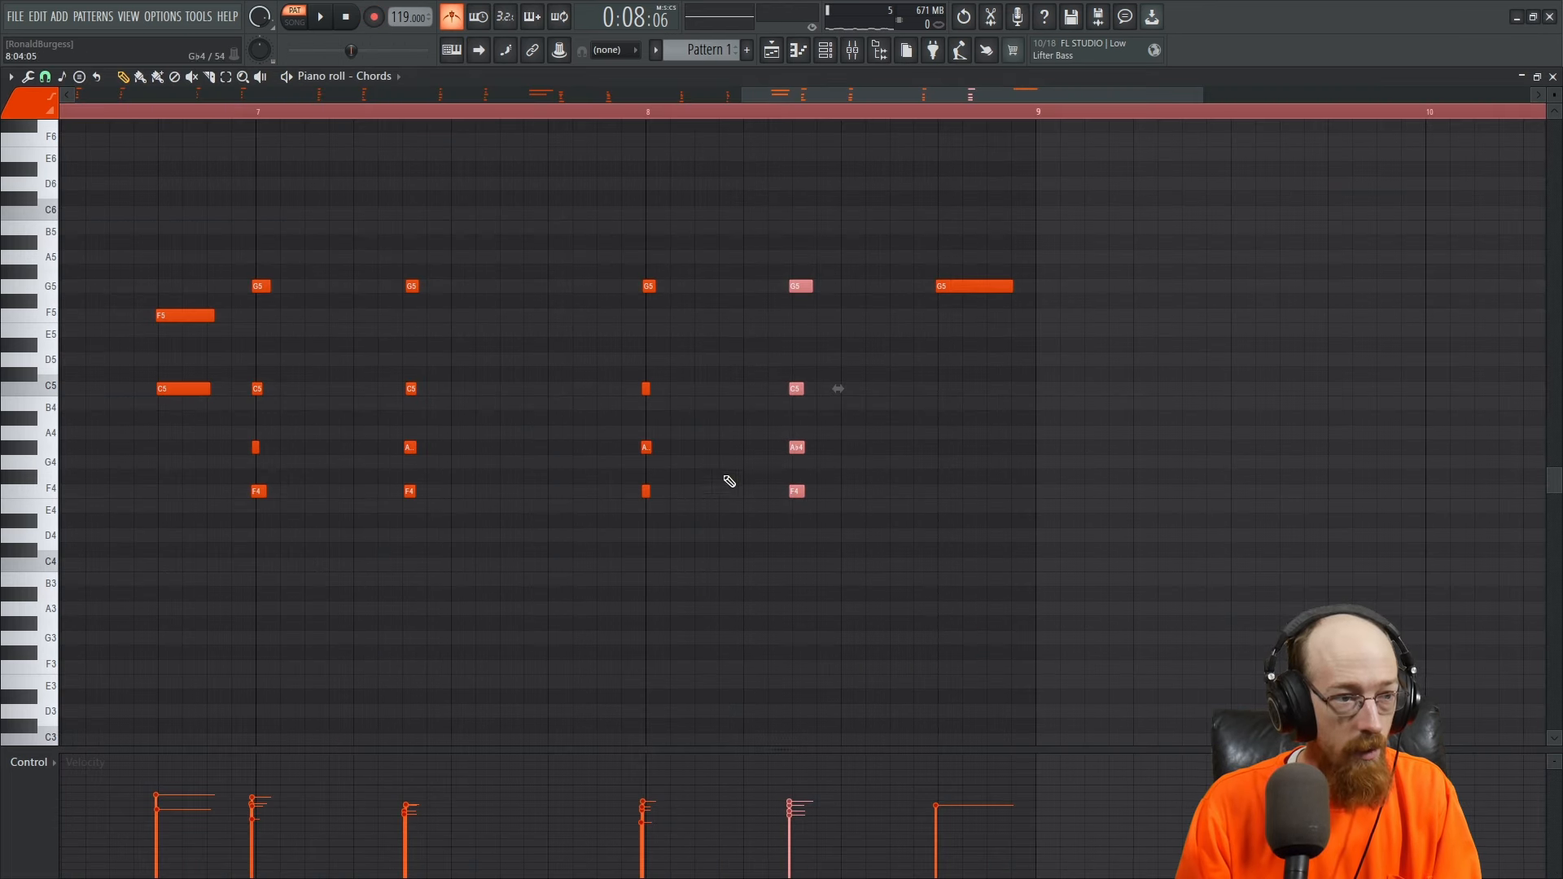
scroll(787, 432, left, 2)
drag(294, 305, 1221, 326)
scroll(601, 322, down, 3)
drag(465, 115, 6, 145)
key(space)
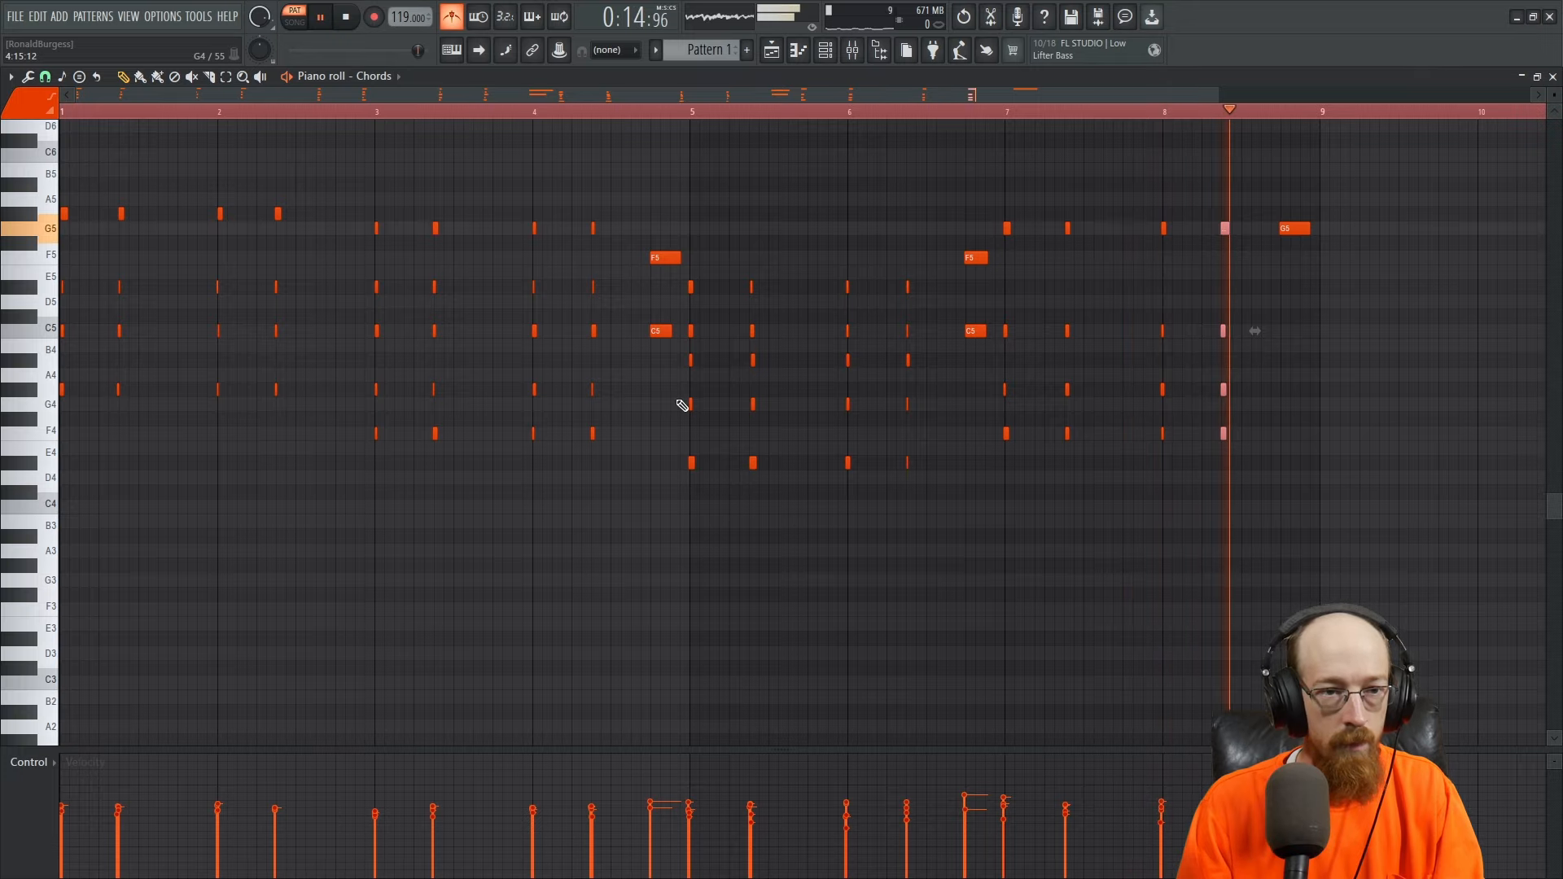
key(space)
- Nudge the F4 note of the bar 8 chord slightly and deselect all notes
scroll(1188, 287, up, 10)
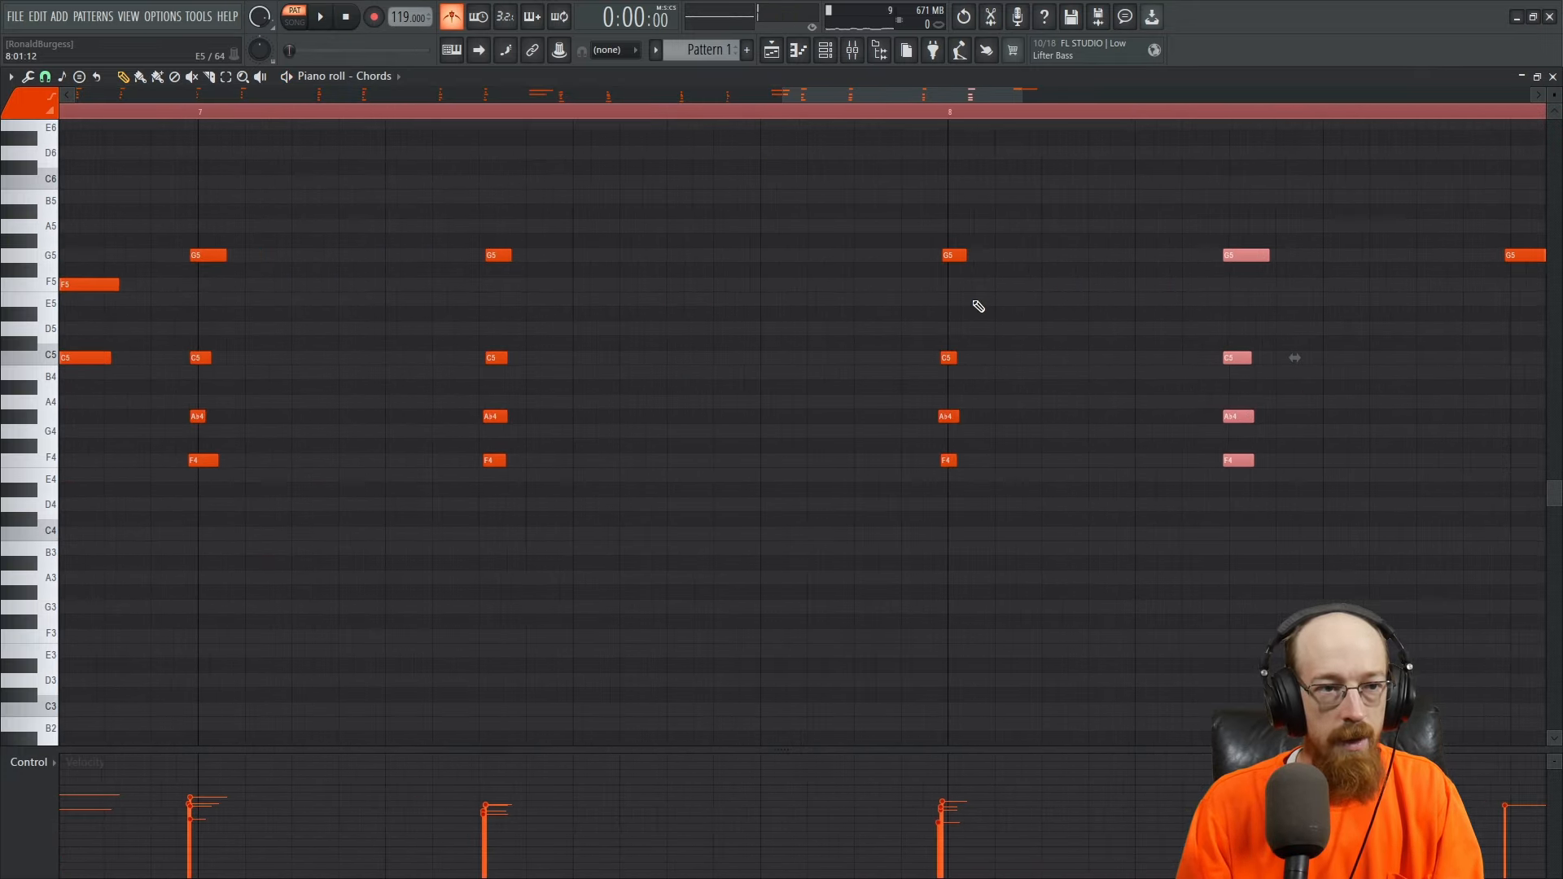
drag(949, 461, 954, 464)
key(ctrl+d)
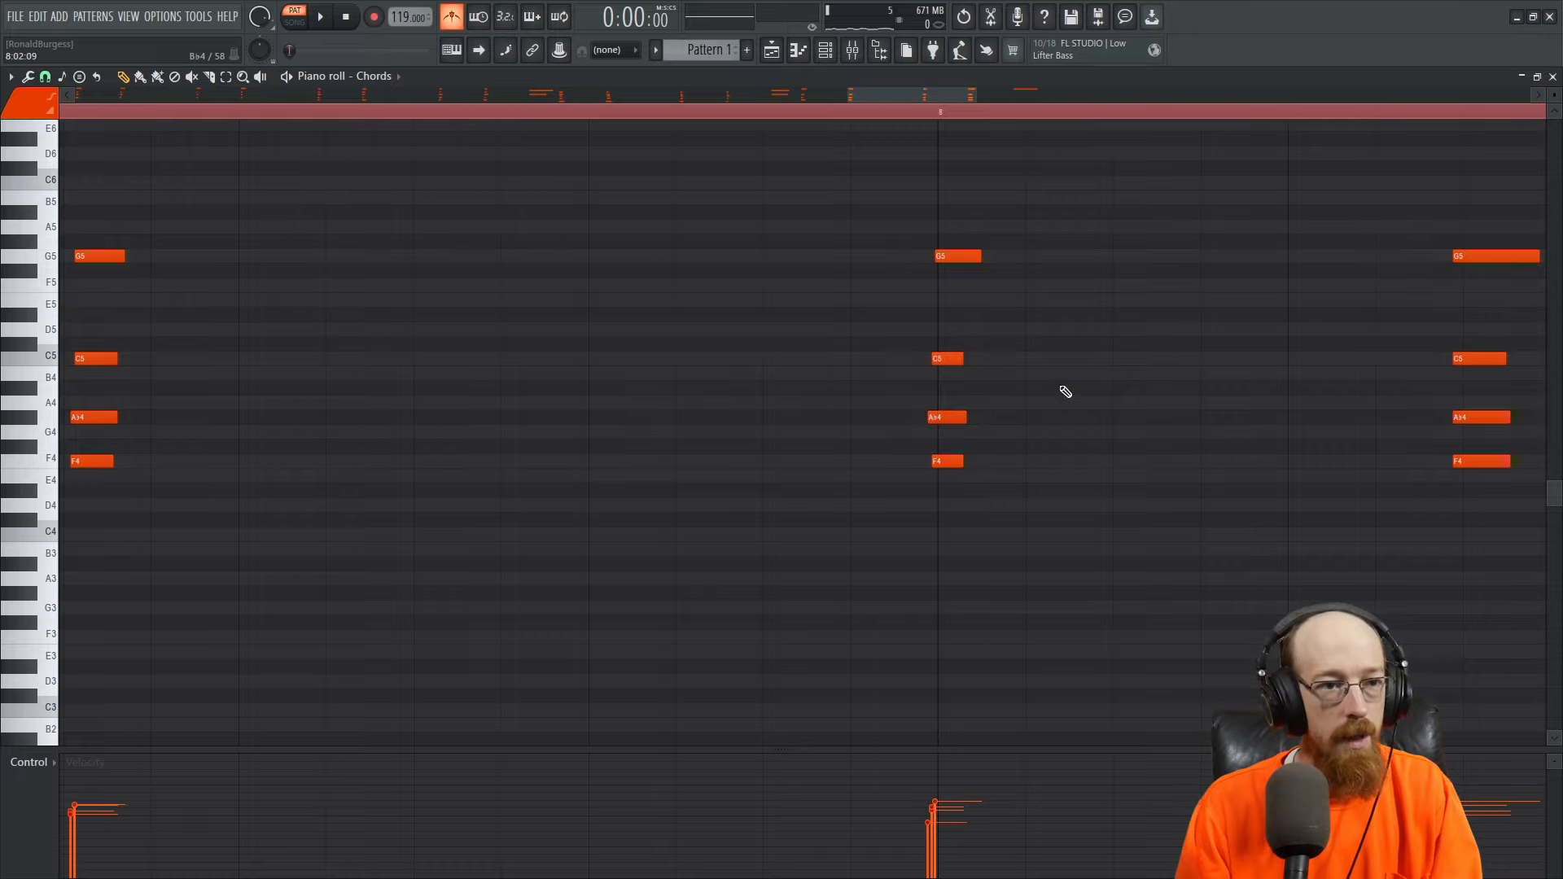
- Return from the piano roll to the playlist and channel rack, and delete the Sampler channel
click(1552, 76)
key(F6)
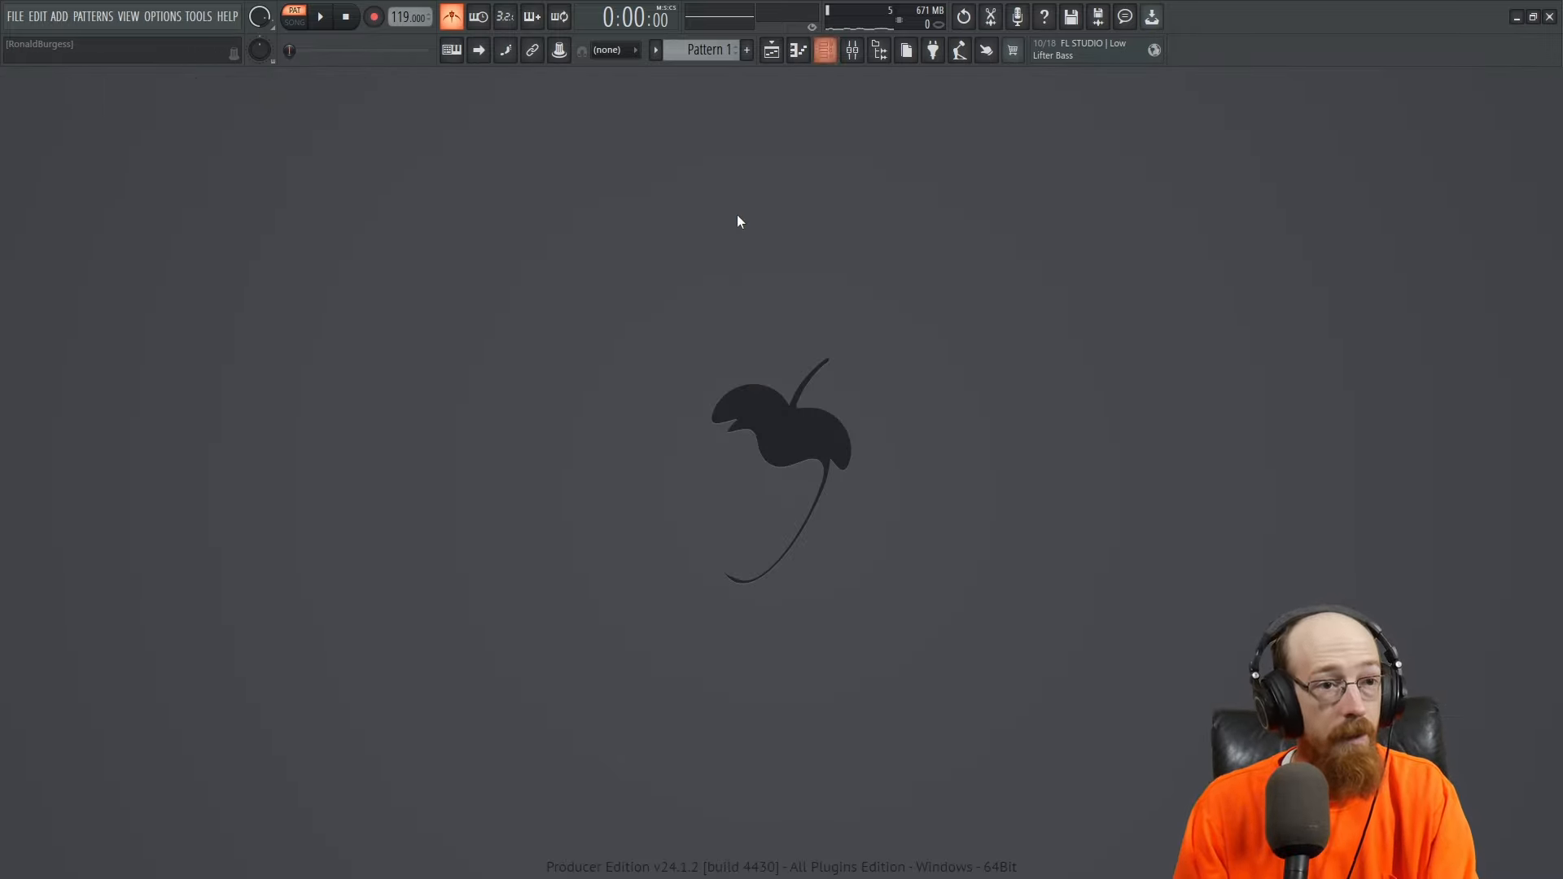
key(F5)
key(F6)
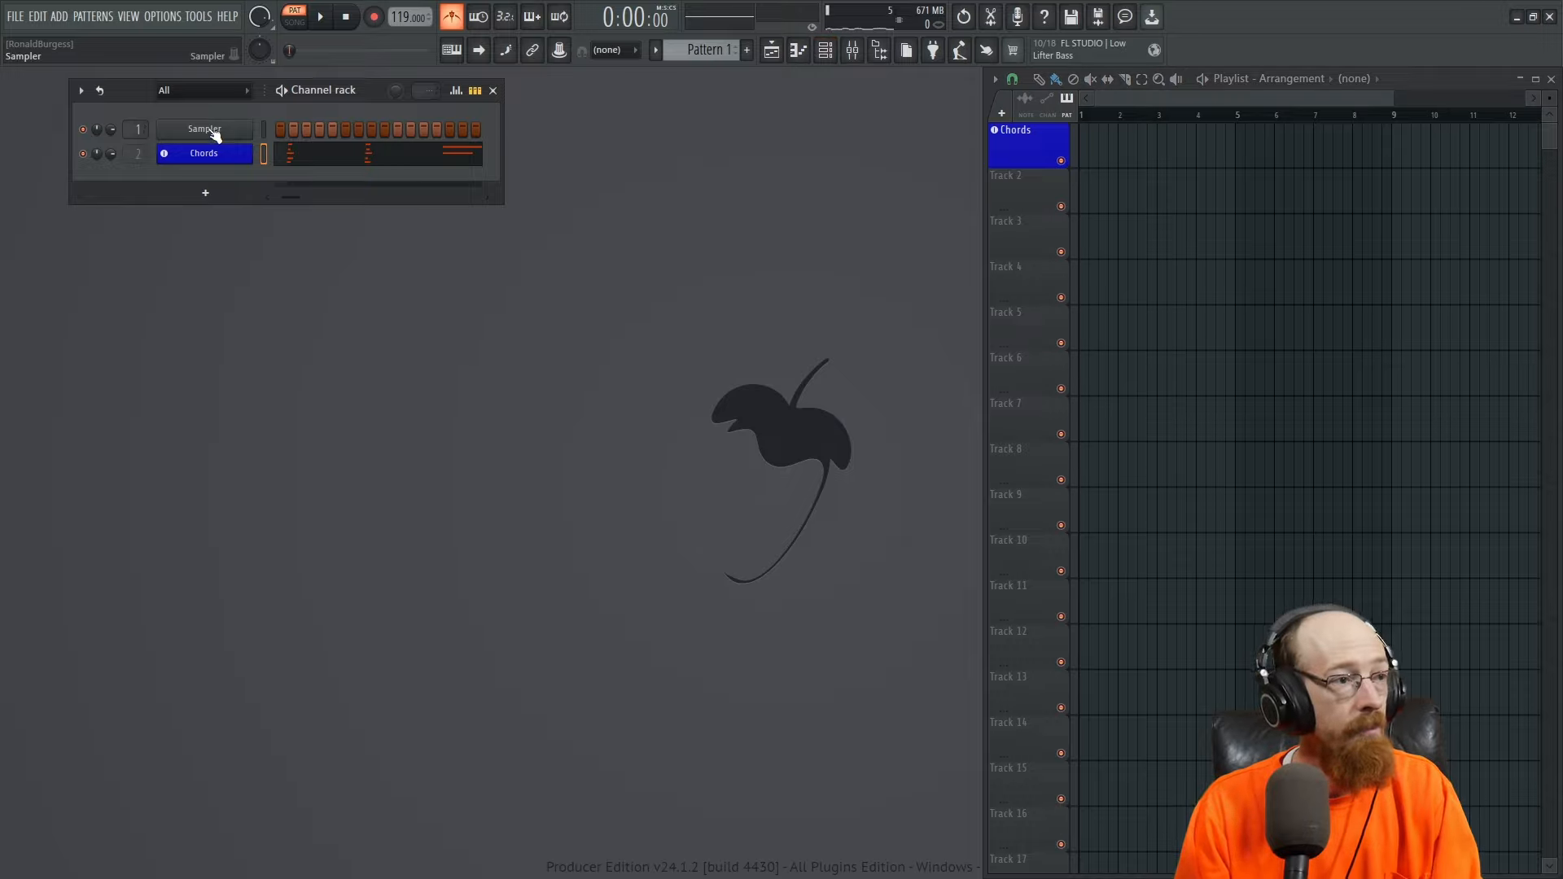
key(alt+Delete)
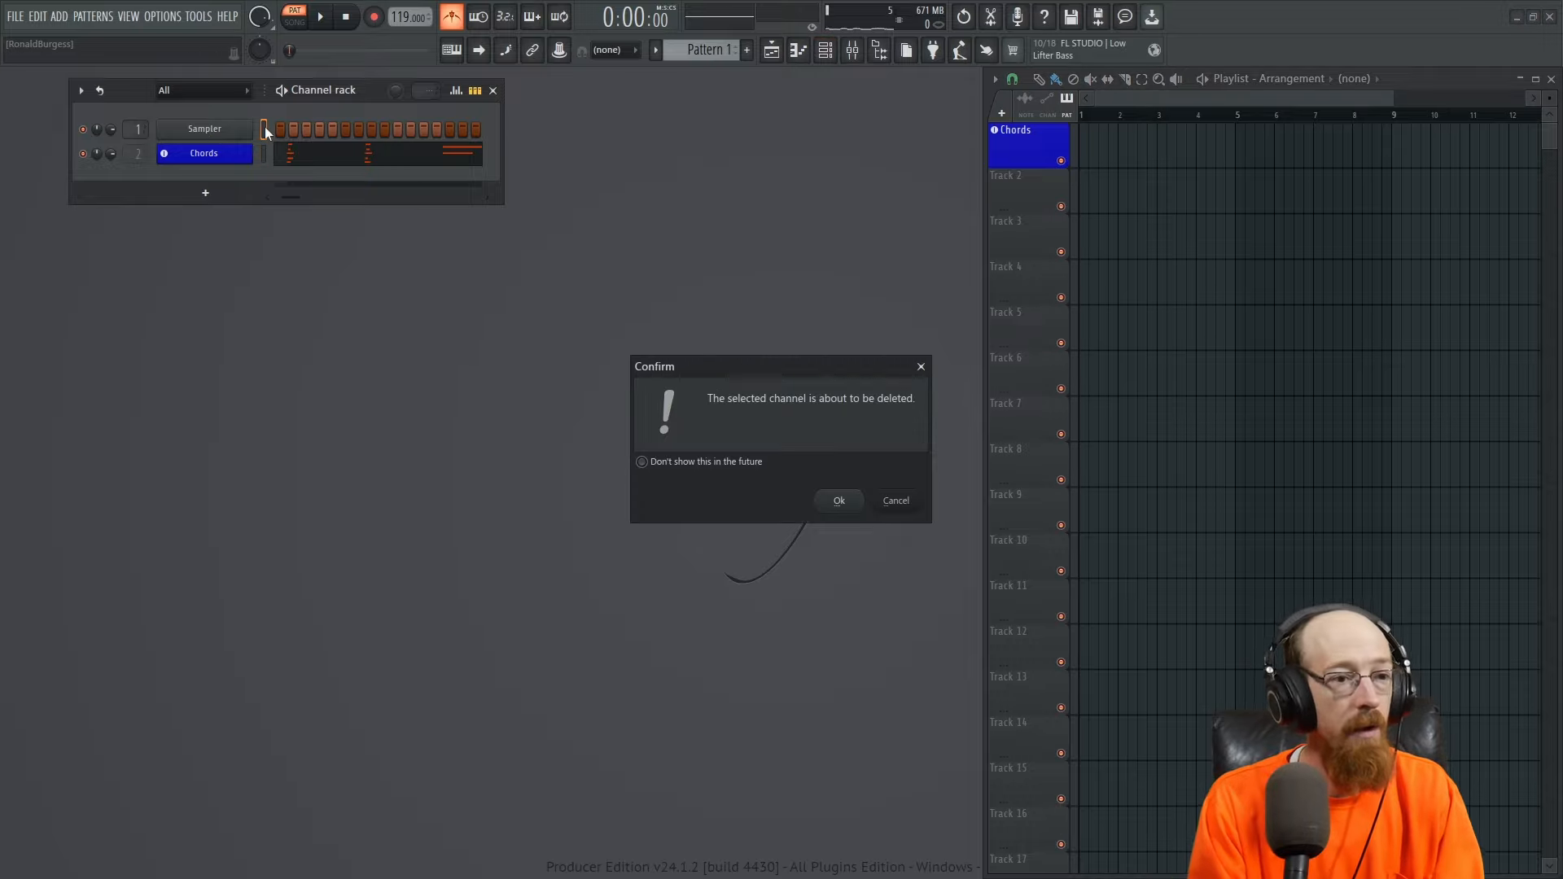
key(Return)
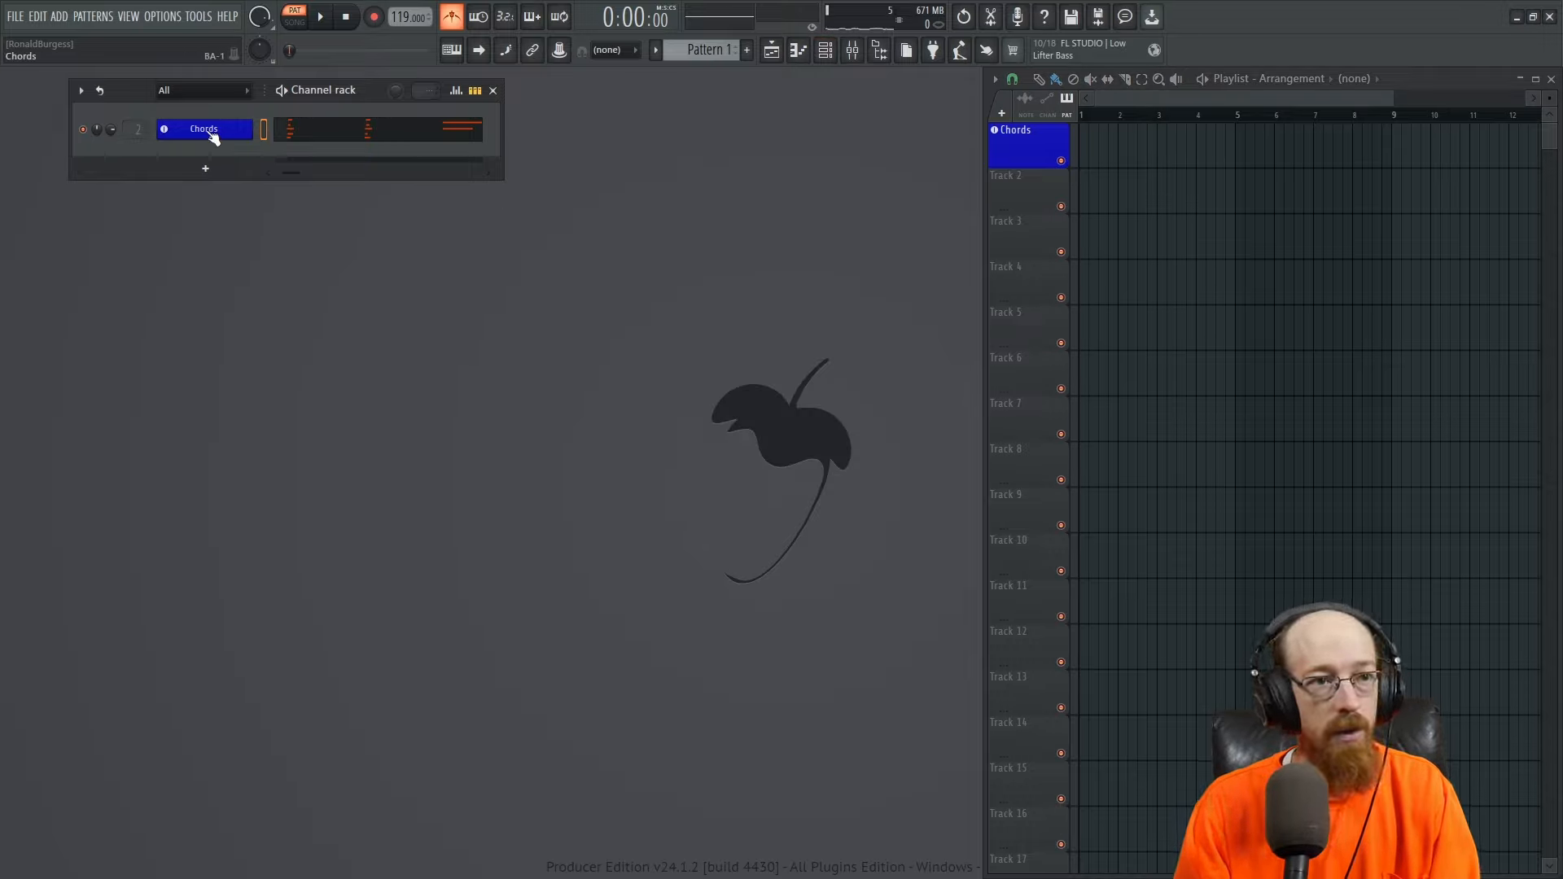
- Place a Pattern 1 clip at bar 1 of the Chords playlist track
click(1127, 152)
drag(1158, 150, 1106, 144)
- Rename the pattern Chords with the Medium Blue #1111B6 colour, and make the Chords playlist track taller
click(1085, 131)
click(1108, 199)
text(Chords)
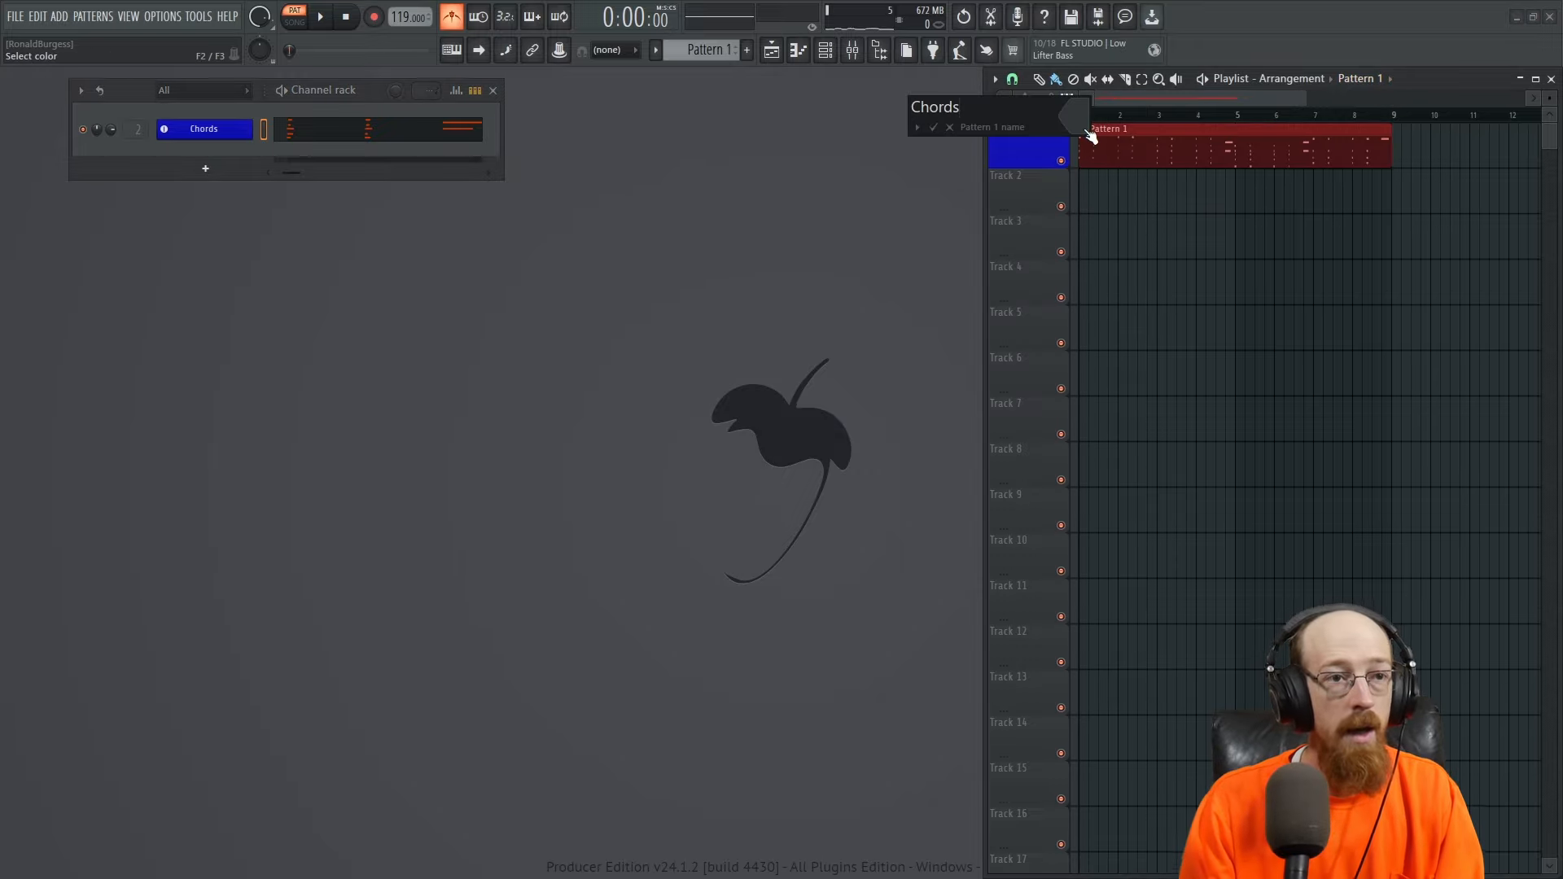
click(1087, 132)
click(1126, 379)
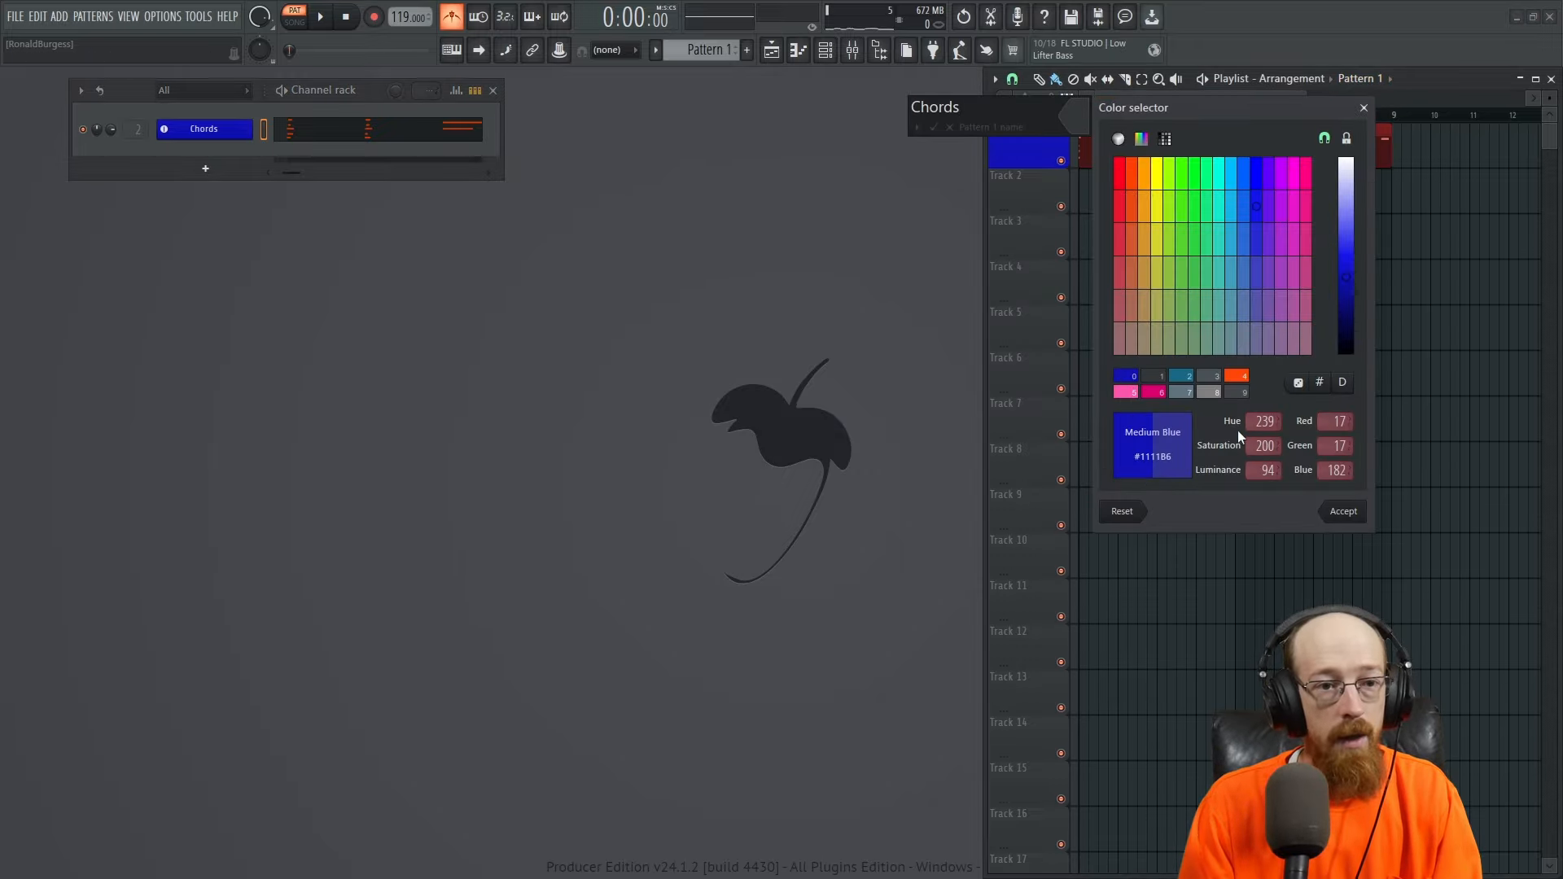
click(1343, 512)
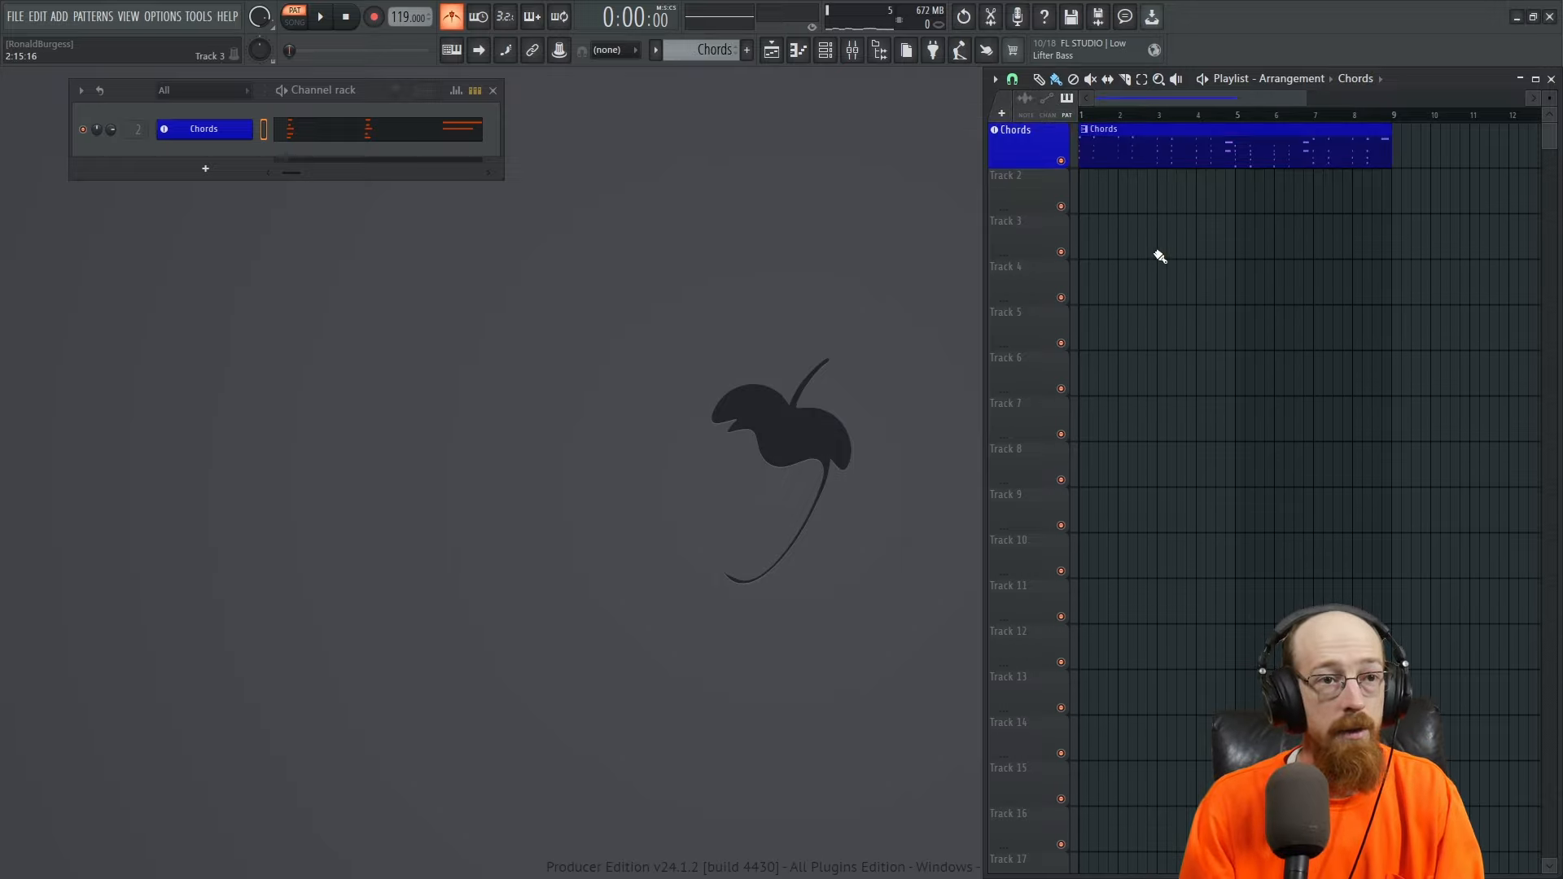
drag(1012, 177, 1010, 227)
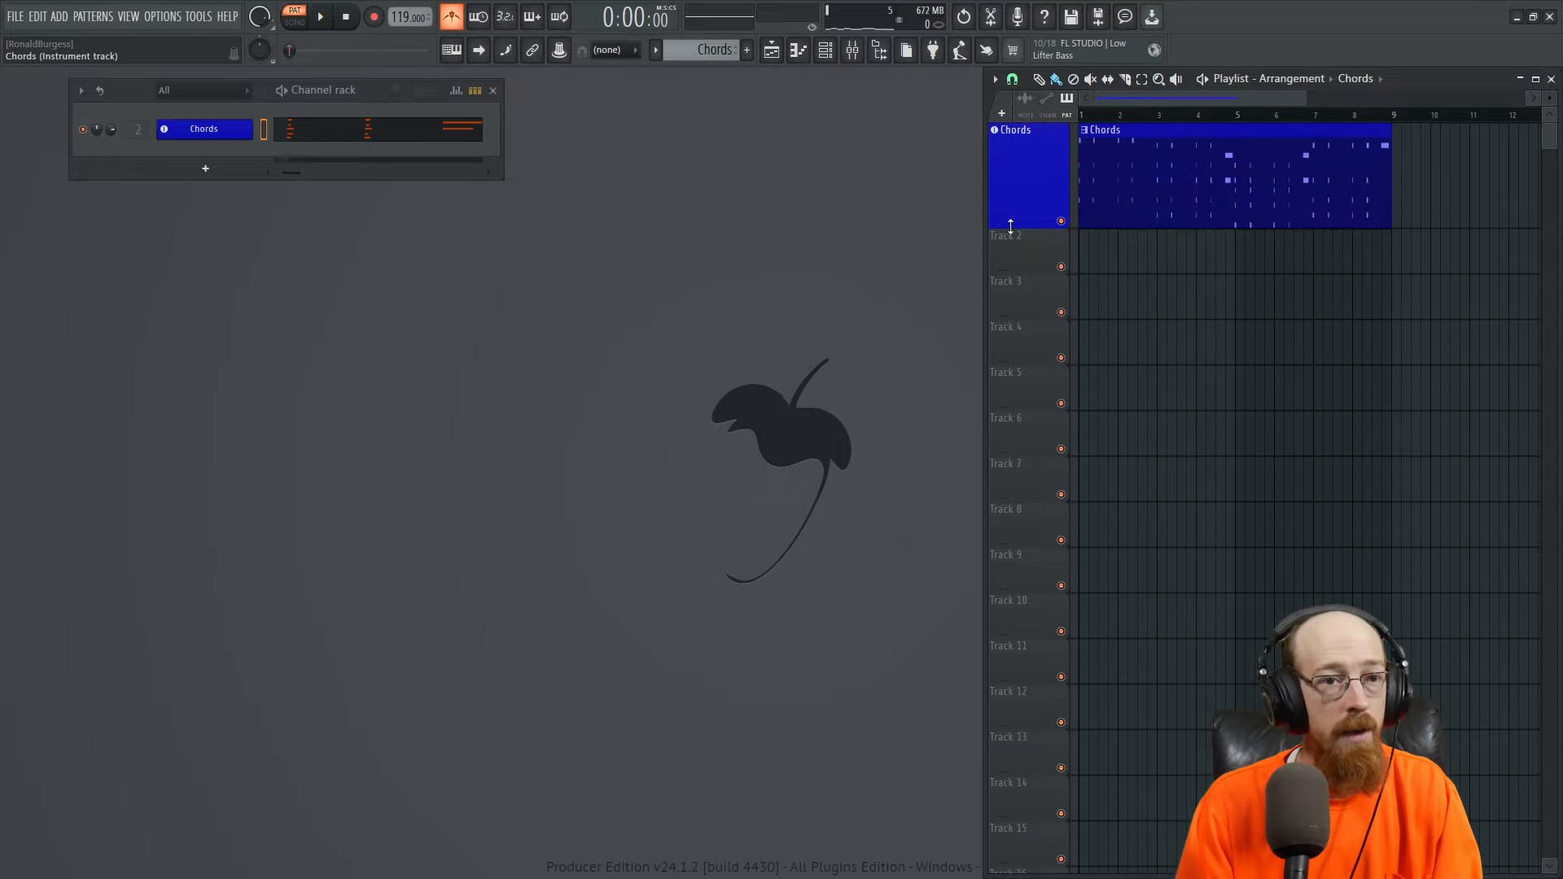
- Open the Chords synth and list its parameters in a widened browser
click(230, 133)
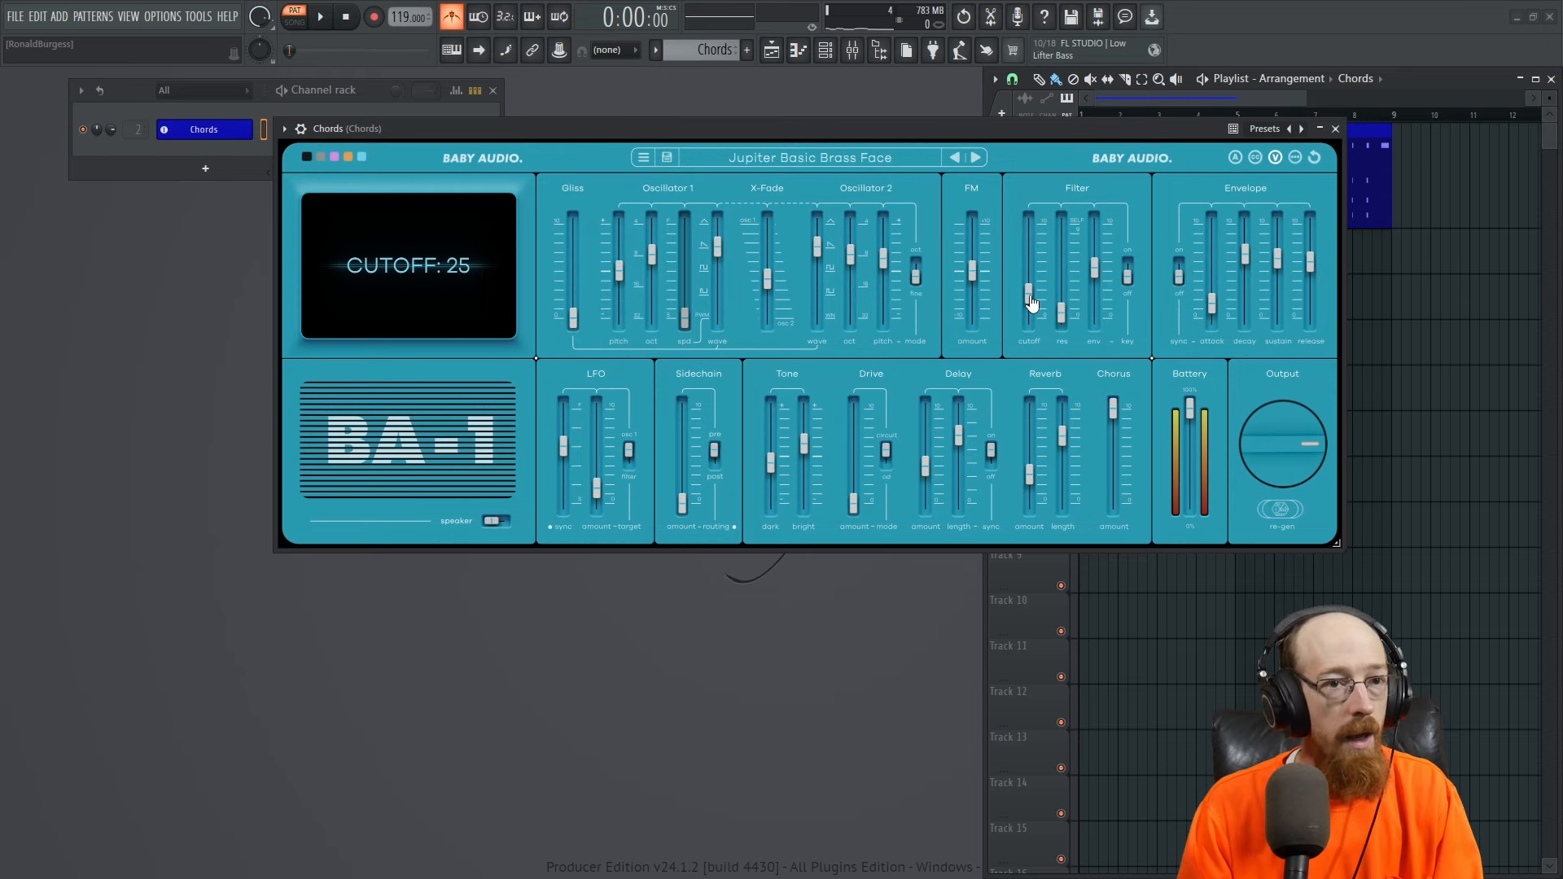
click(287, 131)
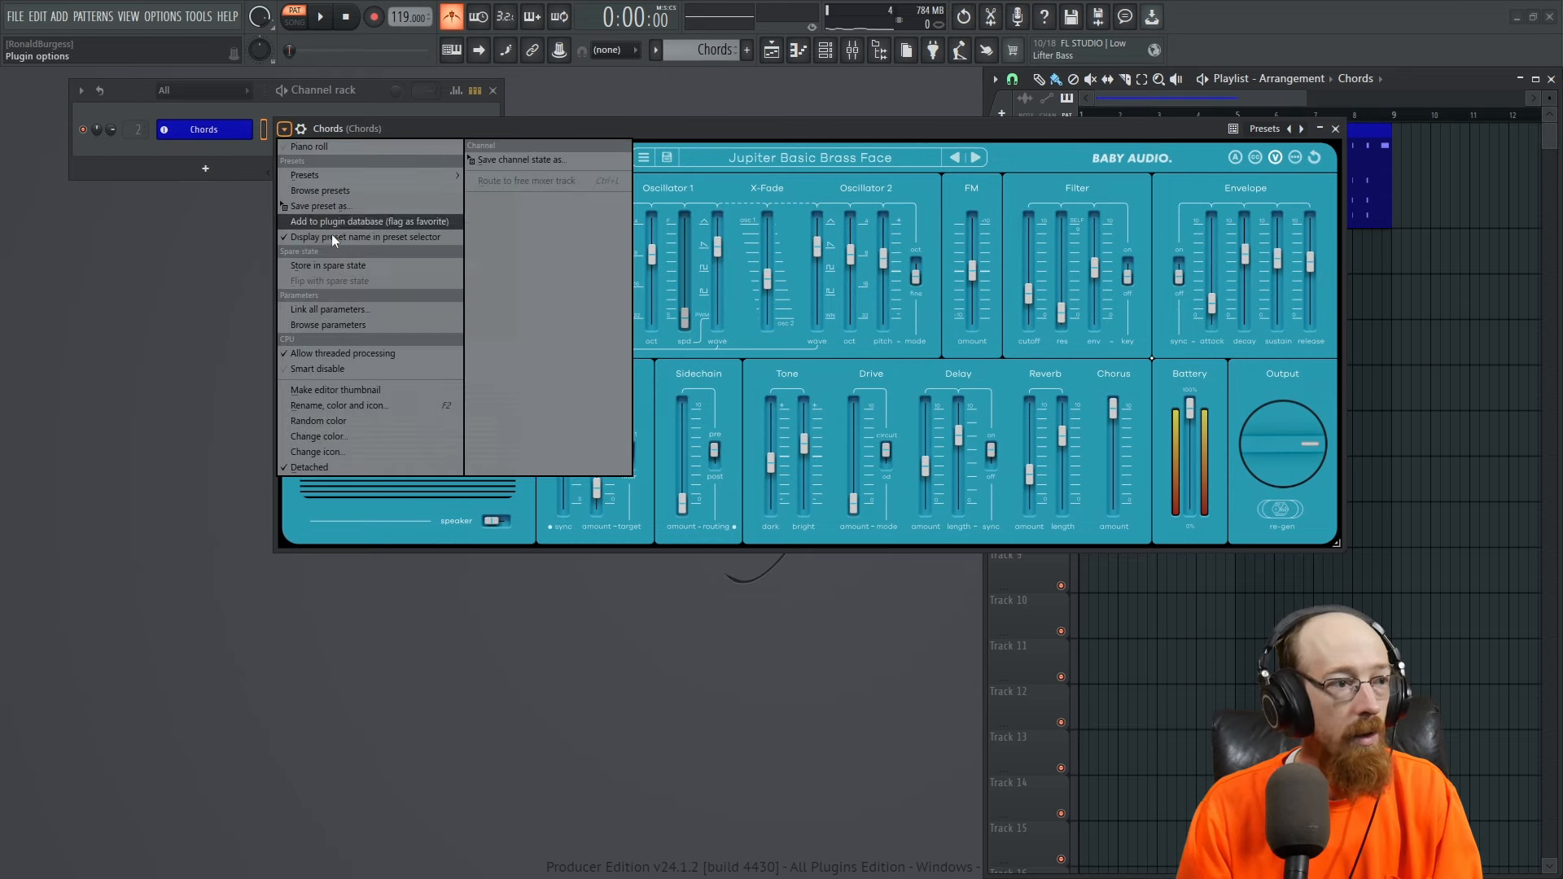
click(362, 314)
drag(4, 326, 167, 332)
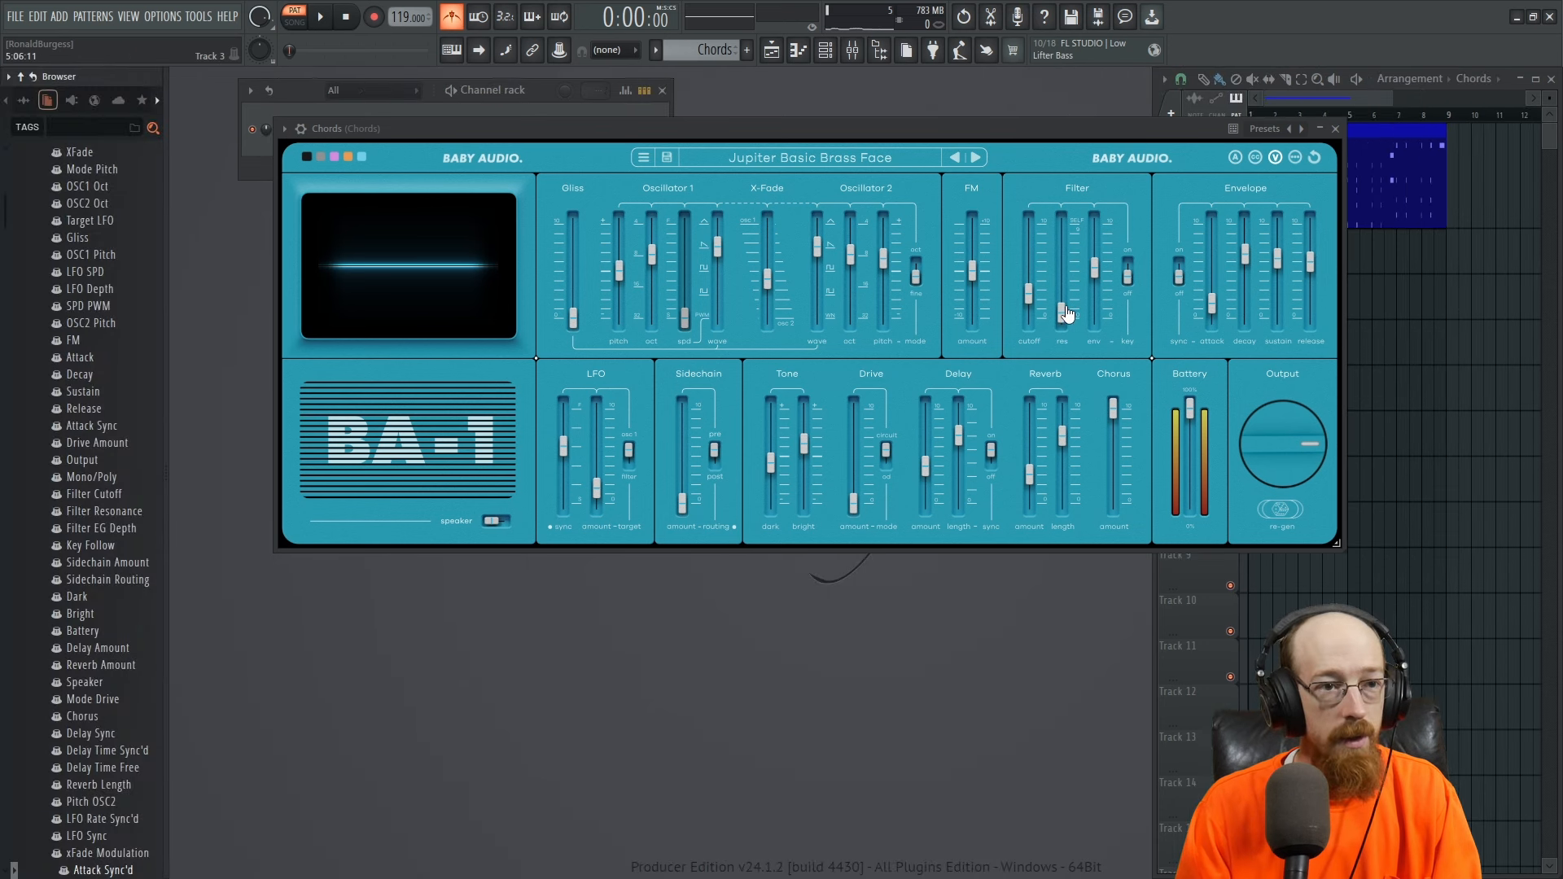
- Set the synth's filter cutoff to 32 and create an automation clip for the Filter Cutoff parameter
mouse_move(1036, 295)
drag(1030, 297, 1030, 293)
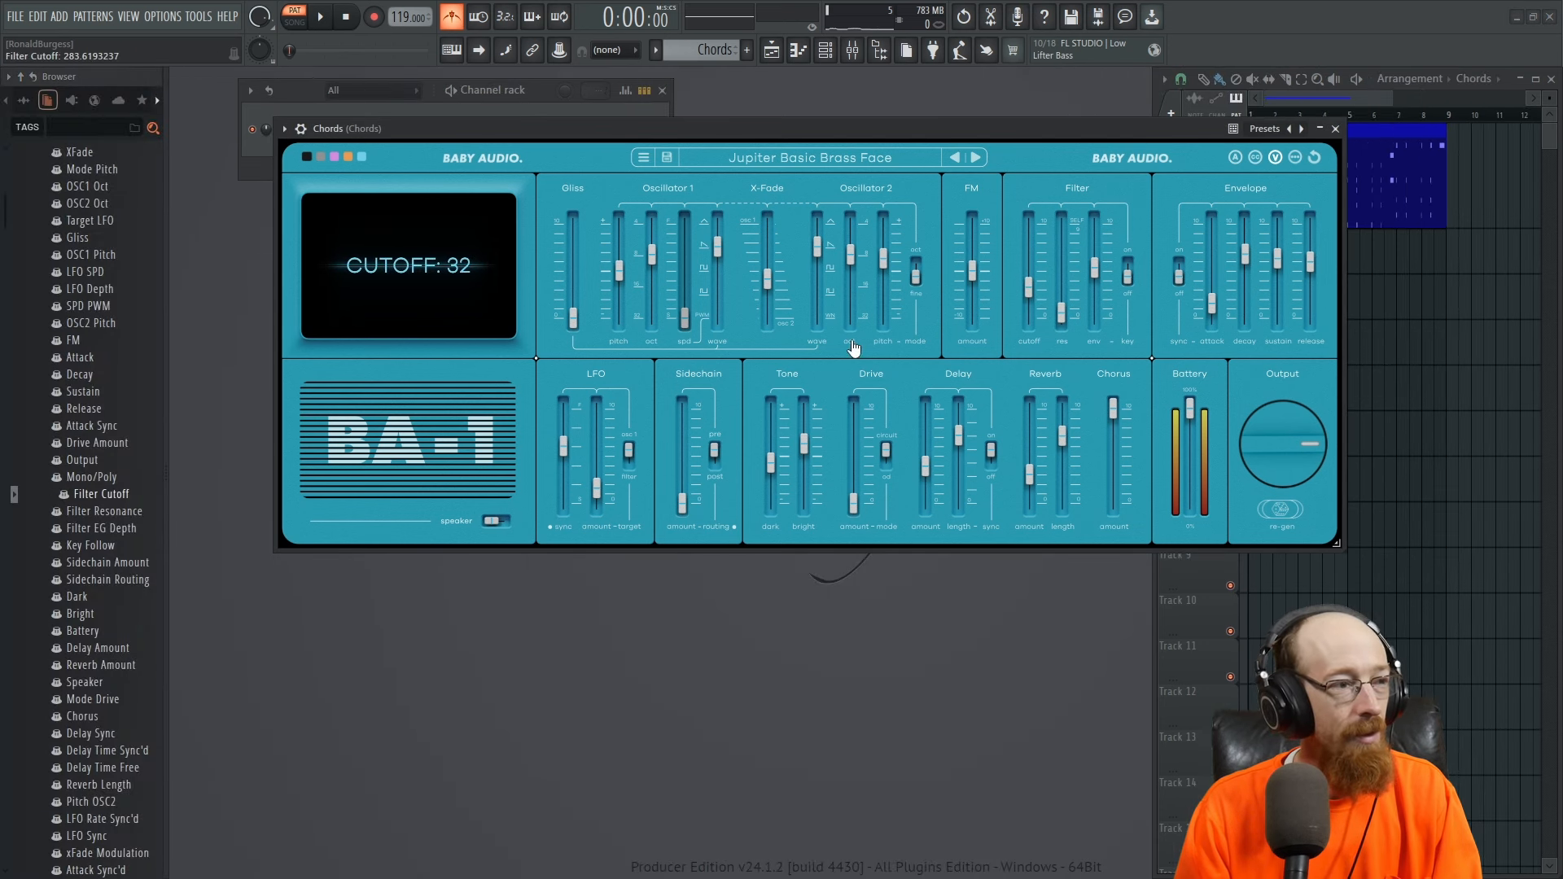
right_click(122, 495)
click(163, 583)
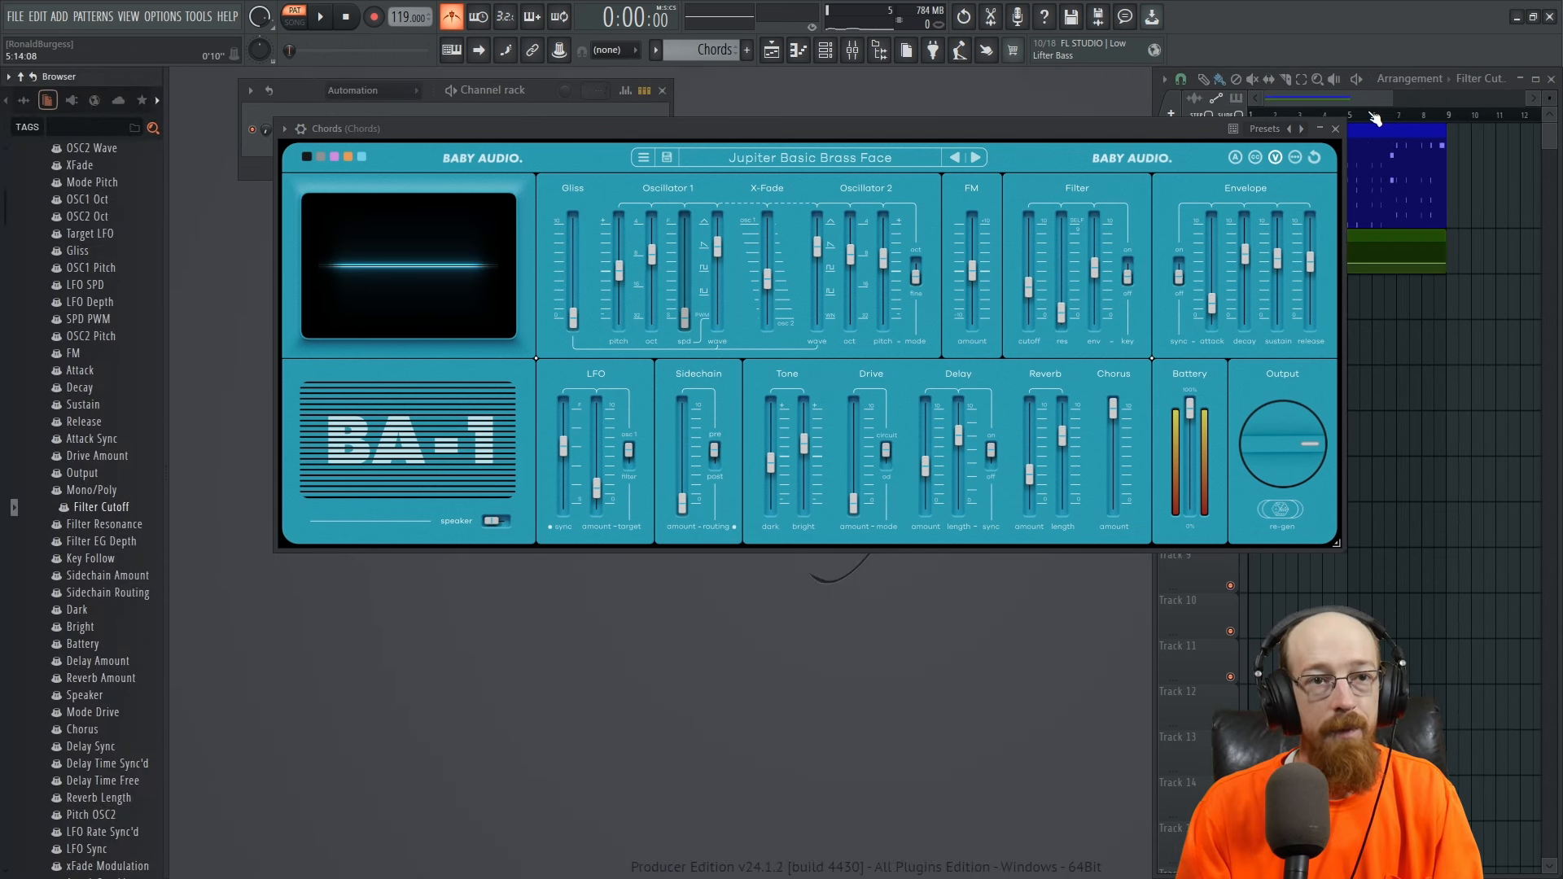
- Move the synth window clear of the playlist and make the Filter Cutoff automation track taller
drag(1170, 122, 904, 93)
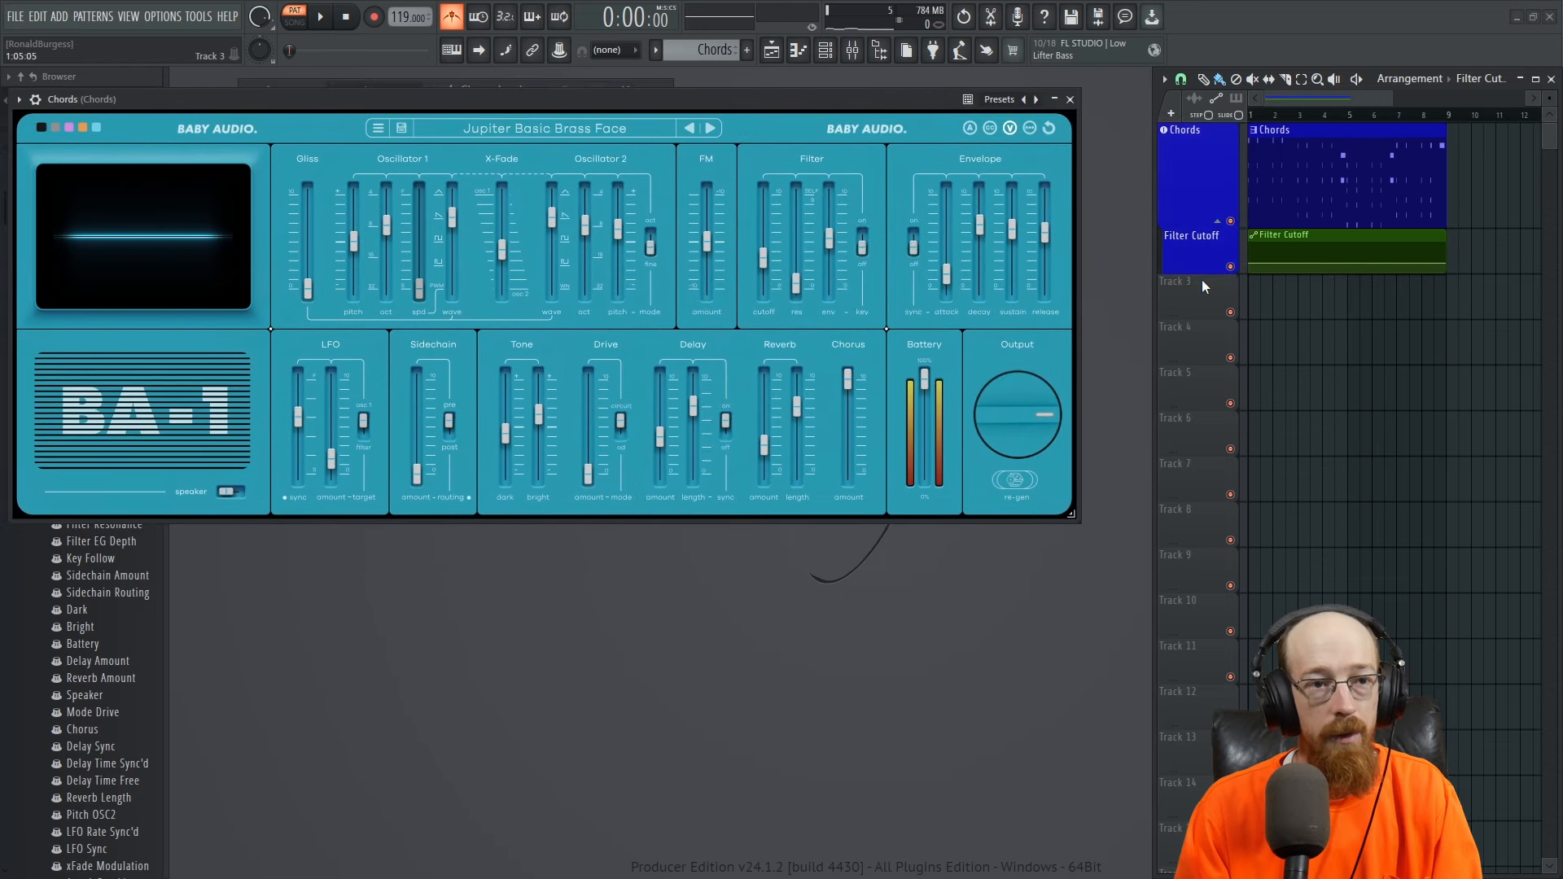
drag(1201, 265, 1203, 341)
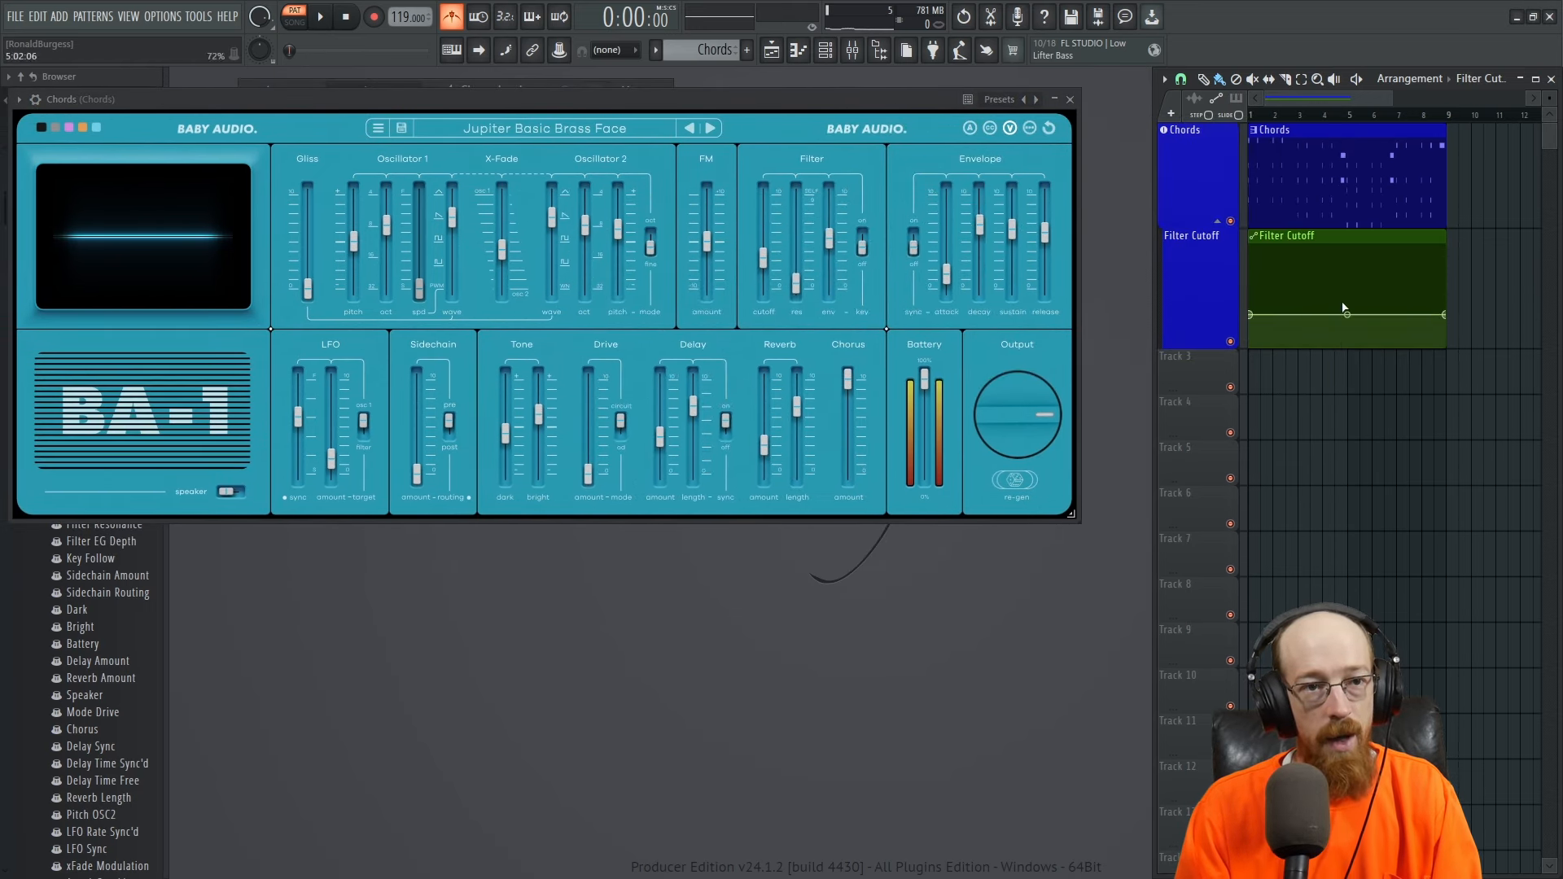
scroll(1270, 337, up, 4)
scroll(1356, 325, right, 3)
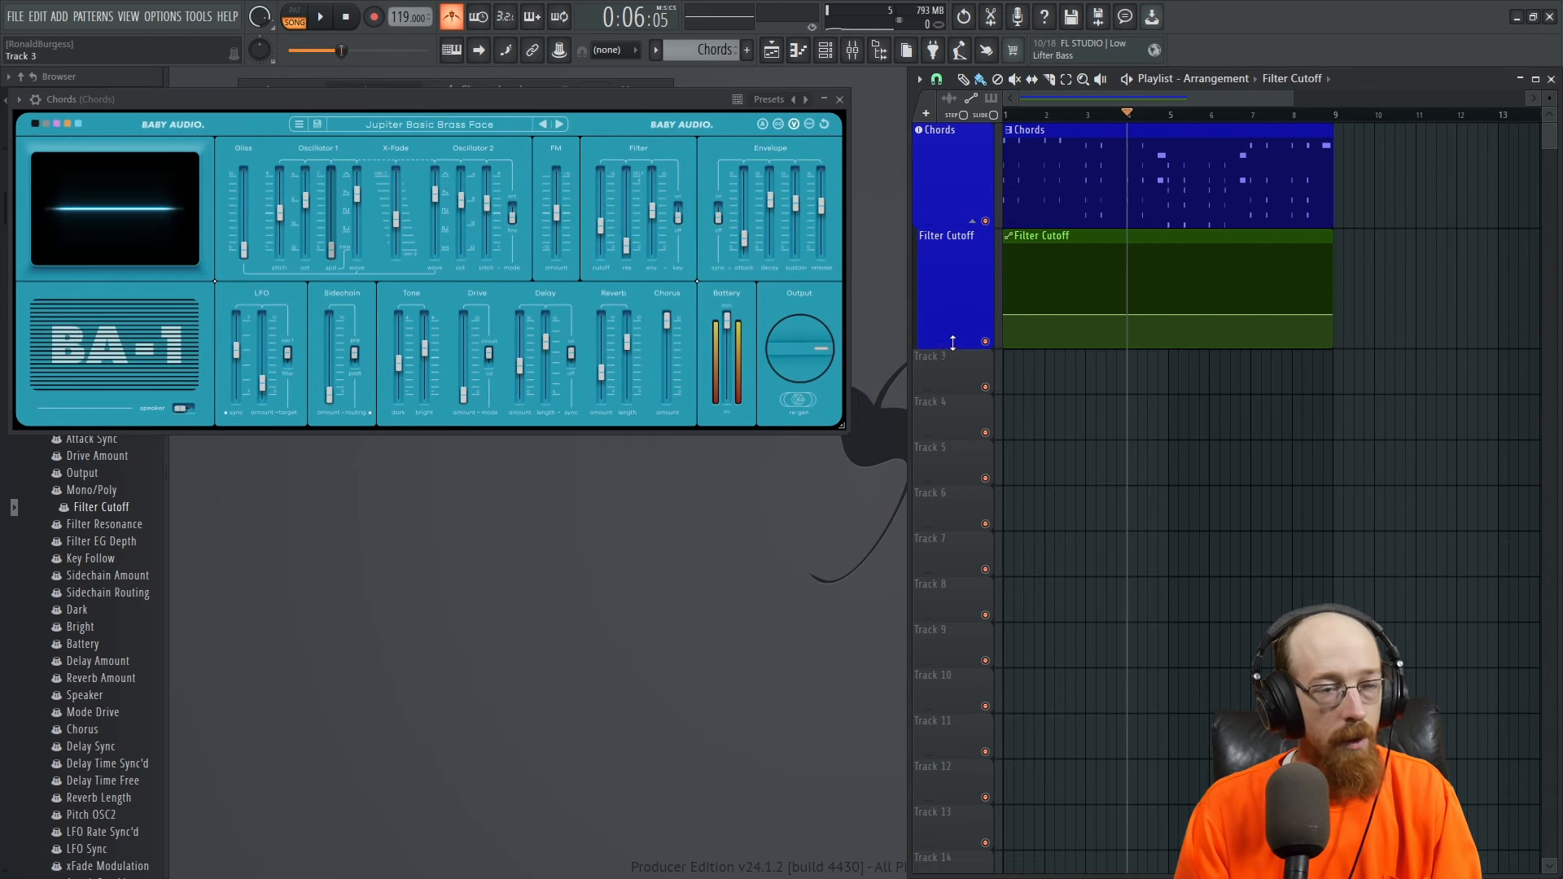
- Lower the starting point of the Filter Cutoff automation almost to zero and bend it into a rising curve while playing from bar 1
mouse_move(1006, 314)
mouse_down()
mouse_move(1006, 266)
mouse_move(1010, 343)
mouse_up()
click(1009, 115)
key(space)
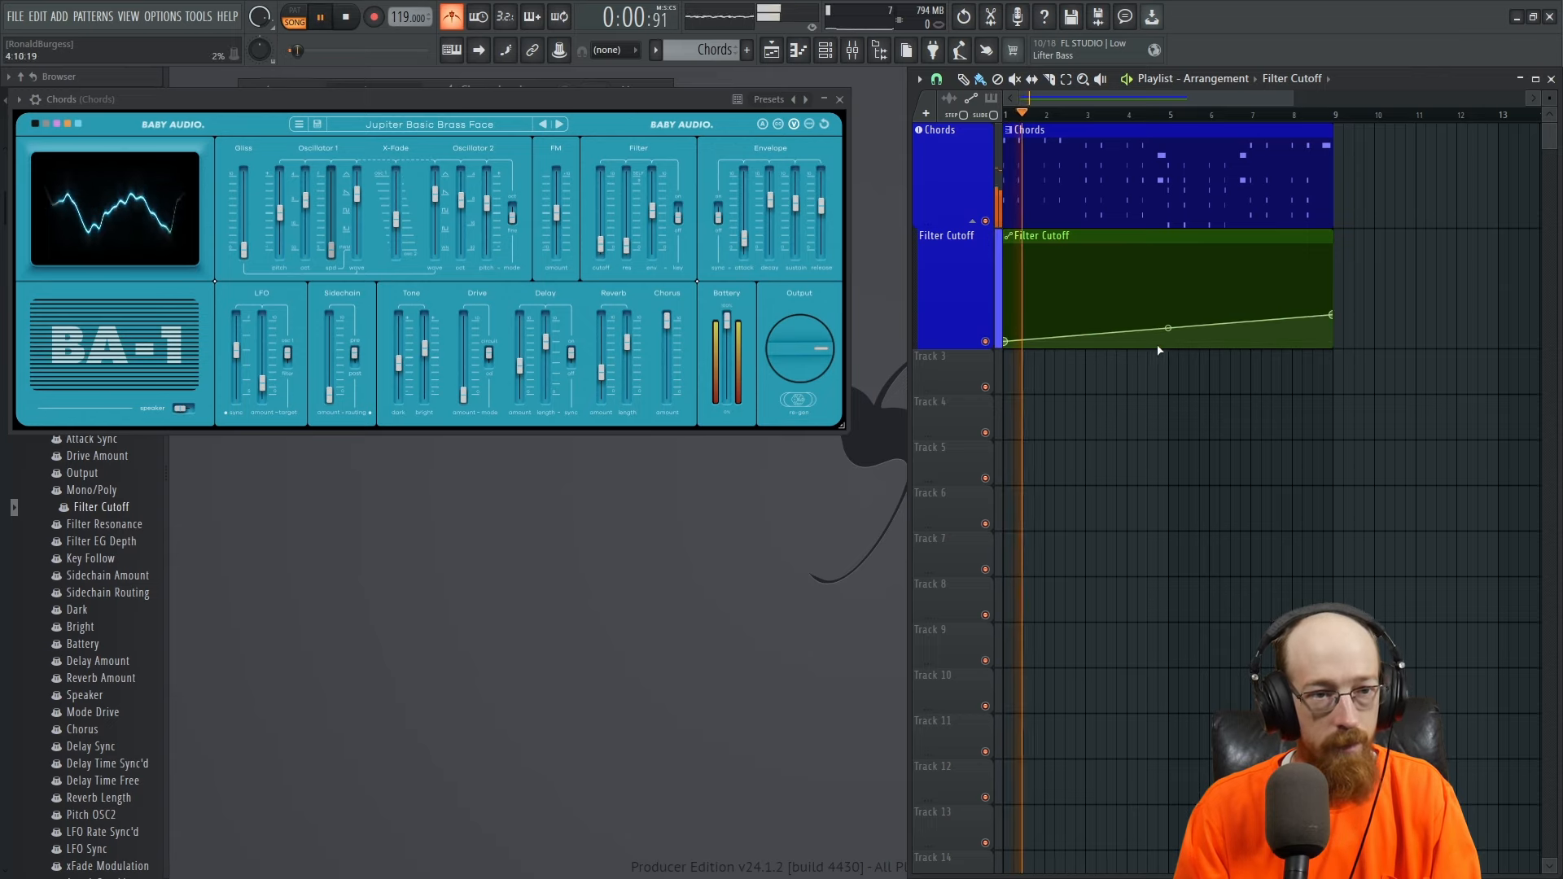
drag(1168, 328, 1168, 339)
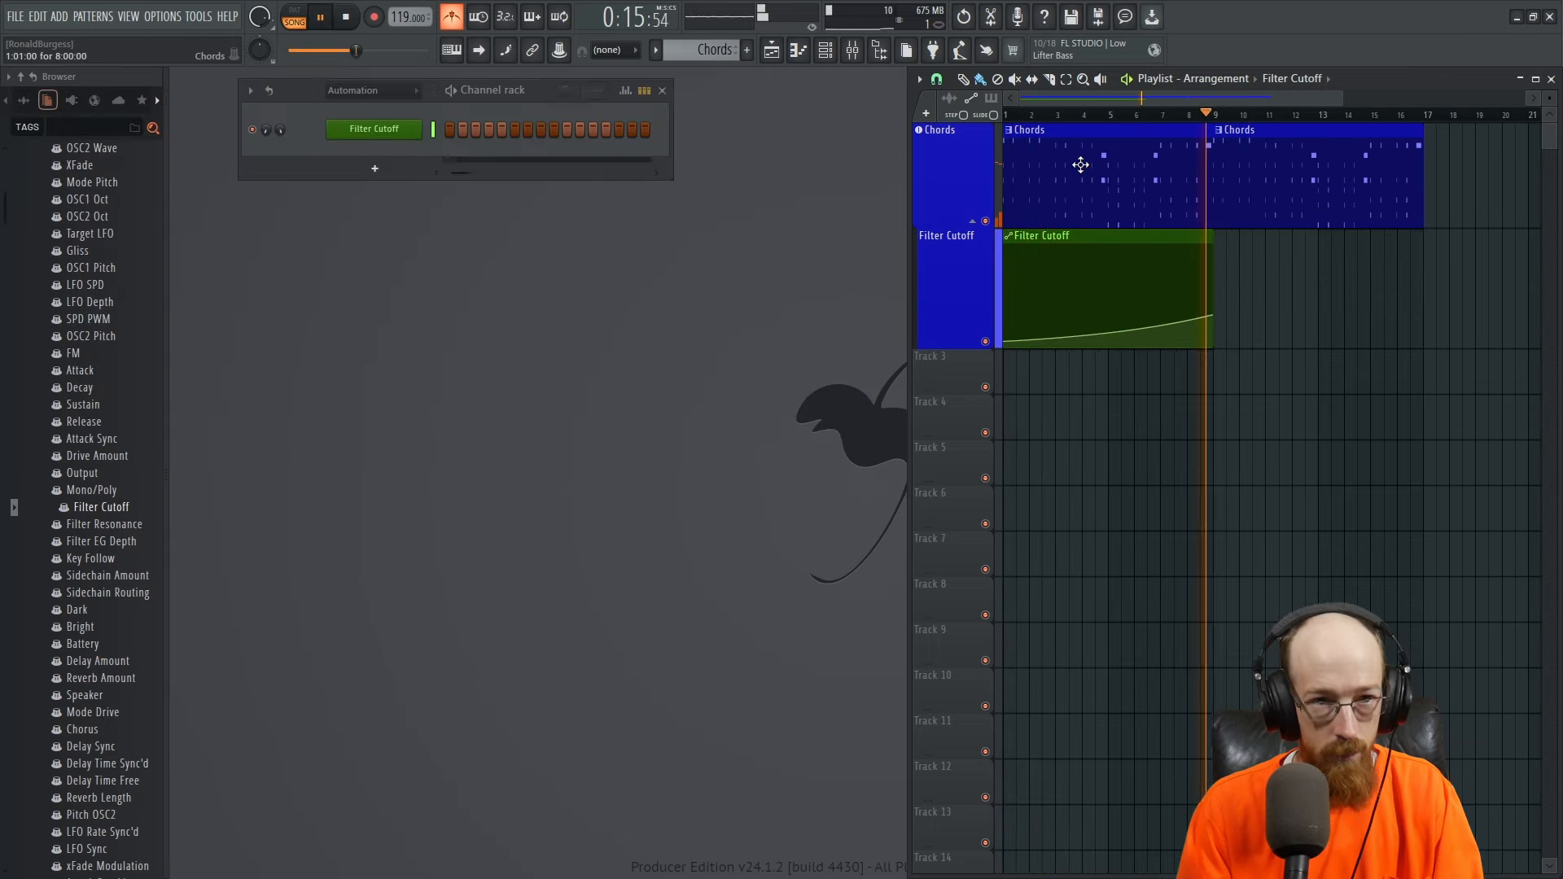
- Stop playback, check the playhead at the second Chords clip on bar 9, and return it to bar 1
key(space)
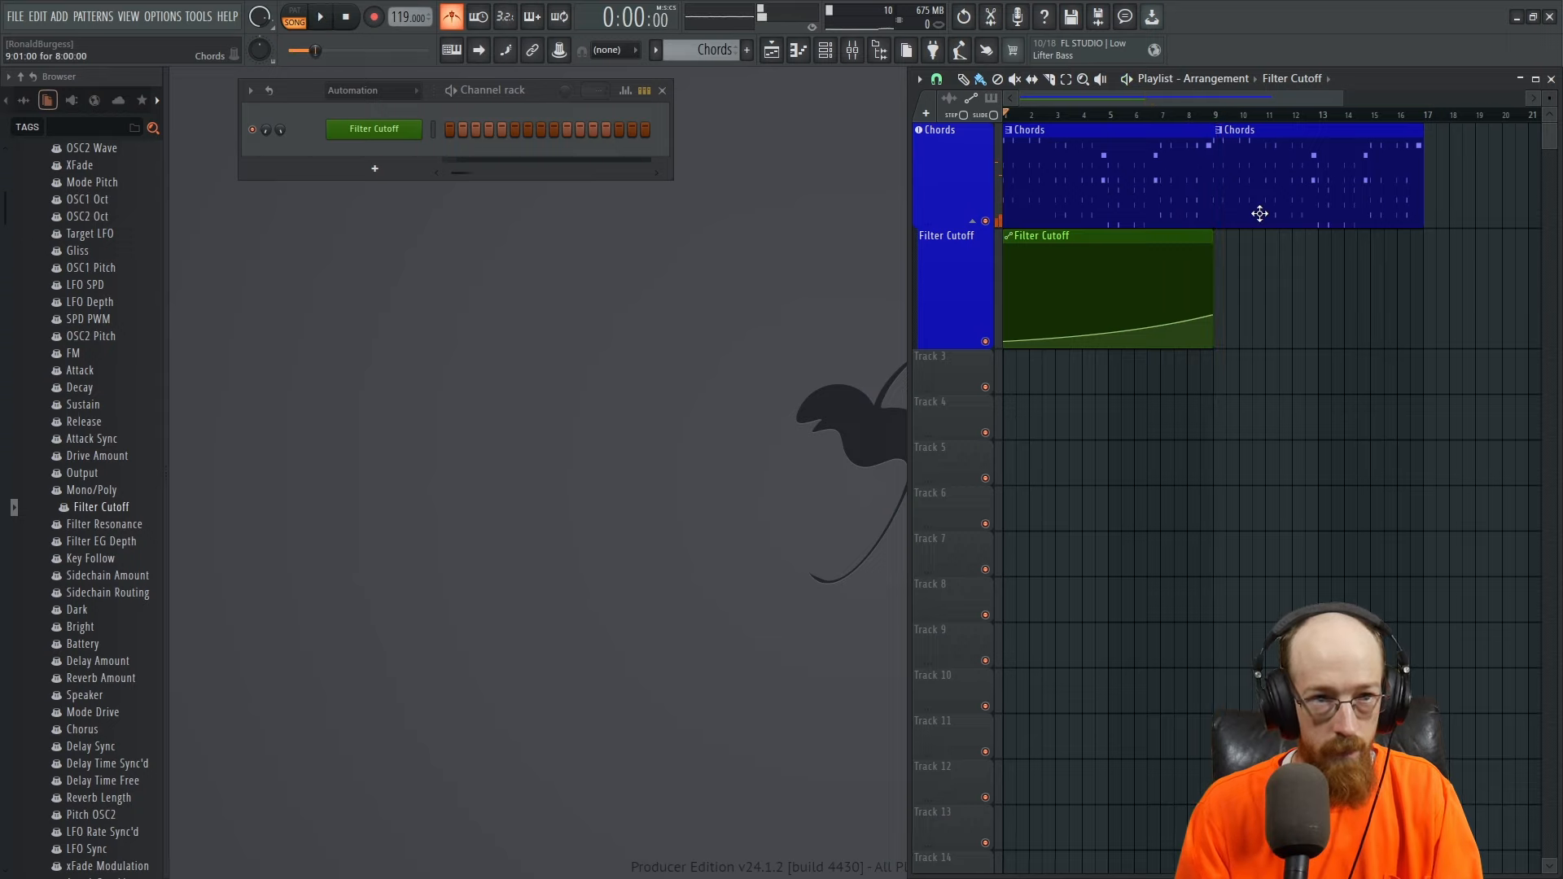
click(1225, 118)
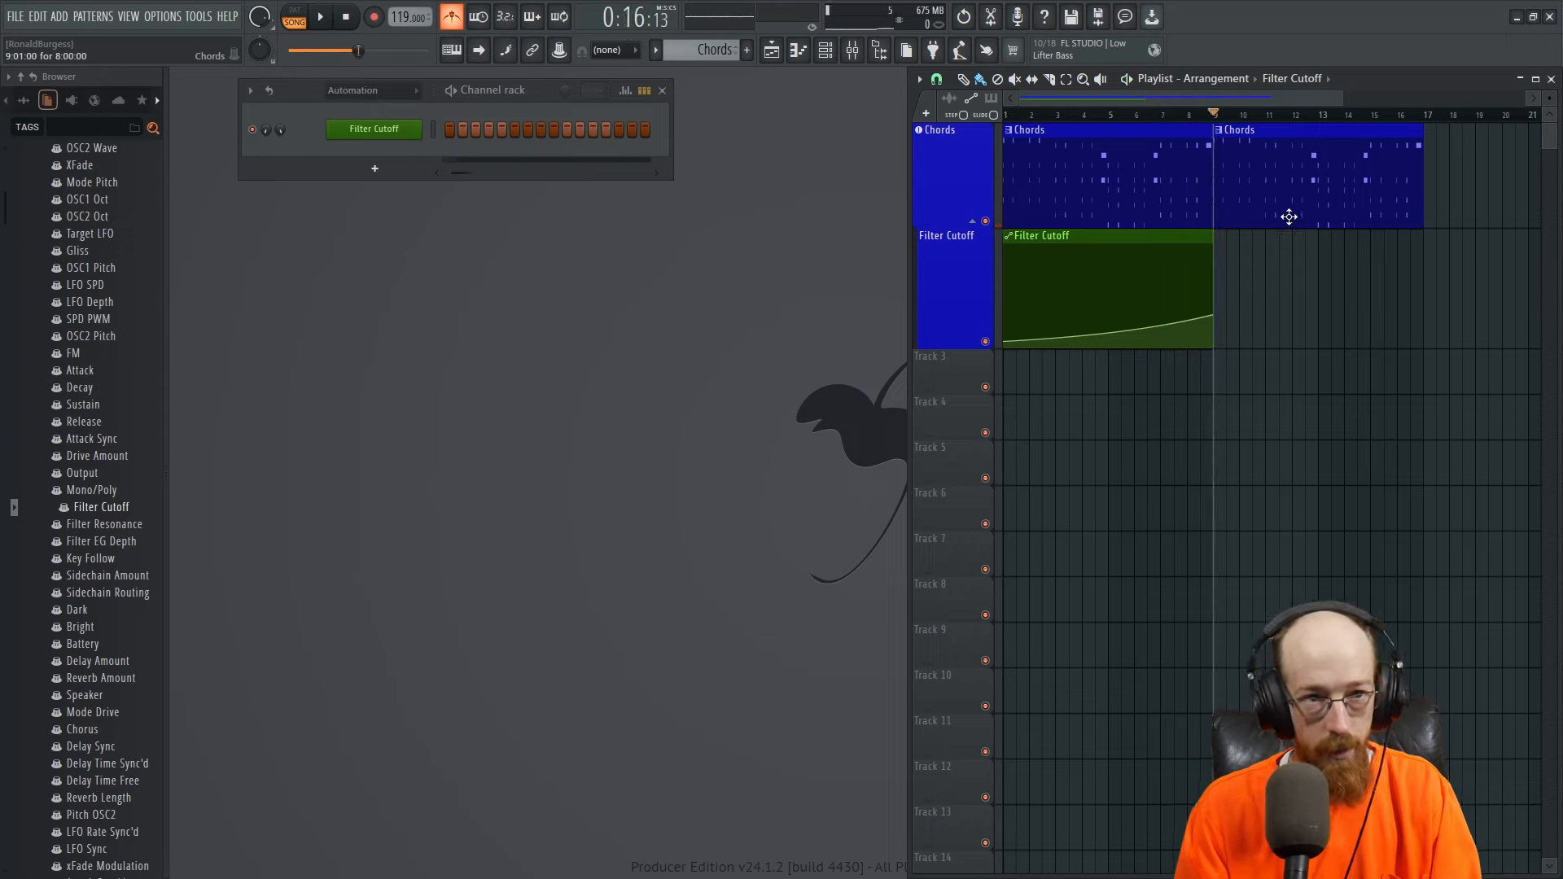
drag(1294, 211, 1338, 301)
ctrl+click(1336, 276)
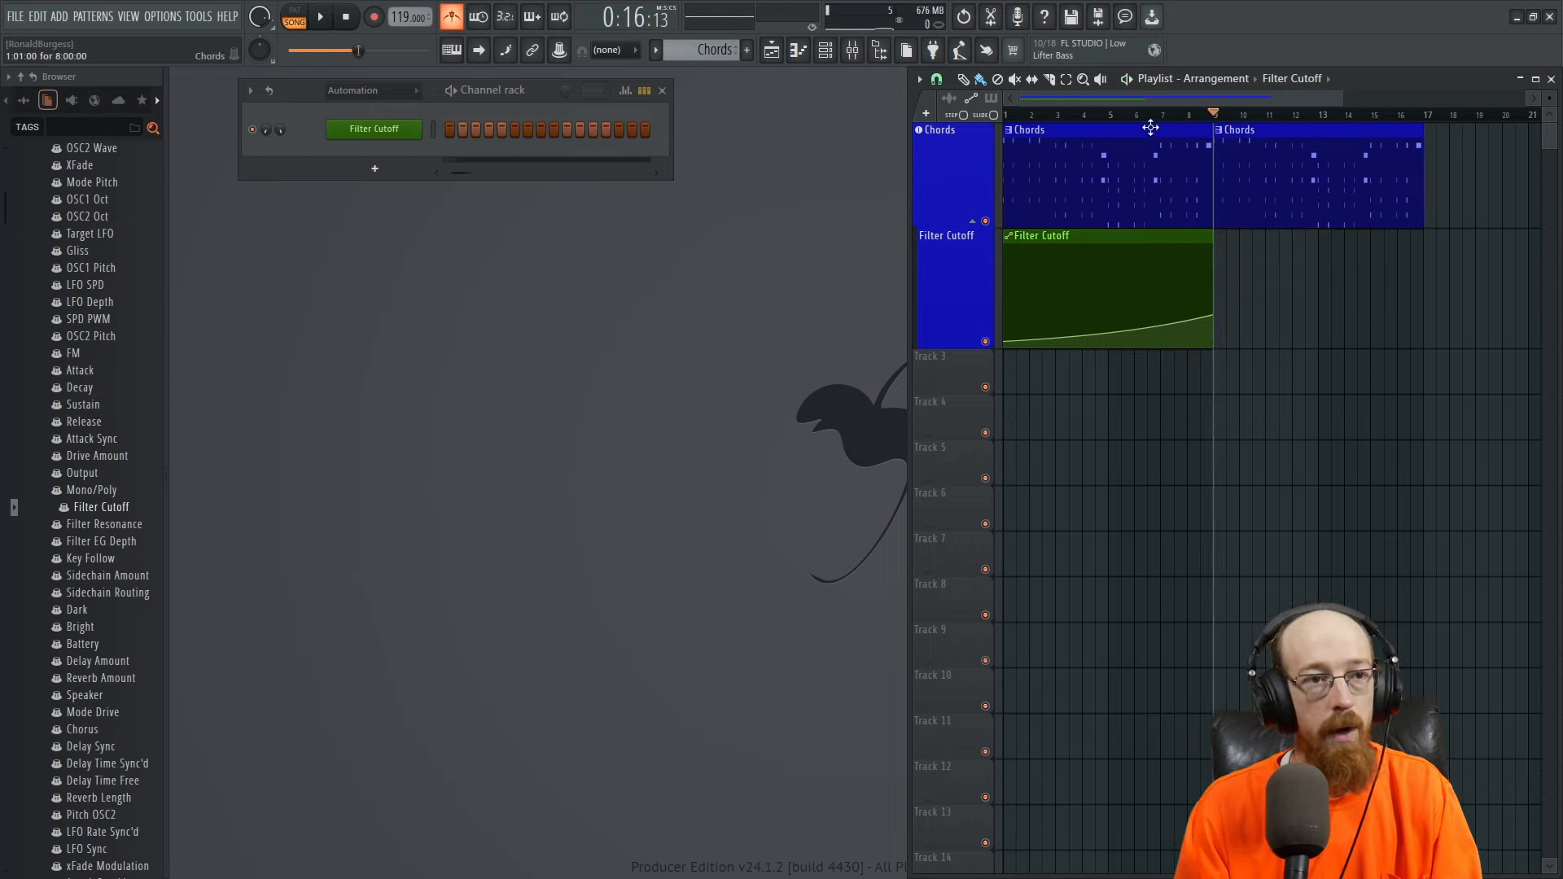
drag(1193, 114, 926, 114)
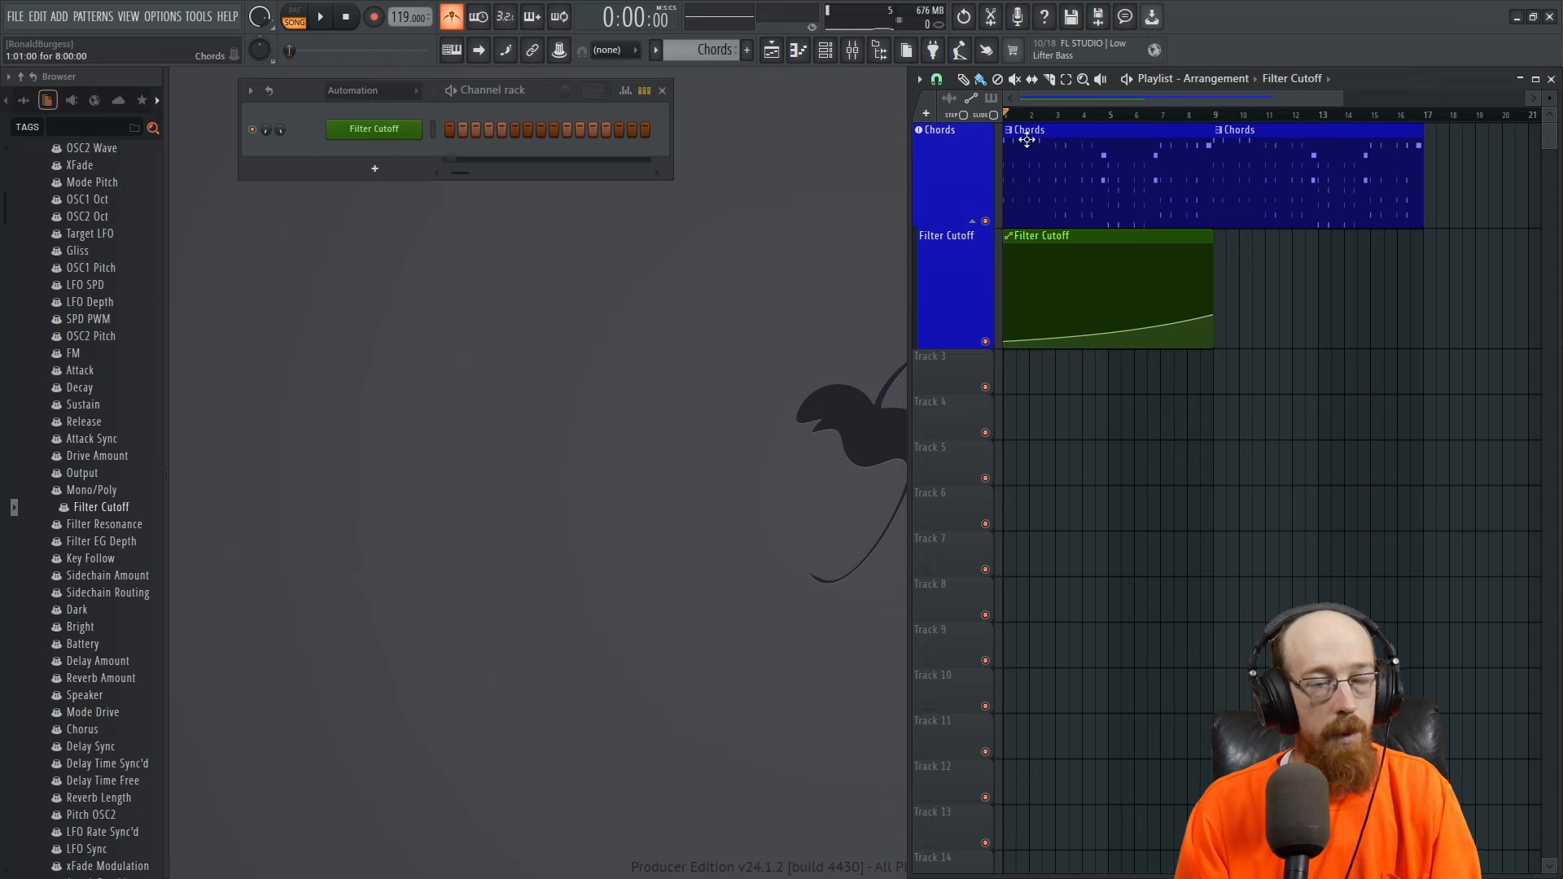
- List all channels, reopen the Chords synth and adjust its delay amount to automate it with a Delay Amount clip falling until bar 9
click(366, 91)
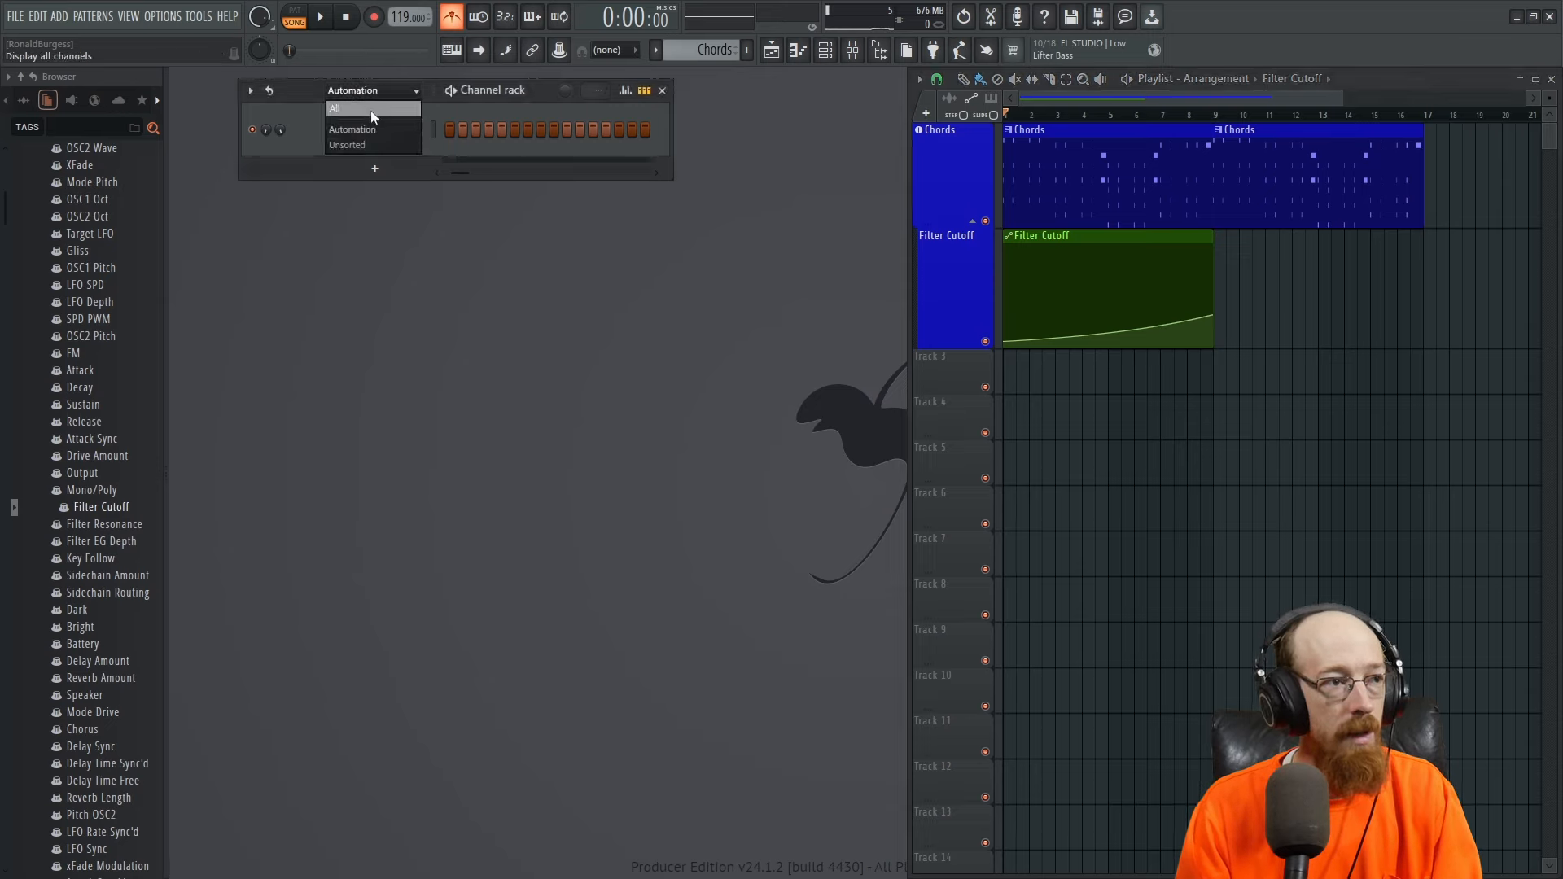
click(371, 109)
click(391, 130)
click(391, 133)
click(432, 99)
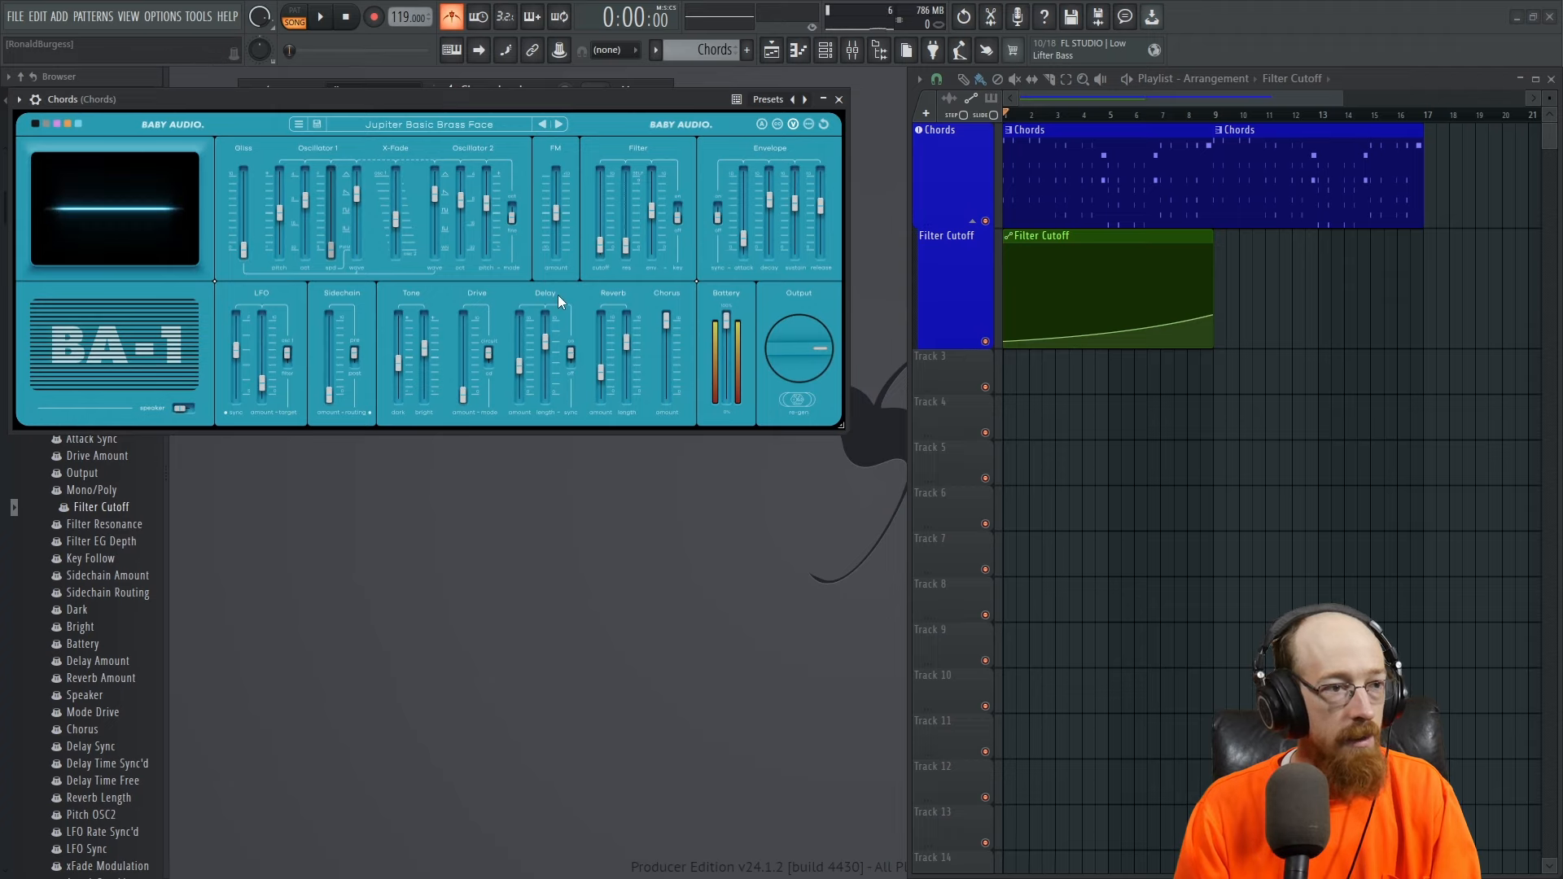
mouse_move(521, 376)
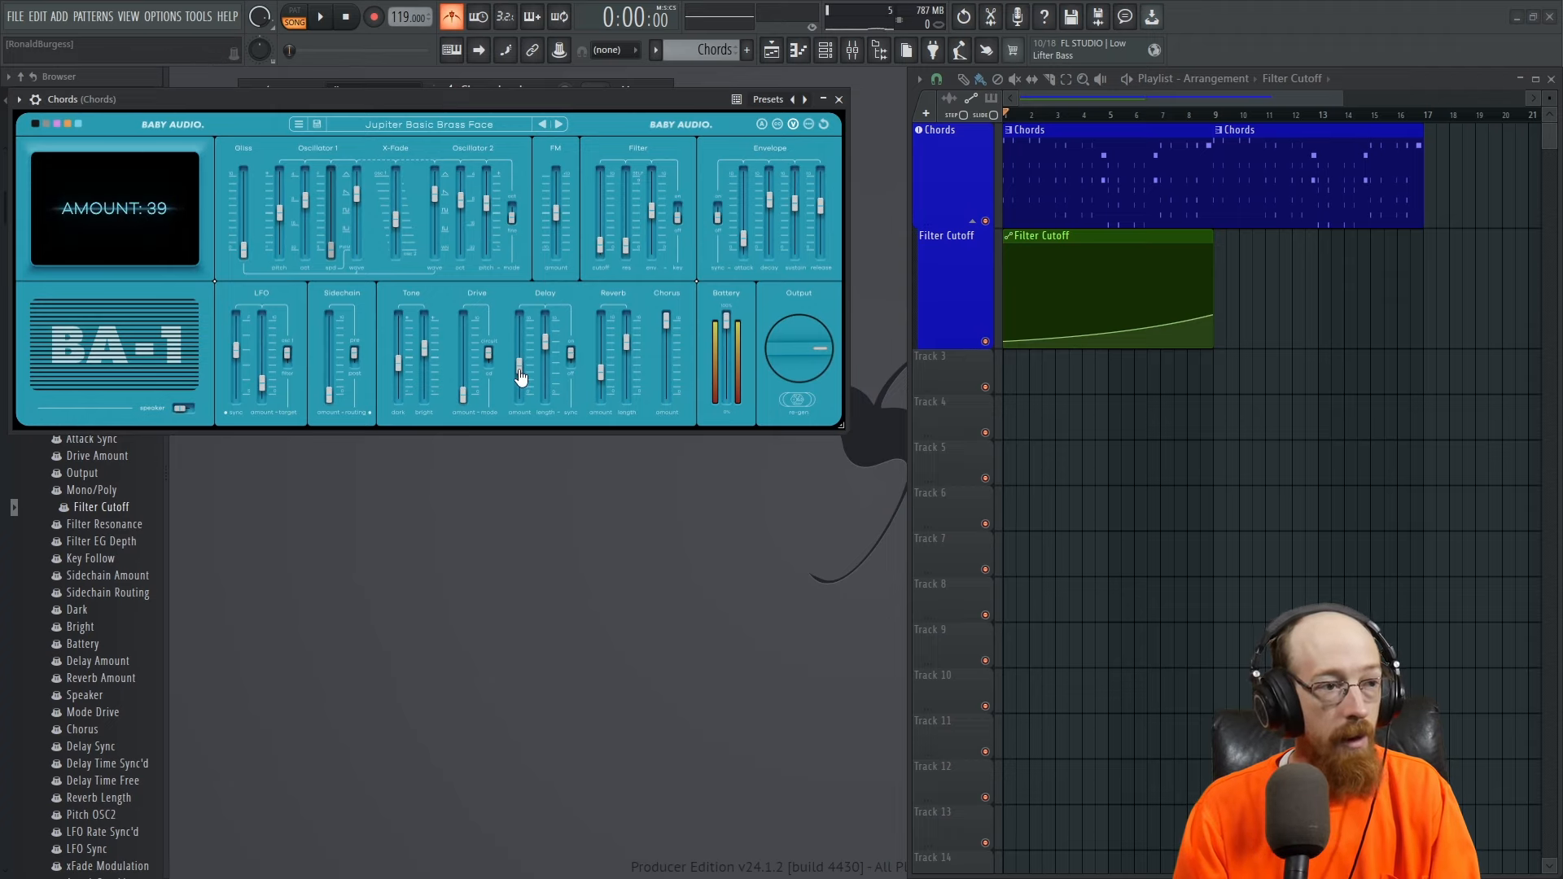
drag(521, 376, 521, 372)
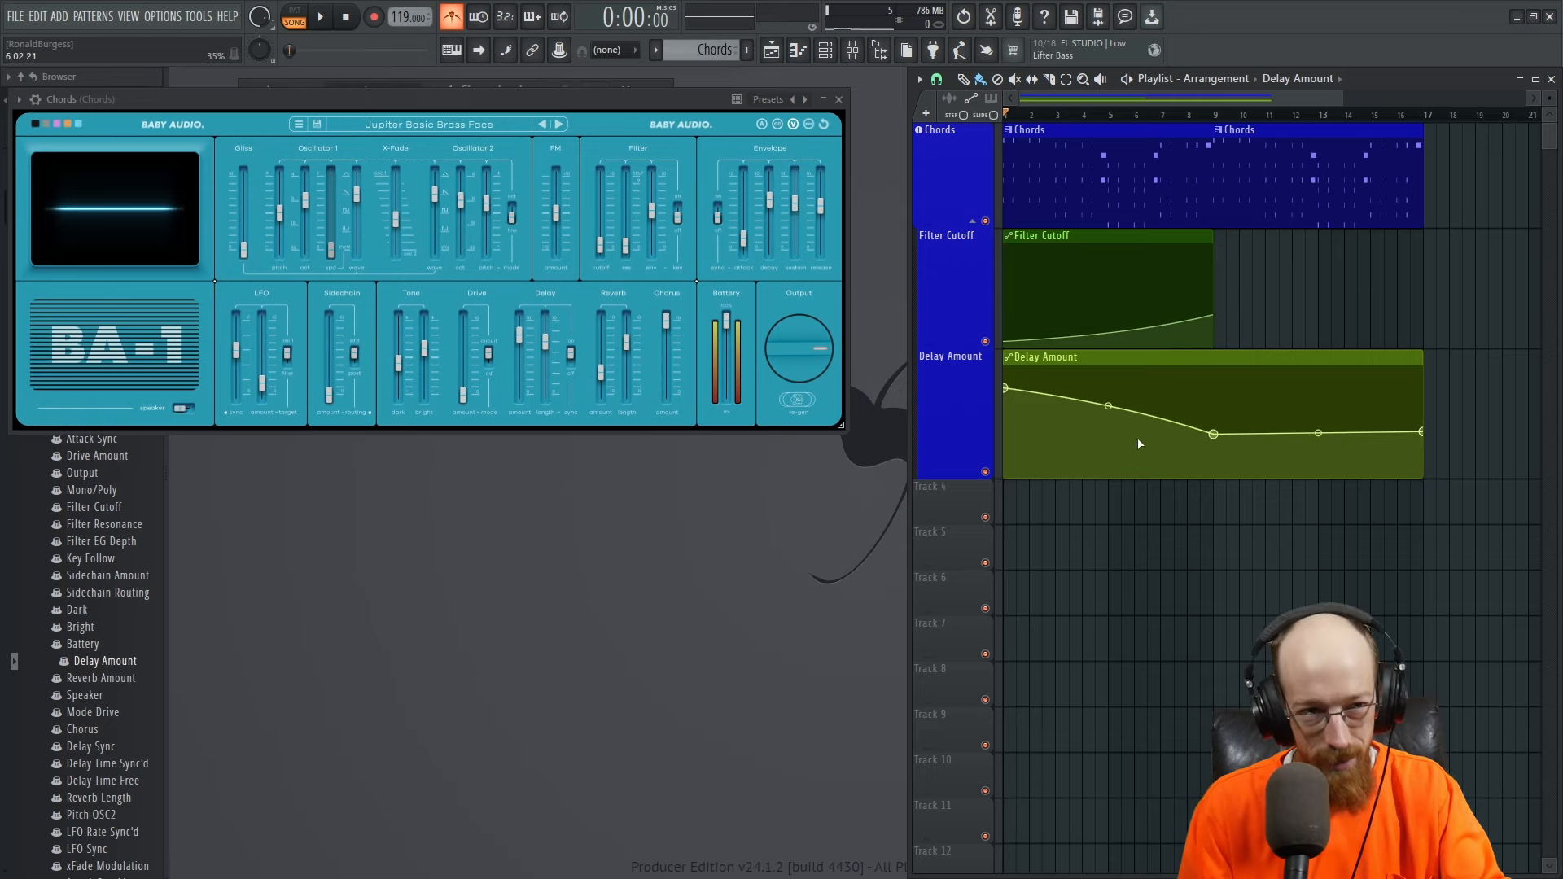
- Play the arrangement from bar 1 to hear the Delay Amount automation, and close the synth window
key(space)
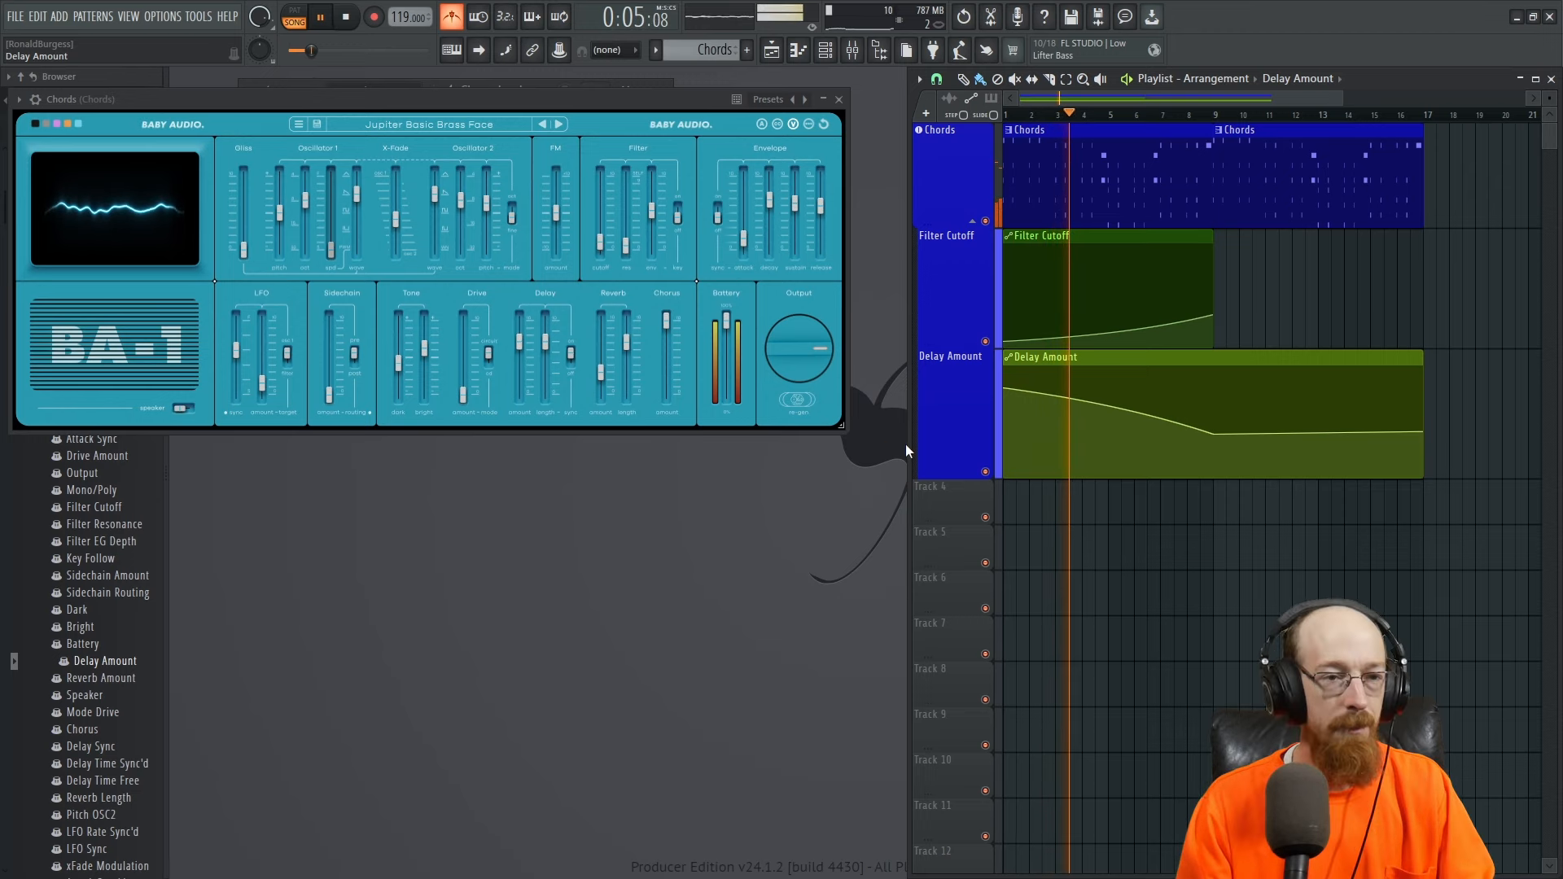
key(space)
key(Escape)
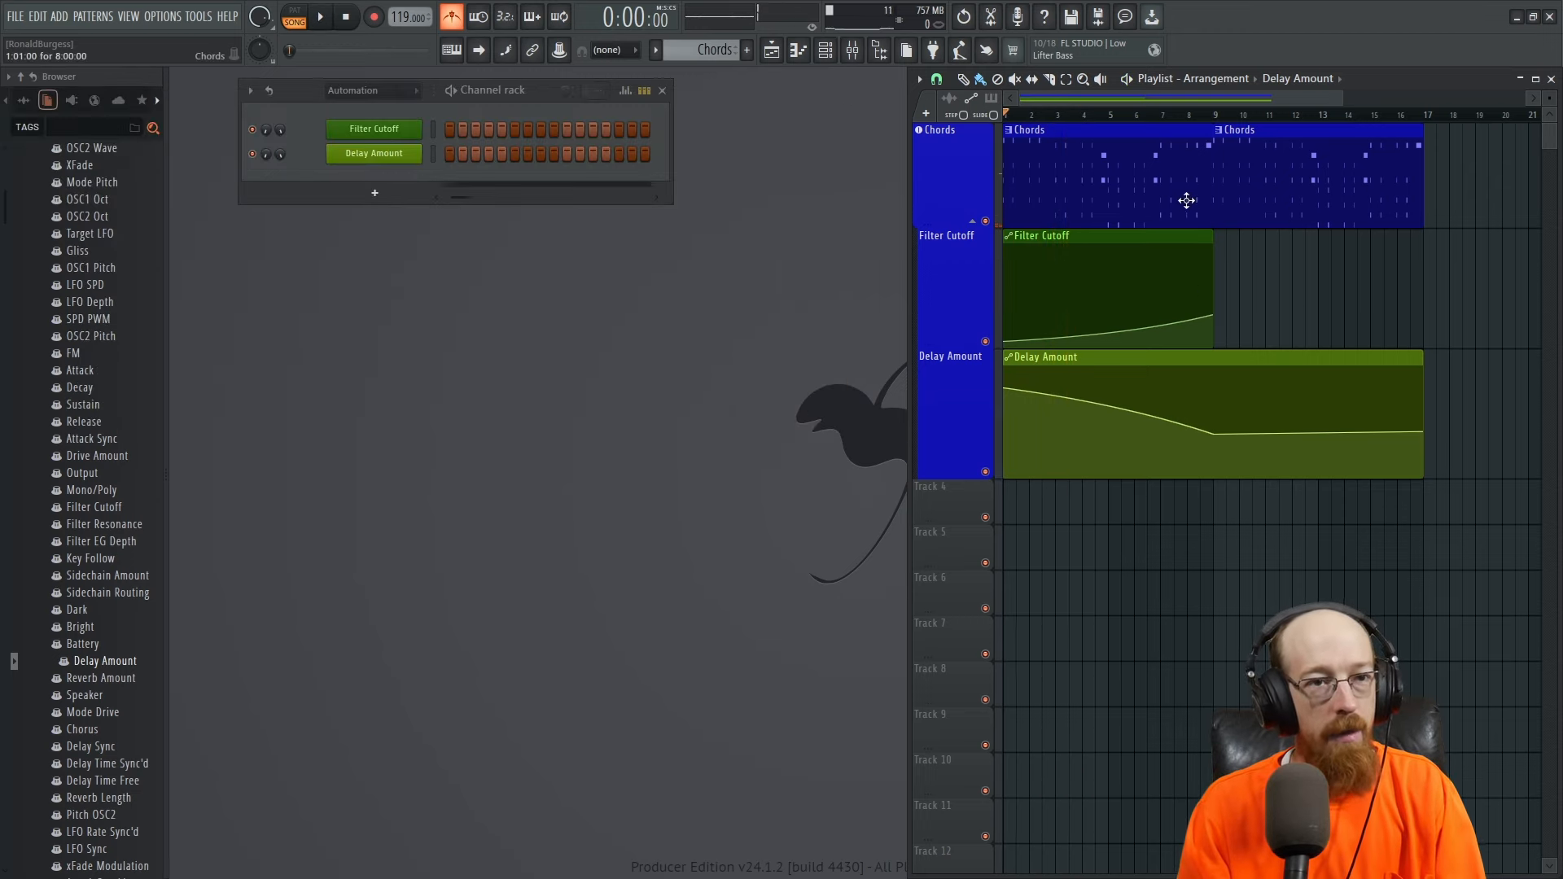
click(1143, 210)
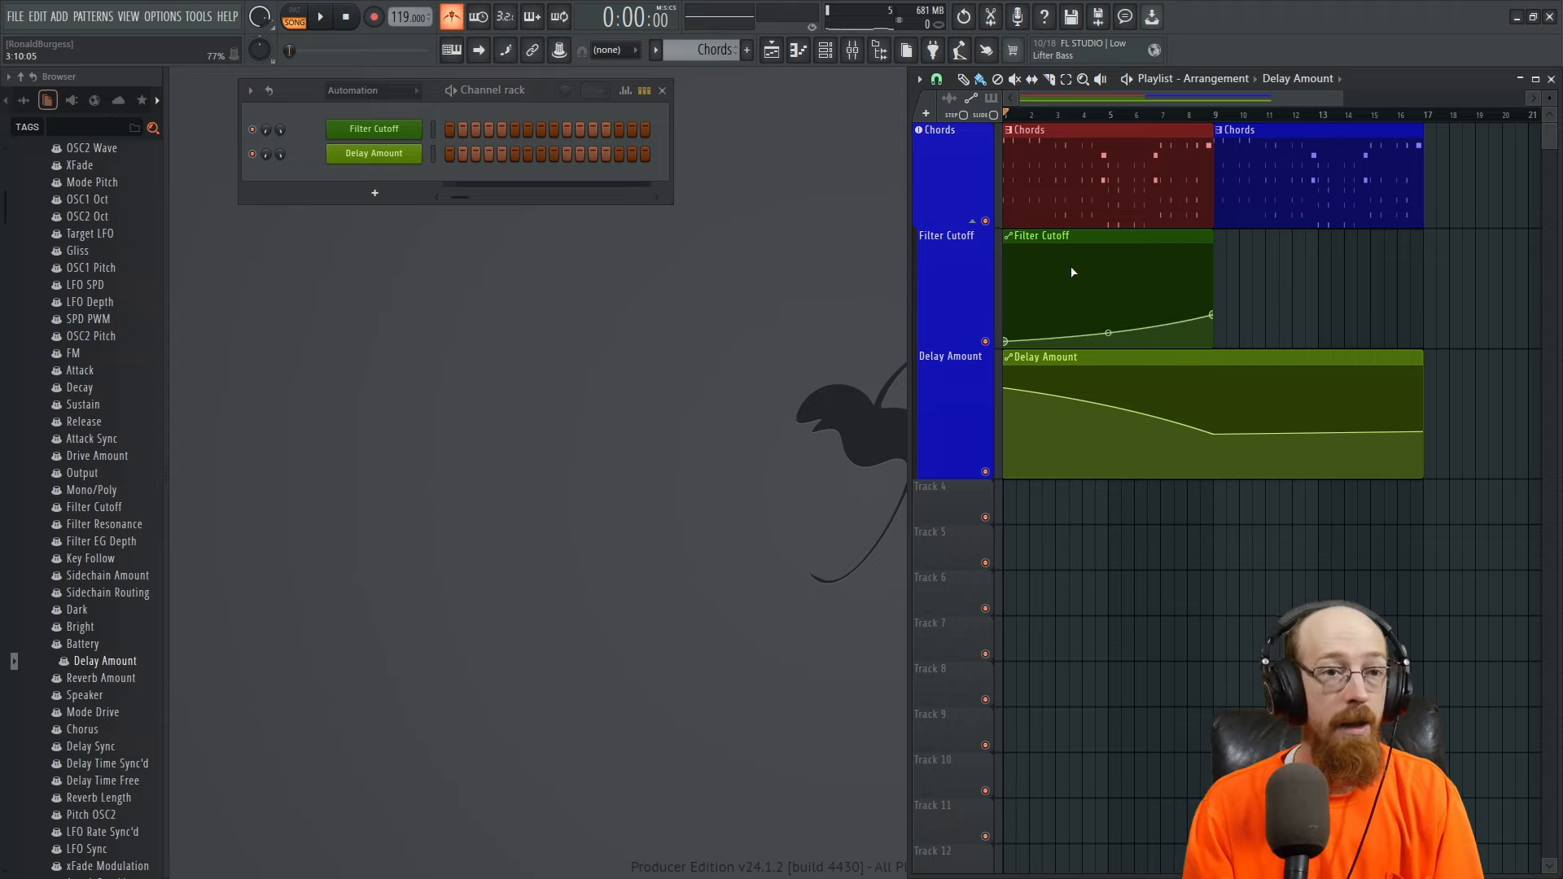
click(1288, 202)
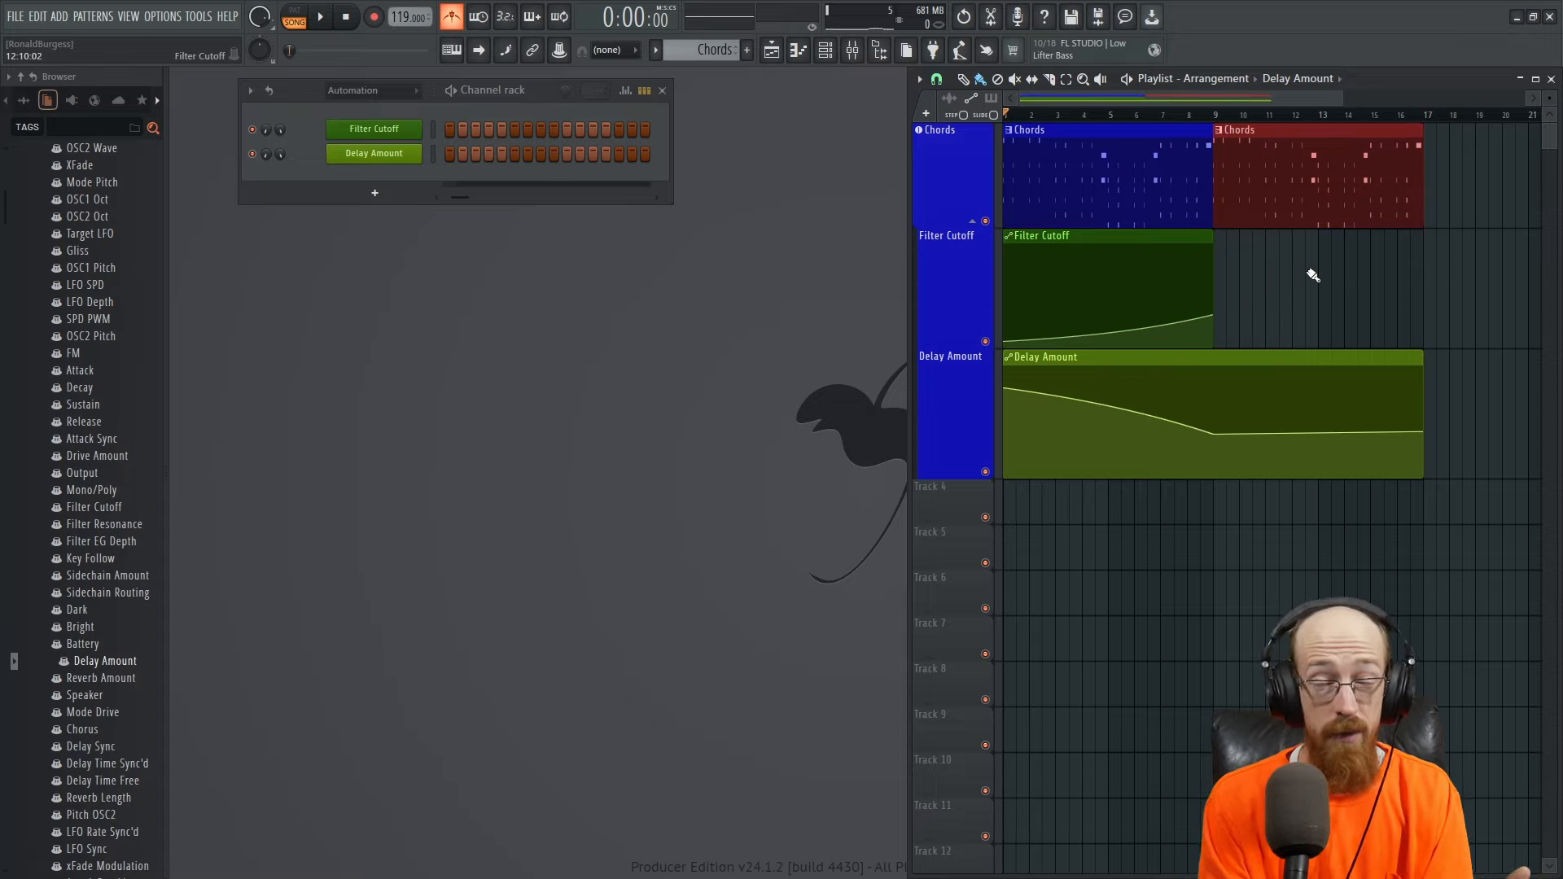
- List all channels, add a new BA-1 synth channel and switch the synth to its black colour theme
click(349, 94)
click(350, 103)
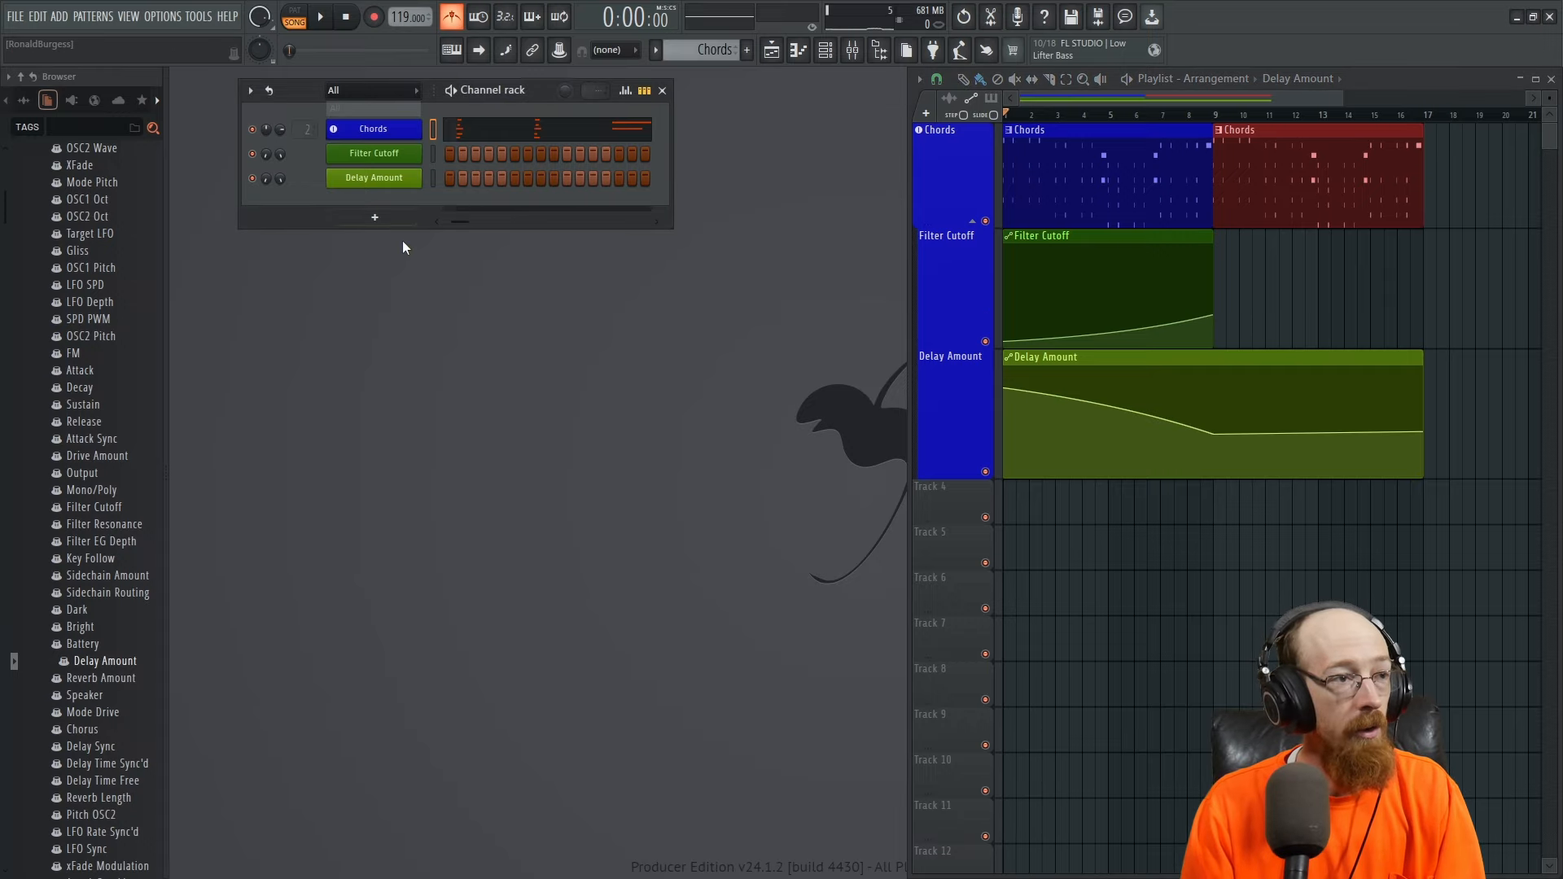
click(386, 221)
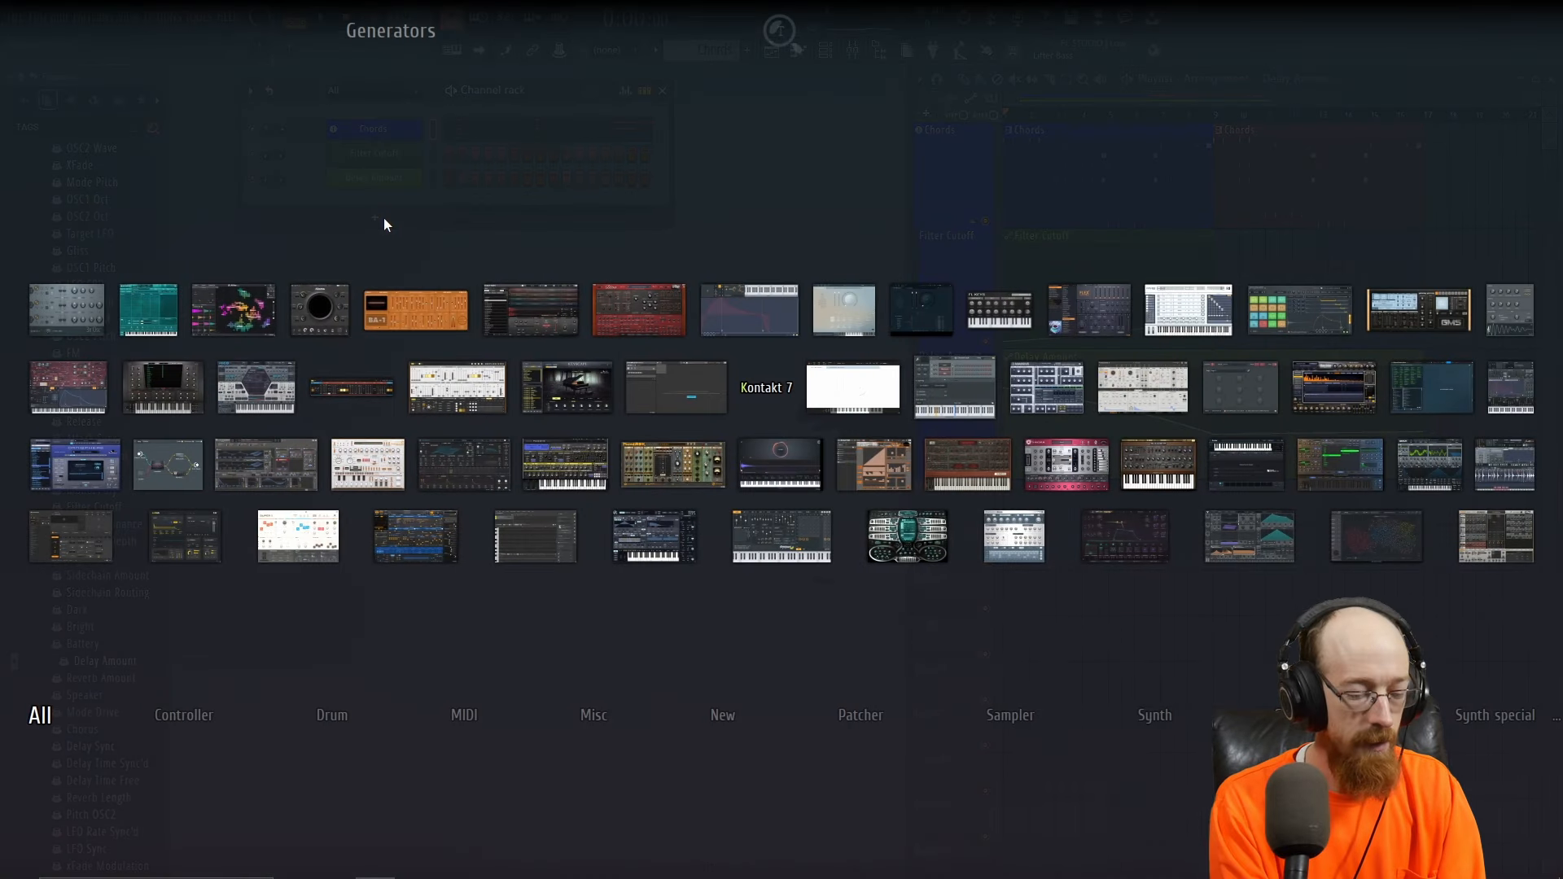
text(ba)
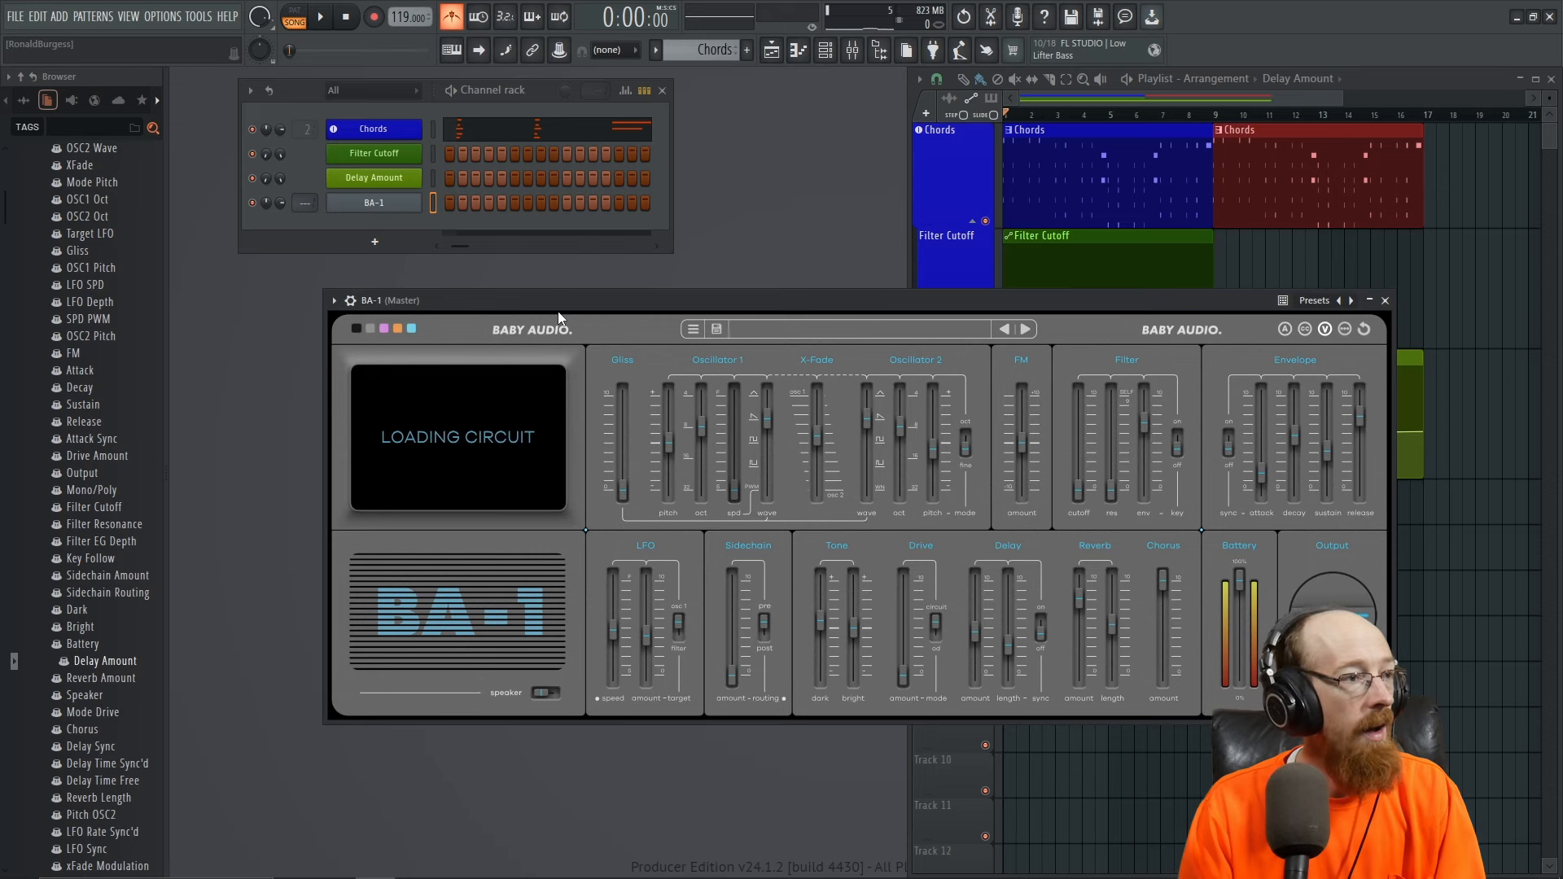
drag(604, 306, 496, 177)
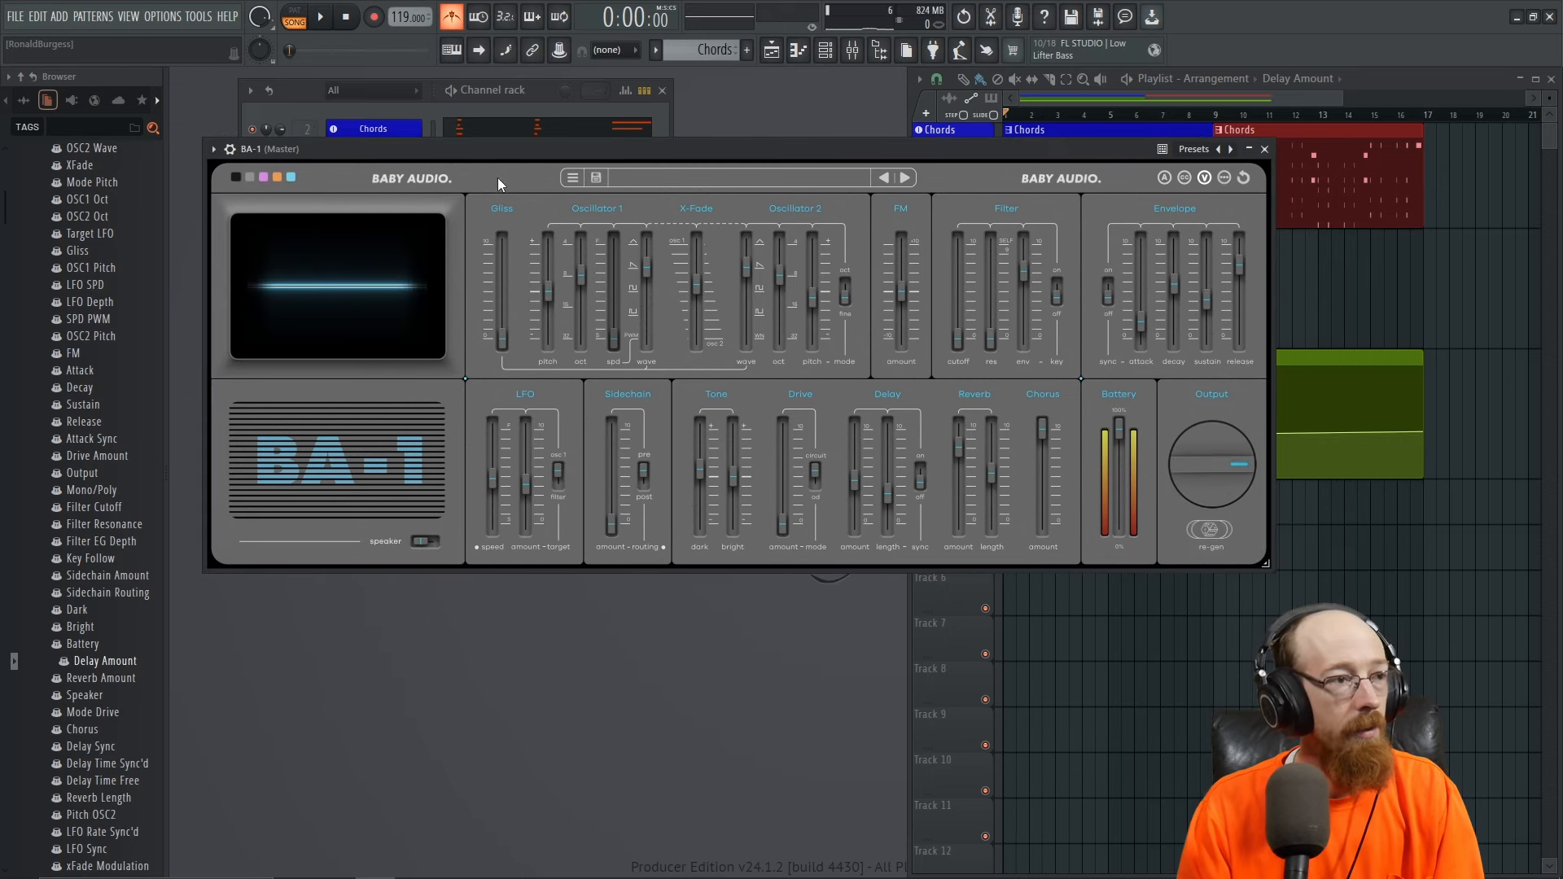
click(235, 177)
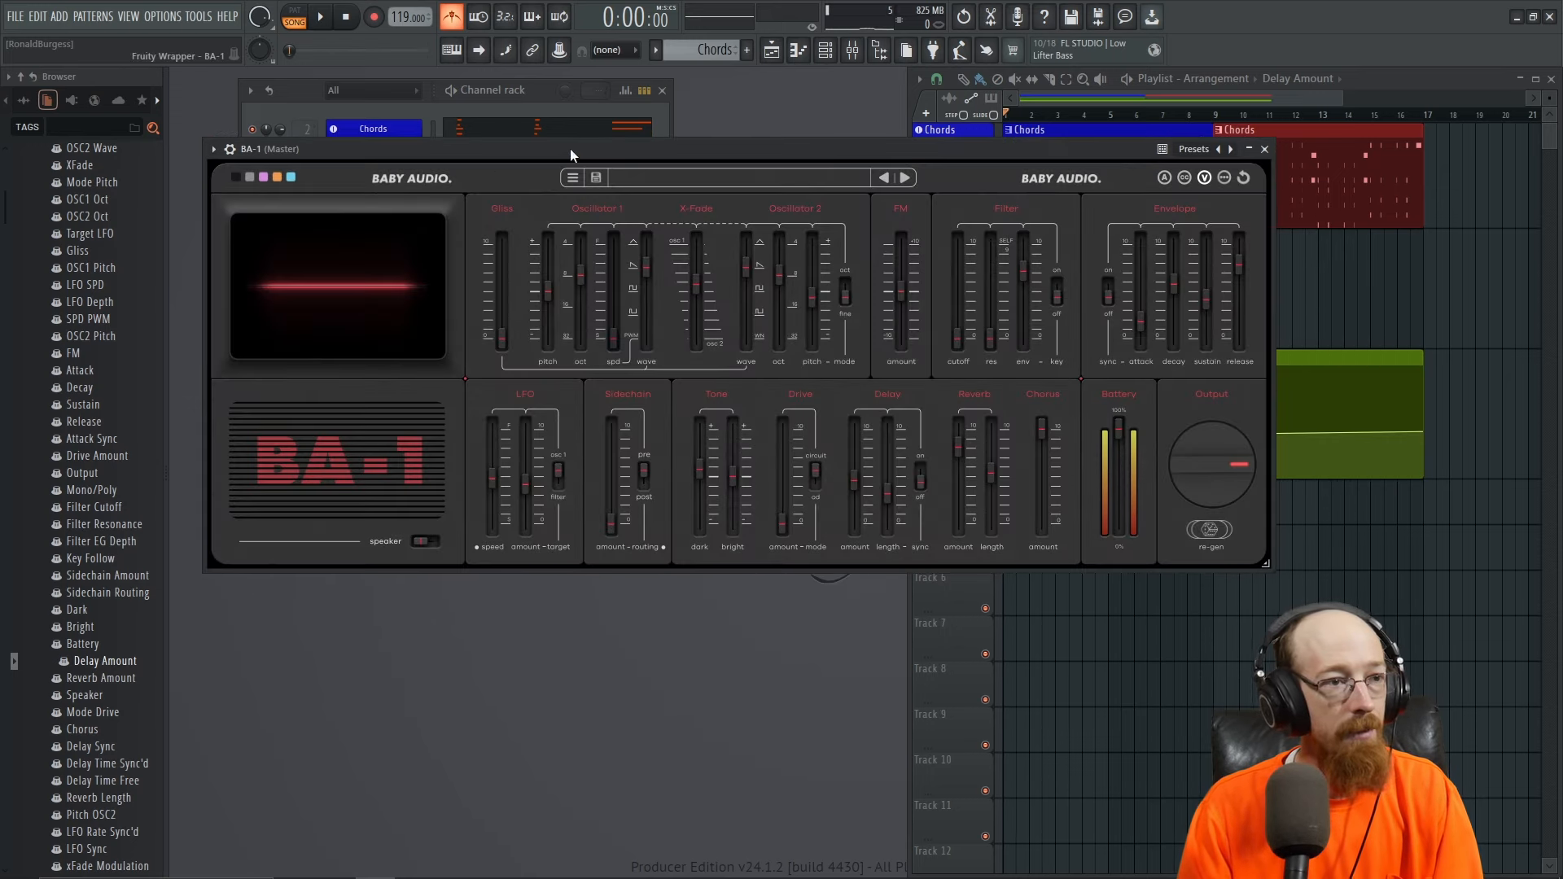
- Browse the new synth's bass presets during playback and load SPOOKY BASS
click(902, 178)
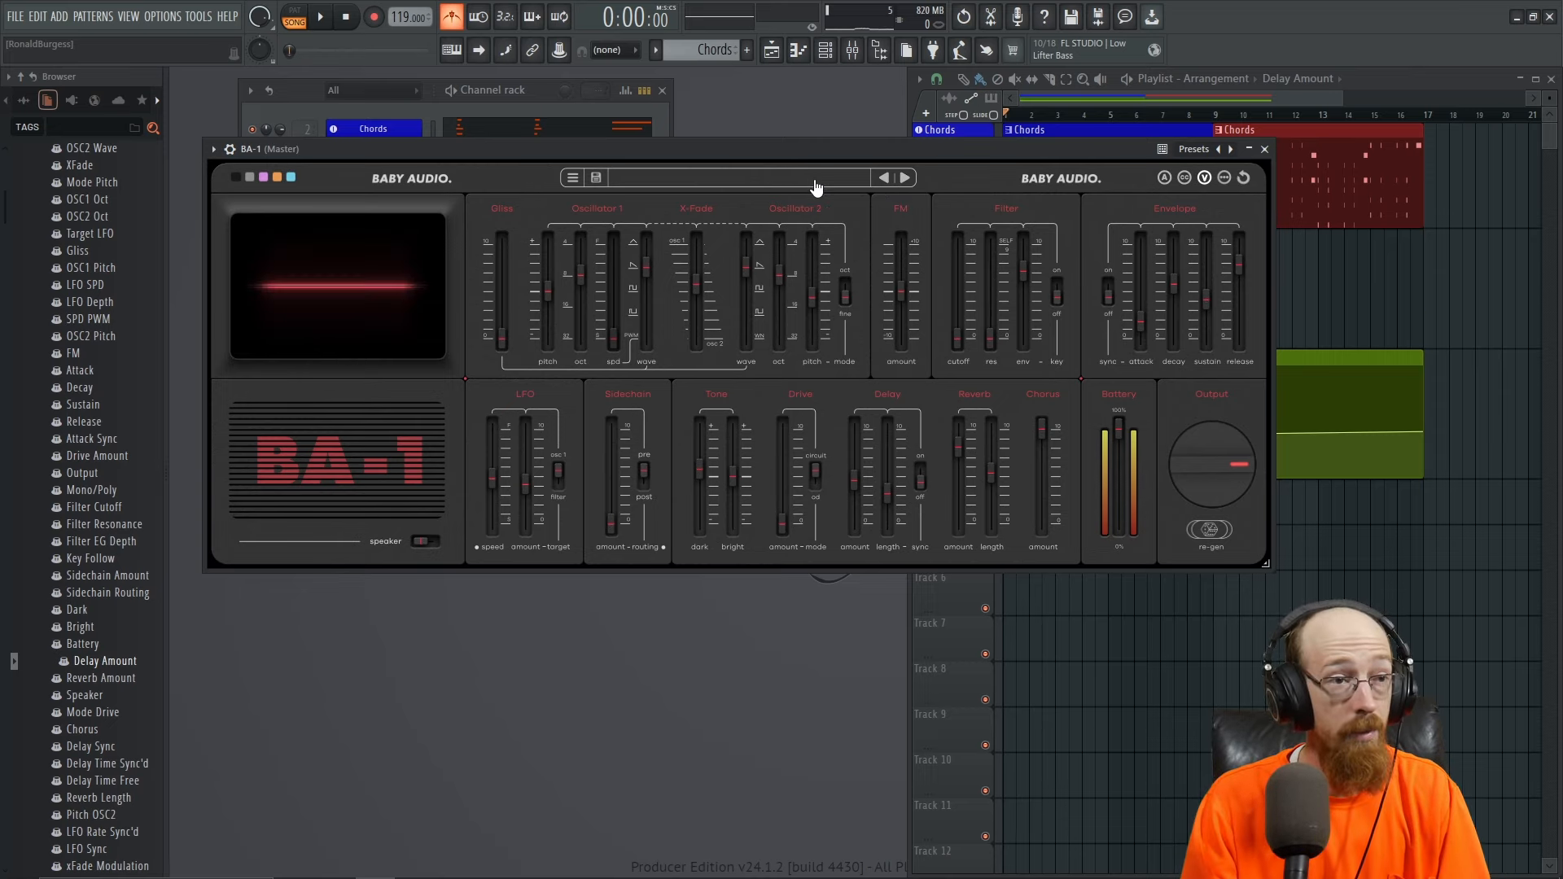
click(810, 181)
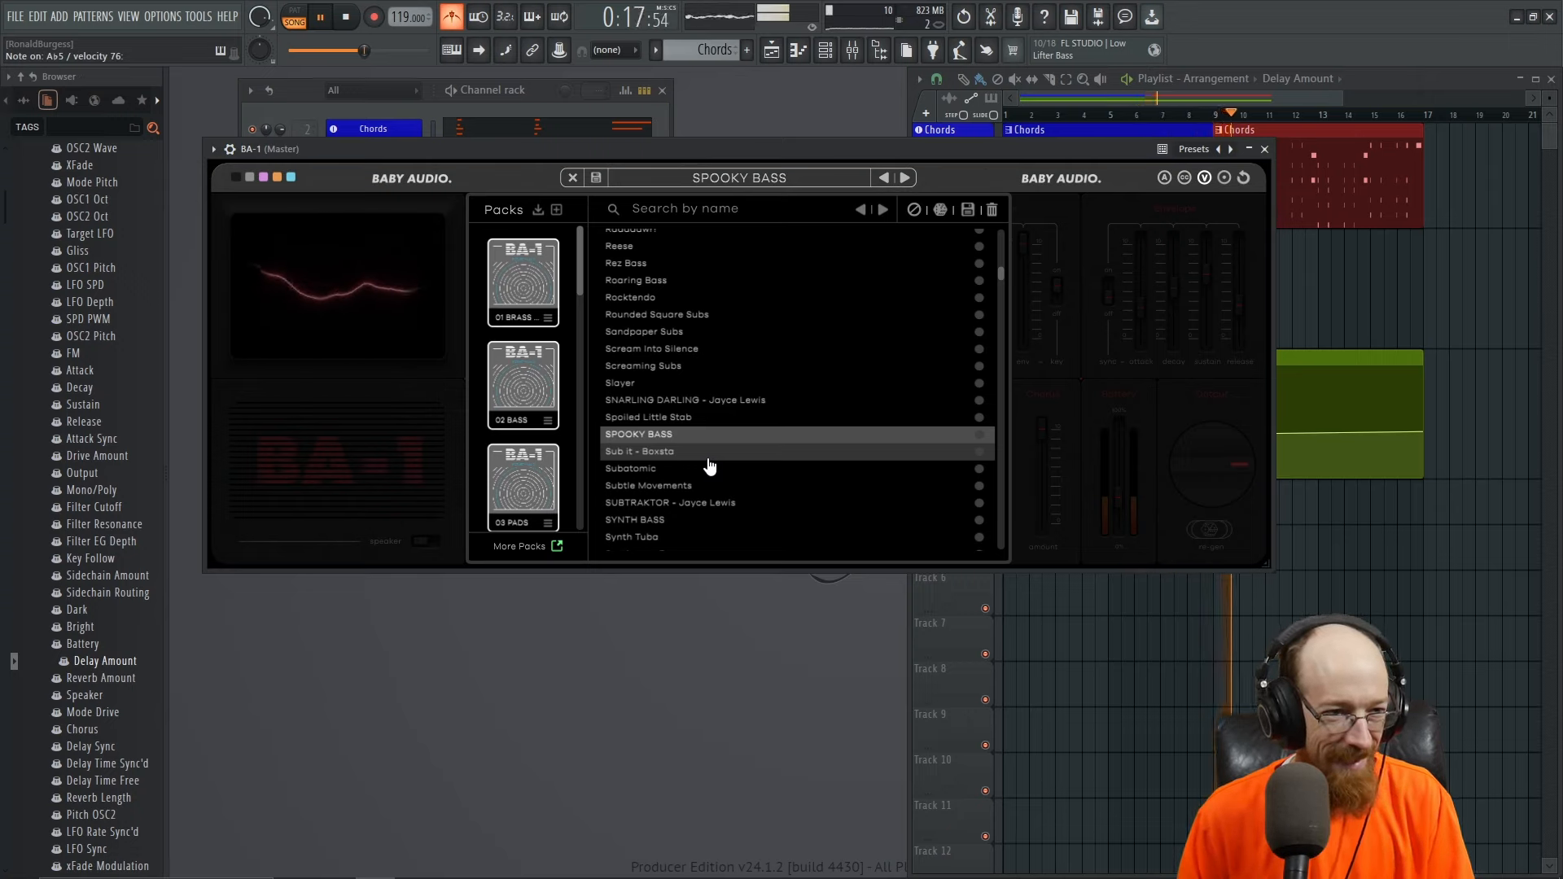
click(742, 185)
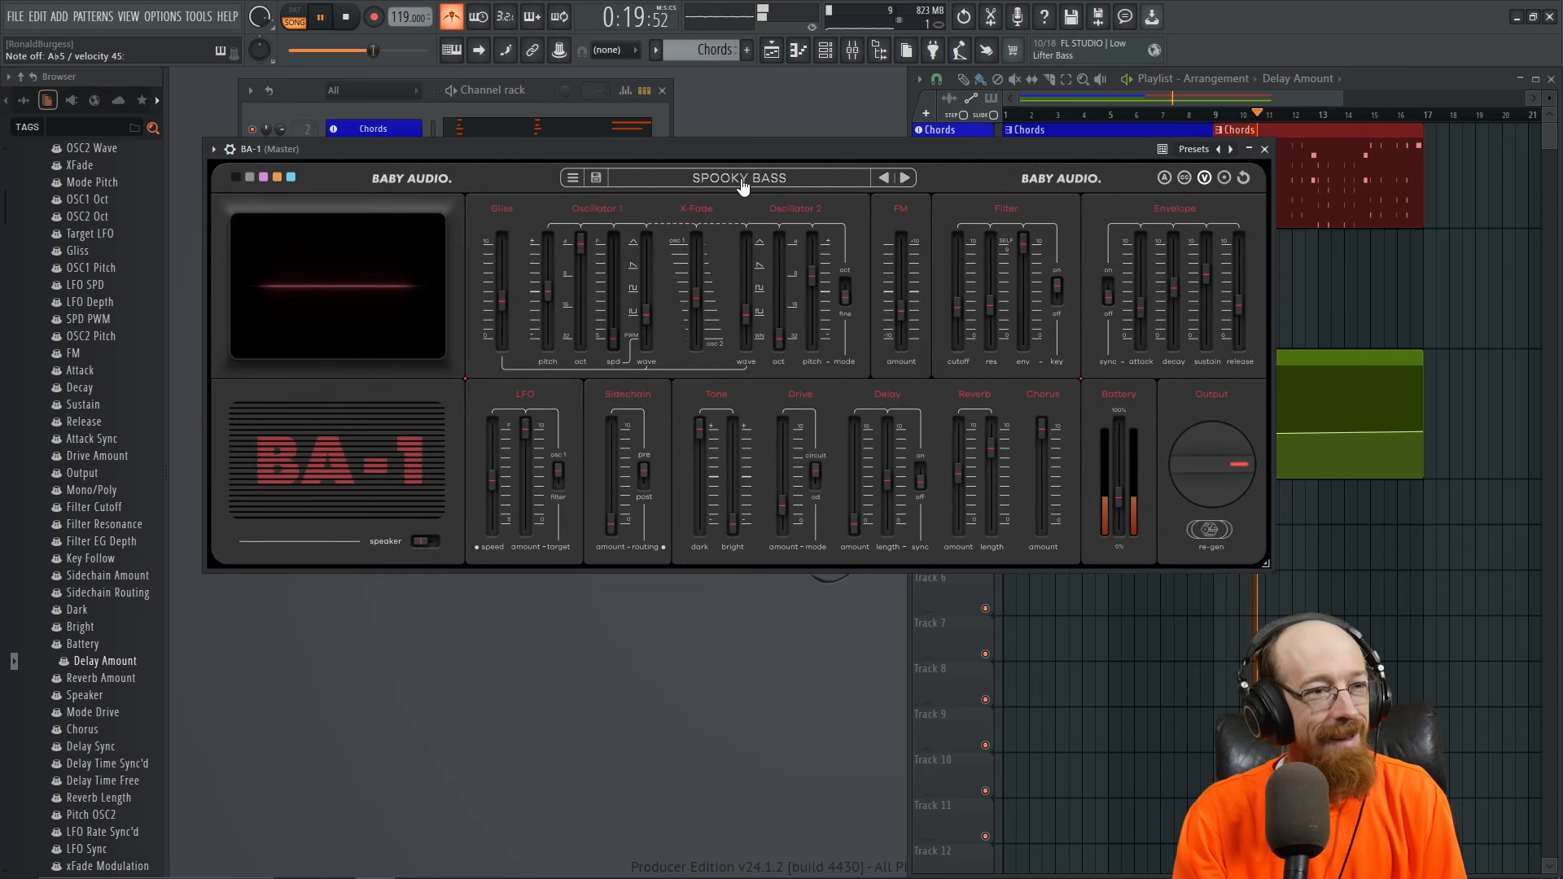
- Stop playback and slow the bass synth's LFO speed to 10
key(space)
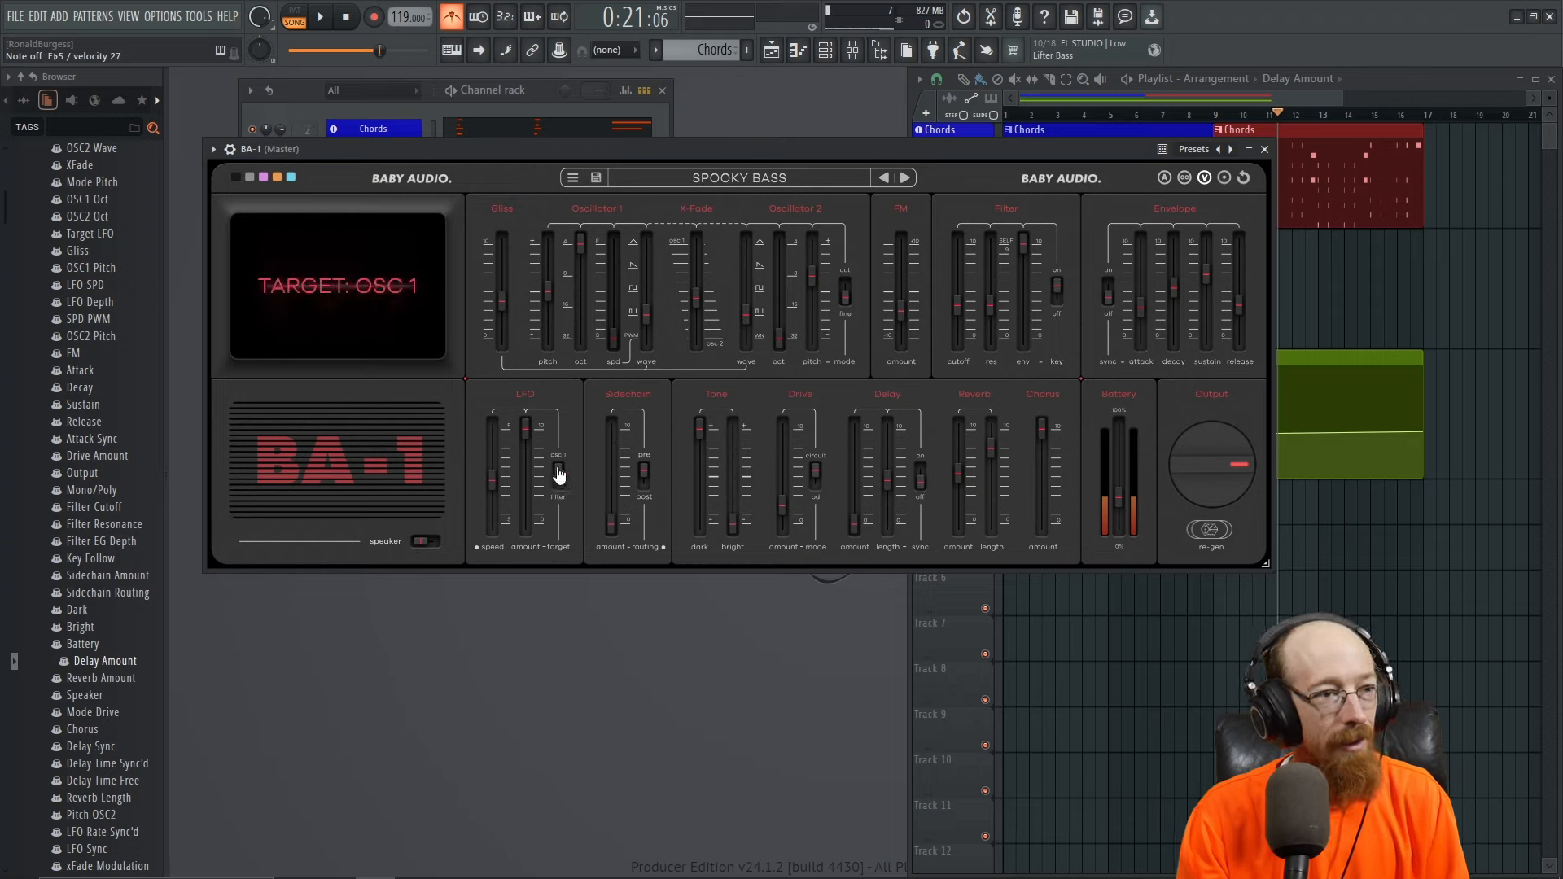
drag(500, 488, 498, 536)
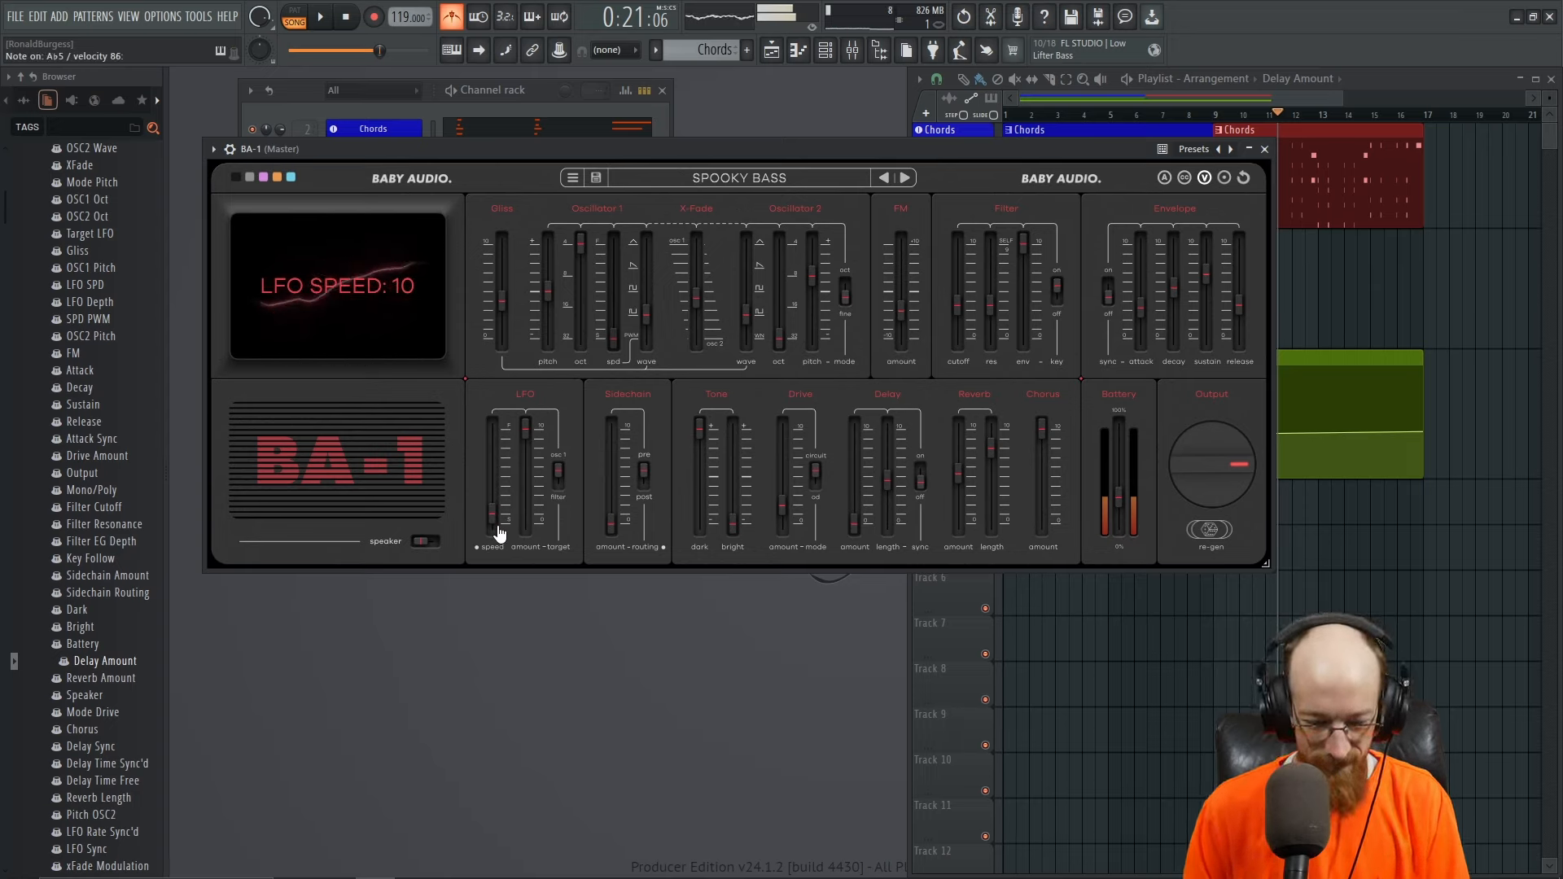
drag(760, 149, 774, 210)
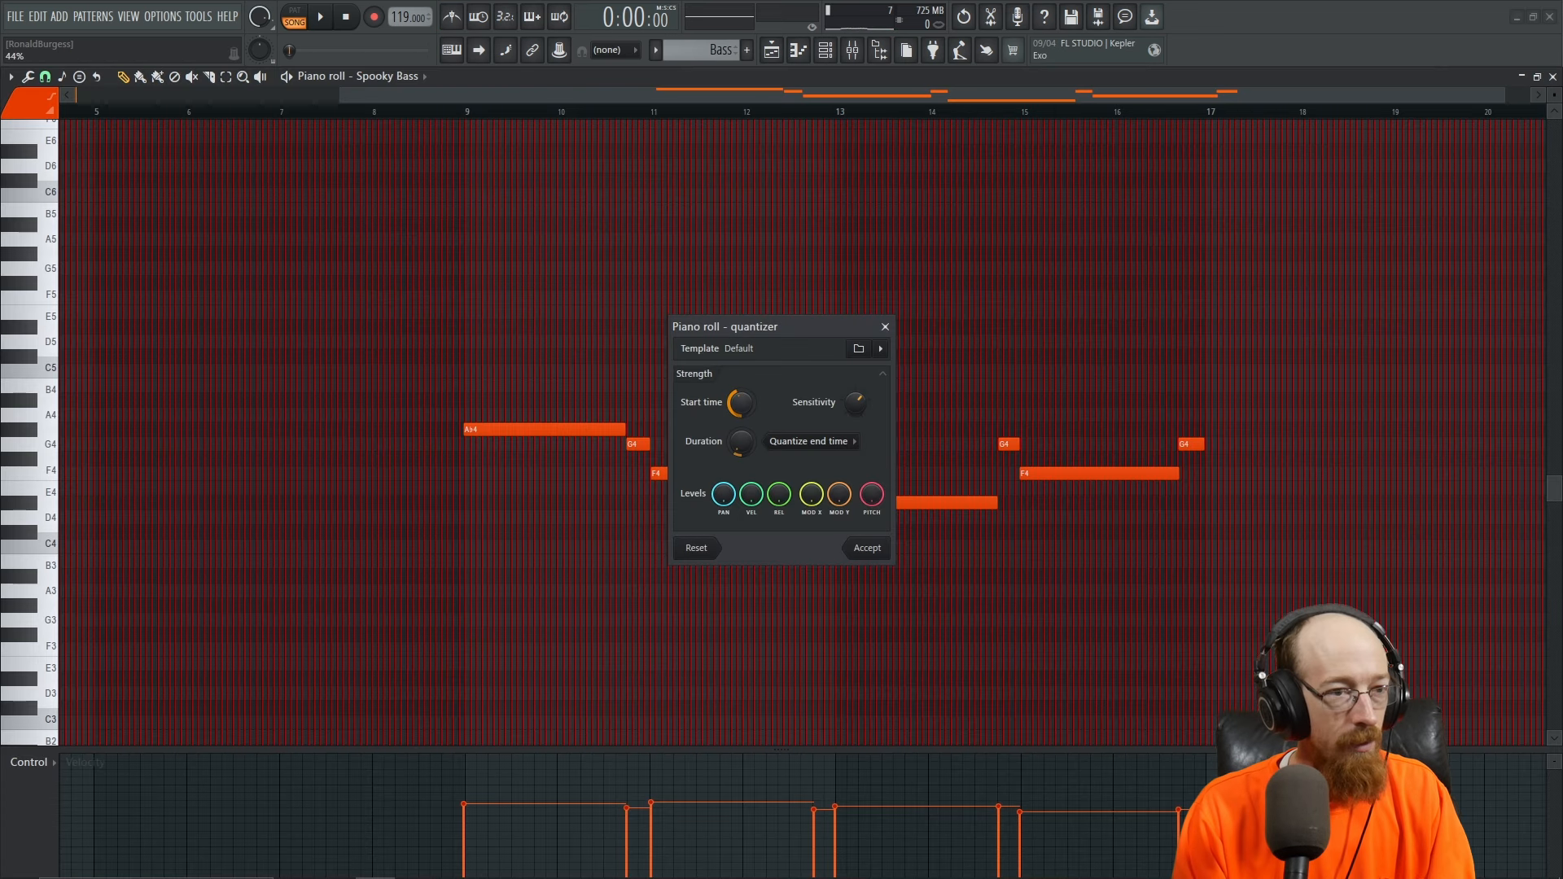
- Quantize the recorded bass notes with a start time strength of 99% and start playback to check them
drag(741, 402, 740, 375)
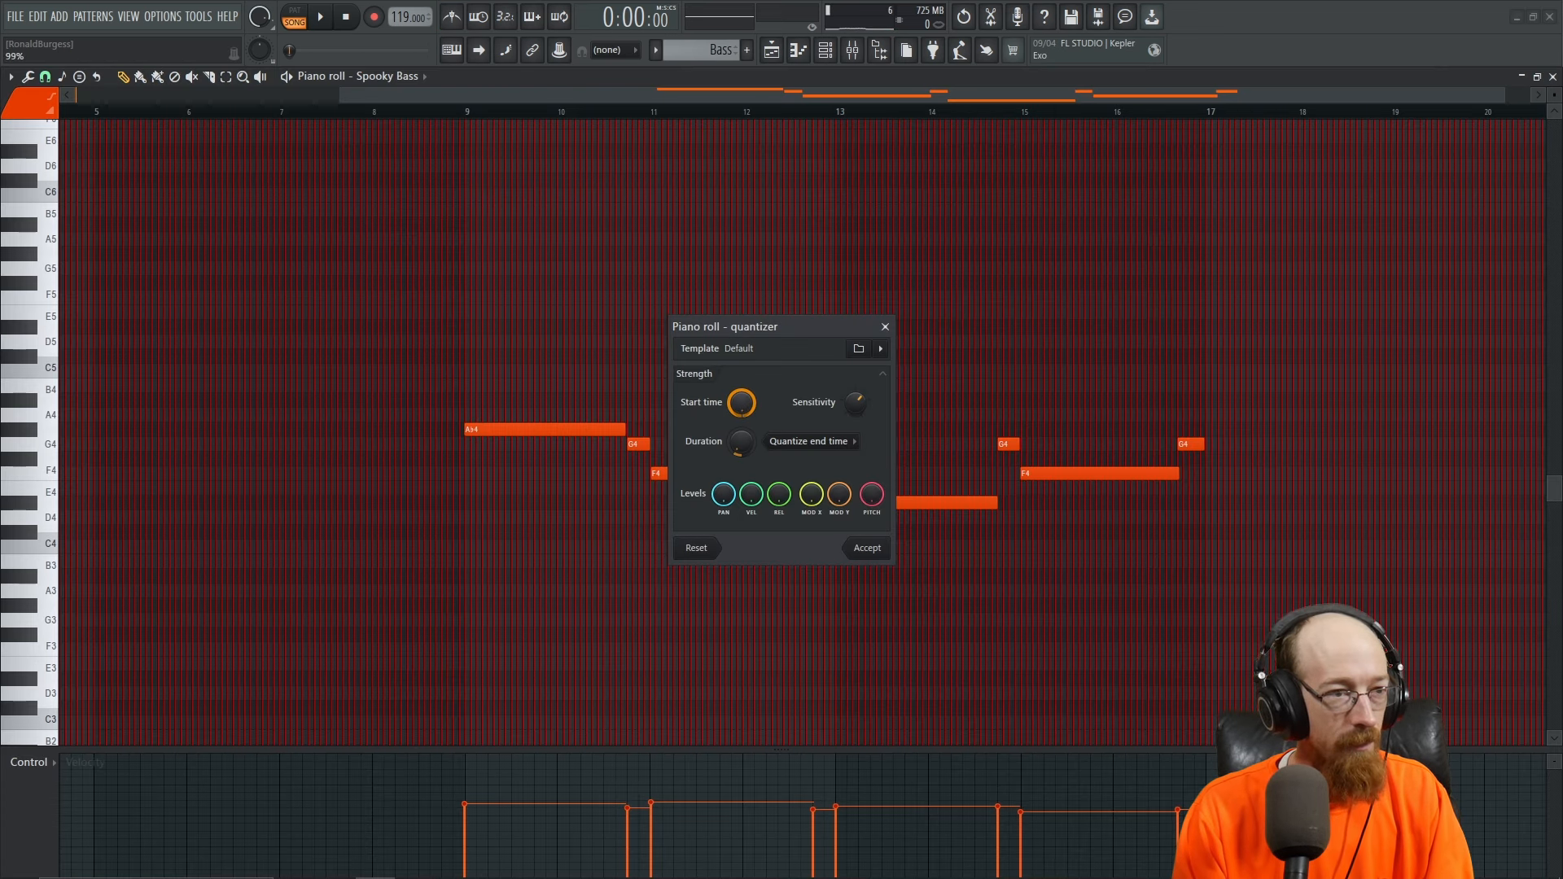
click(879, 550)
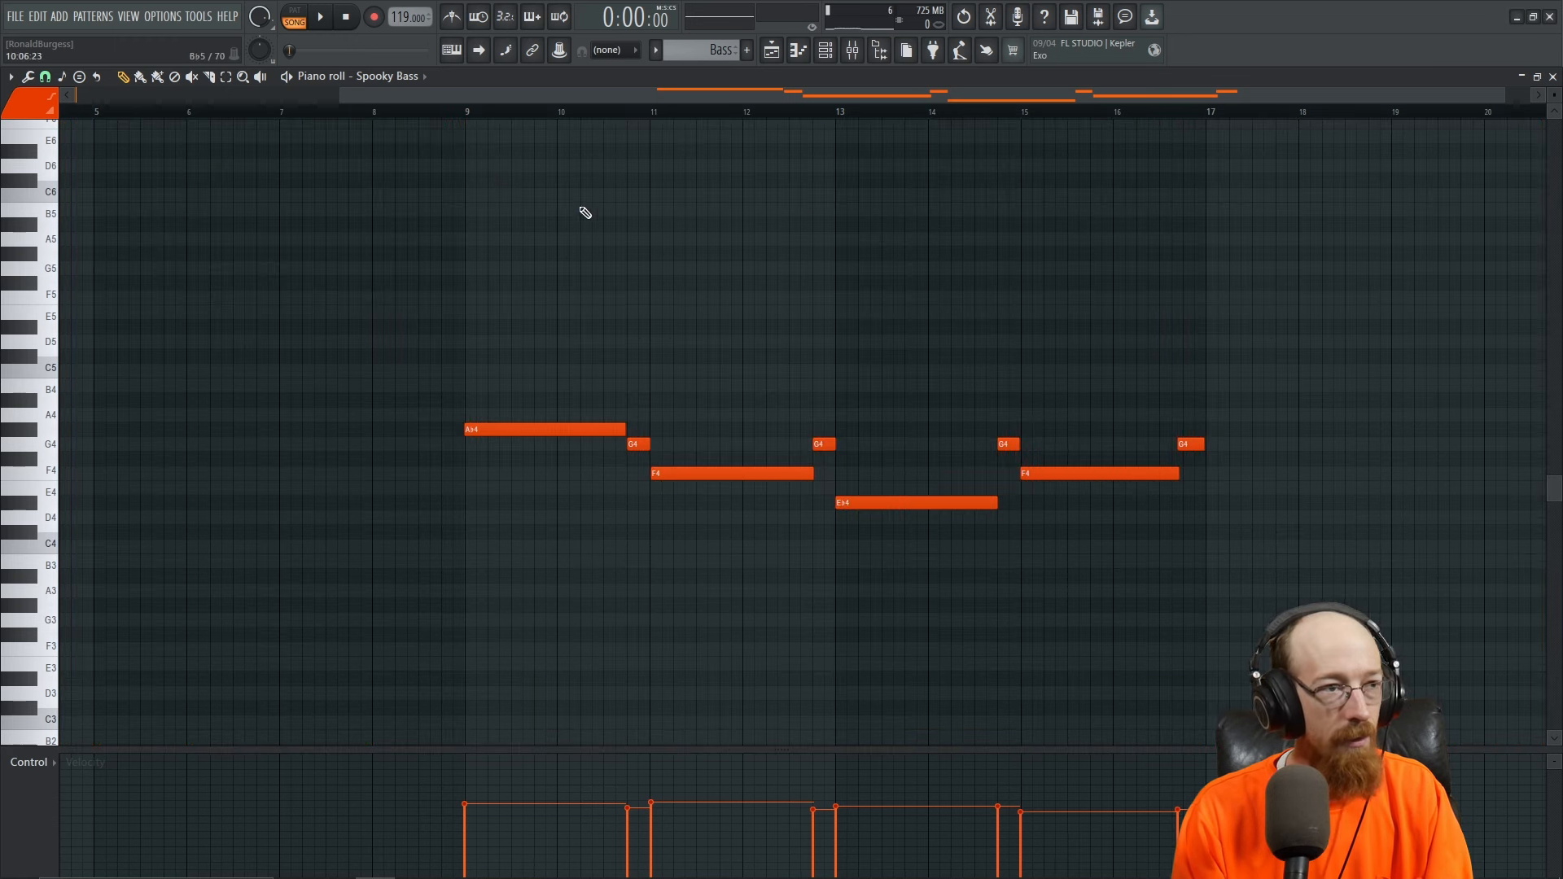
click(476, 114)
key(space)
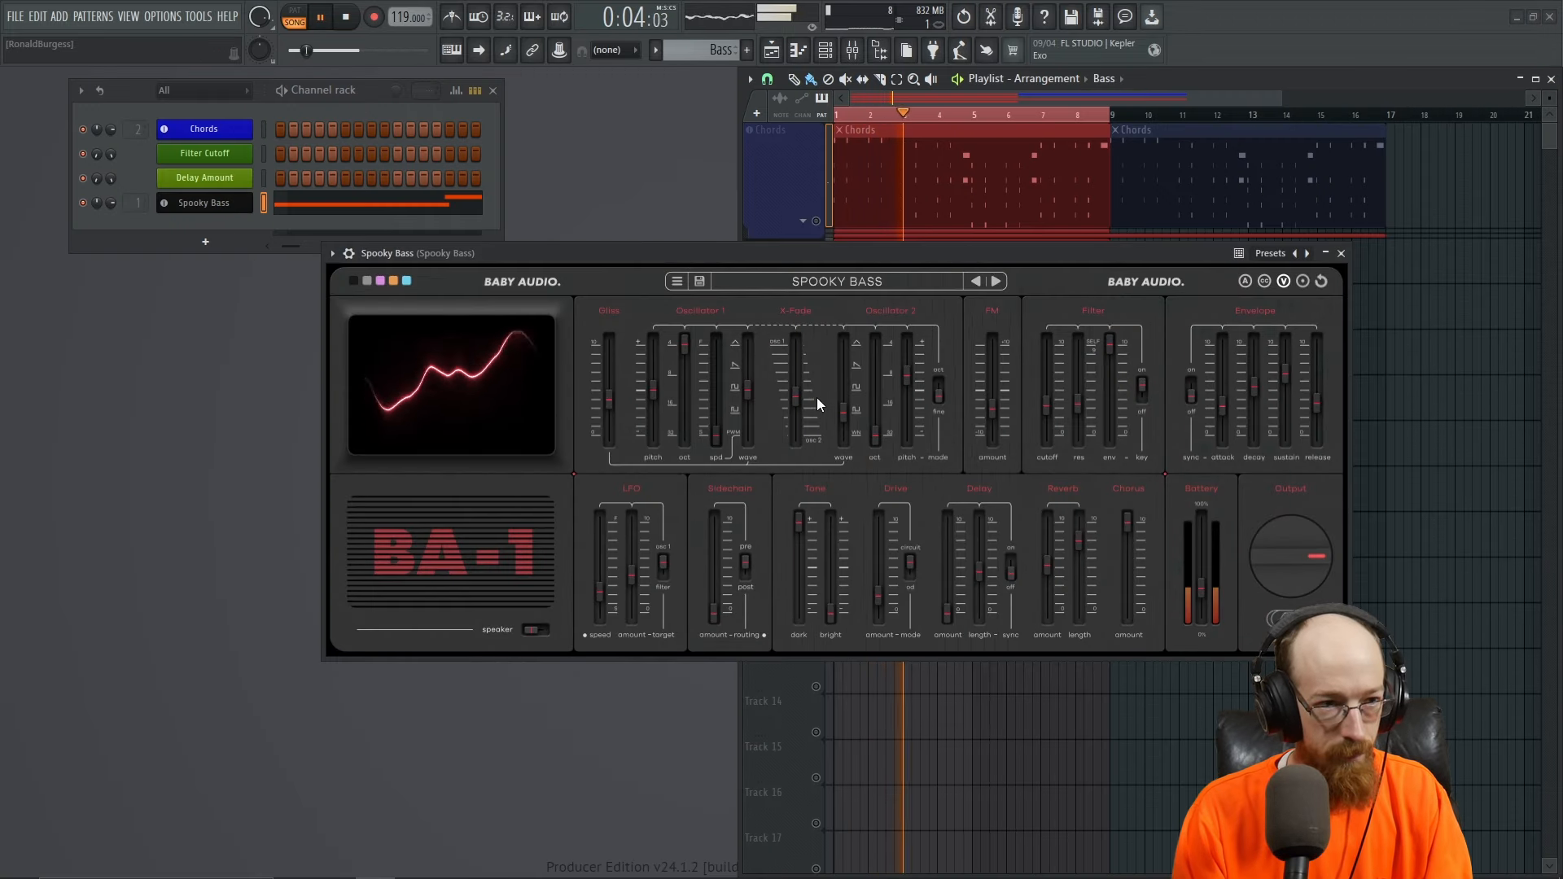
- Set the Spooky Bass synth's oscillator 1 wave to Saw, reduce its LFO amount and speed, and close the synth
drag(754, 400, 742, 369)
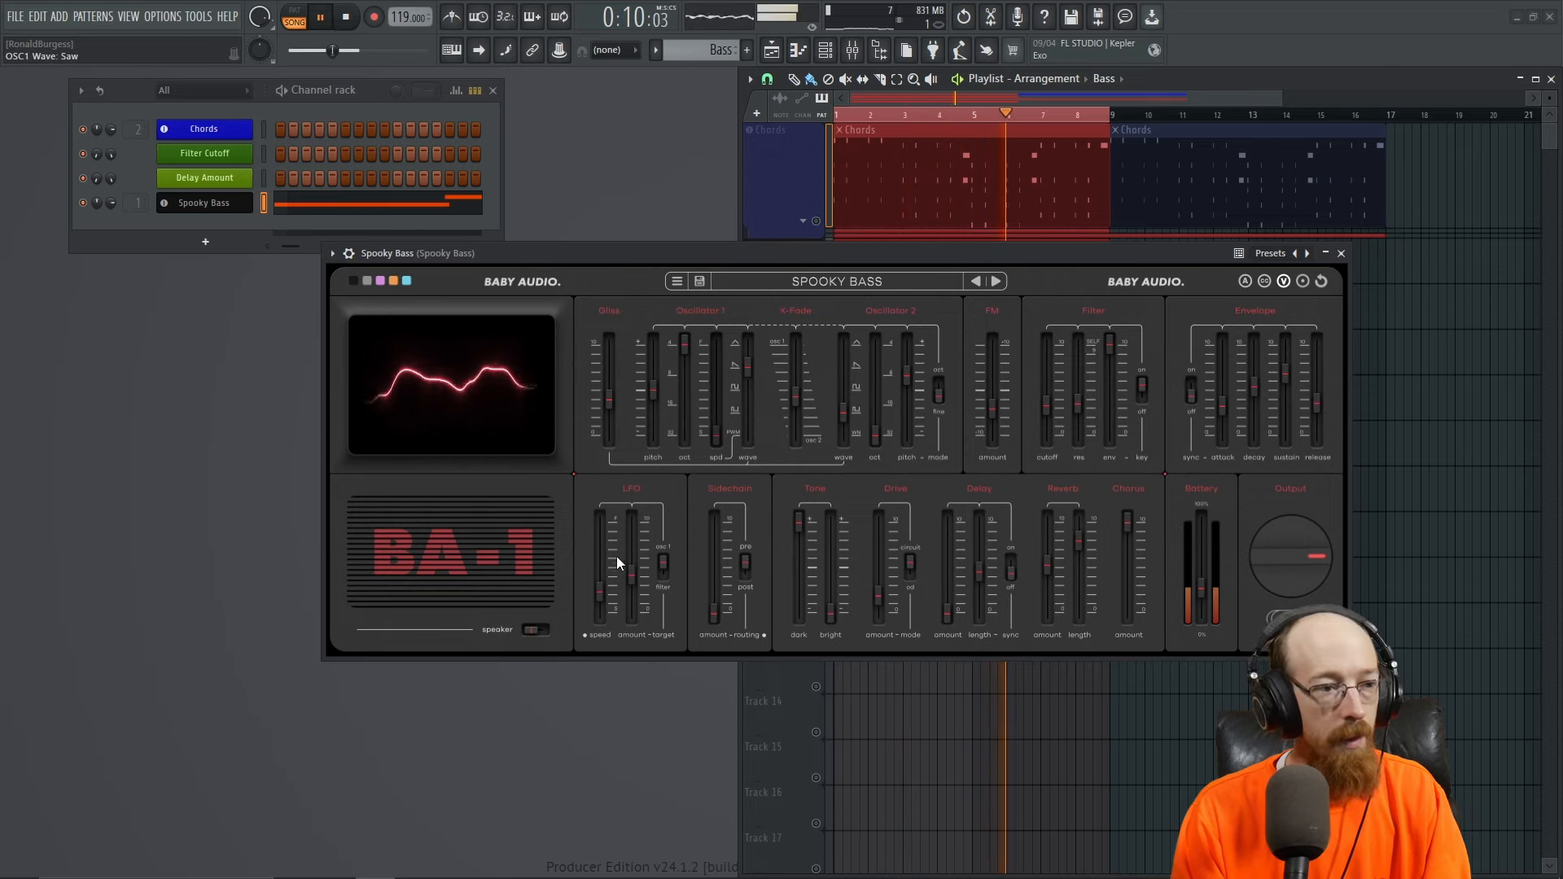
mouse_move(631, 584)
mouse_down()
mouse_move(602, 626)
mouse_move(631, 604)
mouse_up()
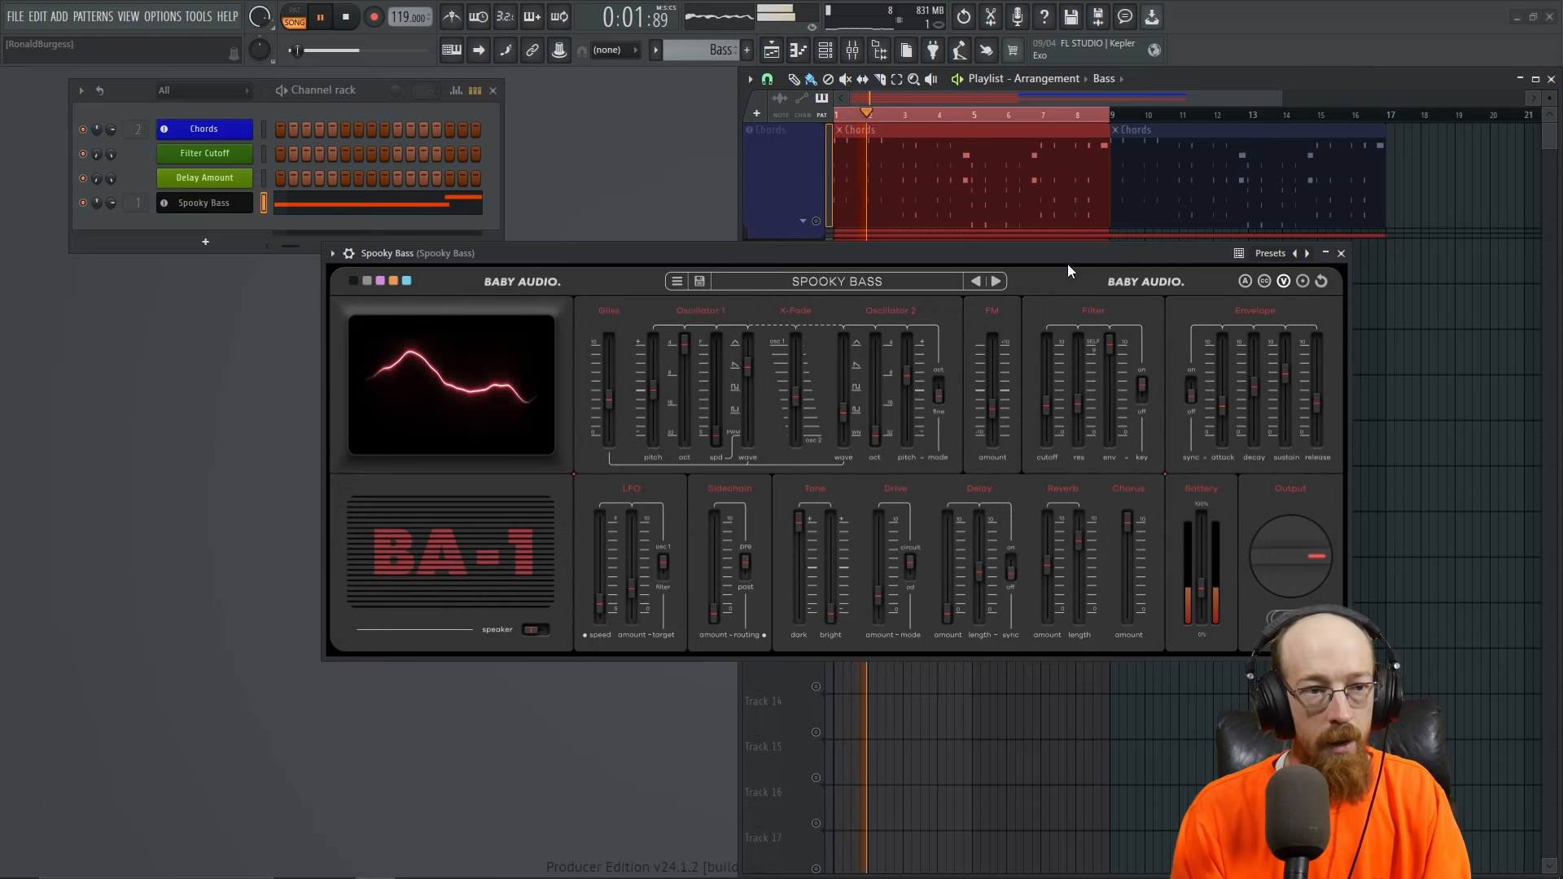
drag(1088, 248, 1044, 250)
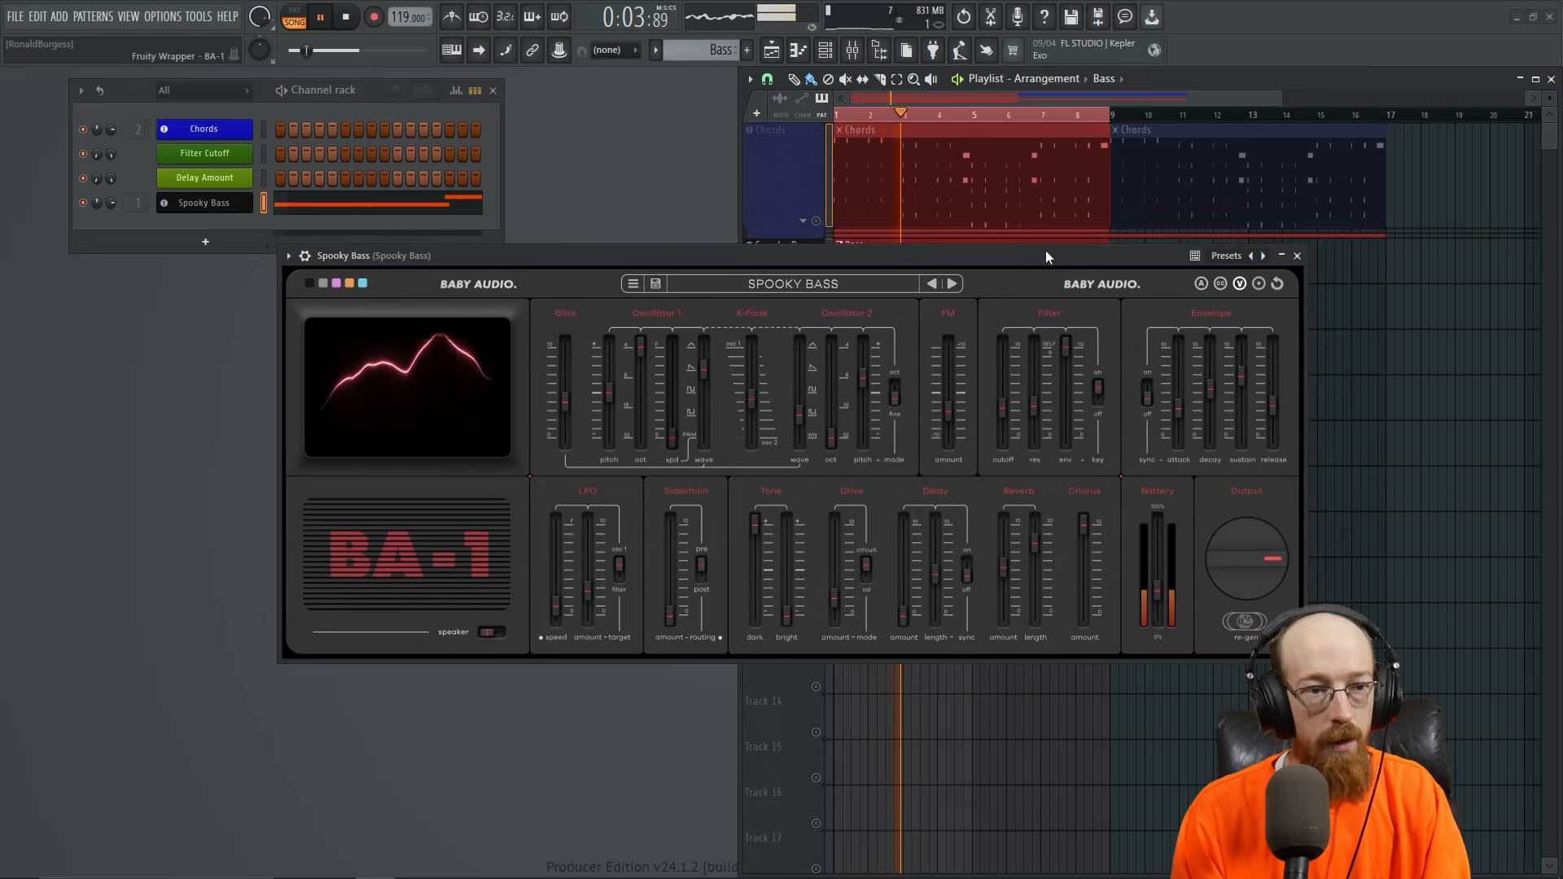
key(space)
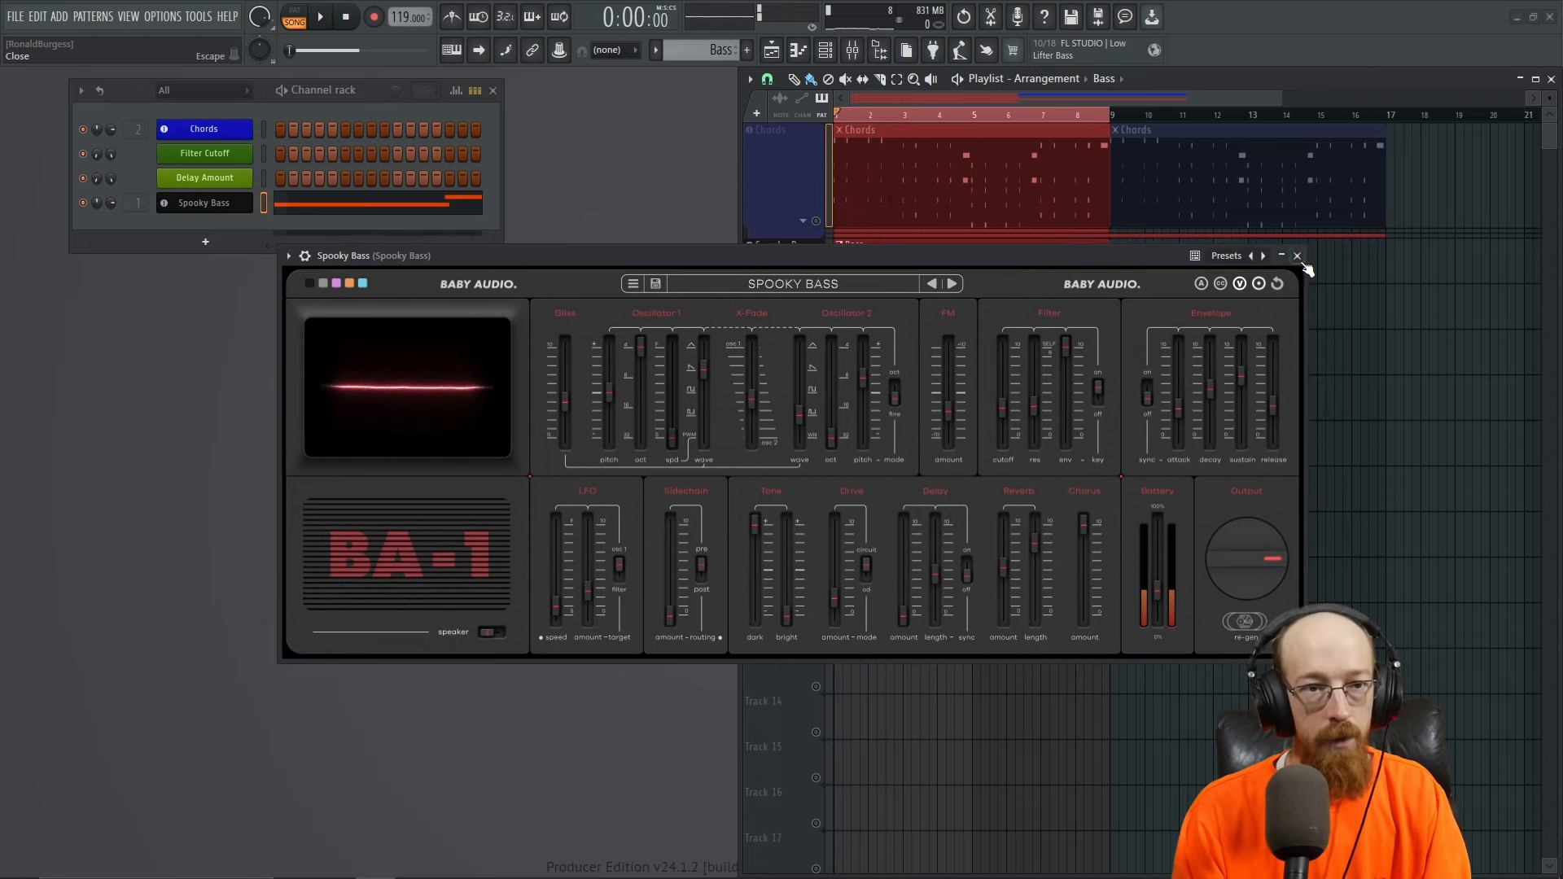
click(1299, 257)
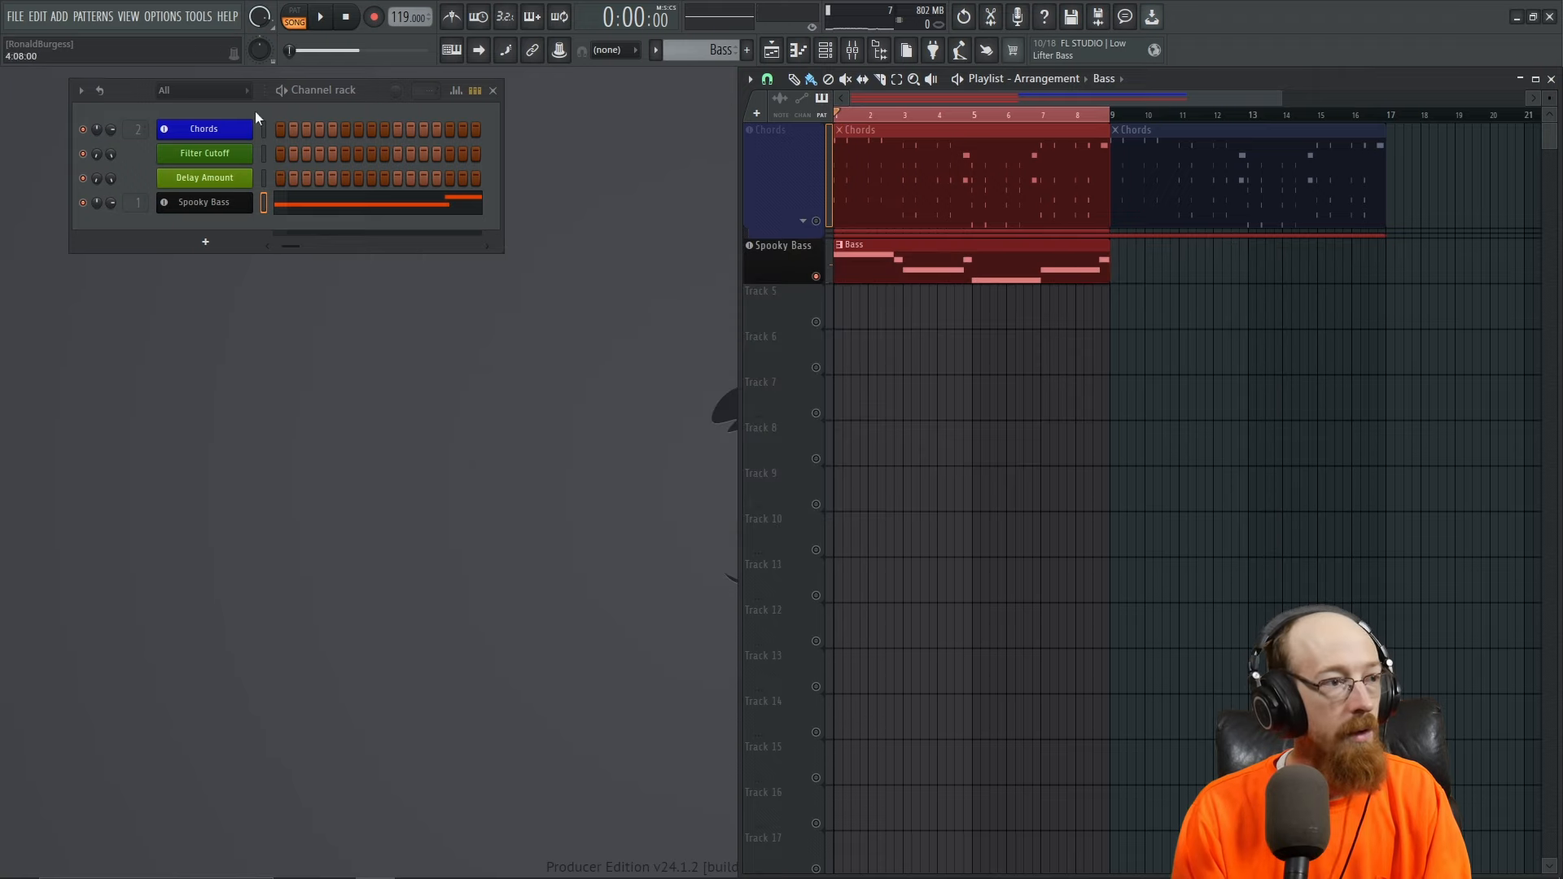
- Open the mixer and add Parametric EQ 2 to effect slot 3 of the Spooky Bass track
key(F9)
drag(1207, 232, 377, 220)
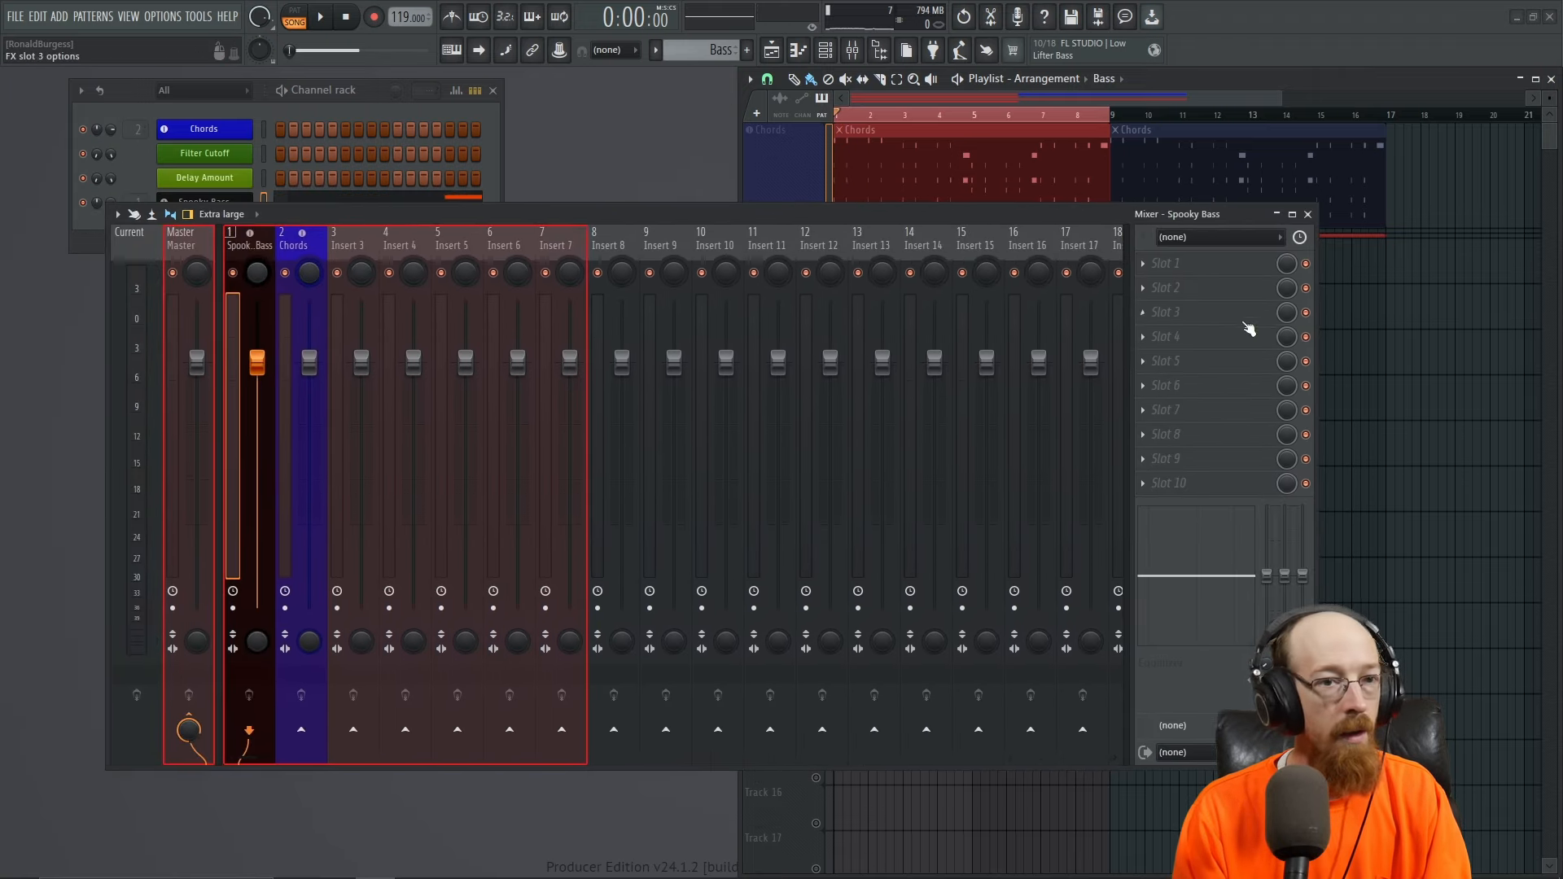
click(1181, 309)
text(para)
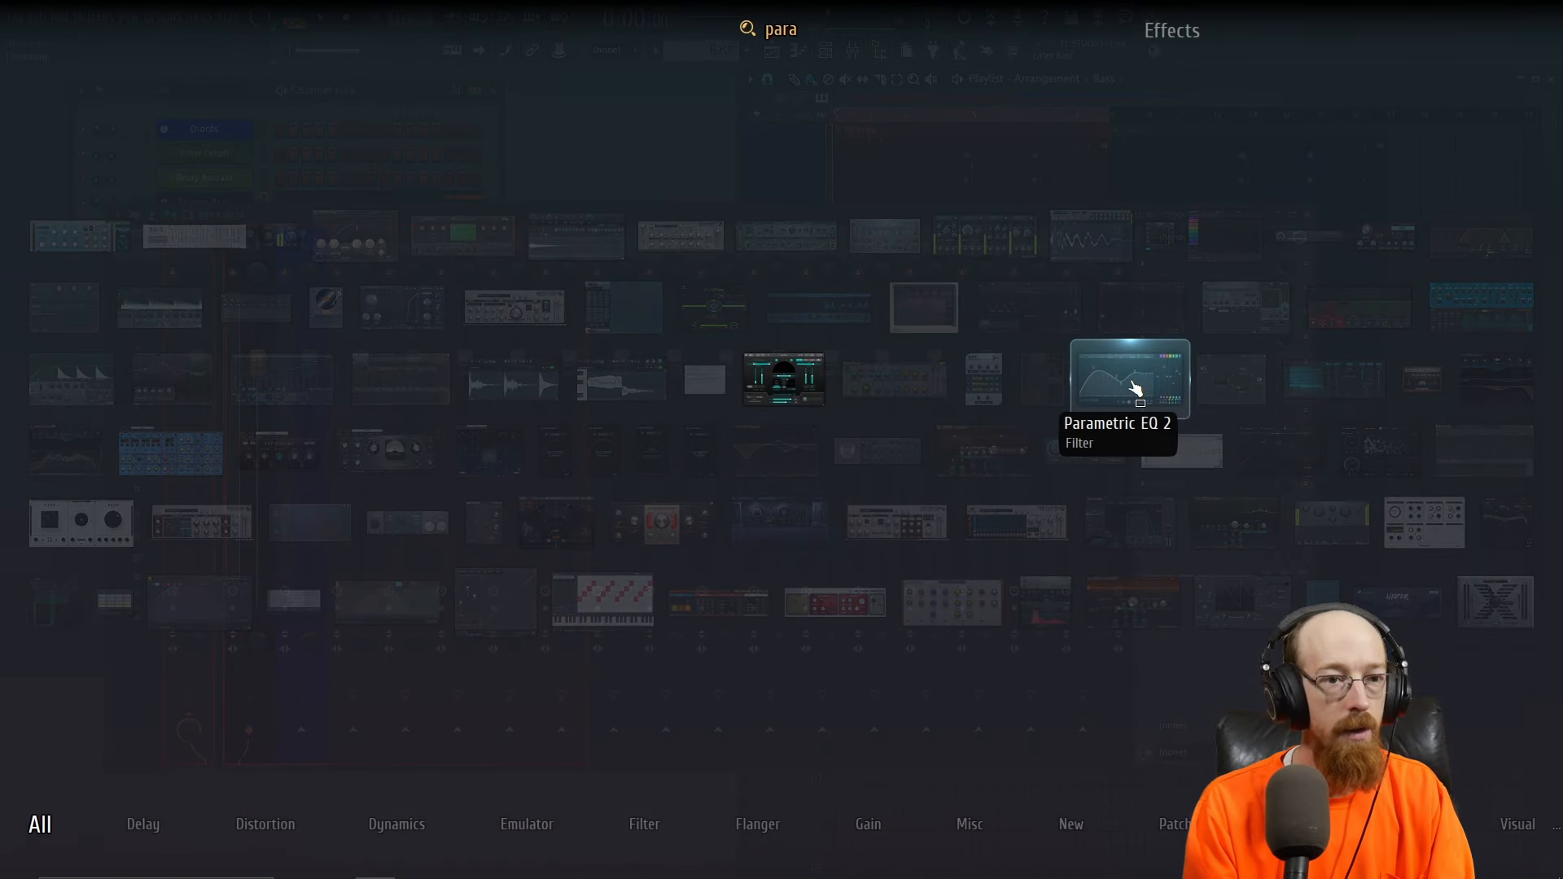
click(1135, 388)
- Change band 1 of the Spooky Bass equalizer to a high pass filter and raise its frequency
right_click(191, 396)
mouse_move(215, 438)
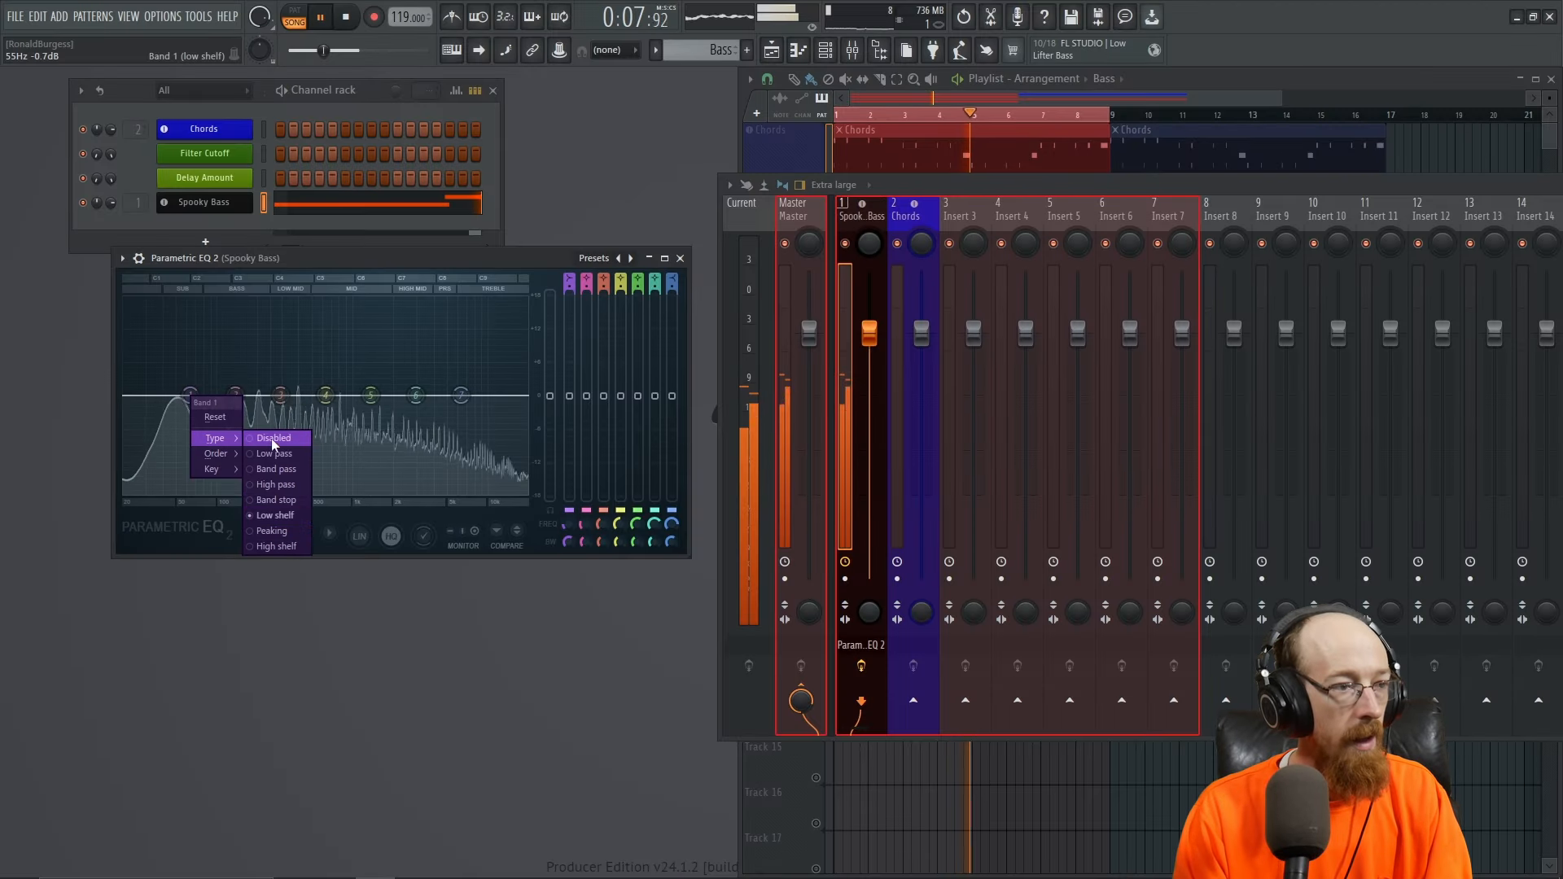
click(297, 485)
drag(192, 398, 306, 396)
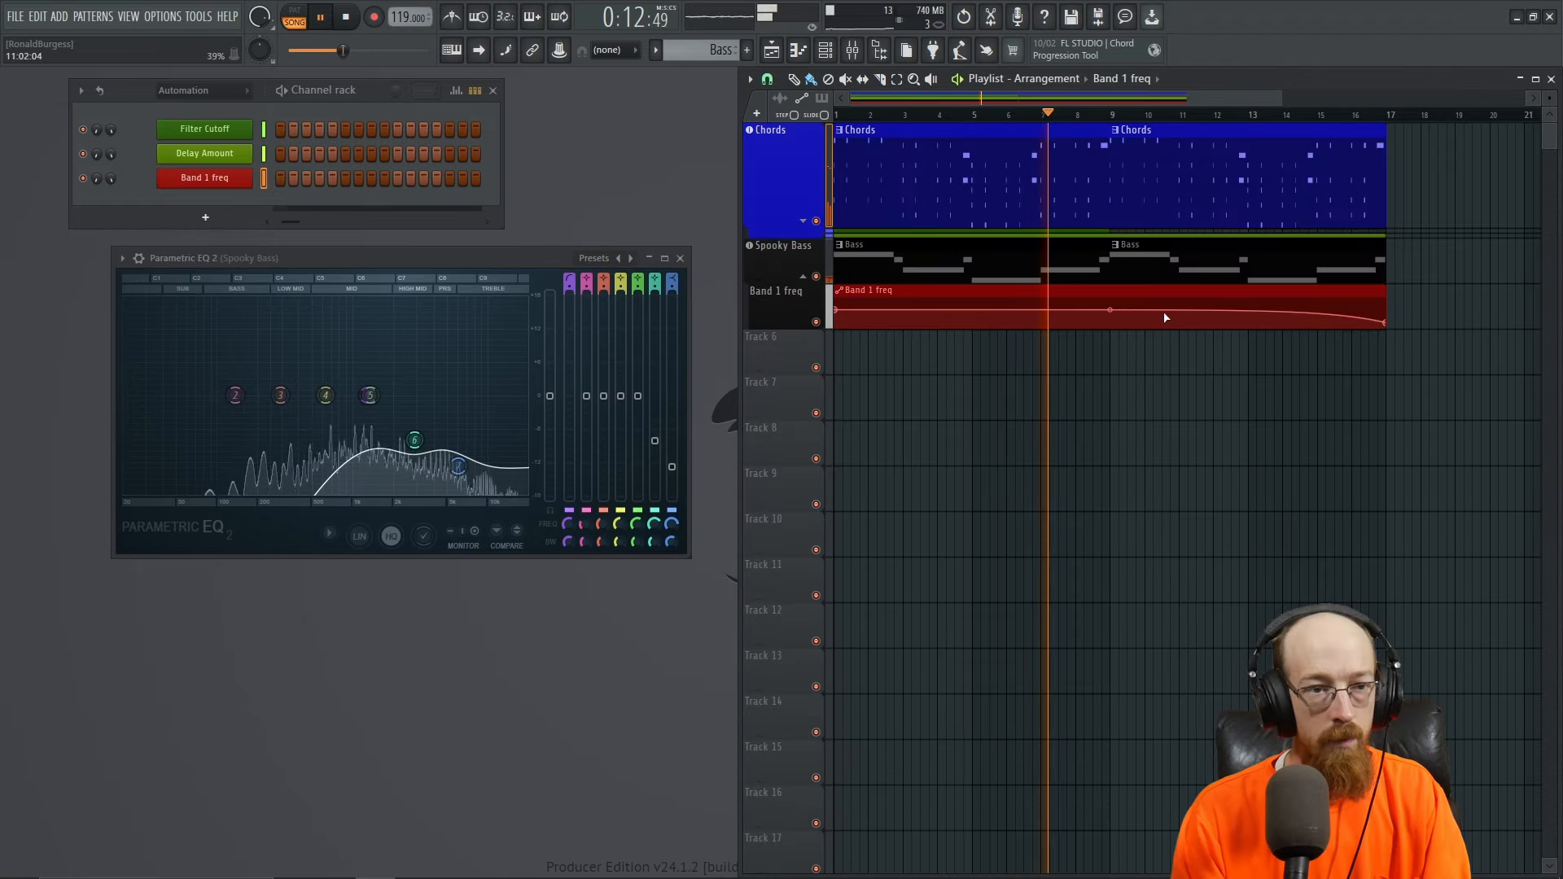
- Smooth the Band 1 freq automation into one gradual downward curve ending at bar 17, close the equalizer and stop playback
drag(1110, 310, 1110, 323)
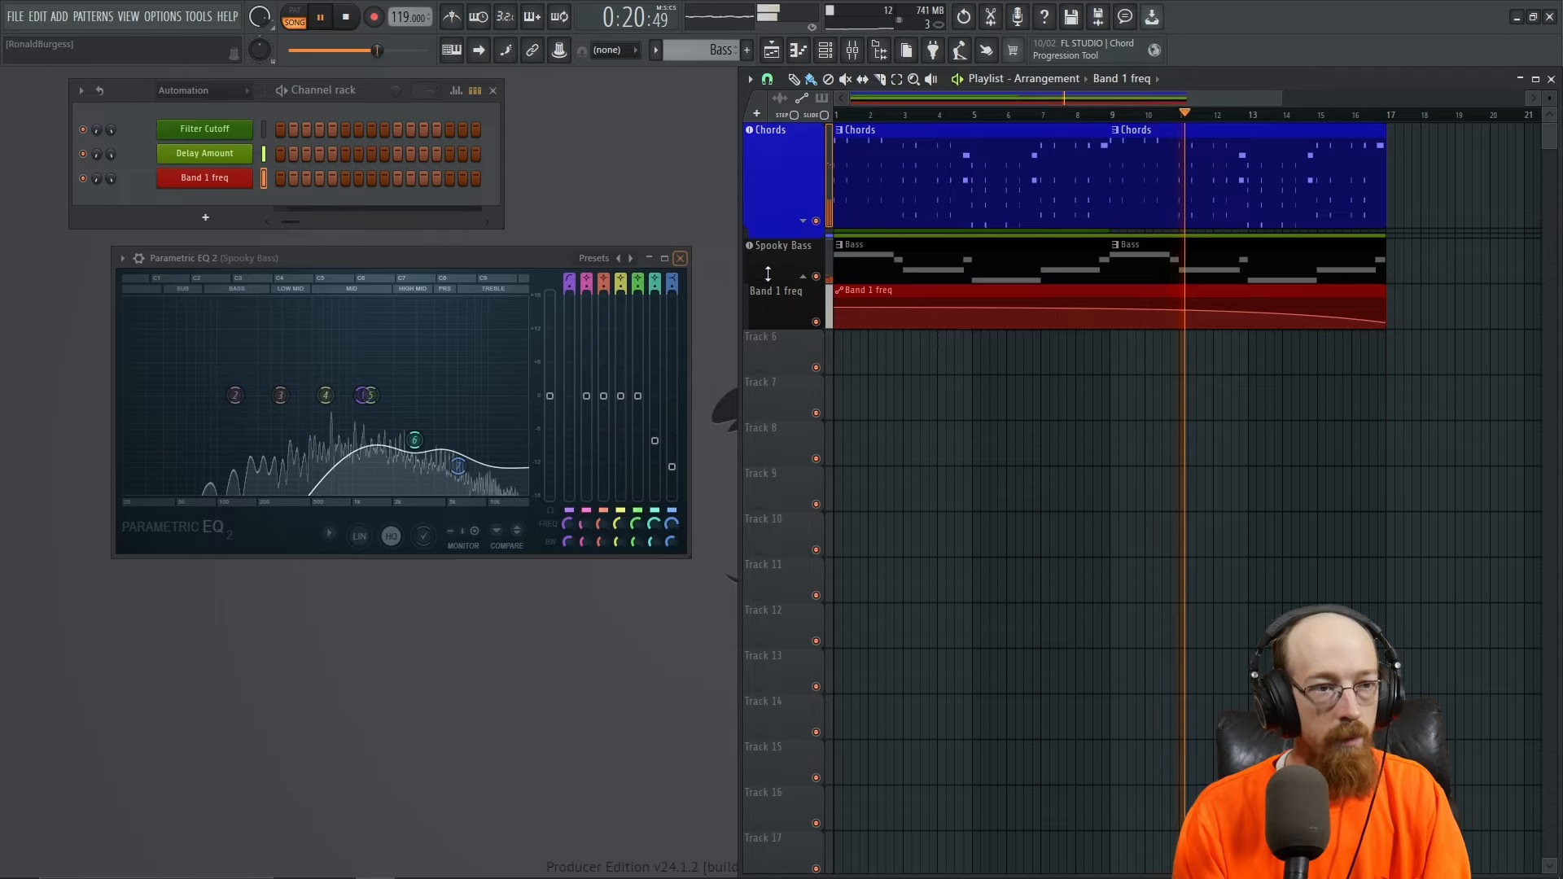
click(679, 258)
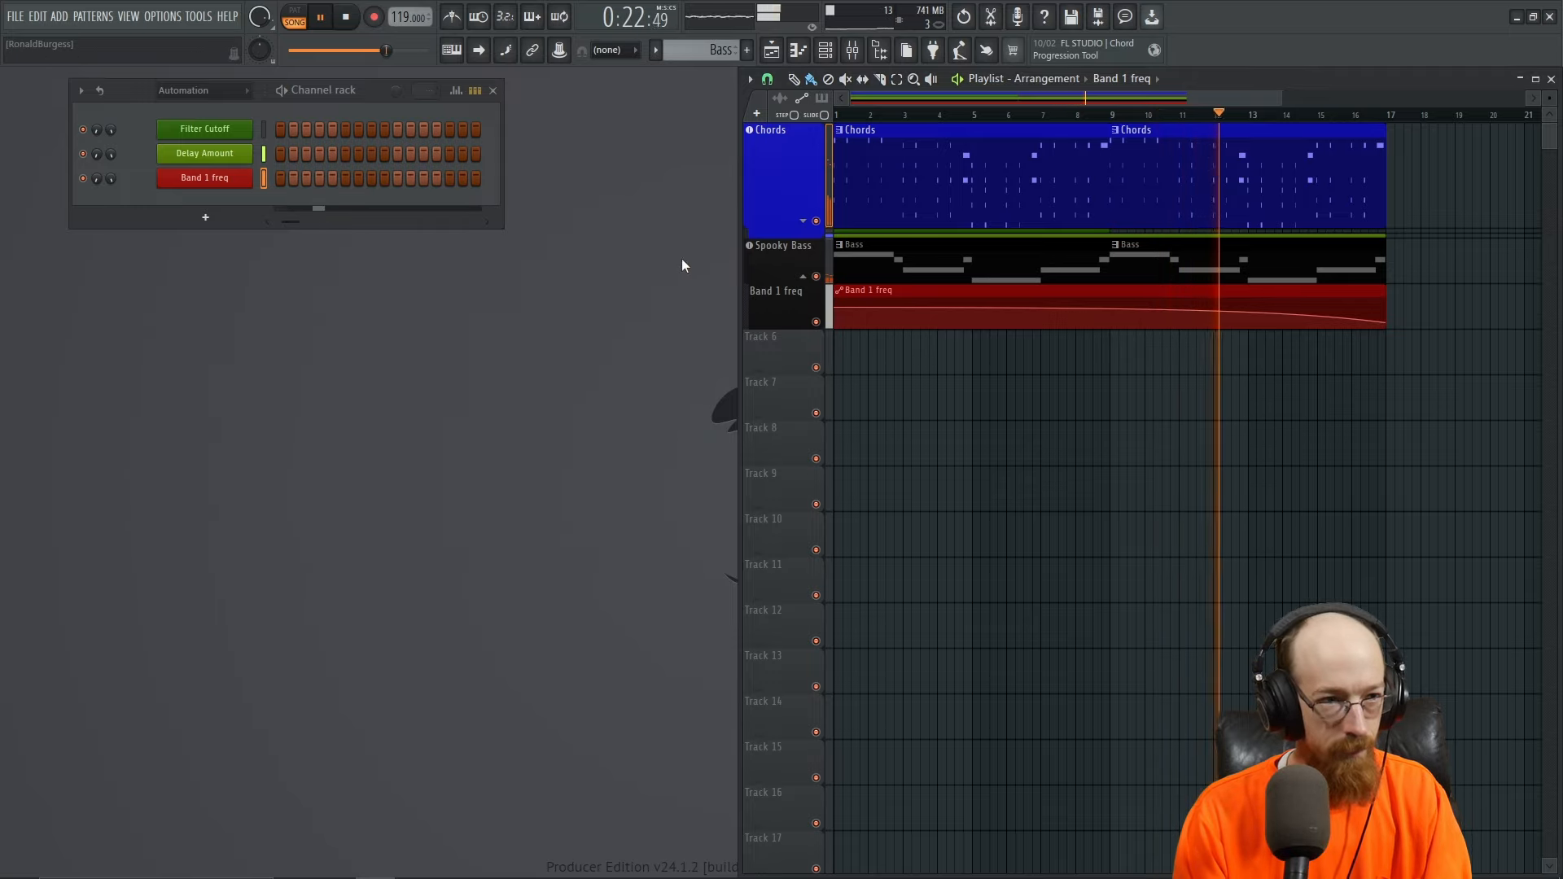
key(space)
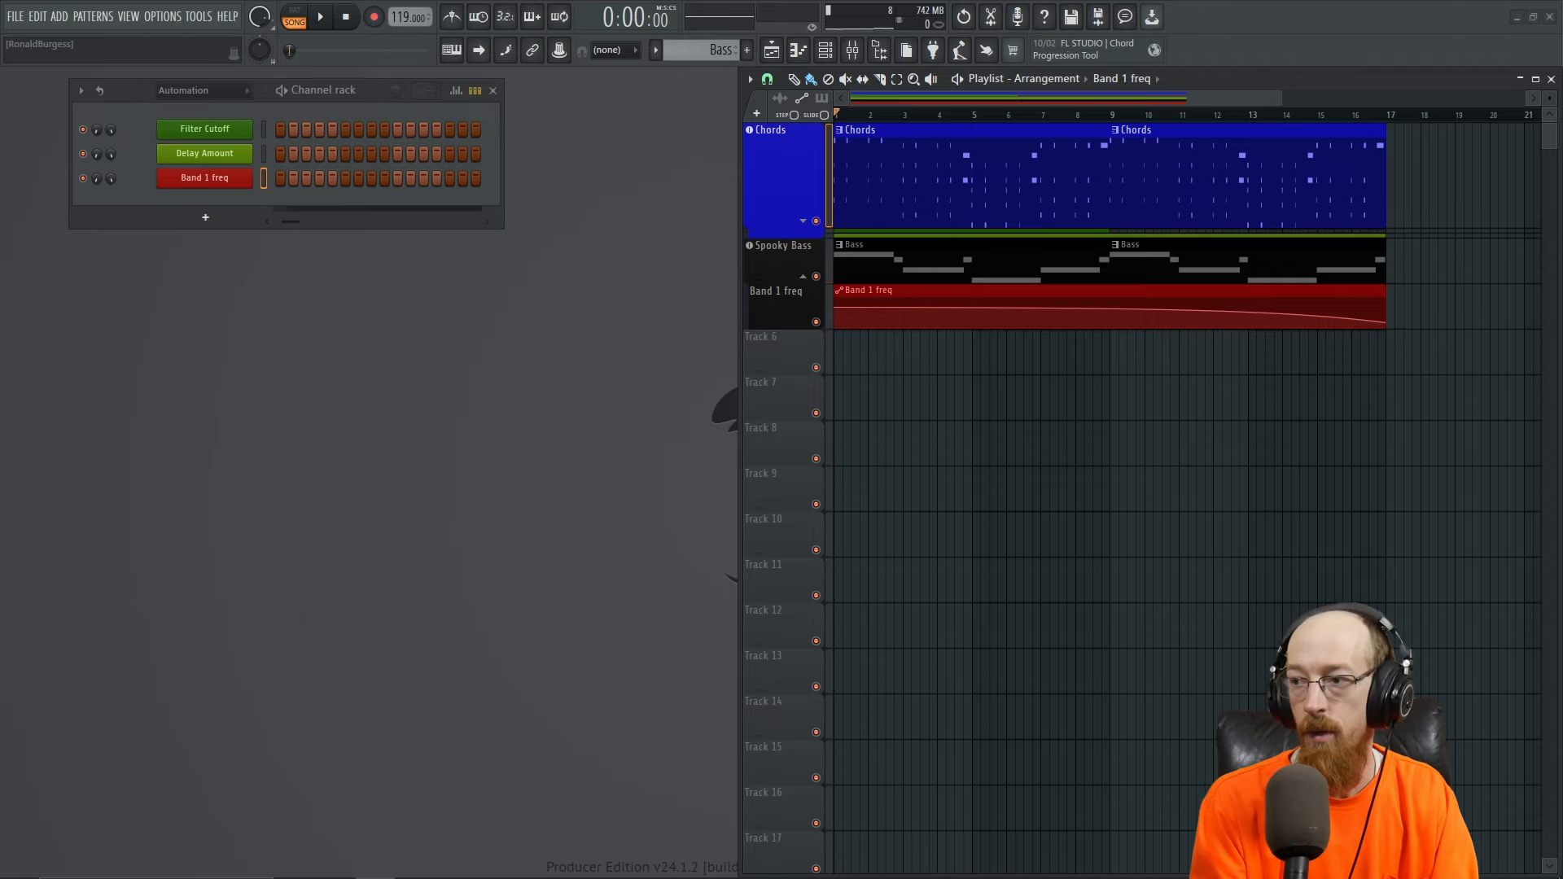
- Add LuxeVerb to the Spooky Bass track and automate its mix level falling to zero at bar 17
drag(551, 303, 544, 246)
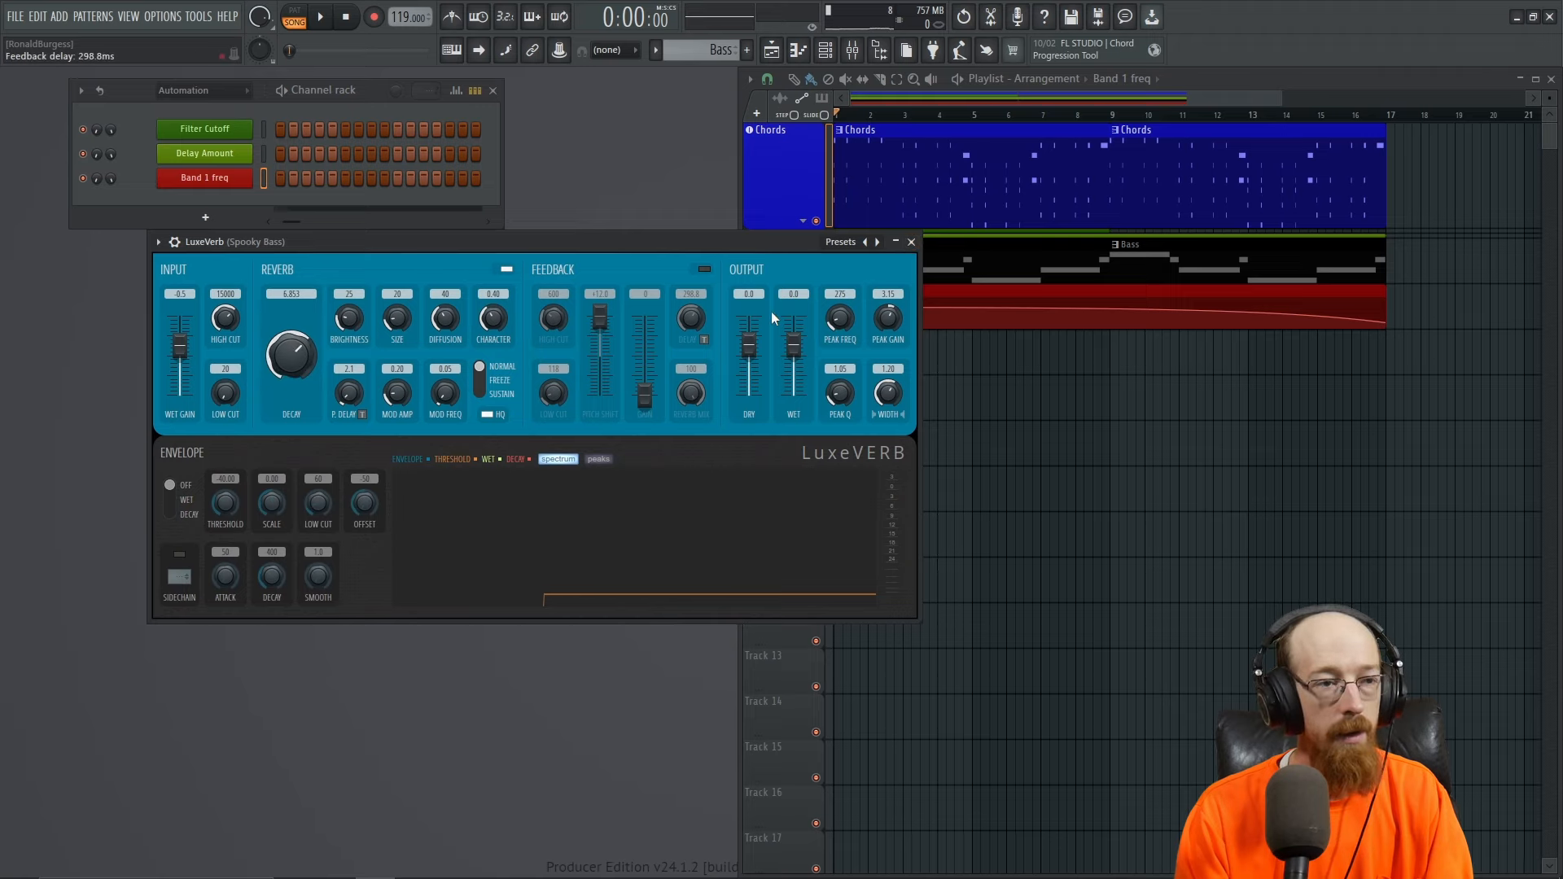
click(911, 243)
click(407, 147)
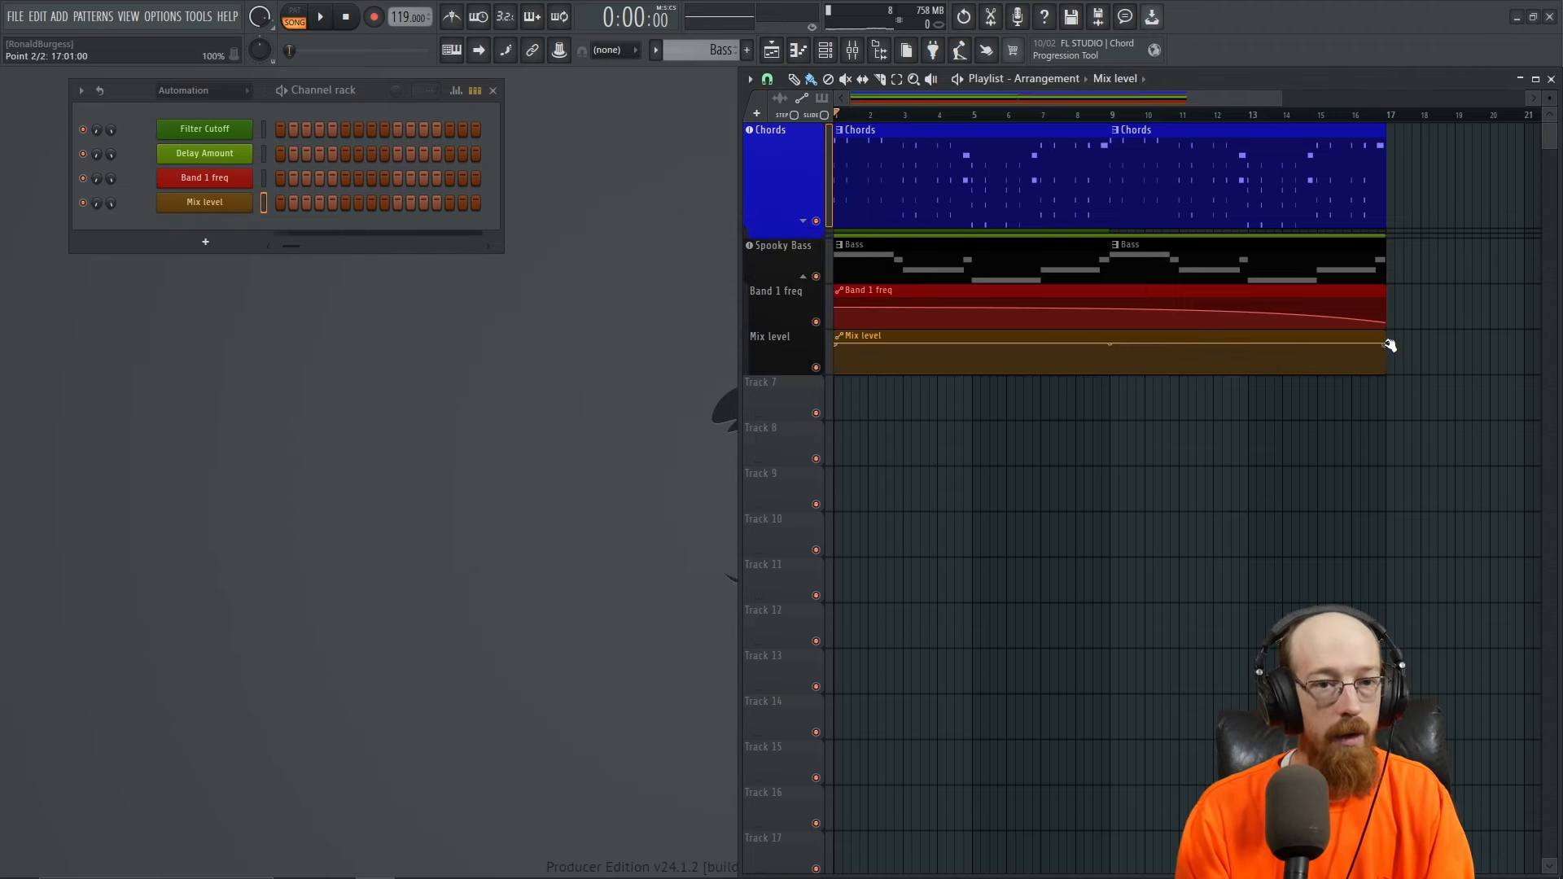
drag(1390, 345, 1375, 394)
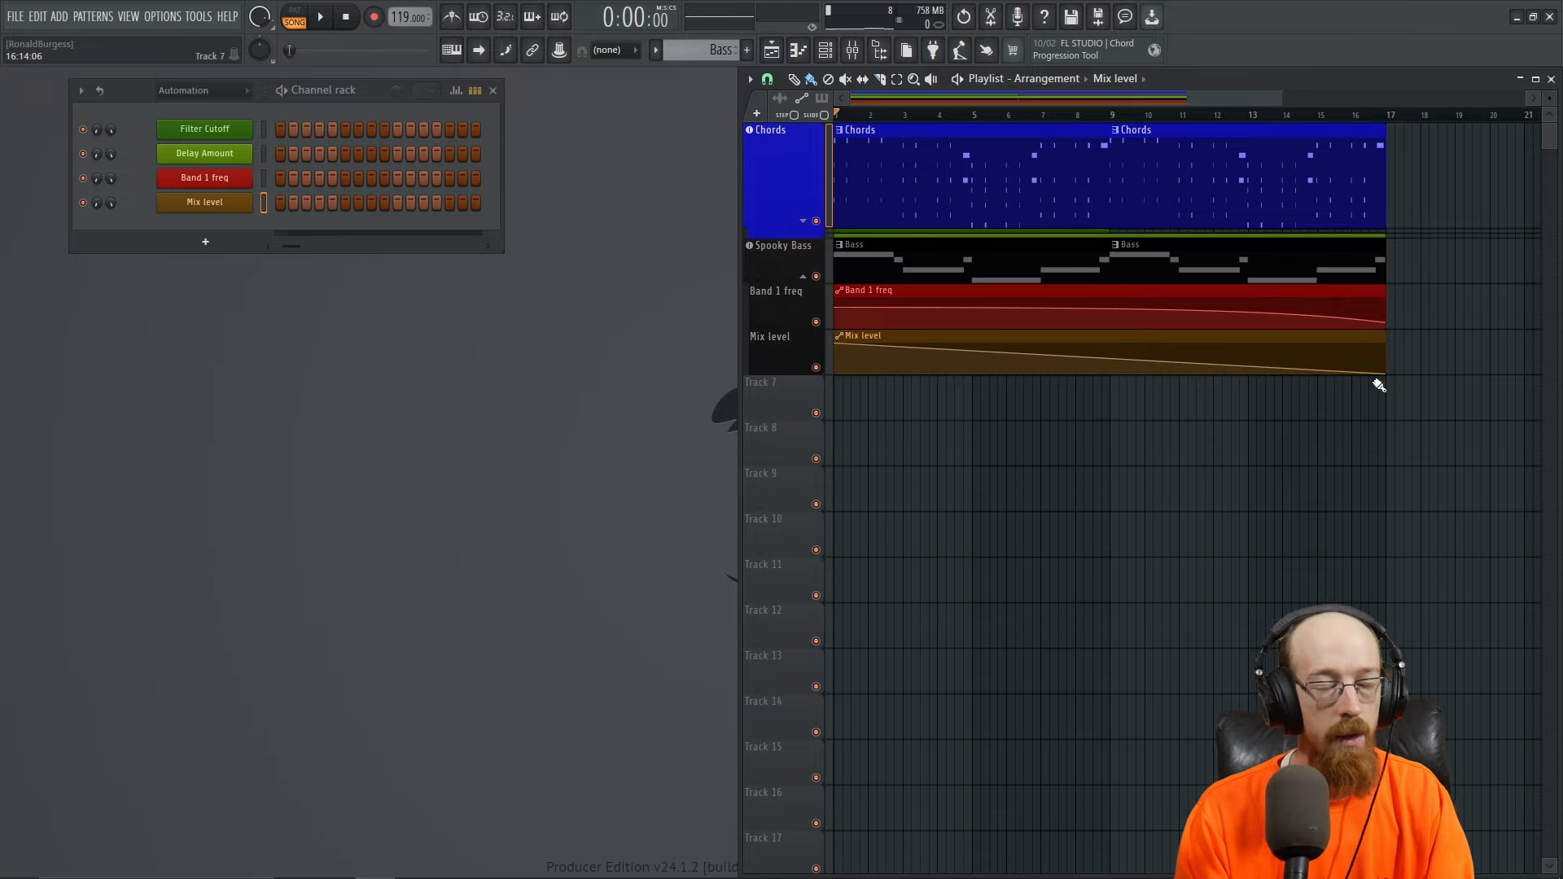
- Open the Bass pattern in the piano roll, raise its notes one octave and split the long notes into repeated eighth notes
click(1124, 114)
double_click(1164, 267)
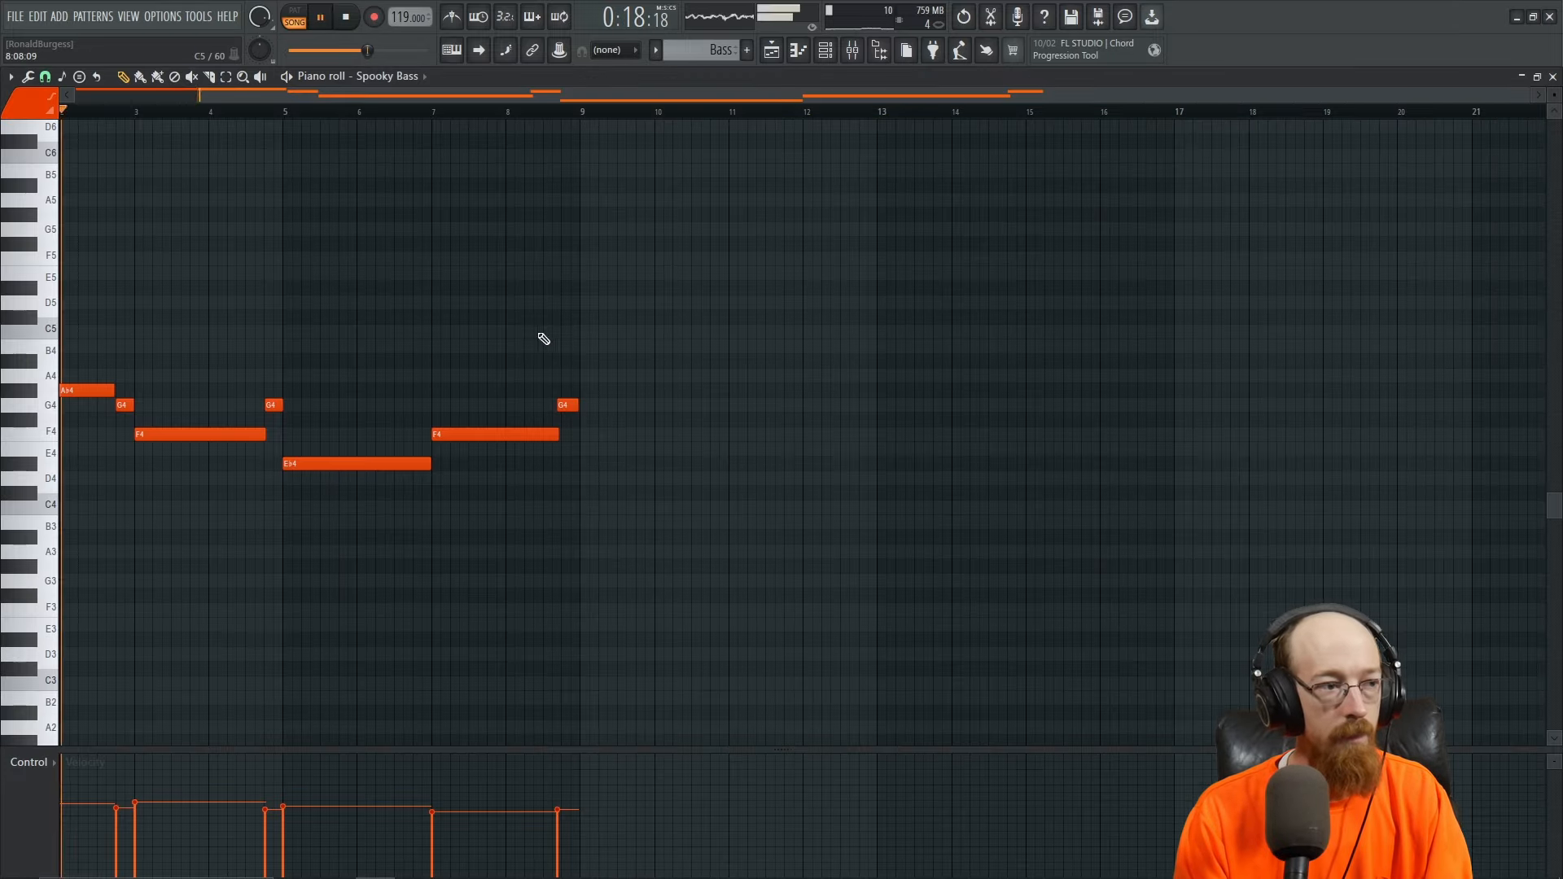
drag(549, 339, 623, 274)
drag(66, 244, 700, 456)
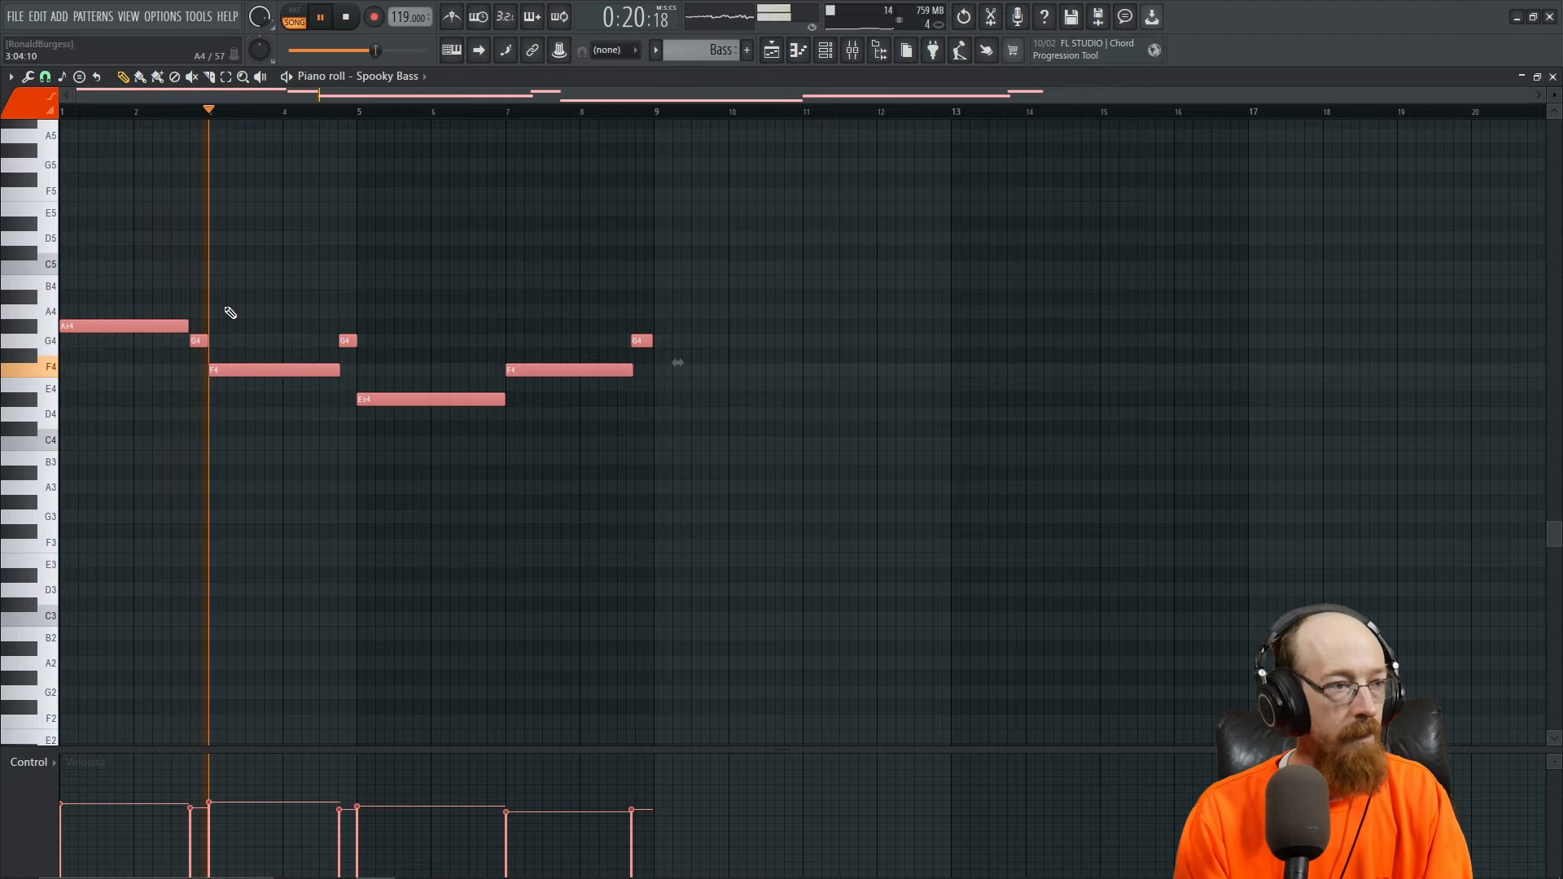
click(172, 320)
scroll(187, 306, up, 3)
drag(188, 306, 663, 339)
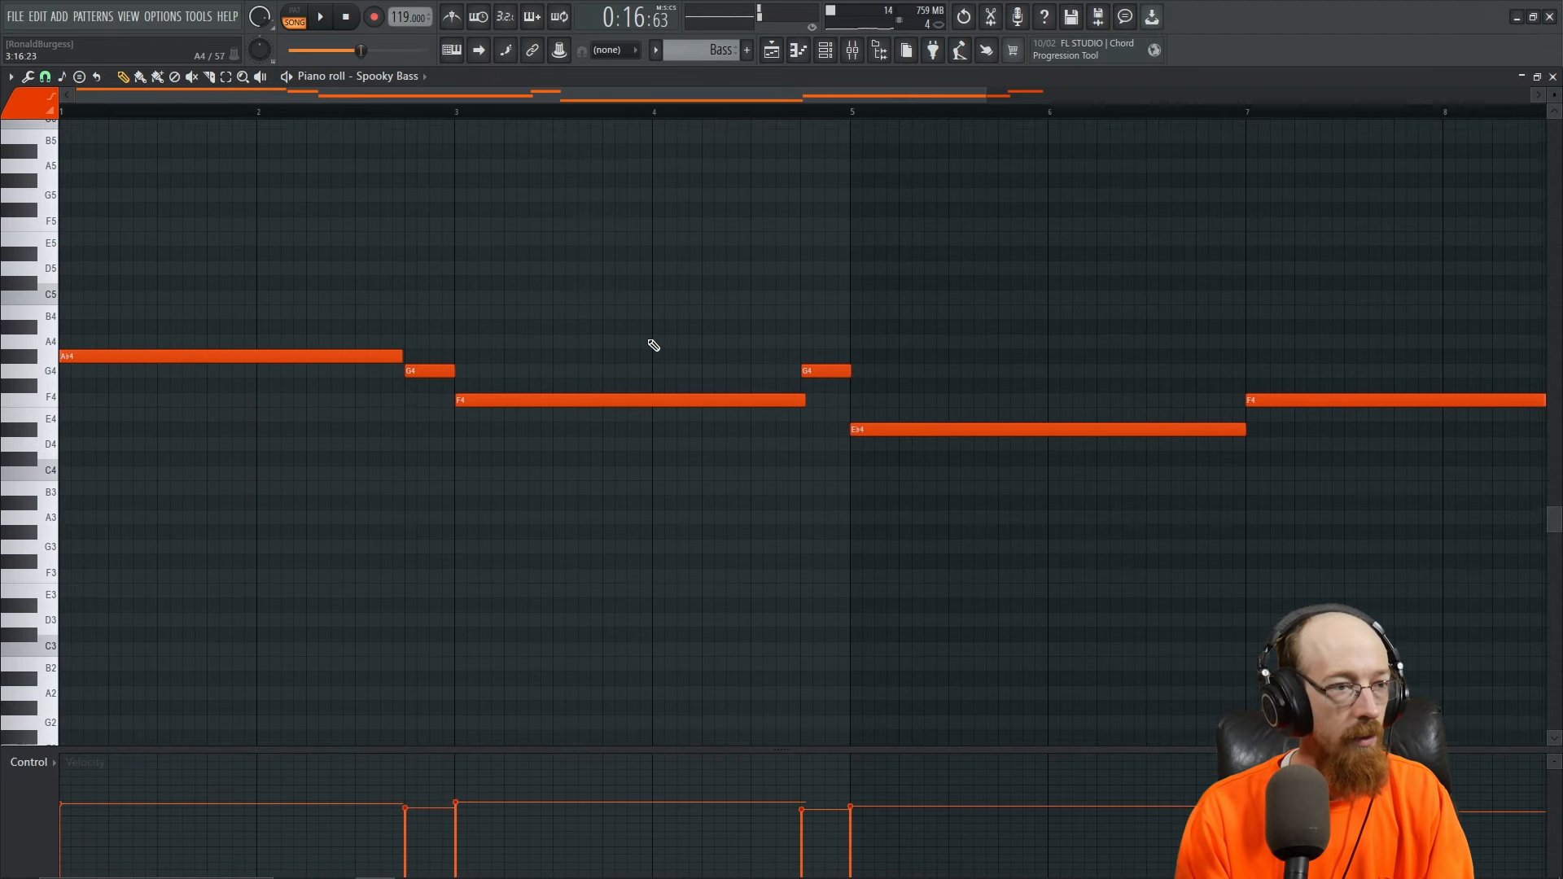
scroll(663, 340, down, 1)
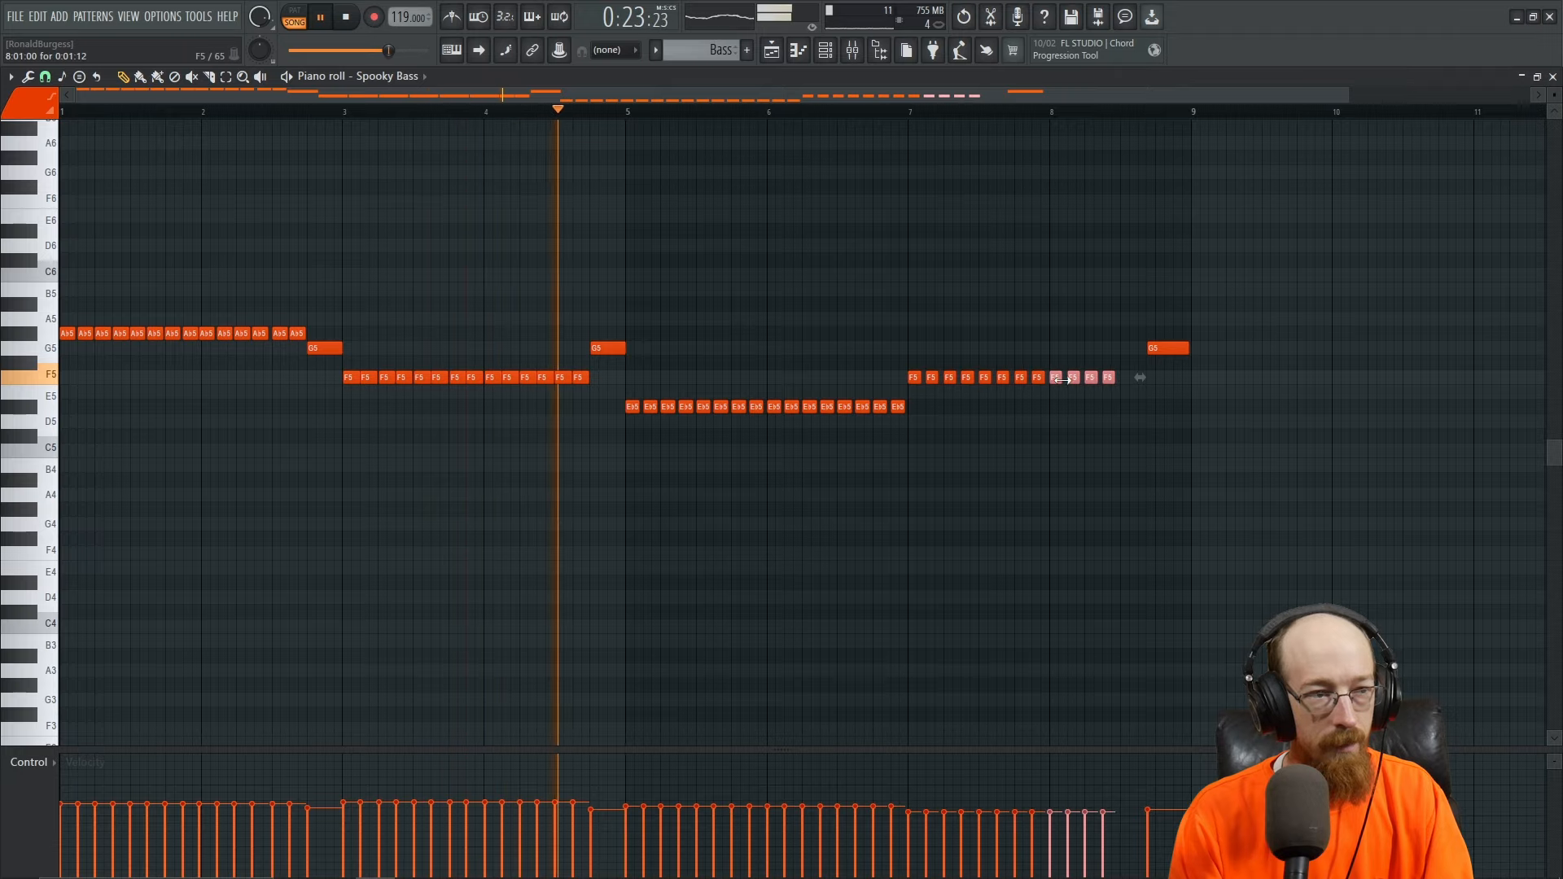
- Complete the run of repeated F5 eighth notes up to the final G5 of the bass pattern
ctrl+click(1132, 430)
click(1124, 381)
click(1141, 382)
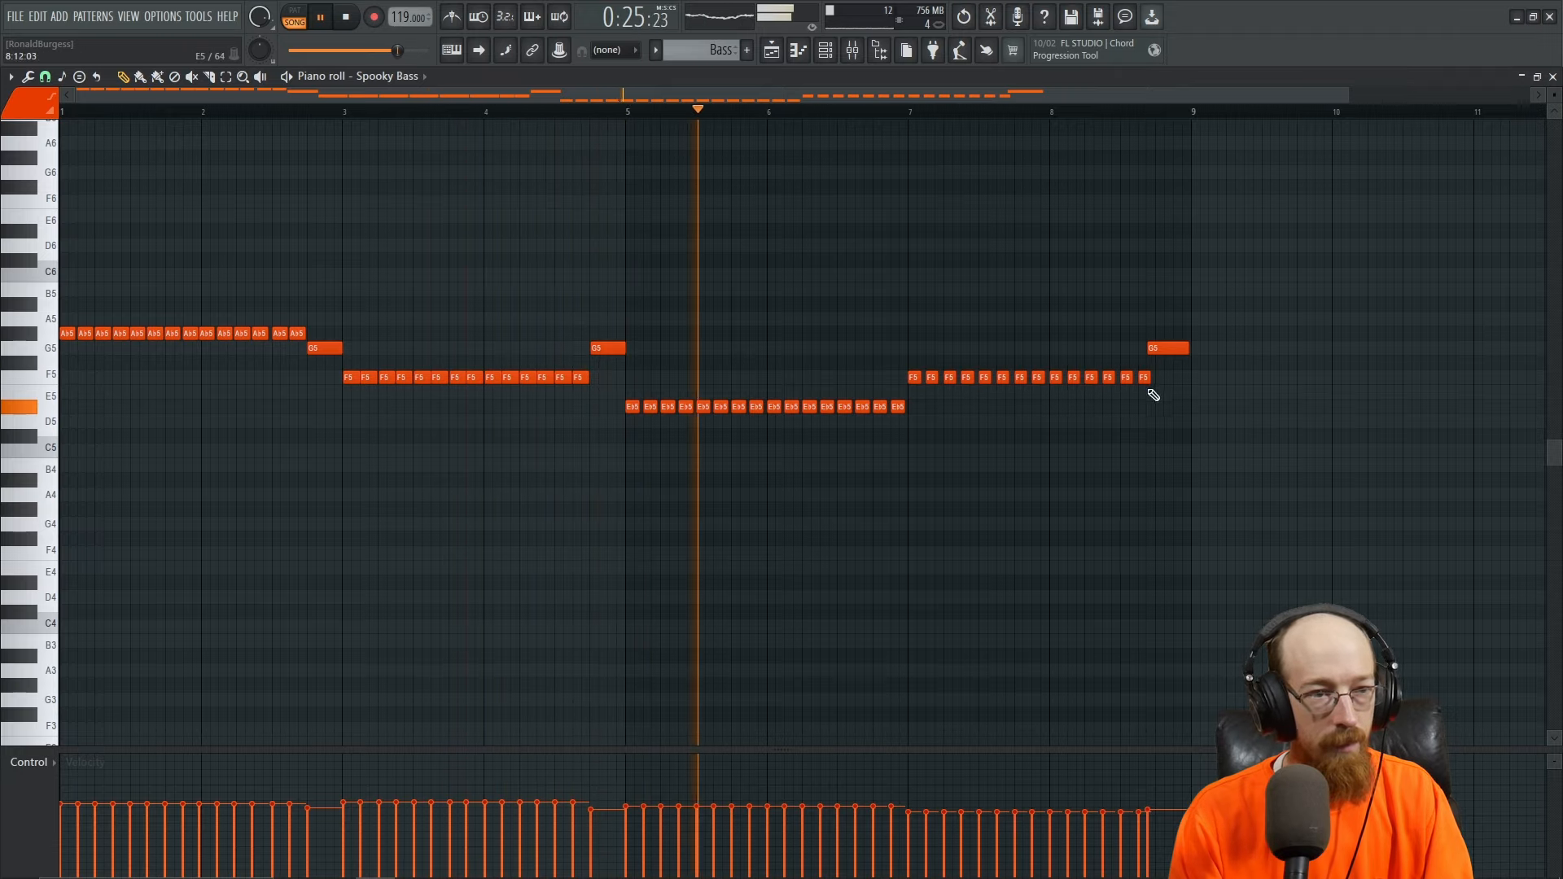
drag(344, 355, 586, 398)
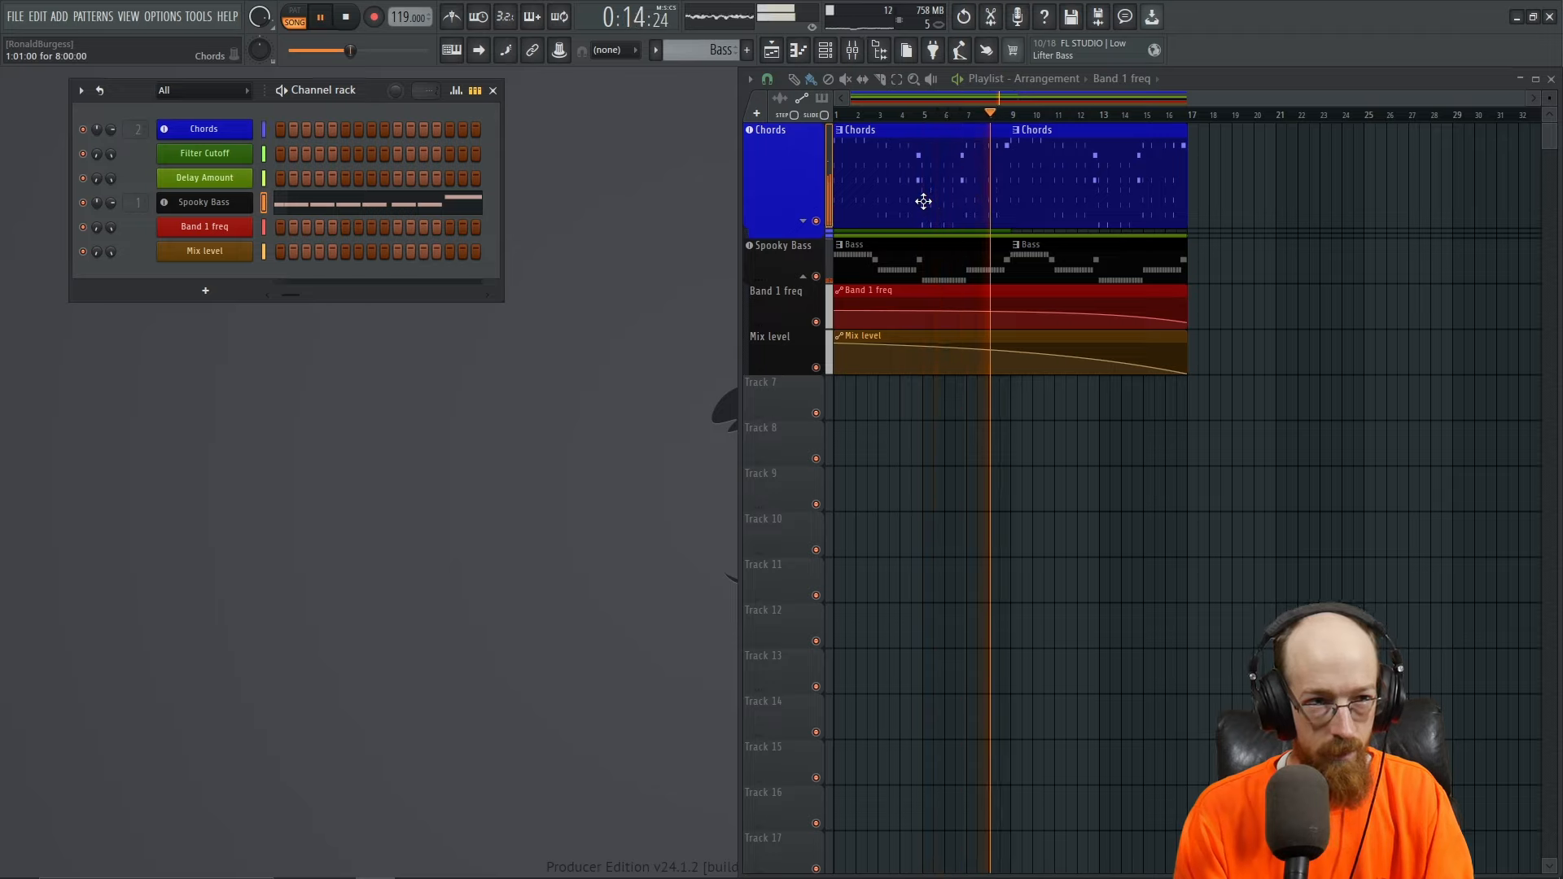
- Add a purple BA-1 channel named Lead with the Phanteria preset and record a lead melody from bar 9
key(space)
click(1028, 115)
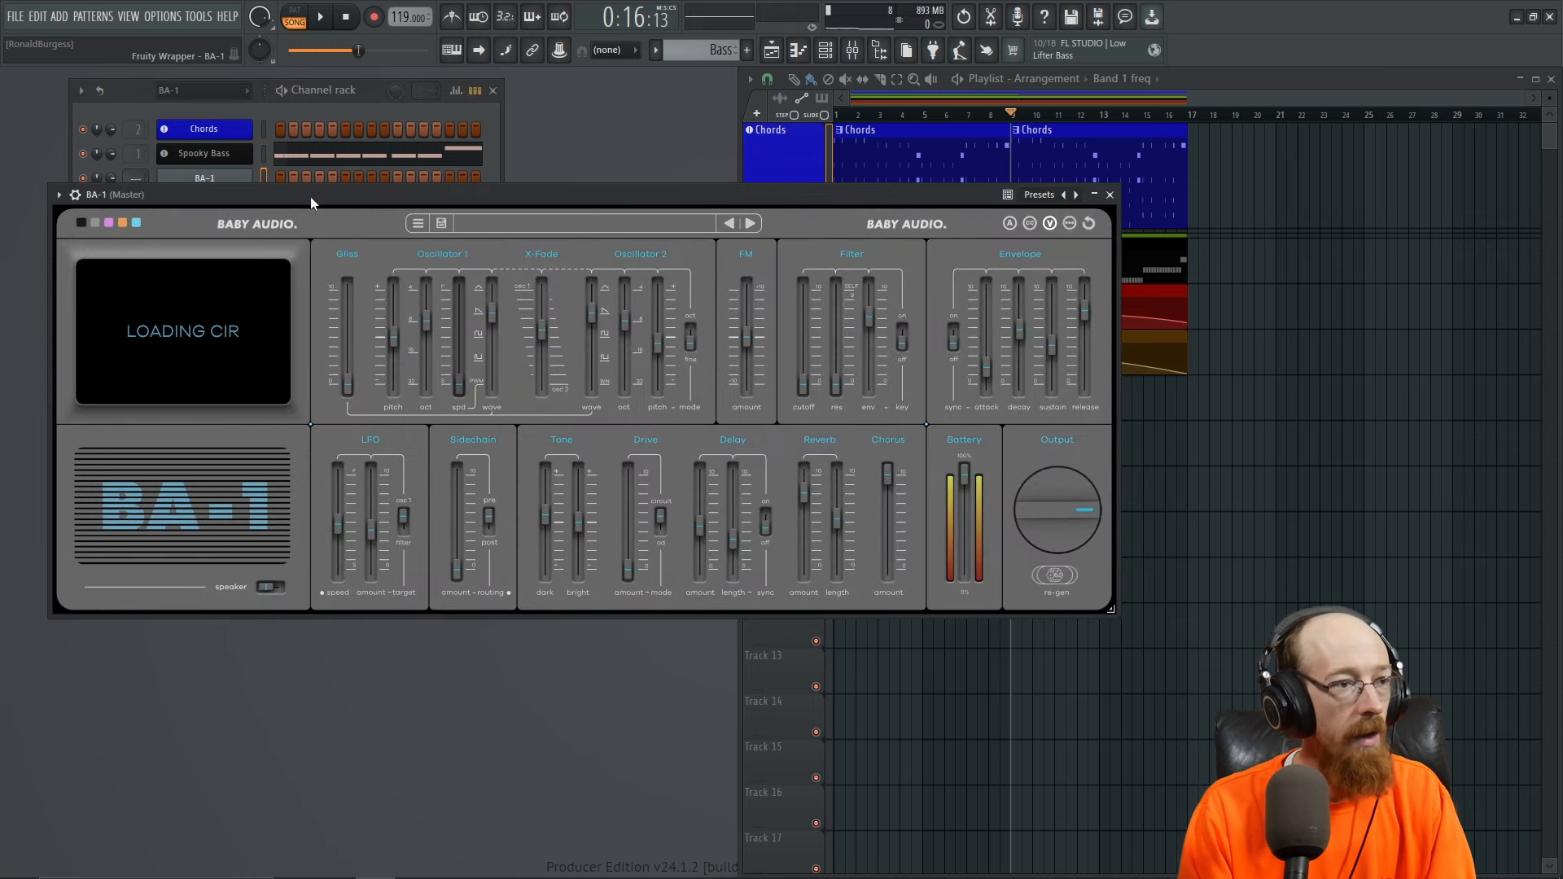
drag(310, 197, 389, 212)
click(123, 221)
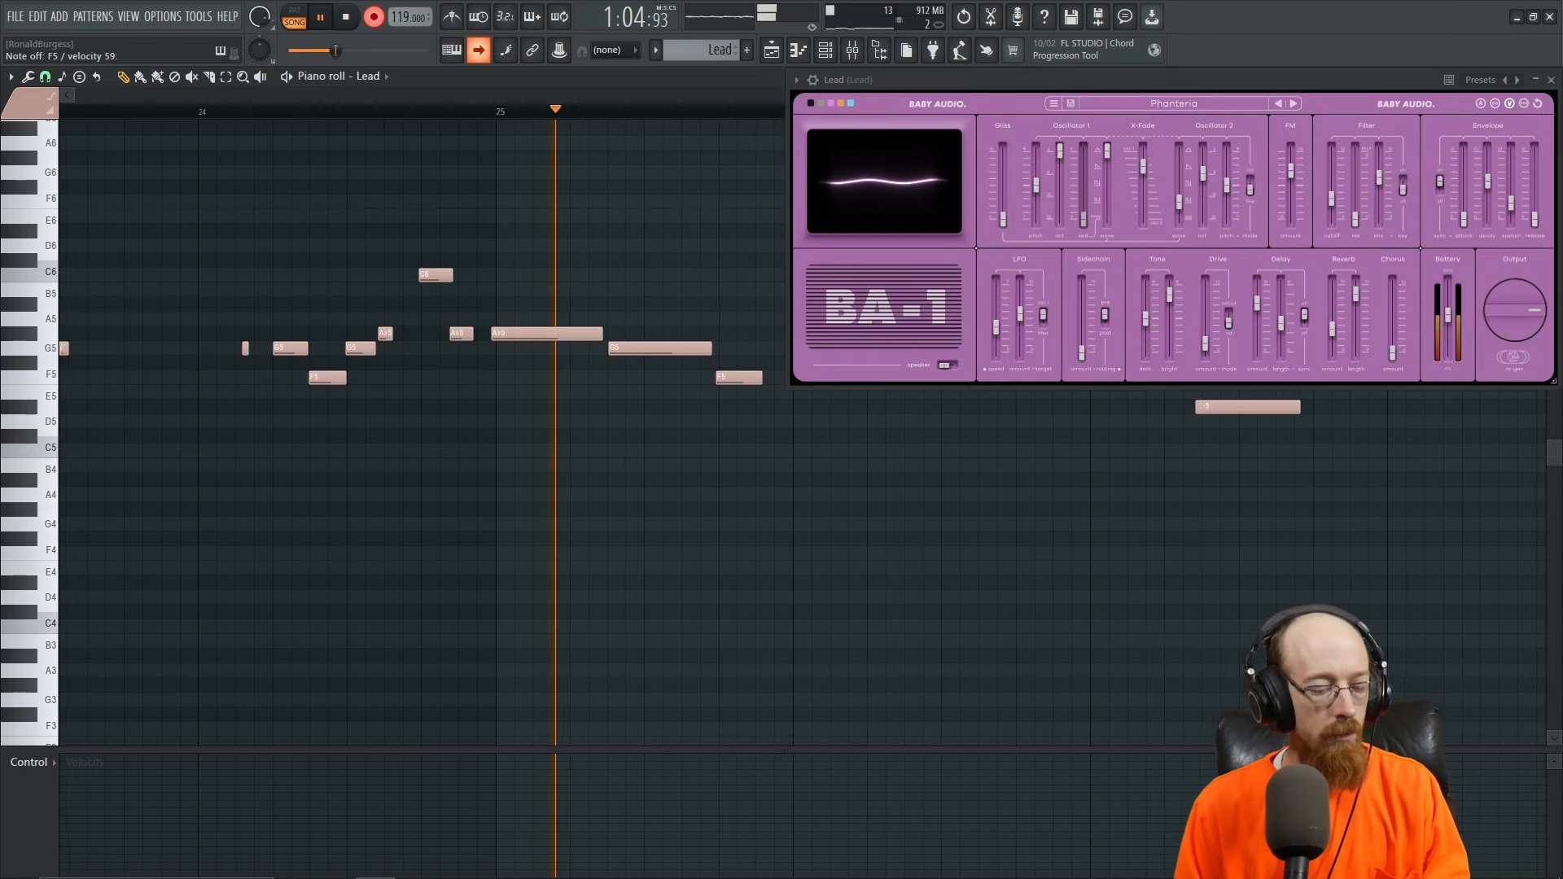
key(space)
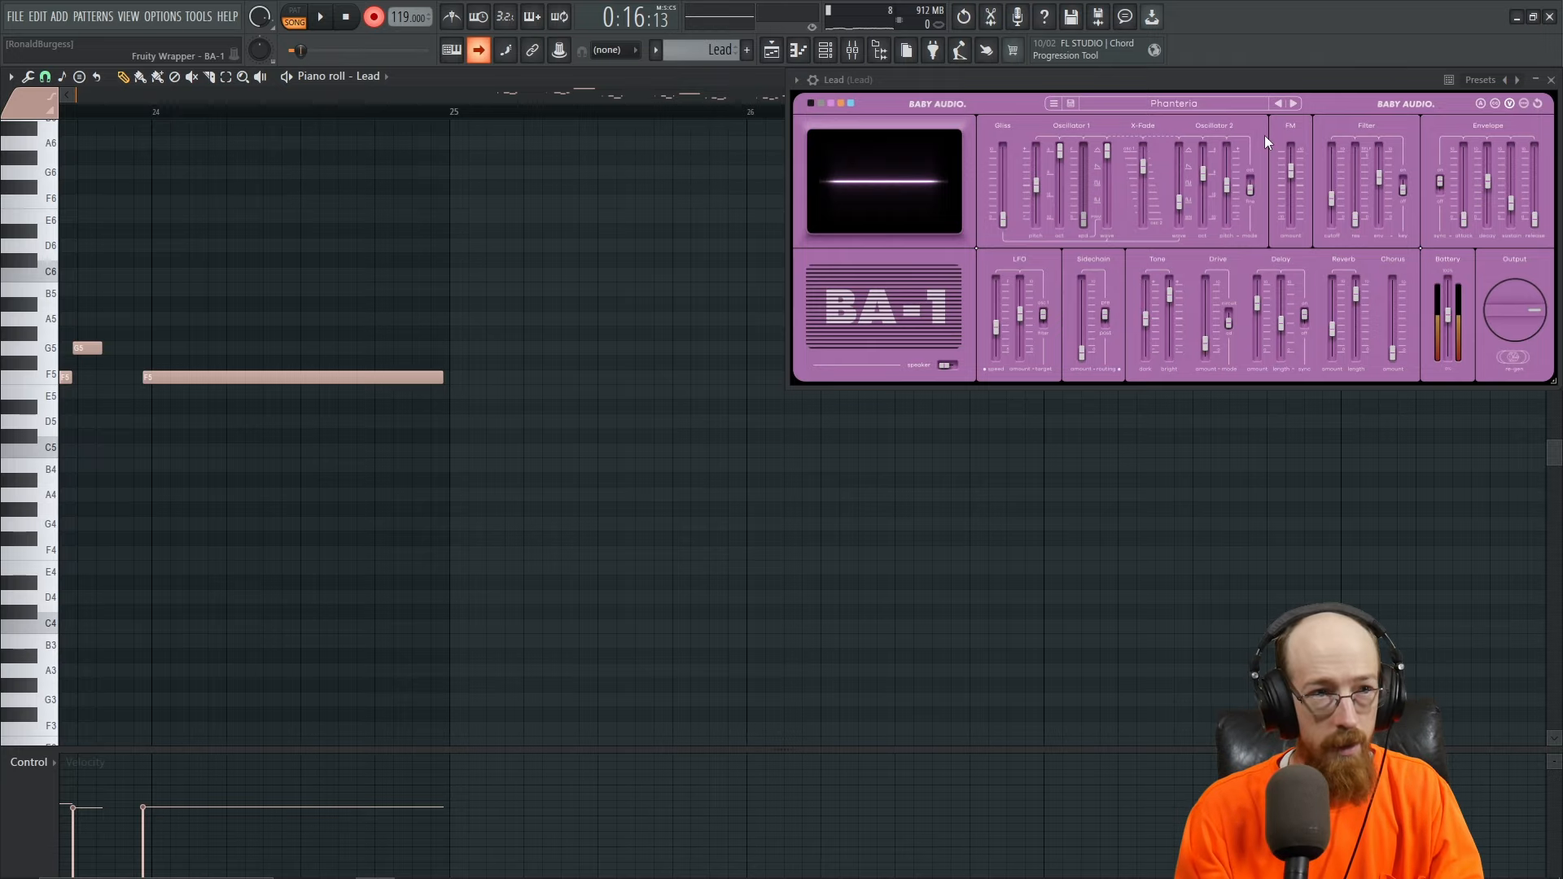
- Inspect the recorded lead notes in the piano roll and play the arrangement back from bar 9
scroll(516, 240, down, 2)
drag(516, 240, 612, 322)
scroll(575, 381, down, 2)
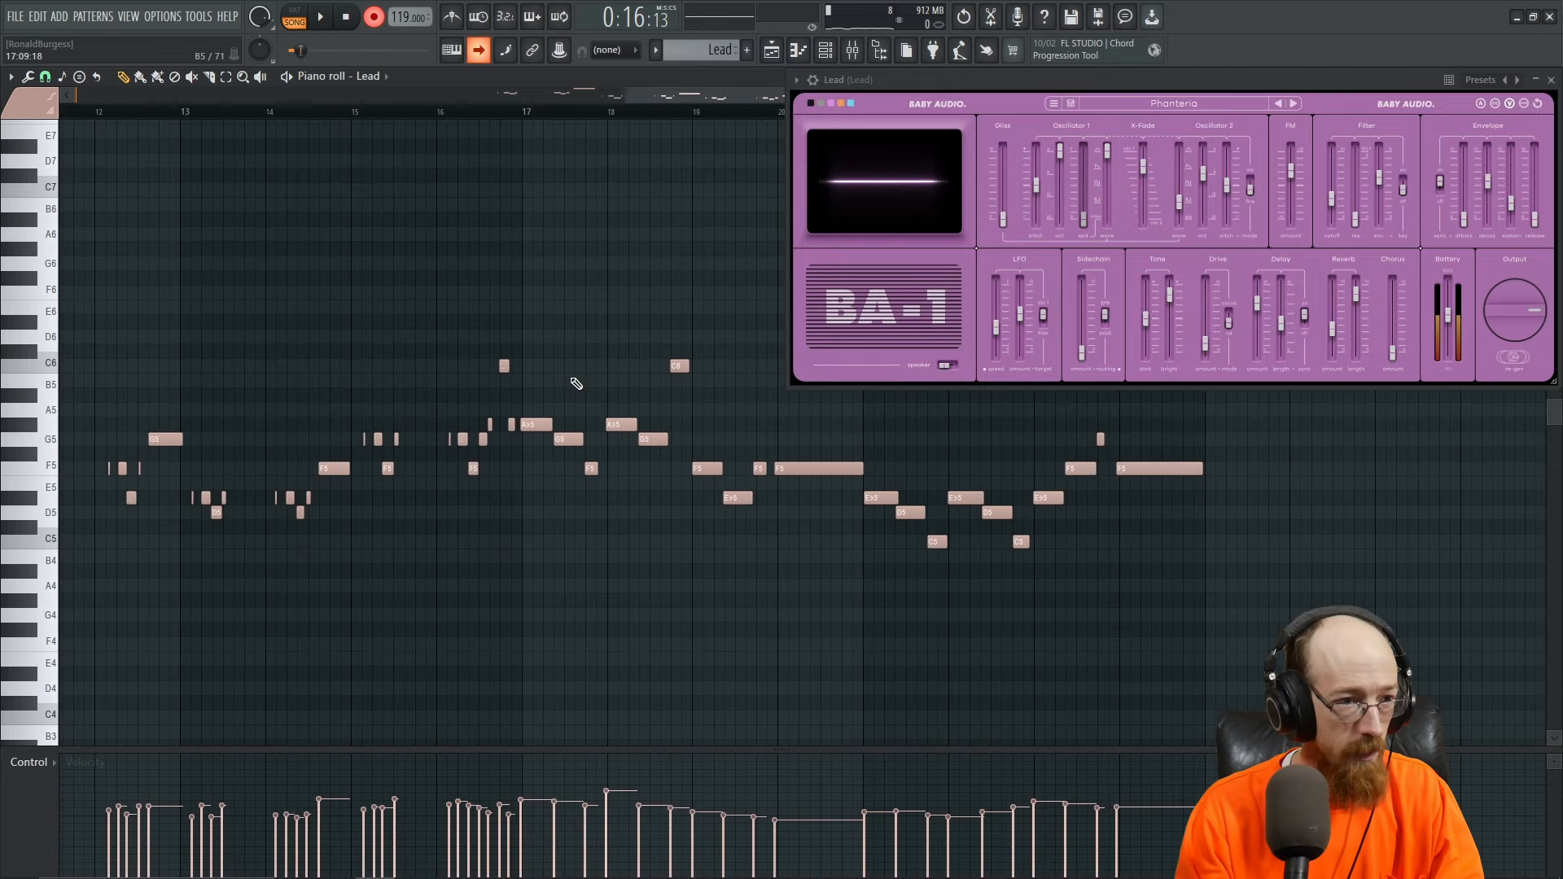
drag(575, 381, 583, 498)
drag(525, 414, 963, 446)
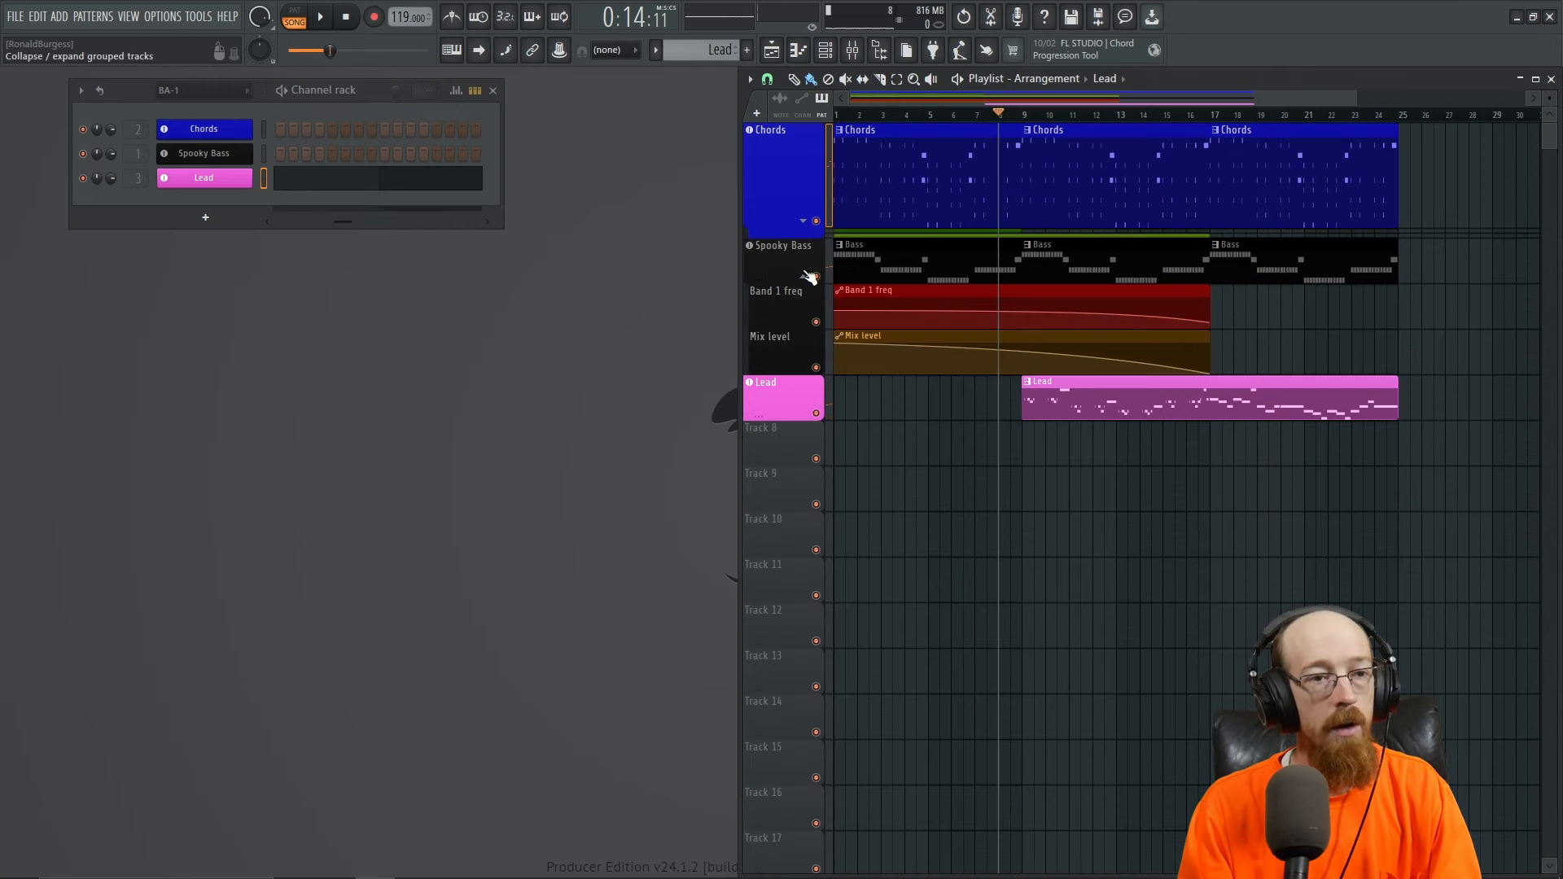
click(1029, 116)
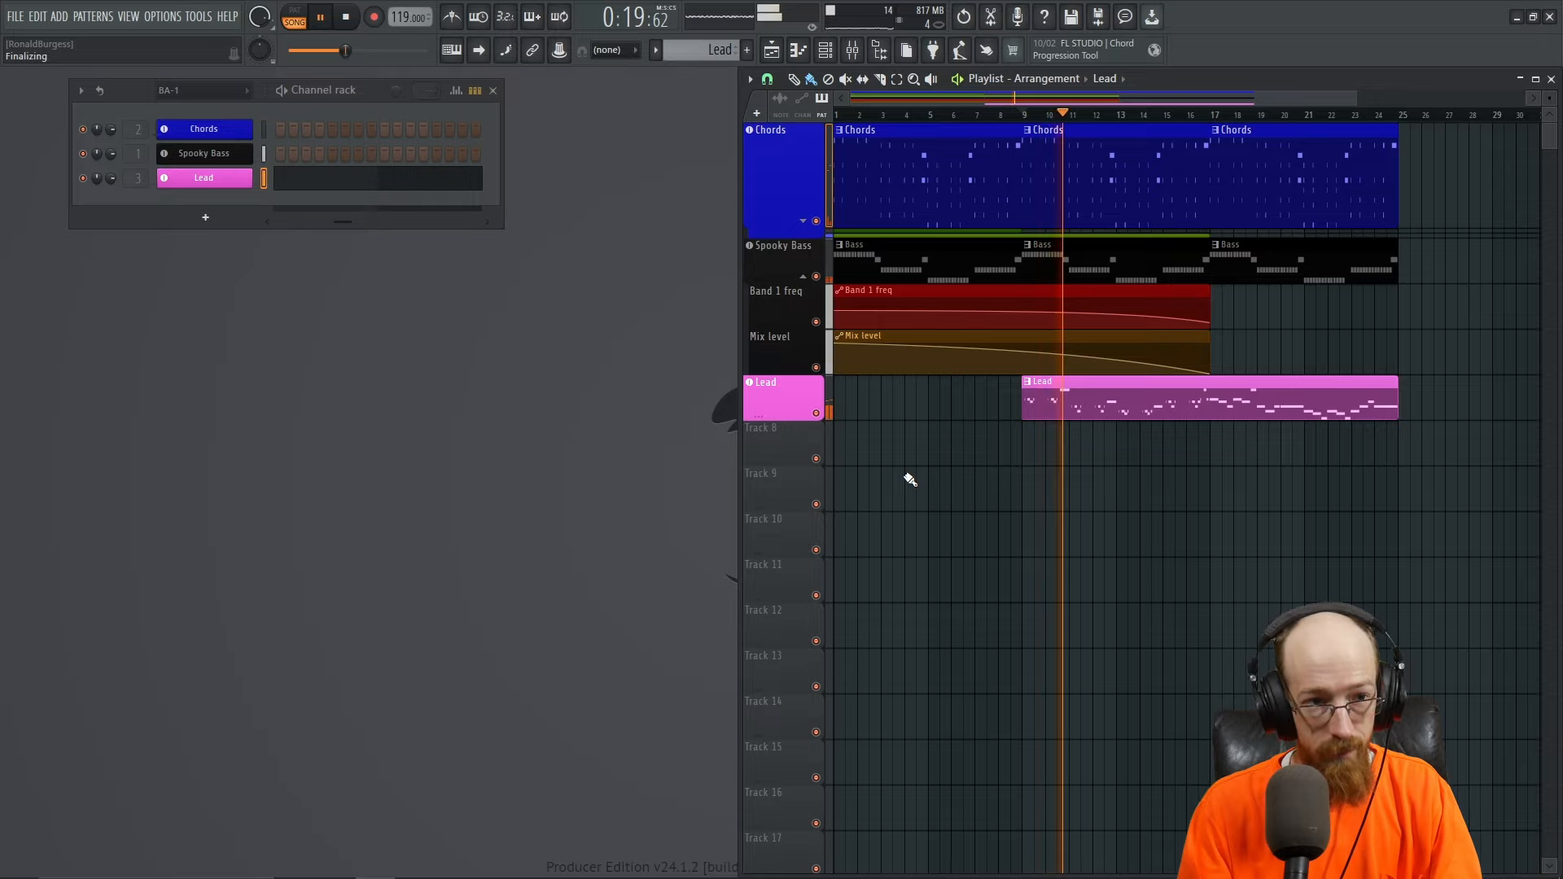
key(space)
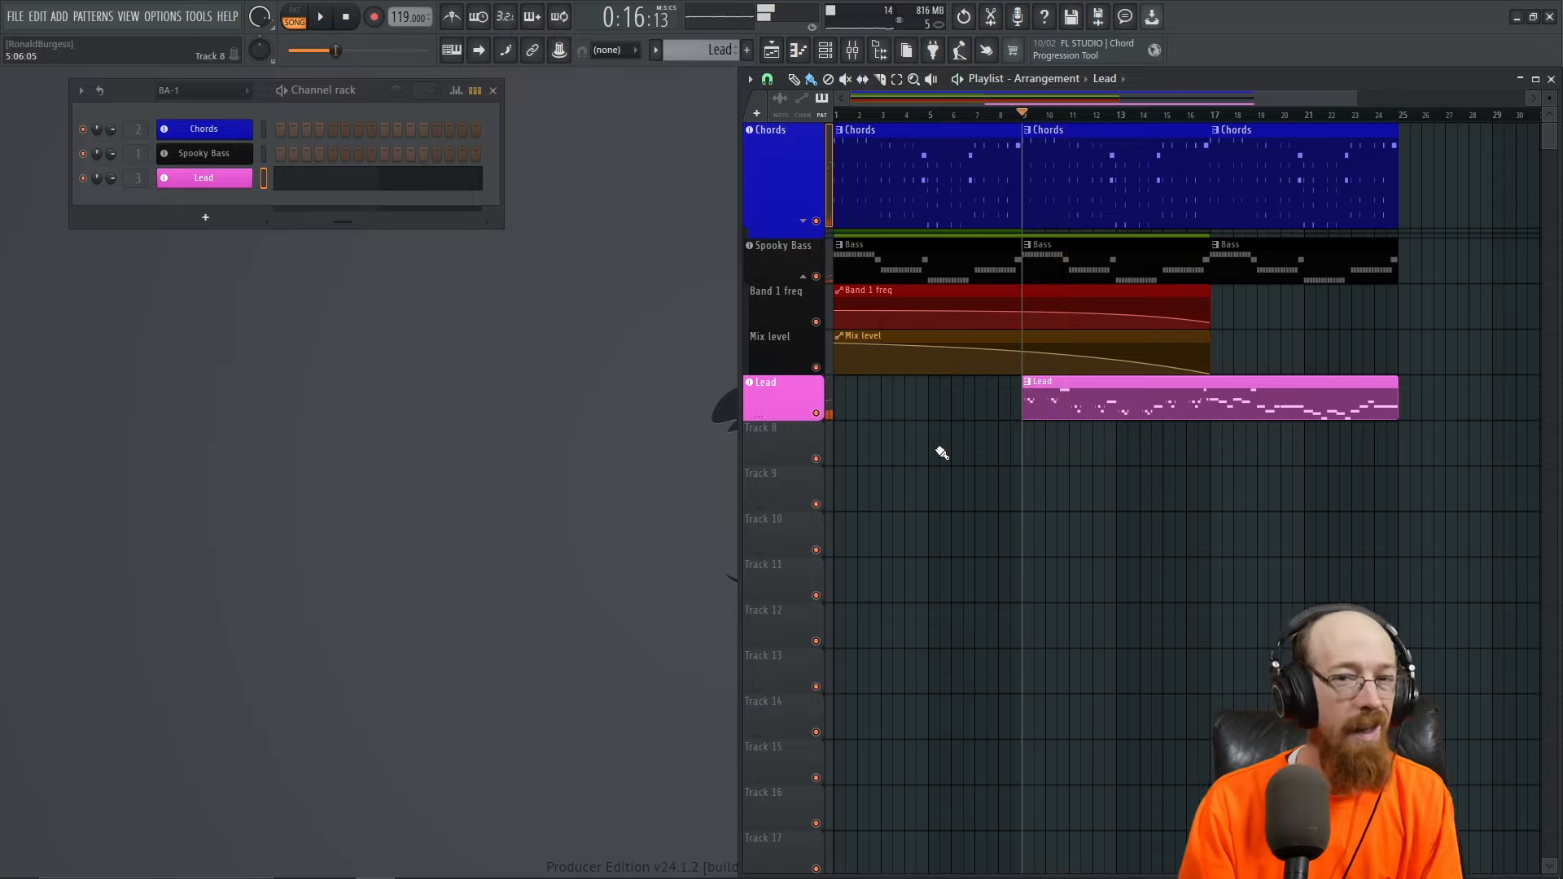
- Clone the Lead channel, assign the copy to a new instrument track and copy the mixer settings to a new mixer track
right_click(215, 178)
click(279, 346)
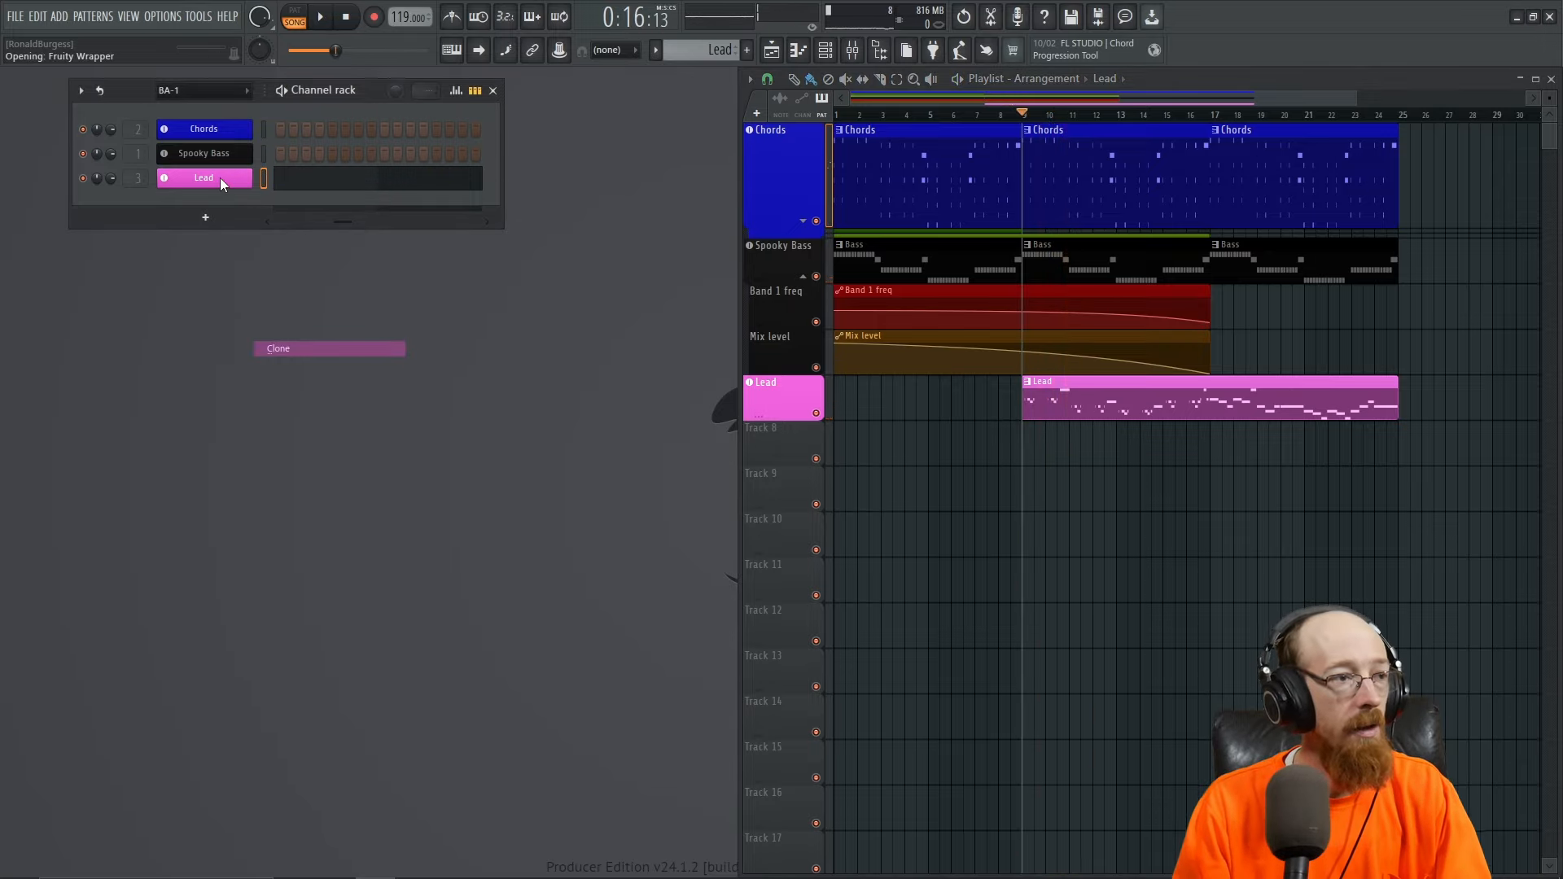
right_click(209, 203)
click(327, 409)
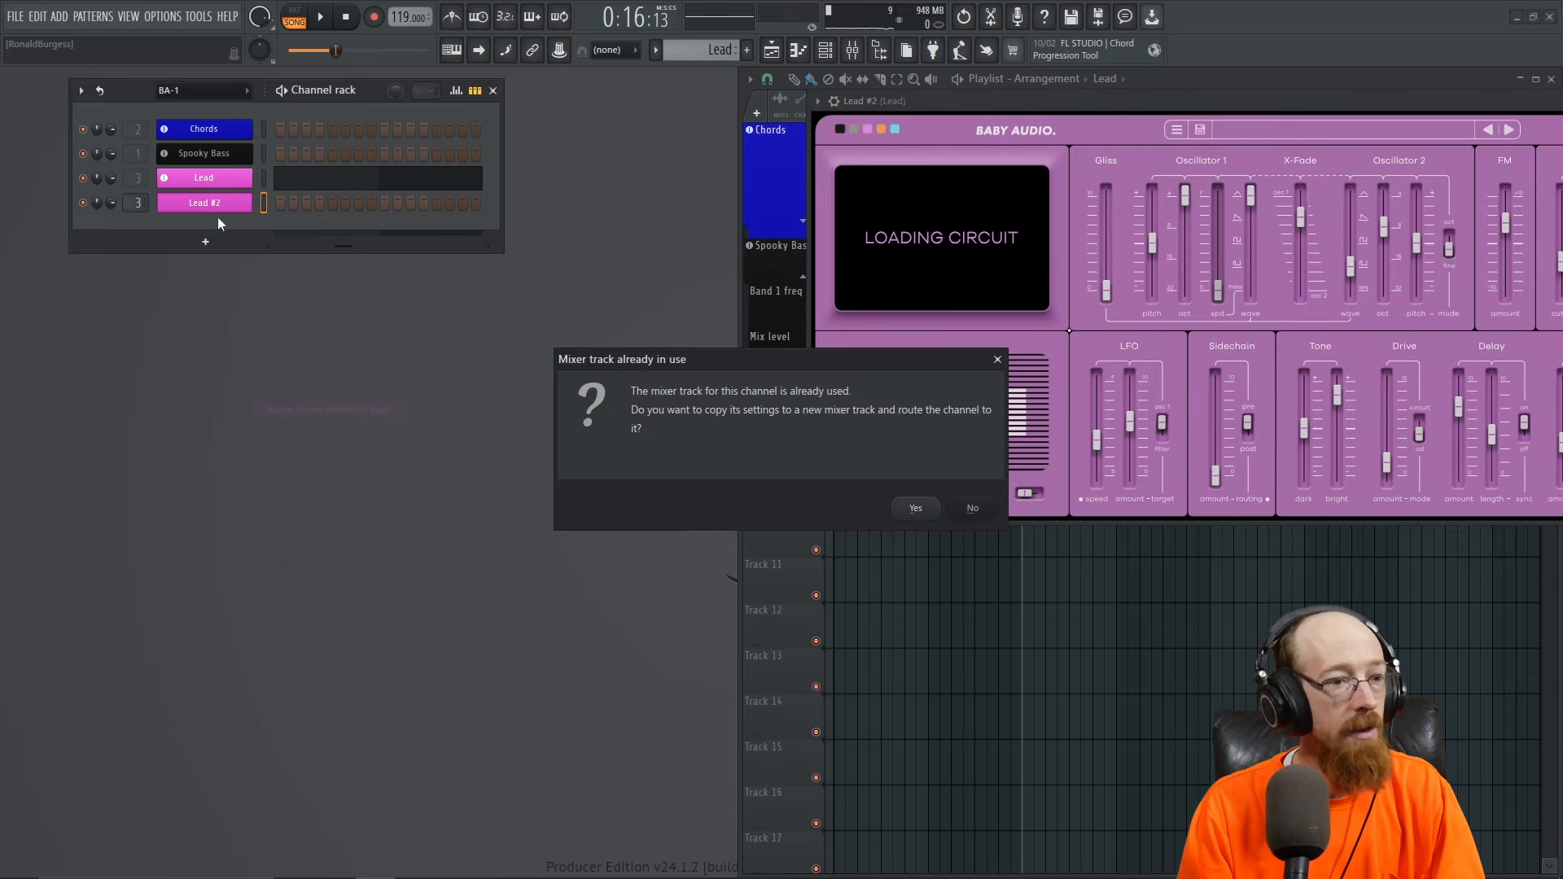
click(921, 512)
- Copy the Lead channel's notes into the Lead #2 channel
drag(1191, 94, 463, 285)
right_click(275, 178)
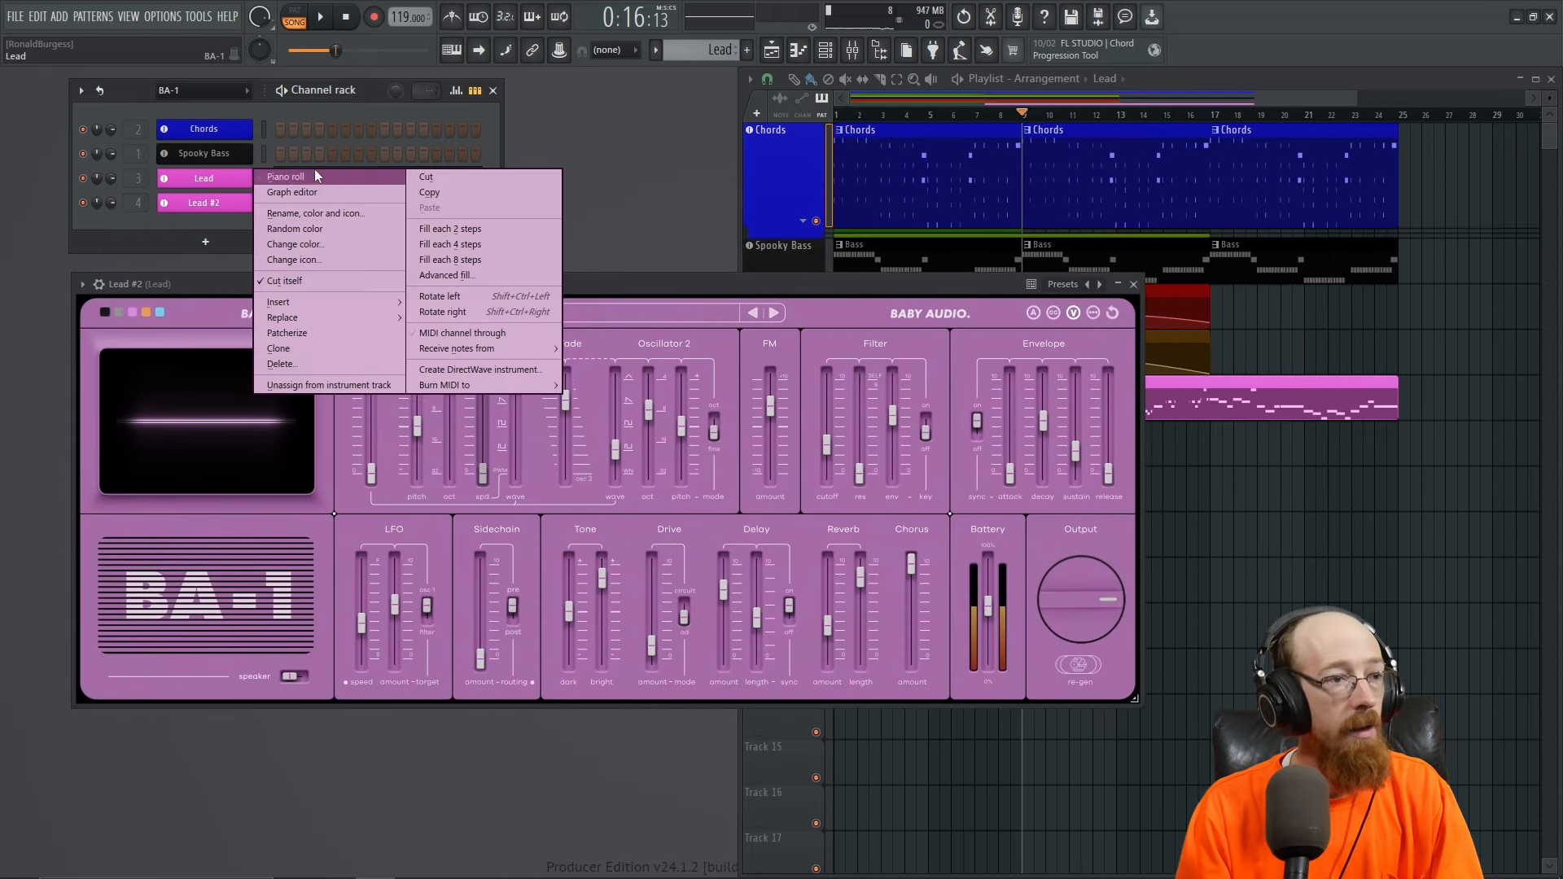
click(518, 198)
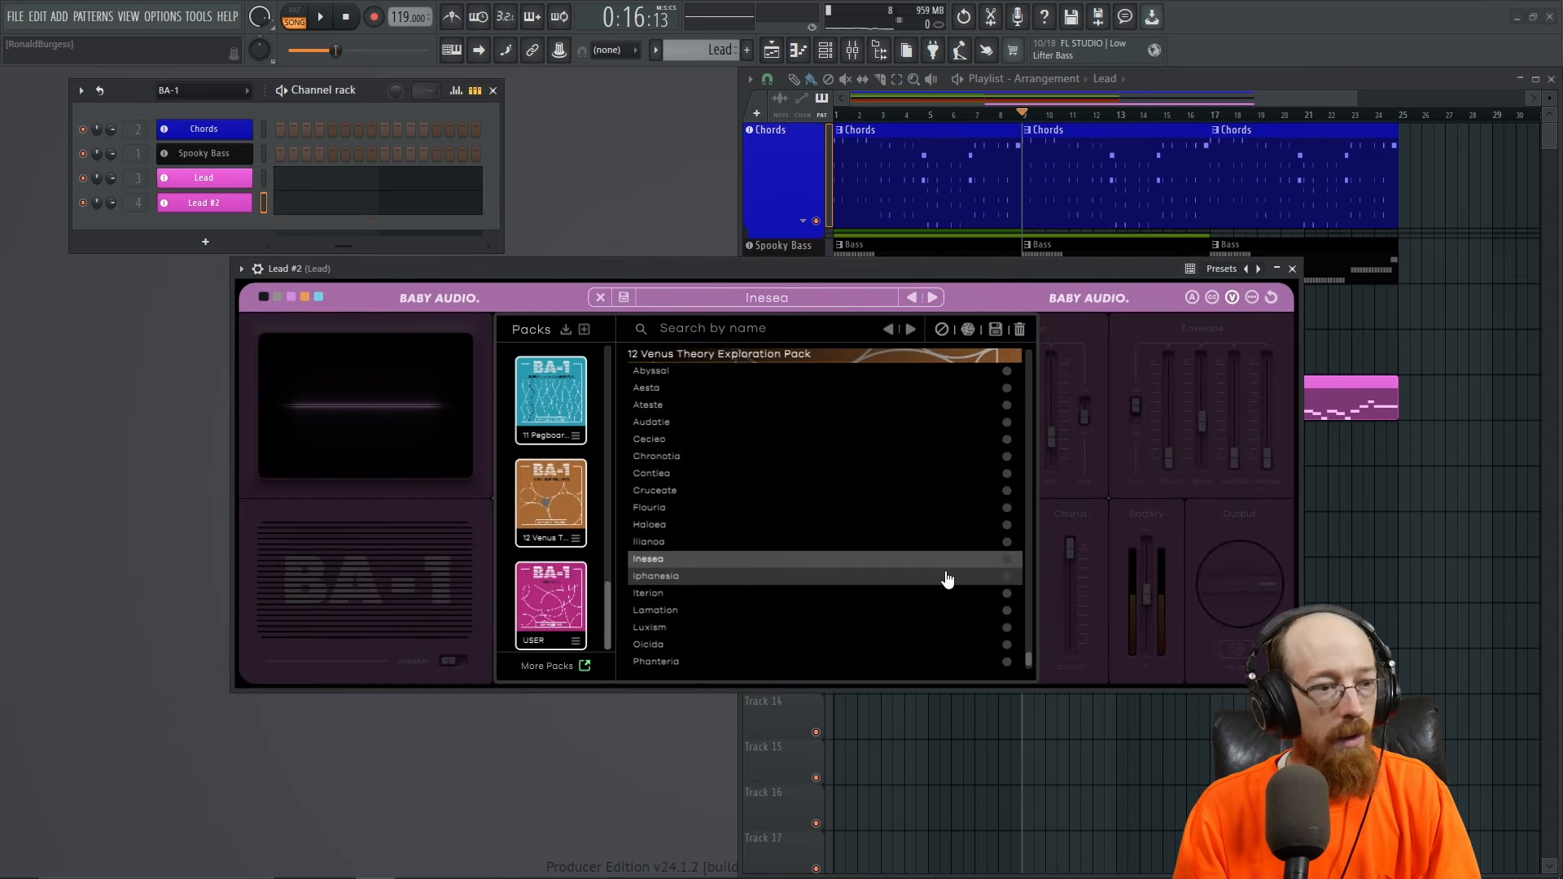
- Load the Haloea preset from the 12 Venus Theory Exploration Pack into Lead #2 during playback
scroll(945, 576, down, 1)
scroll(932, 569, up, 2)
scroll(833, 617, down, 2)
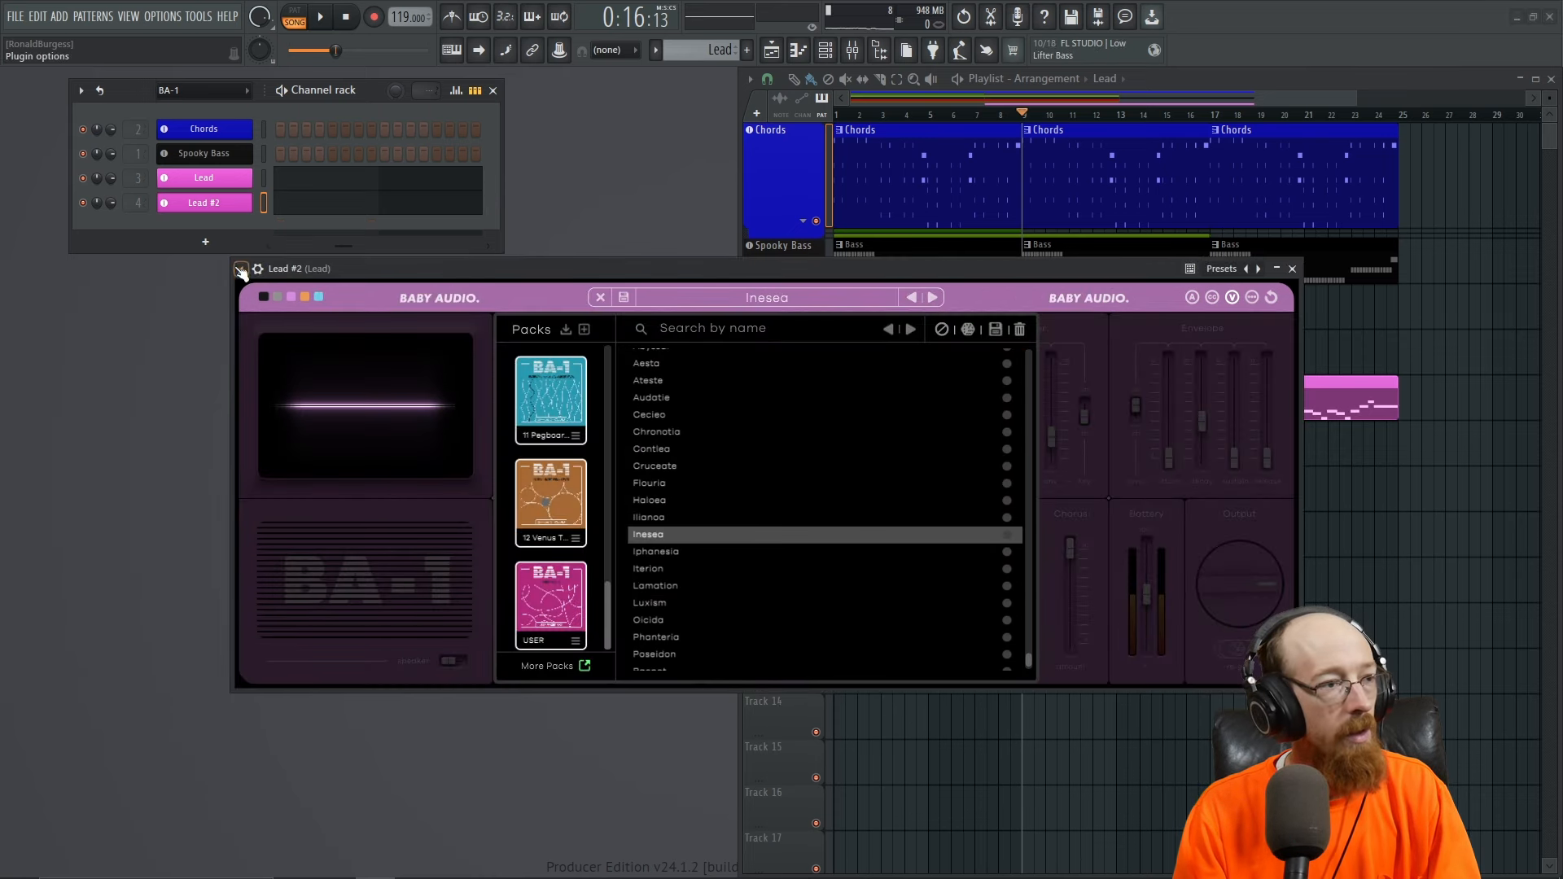
key(space)
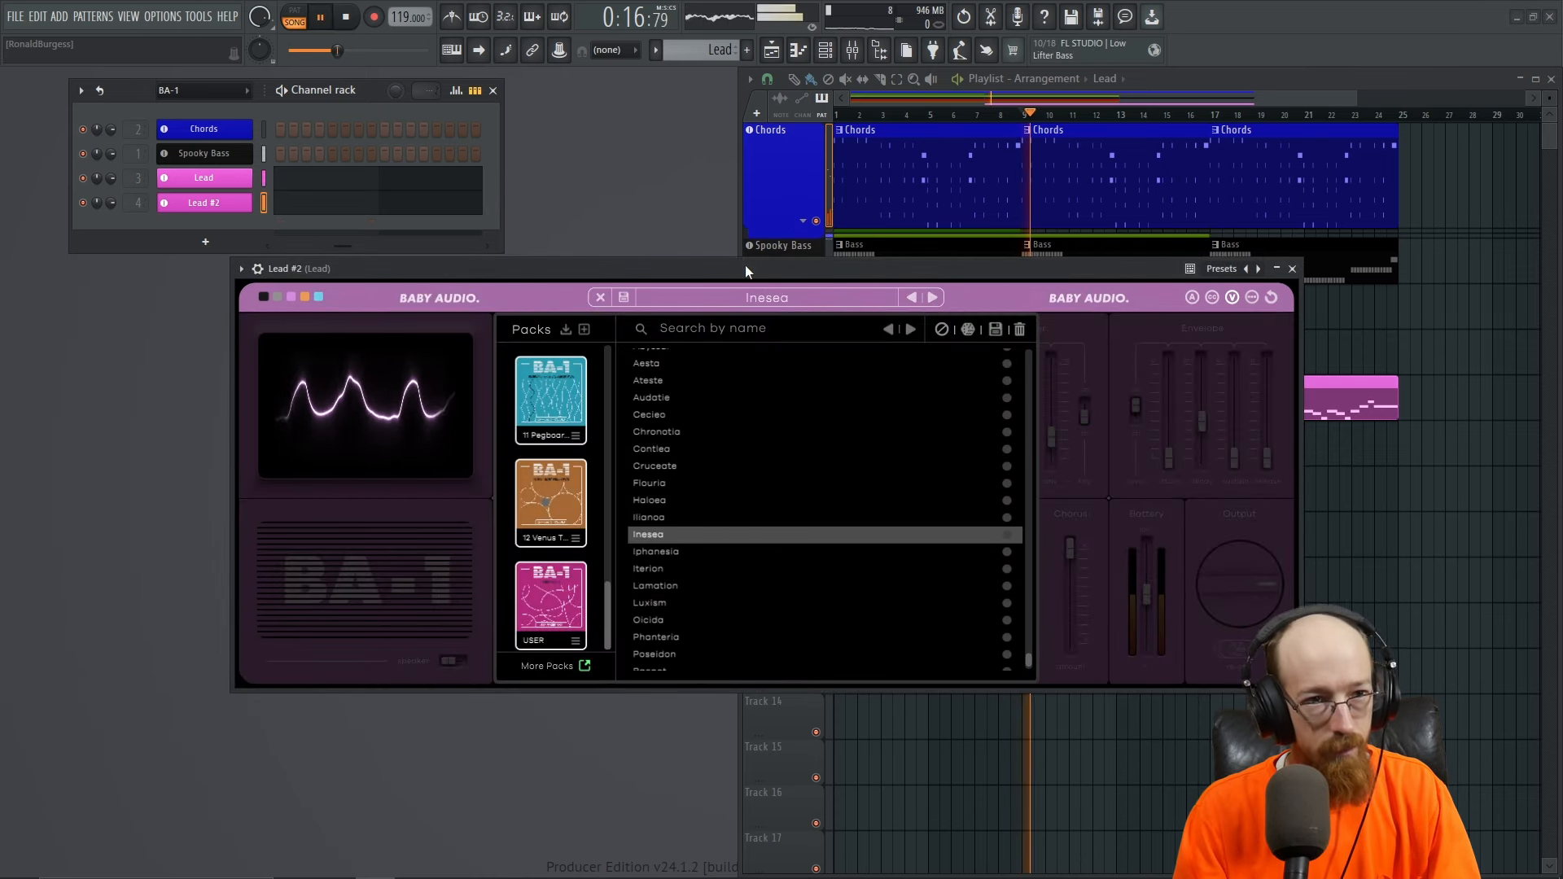
click(703, 500)
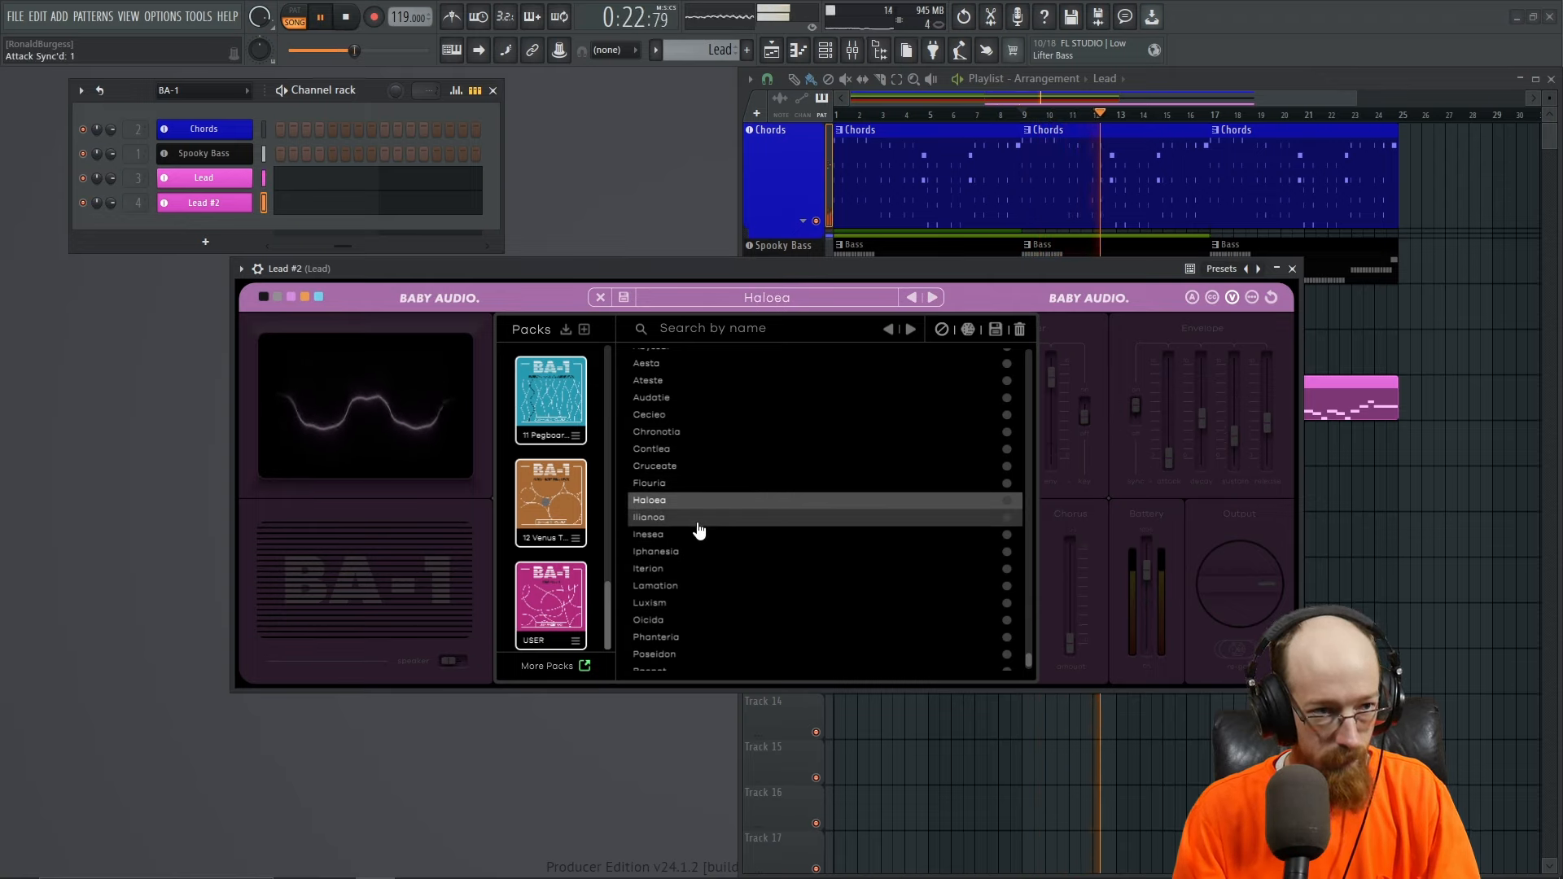
click(772, 314)
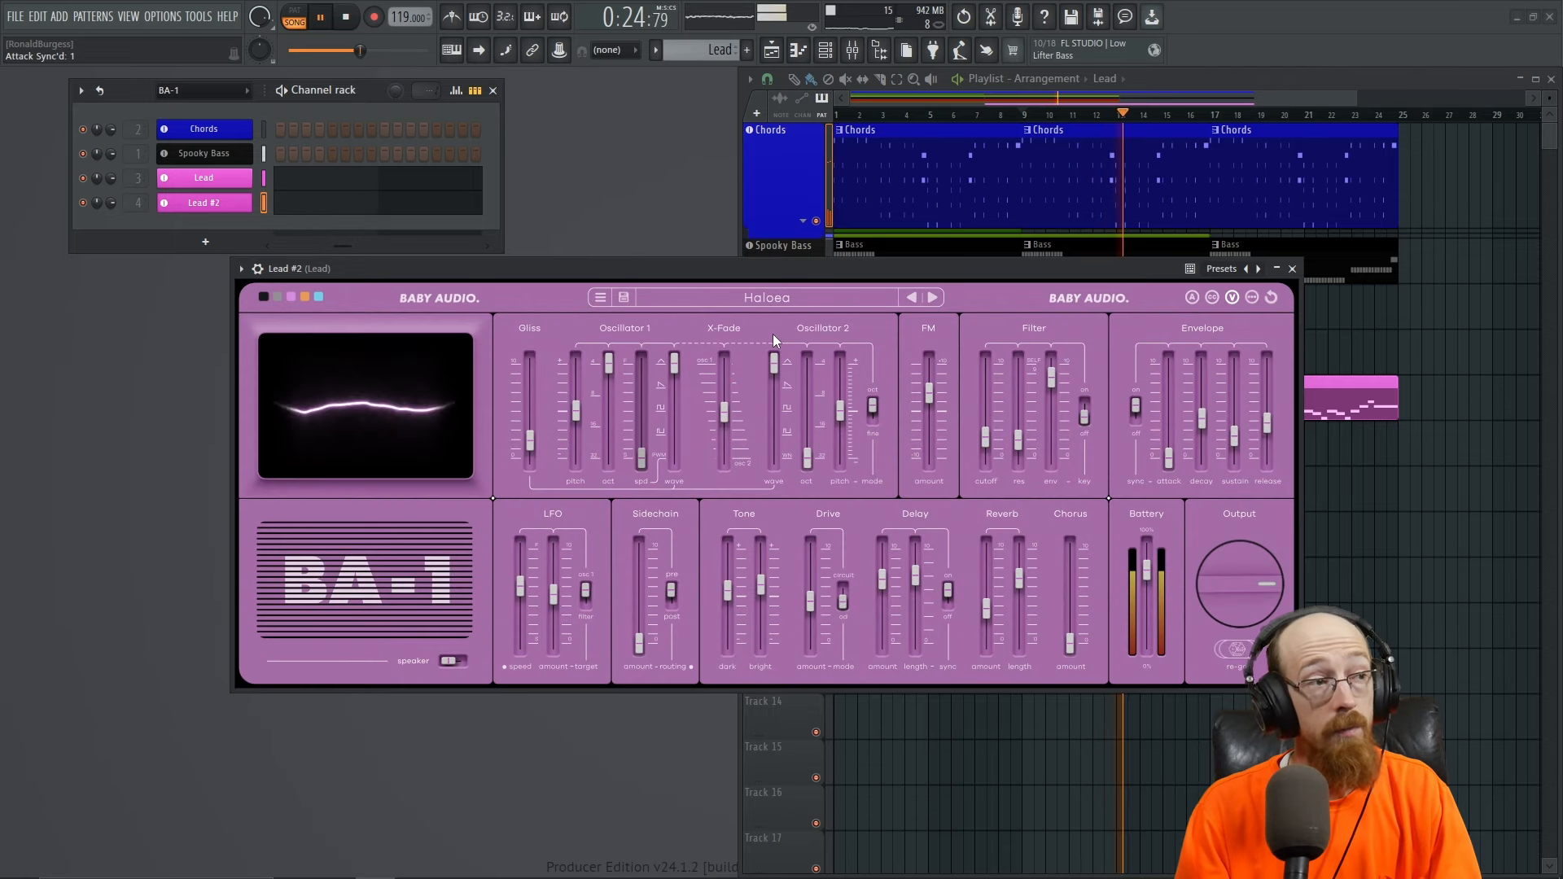
- Set the filter cutoff of the Lead #2 synth to 21, close the synth and stop playback
drag(513, 272, 480, 298)
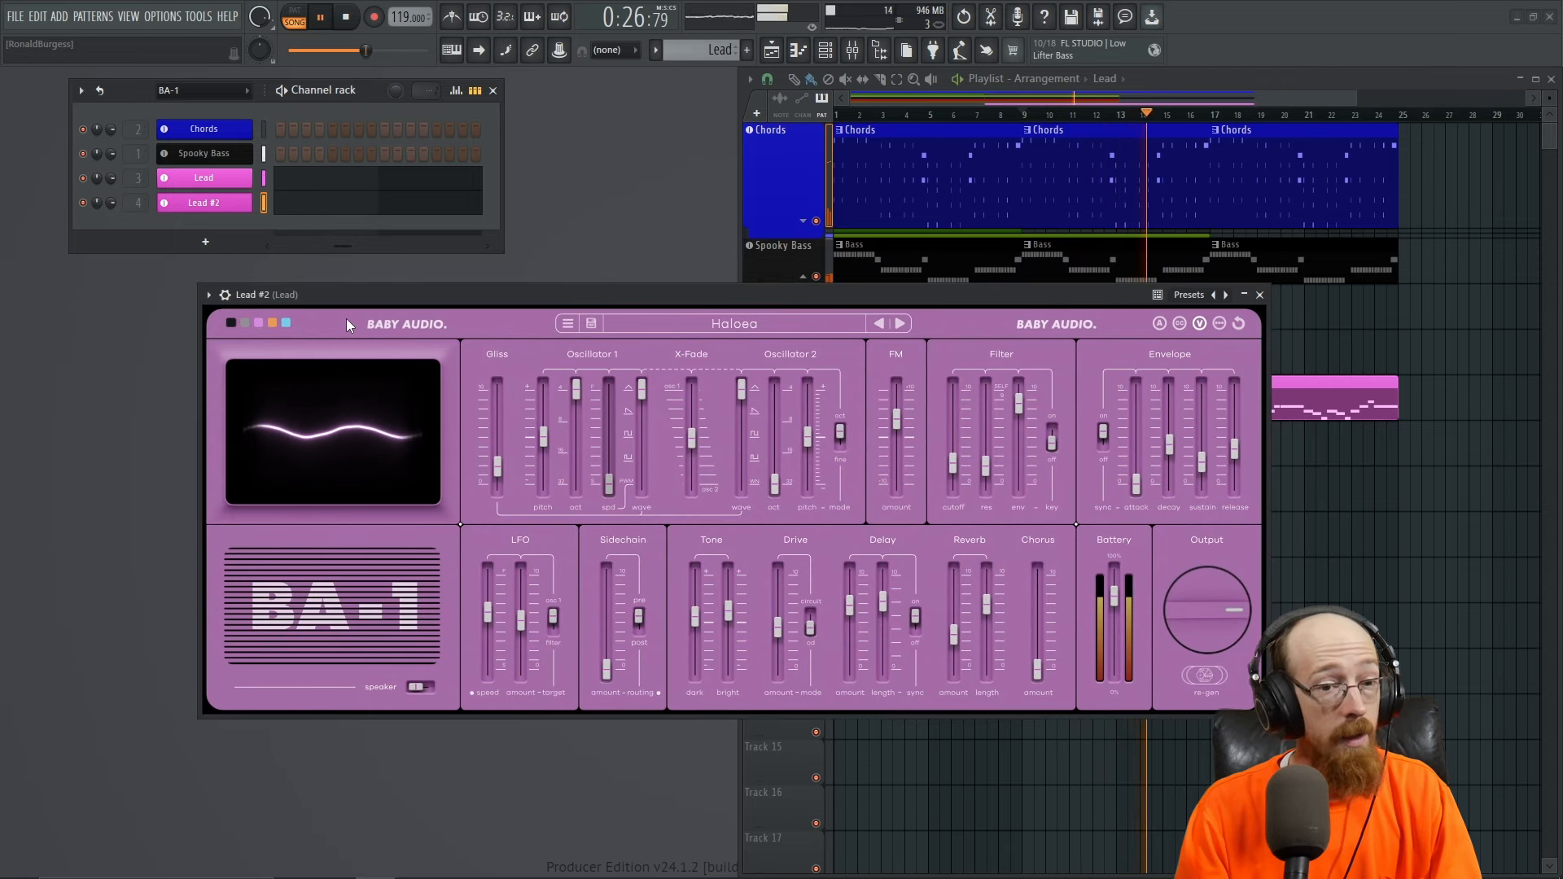
drag(953, 462, 955, 510)
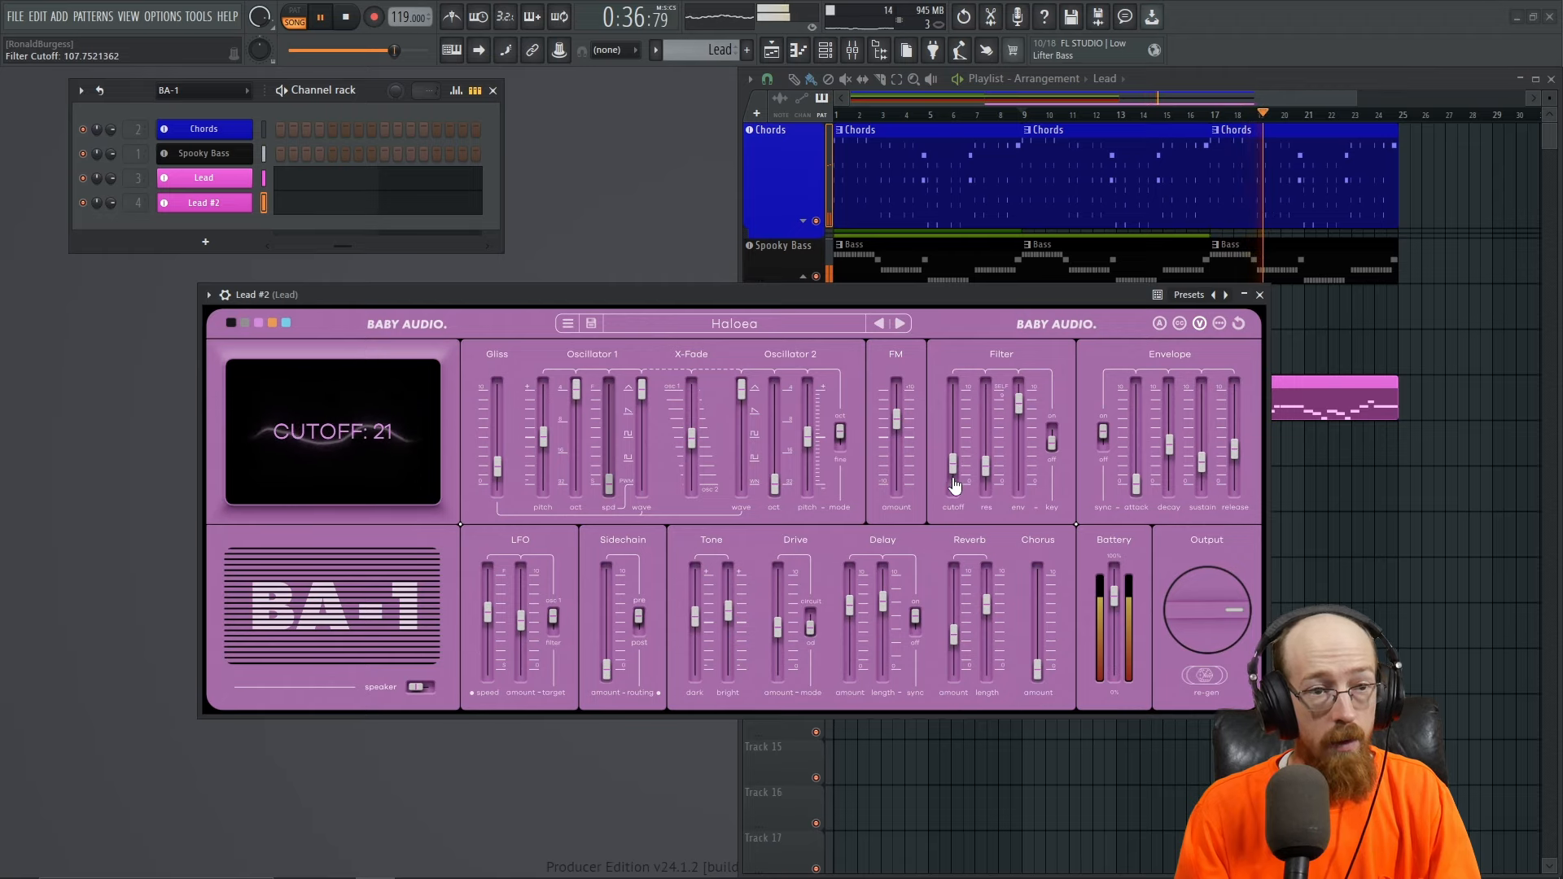
click(1259, 296)
key(space)
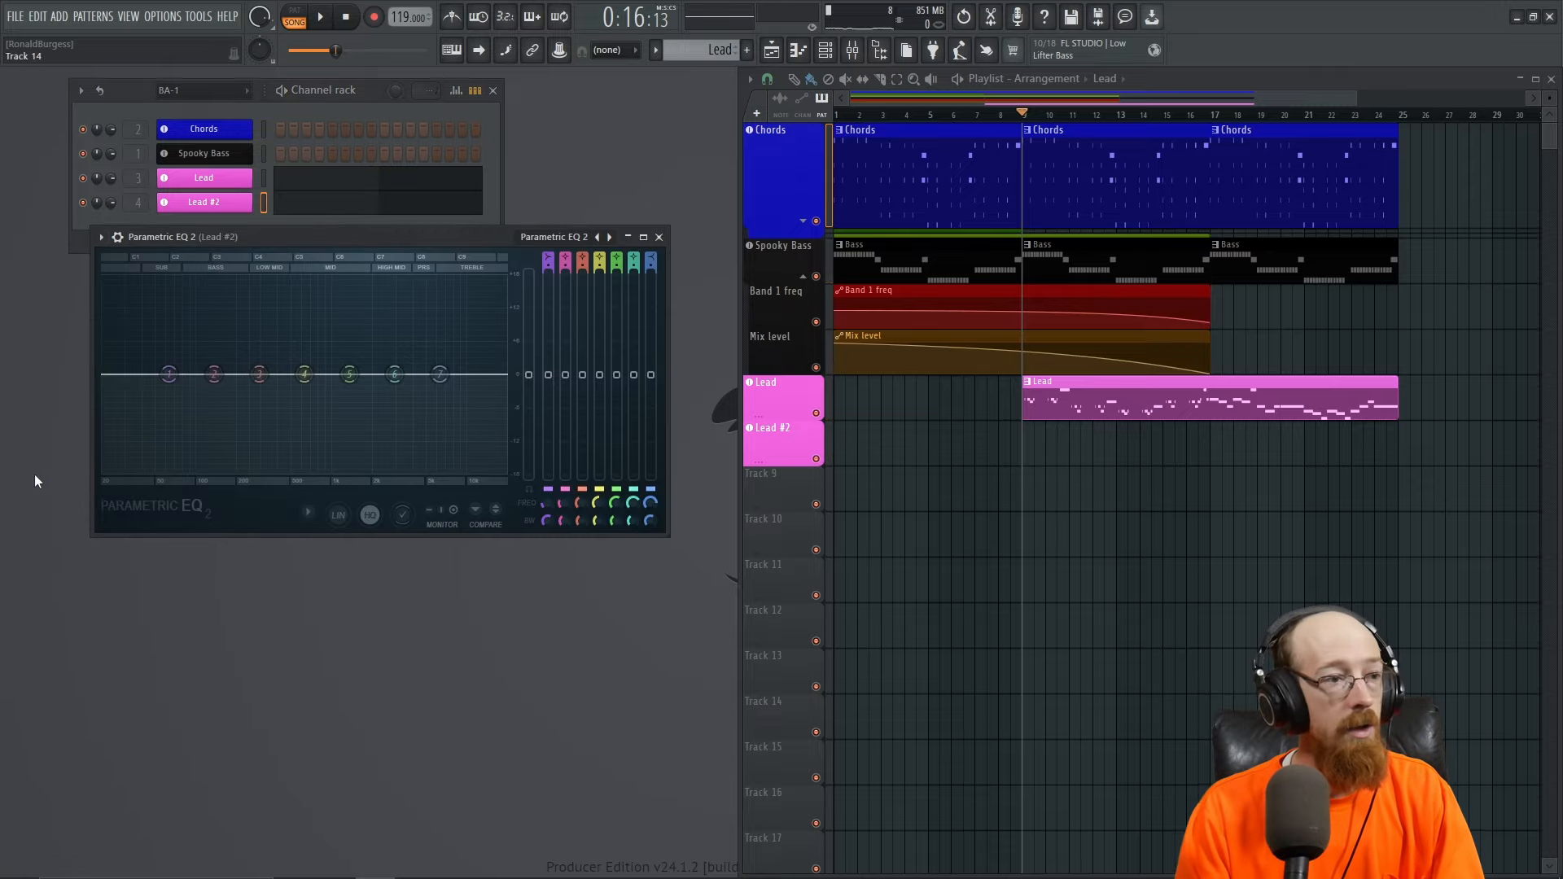
- In Lead #2's Parametric EQ 2, lower band 7, raise band 3's frequency and set band 1 to -16 dB at 294 Hz
drag(320, 241, 371, 288)
key(space)
drag(490, 422, 479, 497)
drag(309, 421, 414, 422)
drag(218, 420, 309, 510)
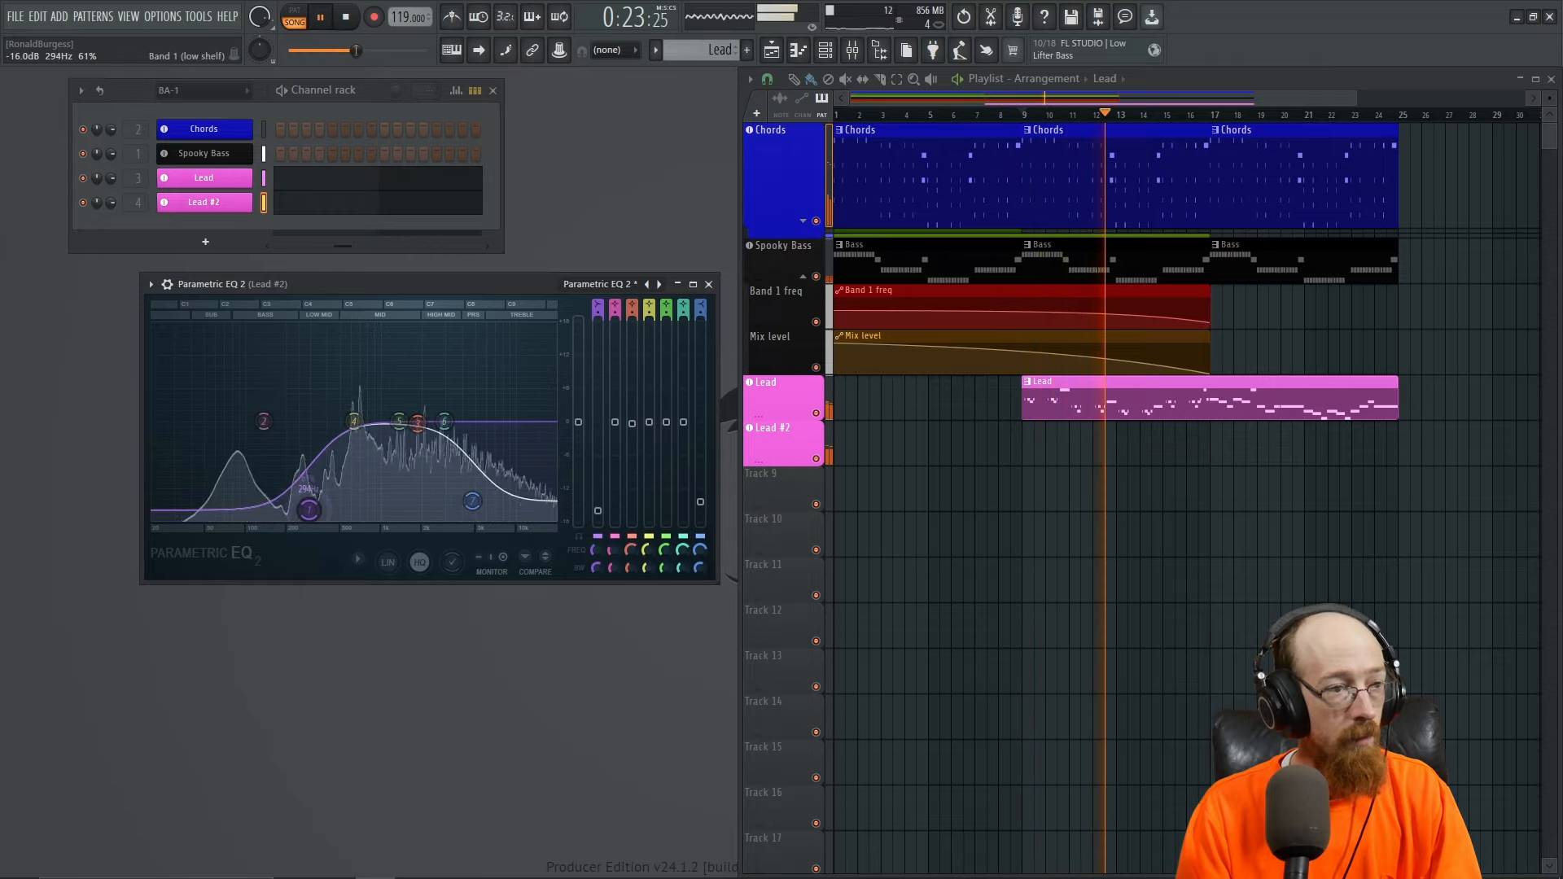
click(708, 284)
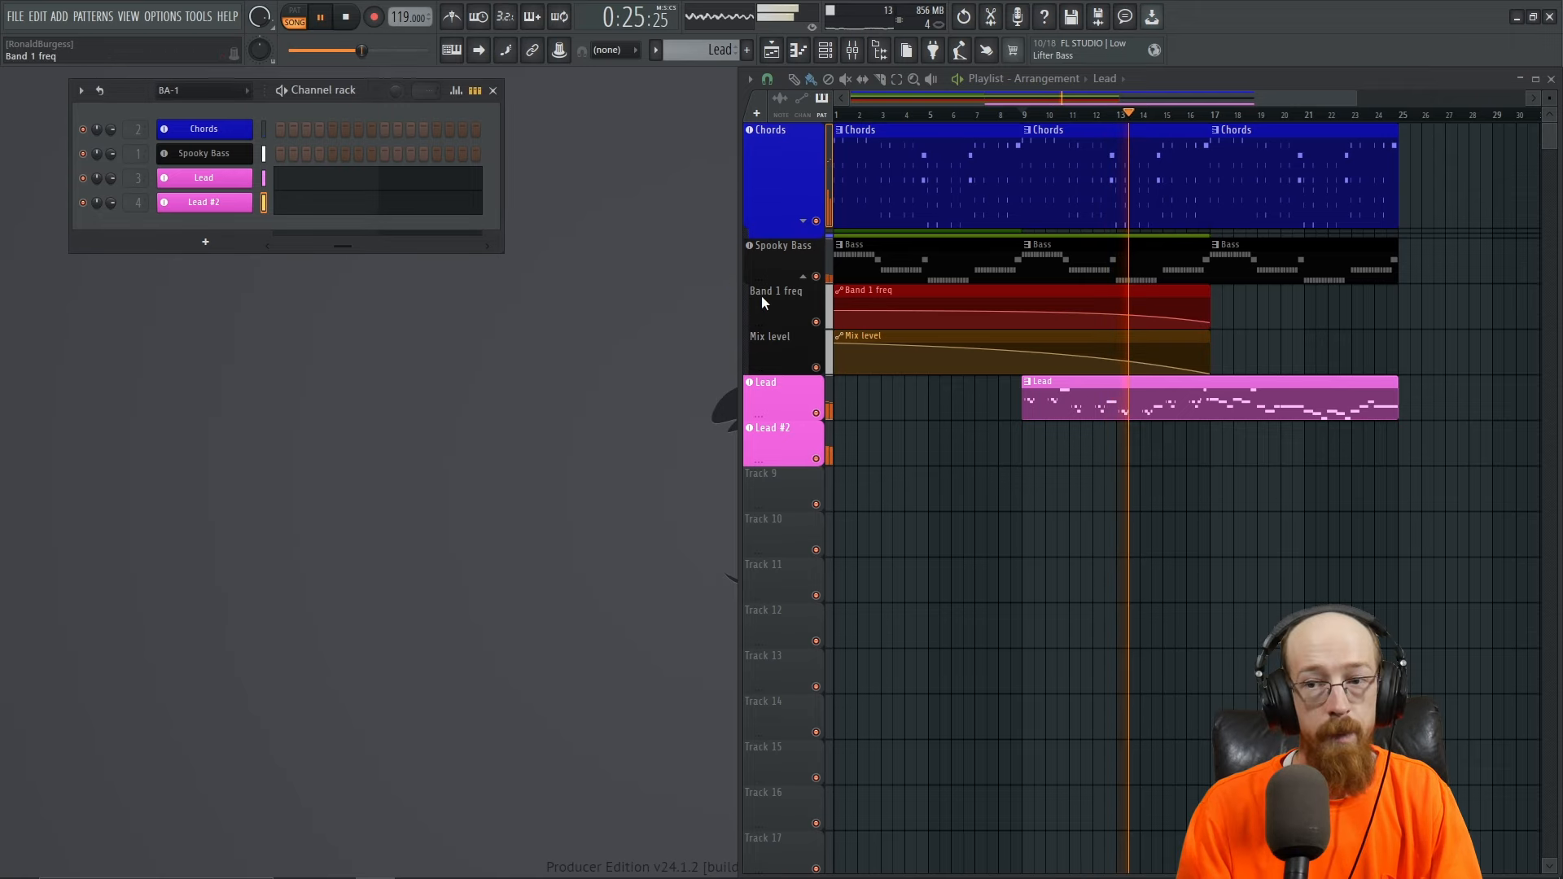
key(space)
- In the mixer, rename Insert 5 to Lead Buss and colour it with the deep pink saved swatch
key(F9)
drag(482, 228, 695, 228)
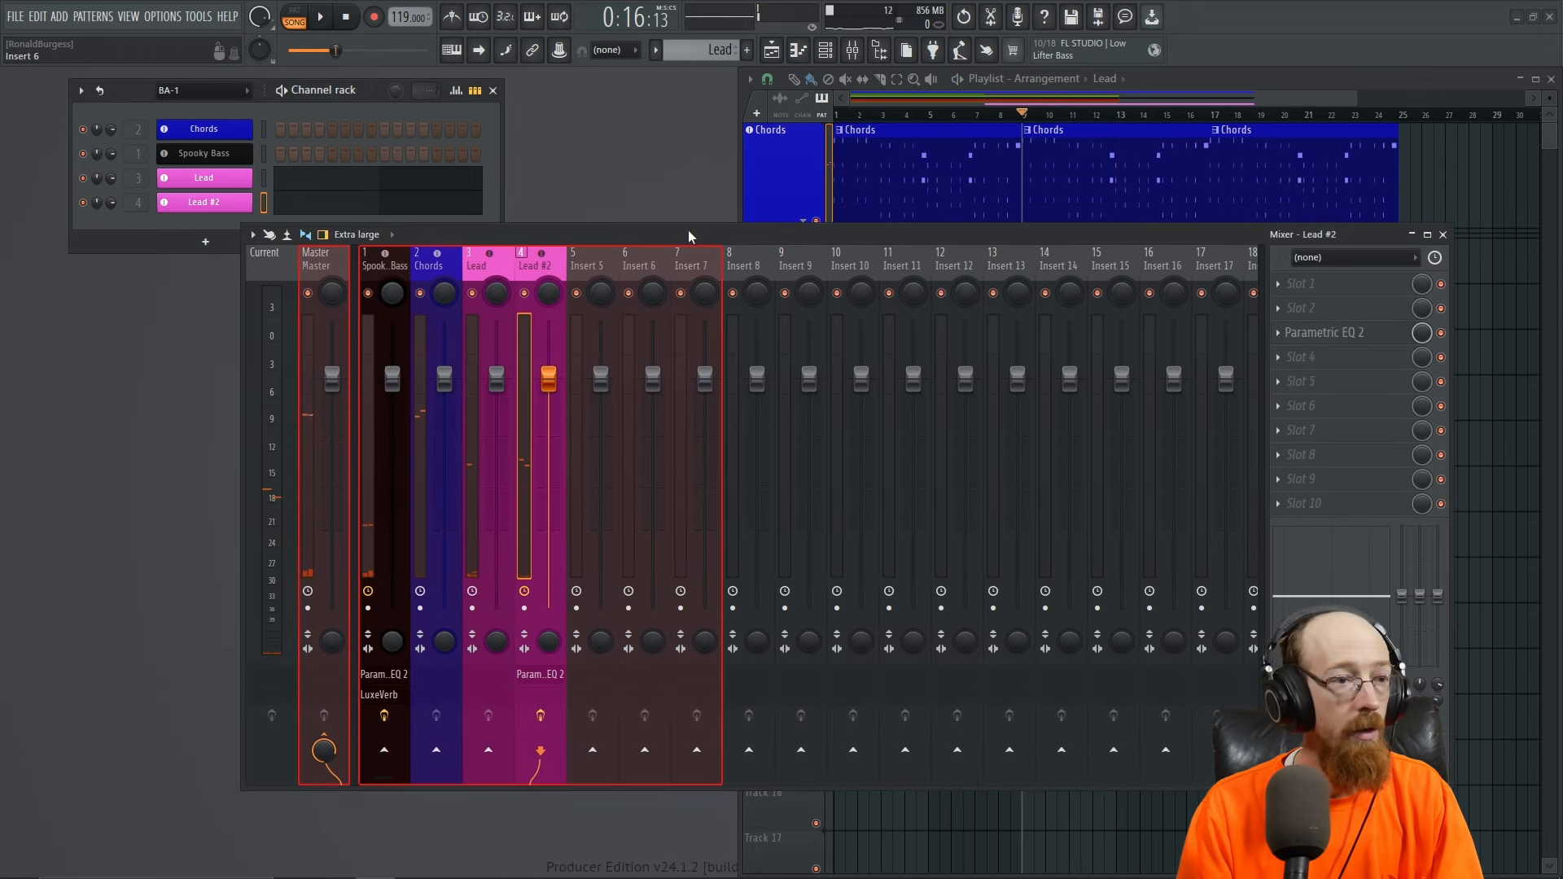
double_click(594, 269)
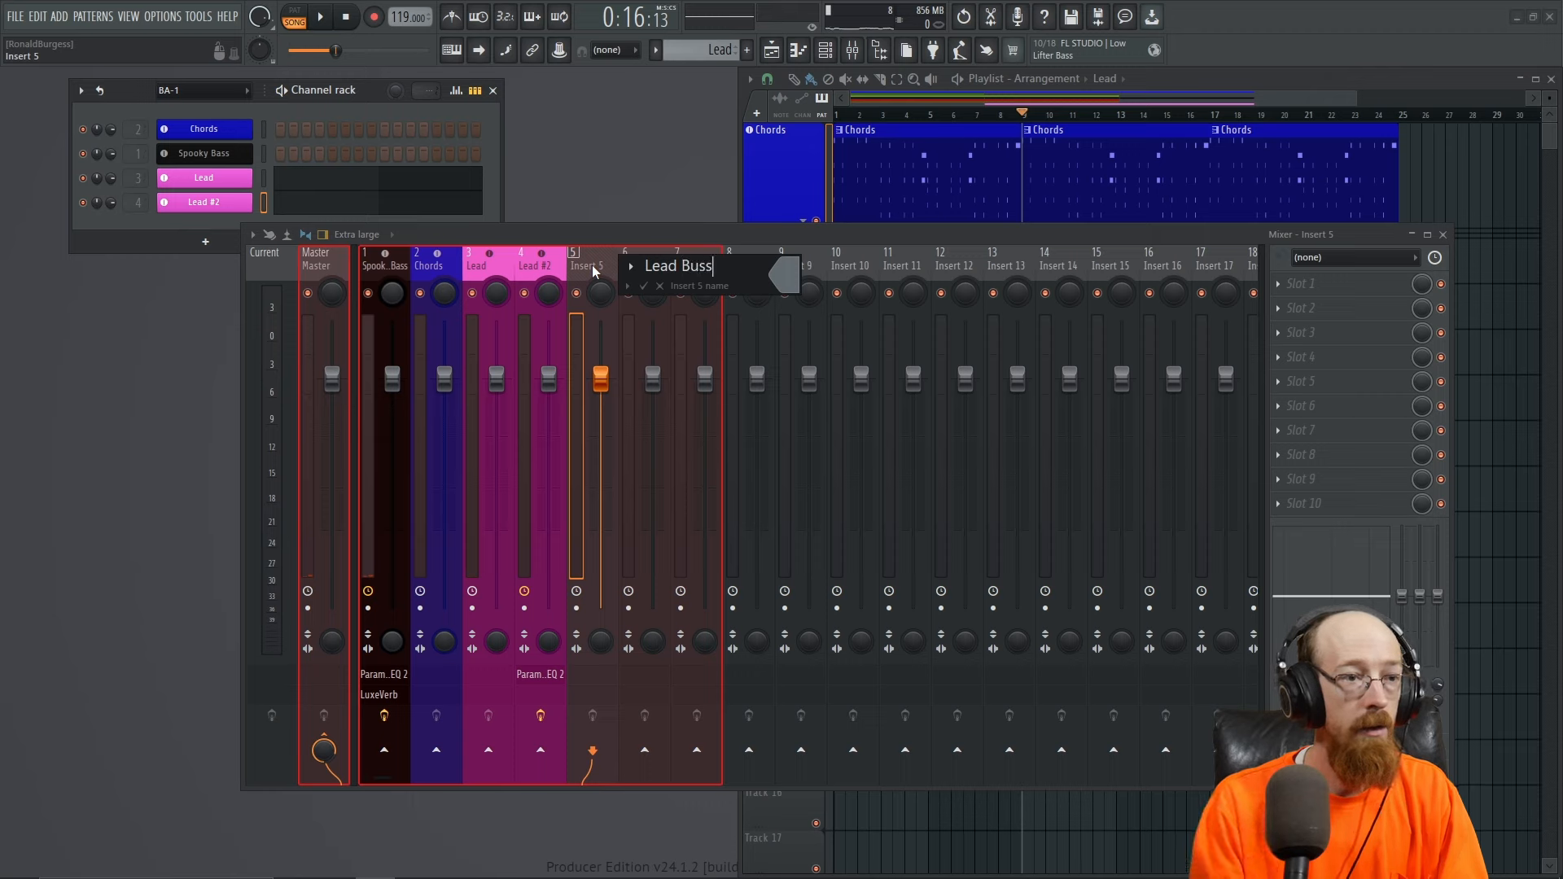
text(Lead Buss)
click(801, 276)
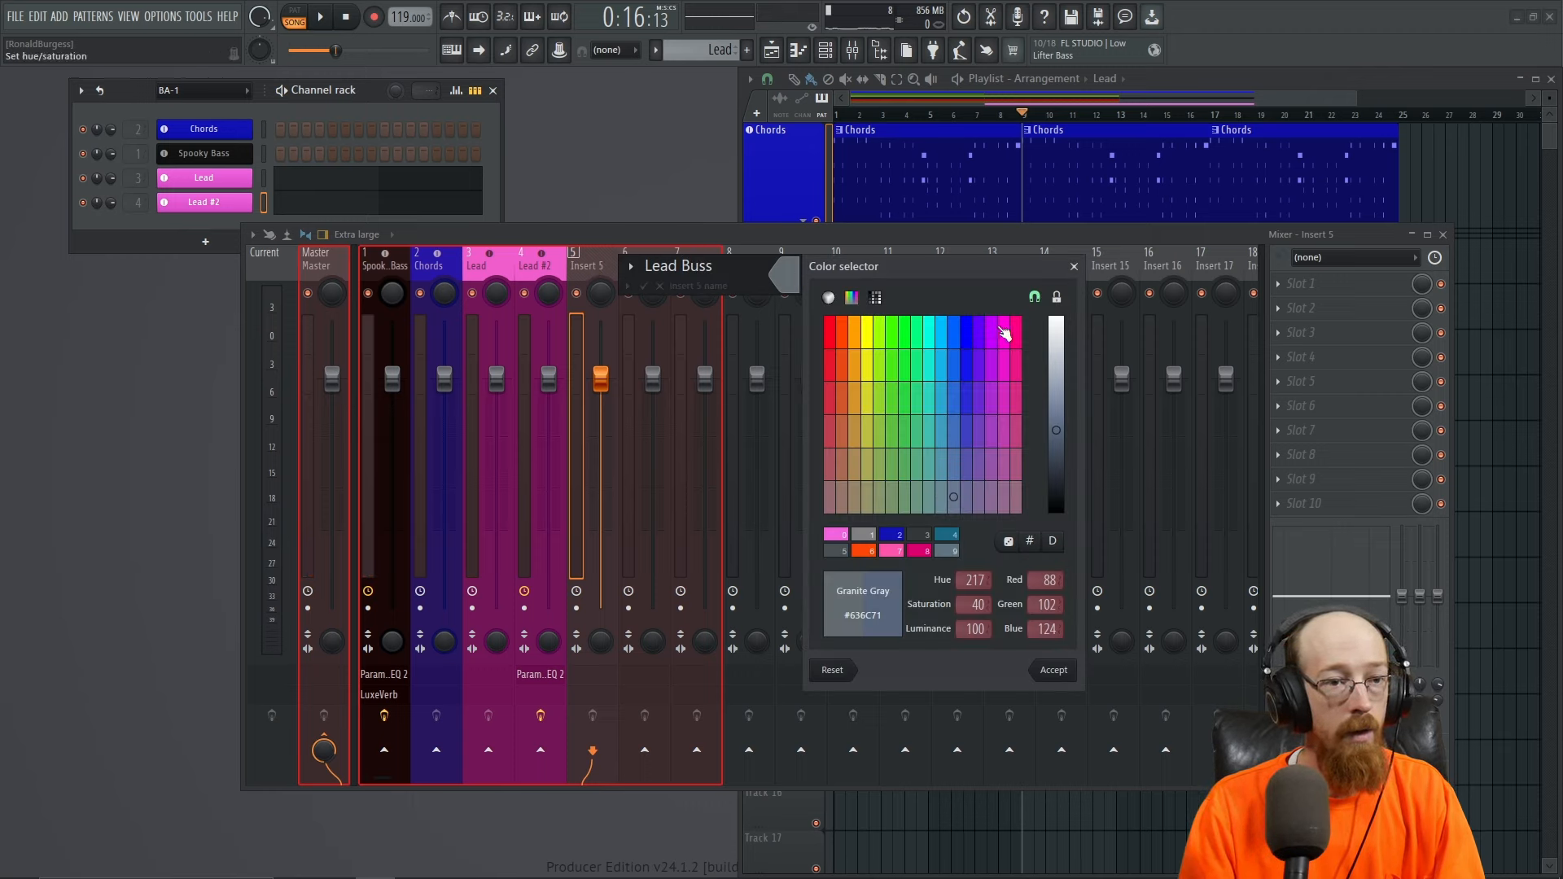
click(893, 551)
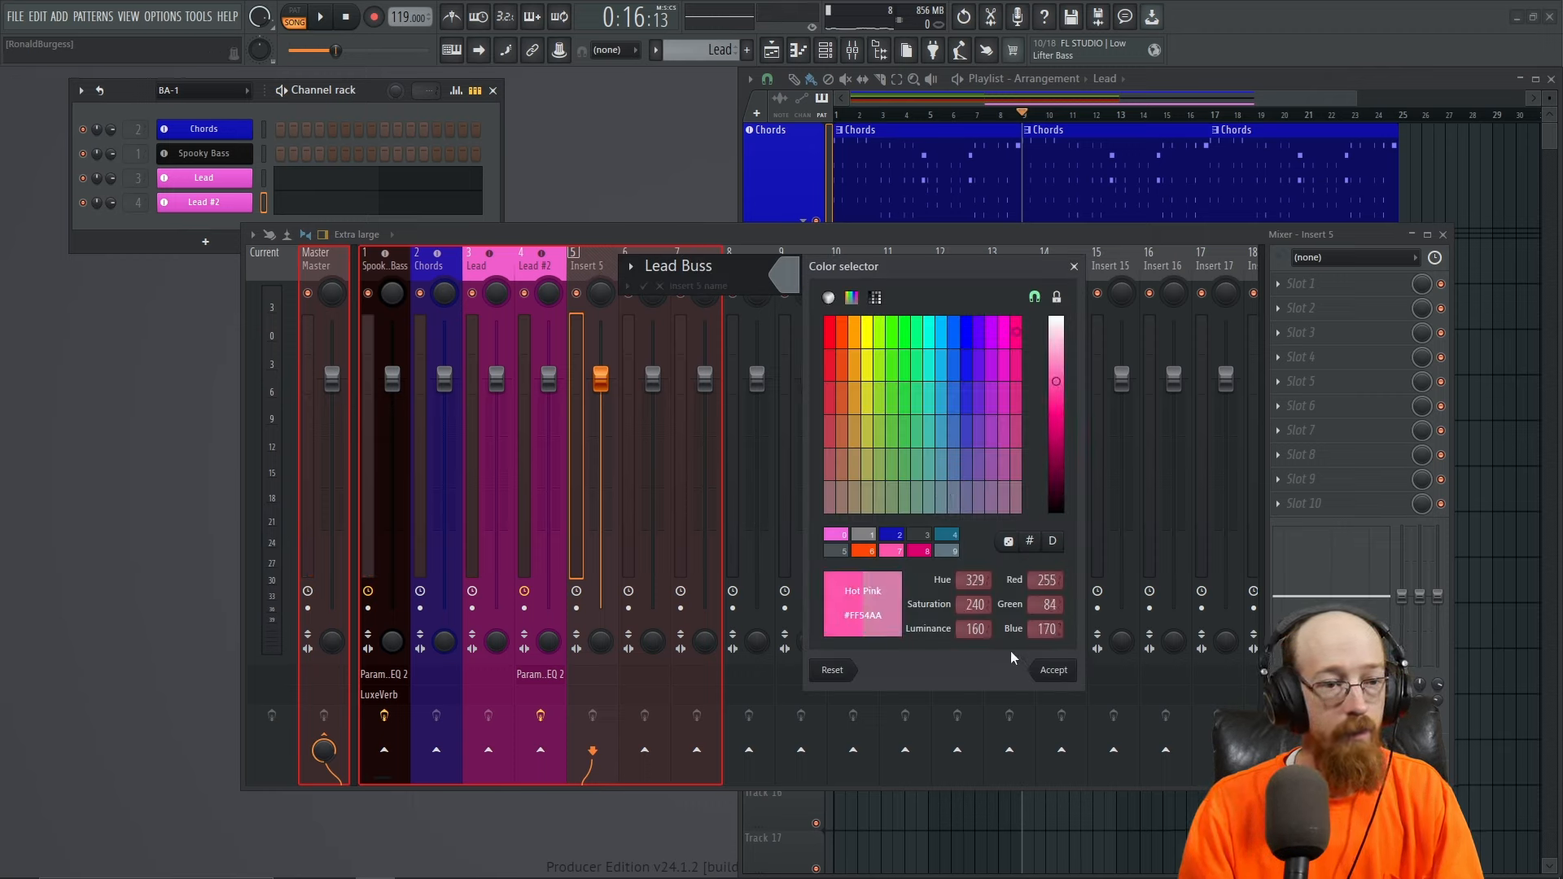
click(925, 552)
click(1053, 674)
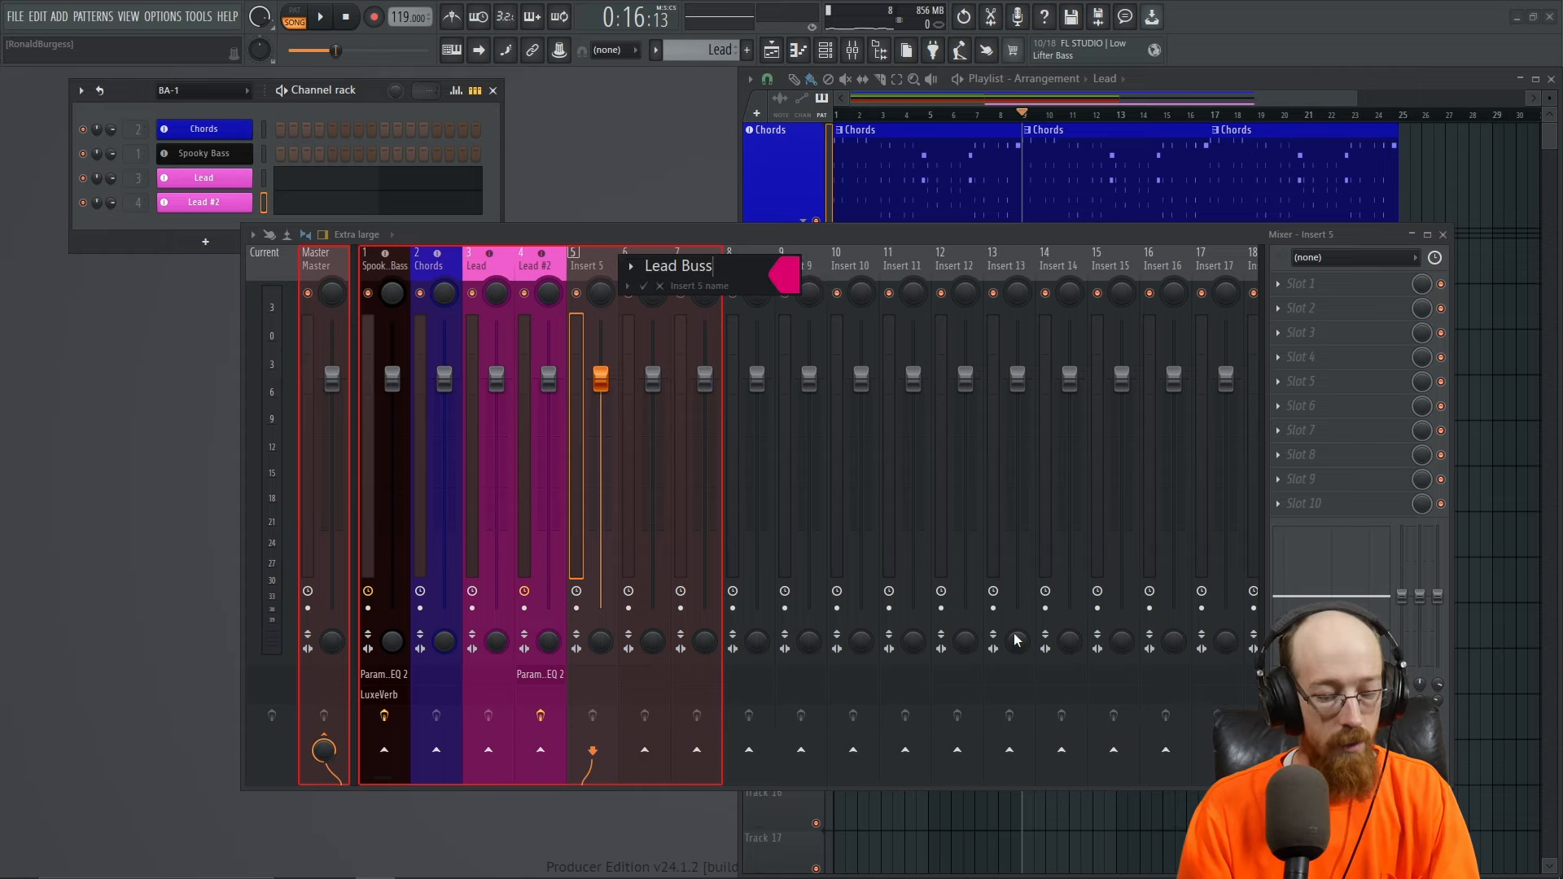
key(Return)
- Route the Lead and Lead #2 mixer tracks into the Lead Buss track instead of the master
drag(476, 279, 518, 274)
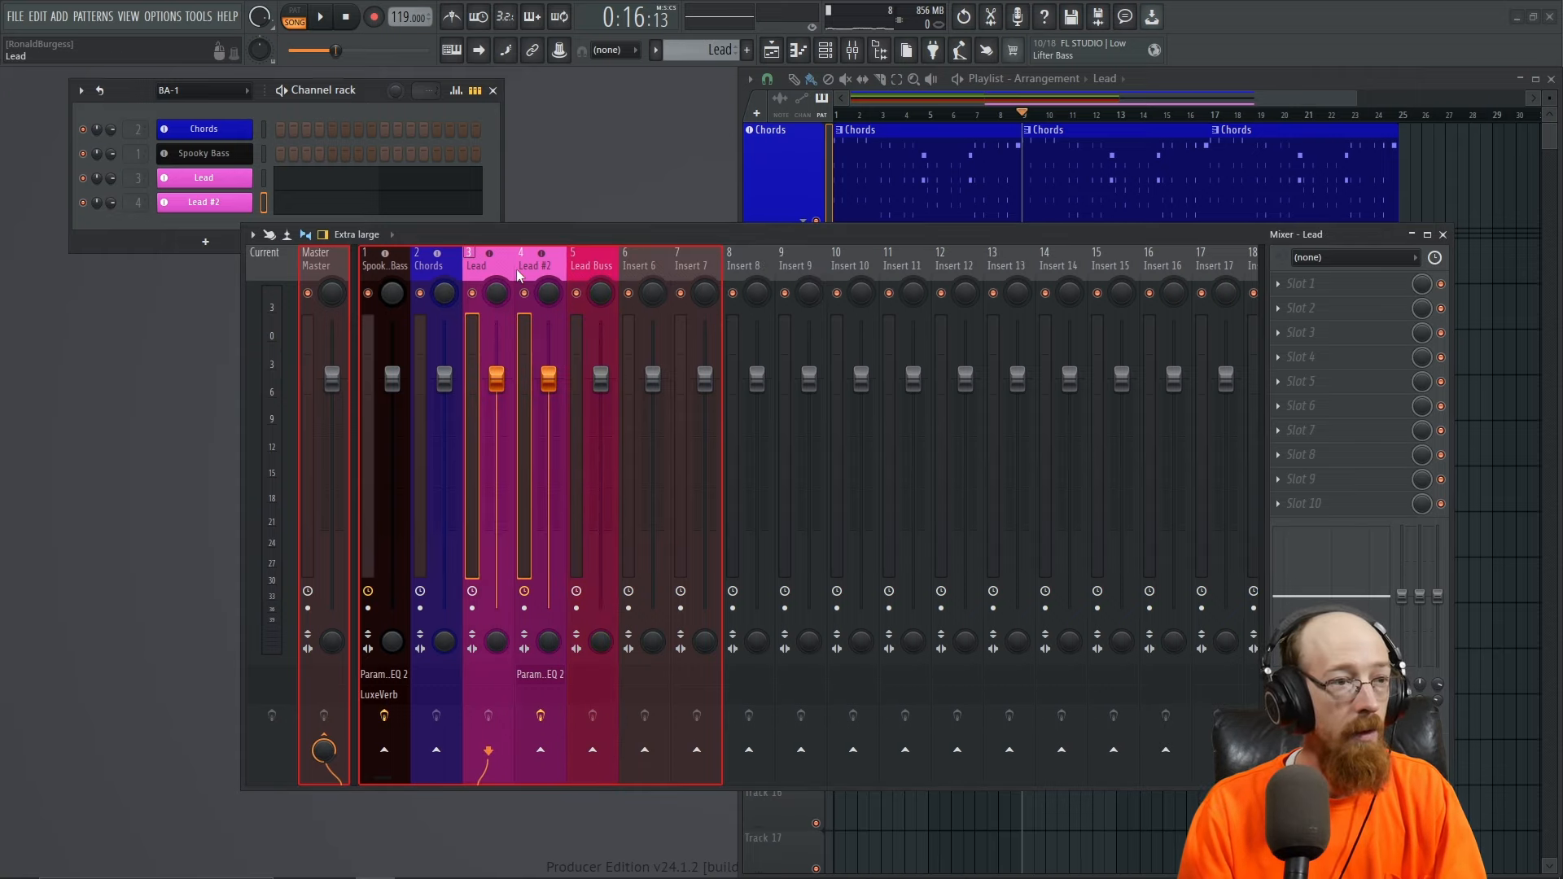
click(588, 279)
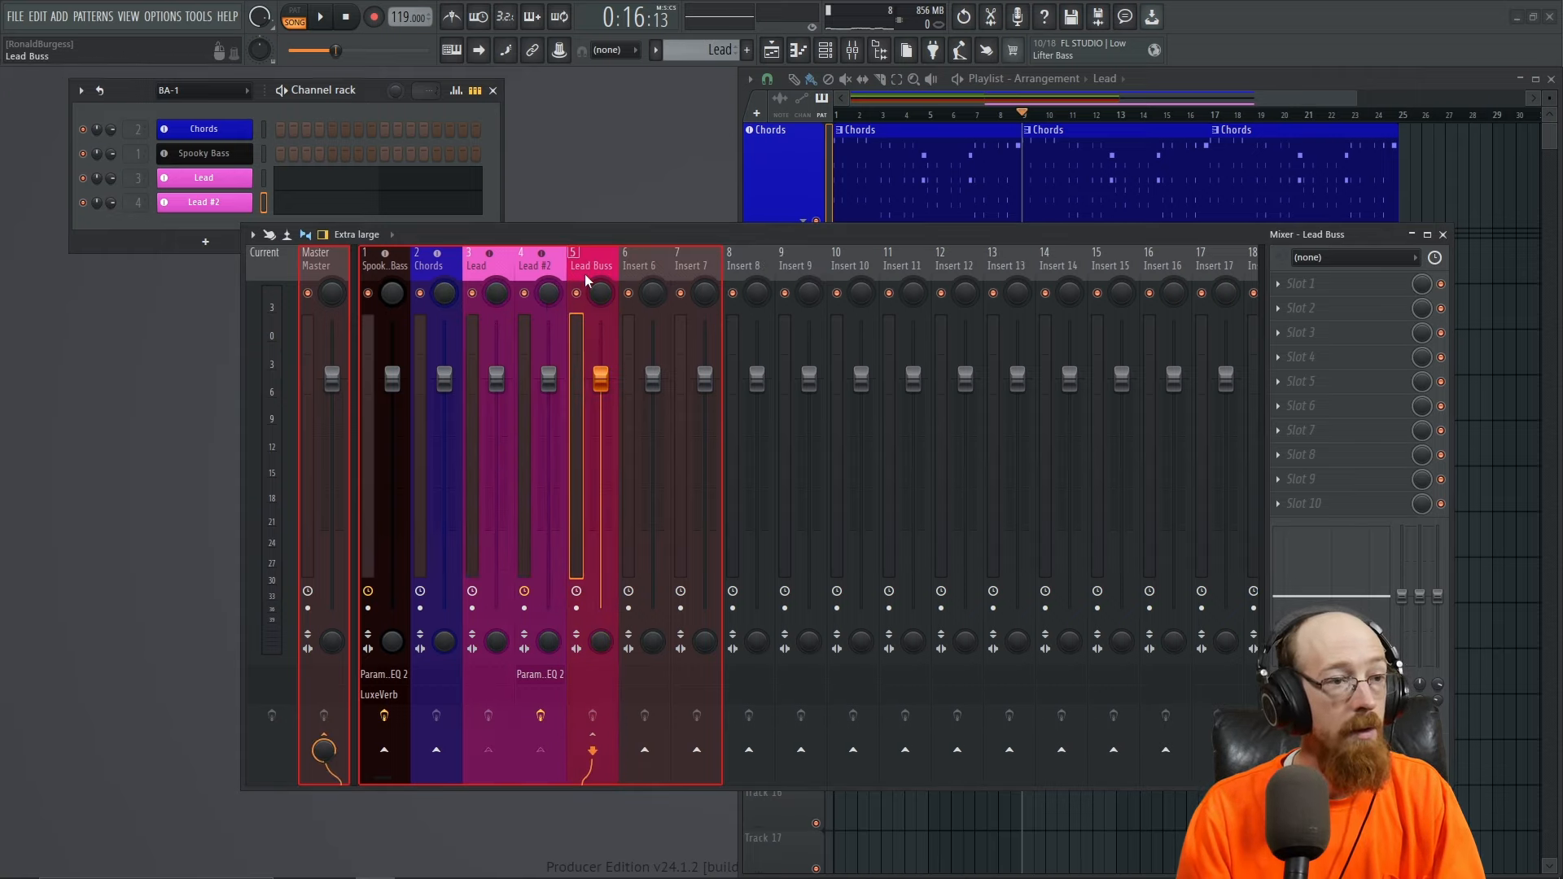
- Load LuxeVerb into slot 2 of Lead Buss and adjust its reverb decay slightly during playback
click(1322, 310)
text(lux)
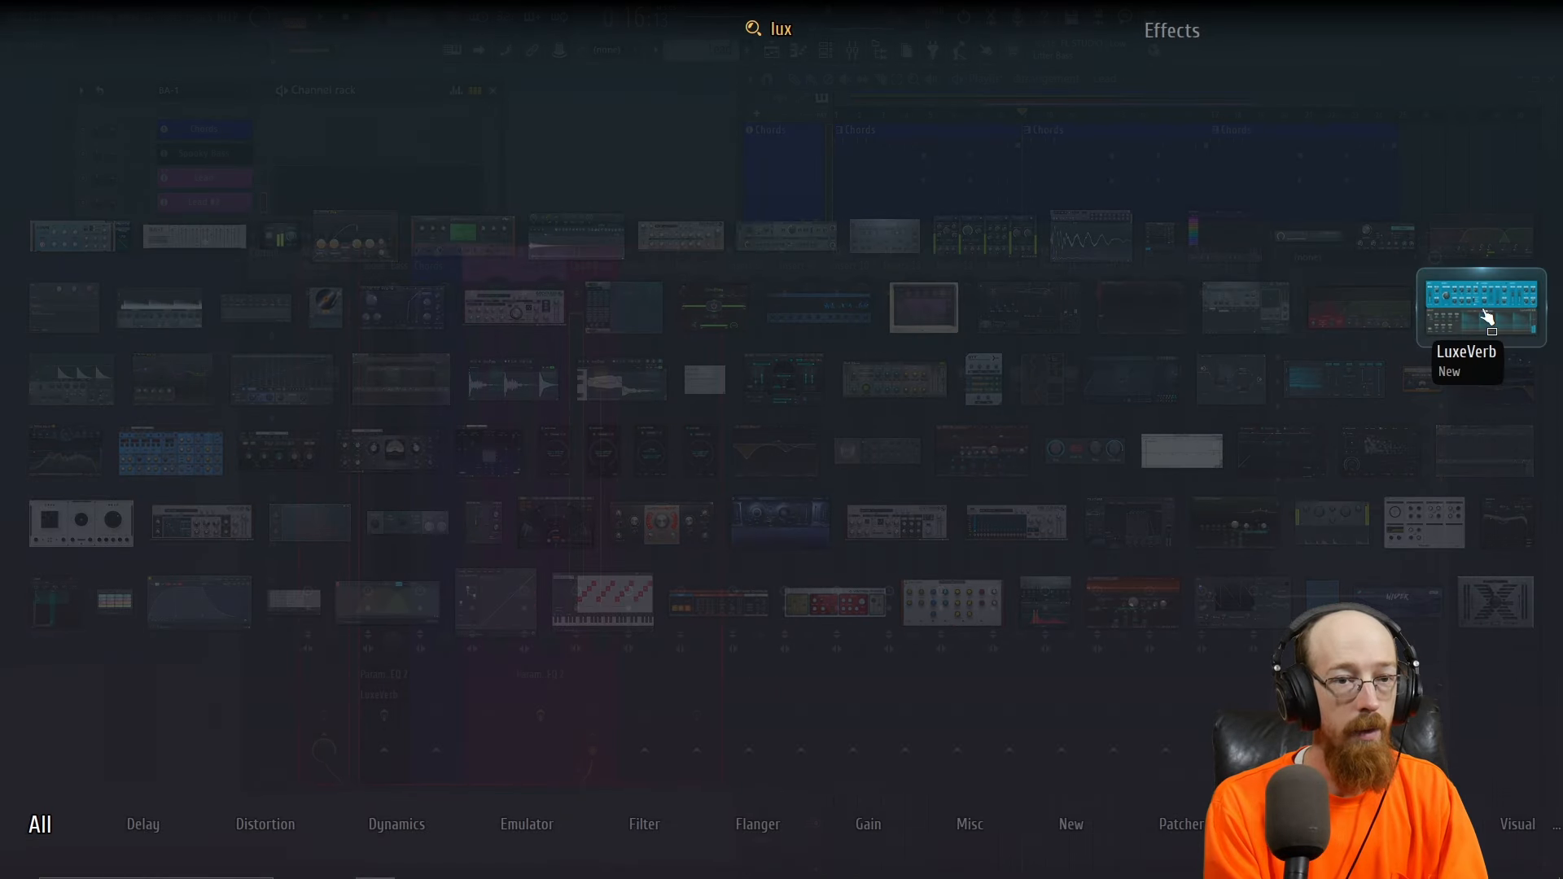
click(1487, 315)
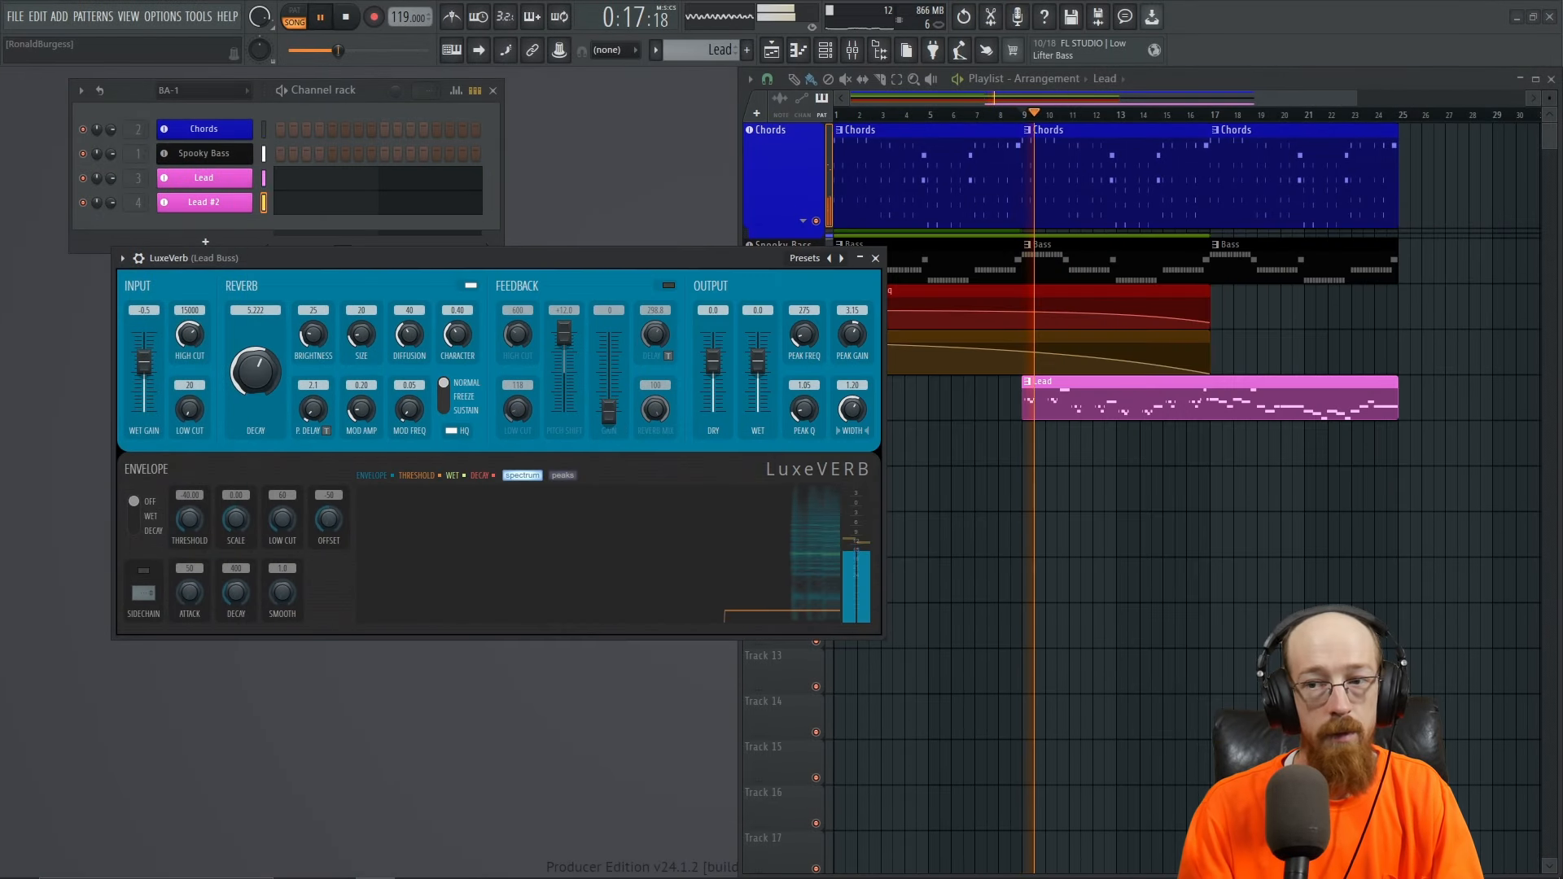
mouse_move(252, 376)
mouse_down()
mouse_move(252, 444)
mouse_move(255, 384)
mouse_up()
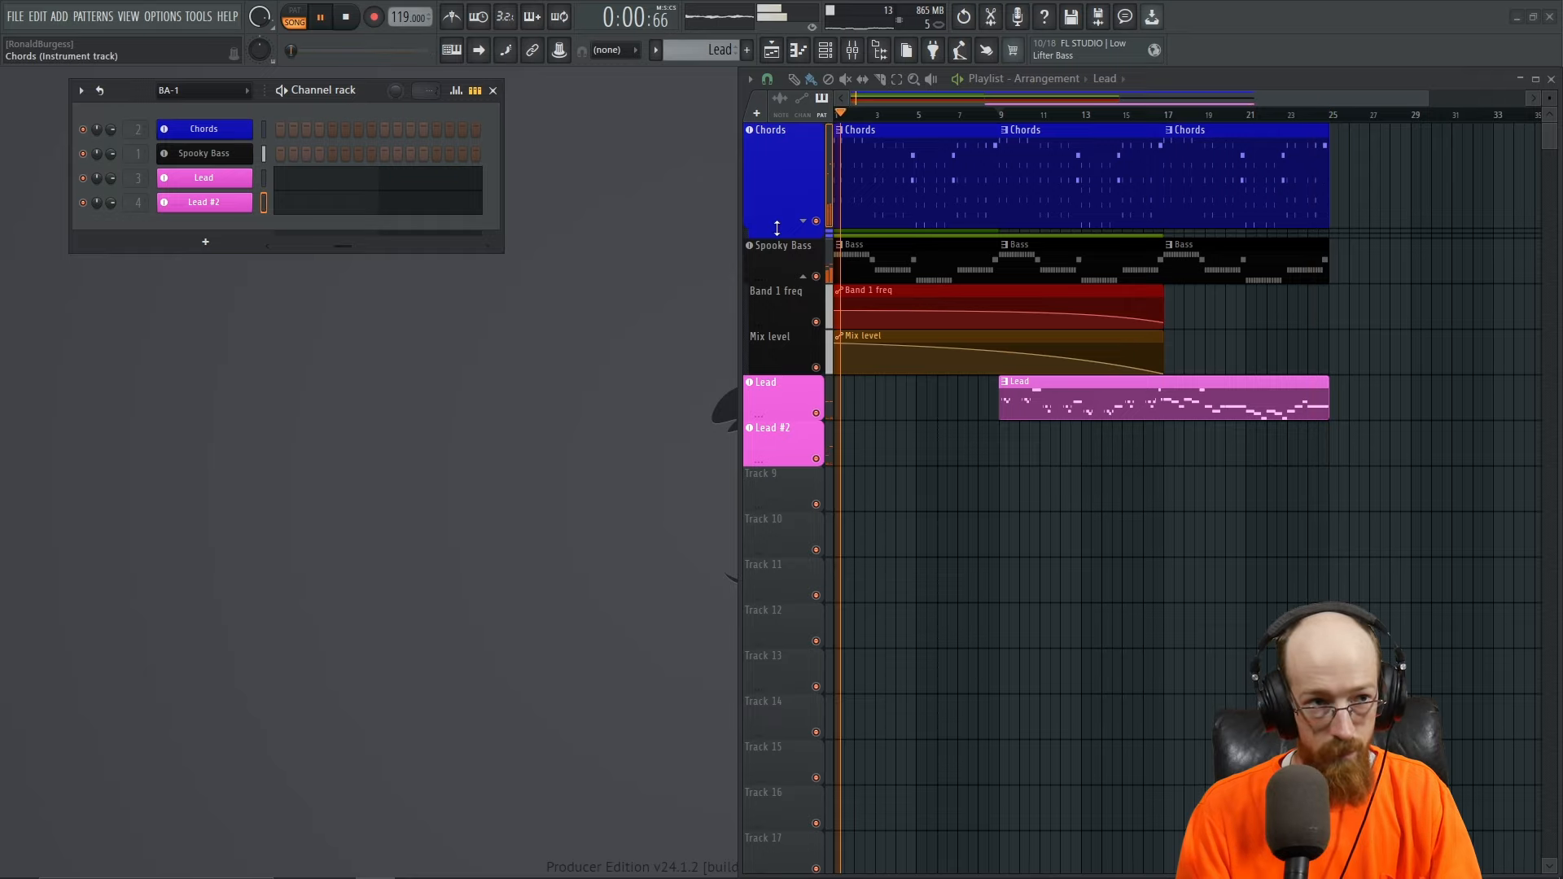
- Stop playback, expand the Chords automation tracks, extend the Delay Amount clip to bar 25 and raise its end point to 86%
click(803, 220)
key(space)
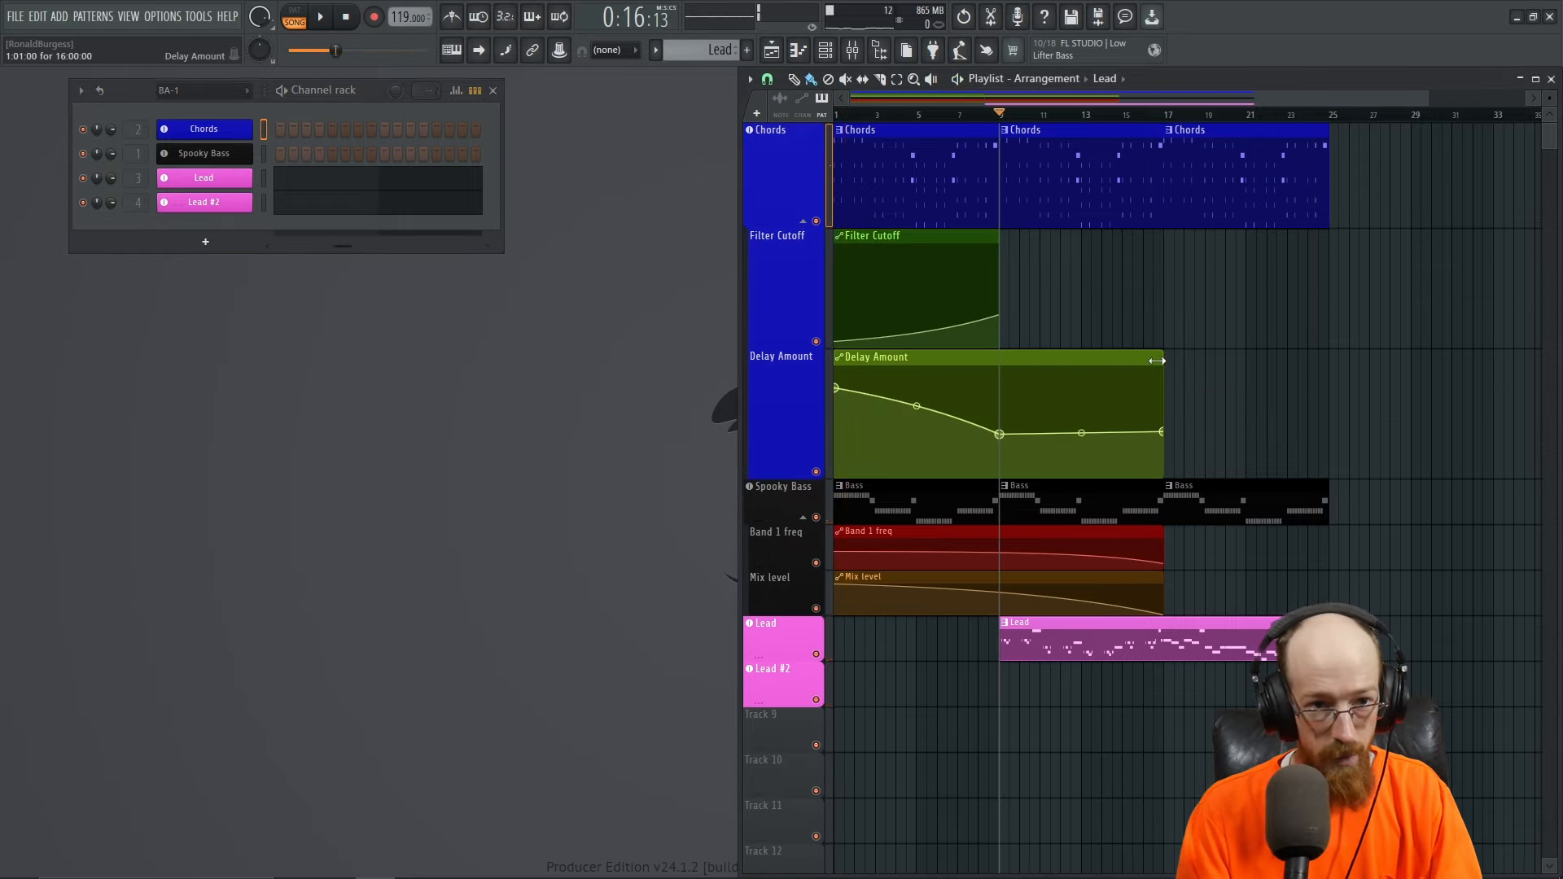
drag(1157, 361, 1328, 360)
drag(1326, 431, 1336, 388)
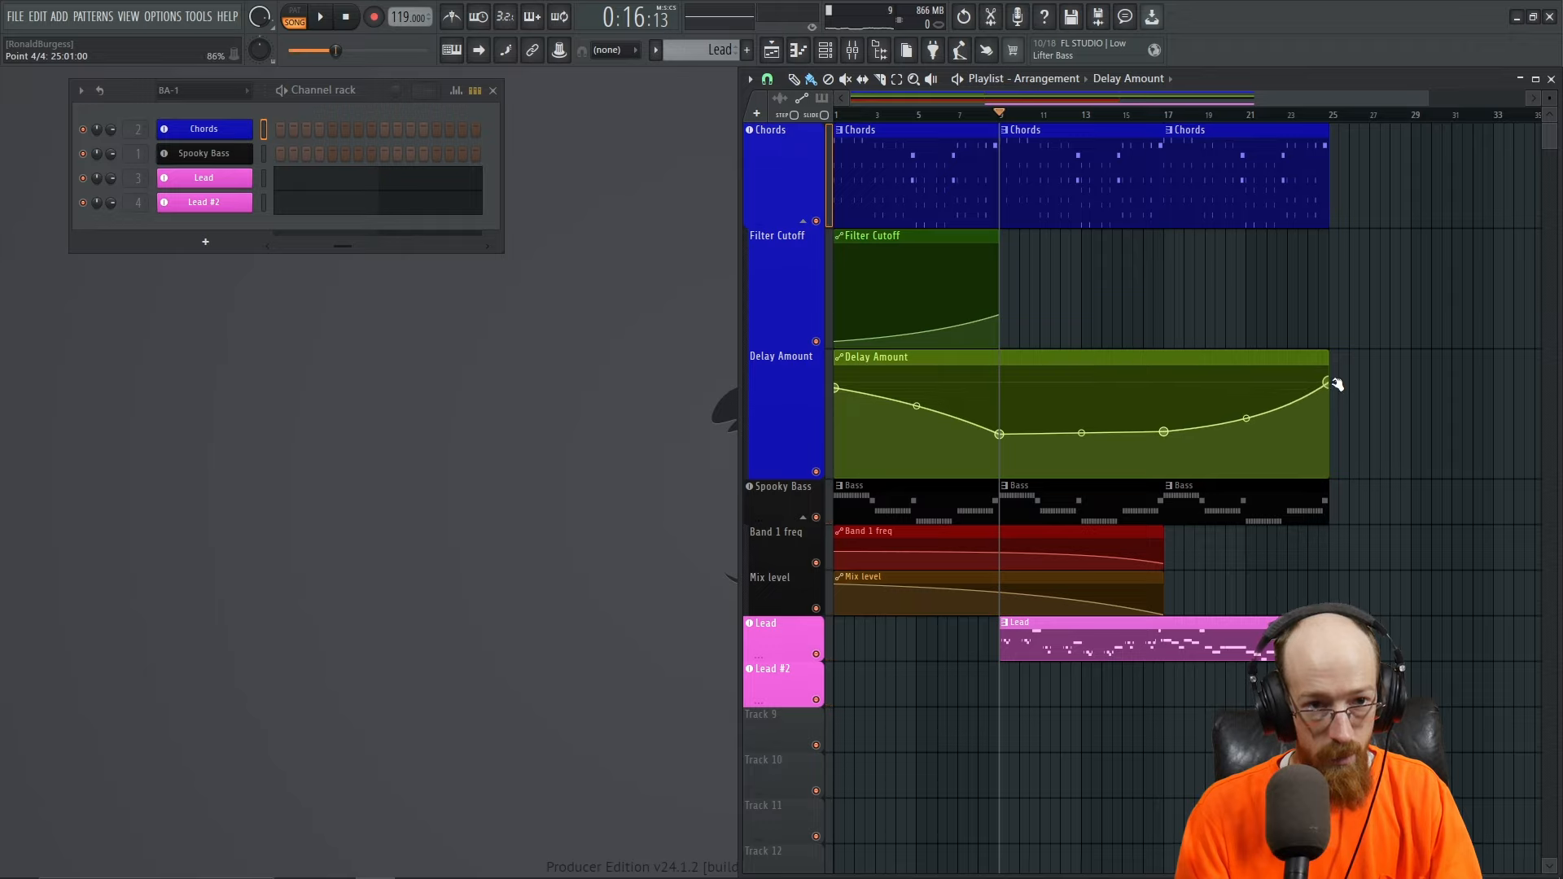
- Extend the Filter Cutoff automation clip to bar 25 and add a low end point there
drag(997, 241, 1303, 237)
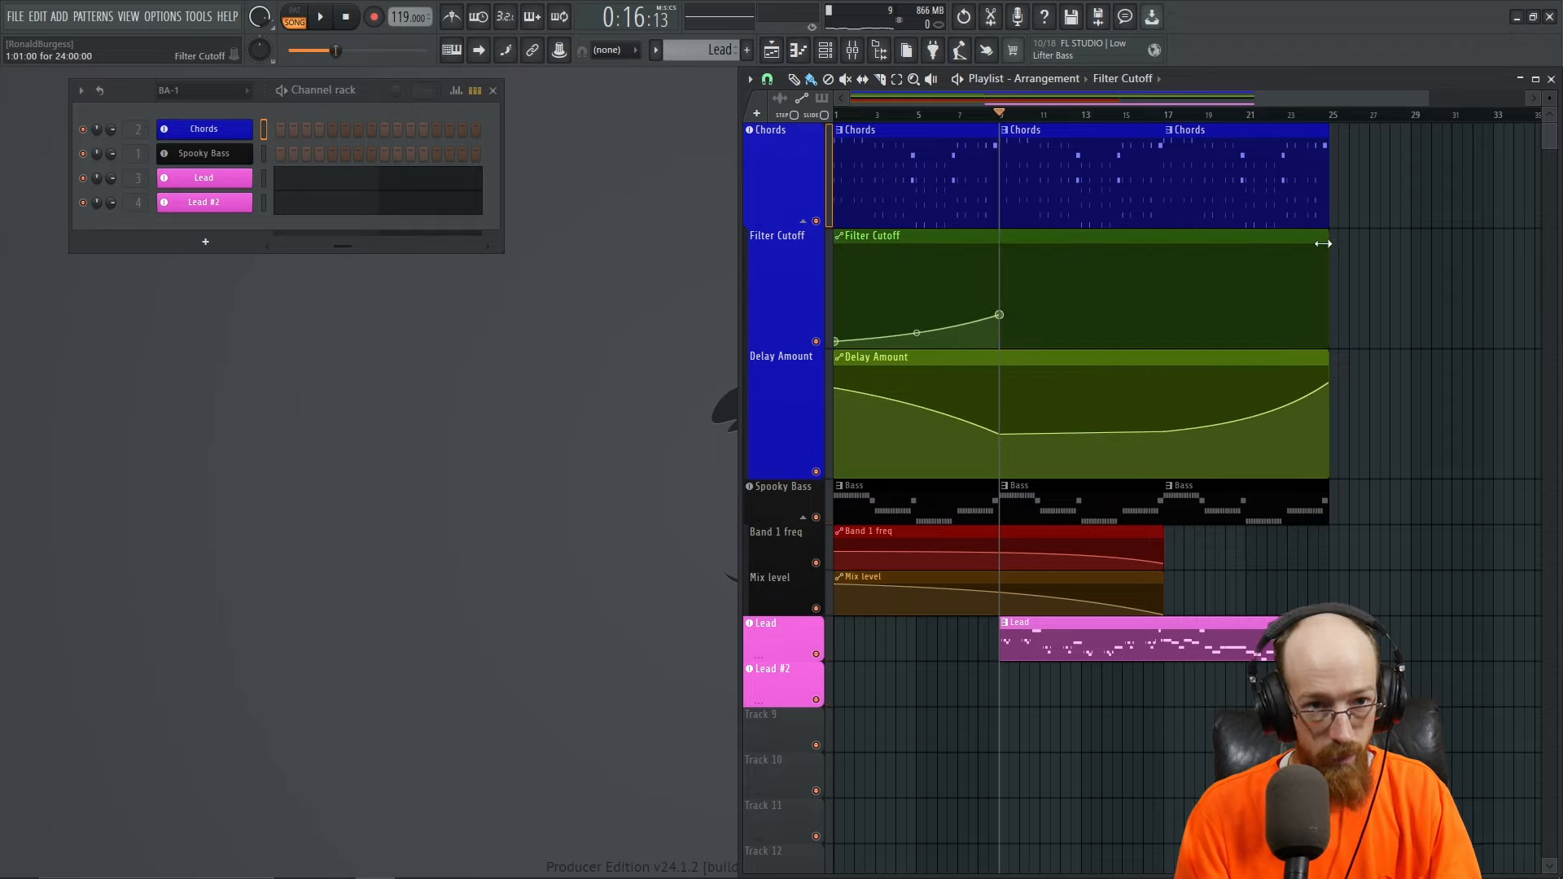
click(1327, 332)
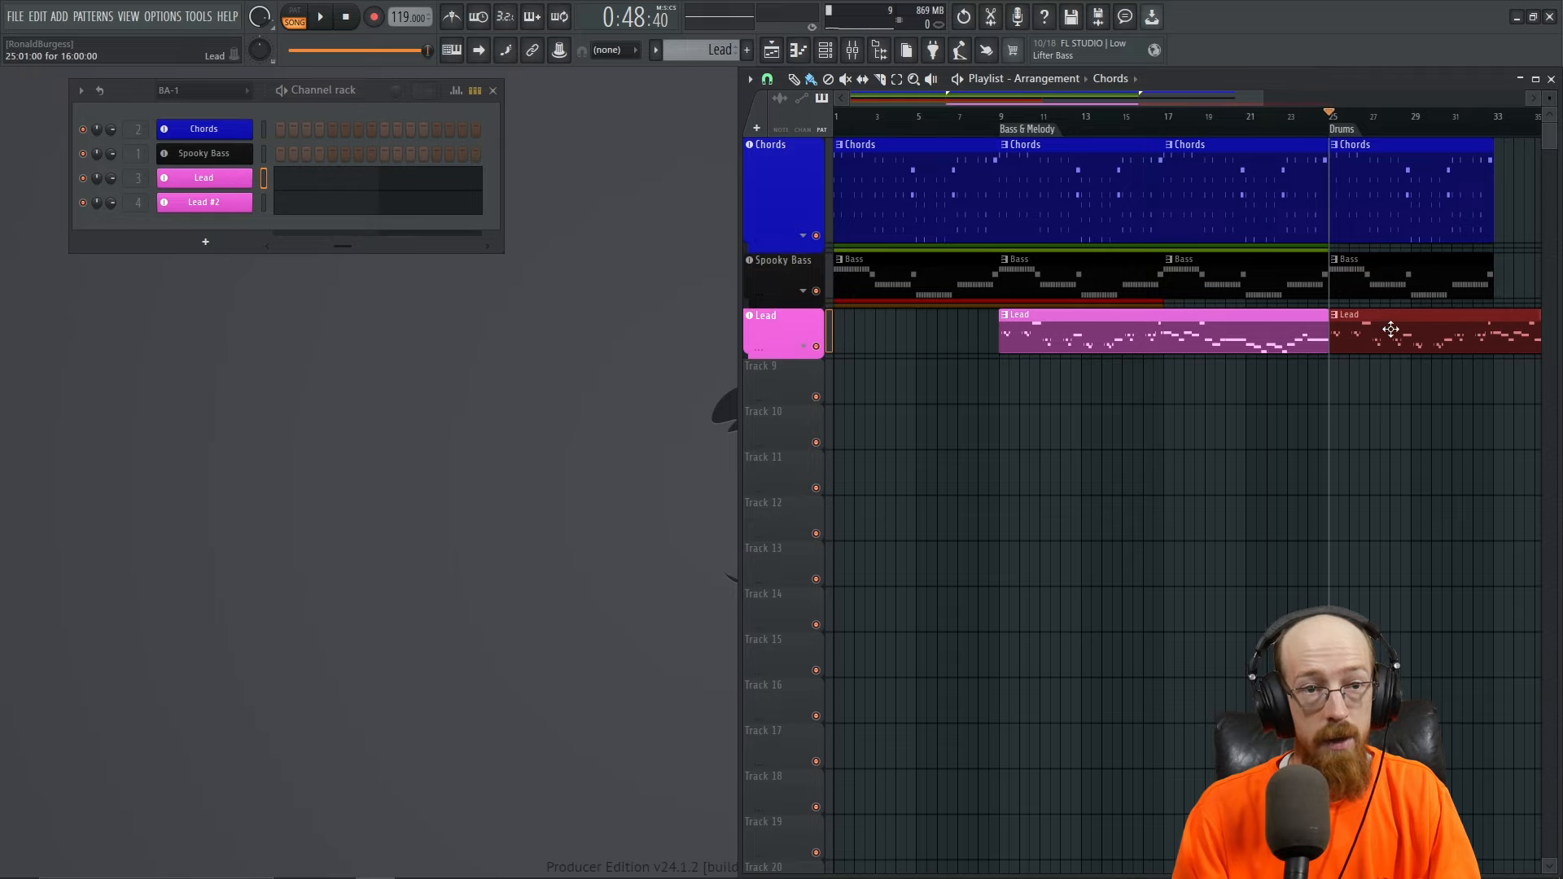
- Make the copied Lead clip at bar 25 in the playlist a unique pattern
scroll(1351, 394, right, 3)
right_click(1211, 317)
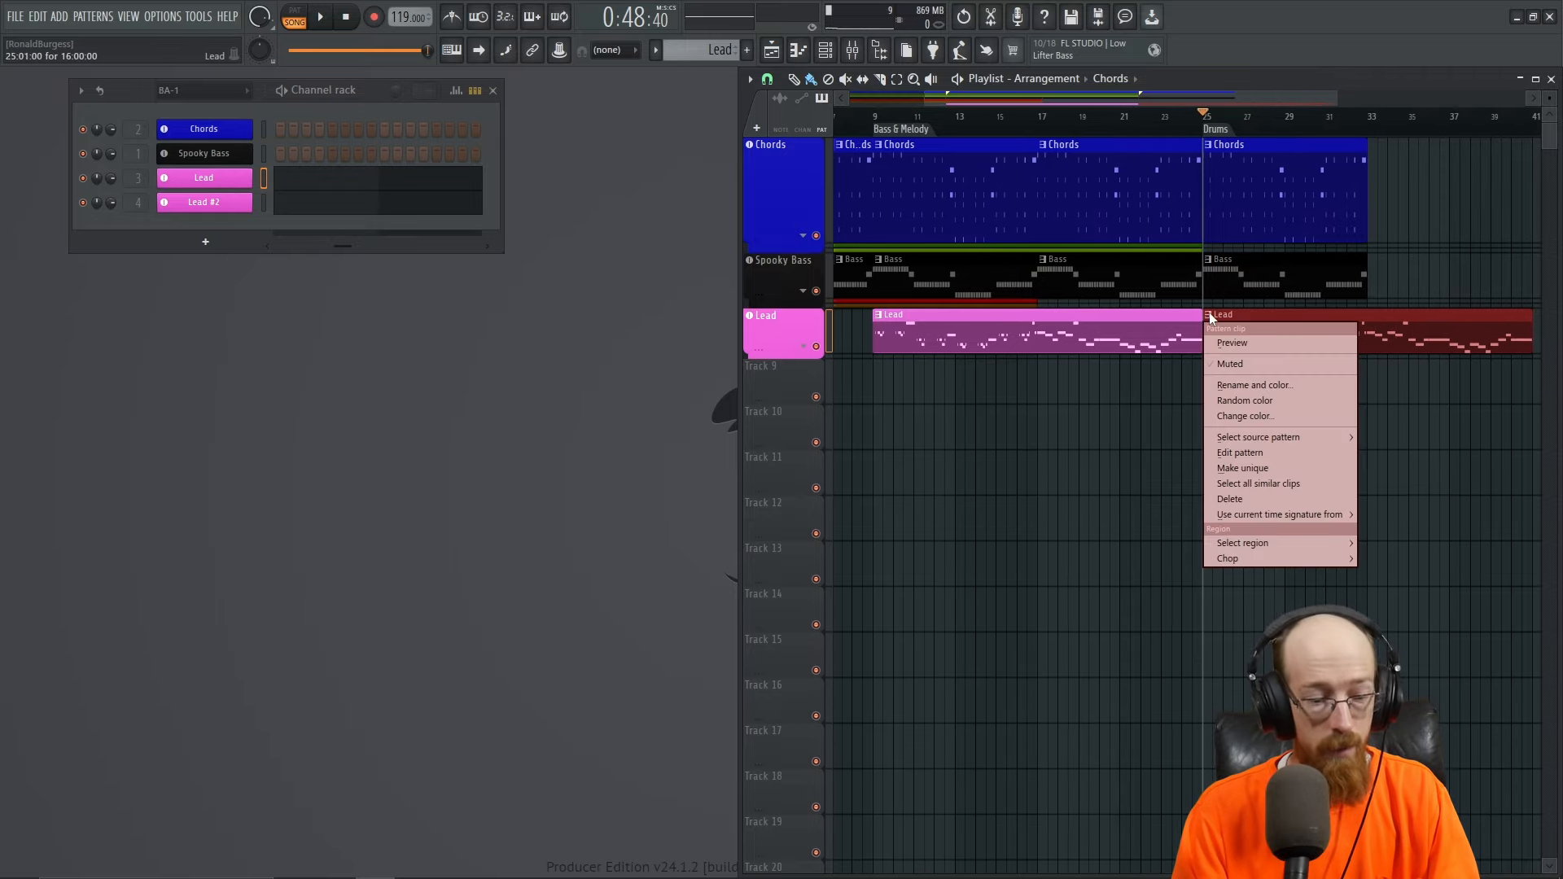
click(1243, 468)
- Try transposing one lead layer of the unique pattern down an octave and compare it in playback
double_click(1259, 337)
drag(621, 347, 1322, 230)
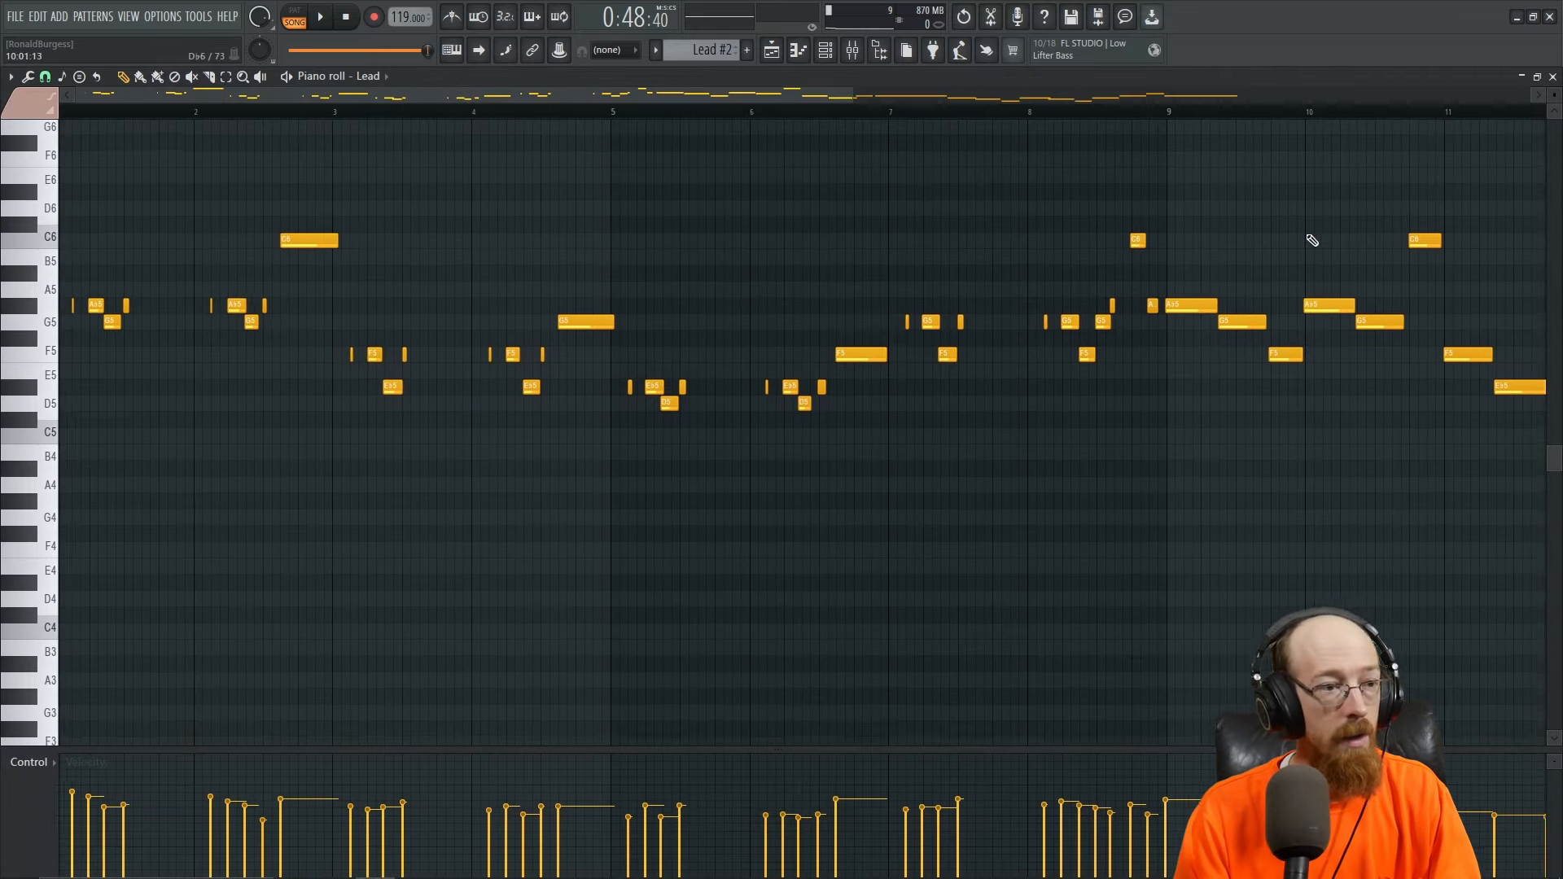
key(ctrl+a)
key(ctrl+Down)
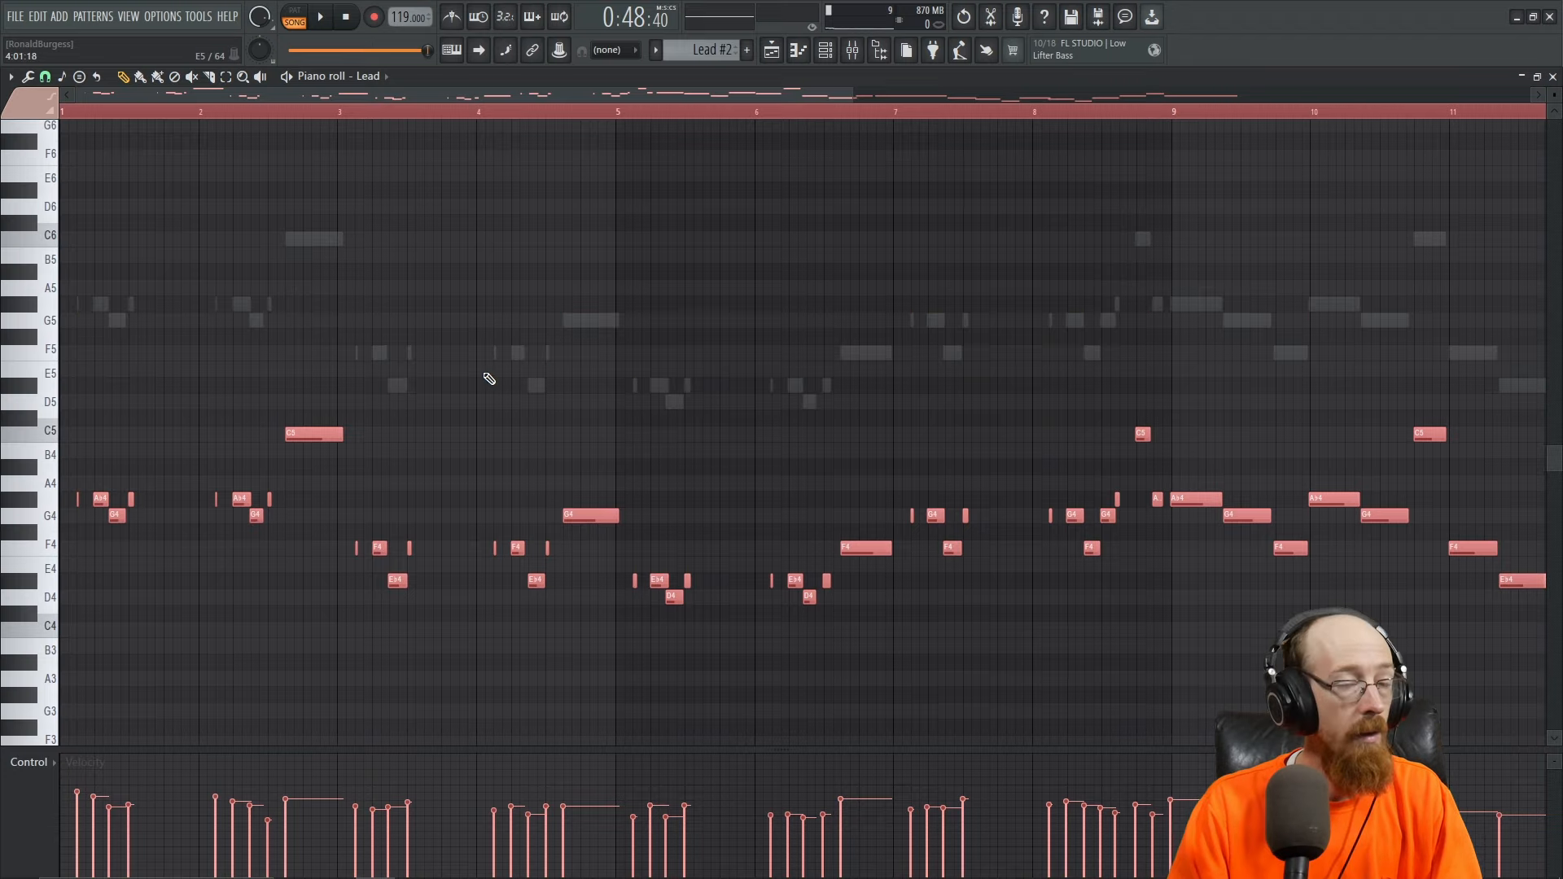
key(space)
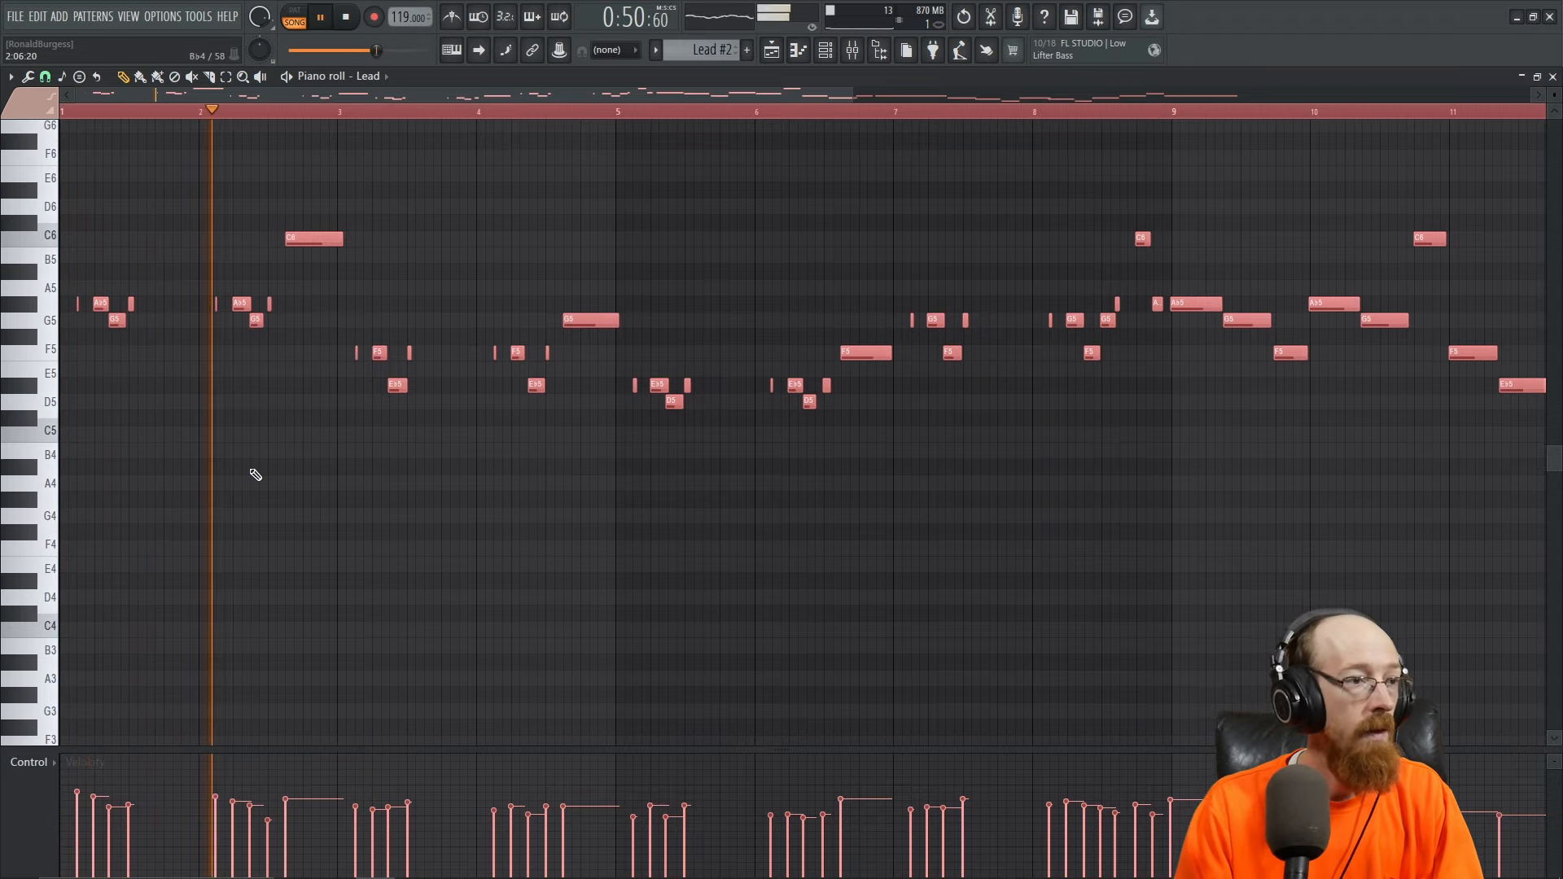
click(1552, 76)
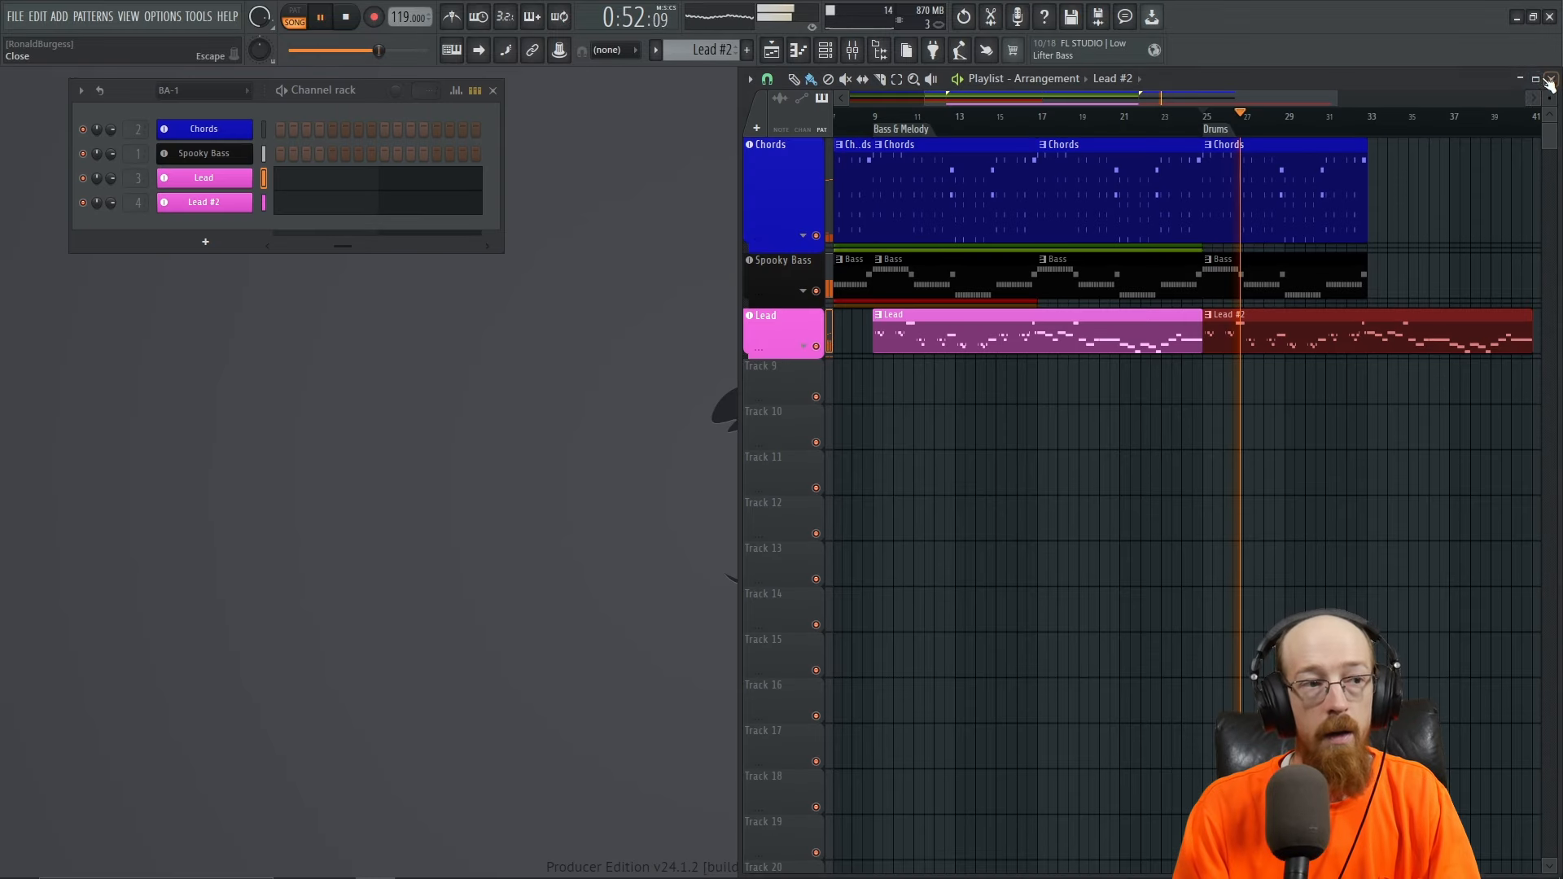
- Transpose all of the Lead channel's notes in the Lead #2 pattern down one octave, return to the playlist and stop playback
click(295, 176)
key(ctrl+a)
key(ctrl+Down)
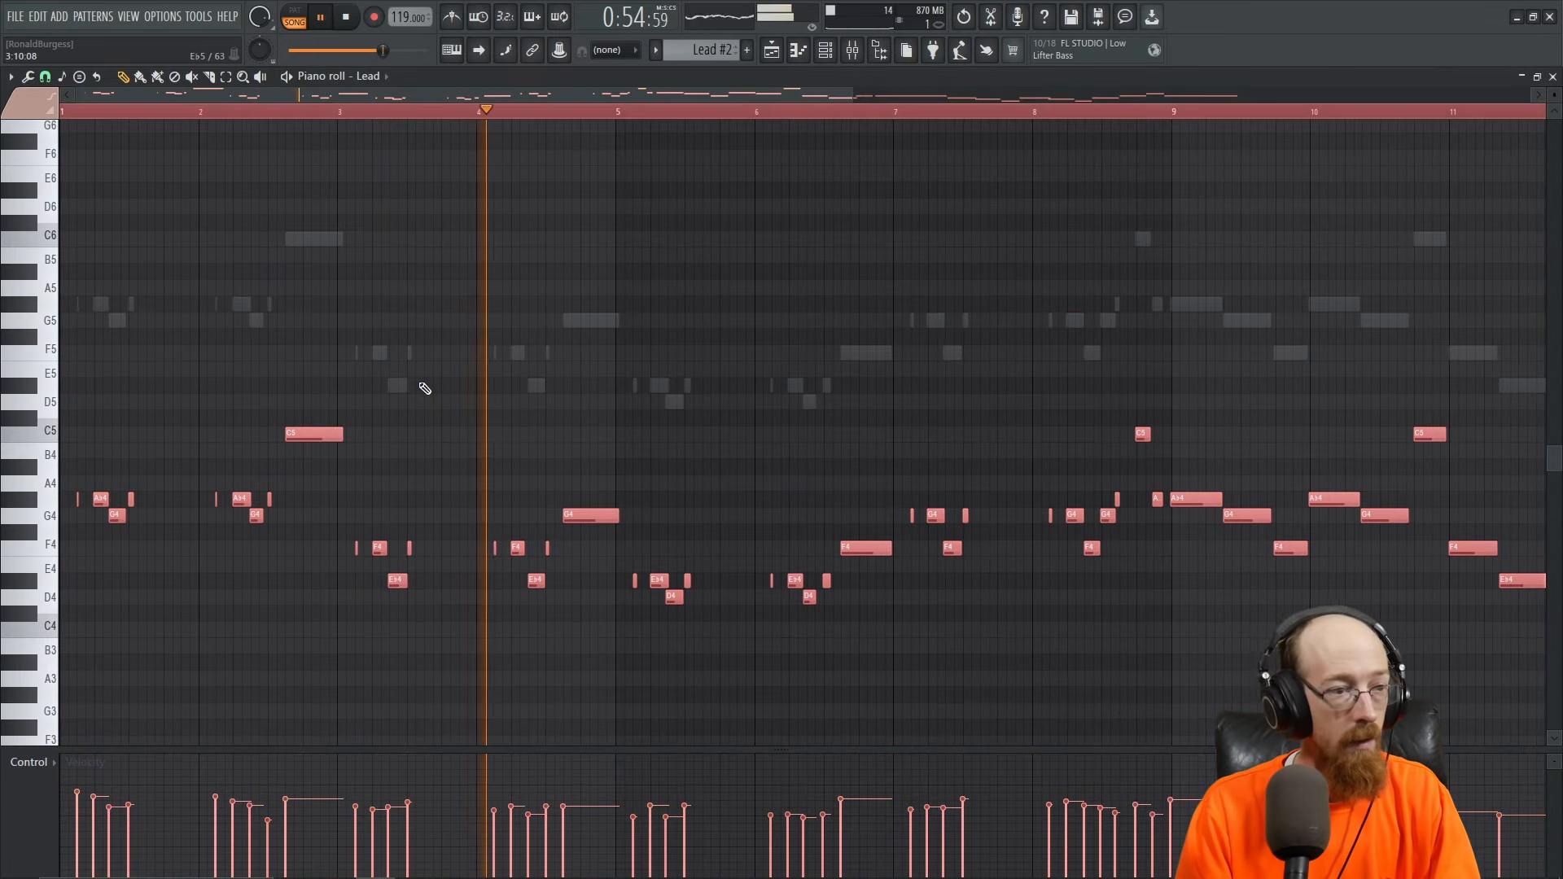
click(1552, 77)
scroll(1206, 415, down, 2)
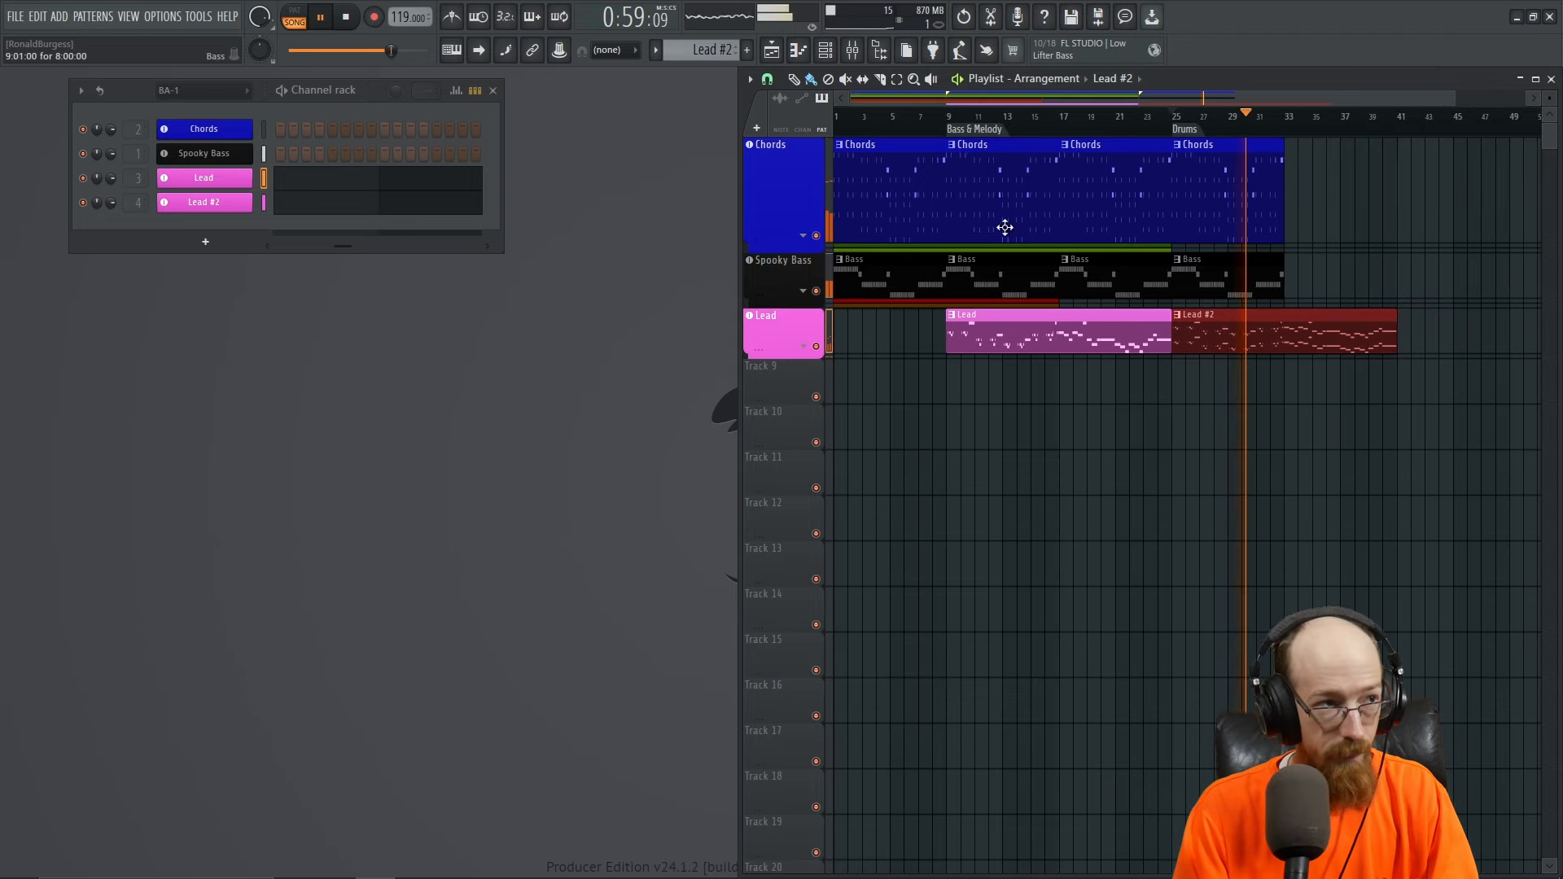
key(space)
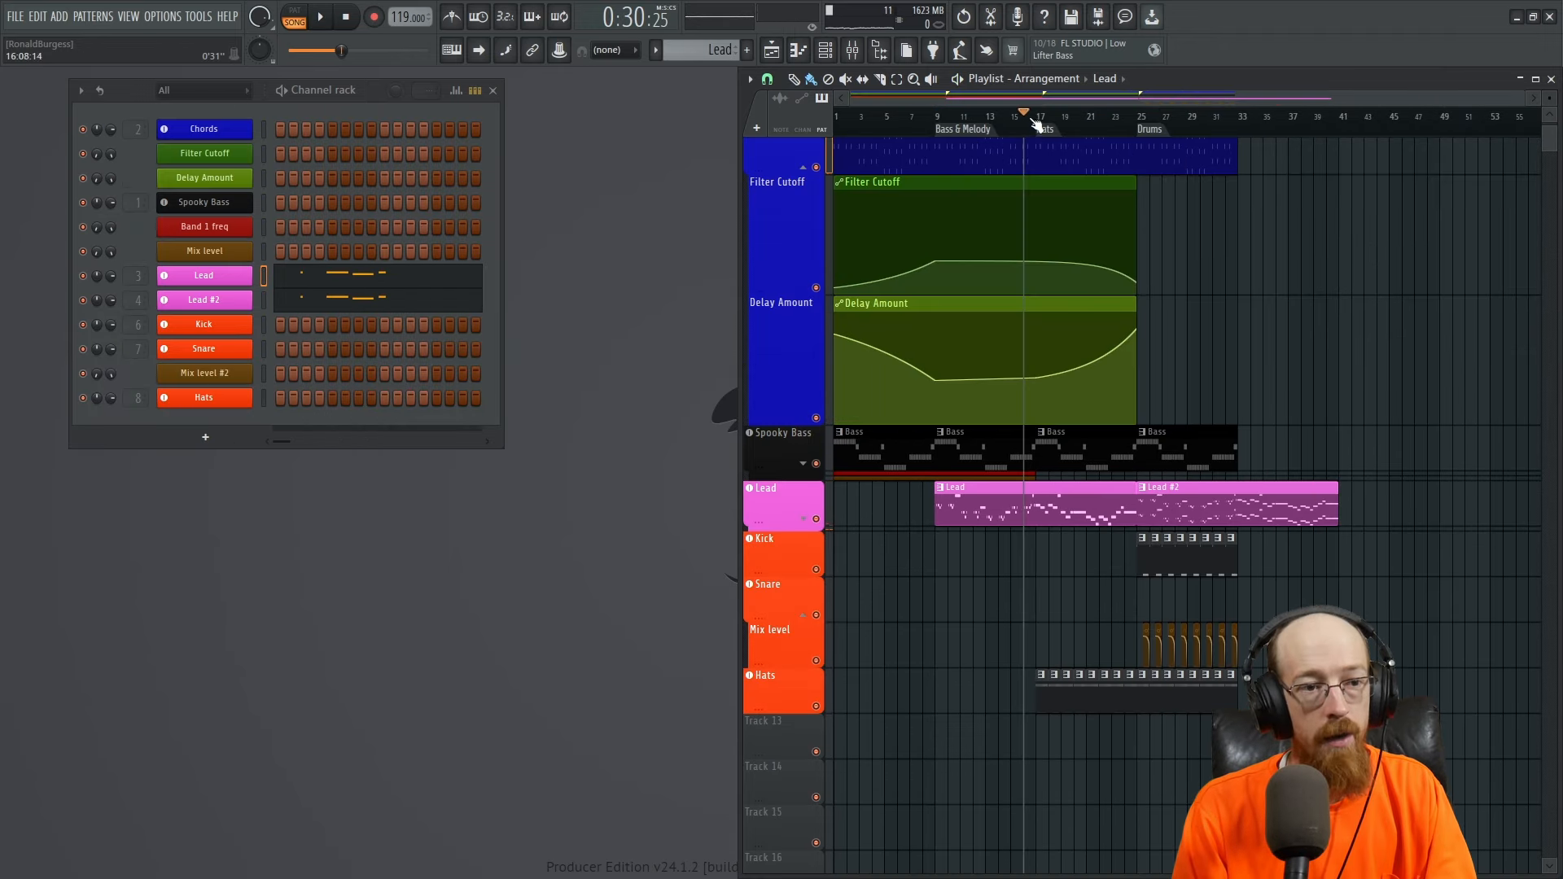
- Play the arrangement from the Hats marker at bar 17 into the Drums section, then stop playback
click(1045, 119)
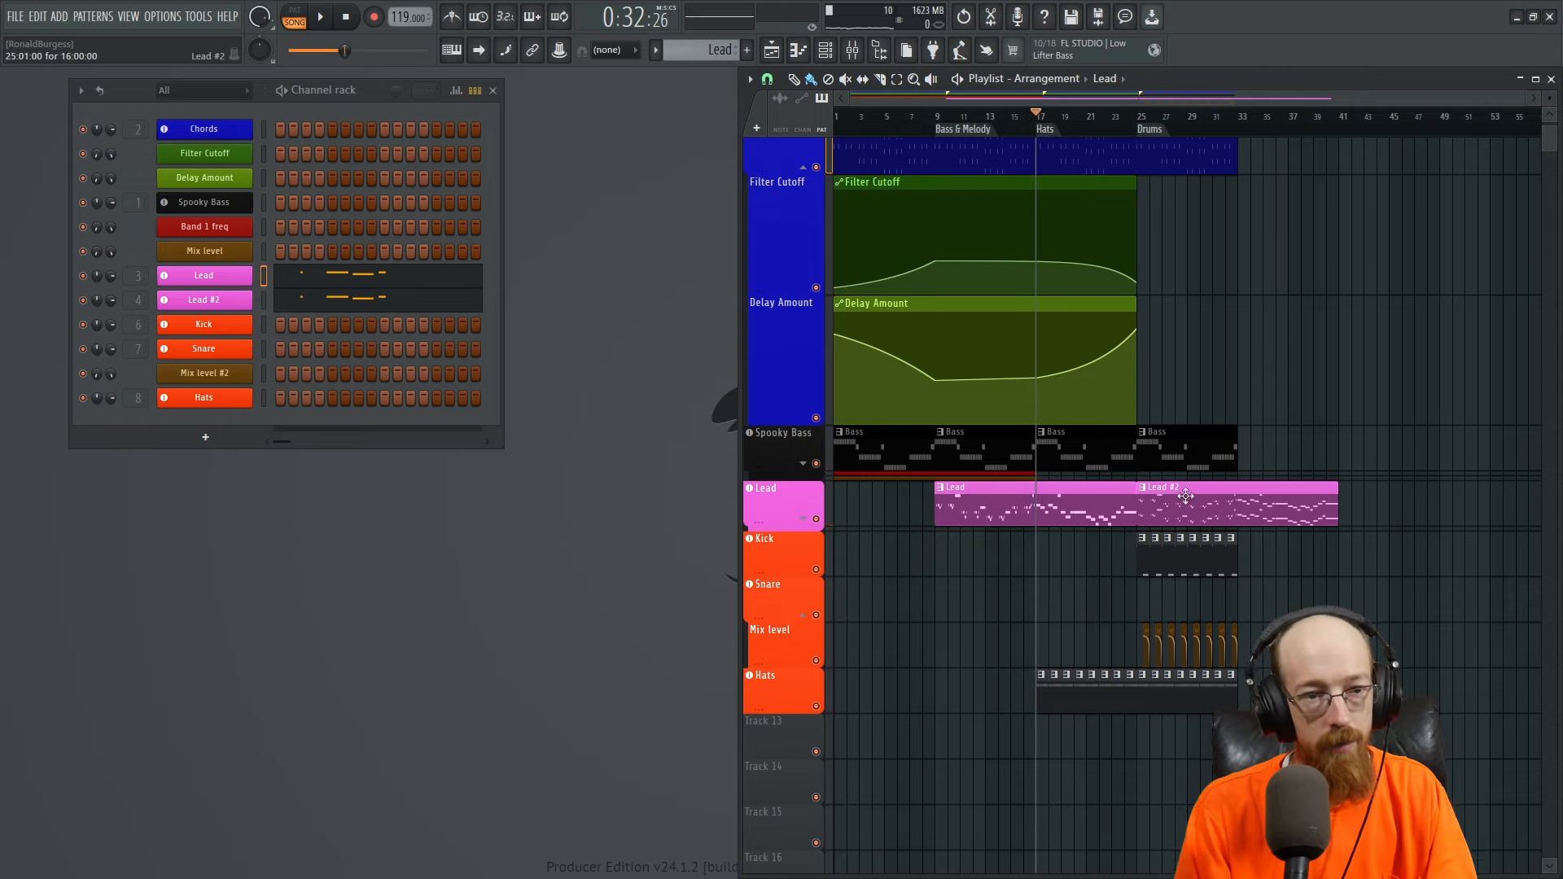
drag(1077, 527, 1232, 486)
ctrl+click(1172, 343)
scroll(1203, 315, up, 2)
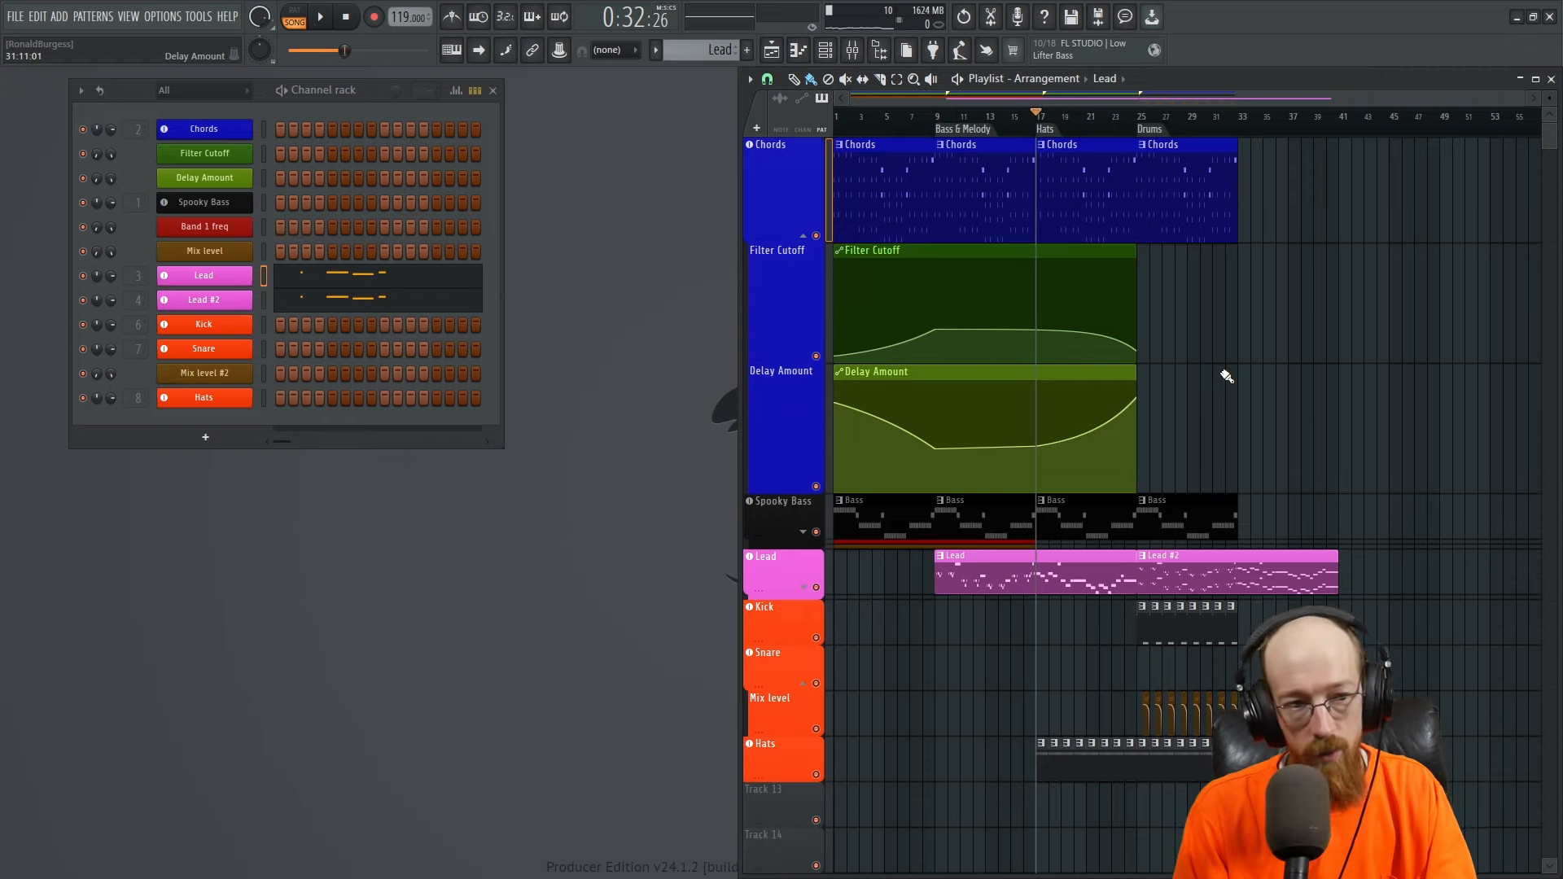
key(space)
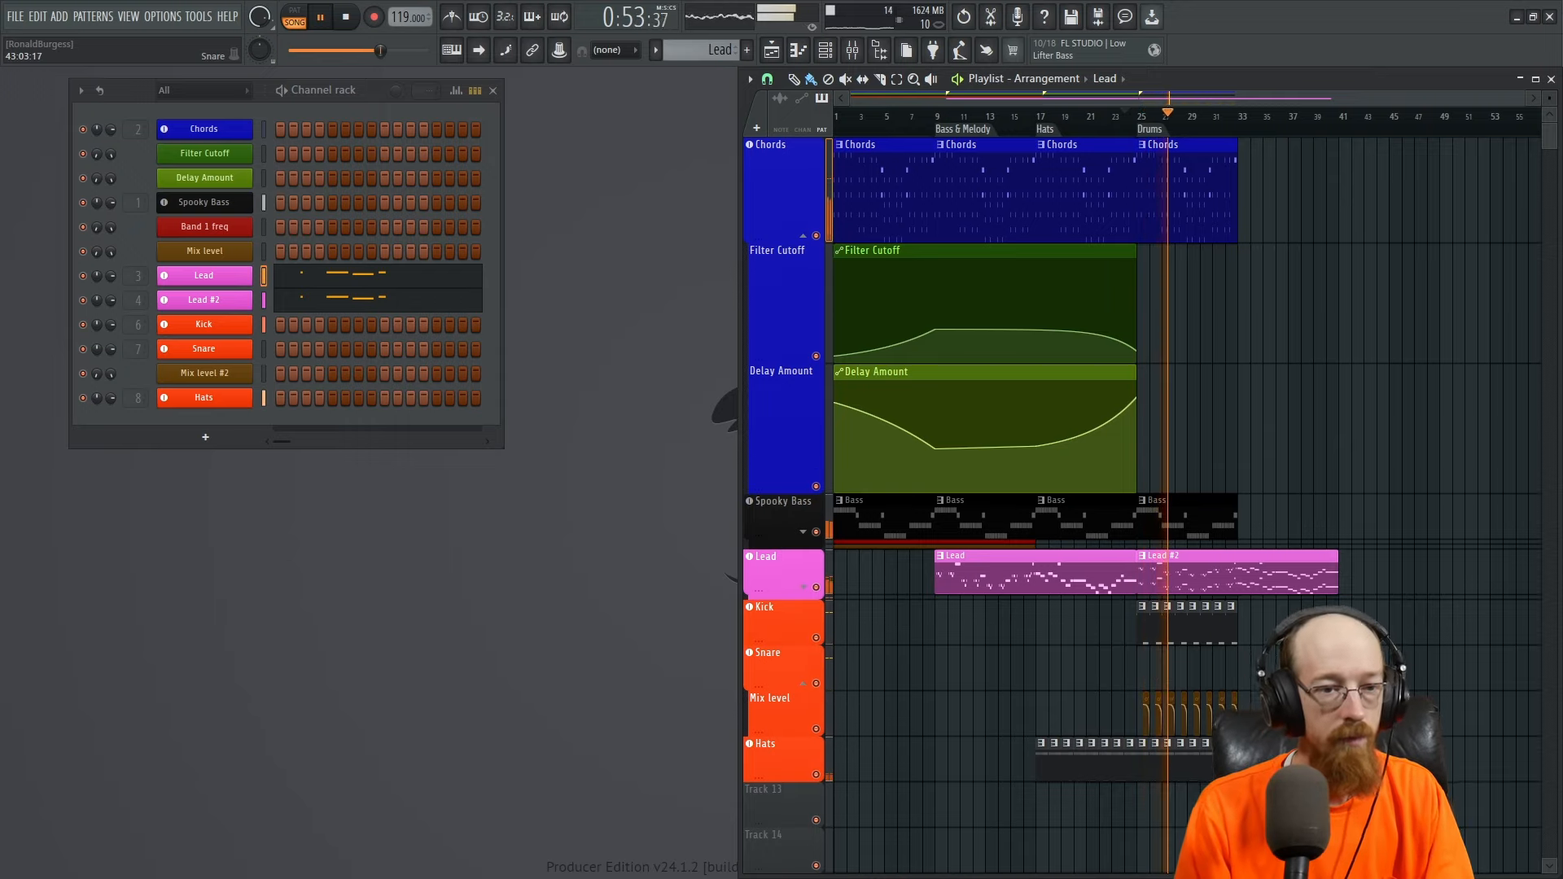
key(space)
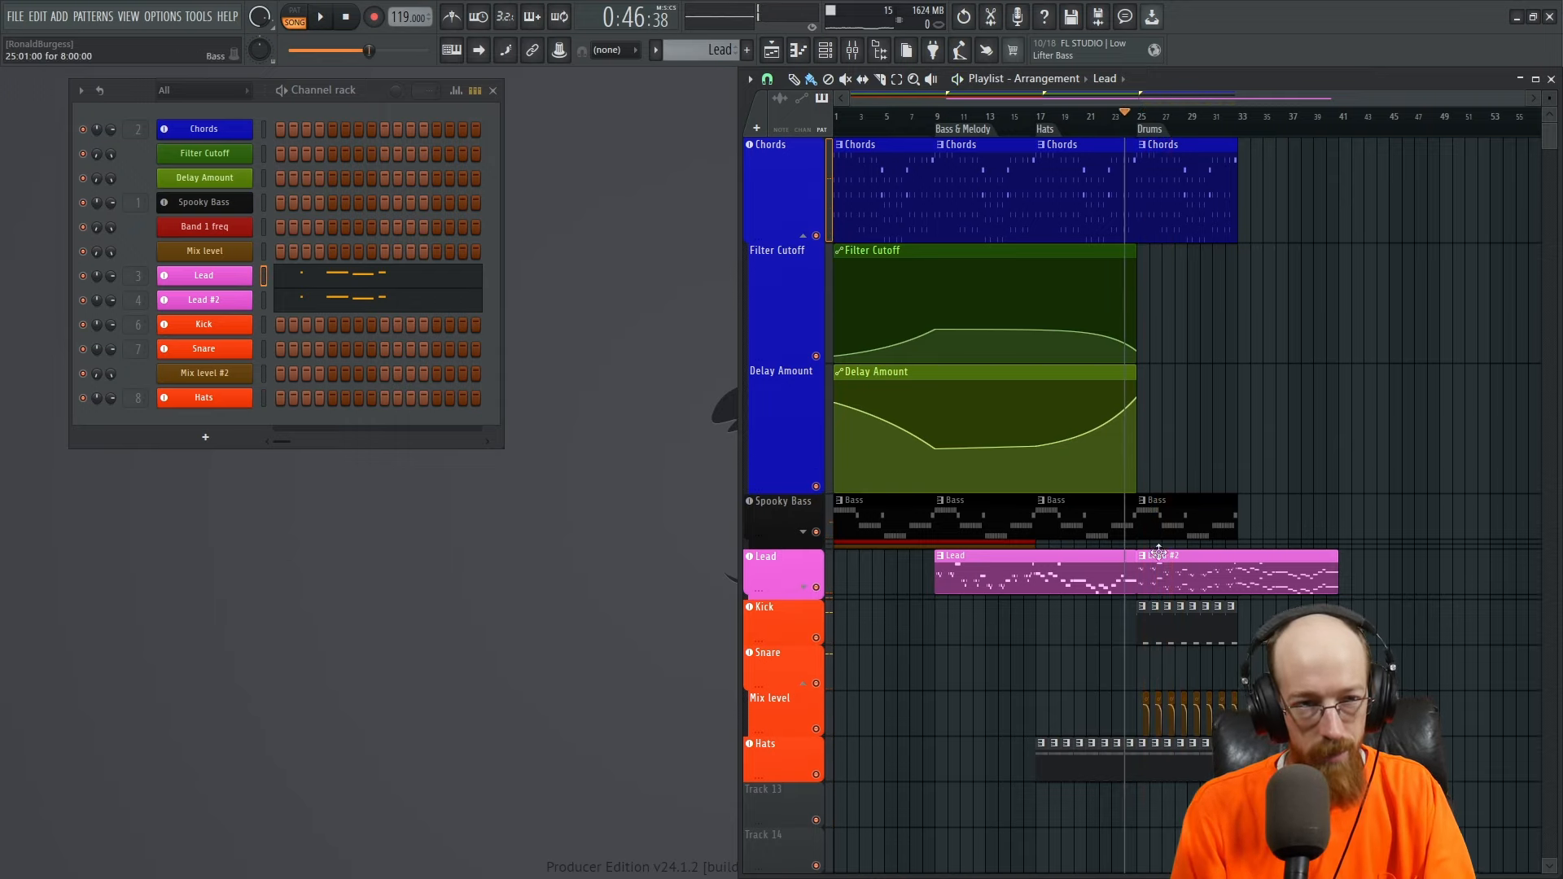
- With the Chords pattern selected, filter the channel rack to the BA-1 group, add another BA-1 and give it the teal skin
click(898, 166)
drag(843, 119, 726, 130)
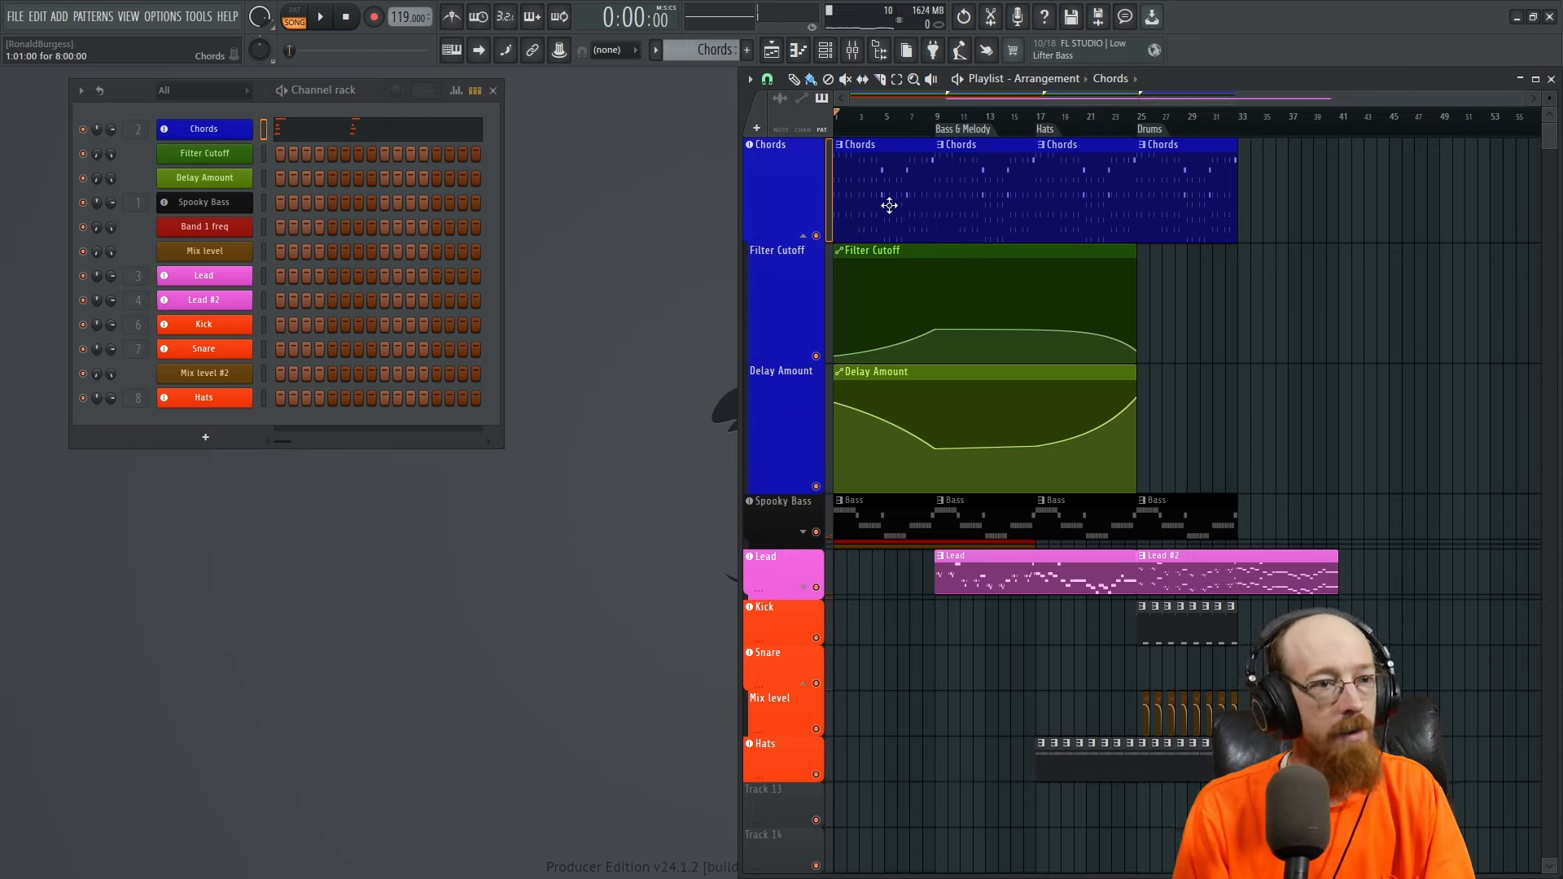
click(197, 91)
click(216, 149)
click(210, 242)
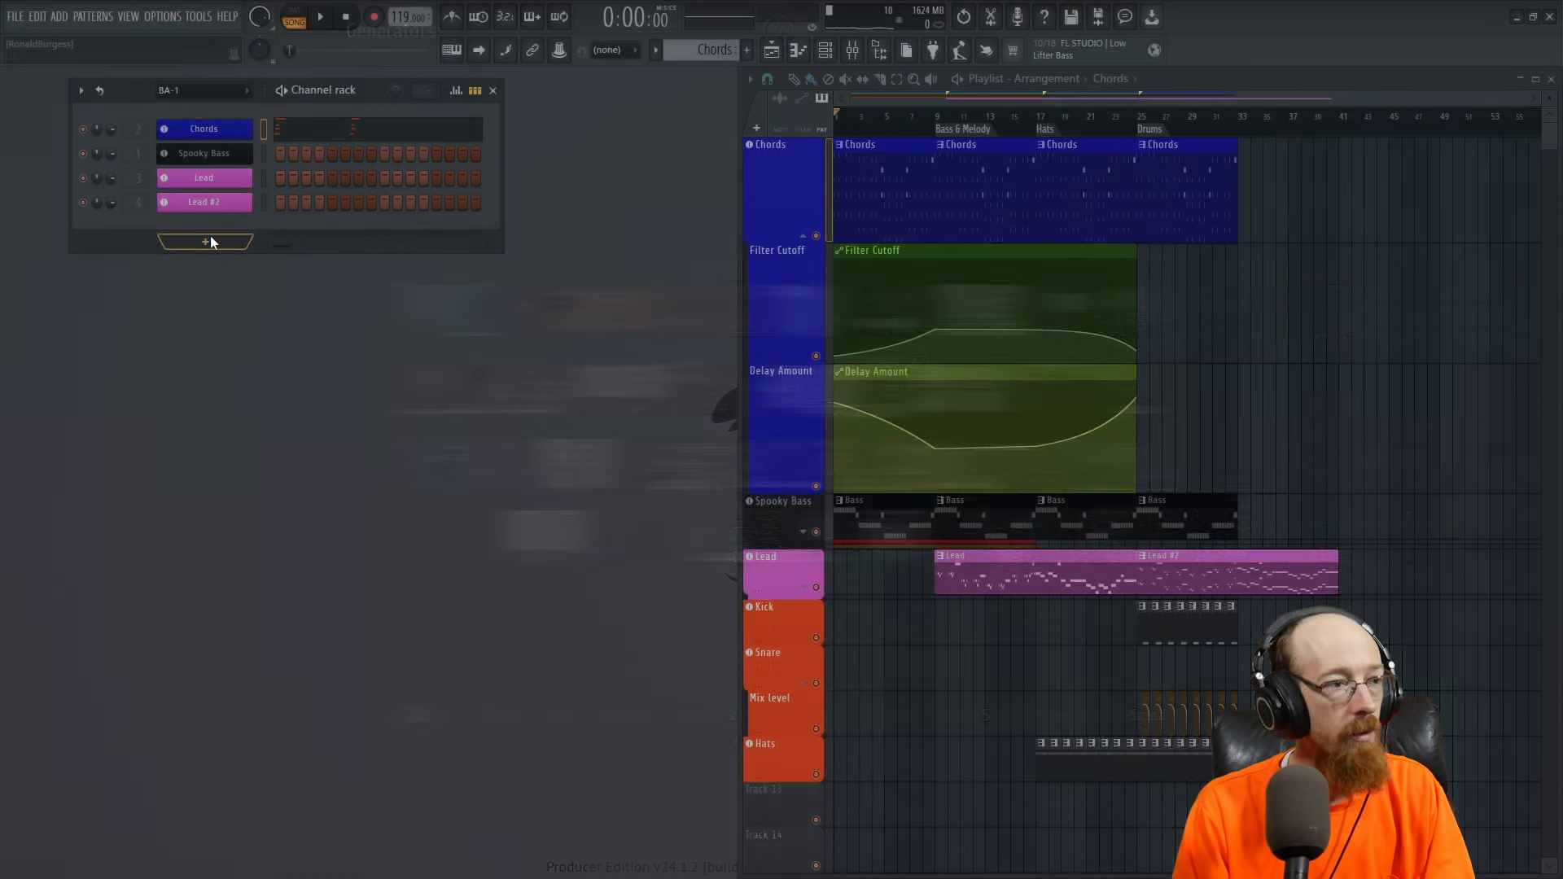
text(ba)
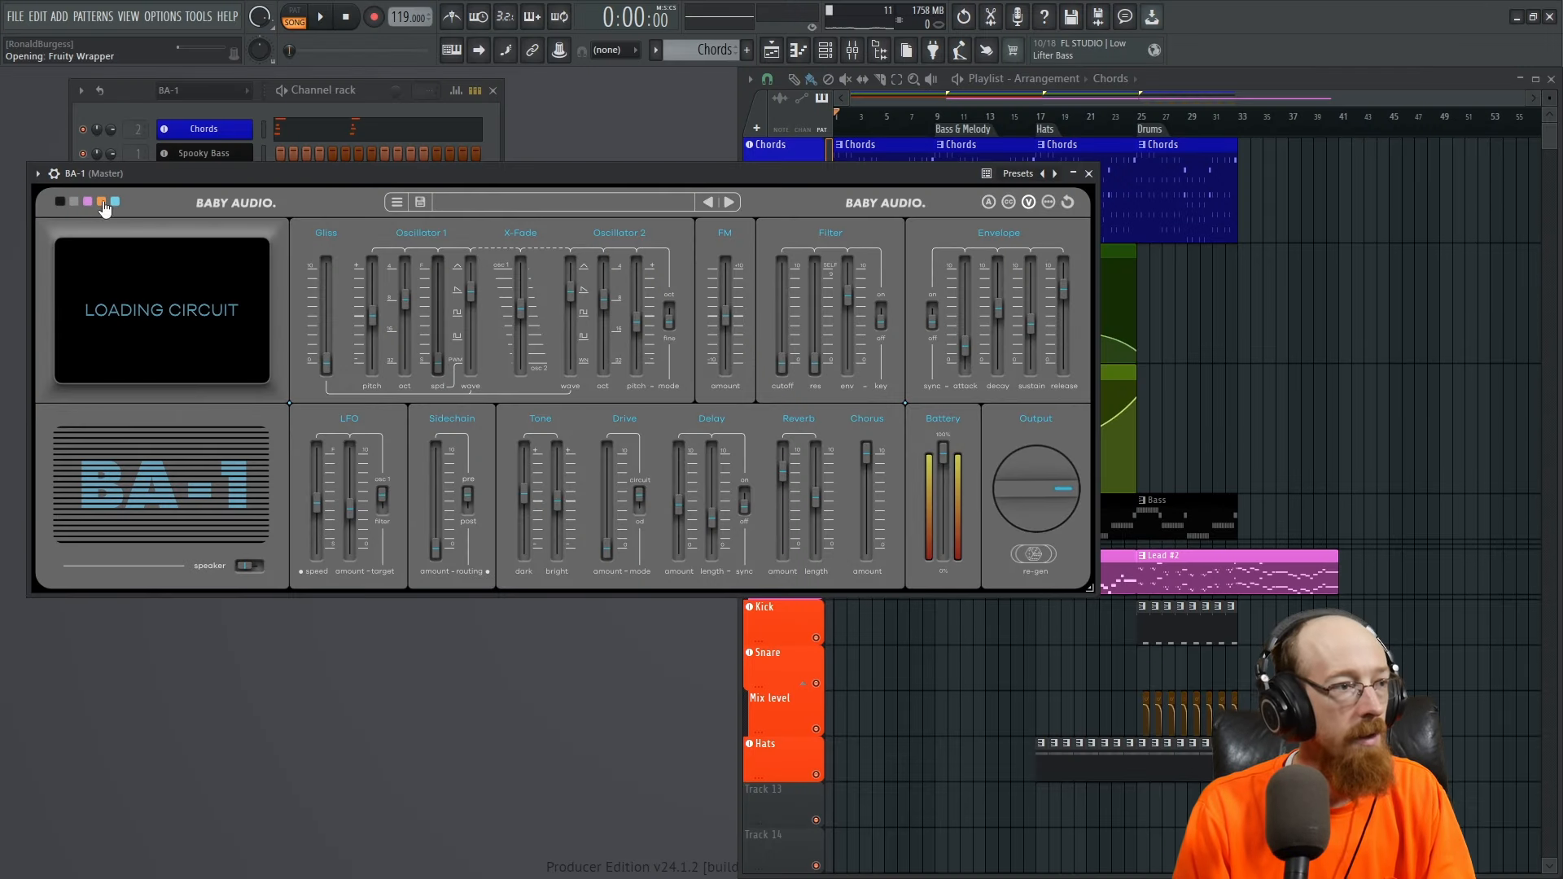
click(115, 201)
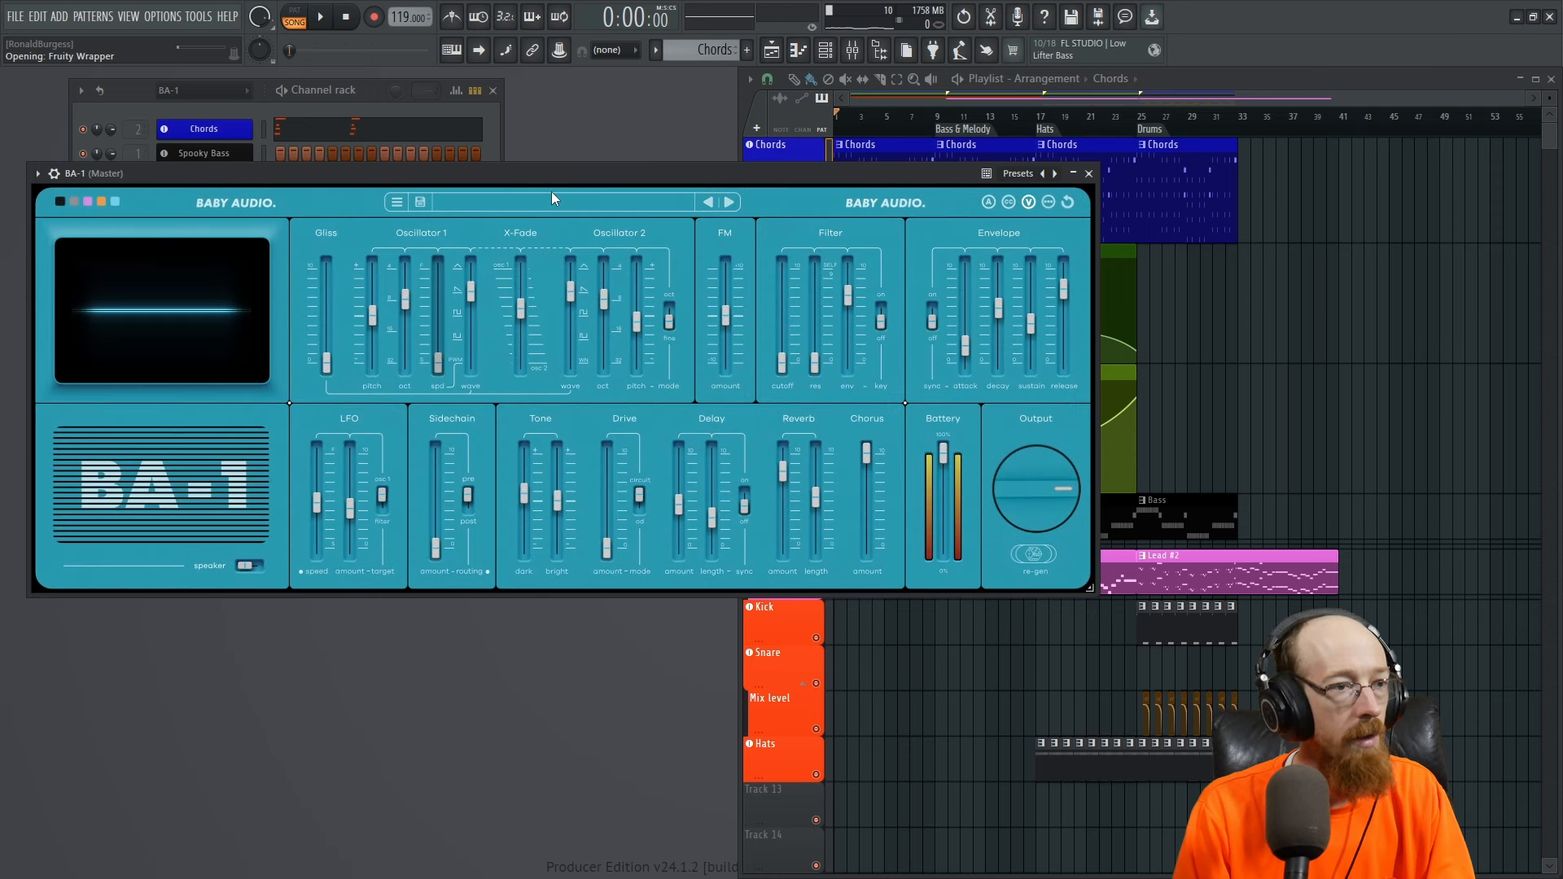
- Open the new BA-1's preset browser and go to the 03 Pads pack
click(552, 199)
scroll(354, 425, down, 10)
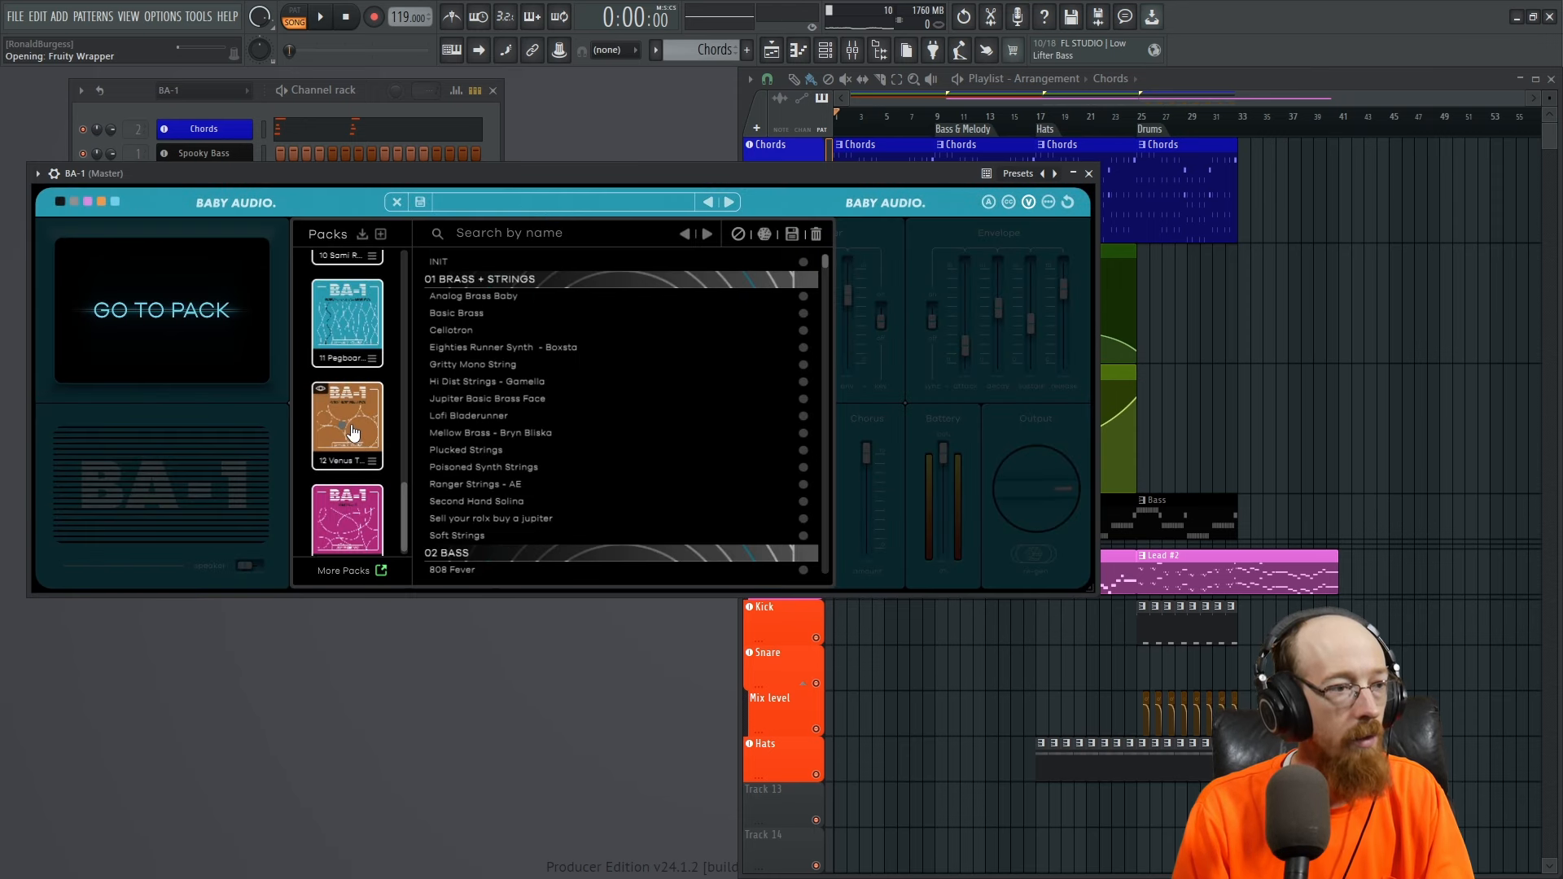
scroll(373, 420, up, 6)
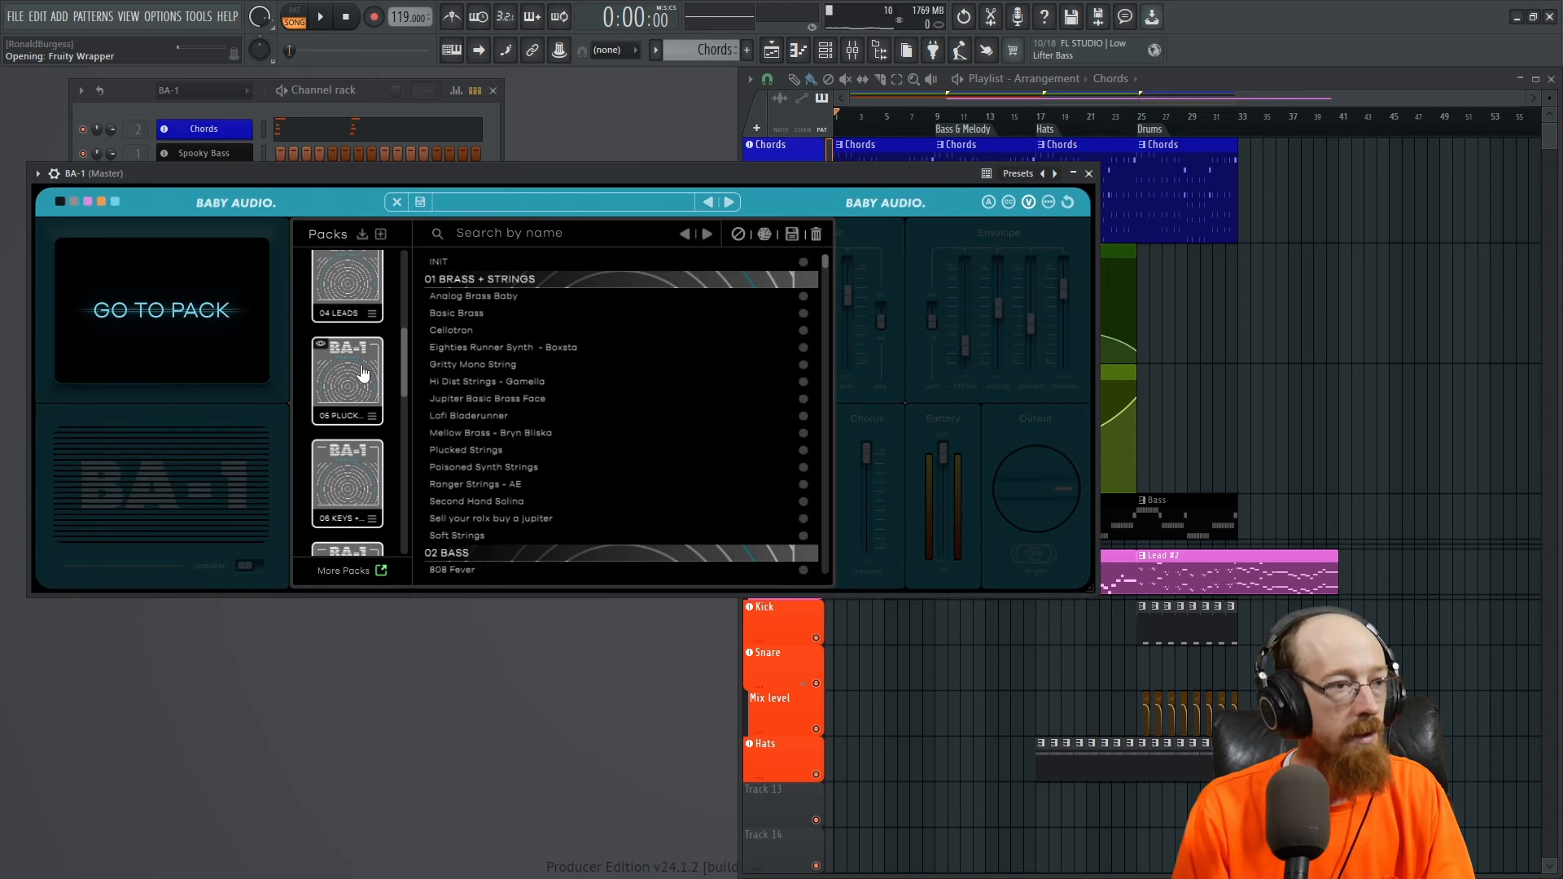
scroll(363, 374, up, 4)
drag(405, 315, 404, 359)
click(348, 313)
- Audition pad presets such as Detuned Saw Pad, Einhorn and Ensemble Synthetic, load the Lofi Flute preset, and close the preset browser
click(572, 414)
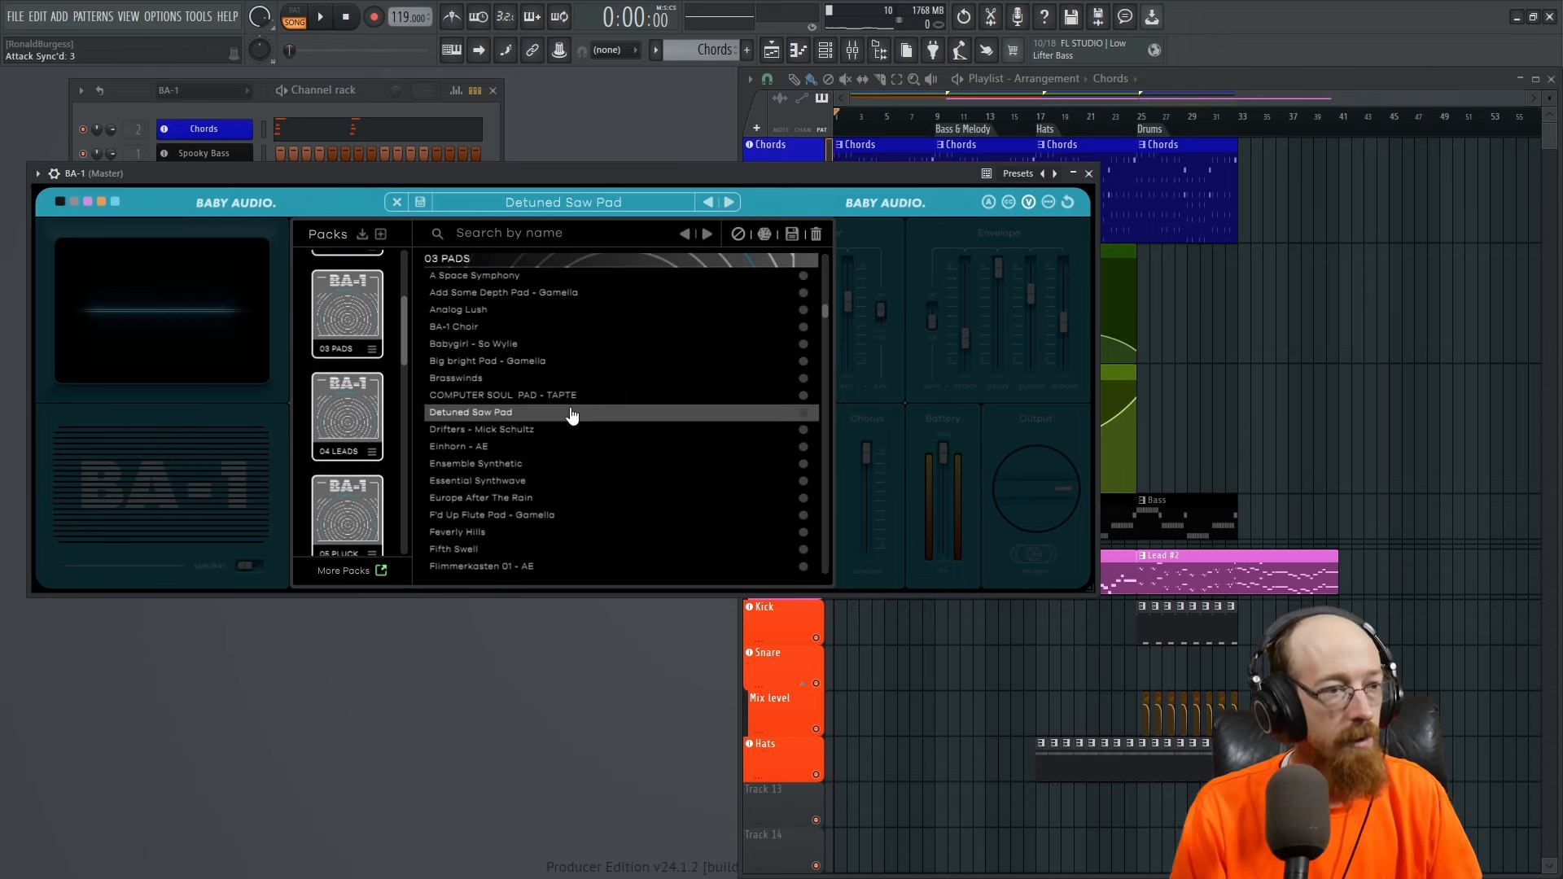
click(571, 446)
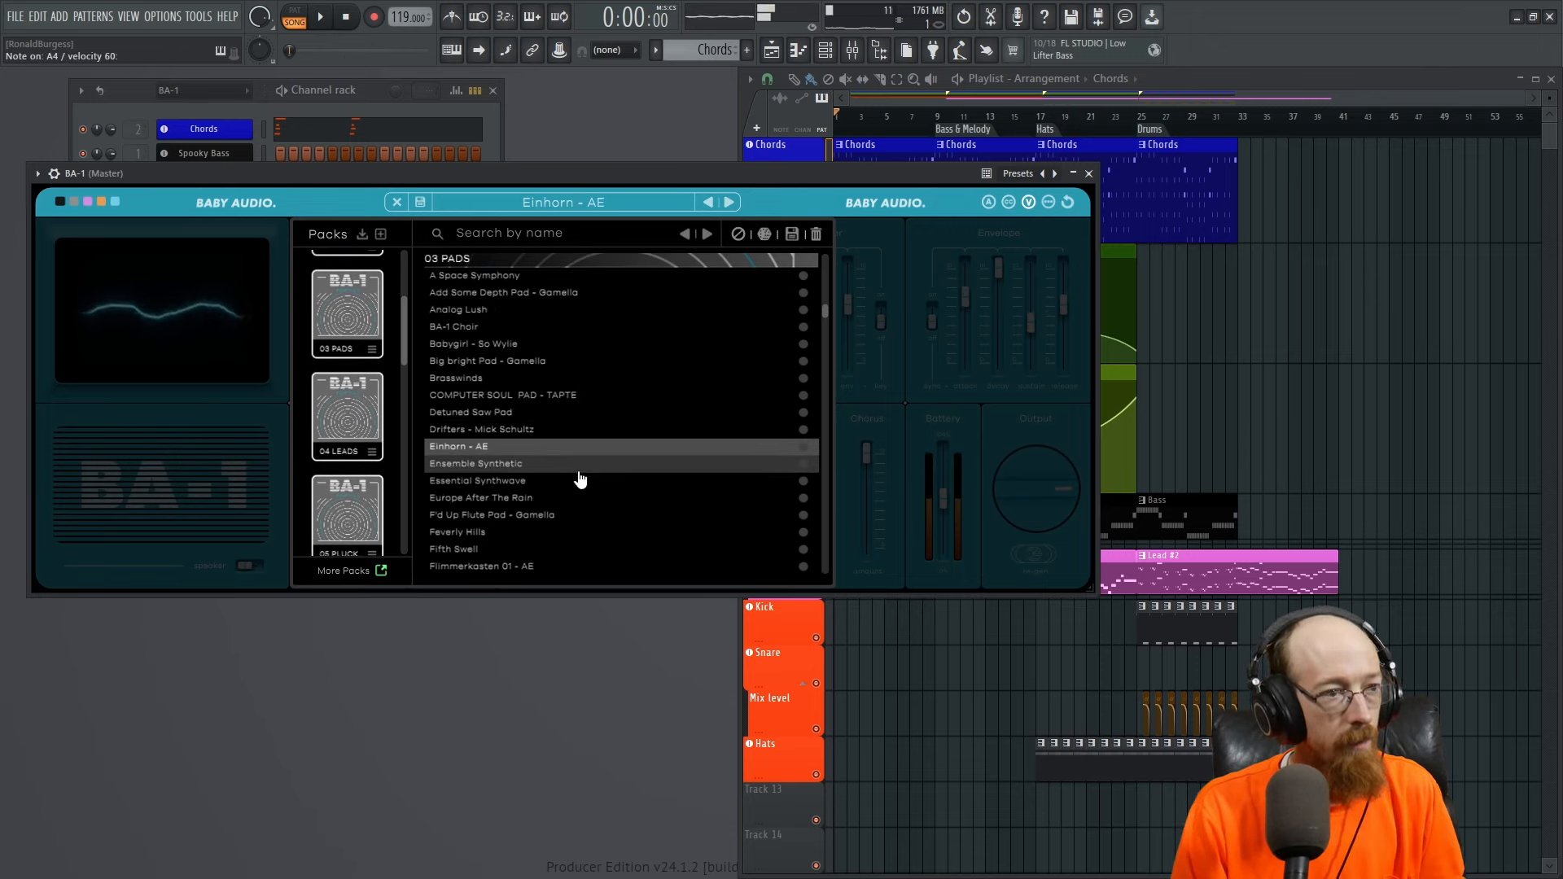
click(579, 469)
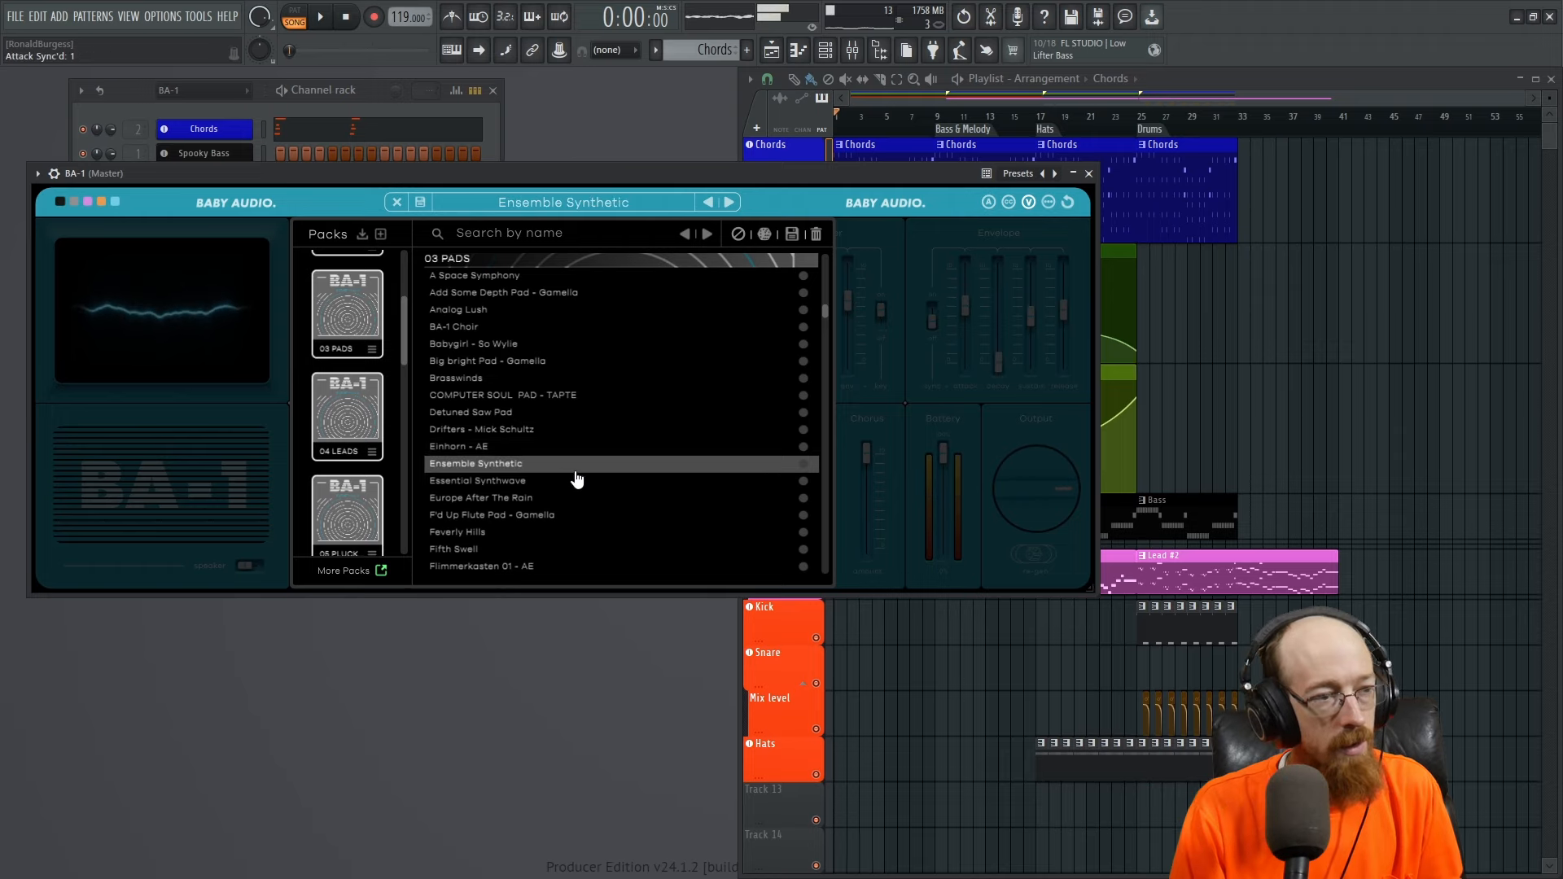
click(579, 486)
click(586, 515)
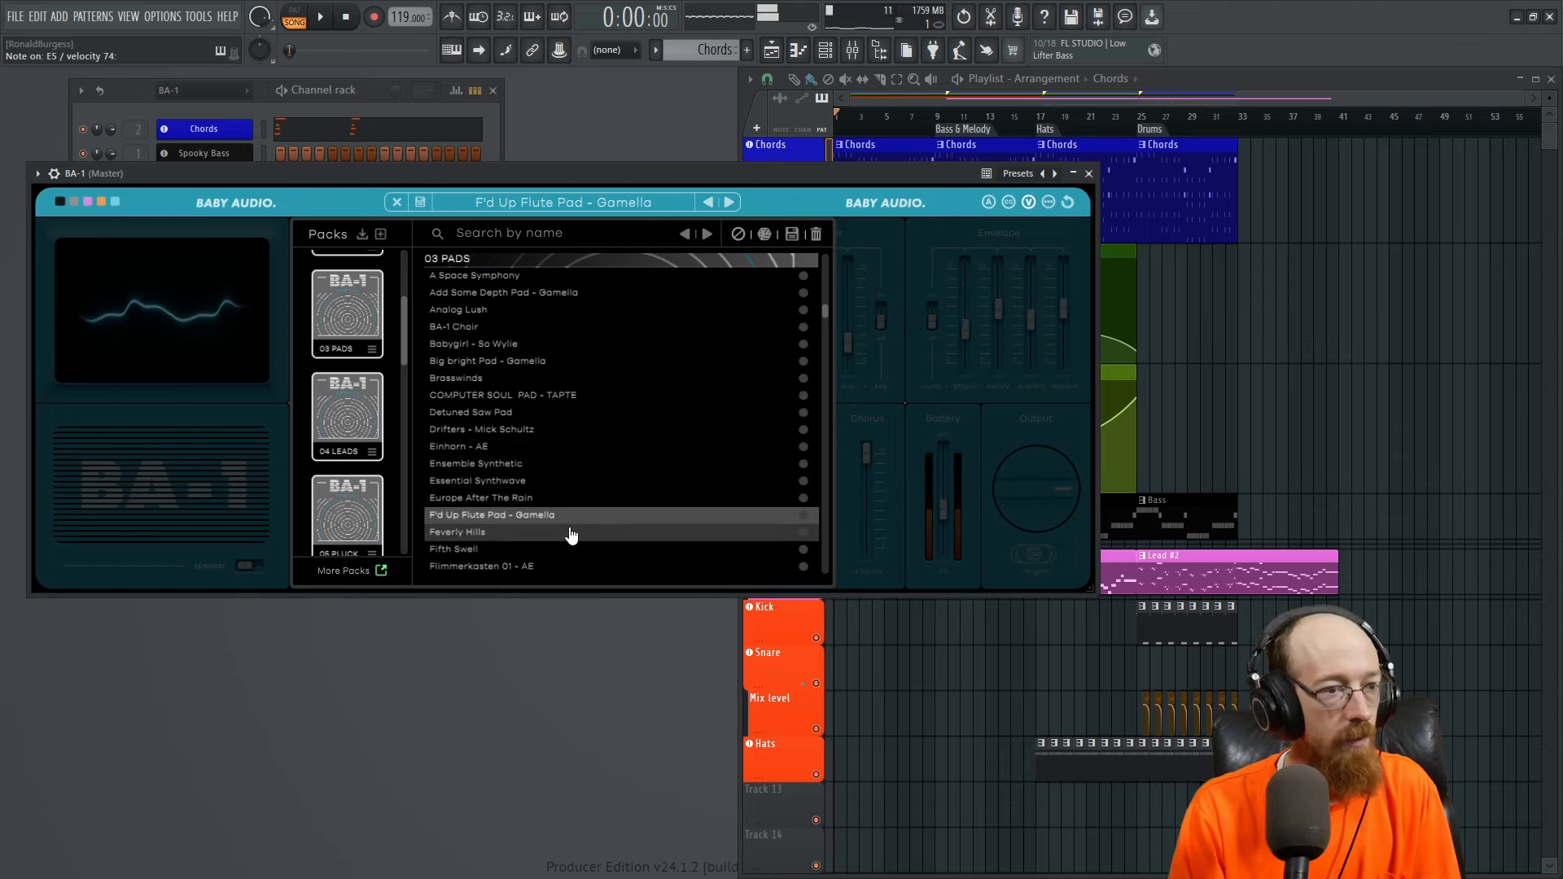
scroll(572, 534, down, 4)
click(635, 427)
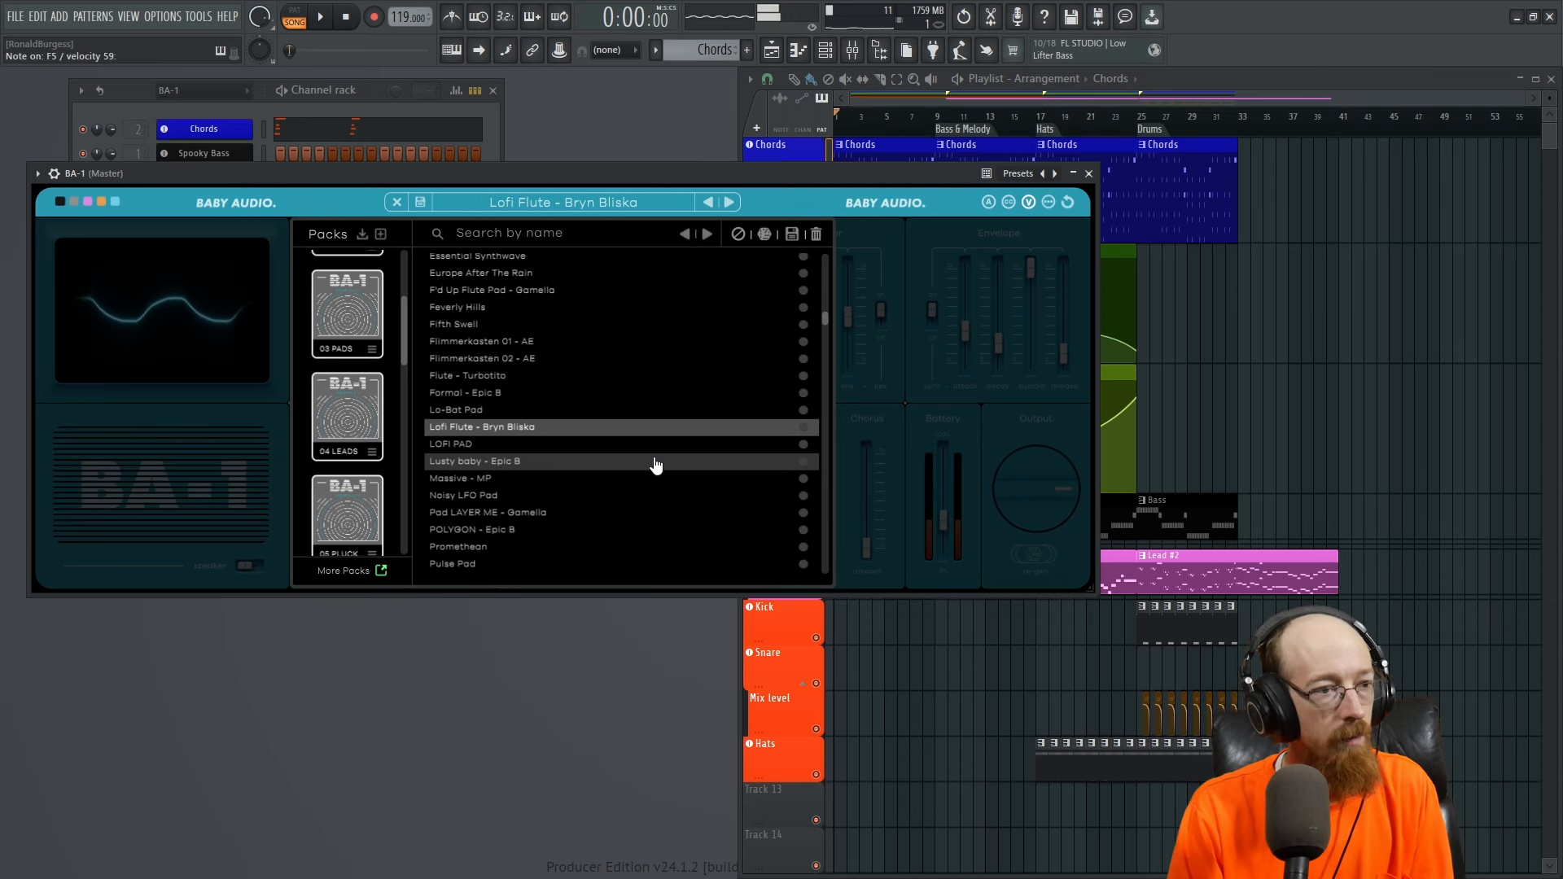
click(601, 209)
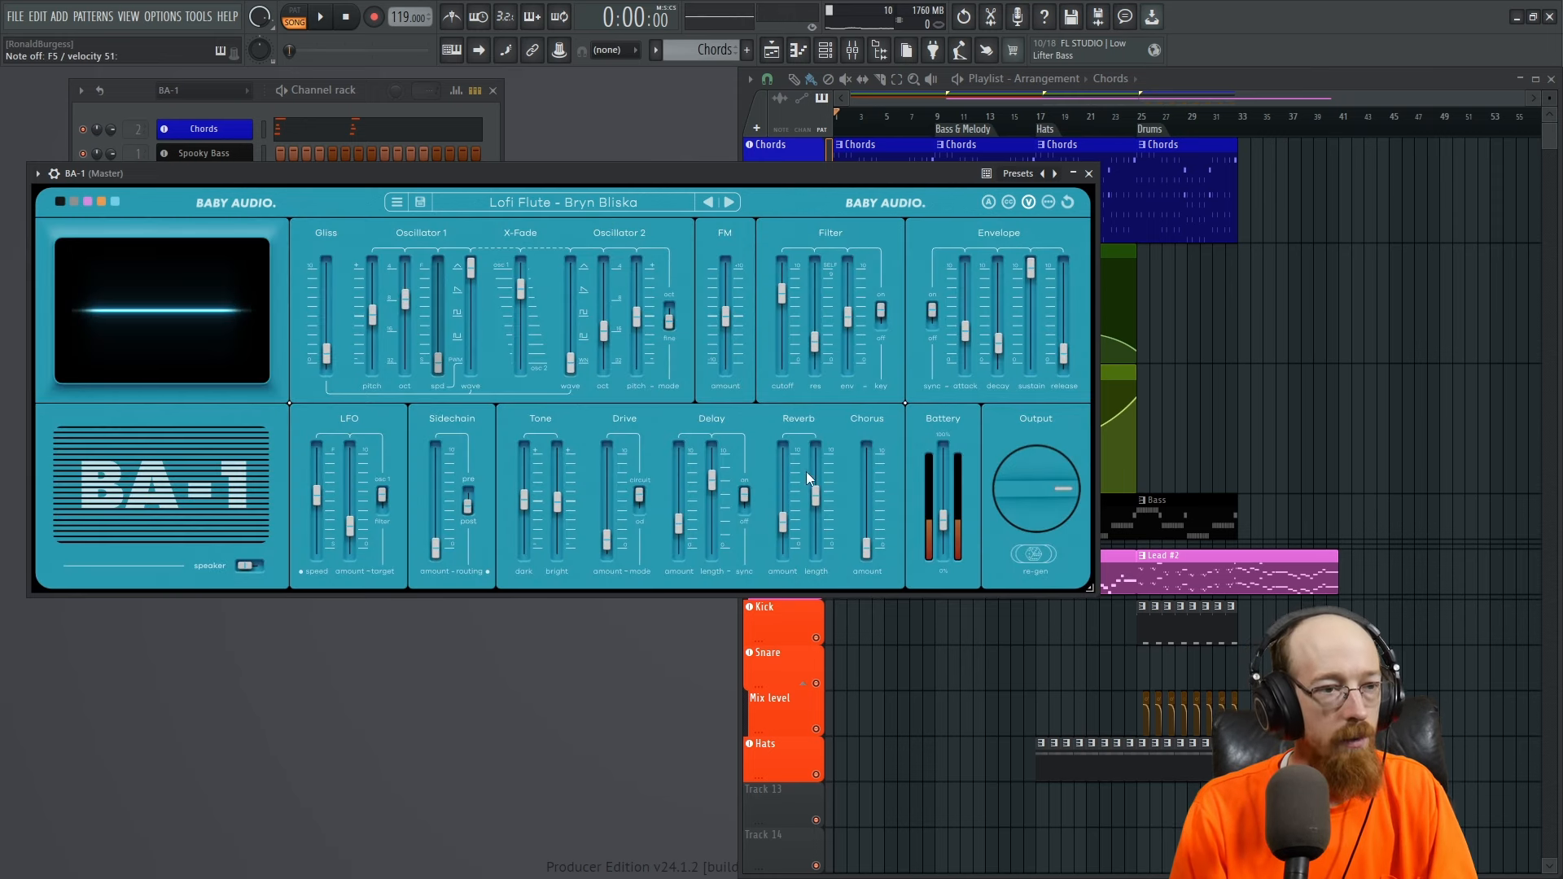
- Raise the preset's reverb amount, delay amount and dark tone to maximum, lower its bright tone, and close the synth
scroll(790, 527, up, 5)
drag(678, 525, 680, 444)
click(615, 535)
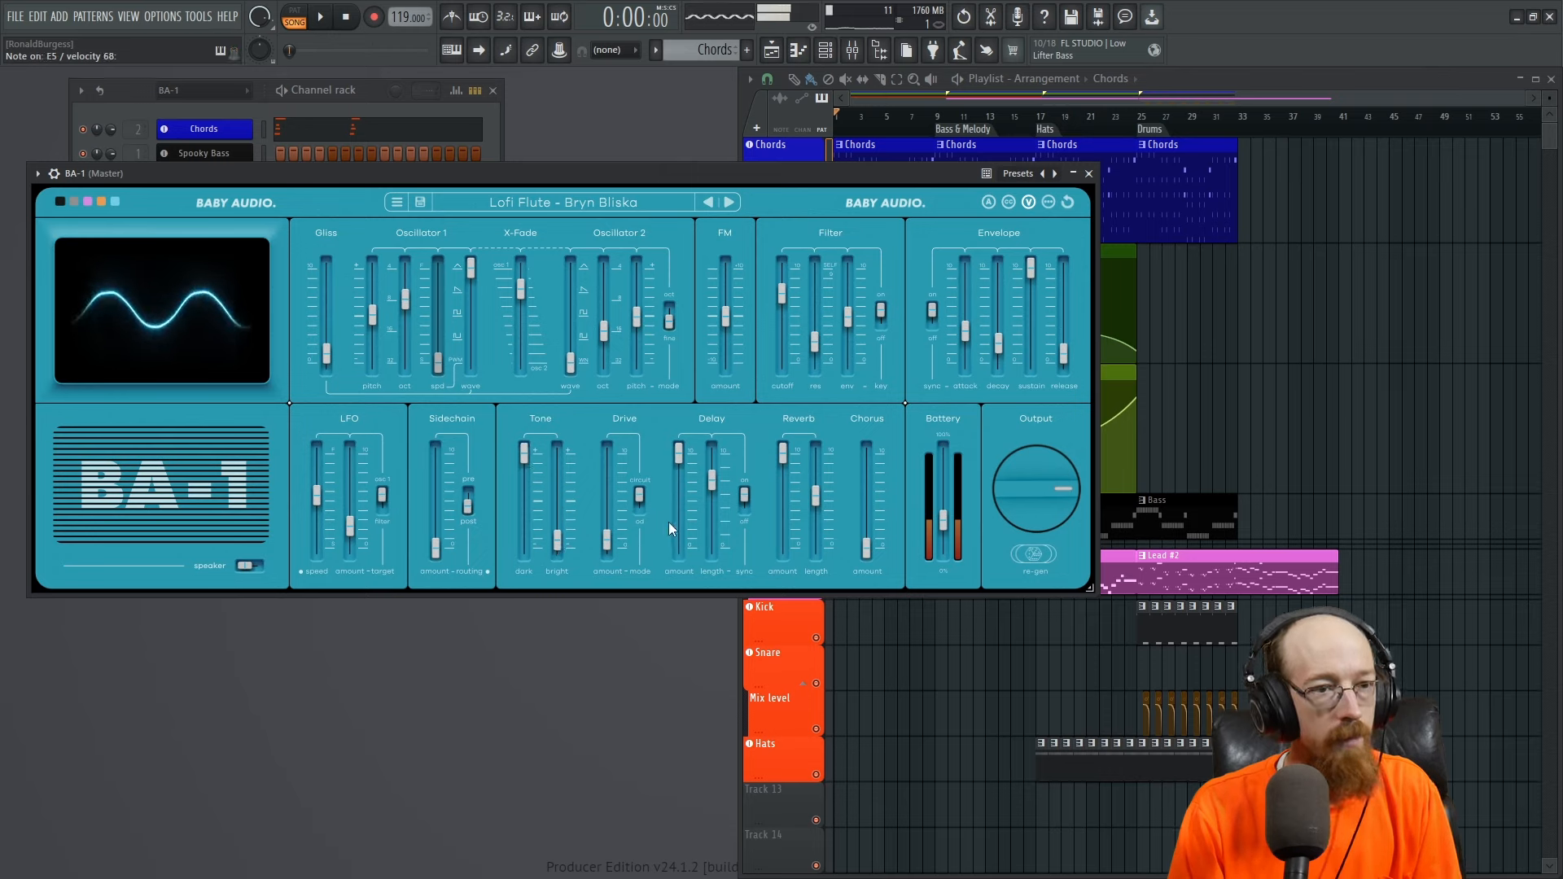
click(1089, 174)
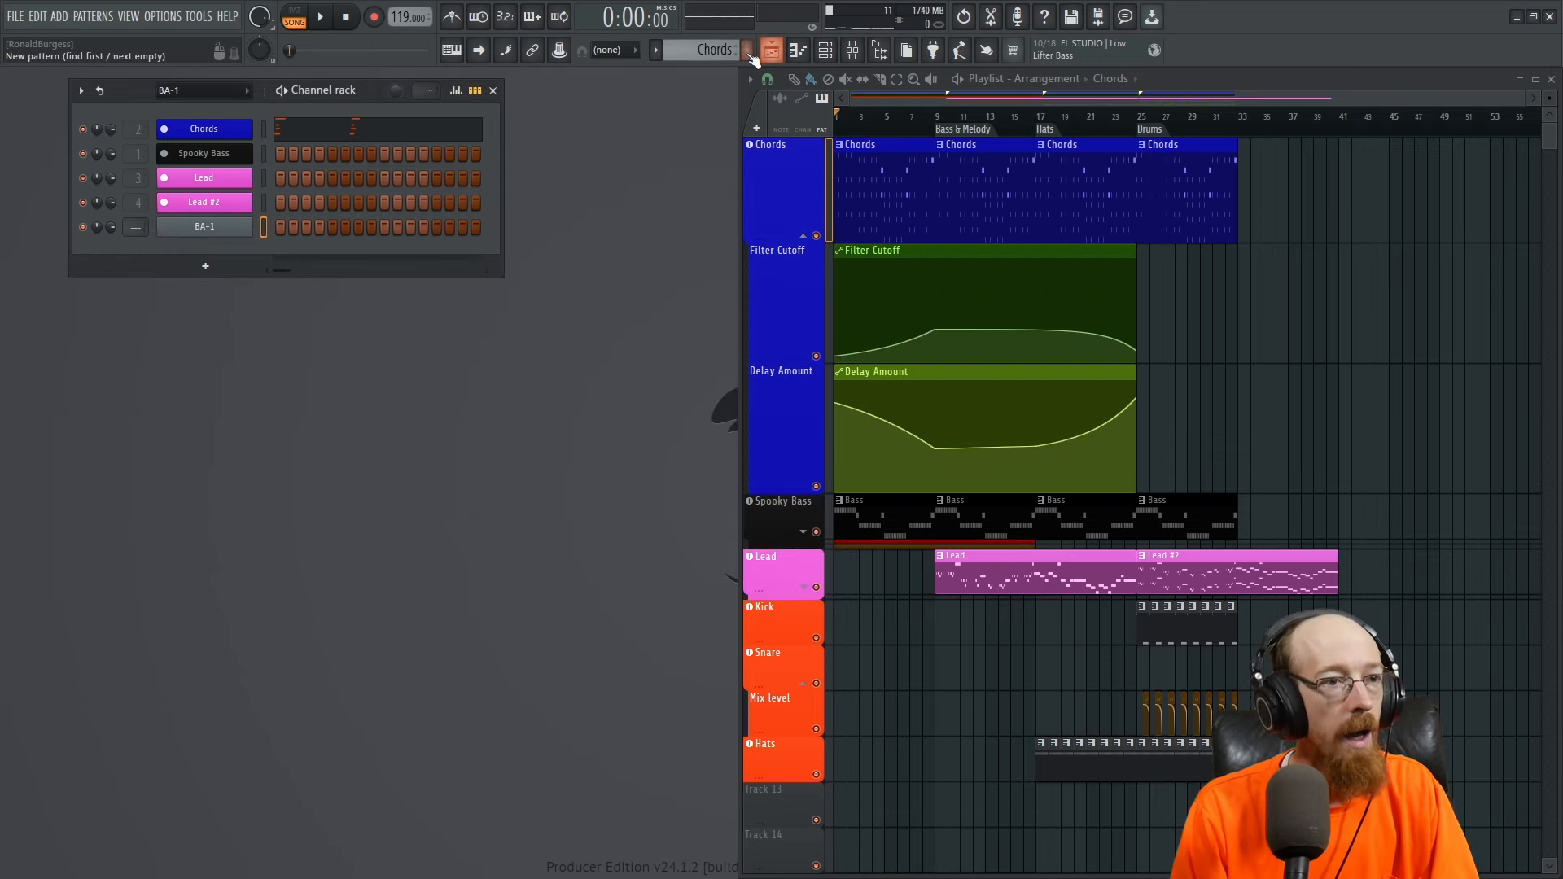
- Write one-bar BA-1 notes over eight bars of the Chords pattern, two bars per pair: Ab5/Ab4, G5/F4, Eb5/Eb4, G5/F4
right_click(218, 136)
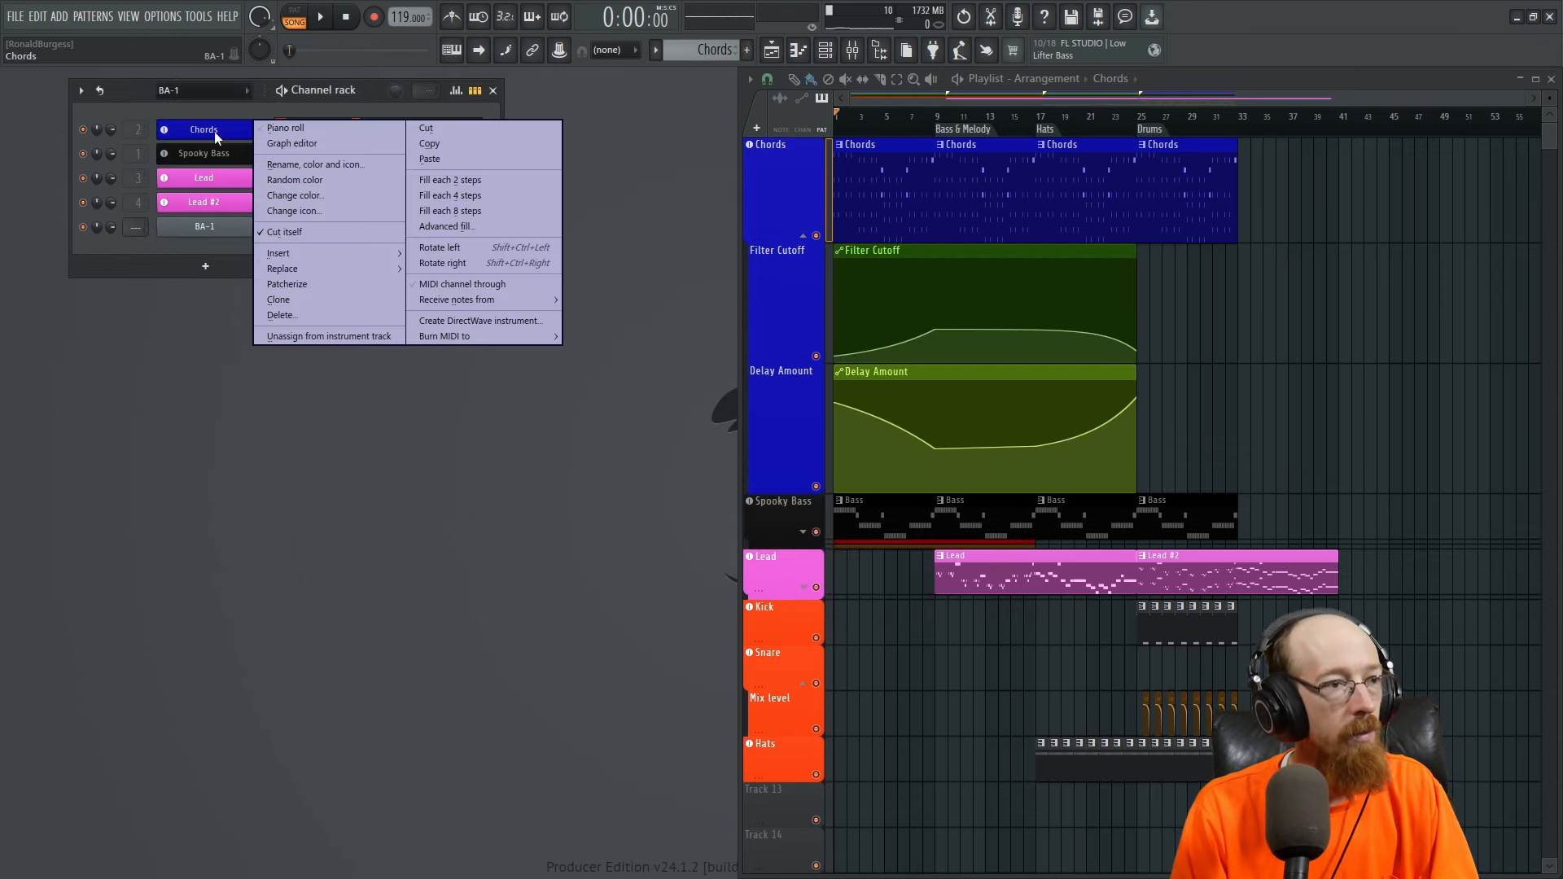
click(524, 148)
right_click(228, 235)
click(324, 228)
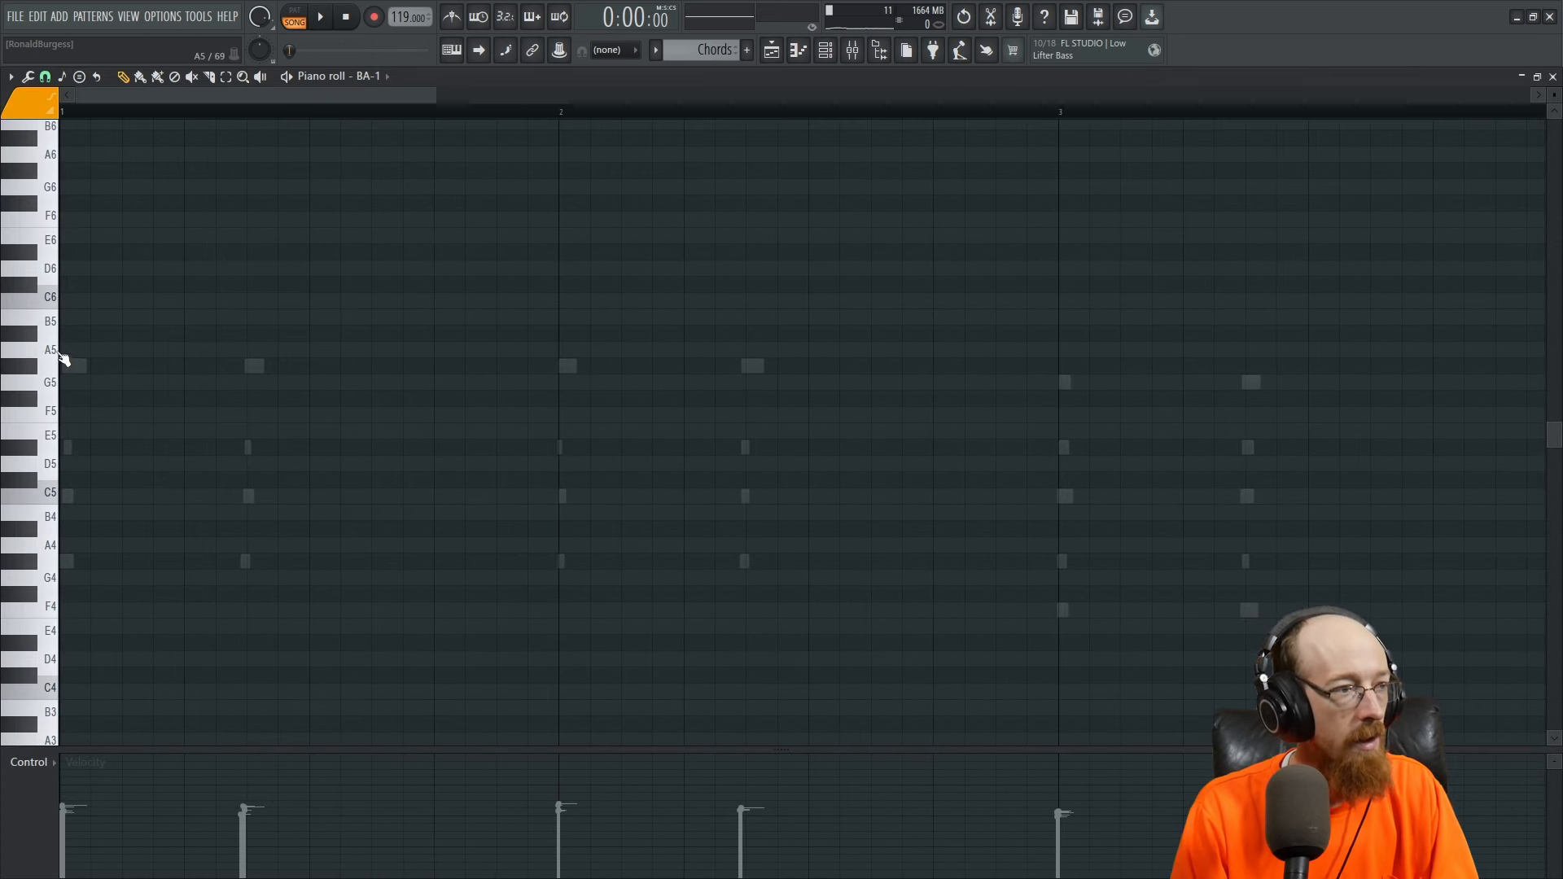
click(66, 366)
drag(171, 362, 540, 364)
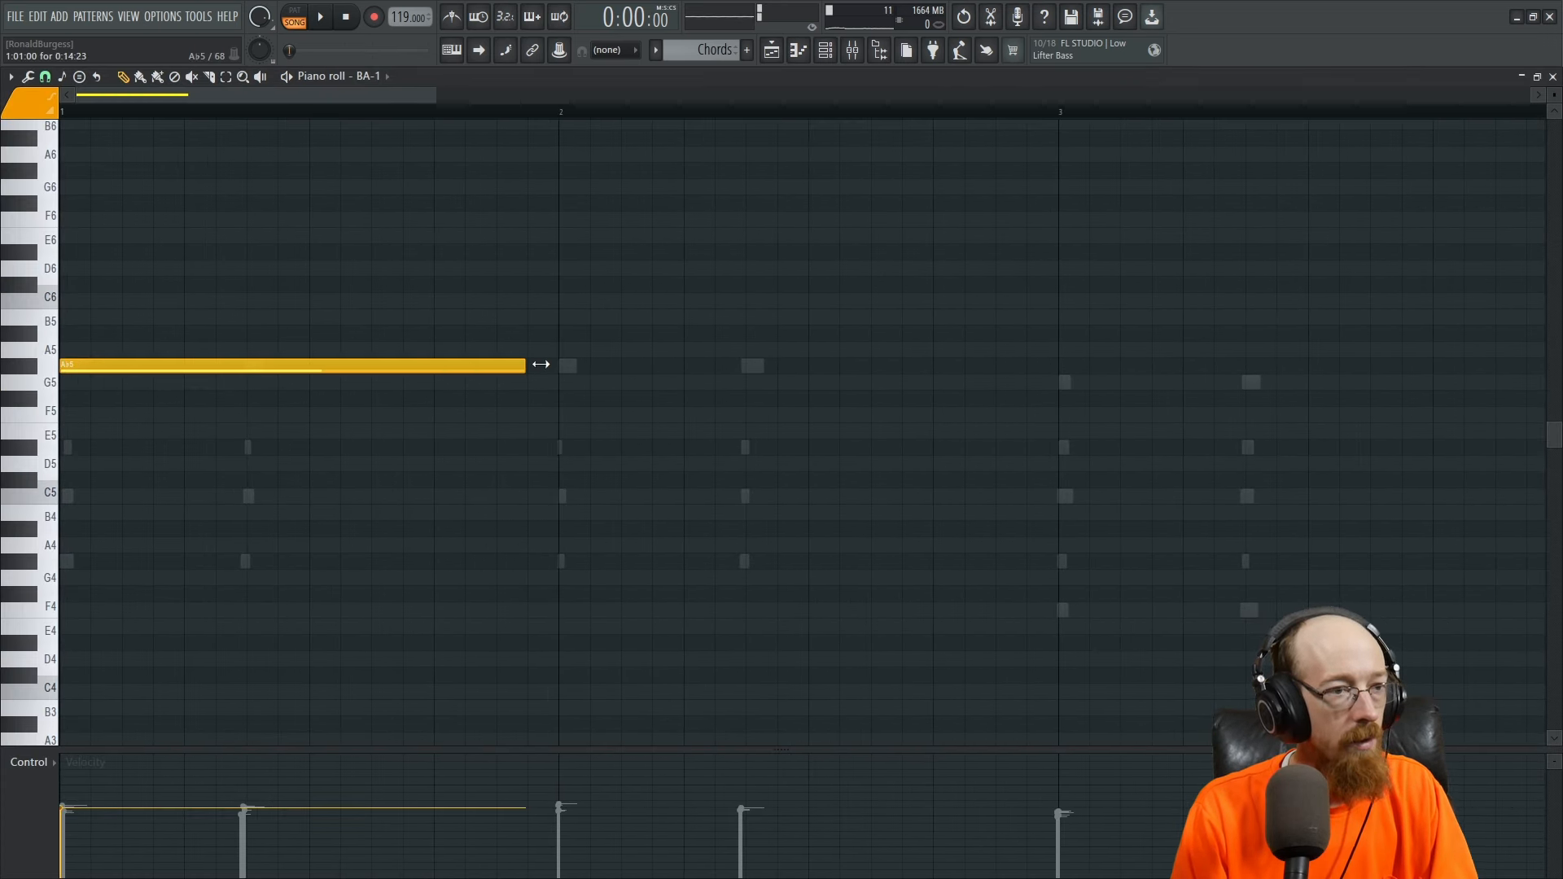
click(102, 562)
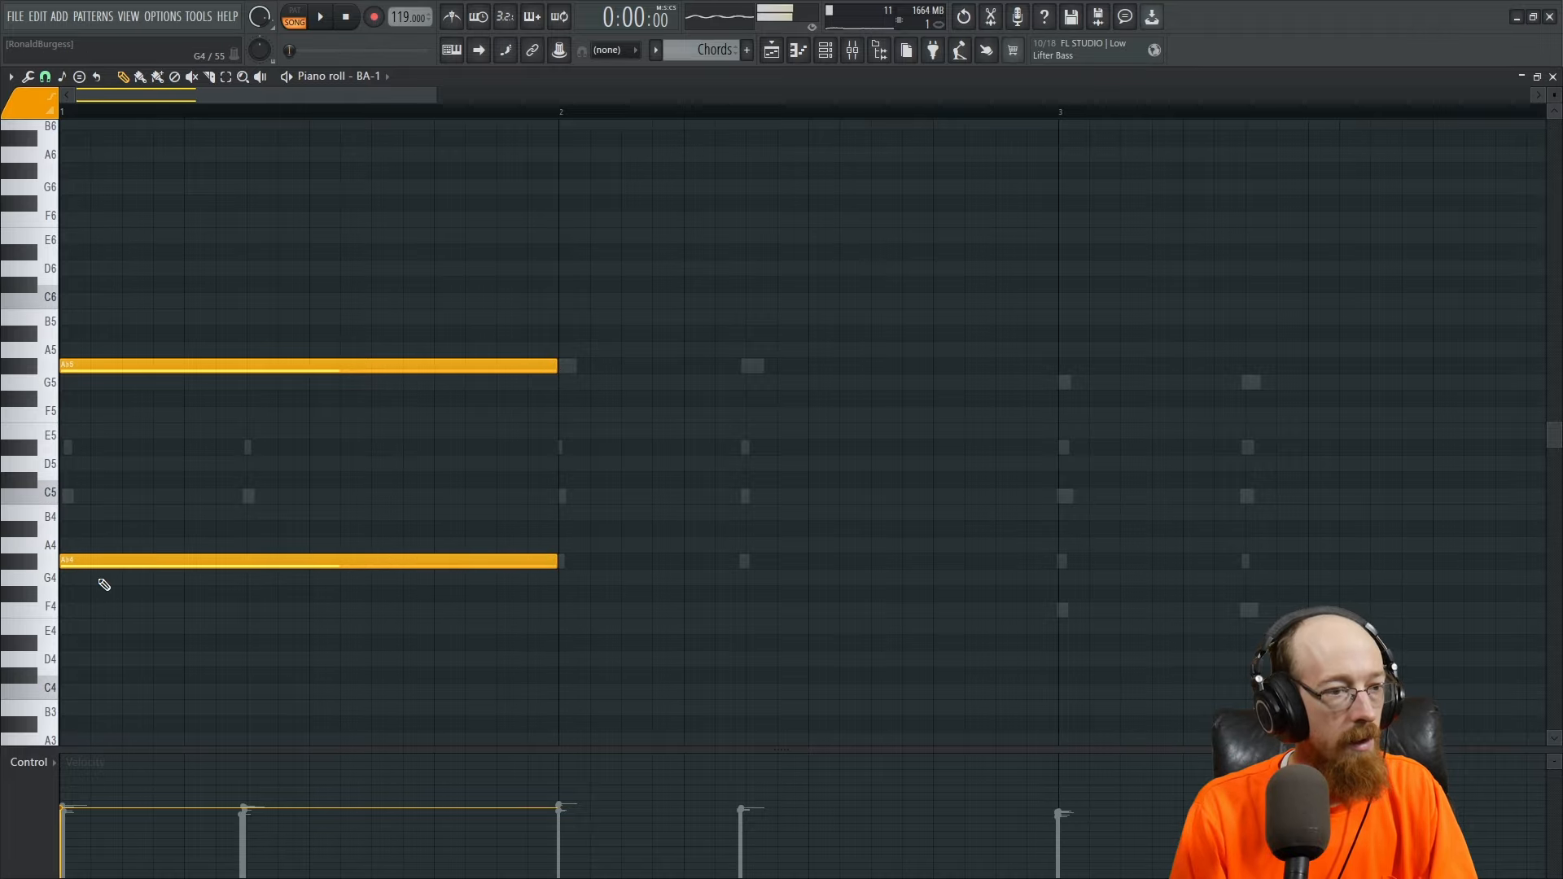
drag(447, 279, 516, 537)
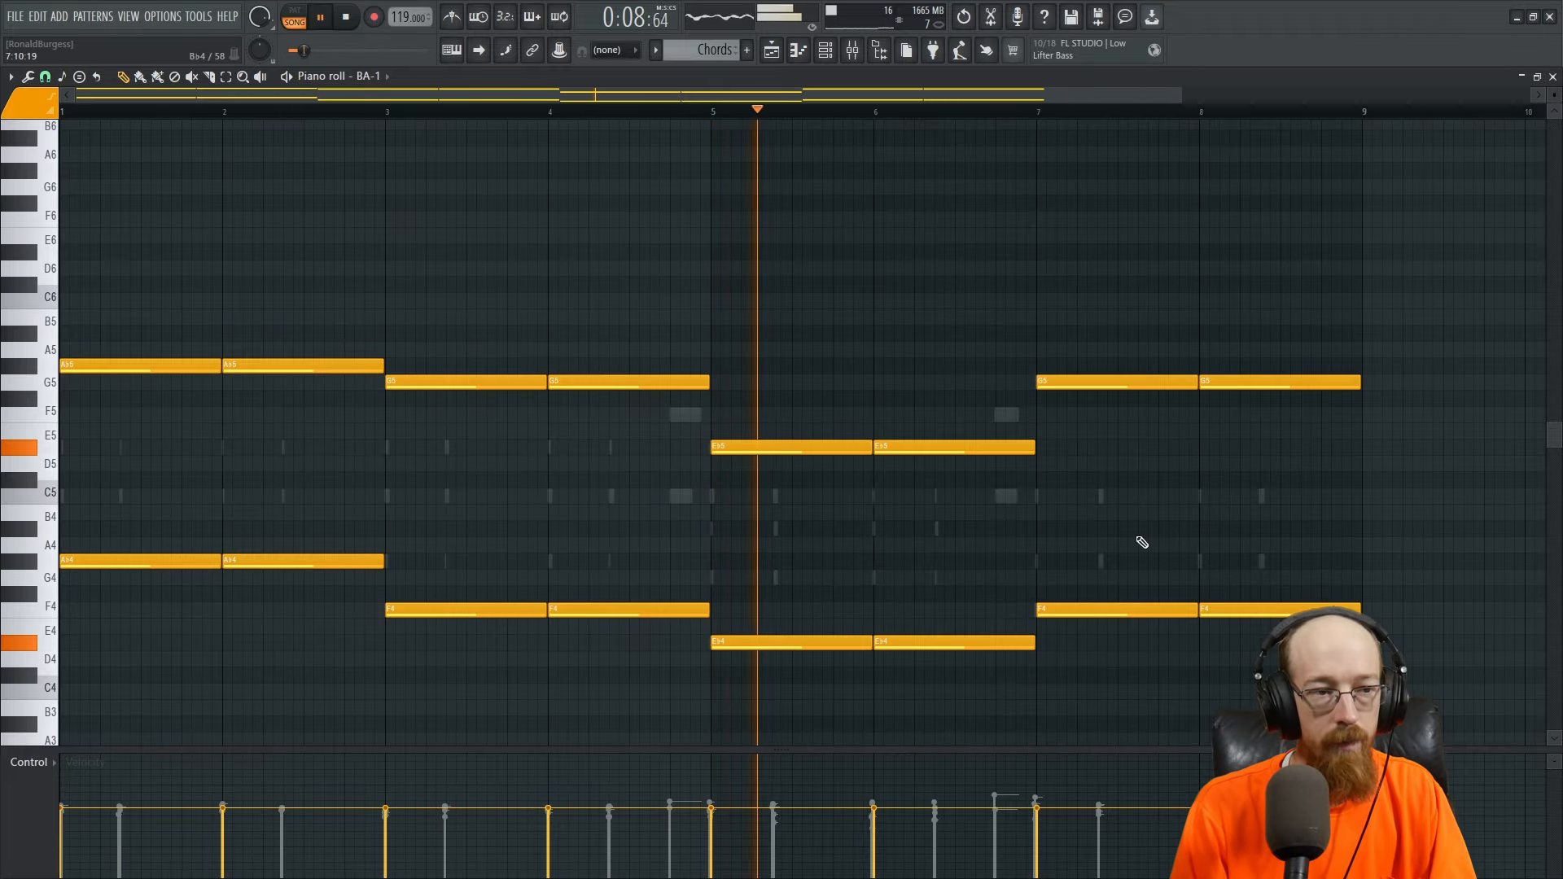
key(space)
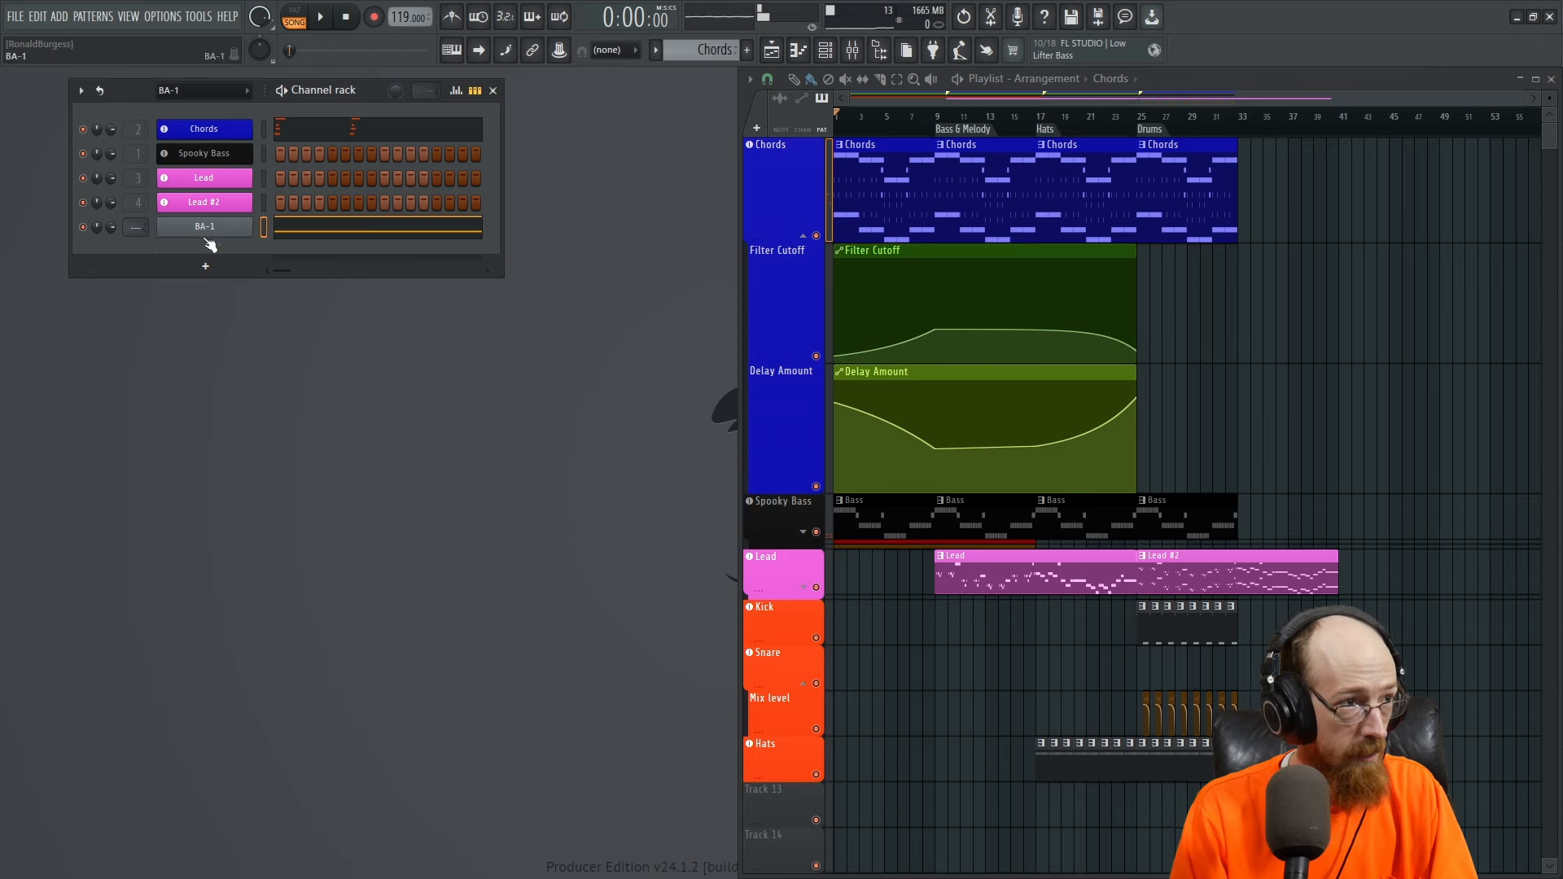
- Turn the BA-1 channel into an instrument track with its own mixer and playlist tracks, and recolor it bright blue
right_click(205, 236)
click(326, 435)
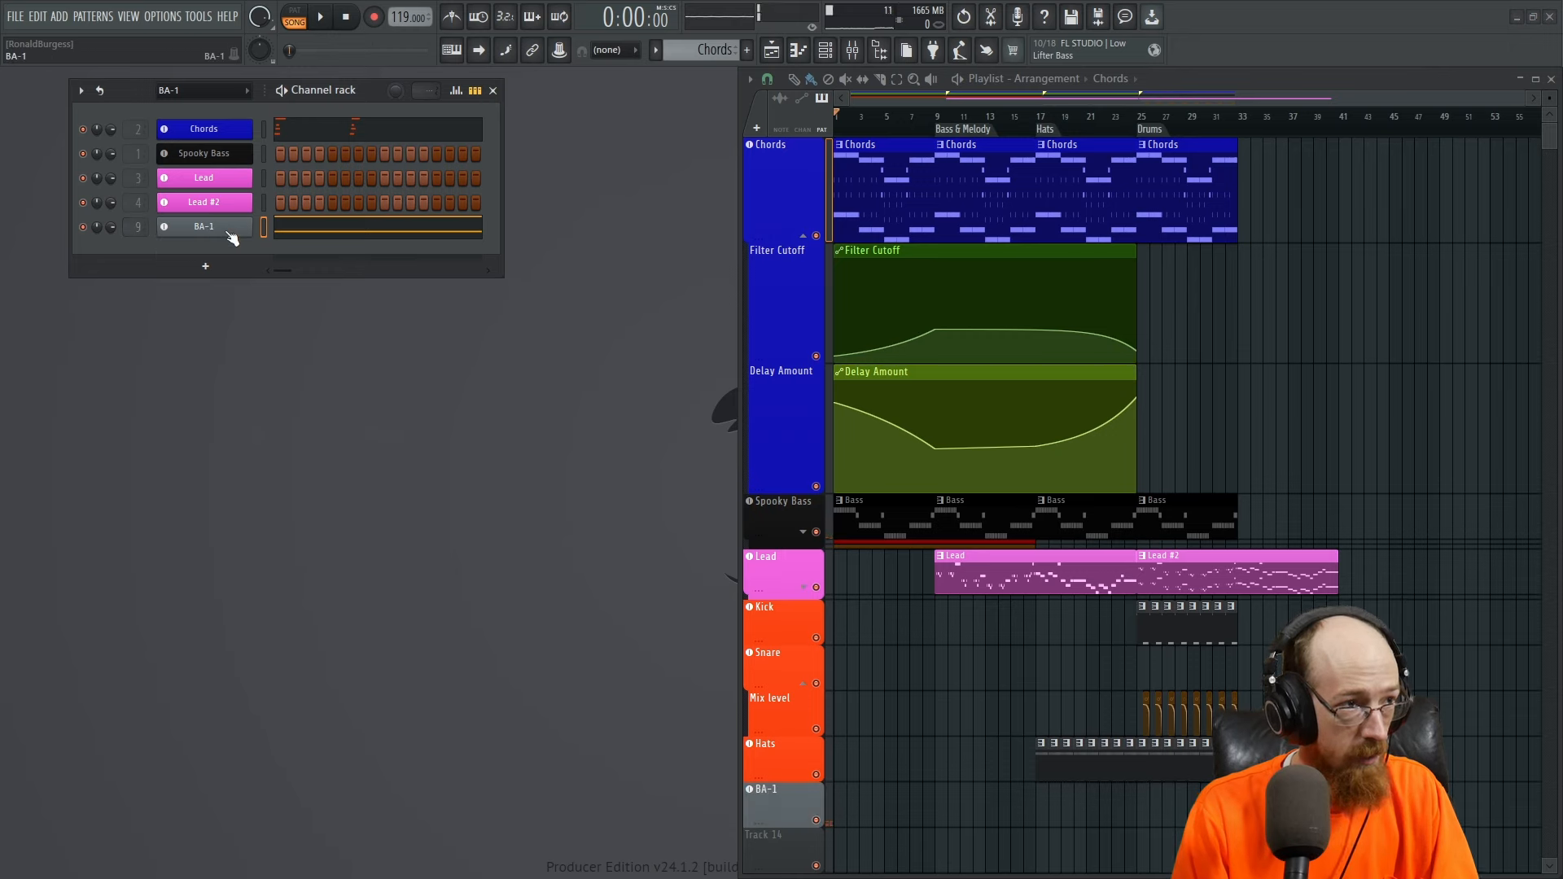
middle_click(229, 232)
click(393, 243)
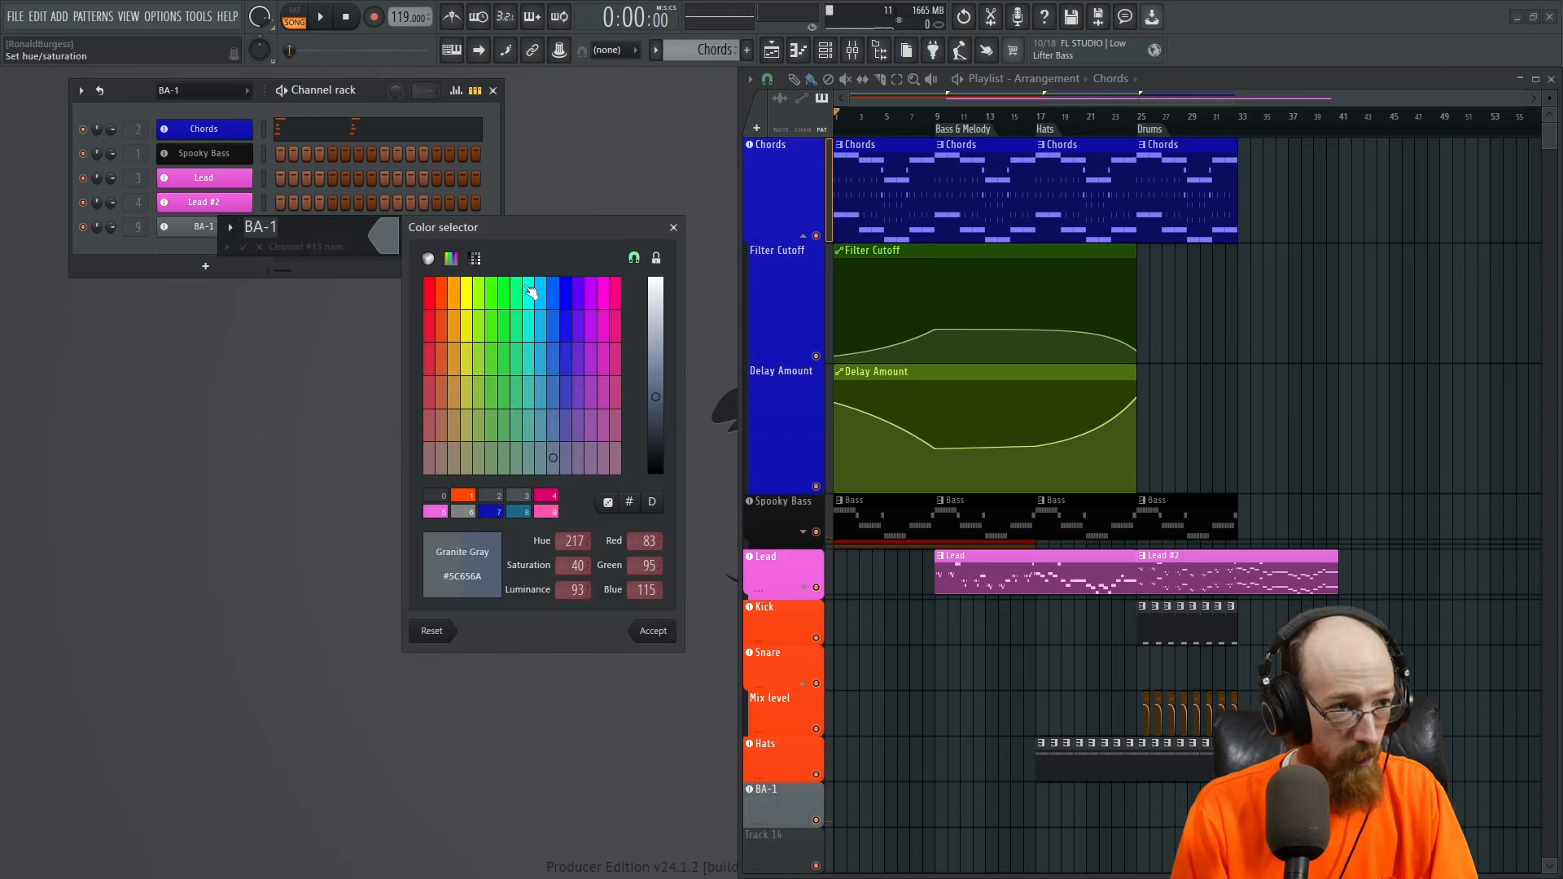
click(551, 334)
mouse_move(661, 399)
mouse_down()
mouse_move(661, 415)
mouse_move(661, 387)
mouse_up()
click(656, 629)
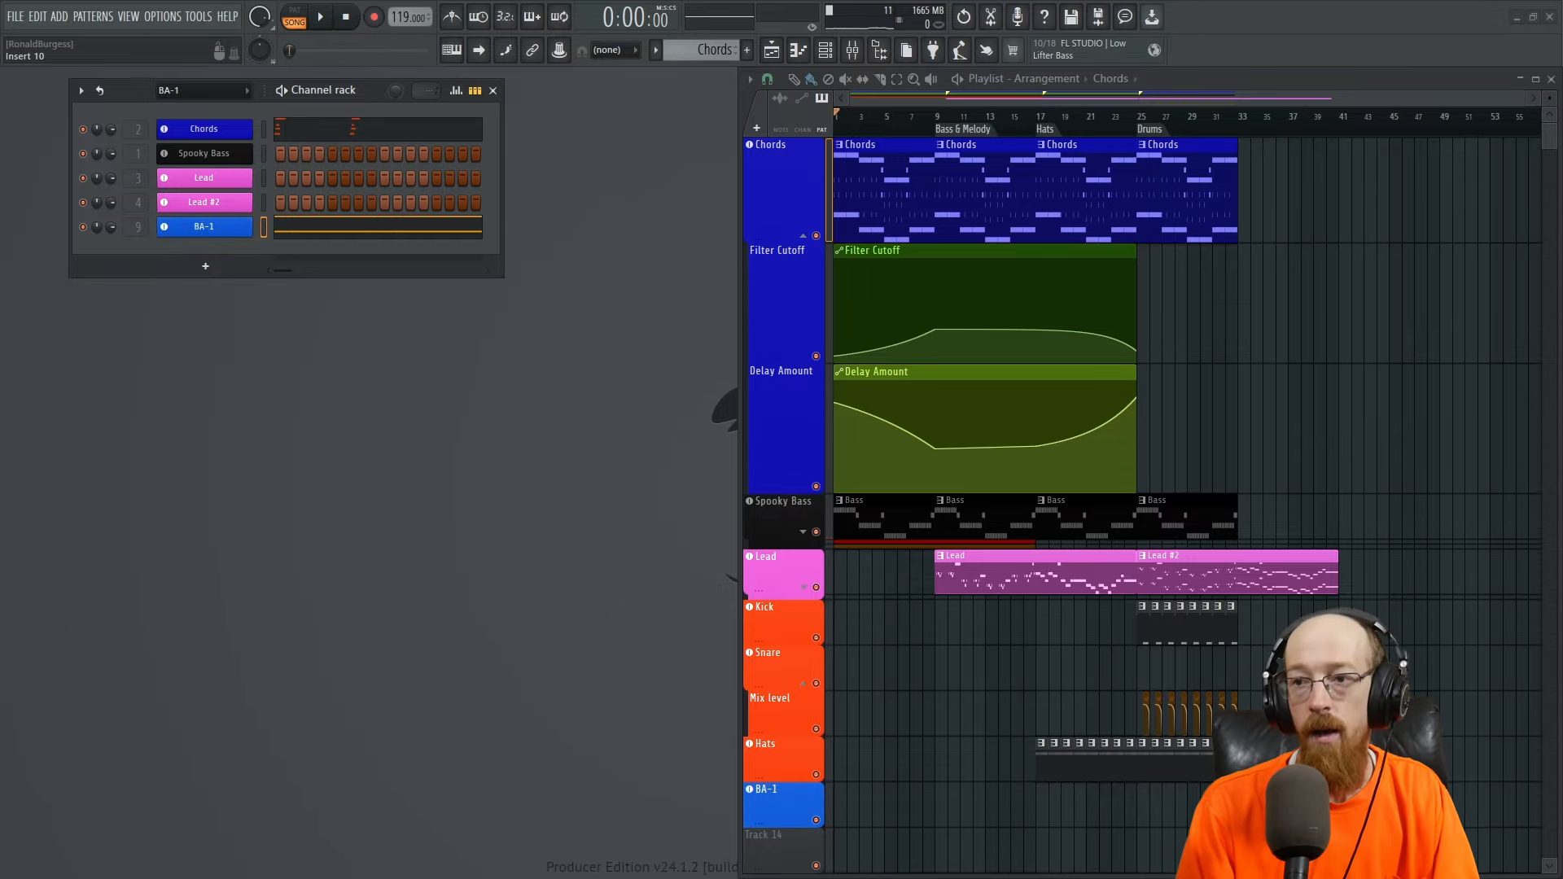
- Add a LuxeVerb effect to the BA-1 mixer track and close the mixer
key(F9)
key(F8)
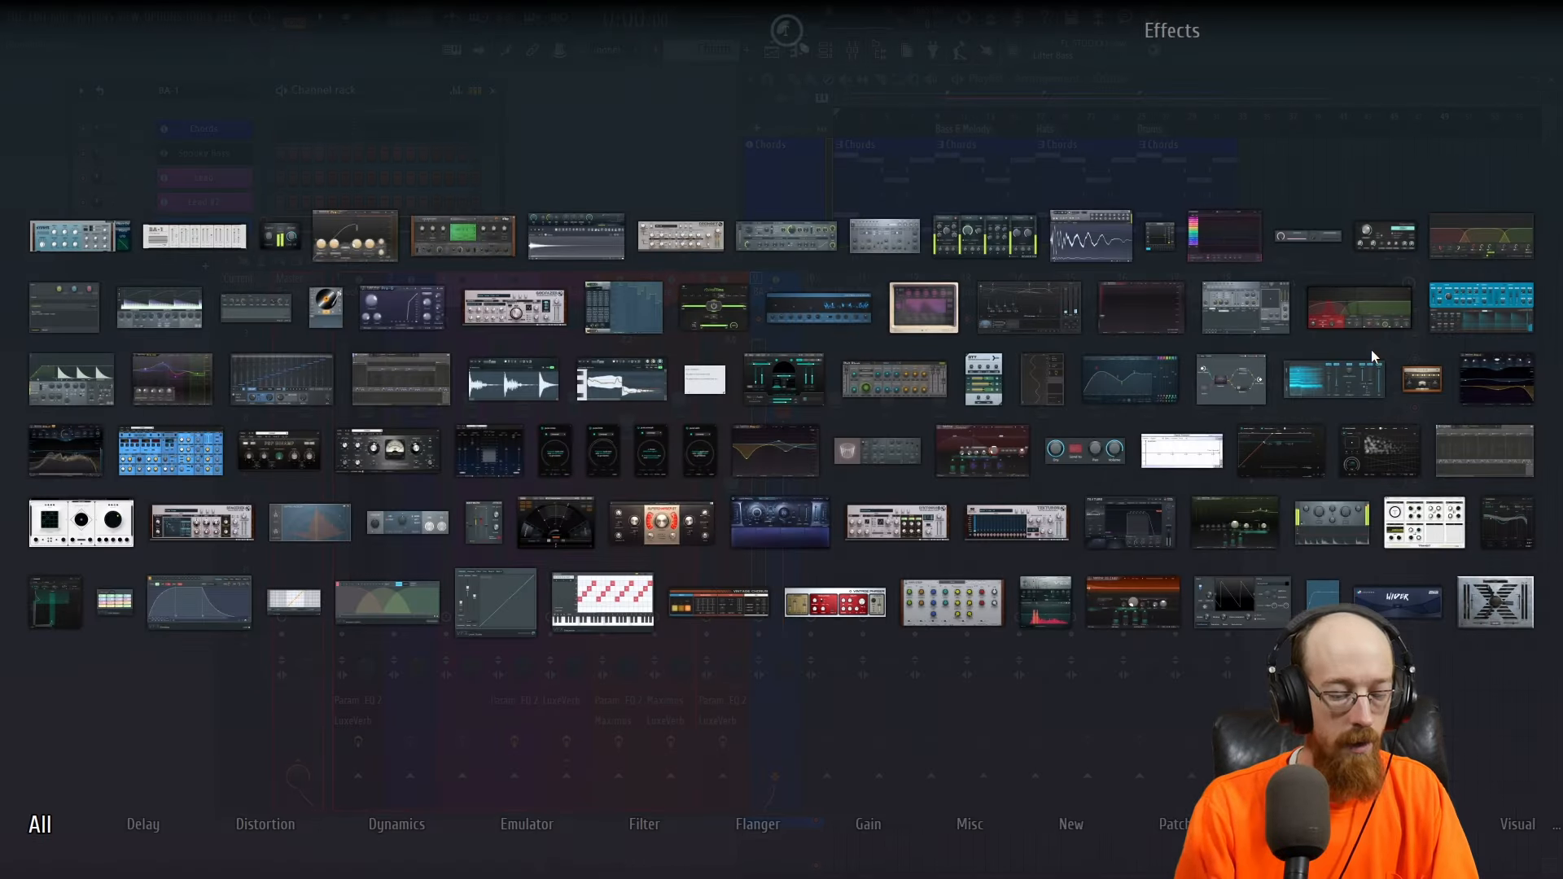
text(lux)
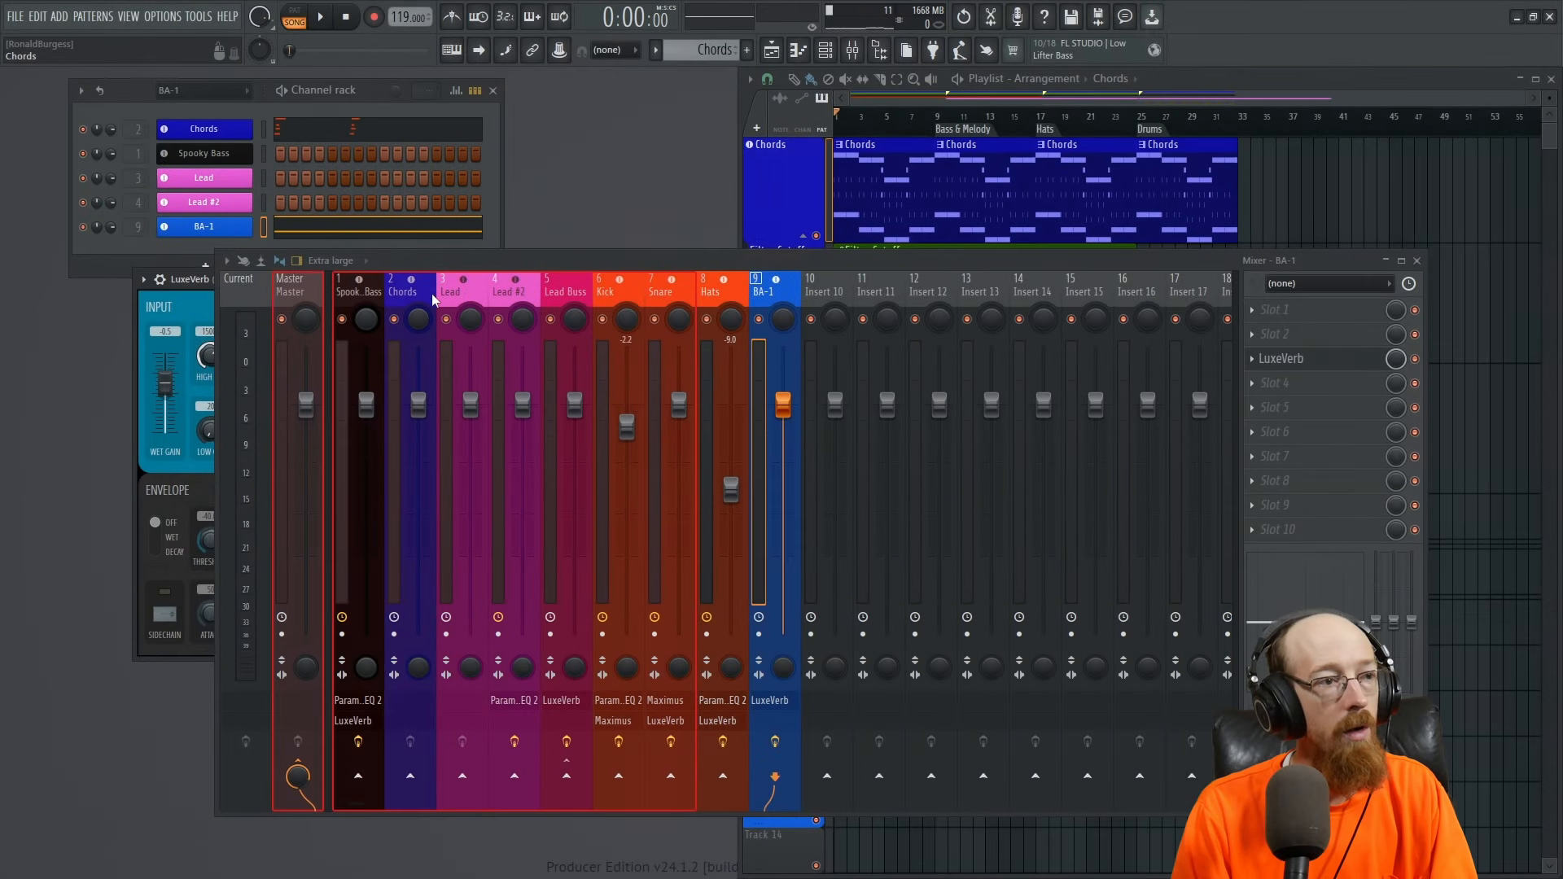
key(F9)
- Raise LuxeVerb's decay to 6.073 while listening to playback, close the effect, and adjust the BA-1 channel's volume
key(space)
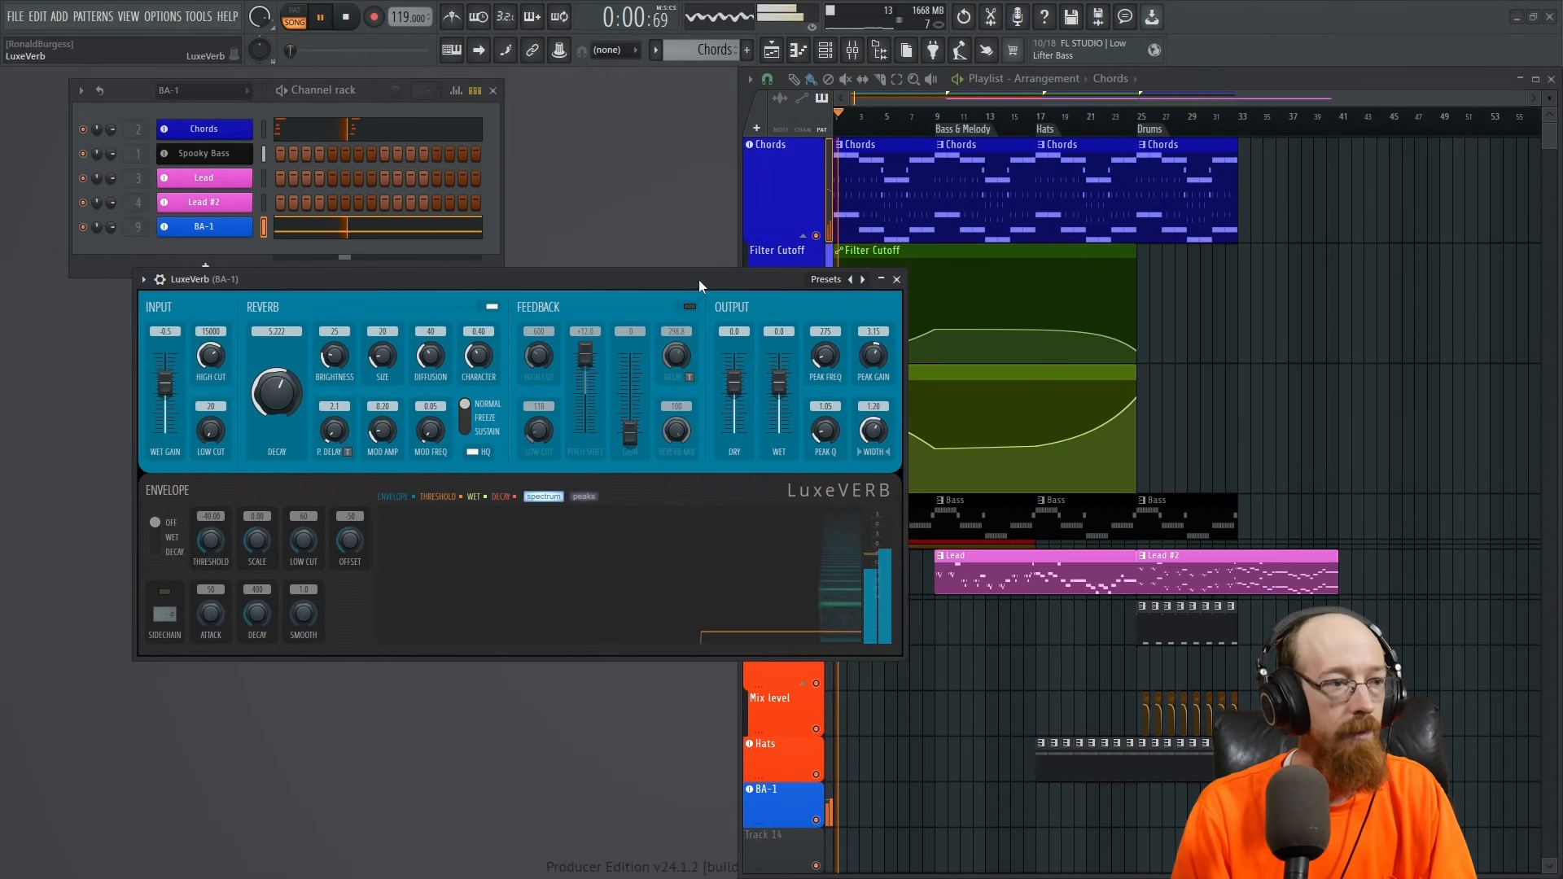
drag(273, 467, 273, 446)
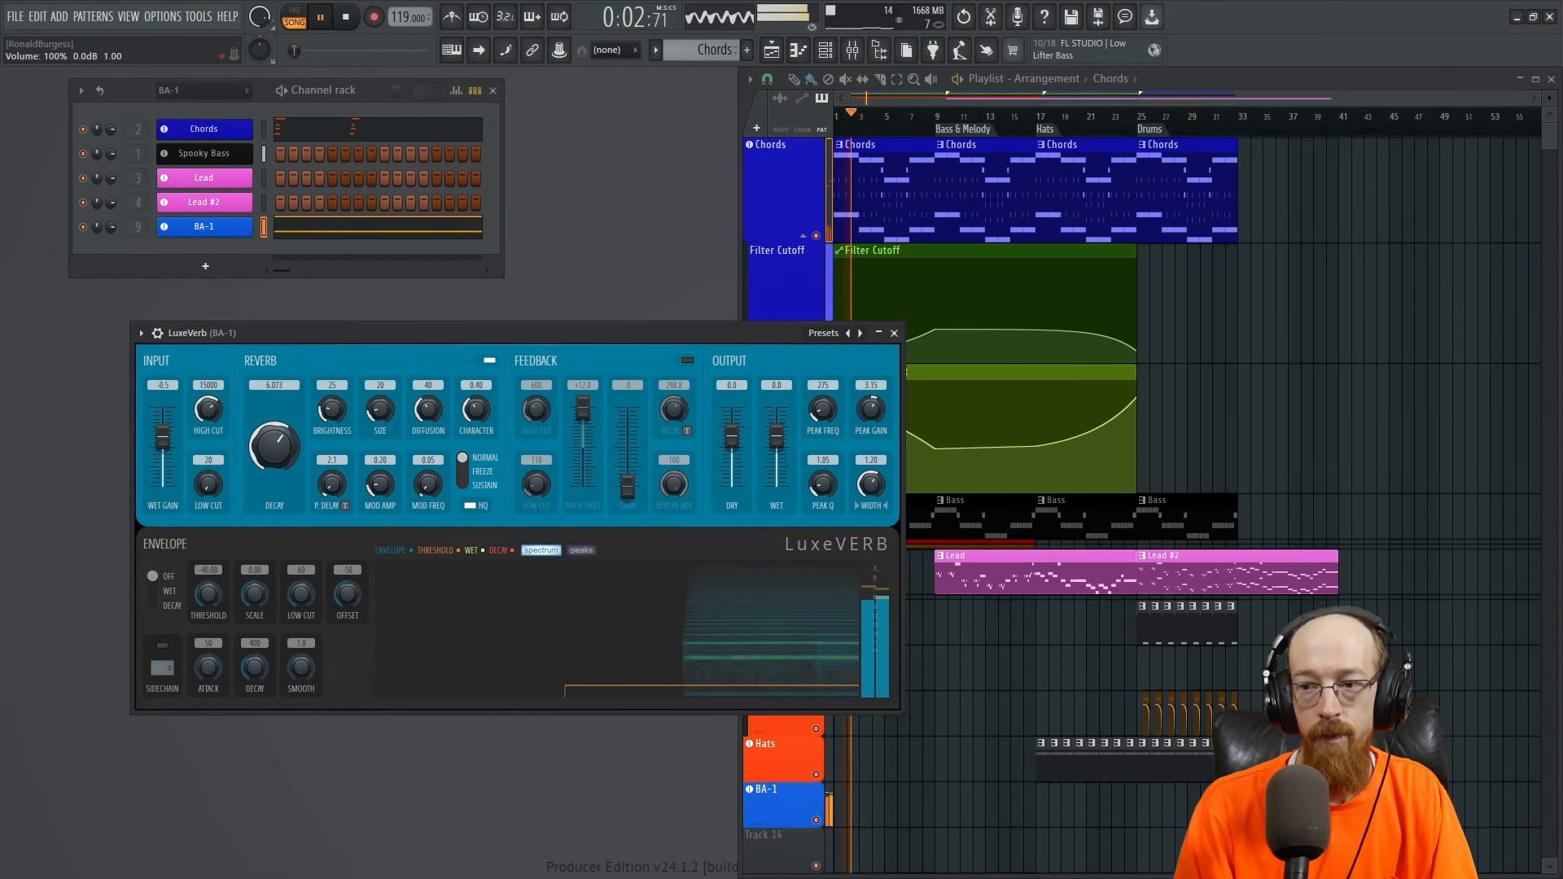
key(space)
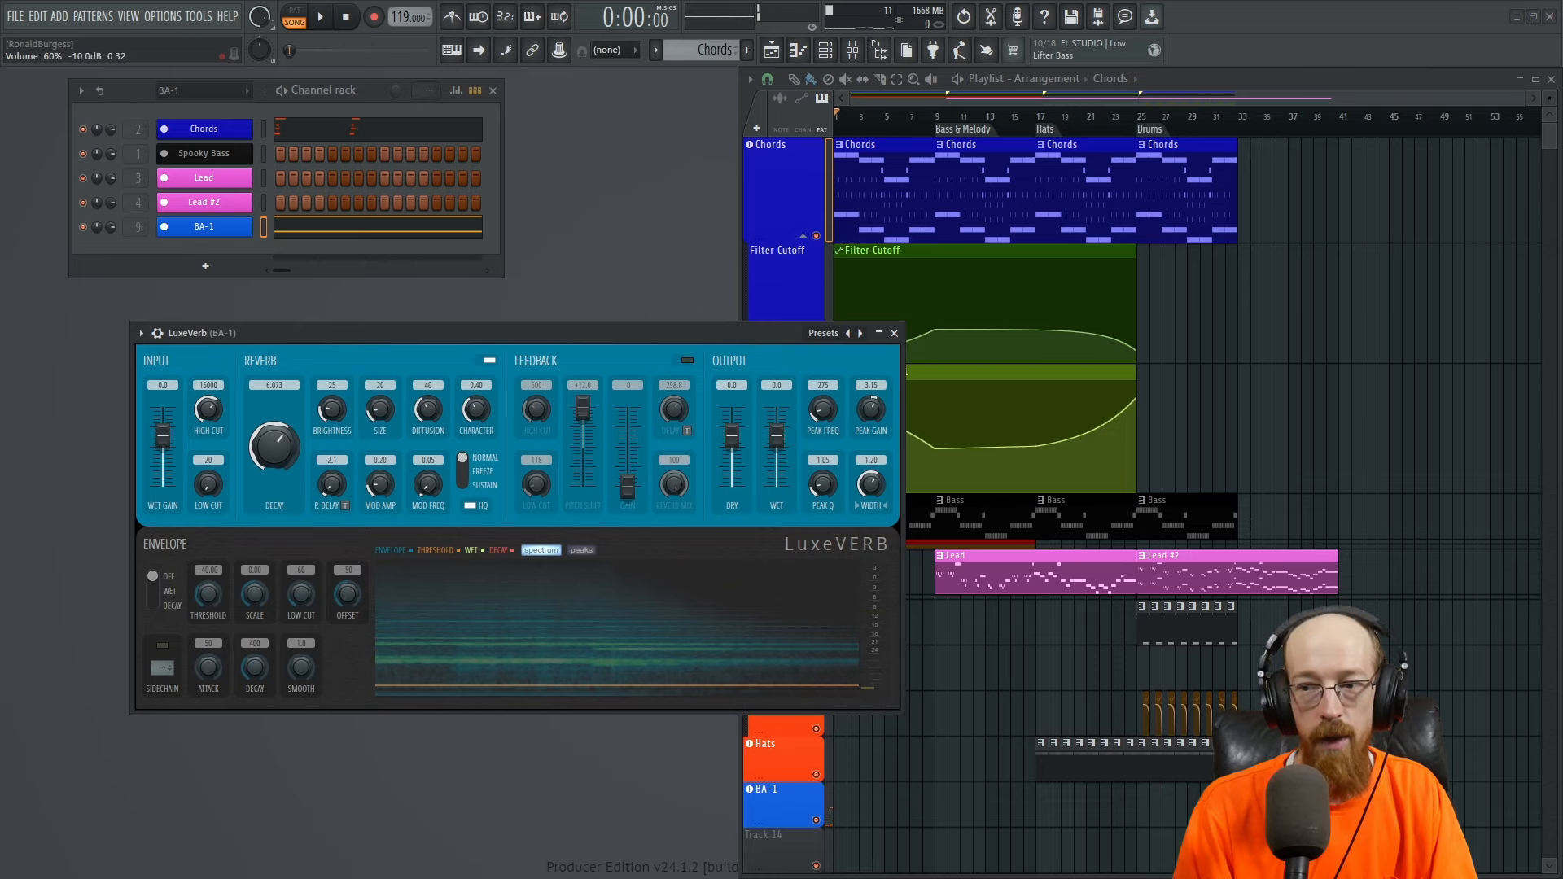
key(space)
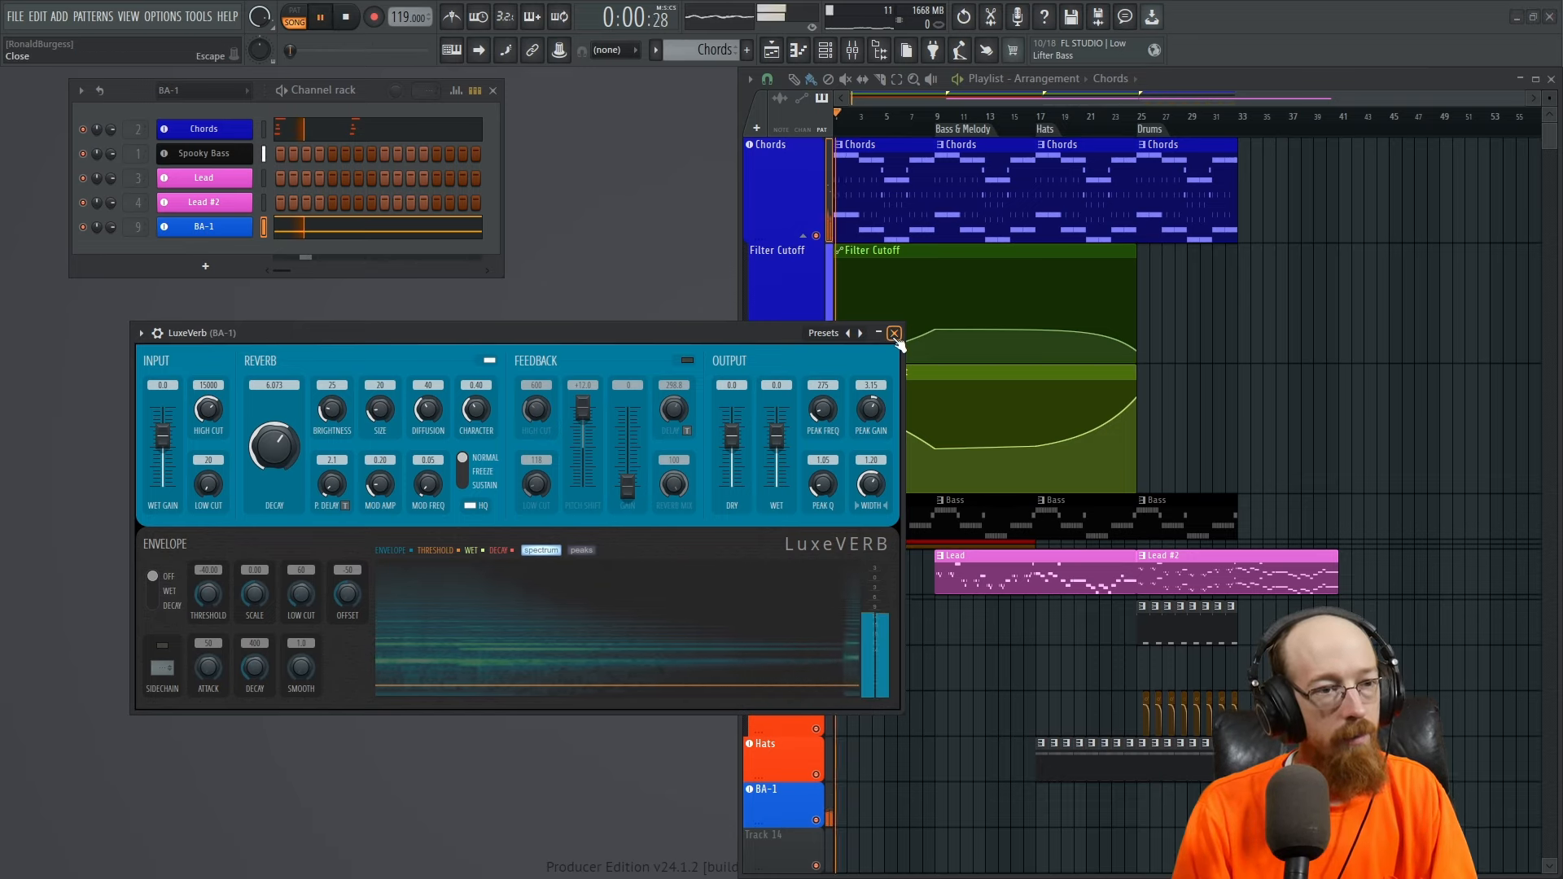
click(894, 333)
drag(110, 227, 111, 237)
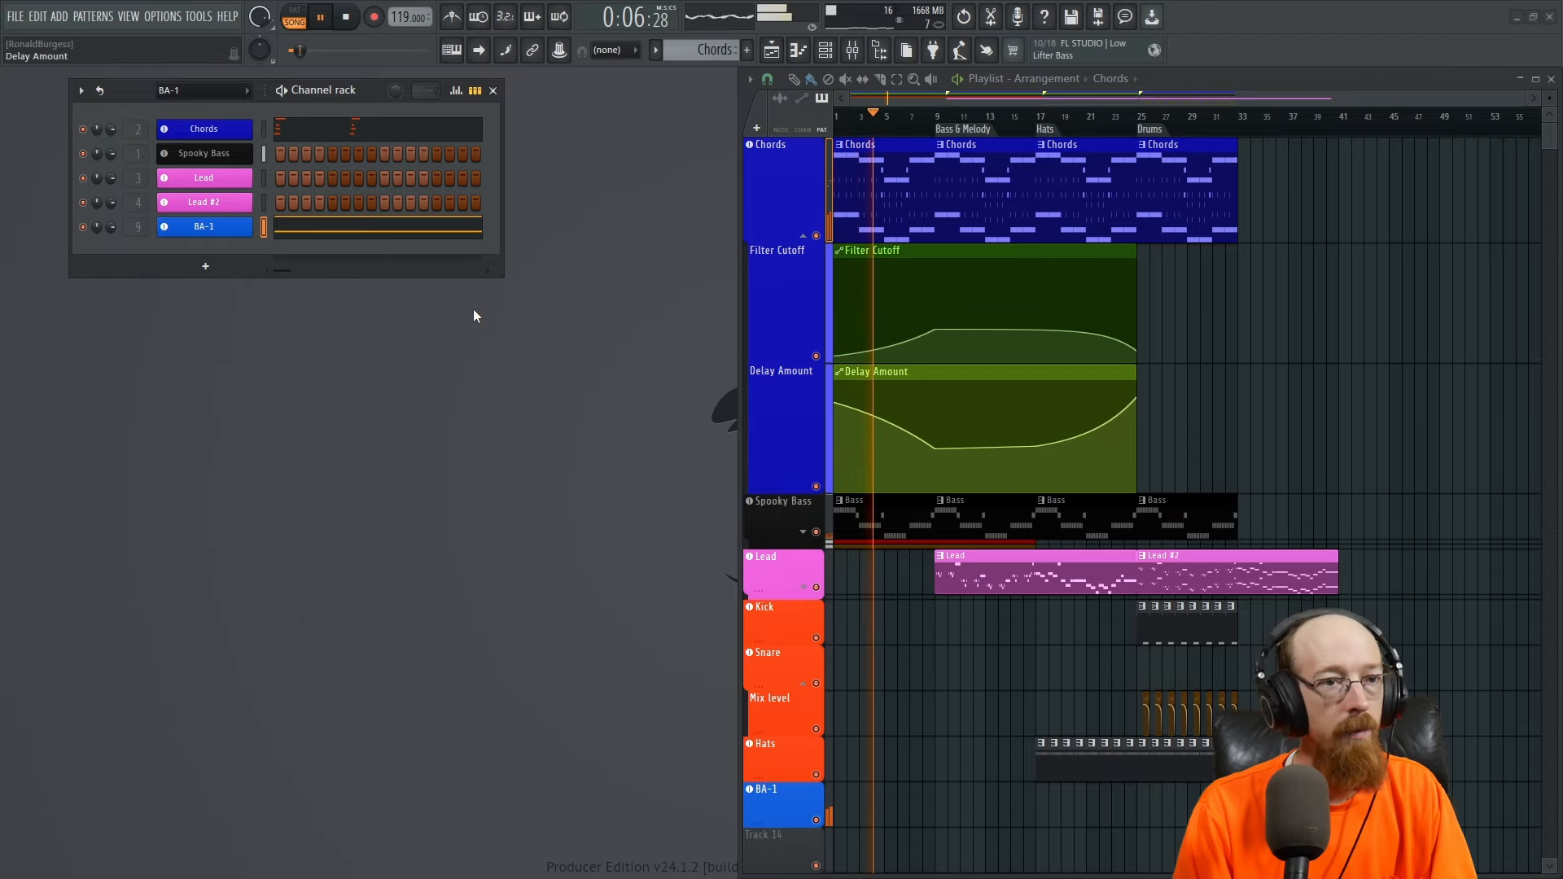
- Transpose all BA-1 notes in the Chords pattern up one octave, return to the playlist and stop playback
click(375, 228)
key(ctrl+Up)
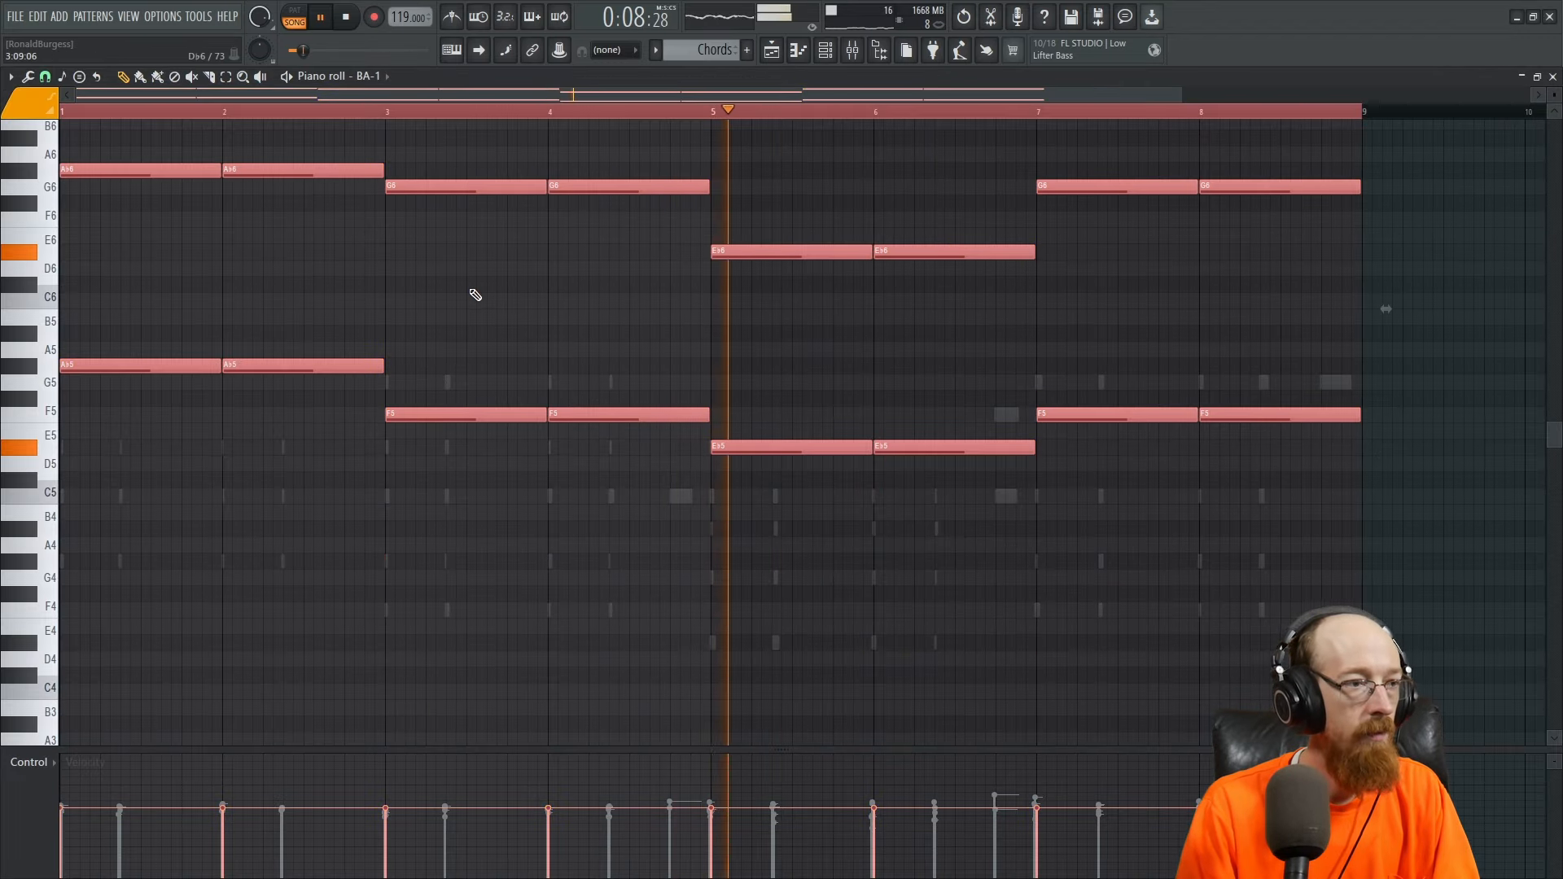
click(1551, 77)
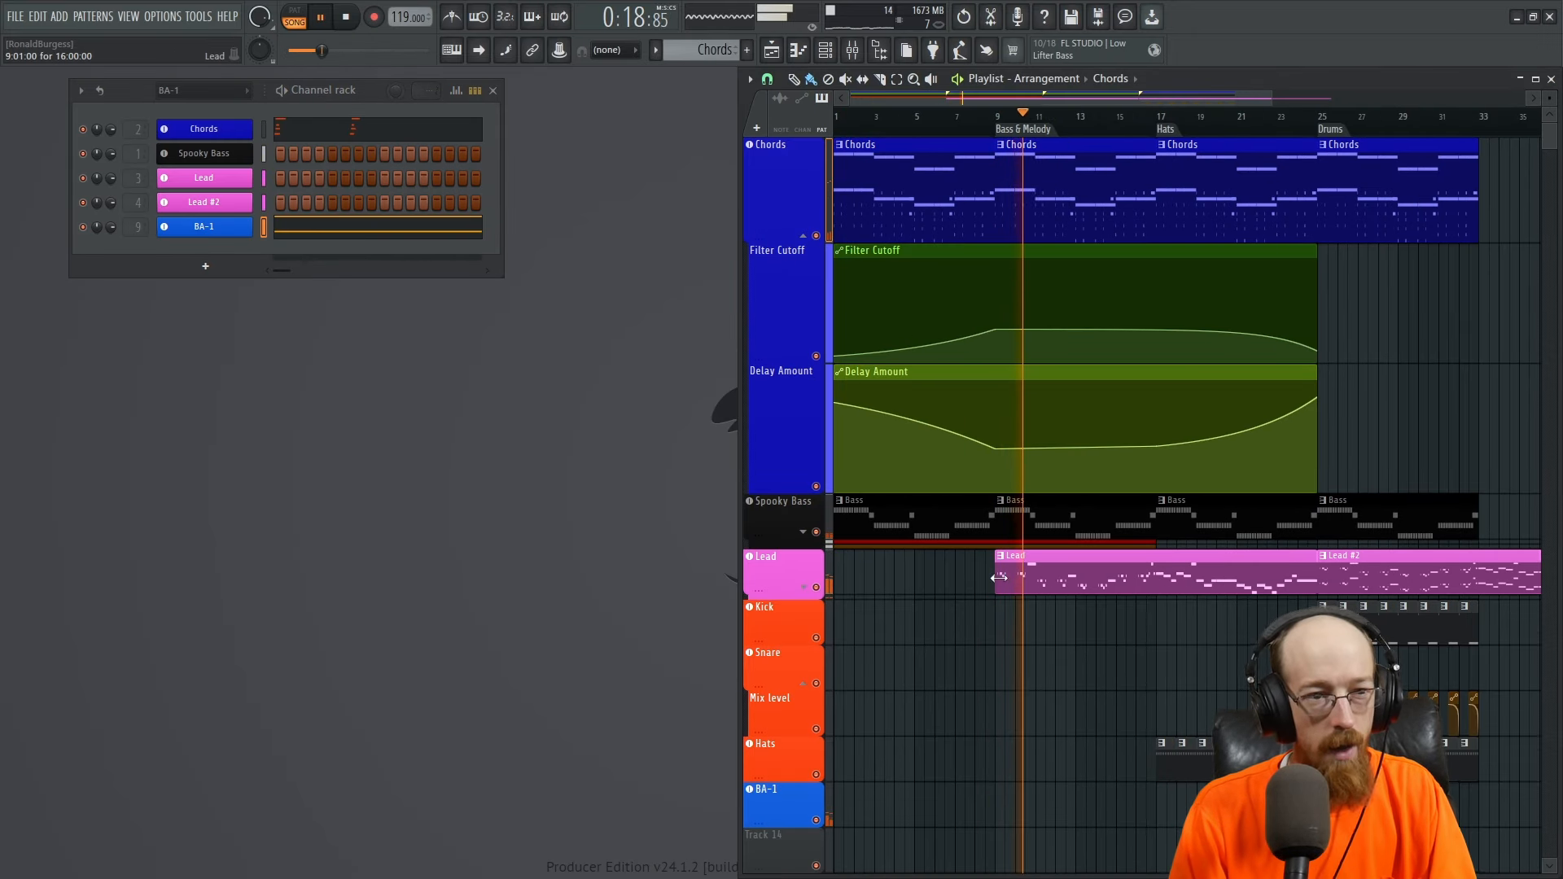
key(space)
scroll(1058, 577, down, 2)
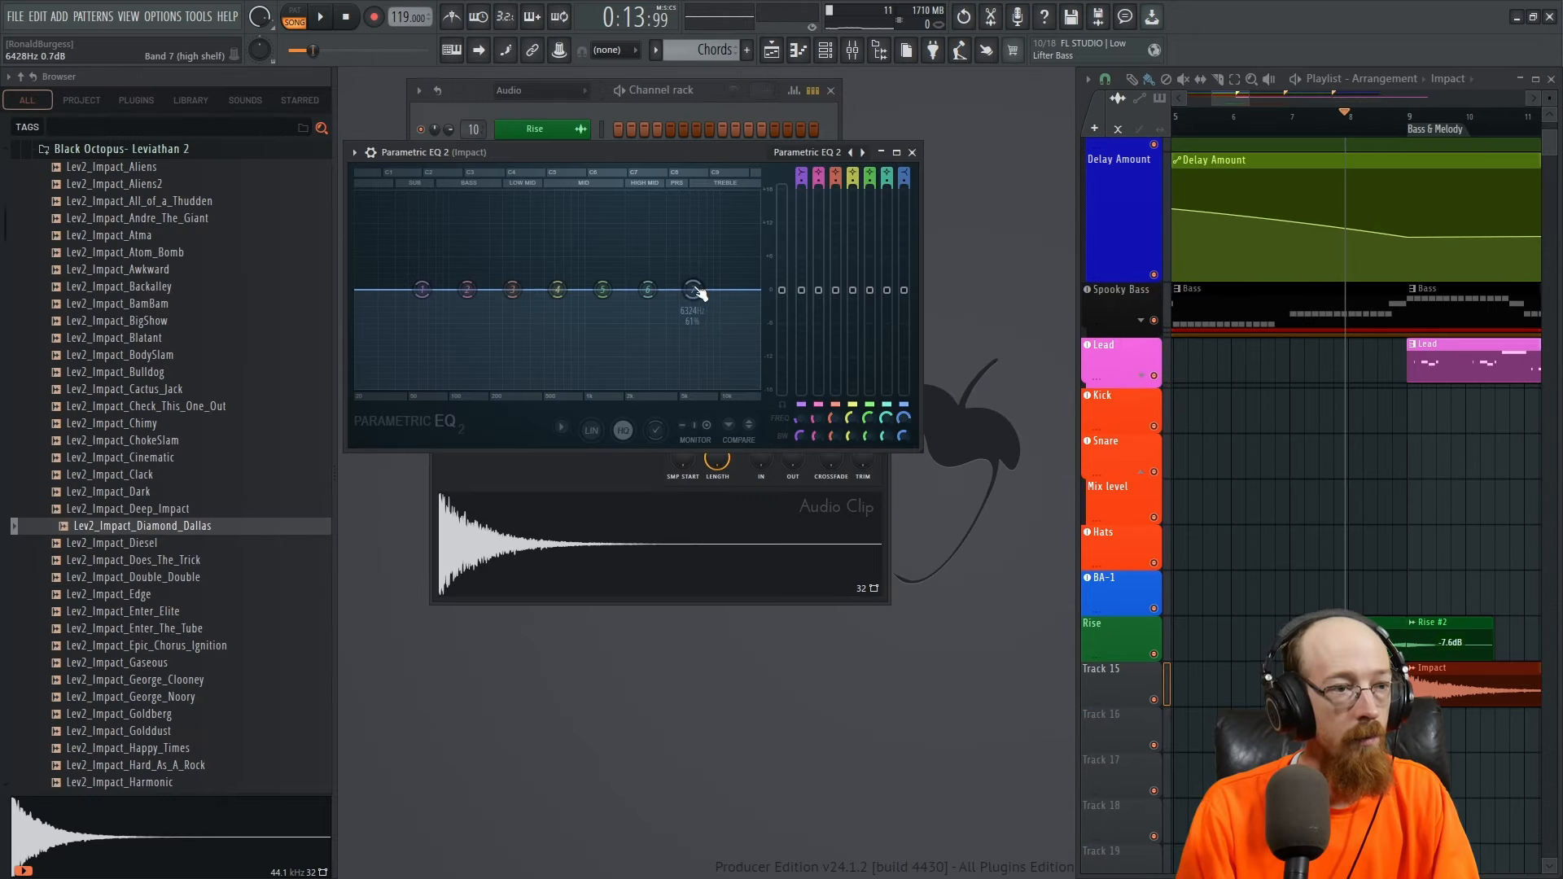
- Pull band 7 of the Impact track's Parametric EQ 2 down to -18 dB at about 170 Hz and open its options
drag(708, 383, 481, 386)
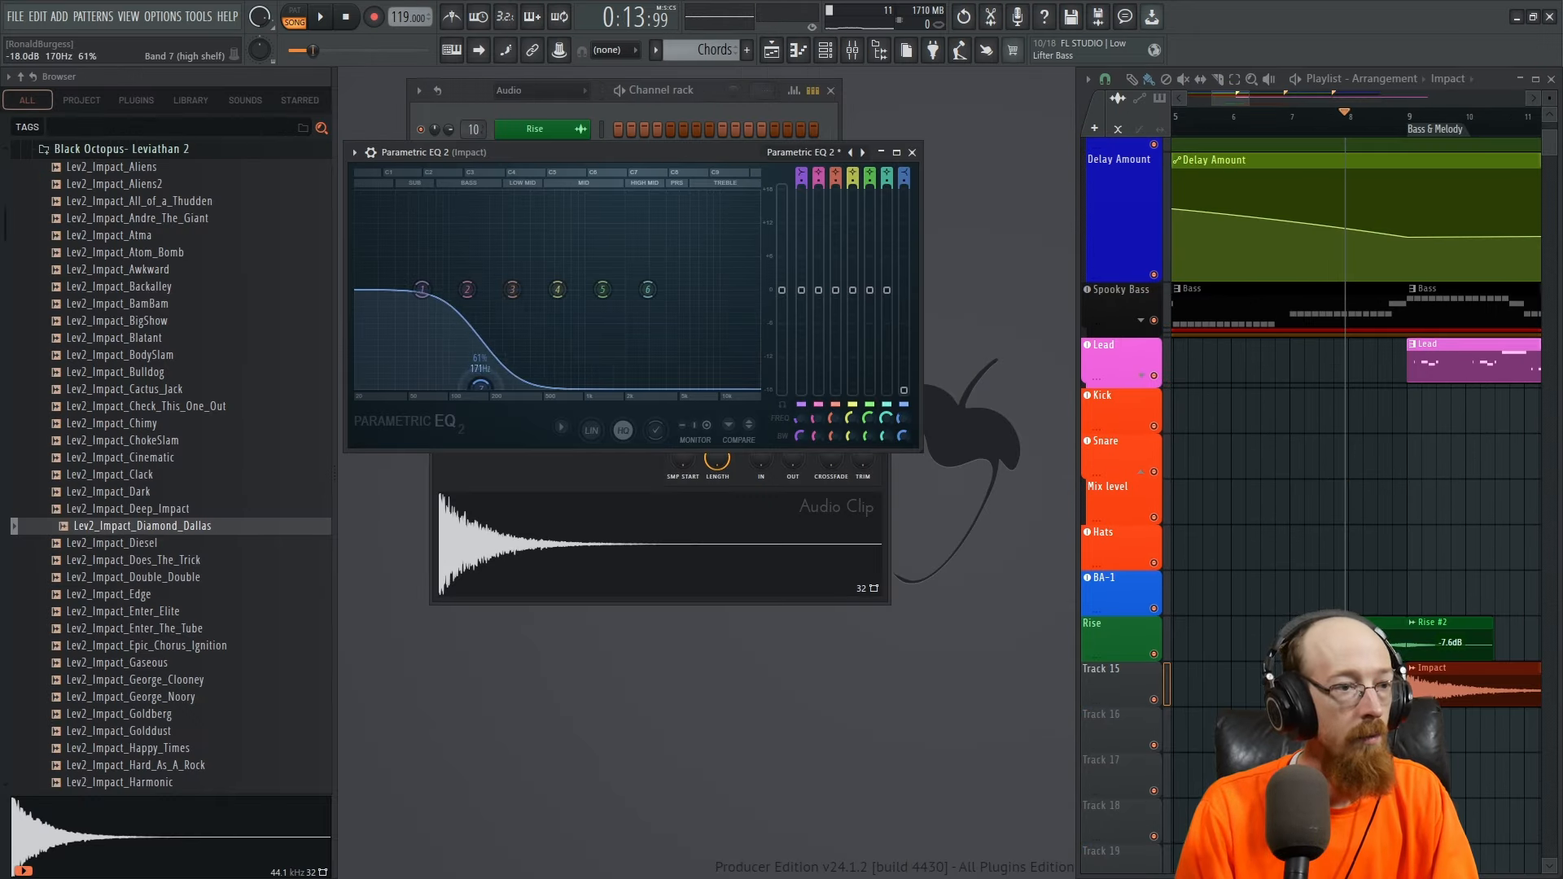
right_click(481, 387)
mouse_move(521, 450)
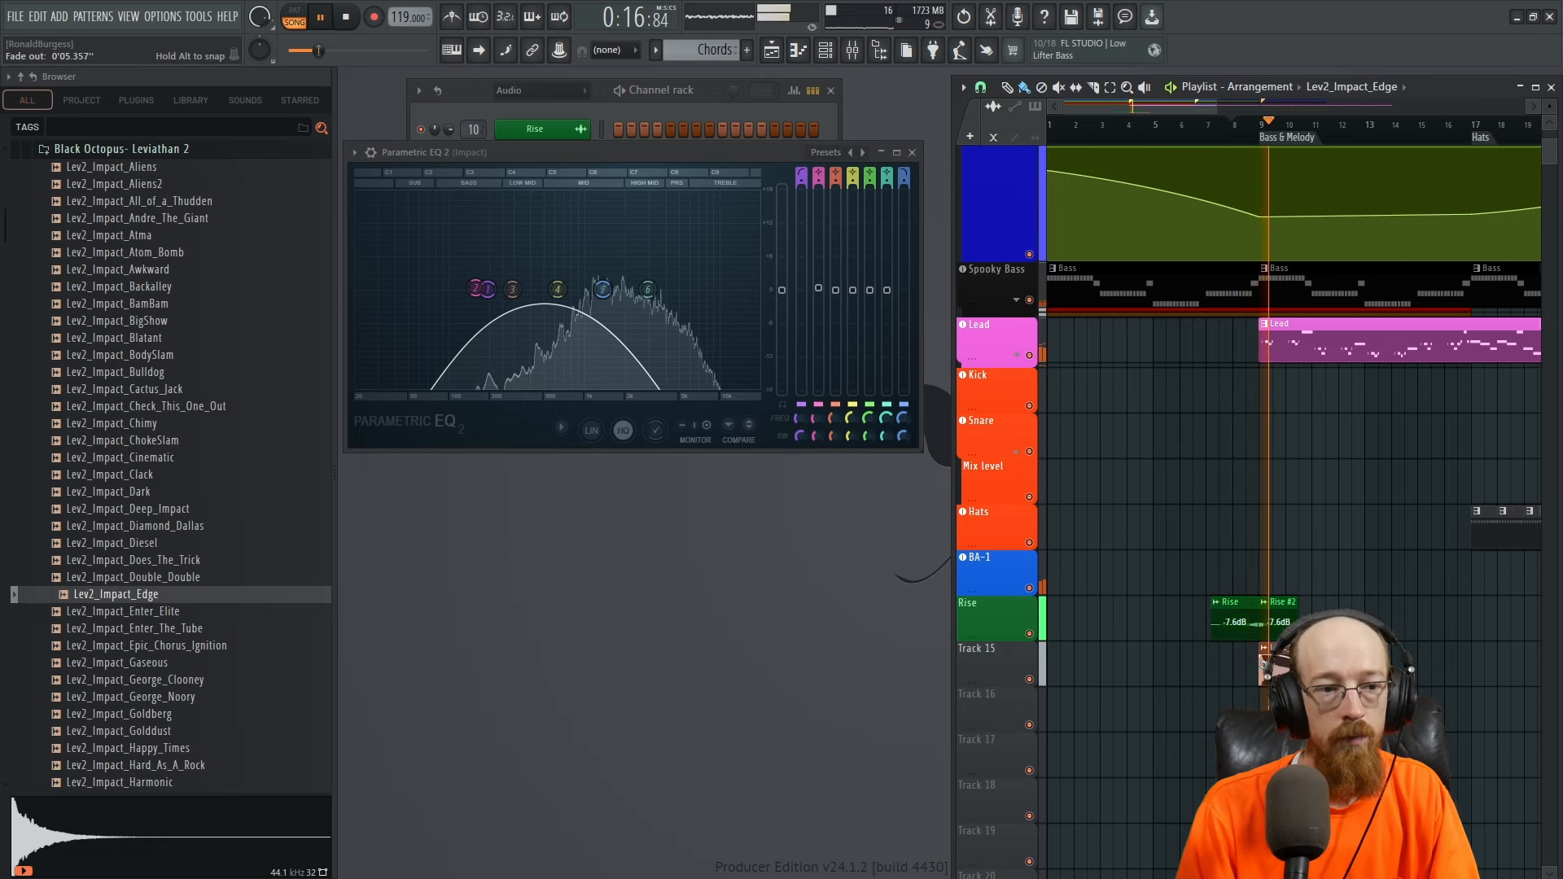
- Choose a new color for playlist Track 15, the track below Rise that holds the impact sample
middle_click(1002, 666)
click(1166, 655)
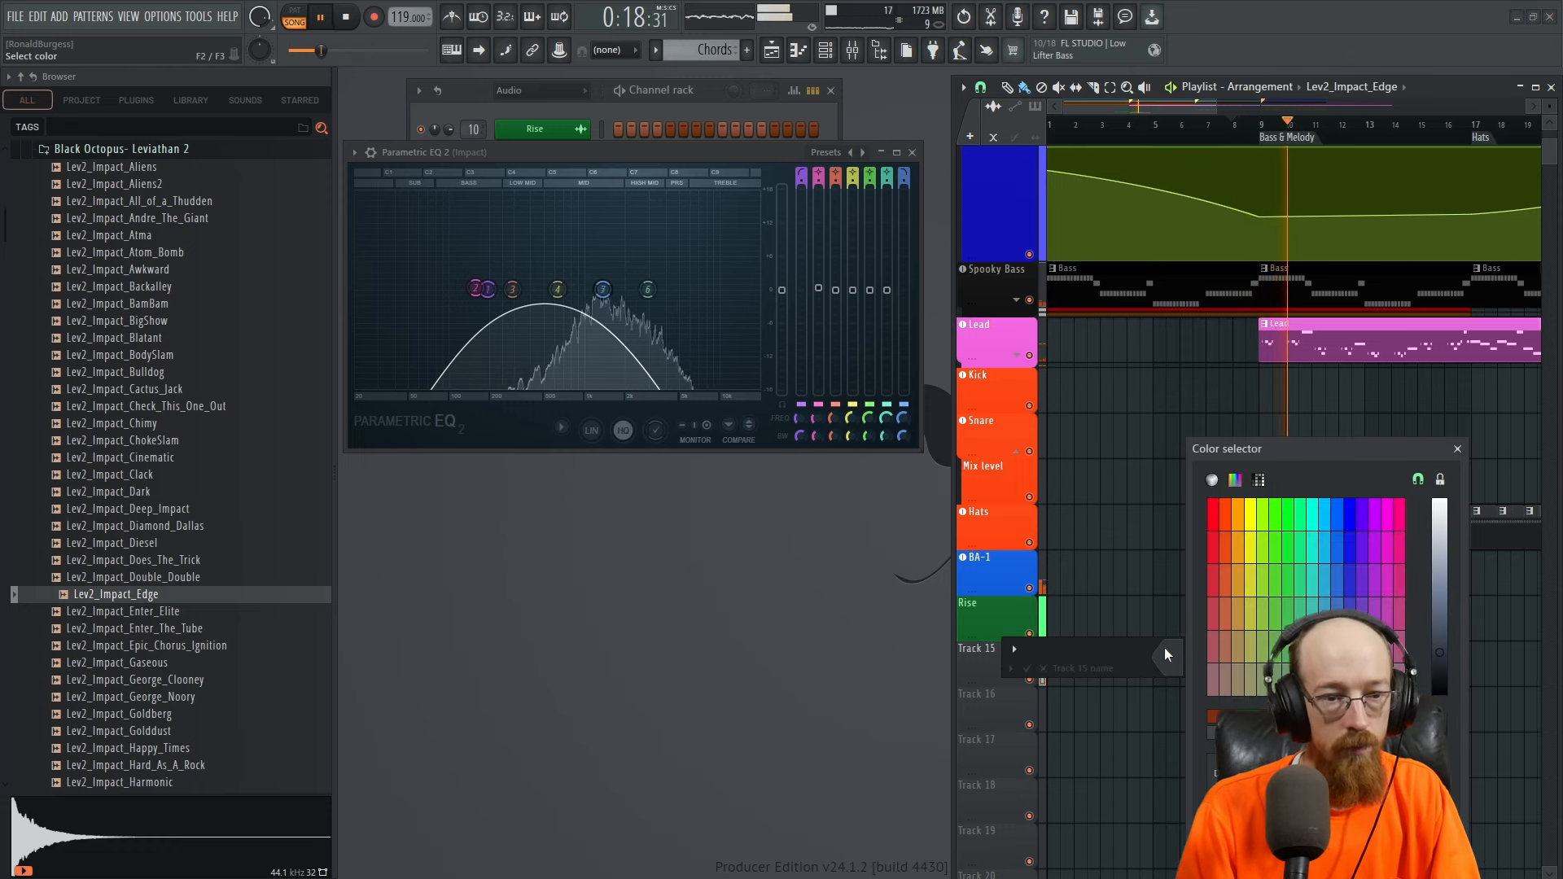
click(1229, 698)
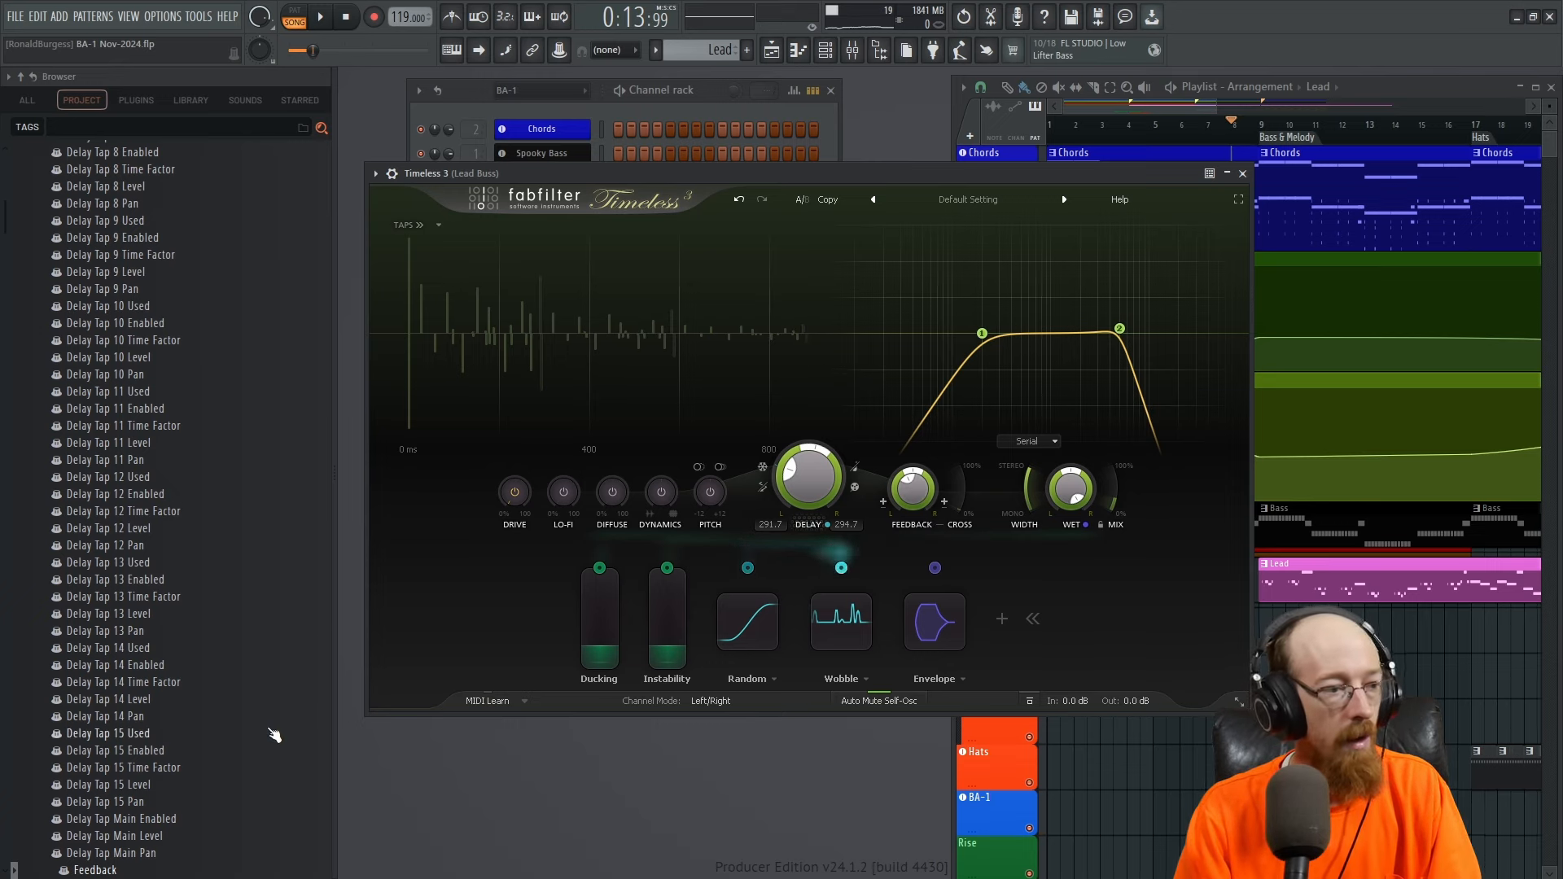
- Create an automation clip for the Feedback parameter of Timeless 3 on the Lead Buss, and close the plugin
right_click(109, 870)
click(166, 723)
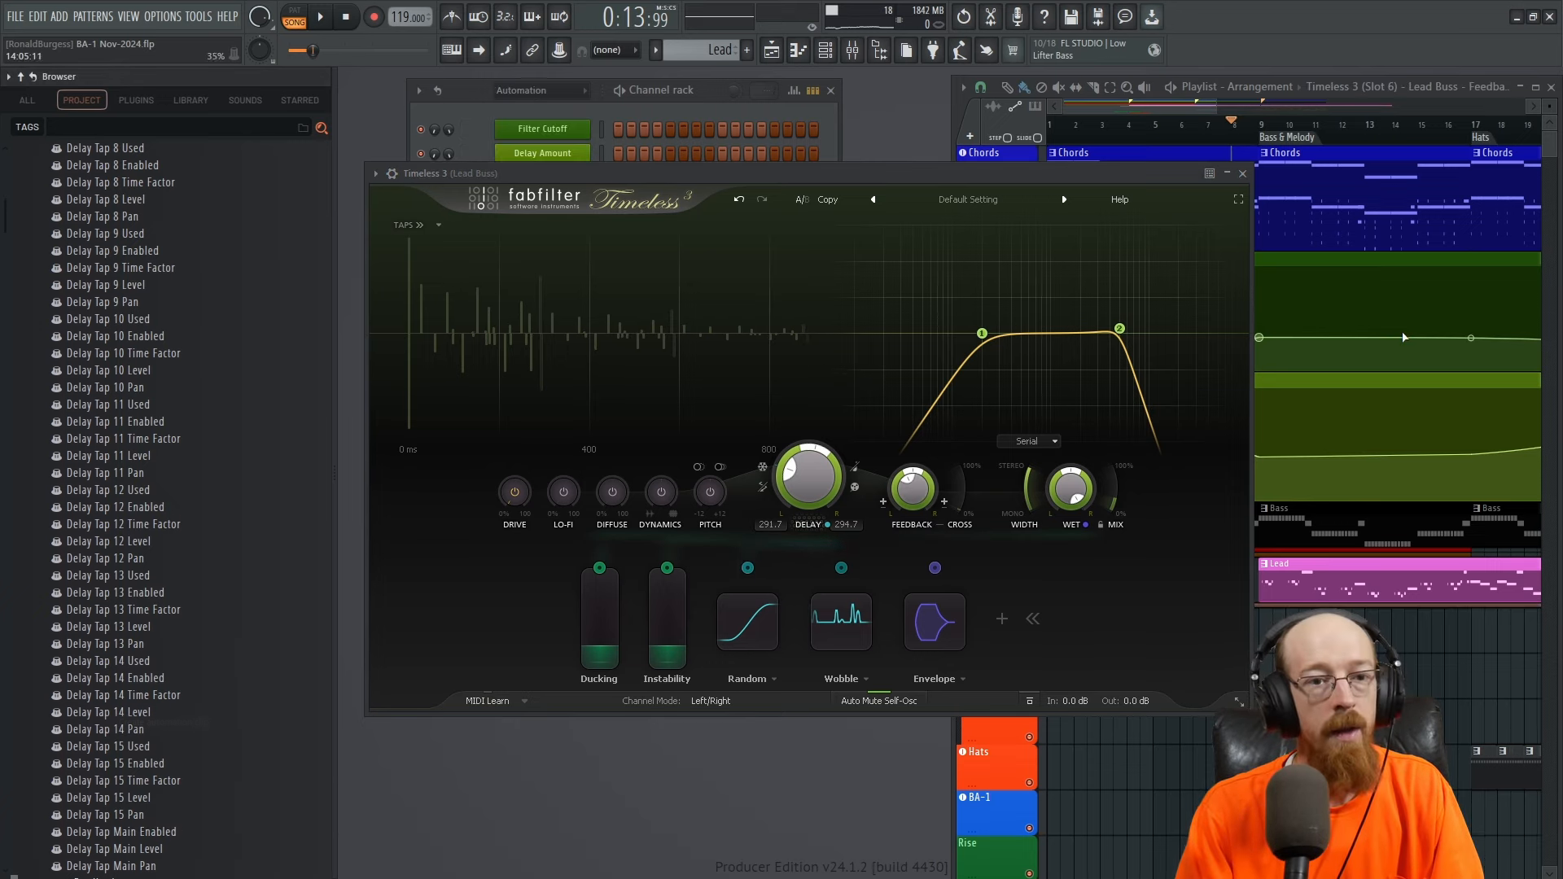
click(1243, 174)
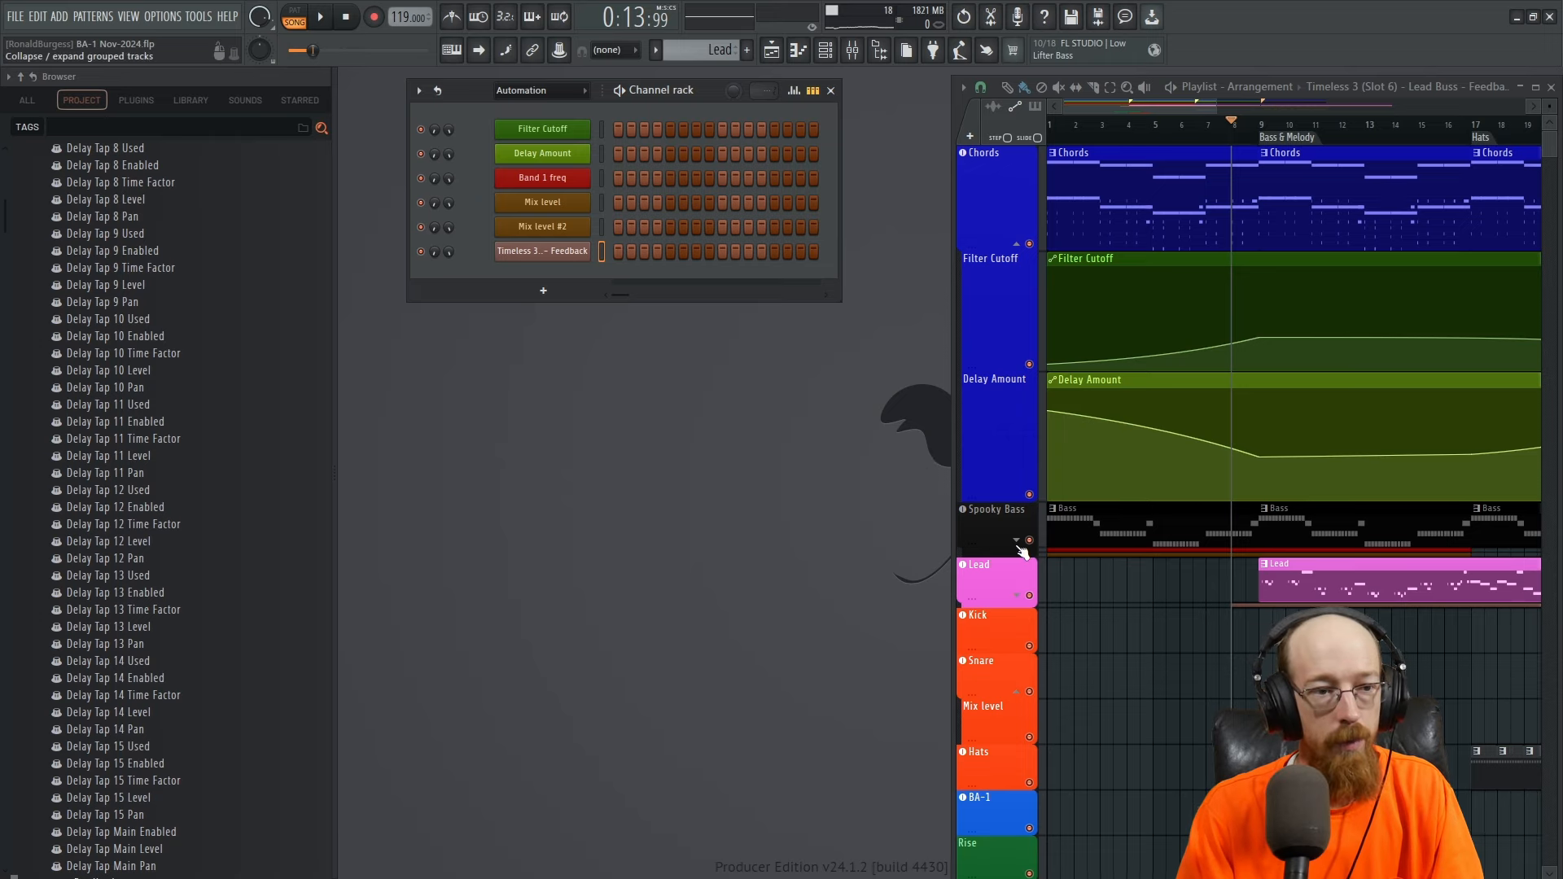
- Expand the Lead track group and raise the Timeless 3 Feedback automation to about 47% at bar 9, and start playback
click(1015, 597)
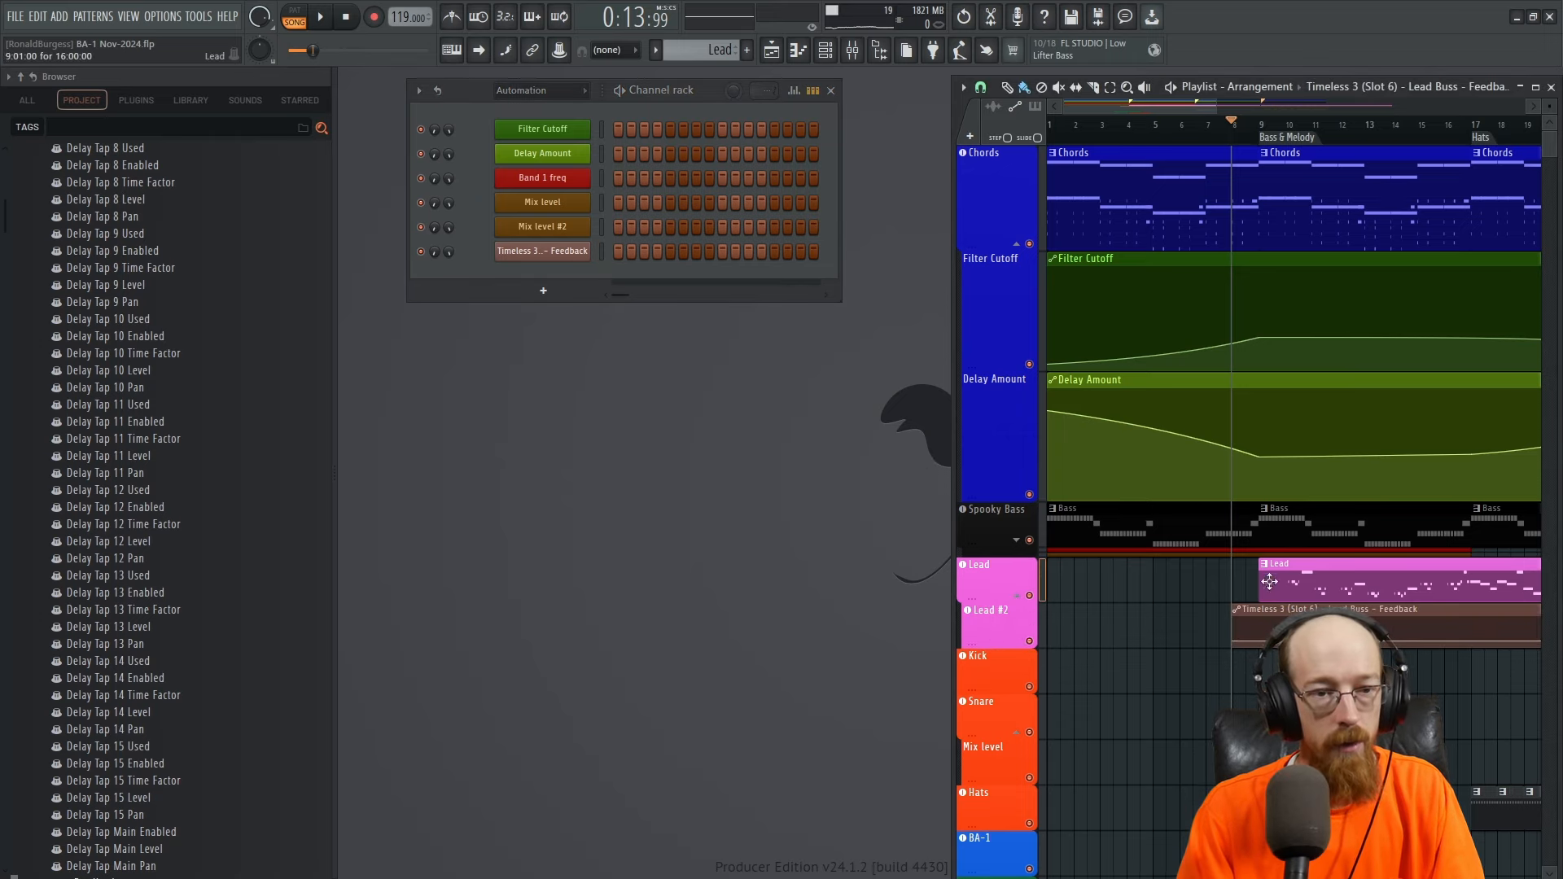
scroll(1274, 578, up, 3)
scroll(1263, 594, down, 3)
scroll(1262, 279, right, 3)
click(1221, 135)
scroll(1196, 529, up, 3)
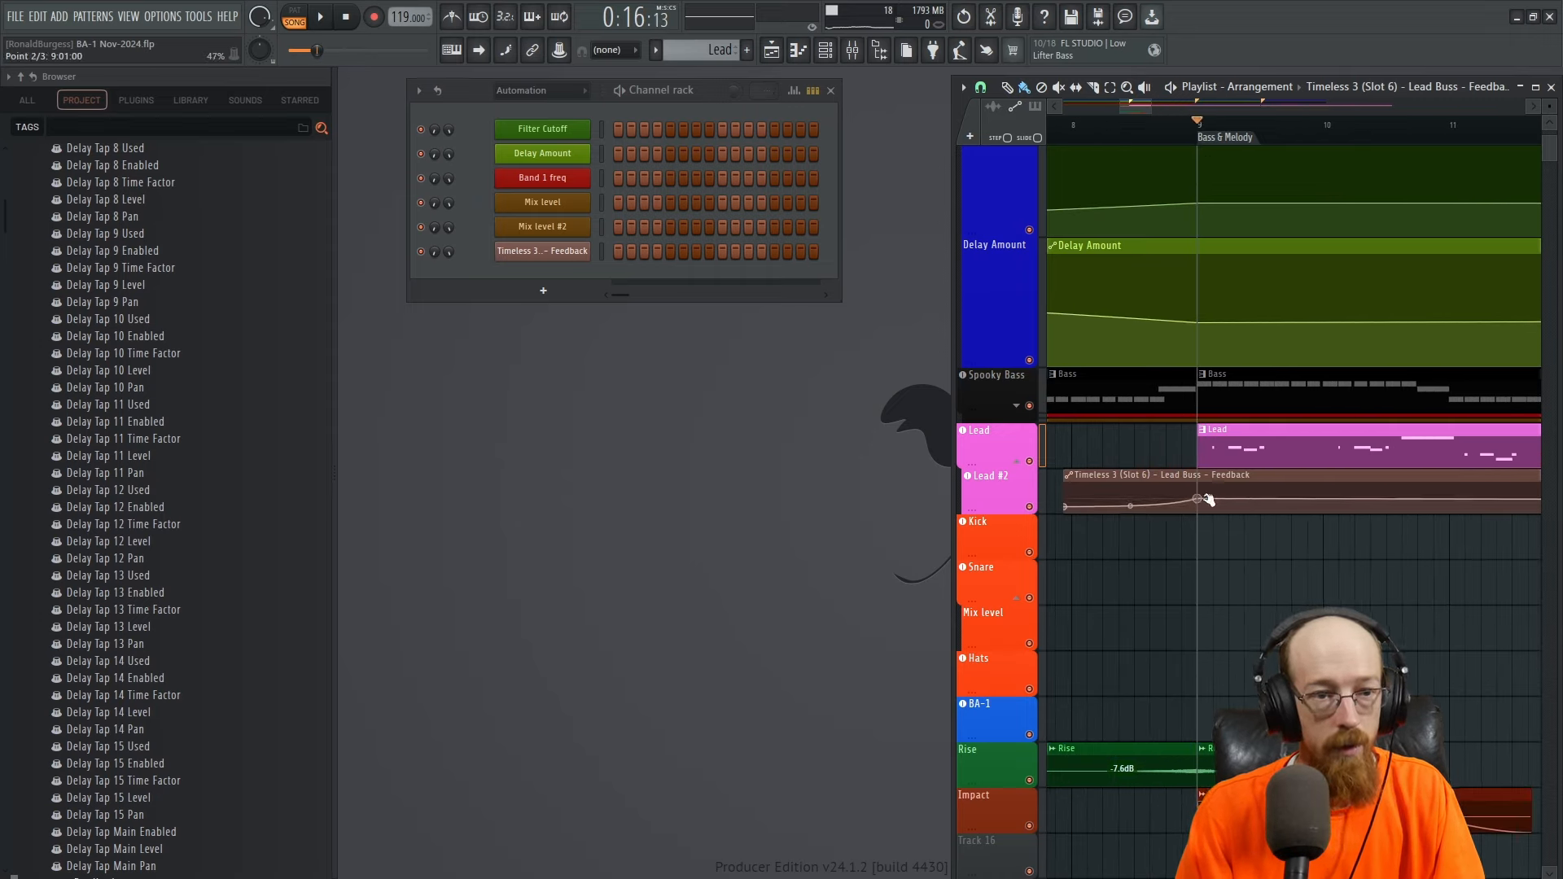
key(space)
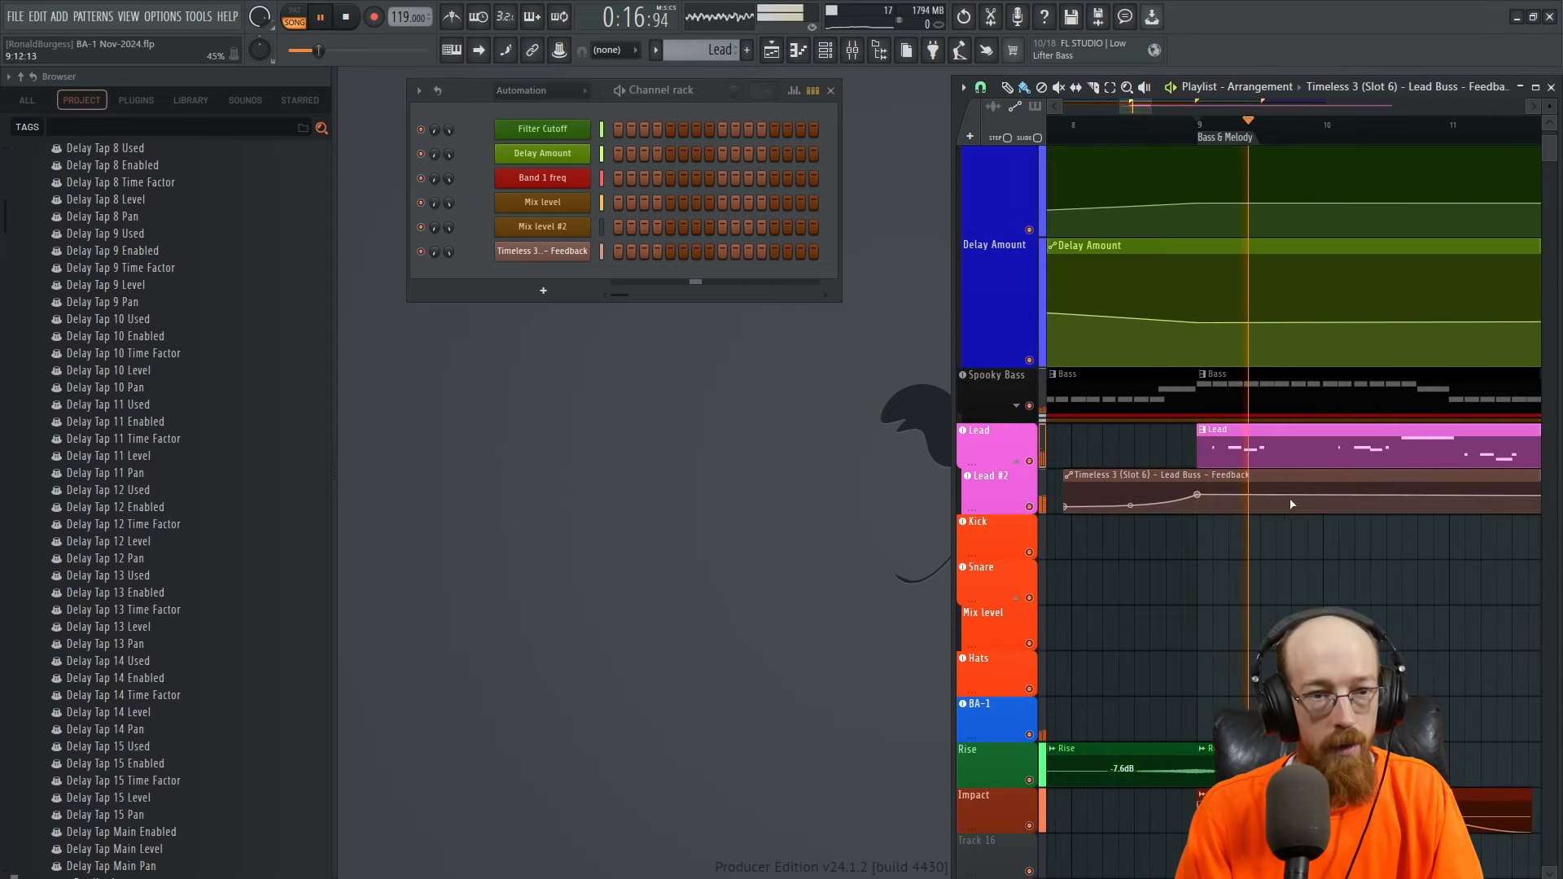
- Drop the Feedback automation to a lower point at bar 10 with a curved fall, enlarging the Lead #2 track
right_click(1323, 497)
drag(1324, 495, 1215, 535)
key(space)
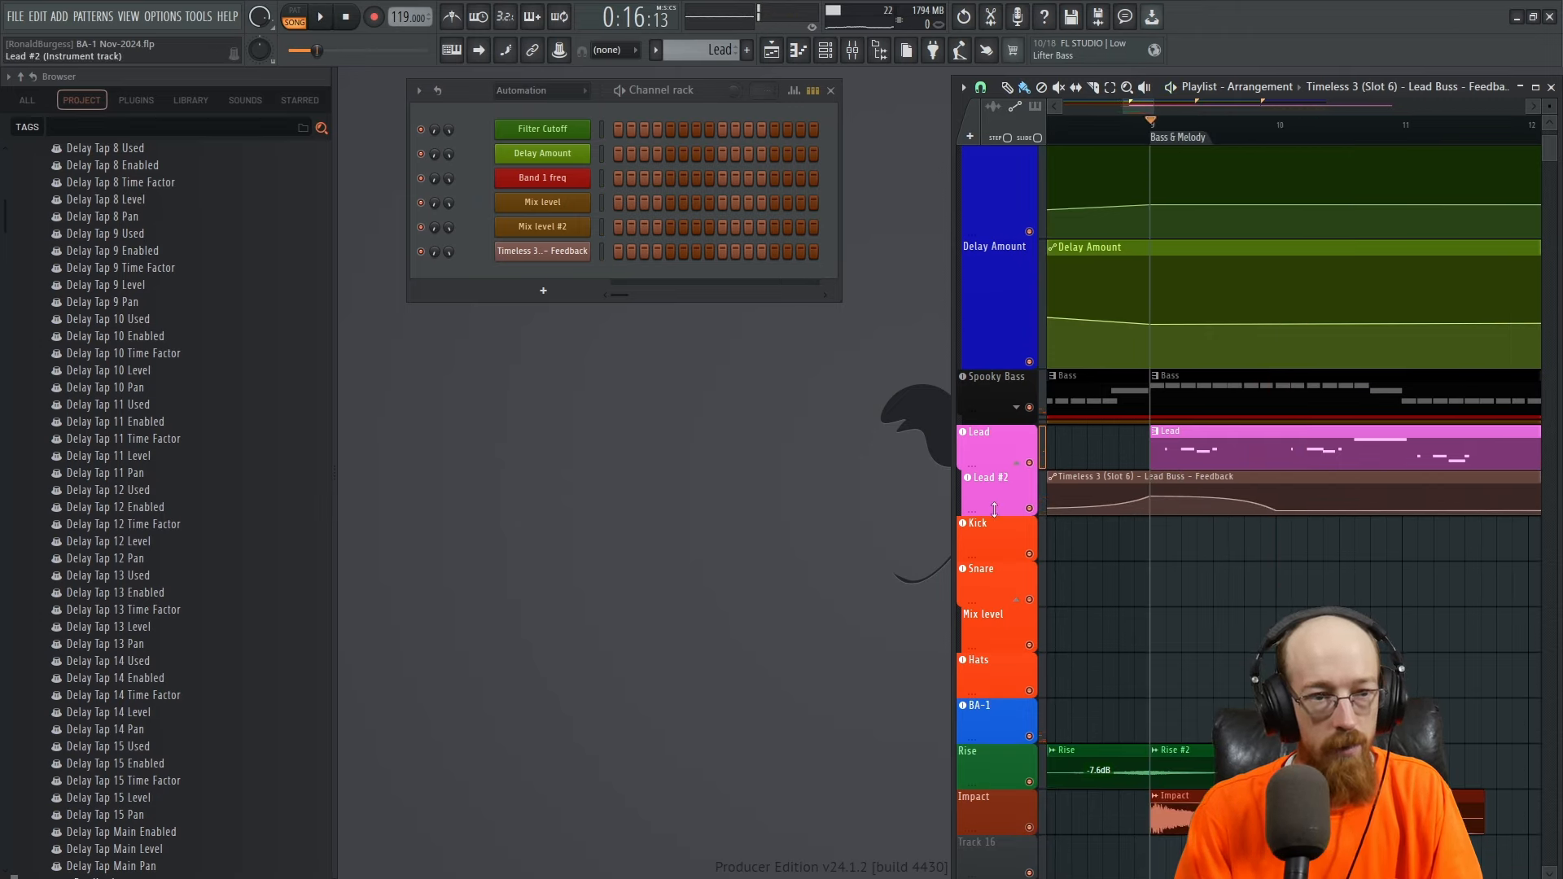
drag(994, 510, 997, 756)
drag(1213, 693, 1212, 599)
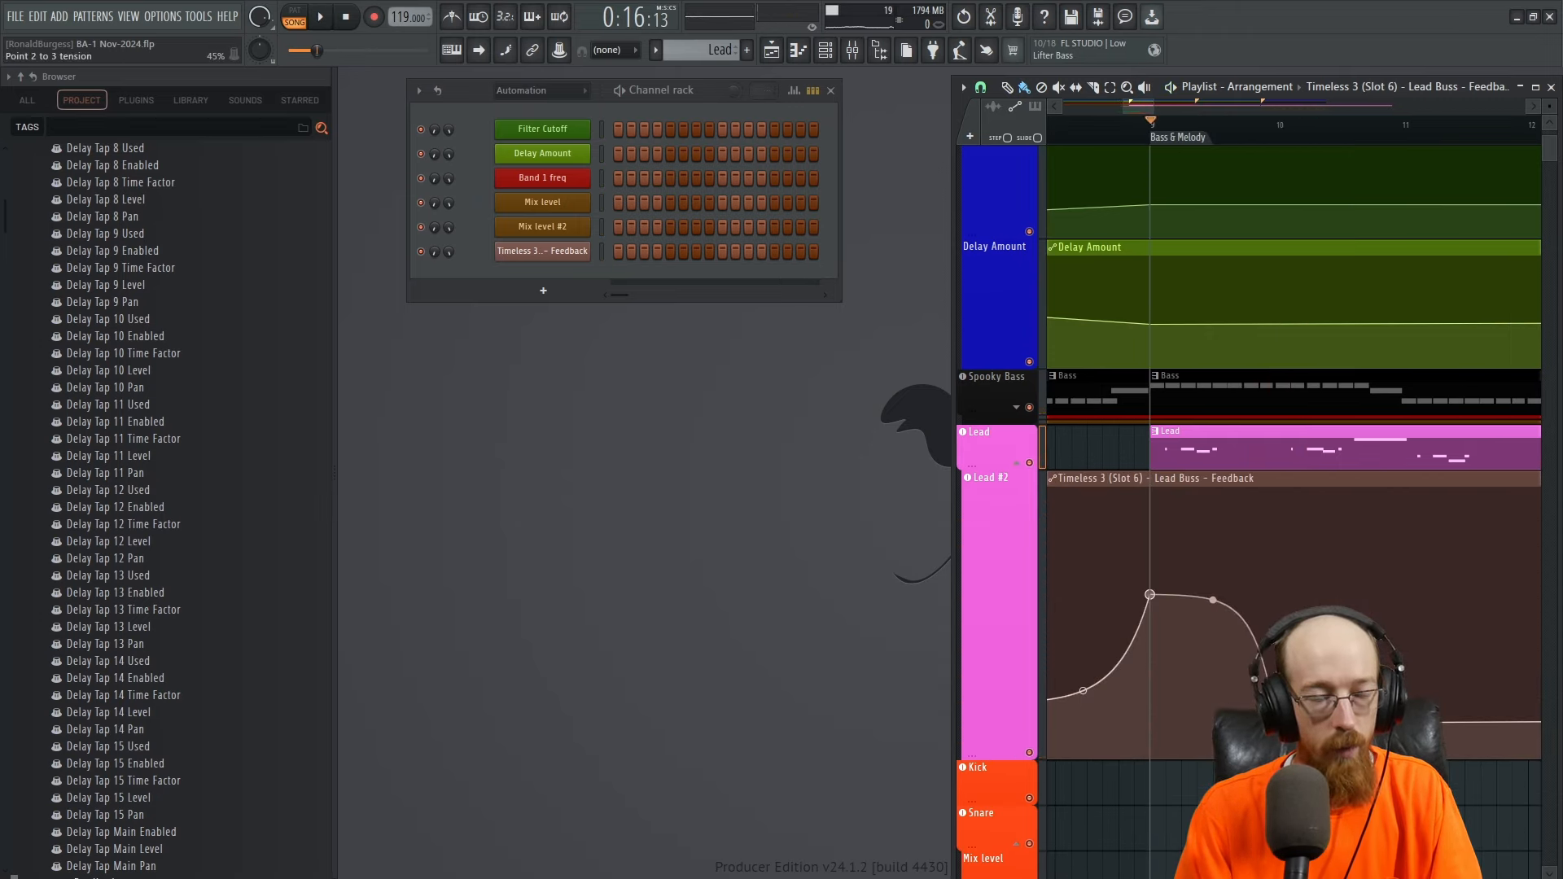
- Add a second curved Feedback rise peaking between bars 11 and 12, falling back just before bar 12
key(space)
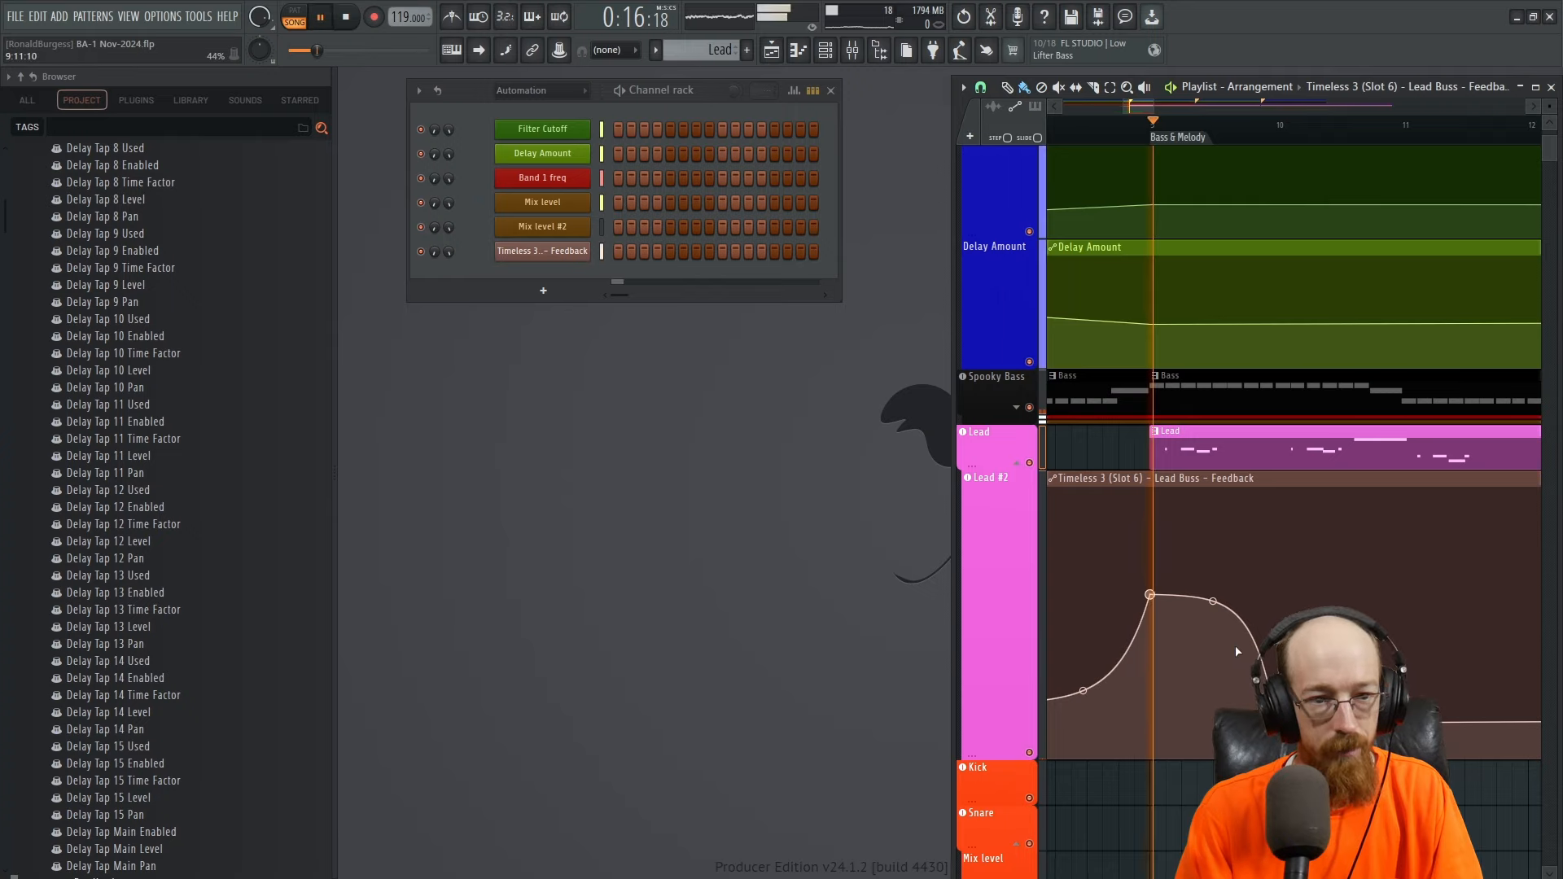
drag(1421, 722, 1457, 613)
key(space)
drag(1368, 593, 1293, 550)
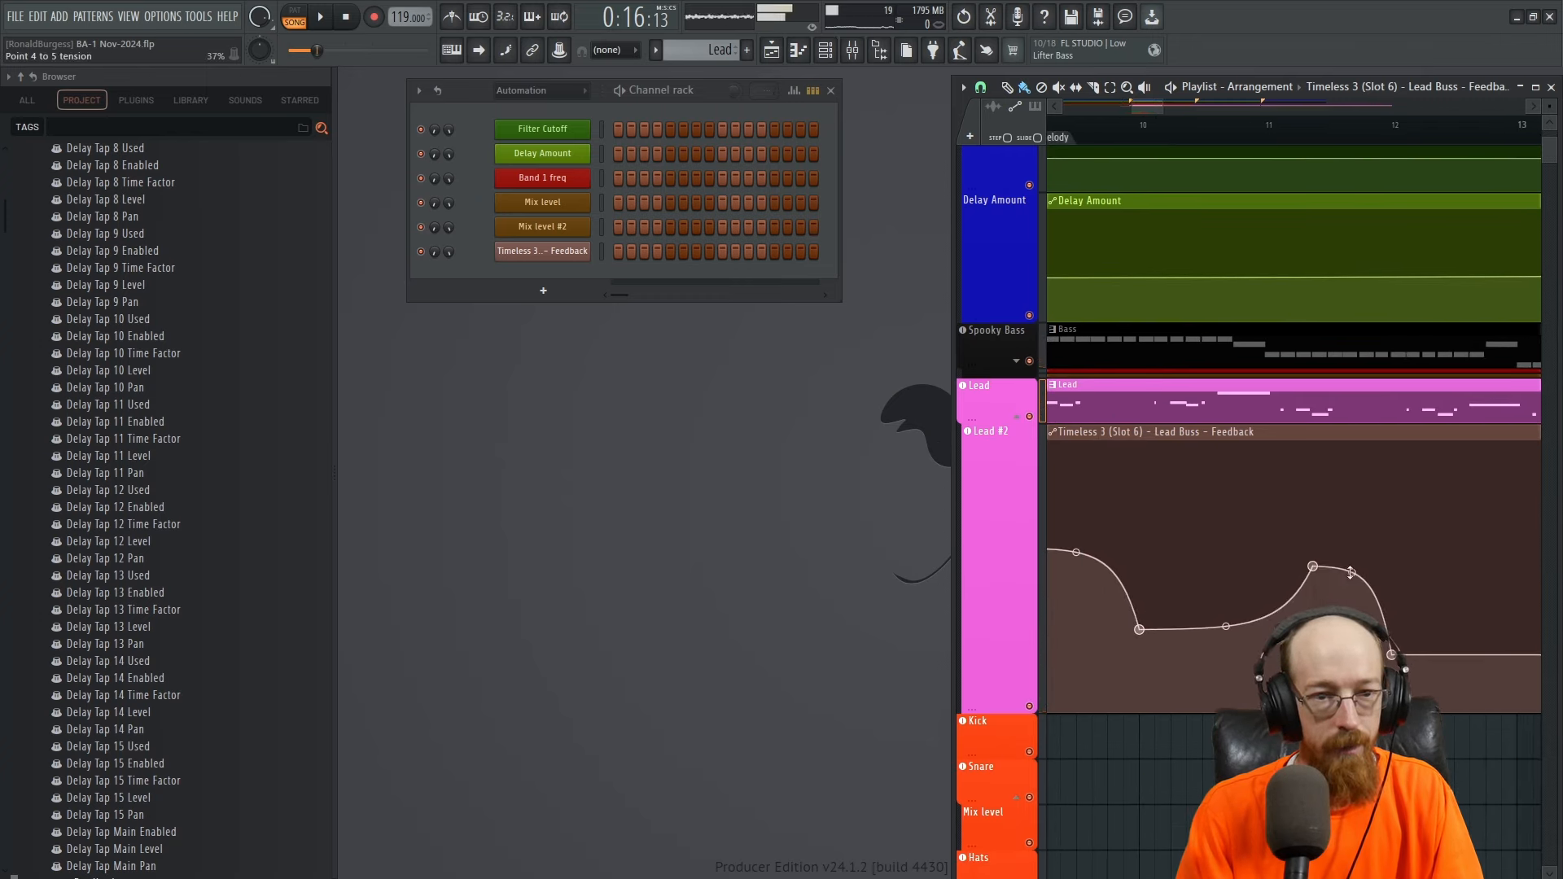
drag(1185, 277, 1303, 552)
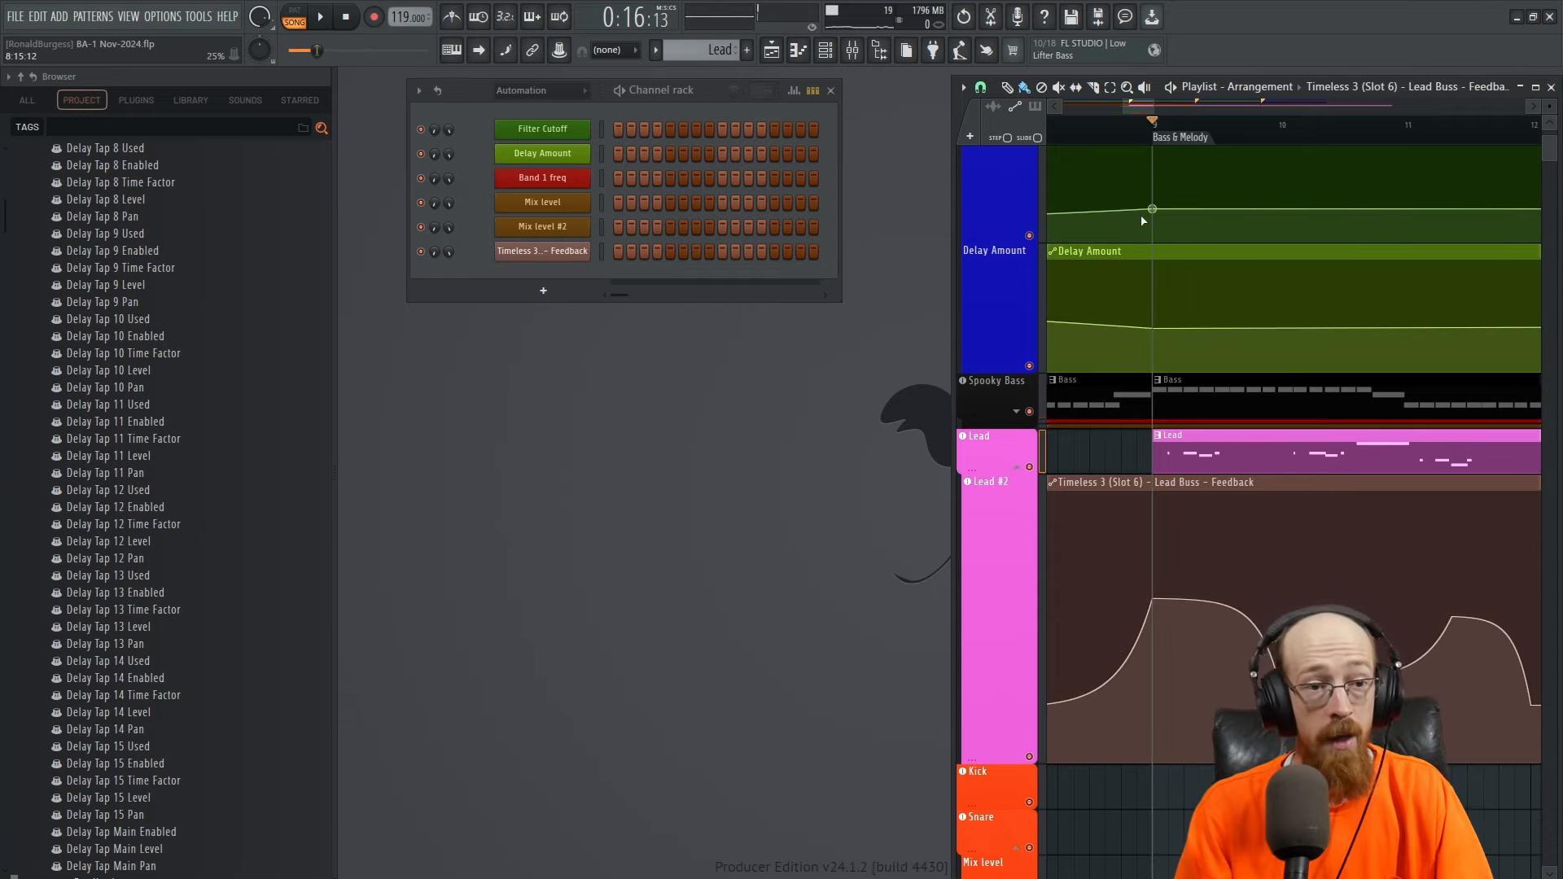
- Select the Bass clips at bars 17 and 25 and clone the Spooky Bass channel onto a new mixer track with copied settings
scroll(1228, 363, down, 3)
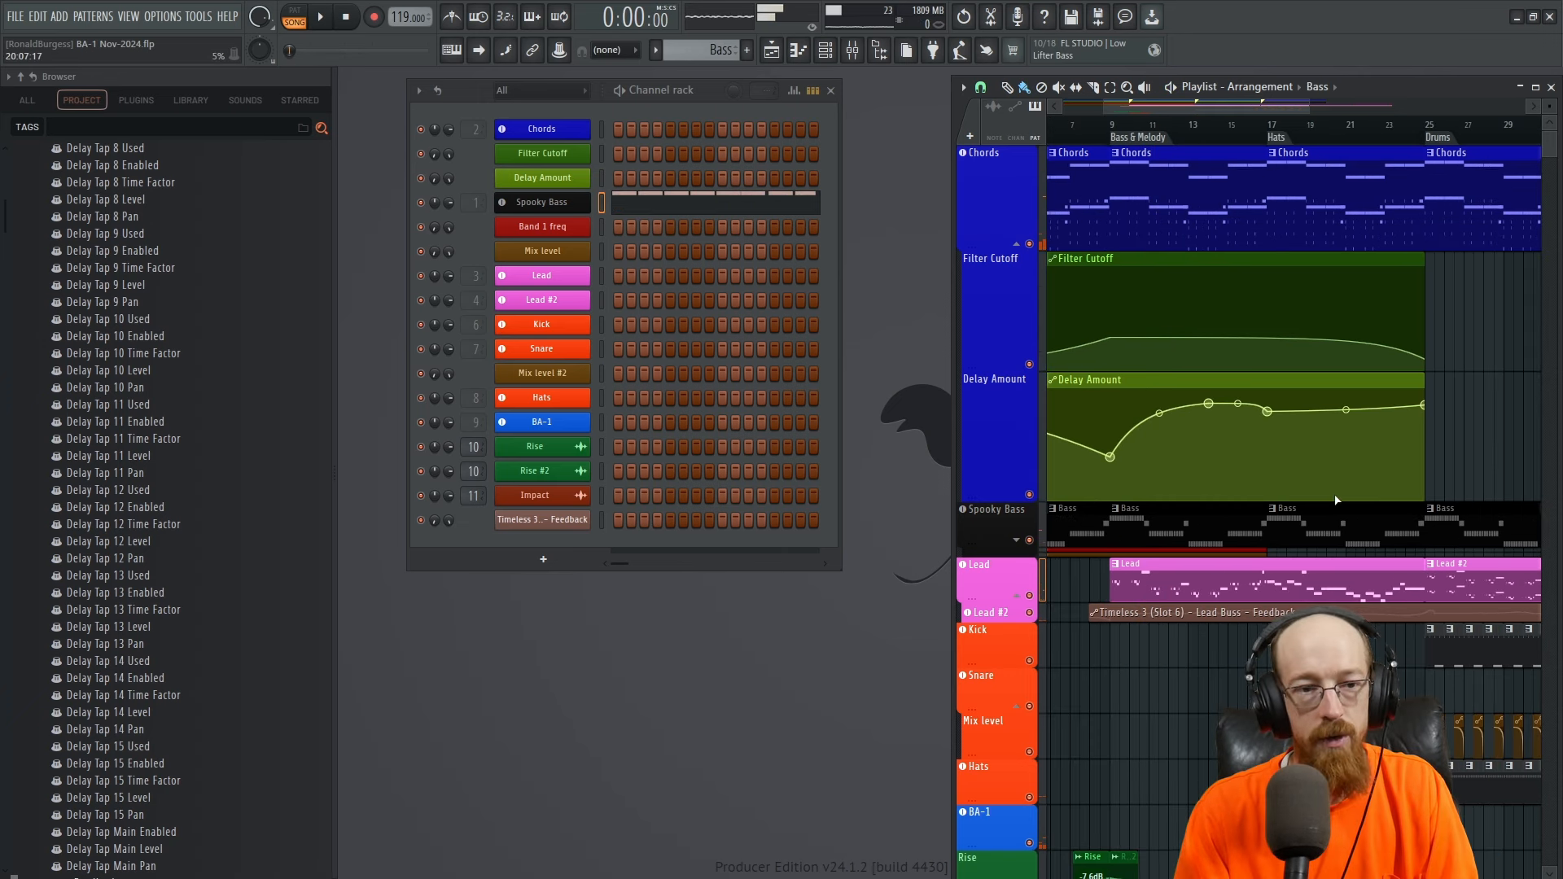
drag(1324, 533, 1359, 499)
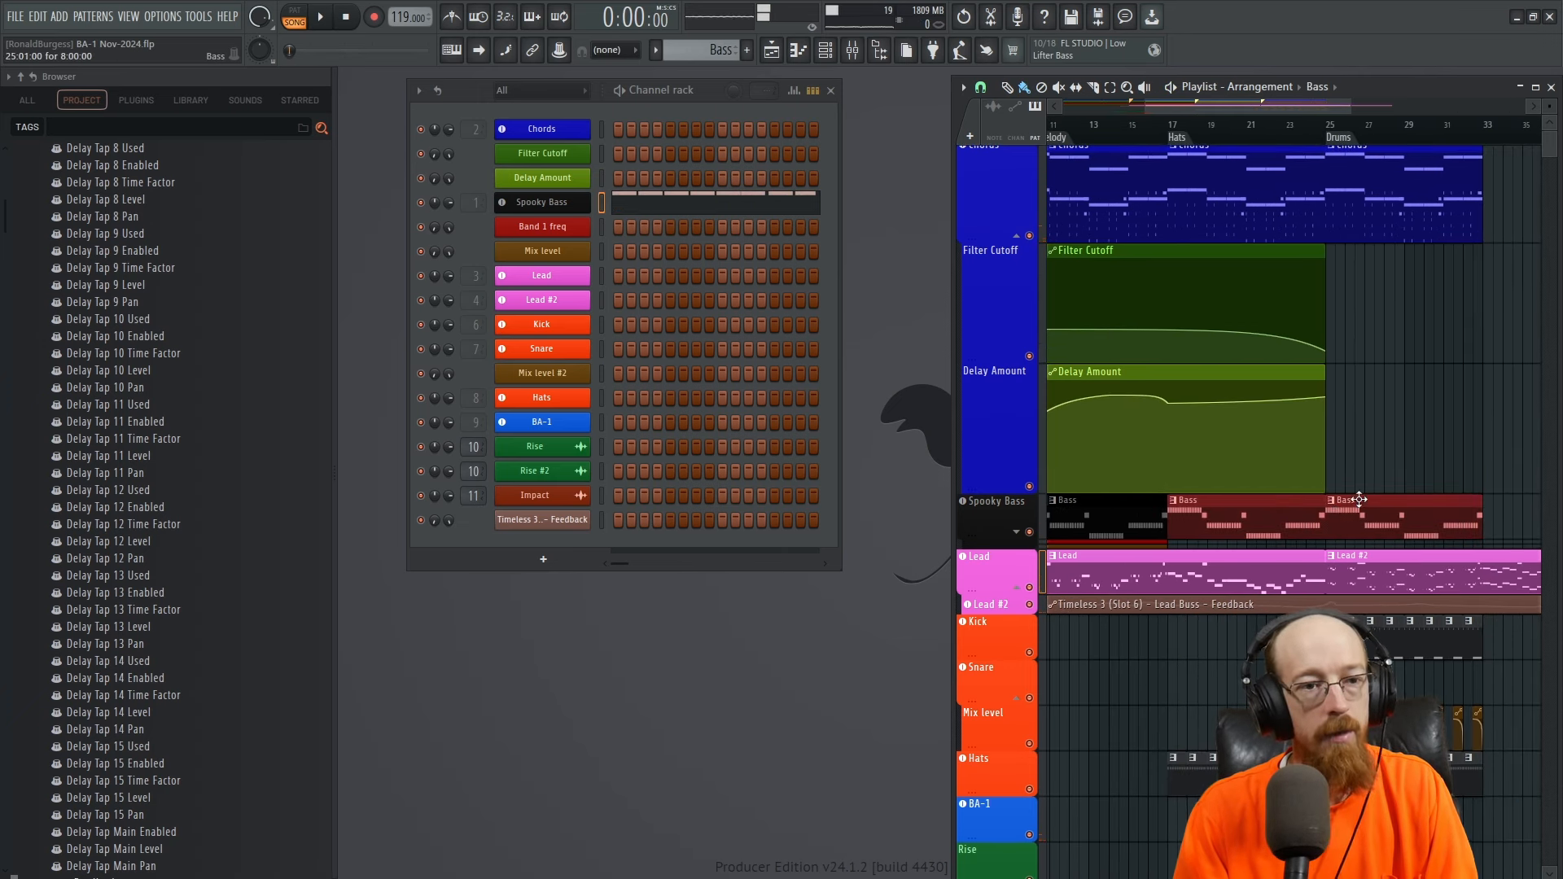
right_click(543, 204)
key(alt+c)
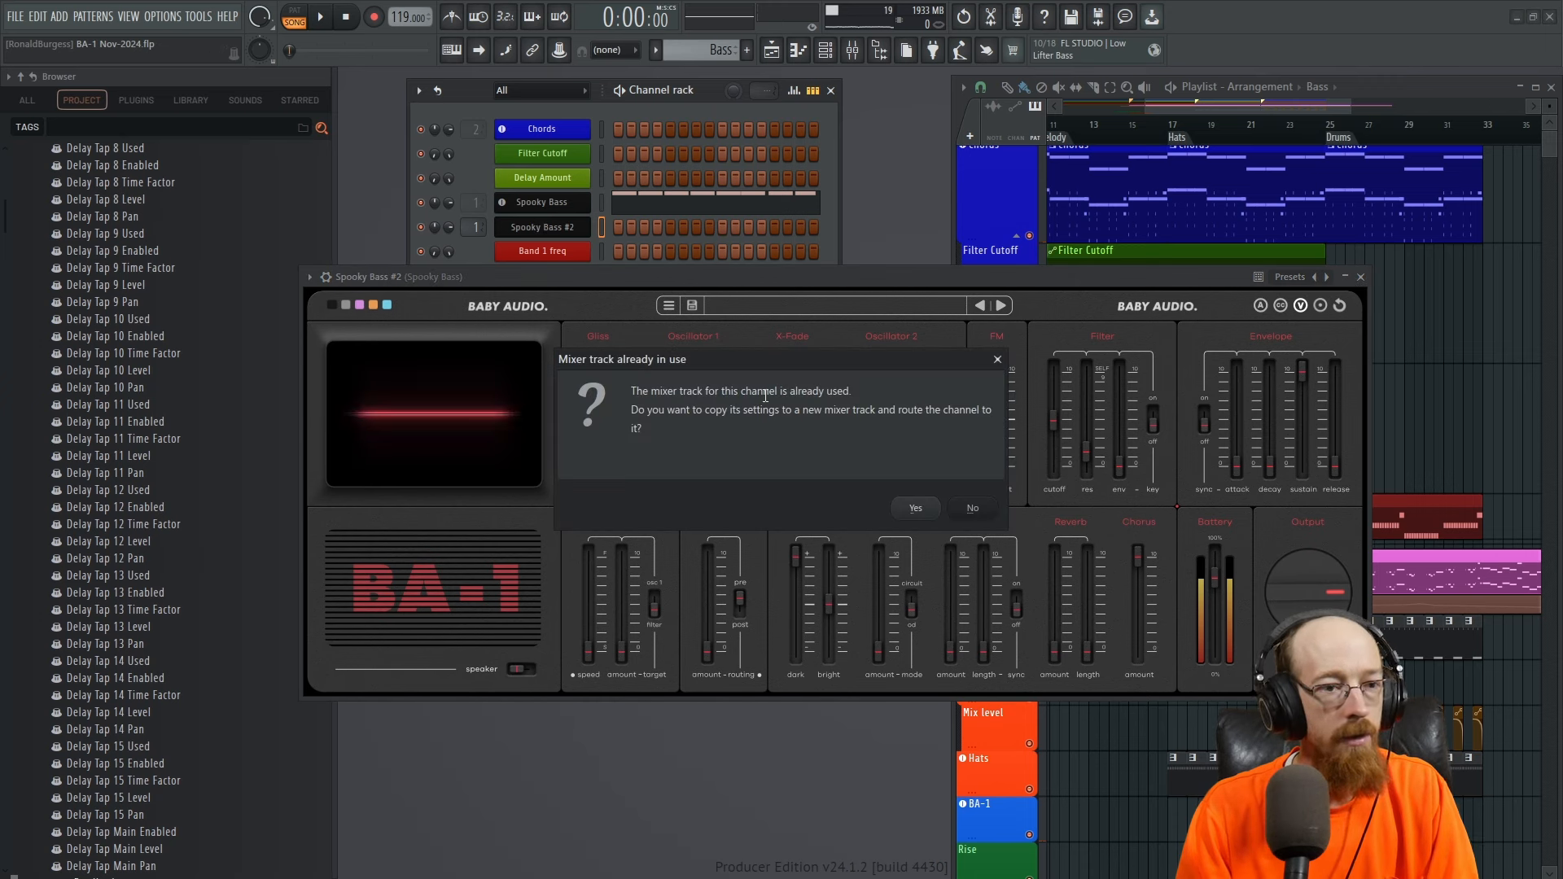
click(916, 508)
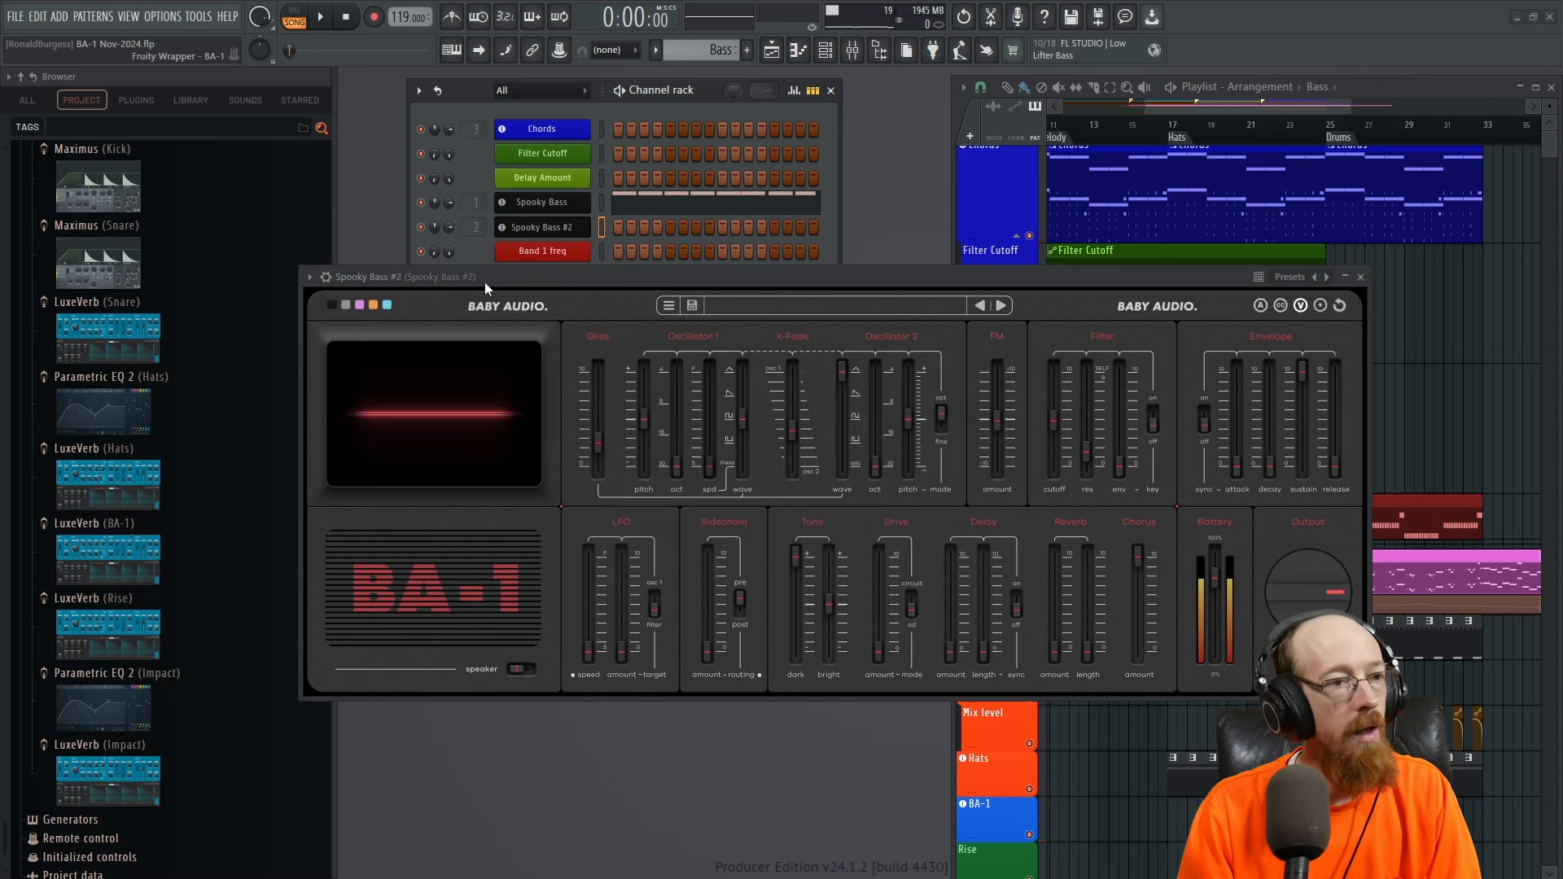
- Load the BA-1 bass preset Benny on Spooky Bass #2, and close the plugin and piano roll
click(521, 280)
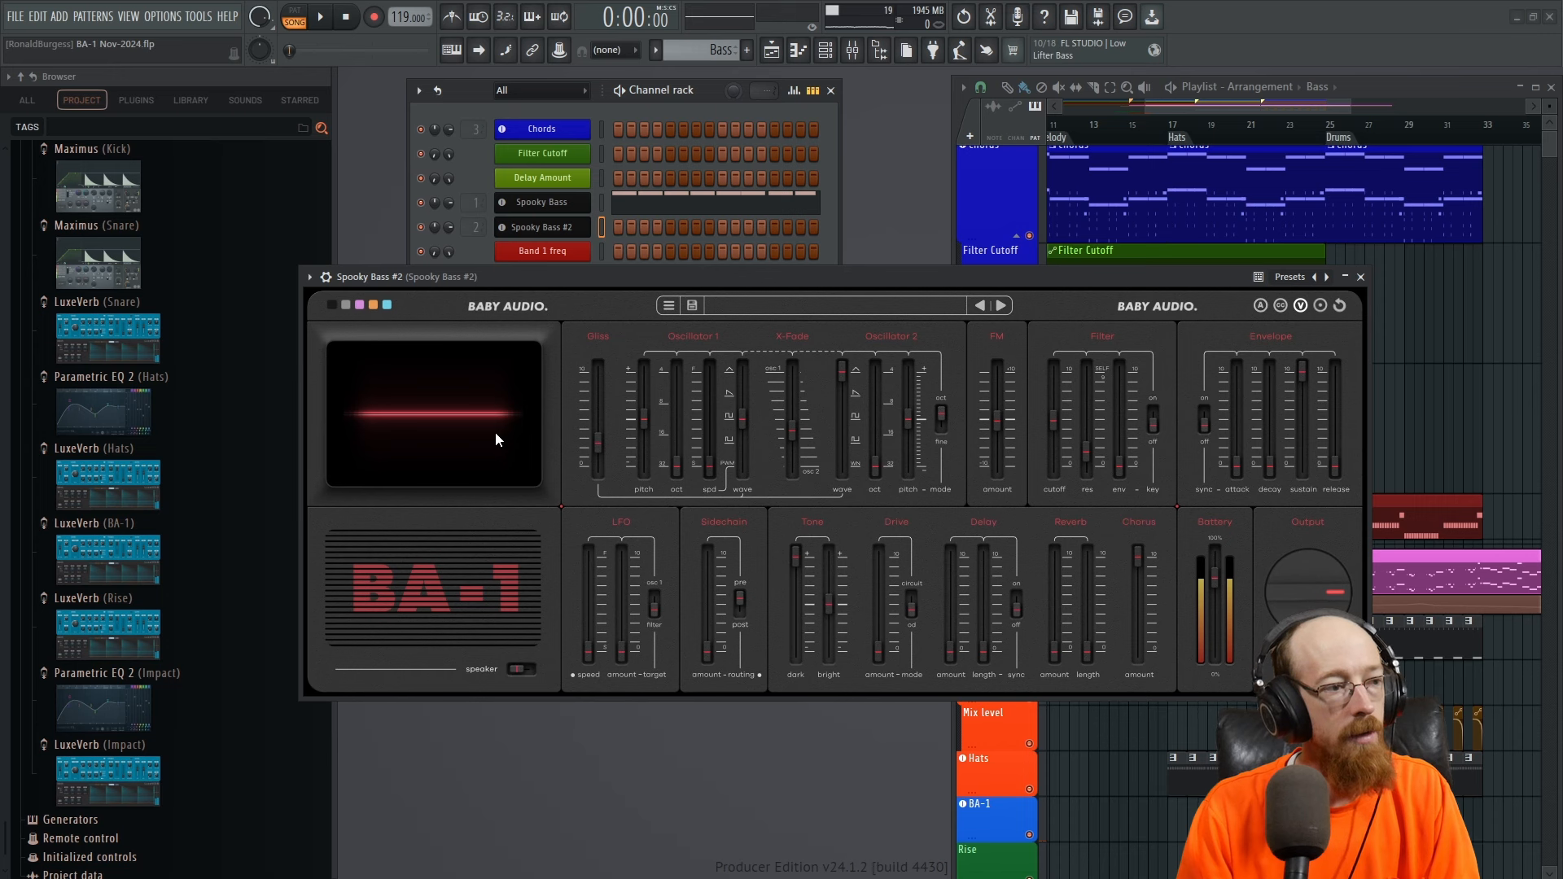
click(29, 100)
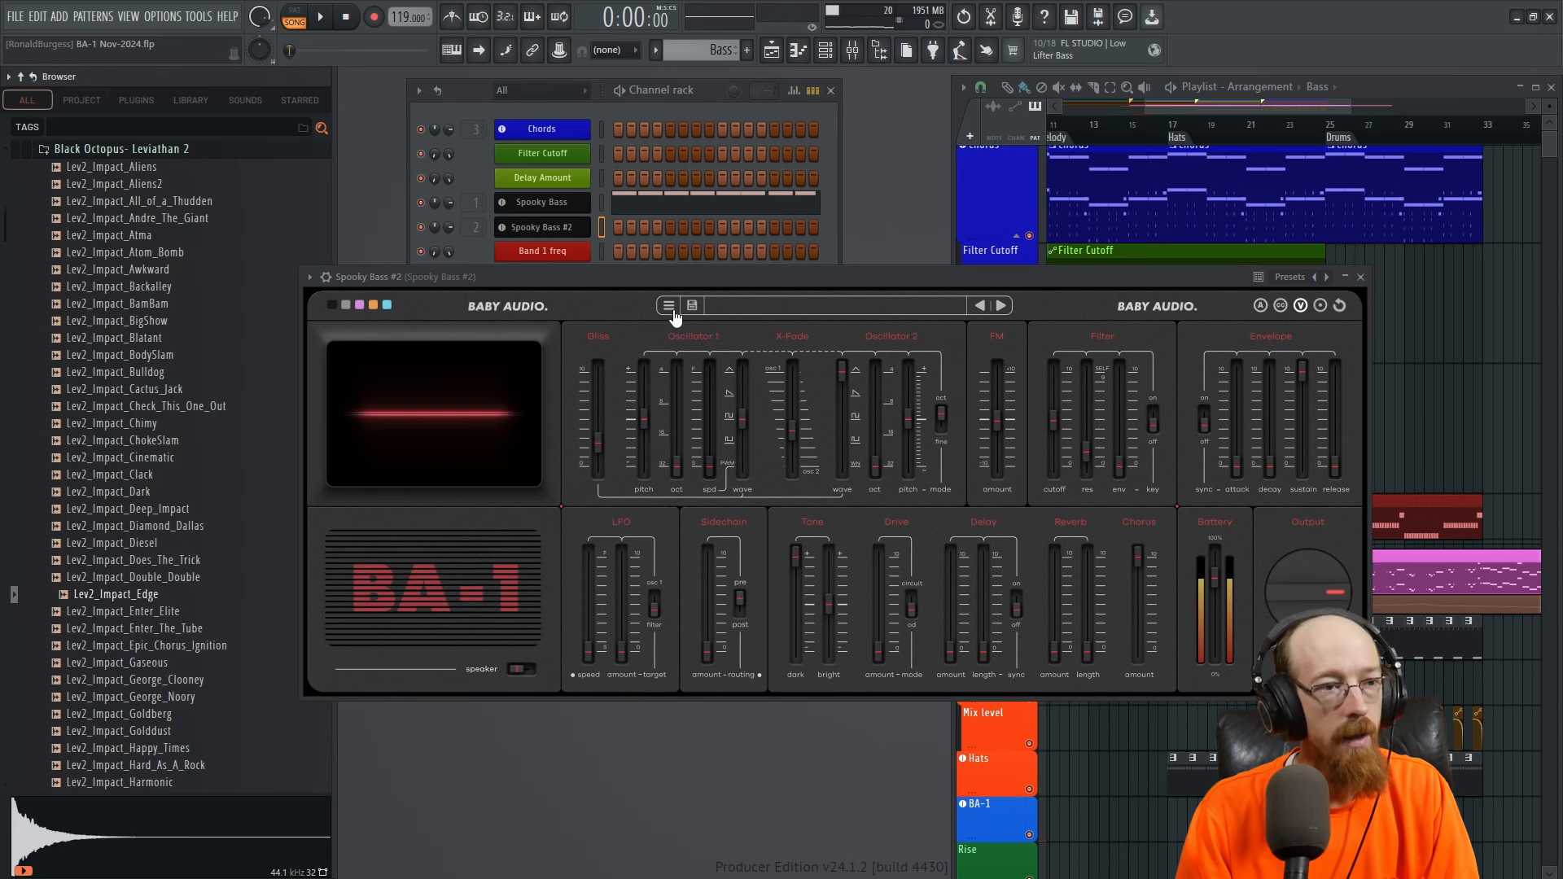
click(795, 306)
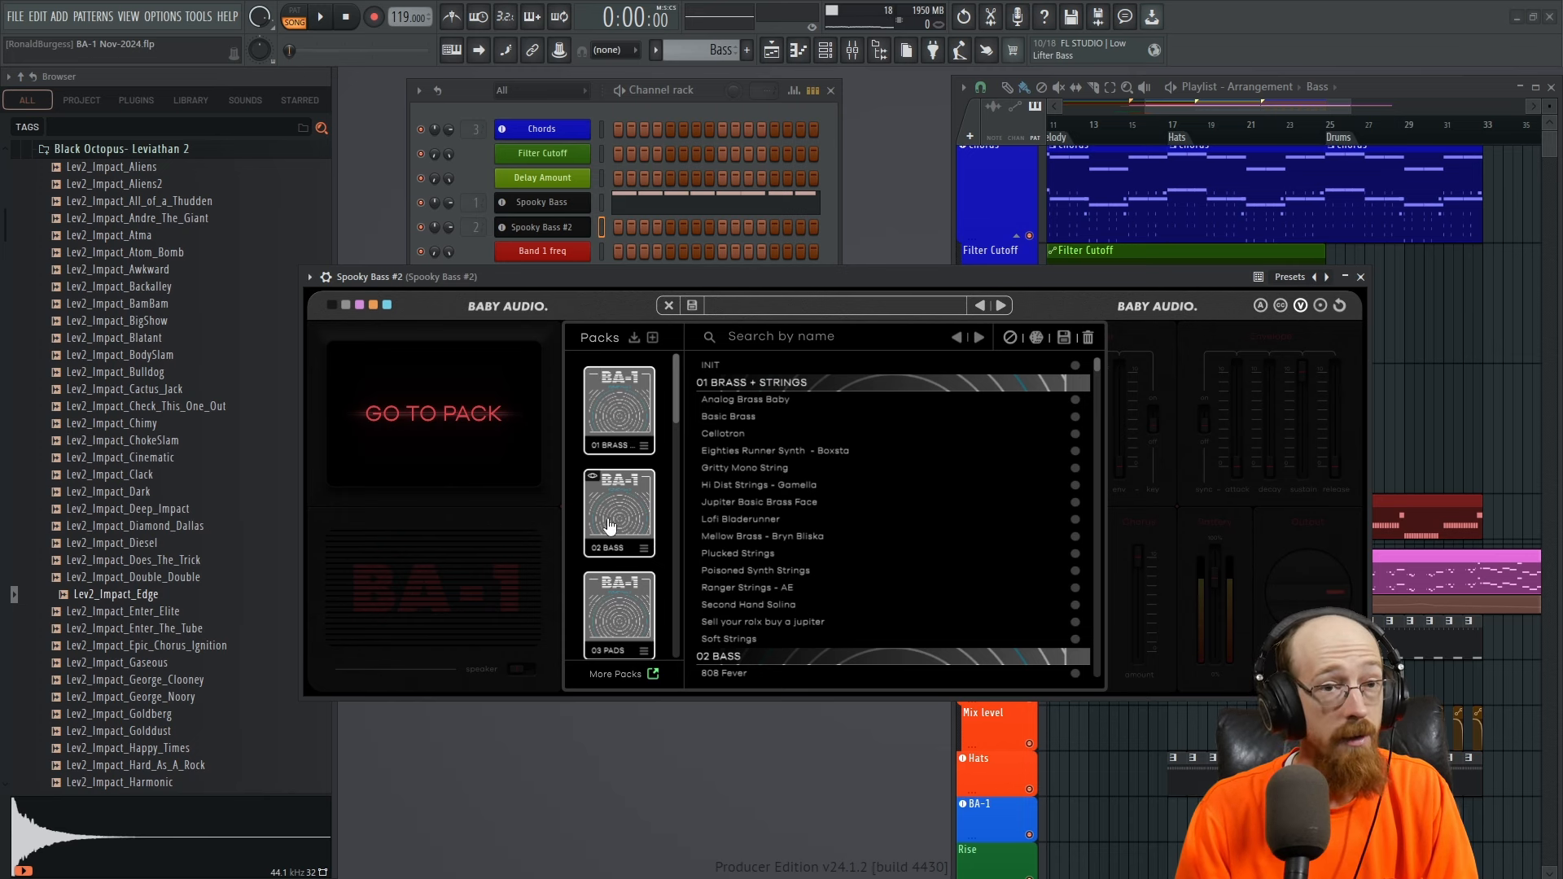
drag(1224, 290, 848, 285)
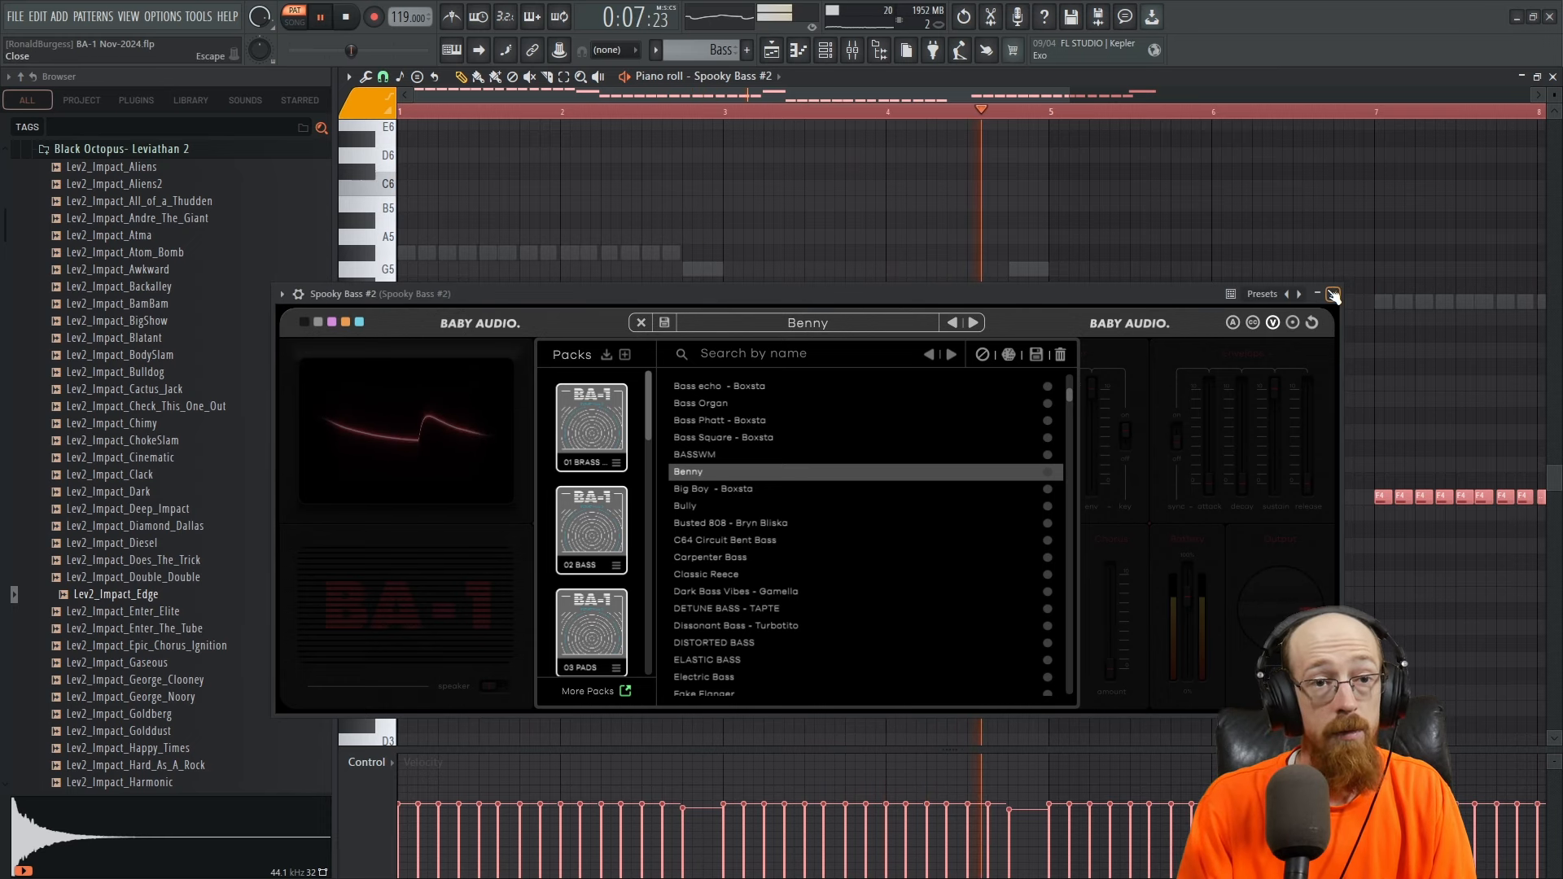
click(1333, 295)
click(1549, 76)
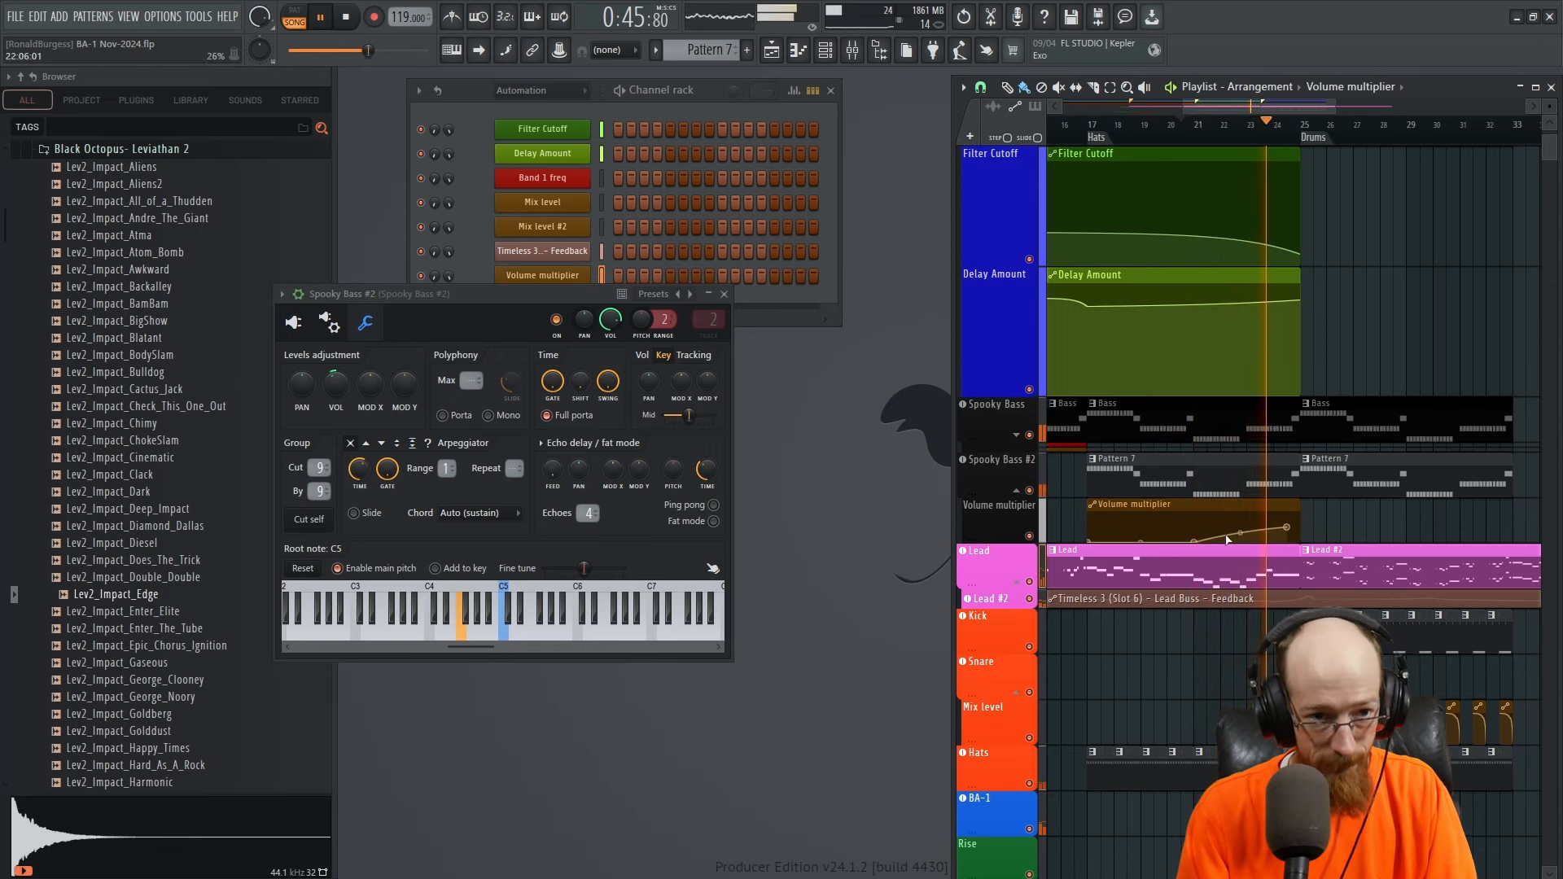
- Shape the start of the bass layer's Volume multiplier automation and raise band 7 of the Kick's Parametric EQ 2
drag(1162, 554, 1111, 559)
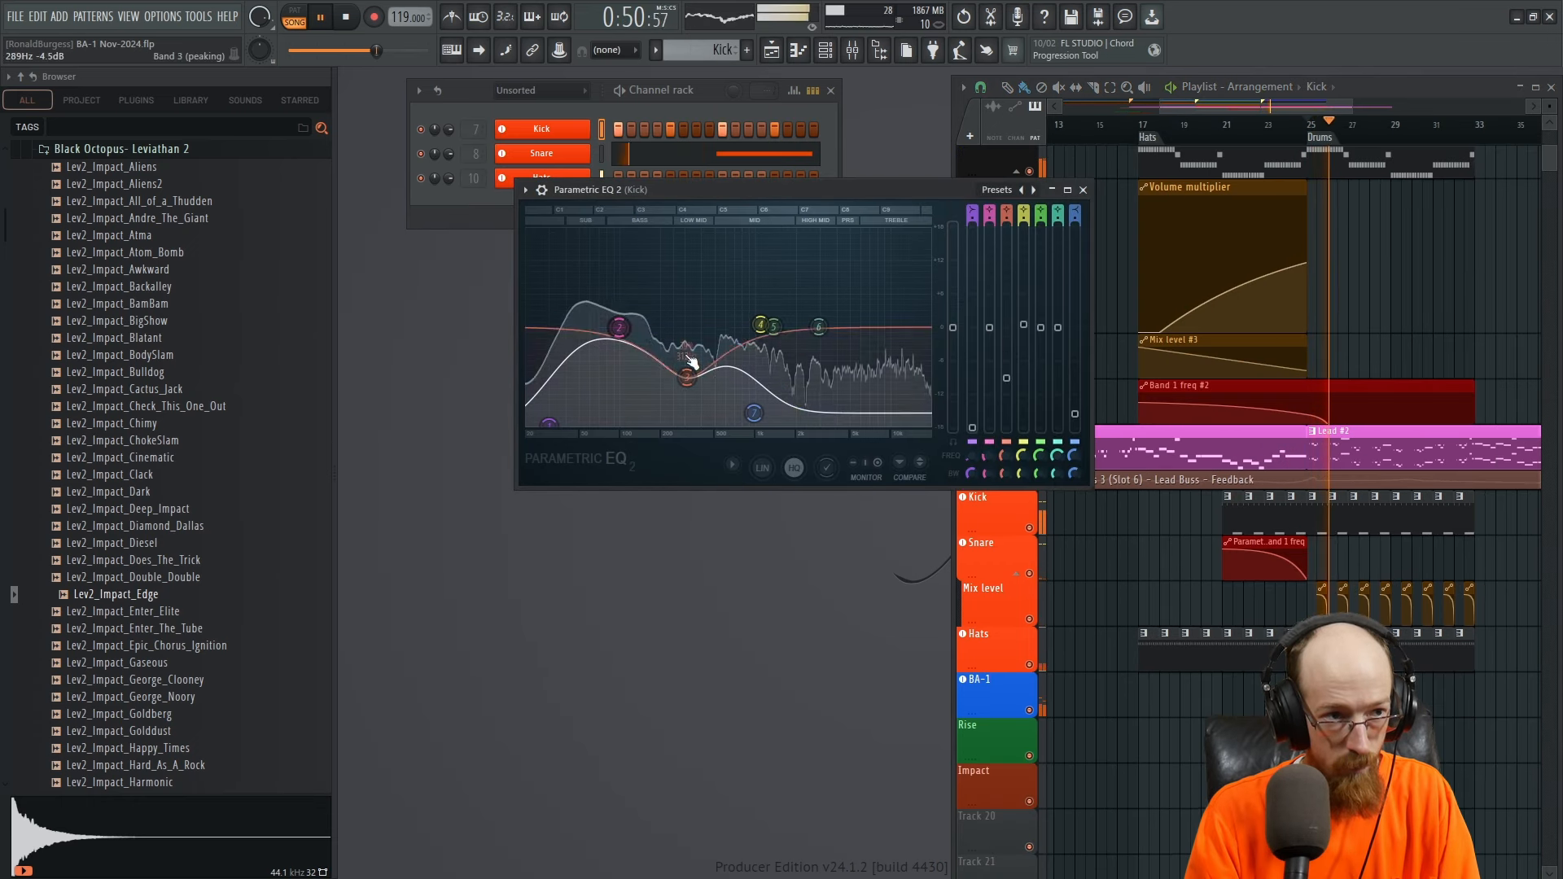
drag(756, 417, 760, 381)
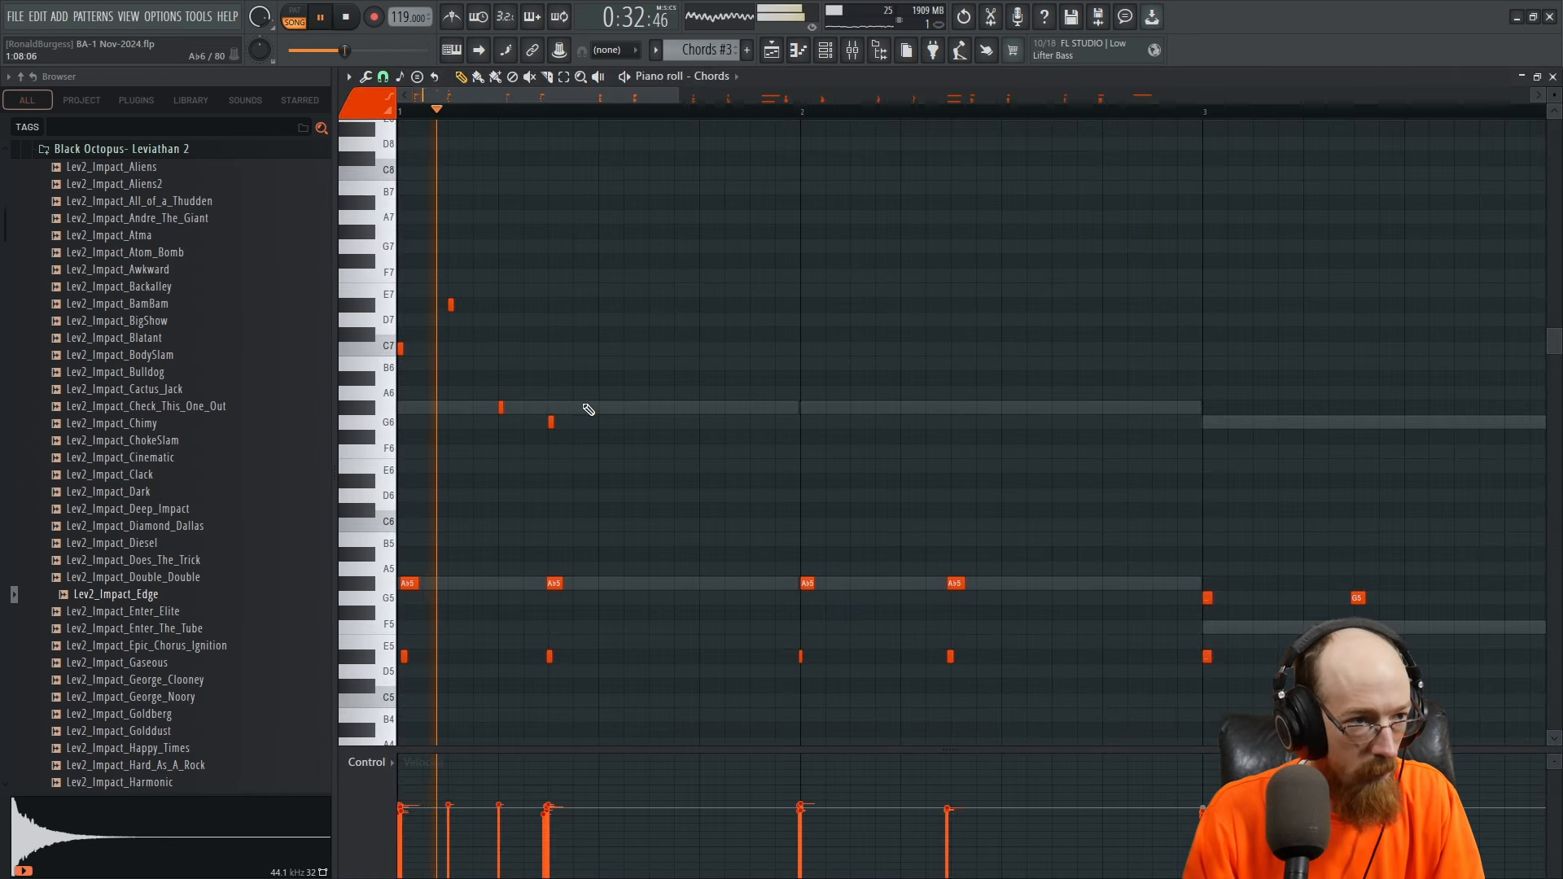
- Review the arrangement's layers, selecting the clips of the Drums section and comparing the Chords #3, Chords #2 and Chords patterns
key(space)
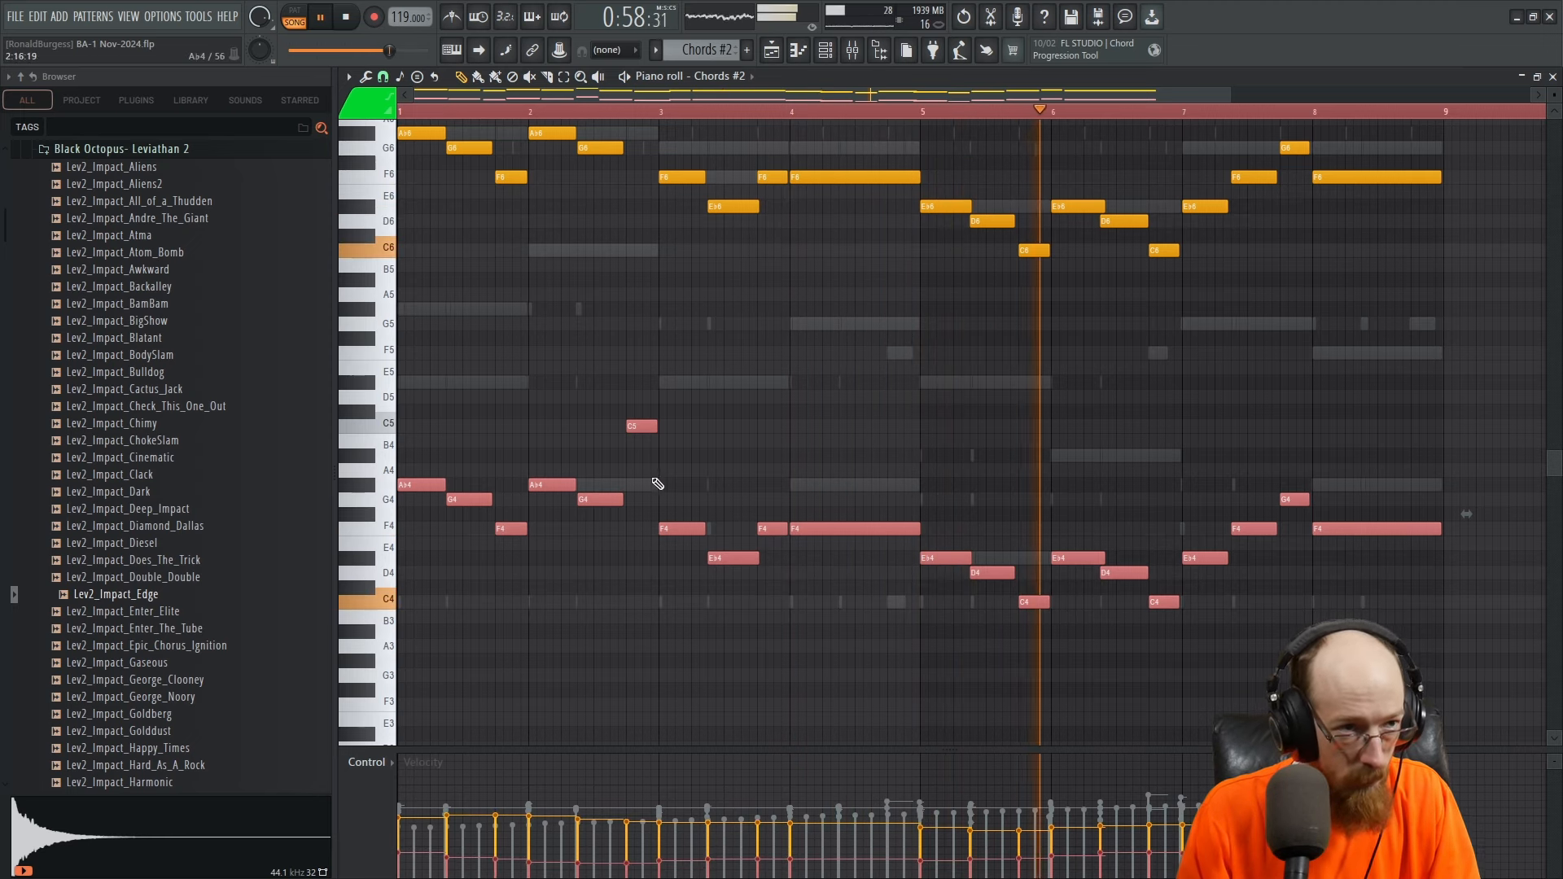
scroll(635, 464, up, 5)
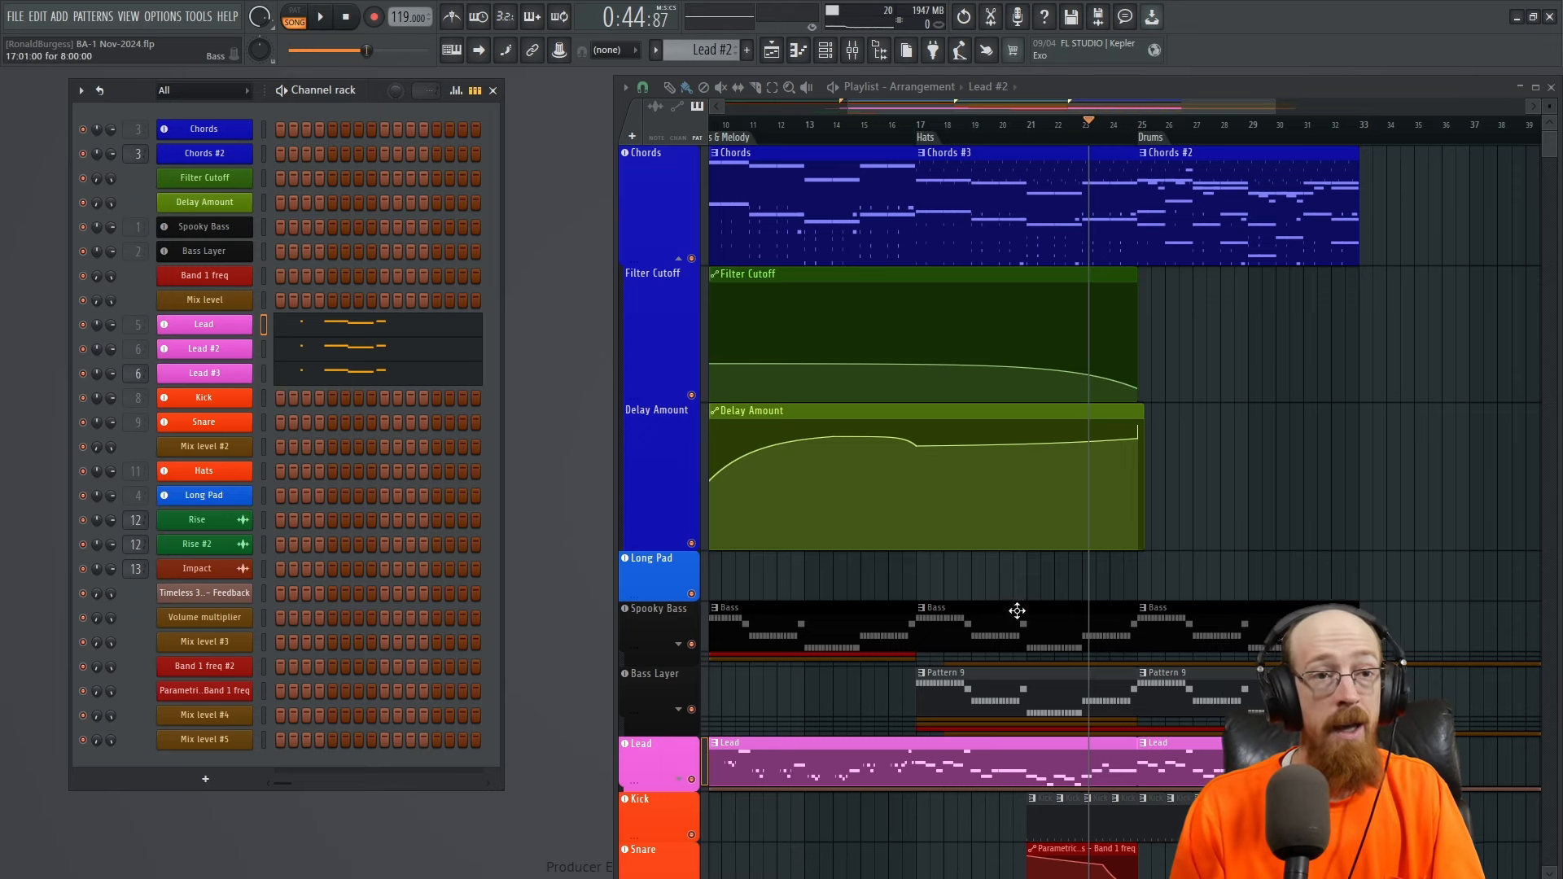
scroll(1124, 559, down, 2)
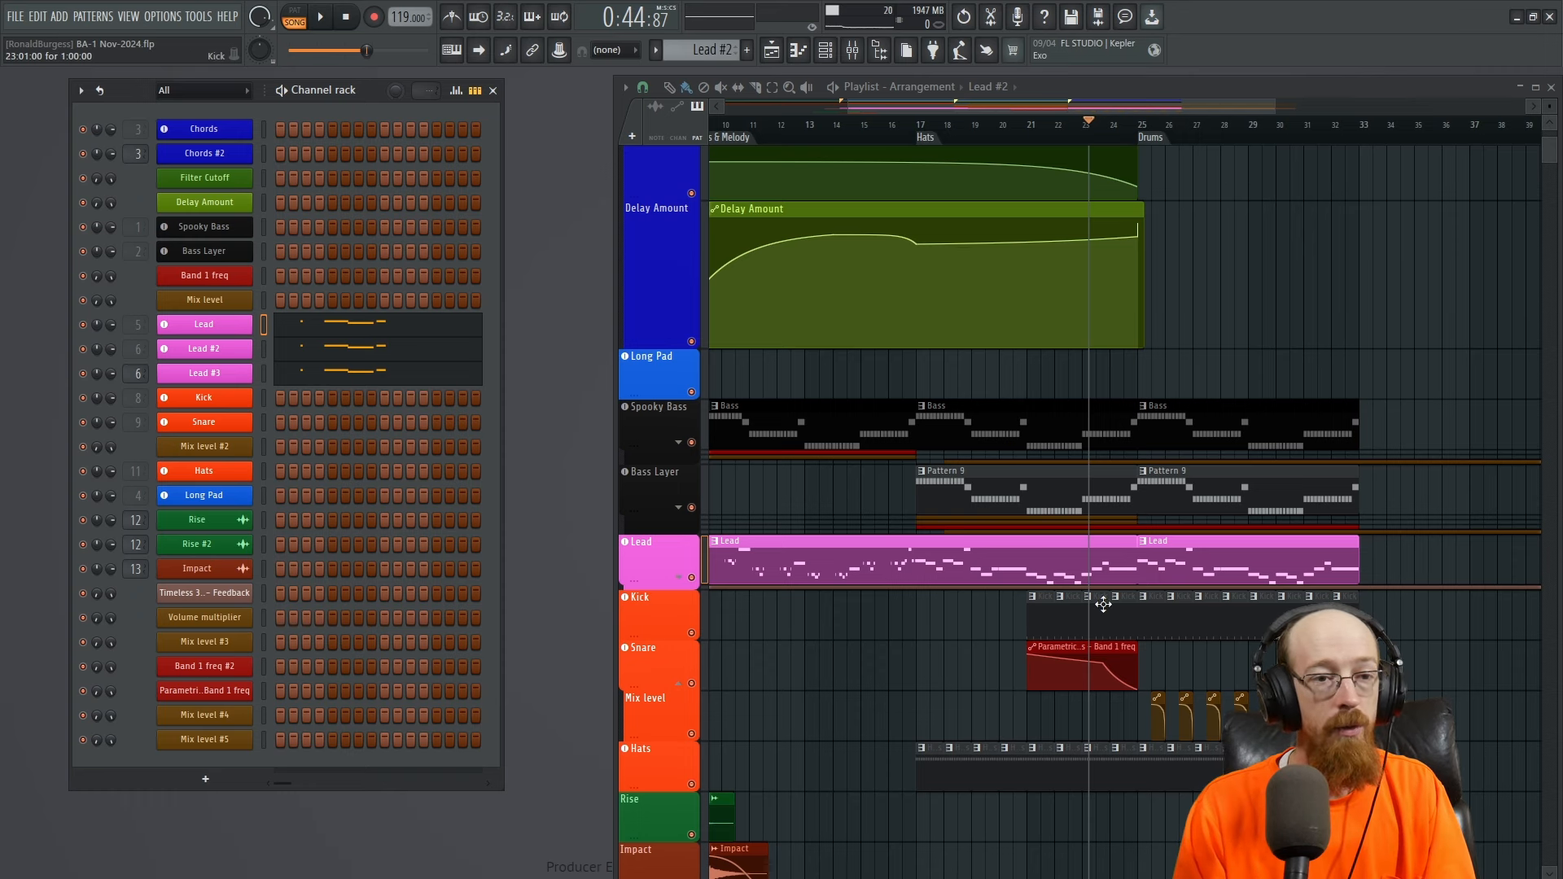
scroll(1251, 350, up, 2)
drag(1177, 199, 1256, 785)
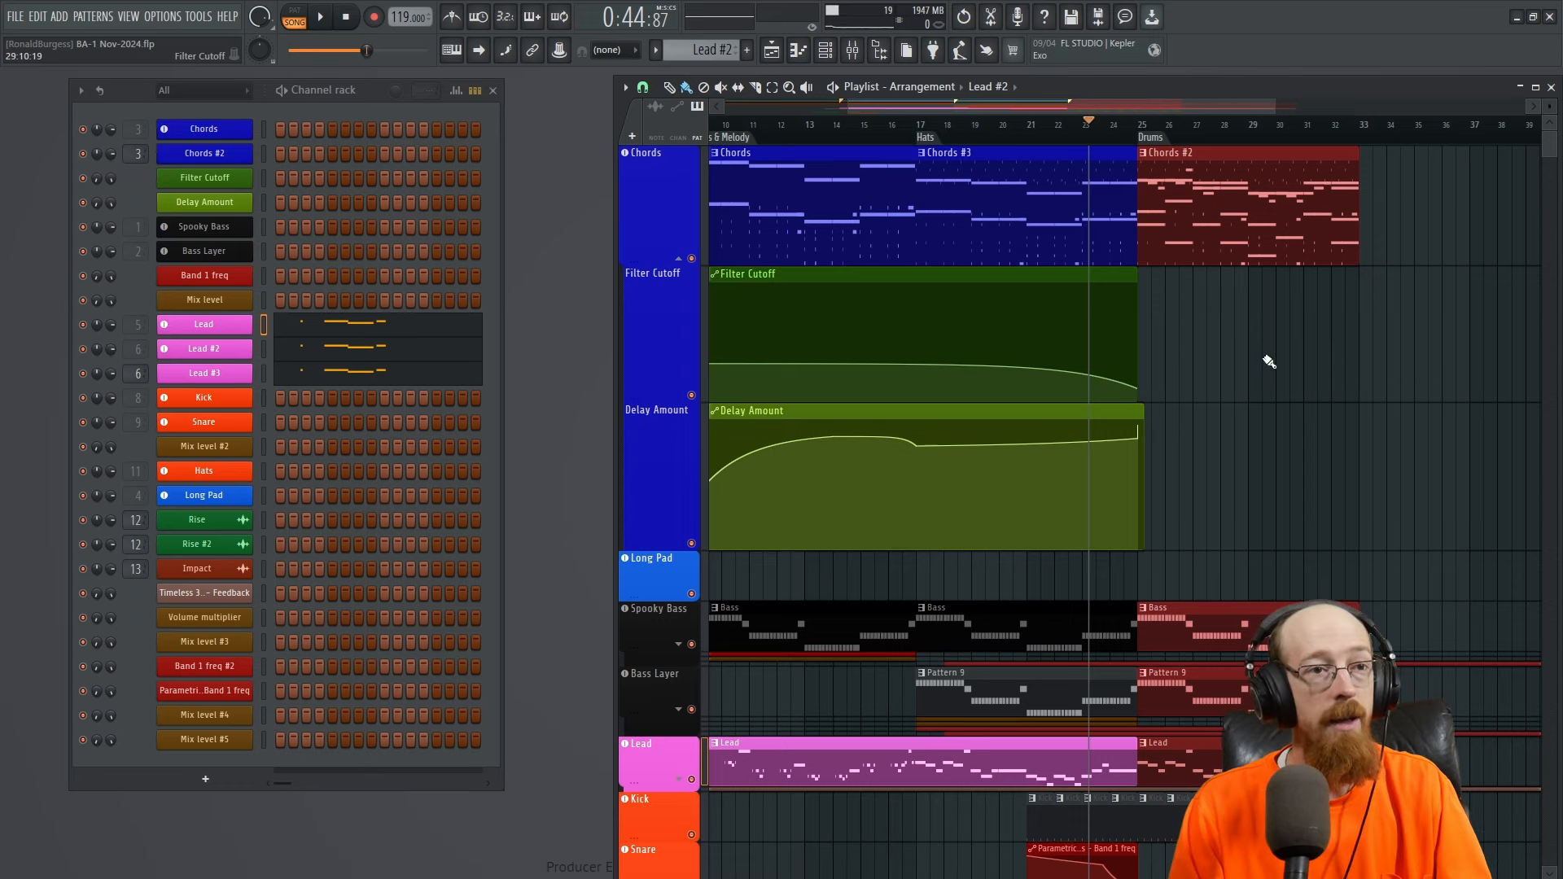
click(955, 191)
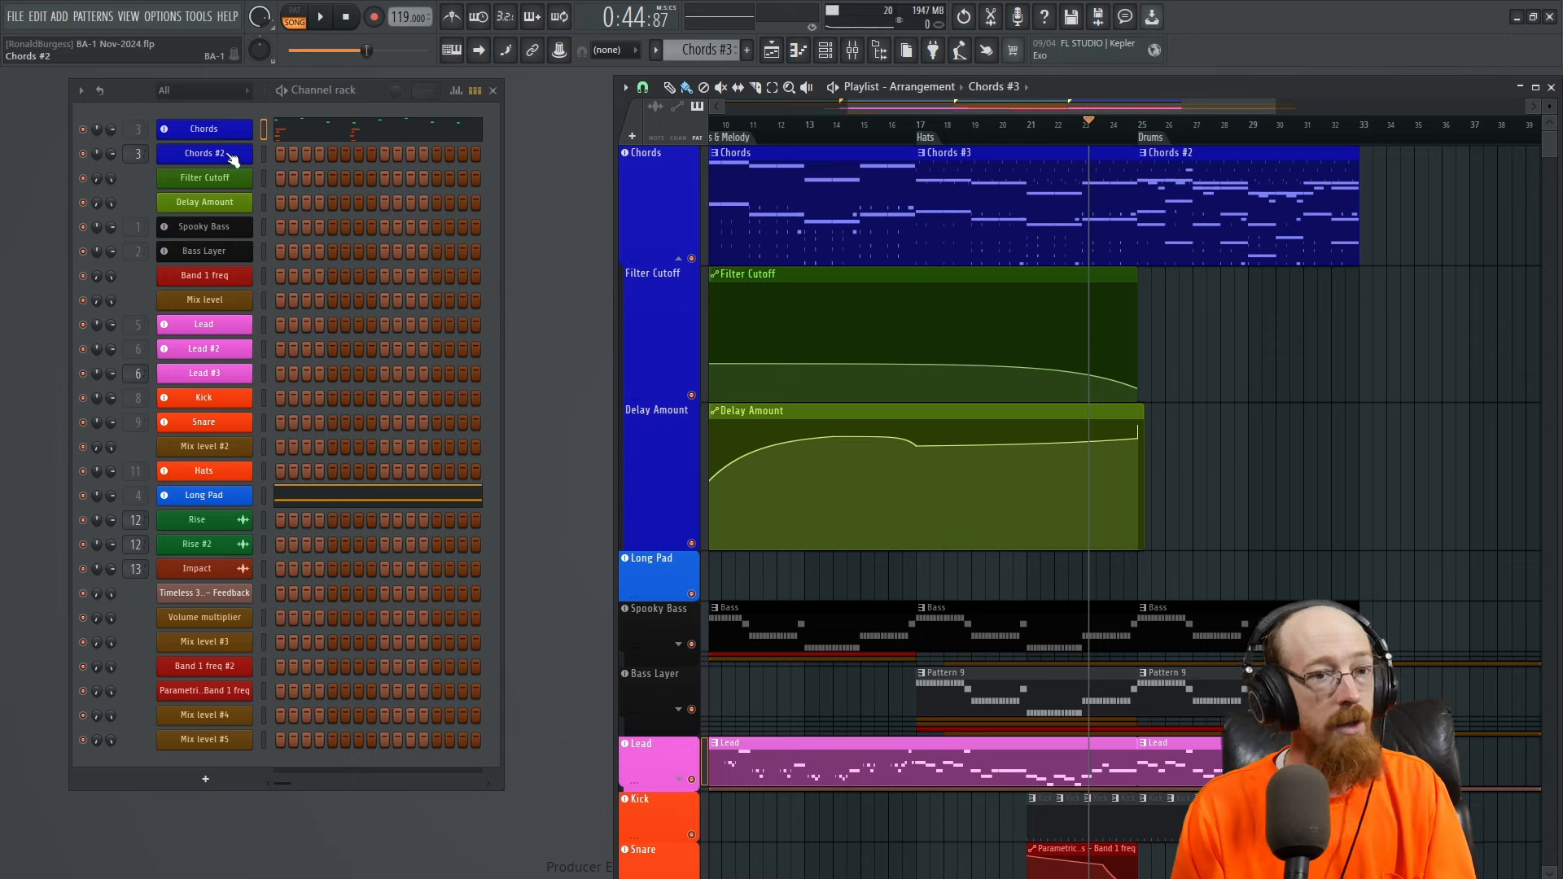
click(1148, 188)
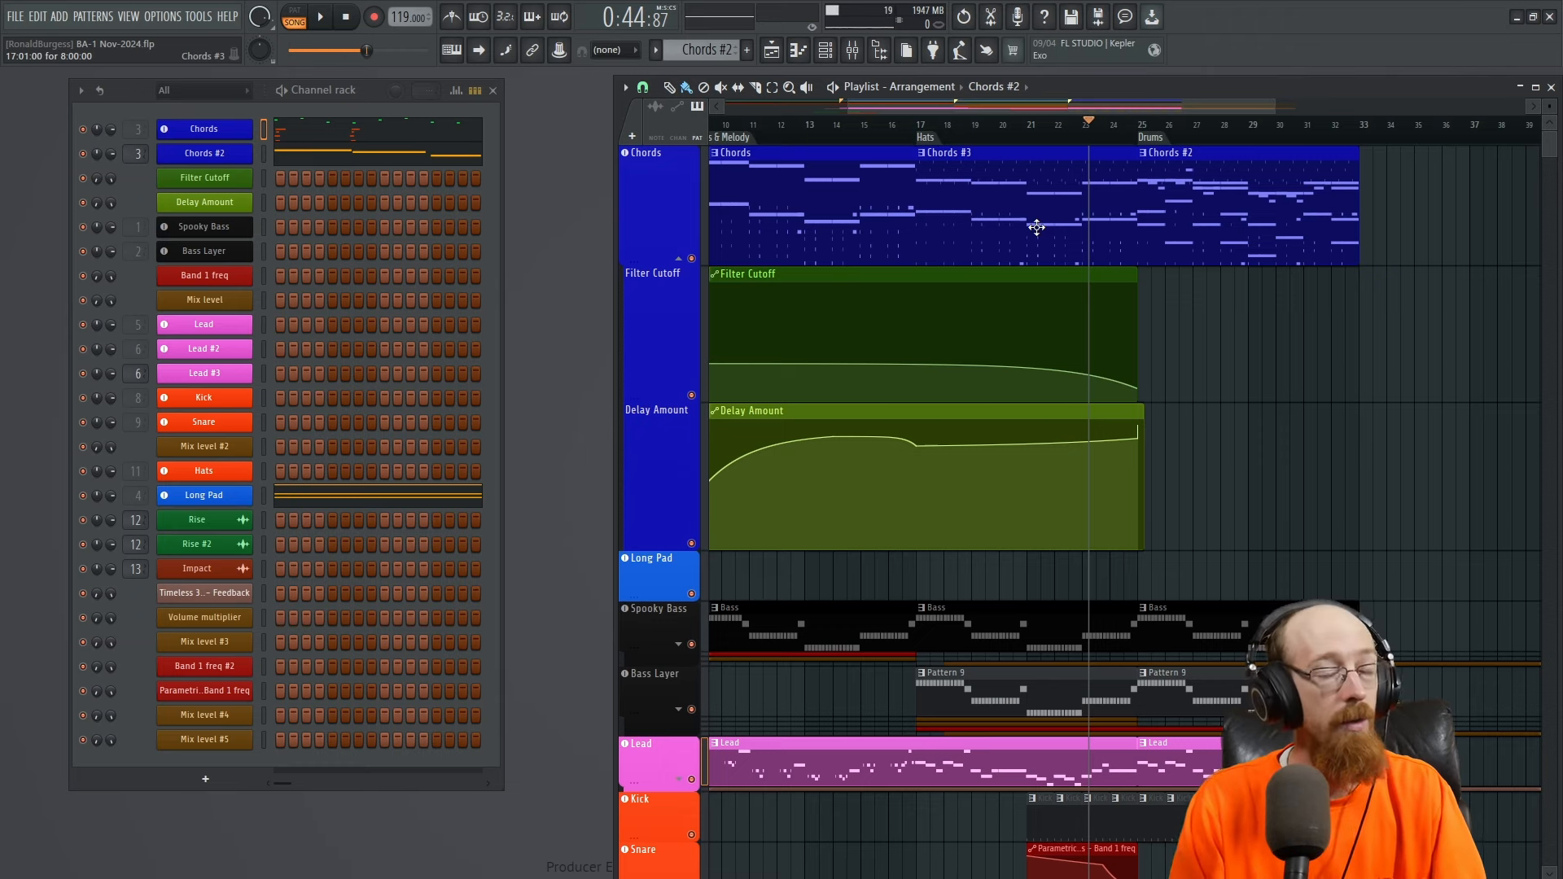
click(1007, 189)
scroll(1009, 203, left, 5)
click(1009, 213)
- Review the Bass & Melody section's tracks, playing the arrangement from bar 9 and stopping it
click(940, 130)
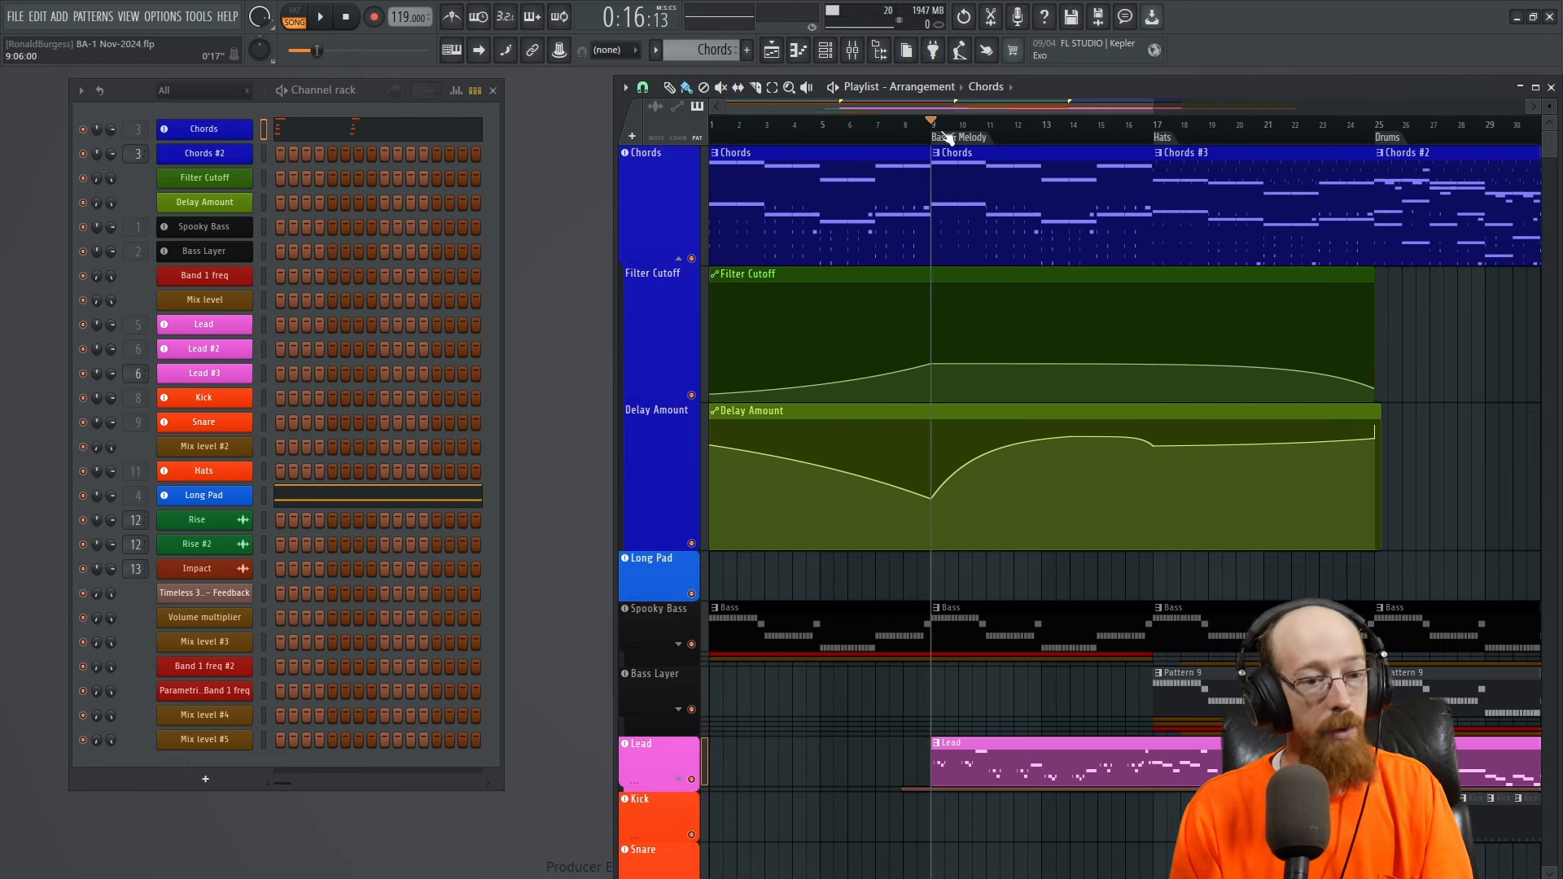
scroll(1043, 607, down, 3)
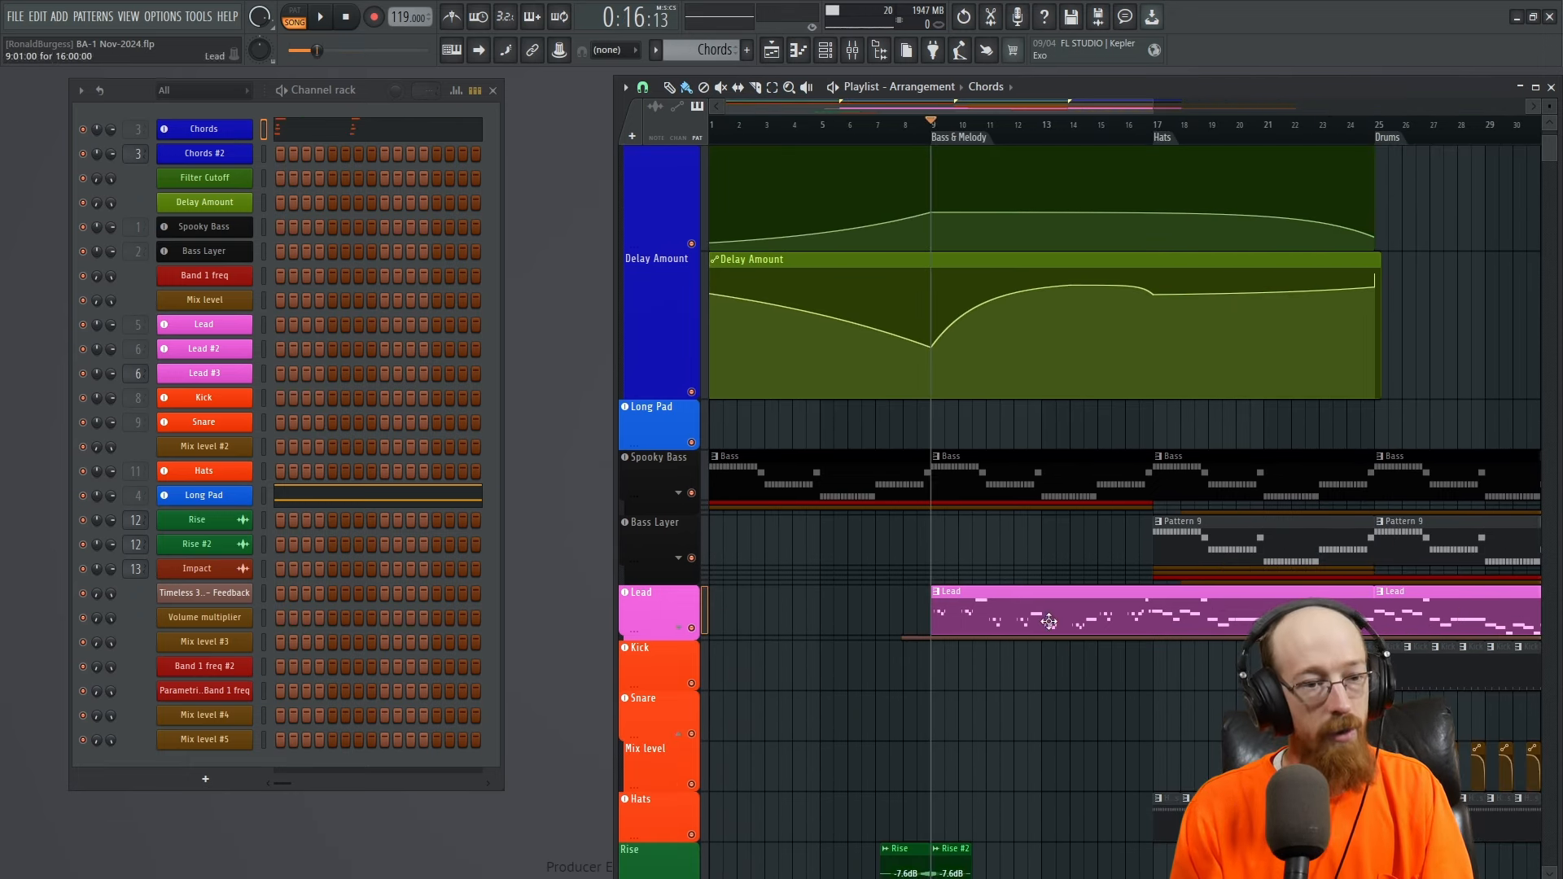
scroll(1015, 409, right, 3)
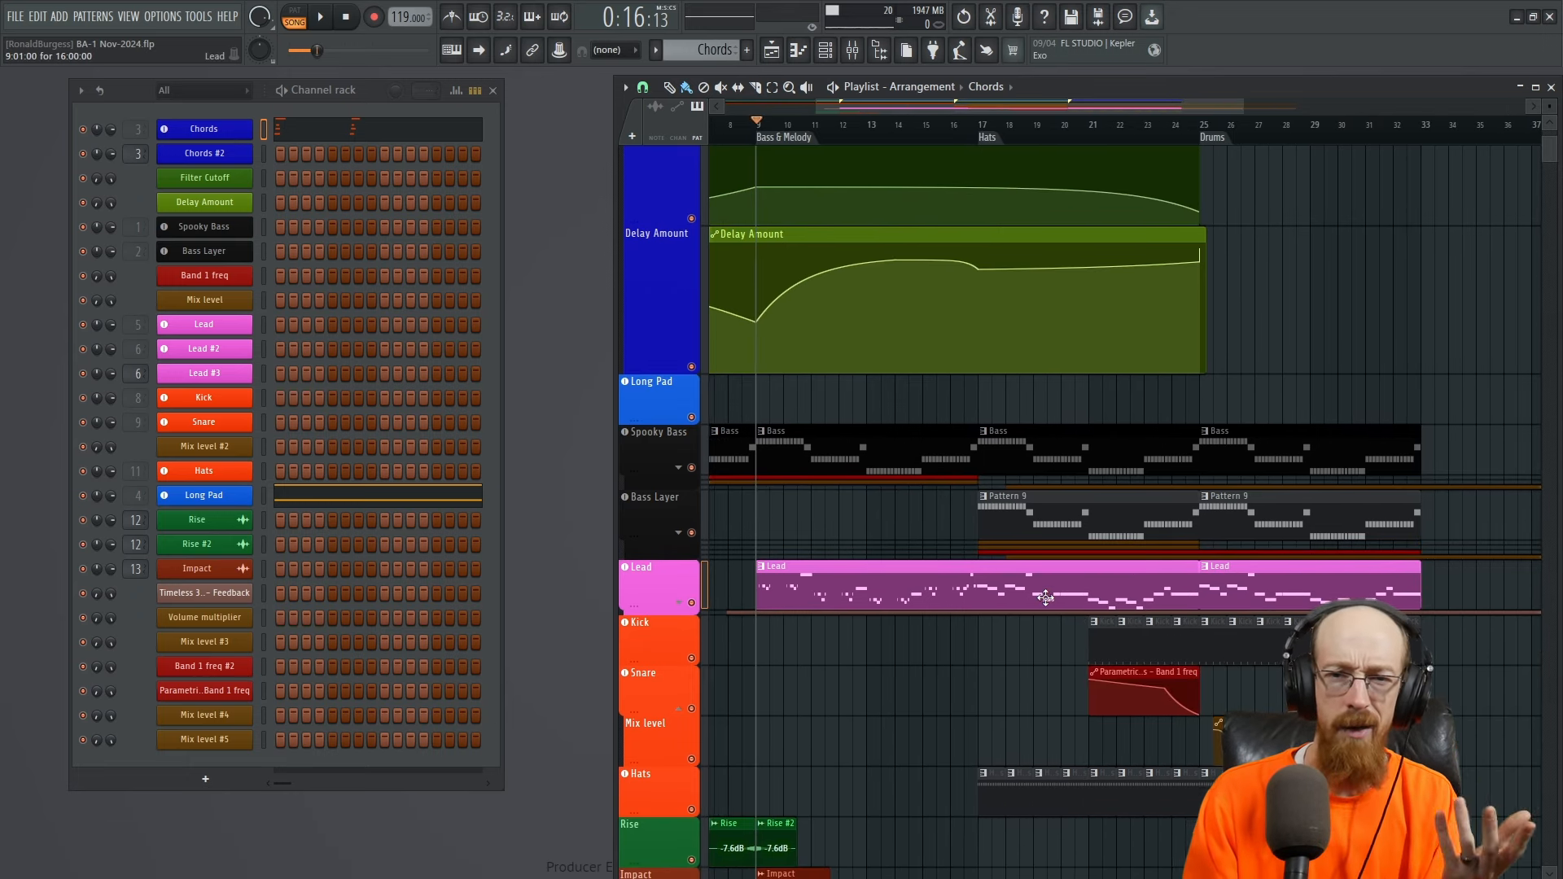
scroll(997, 675, down, 4)
scroll(994, 667, up, 4)
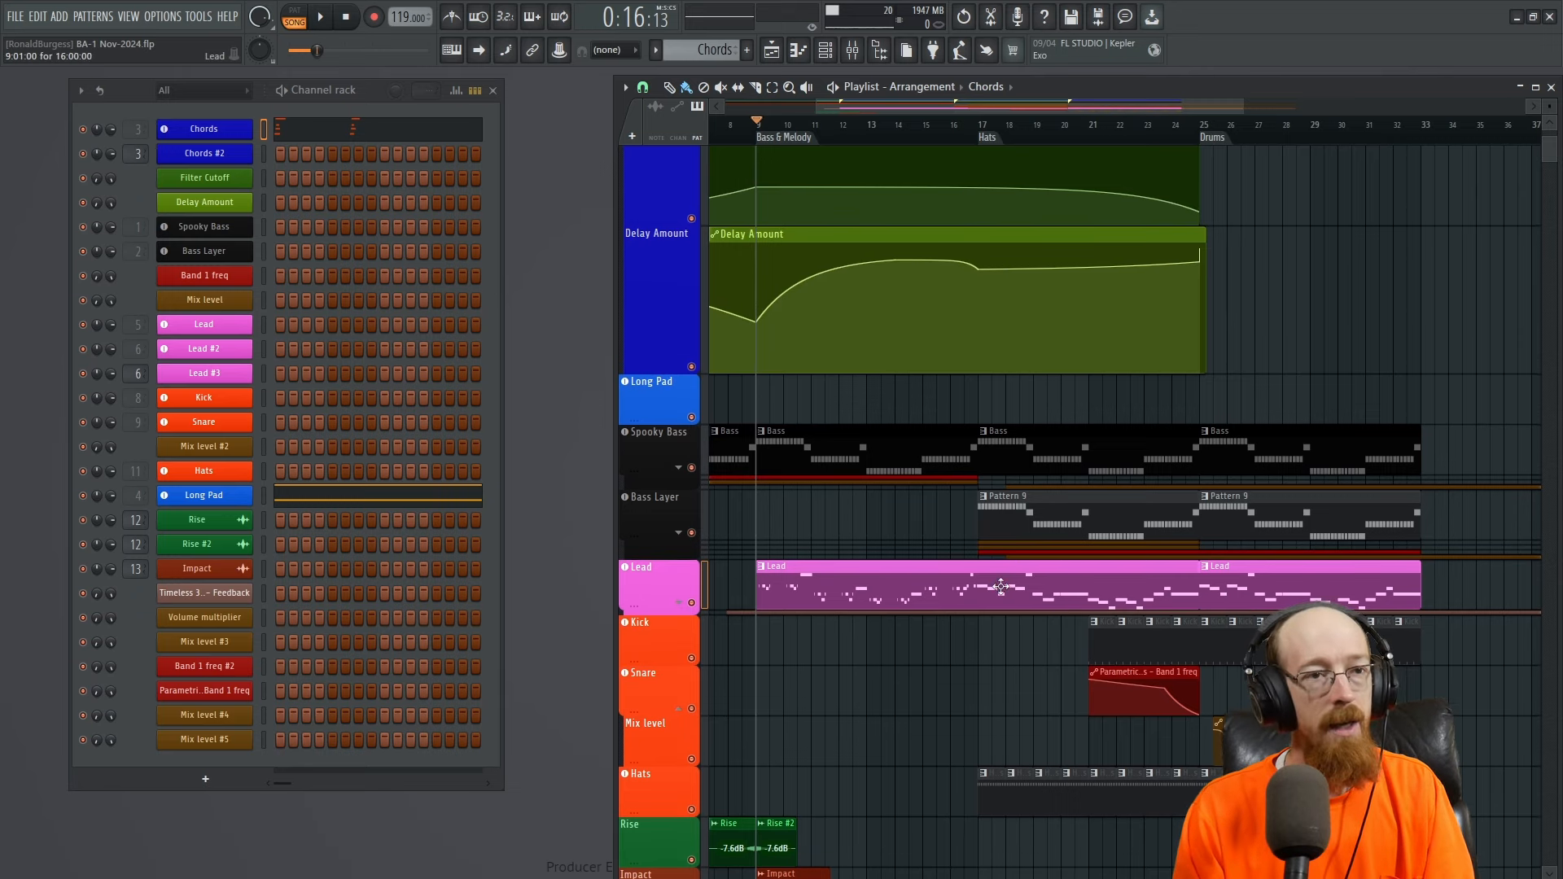
key(space)
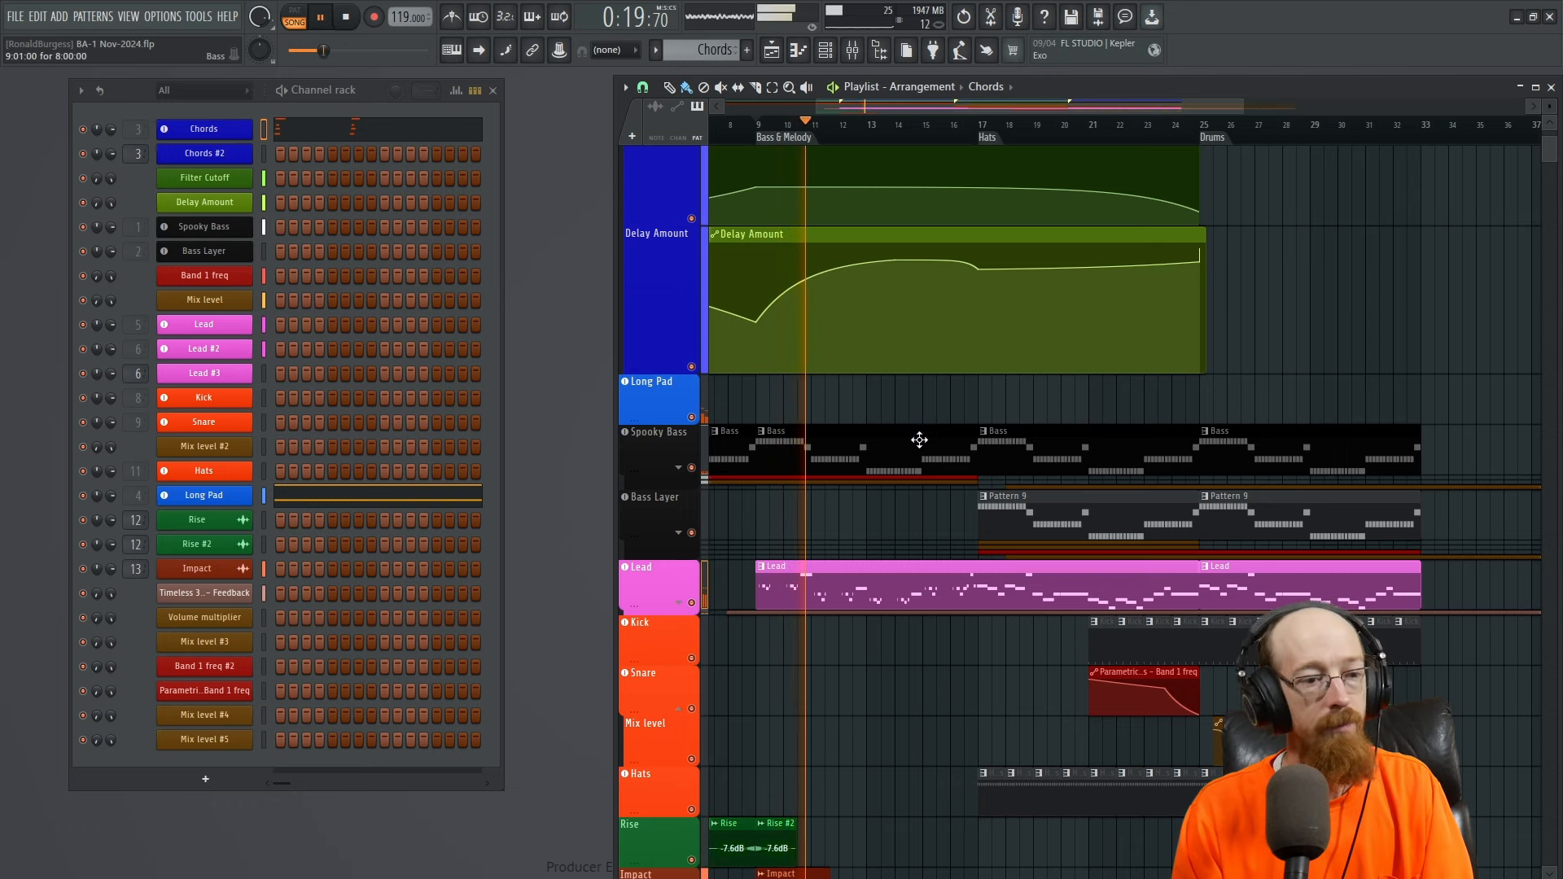
key(space)
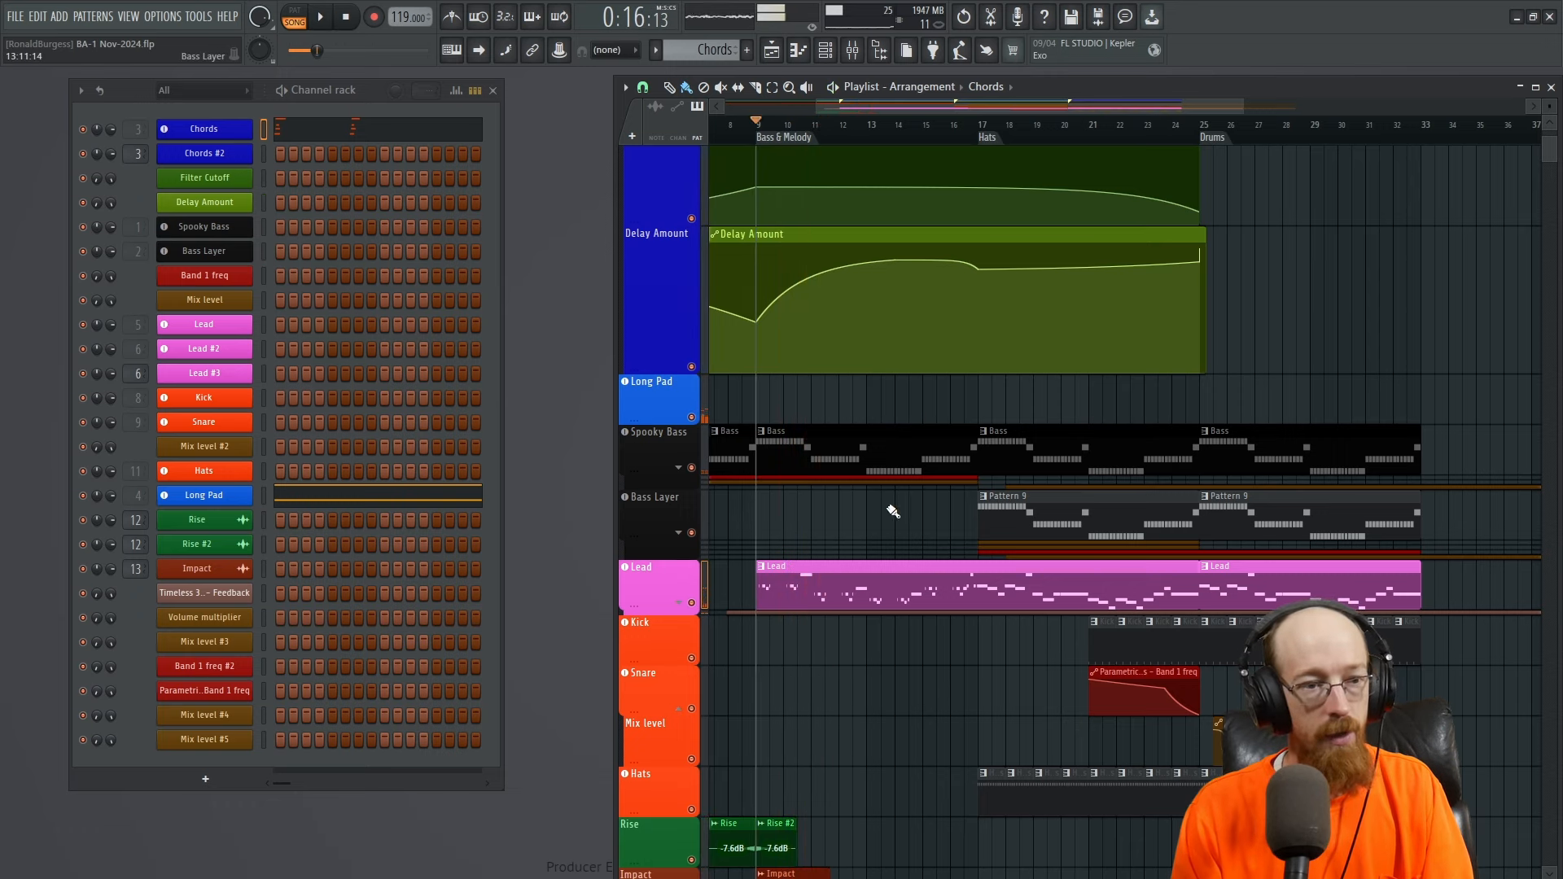
- Reset the playhead, examine the Feedback automation grouped under the Lead track, collapse it again and place the playhead at bar 9
scroll(891, 509, up, 3)
click(343, 20)
drag(896, 680, 963, 651)
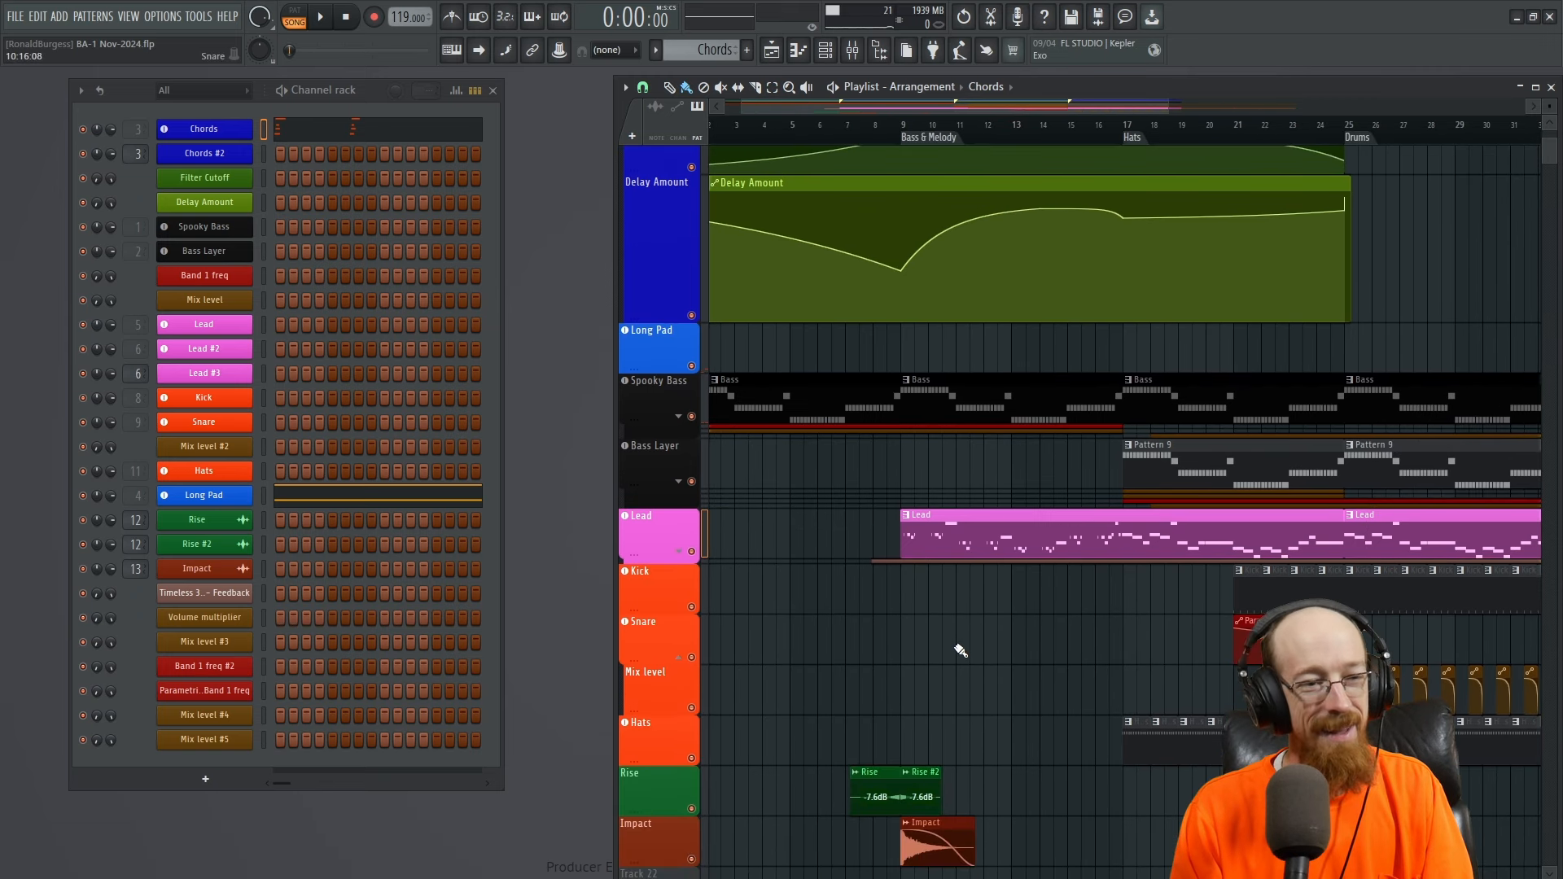
click(681, 553)
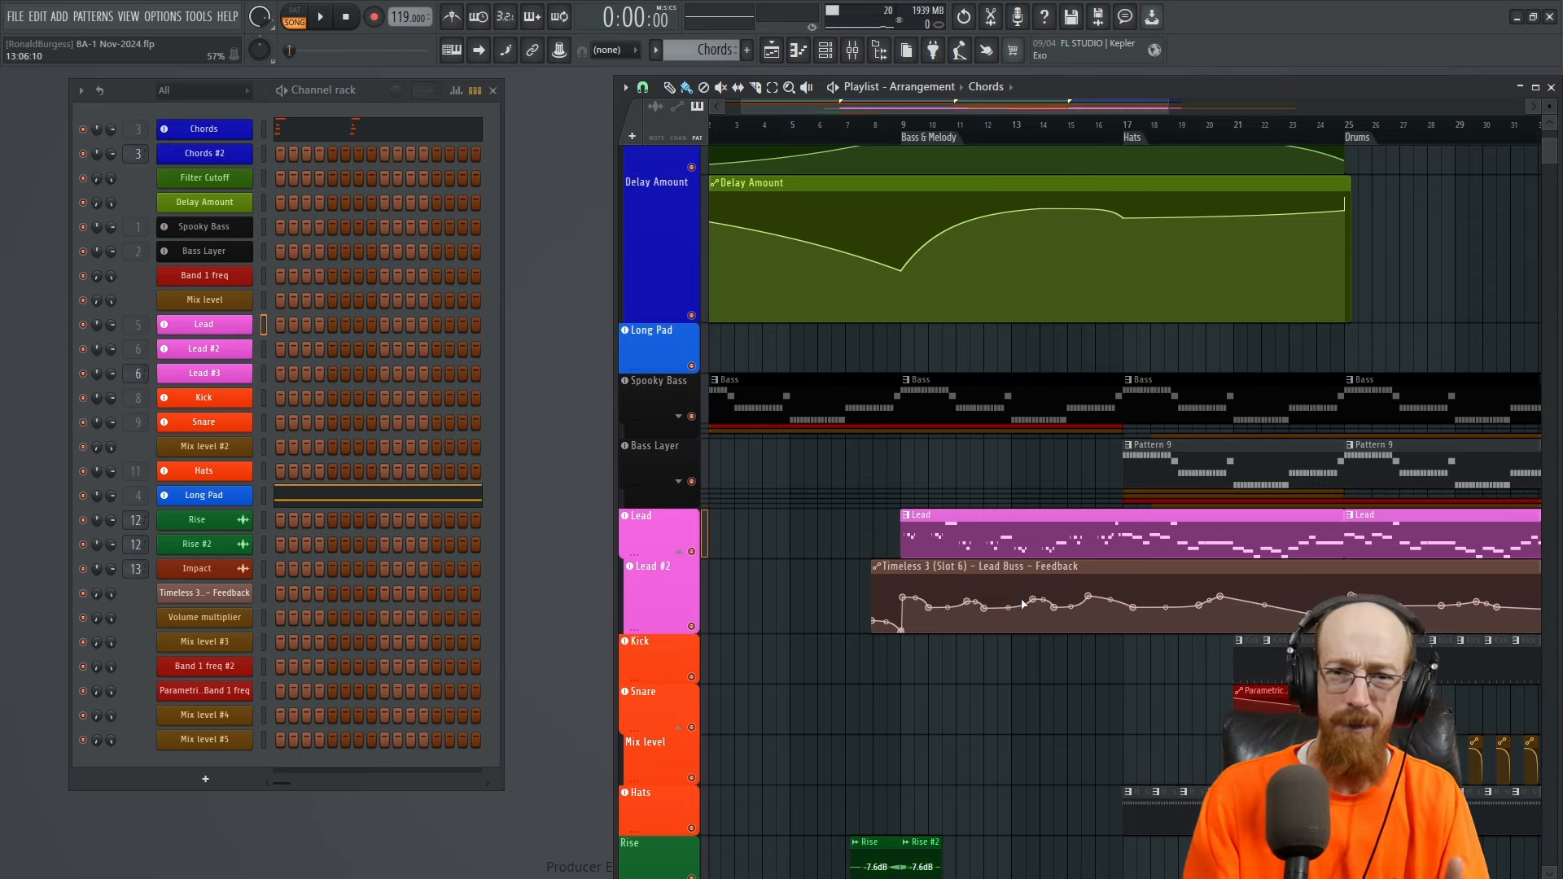
click(679, 553)
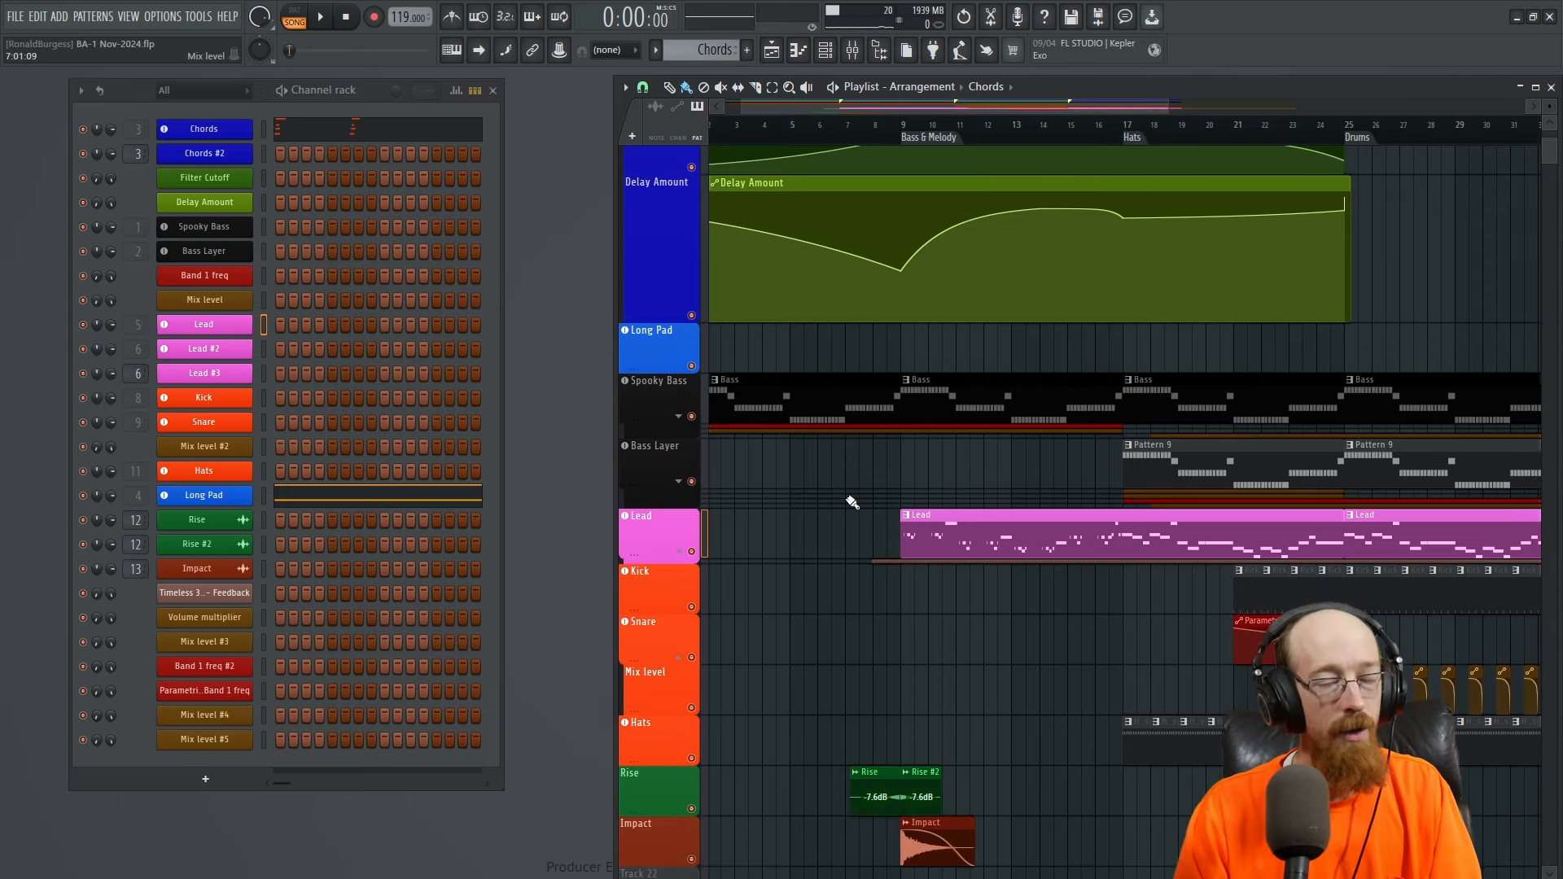
scroll(945, 460, up, 4)
click(902, 124)
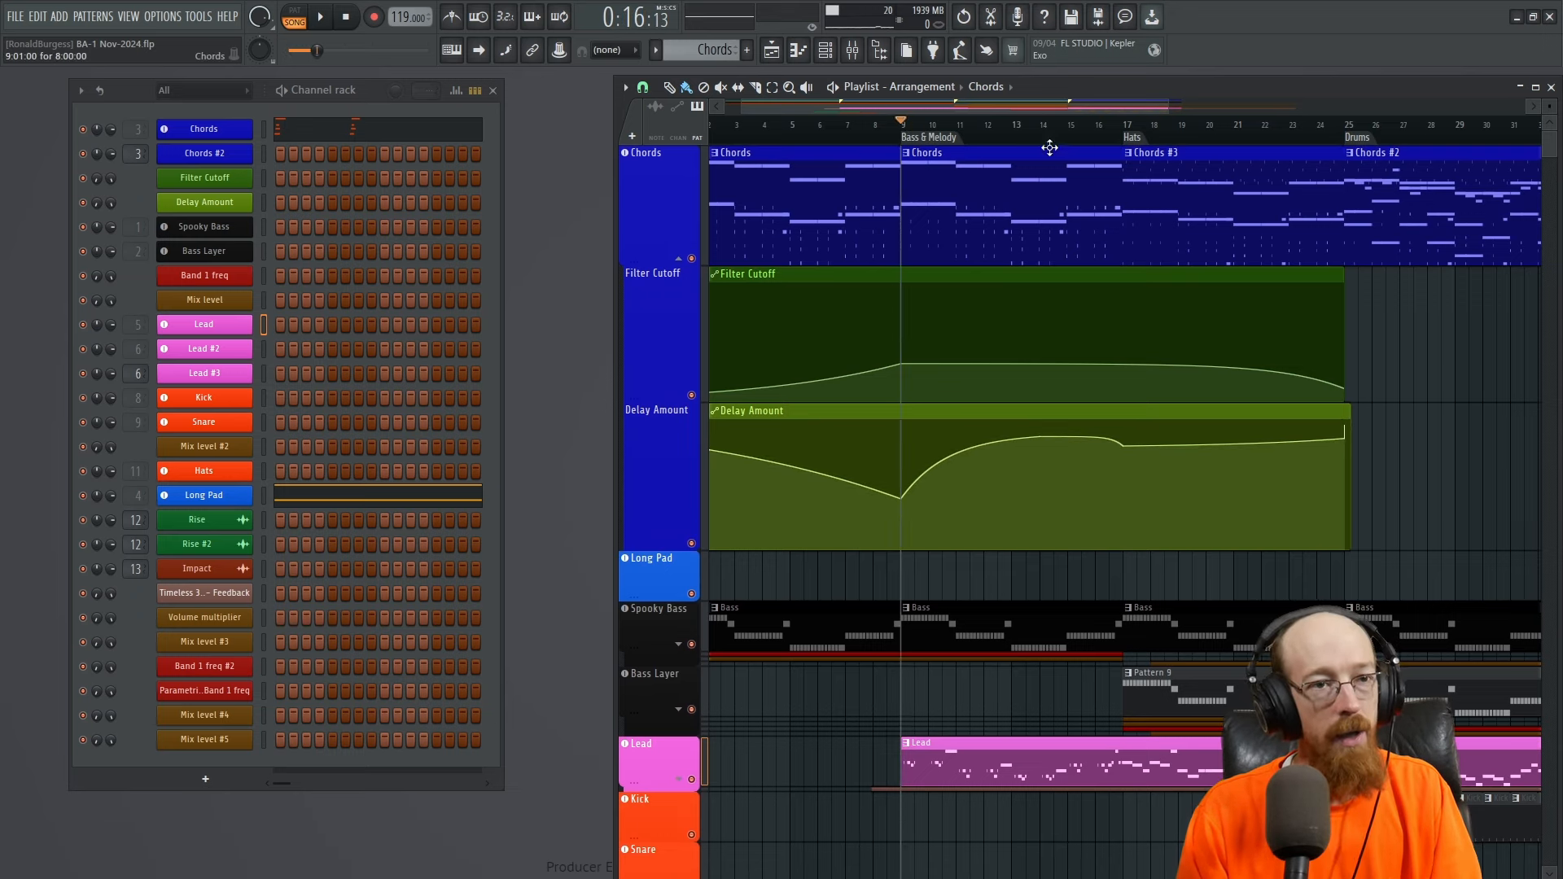
- Switch to pattern mode and examine the high and low notes of the Chords #3 pattern in the piano roll
click(1193, 189)
click(294, 17)
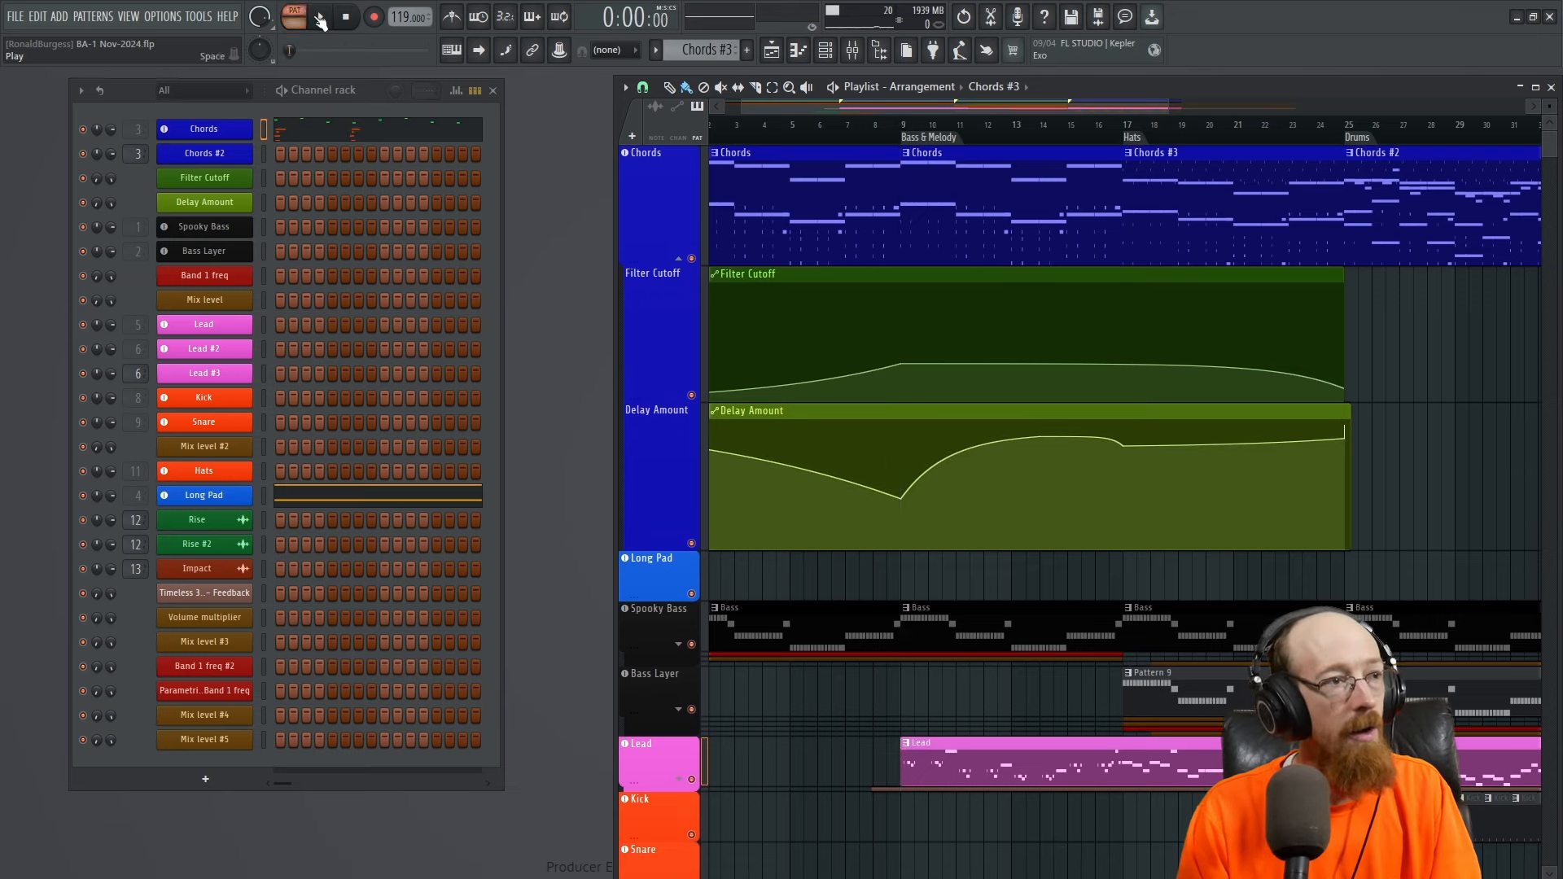
click(300, 134)
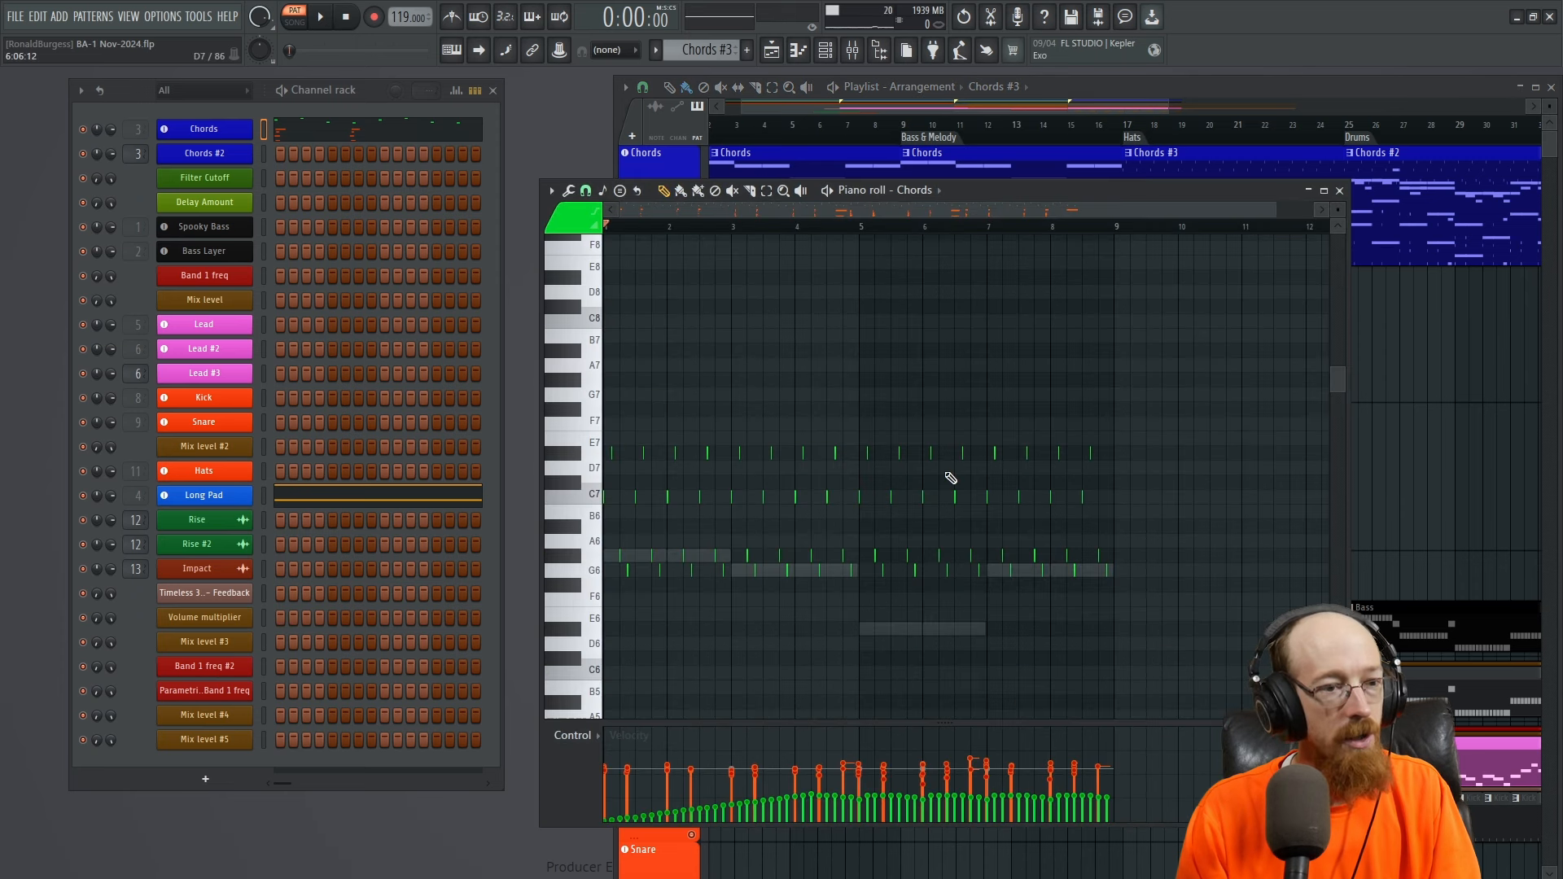
scroll(912, 497, down, 9)
scroll(912, 456, up, 3)
drag(912, 456, 1089, 428)
scroll(806, 461, down, 4)
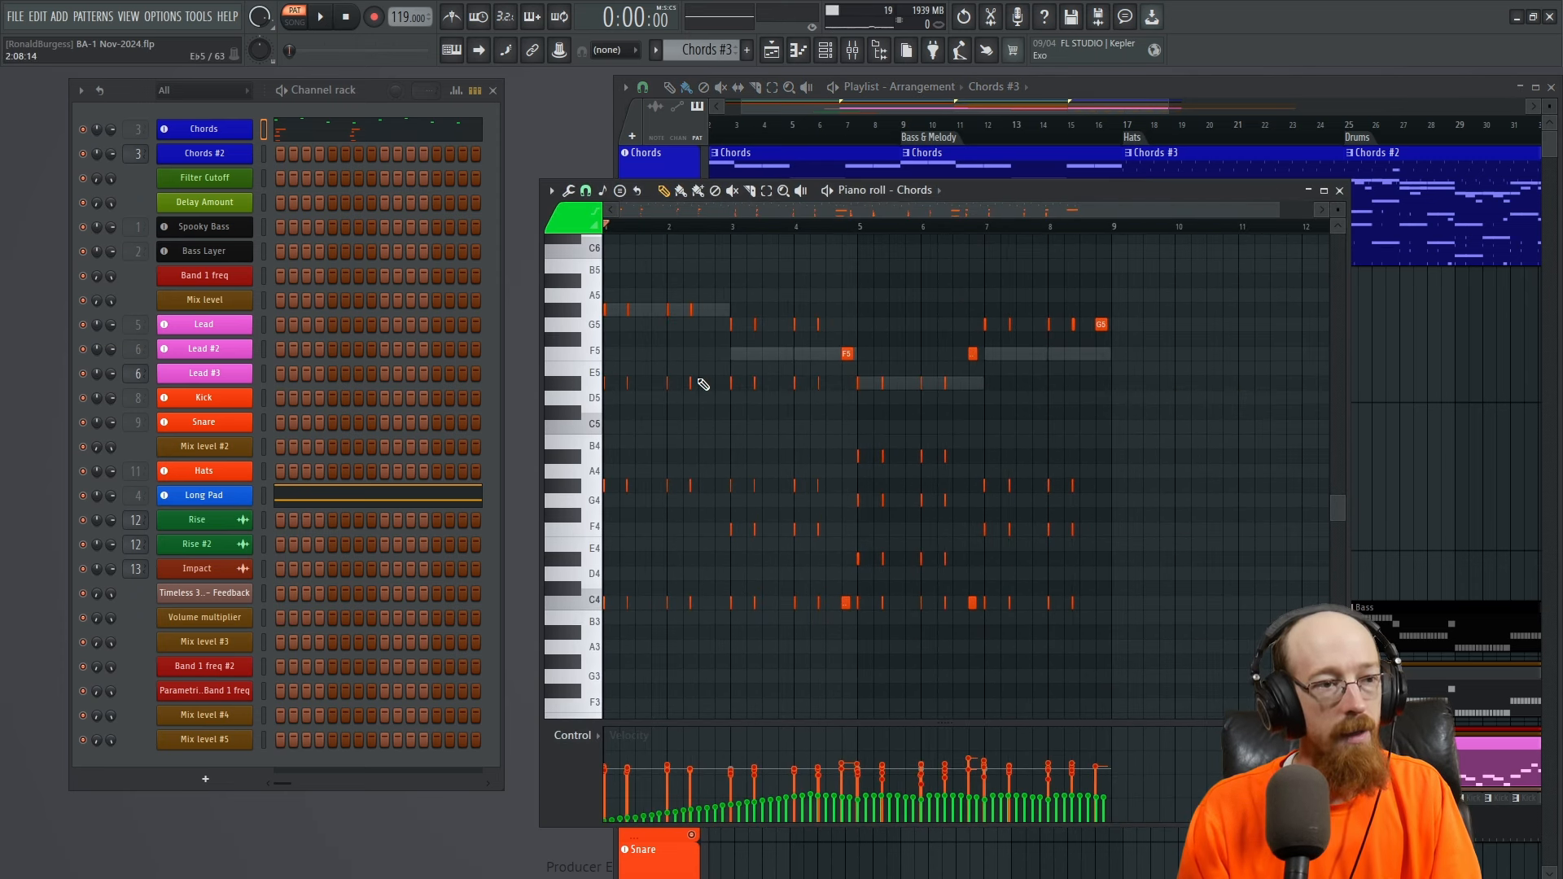
- Compare the original Chords pattern's notes in the piano roll, then reopen the Chords #3 notes
click(1007, 157)
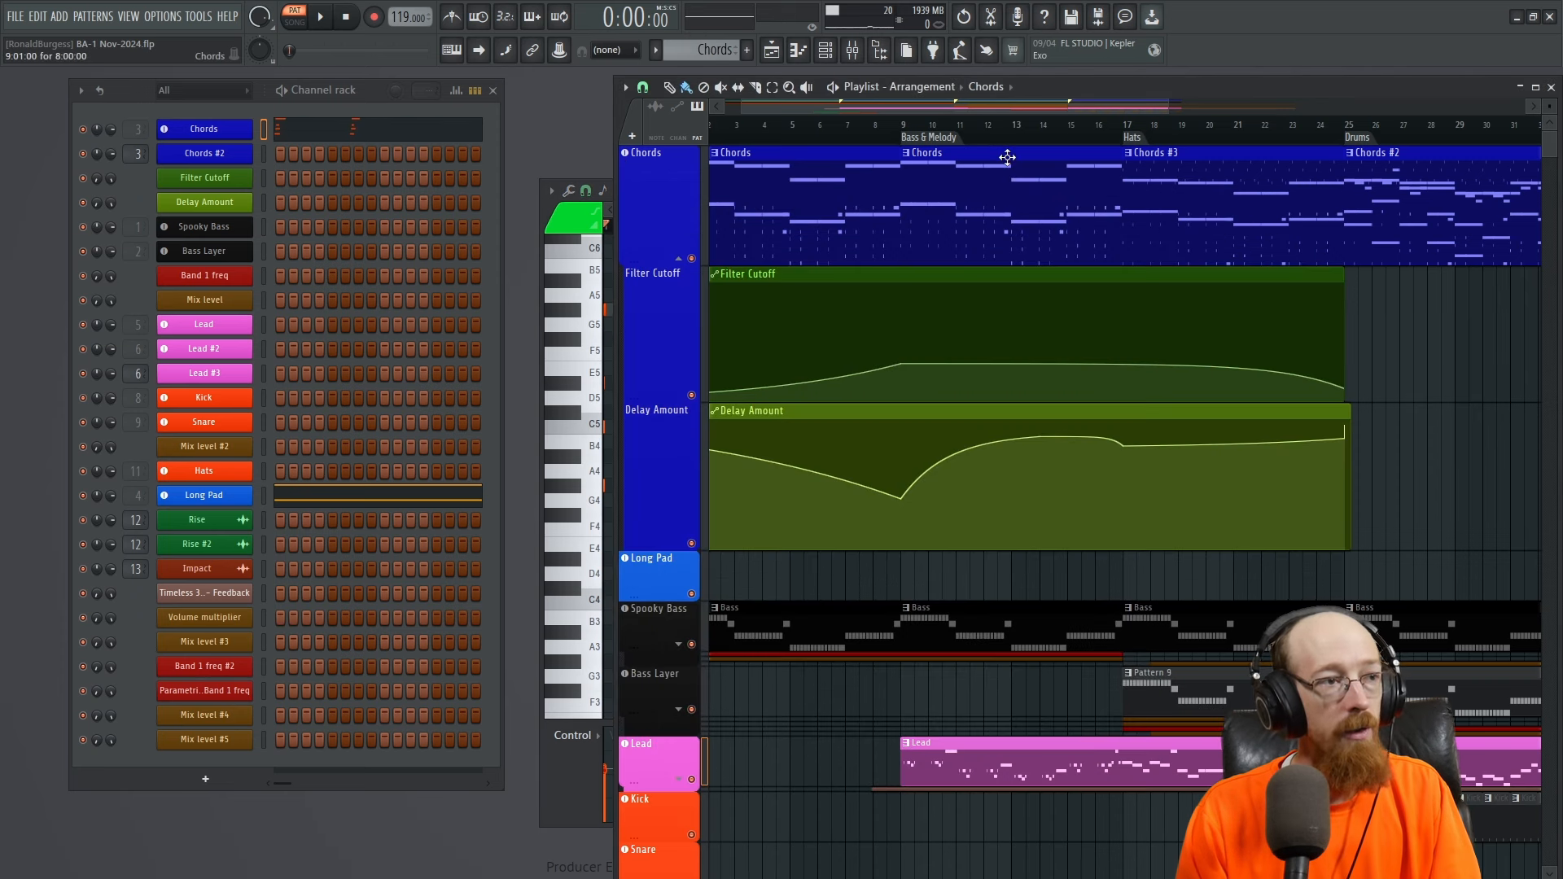
click(371, 132)
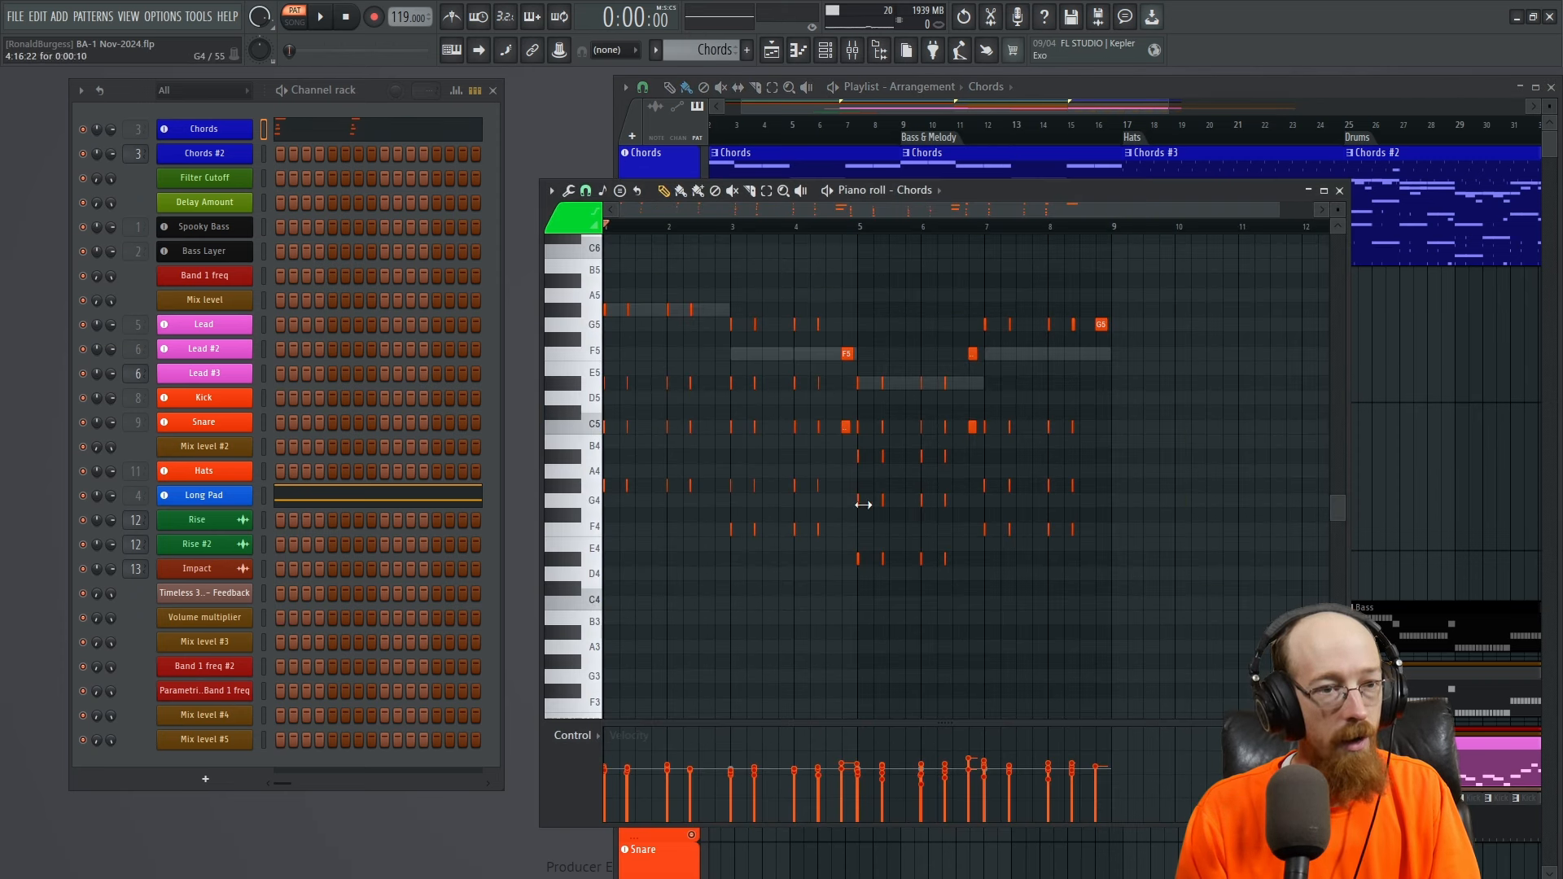
click(1341, 192)
click(1233, 195)
click(420, 138)
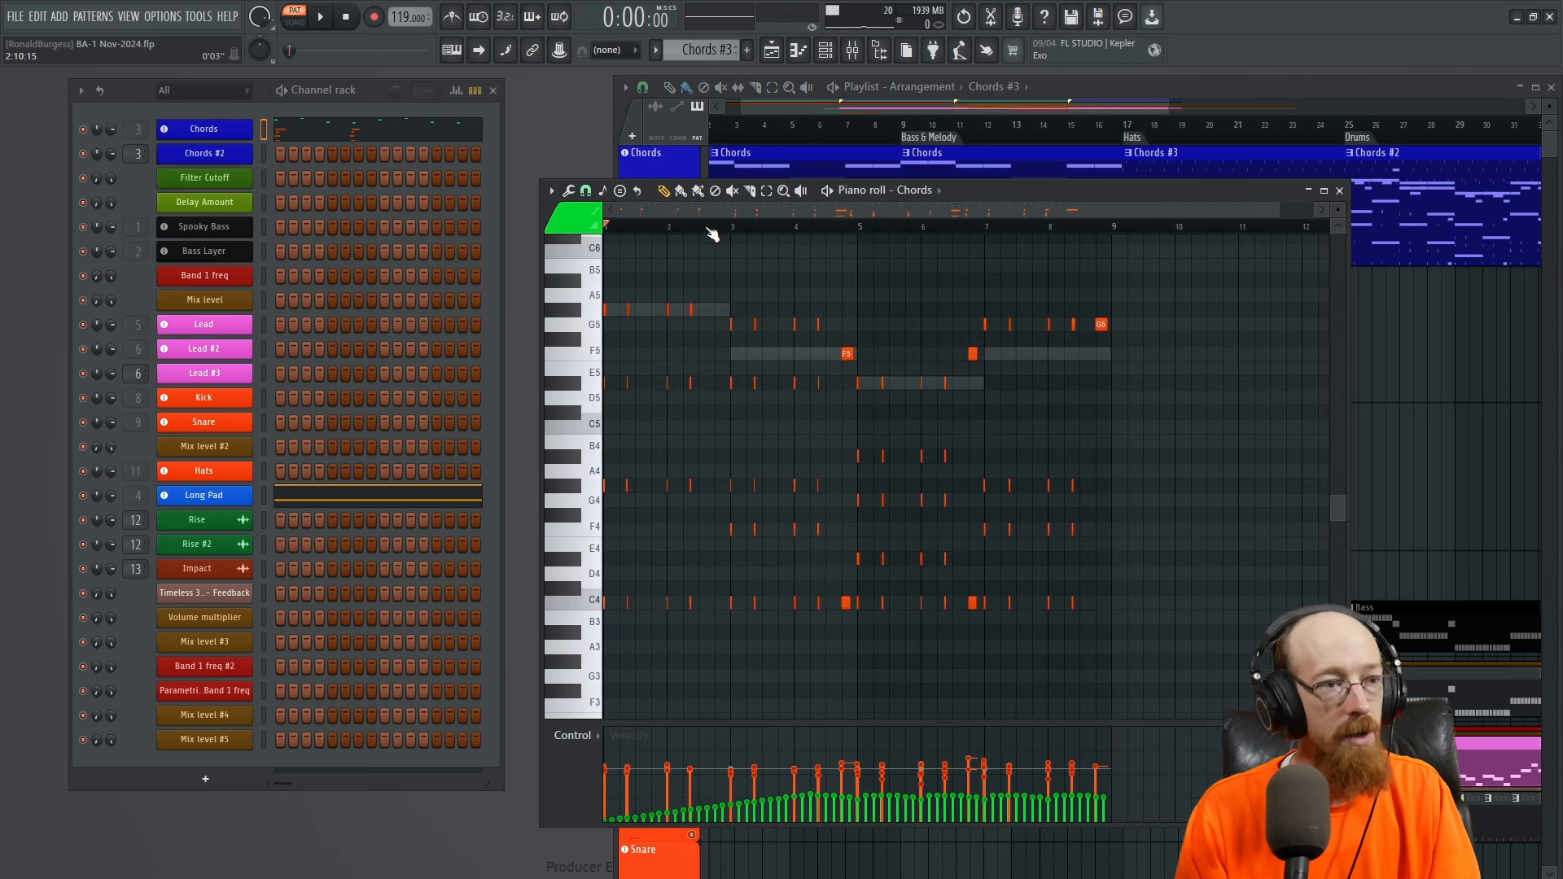
- Play the Chords #3 pattern and the original Chords pattern for comparison, stopping each, and close the piano roll
key(space)
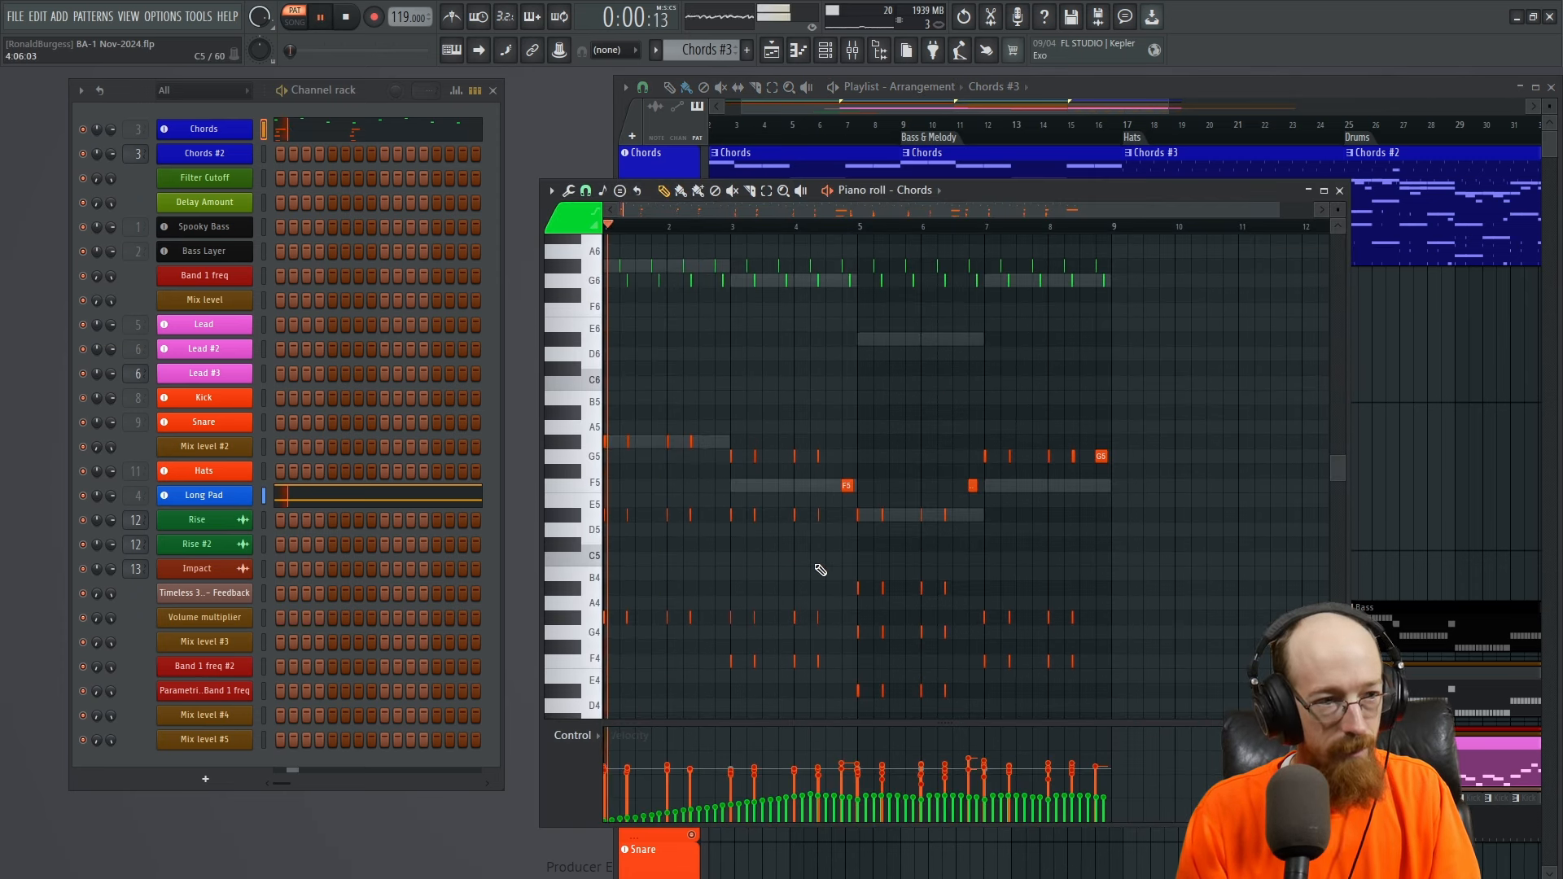
scroll(821, 569, down, 1)
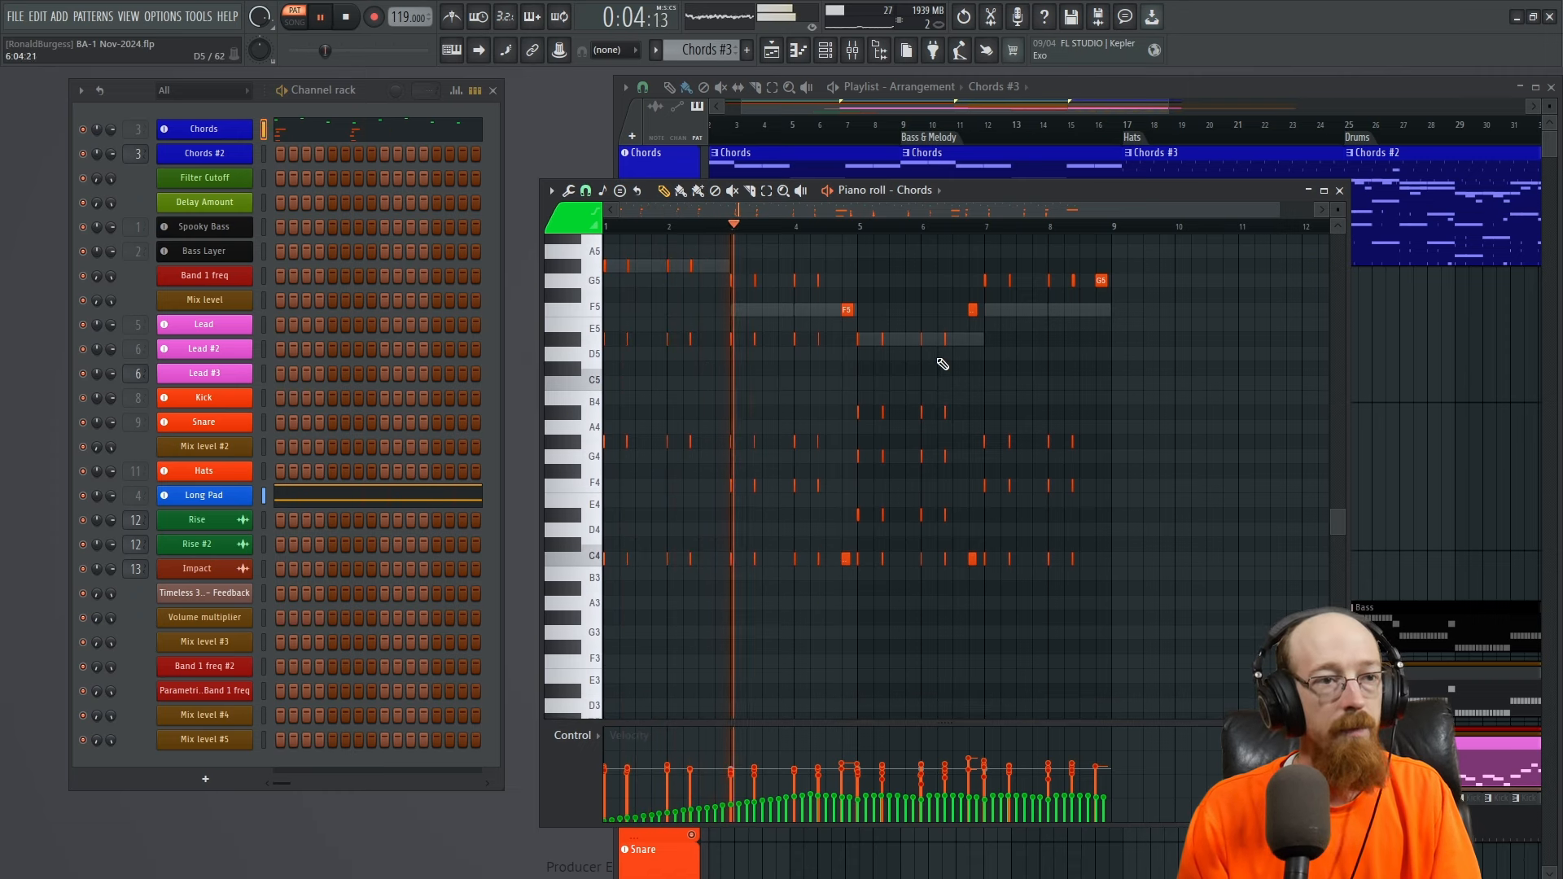
key(space)
click(1028, 169)
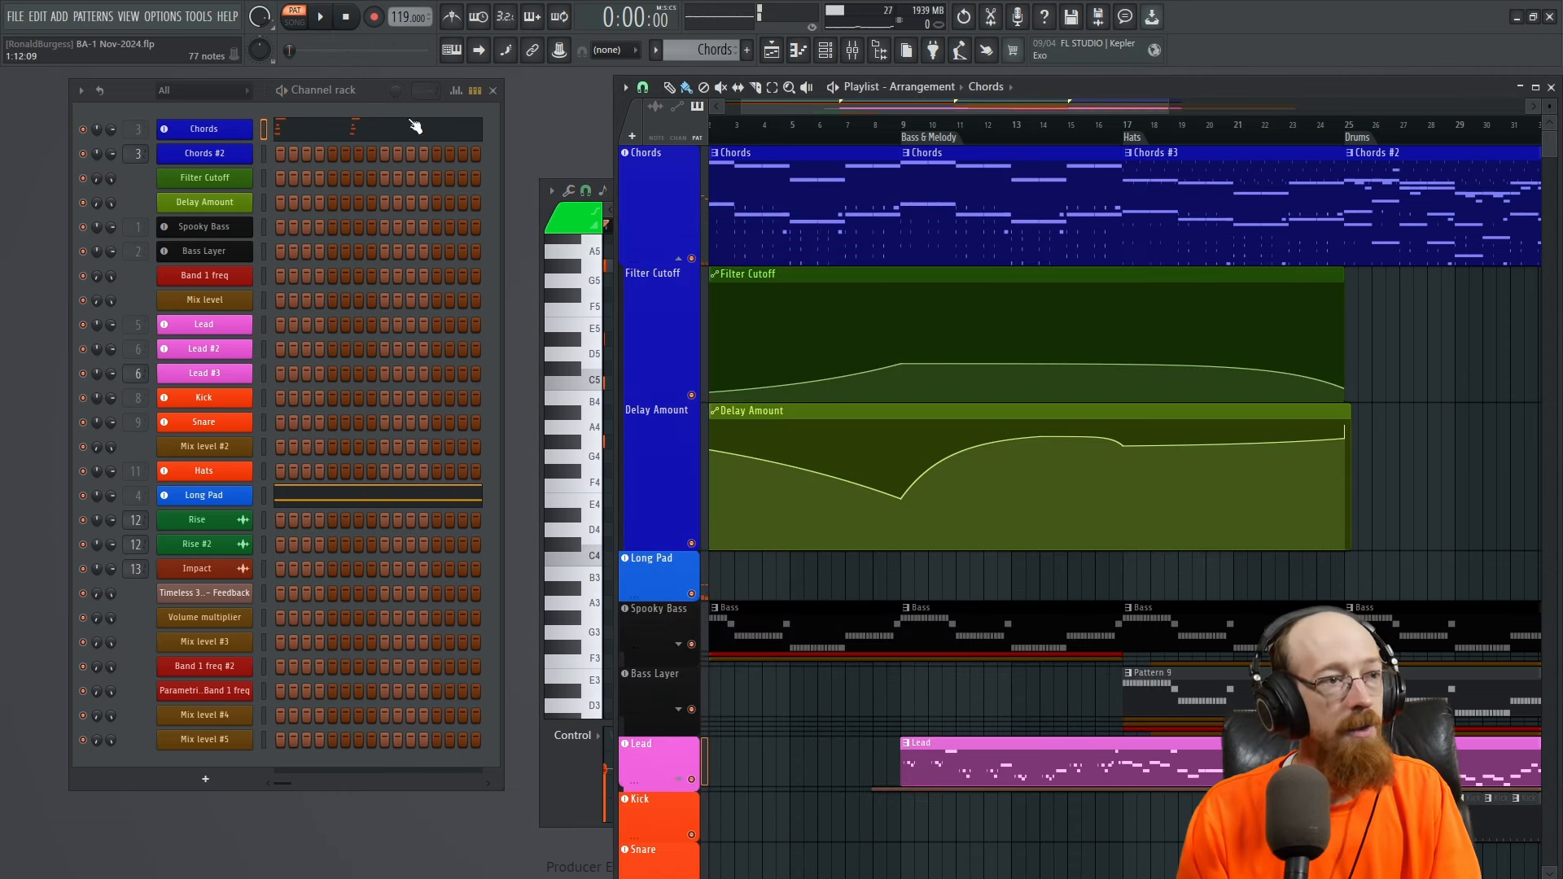
click(406, 137)
key(space)
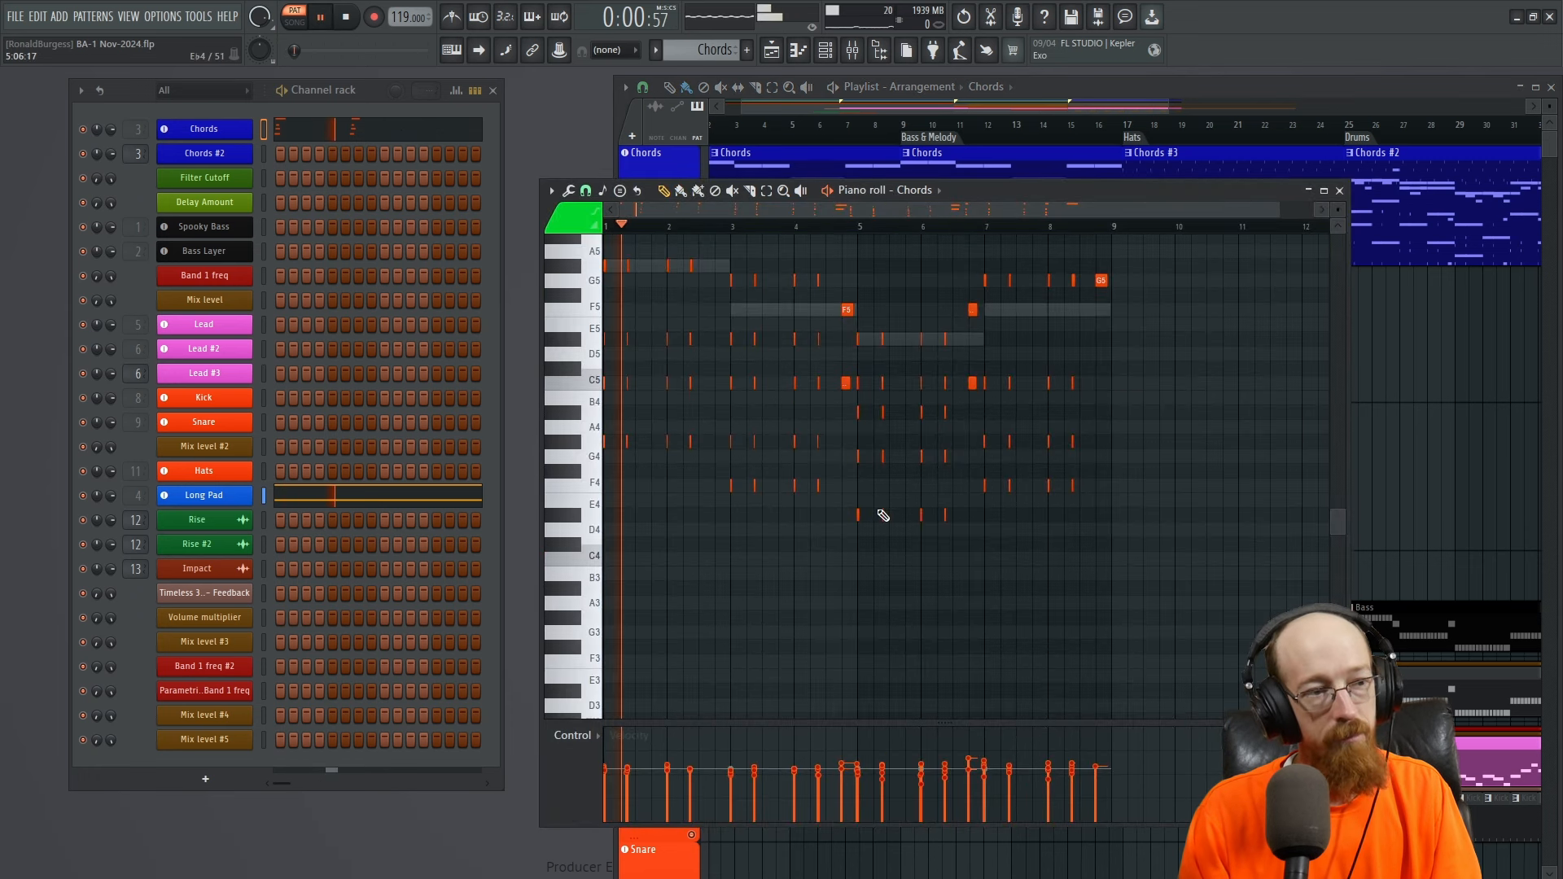
key(space)
key(F7)
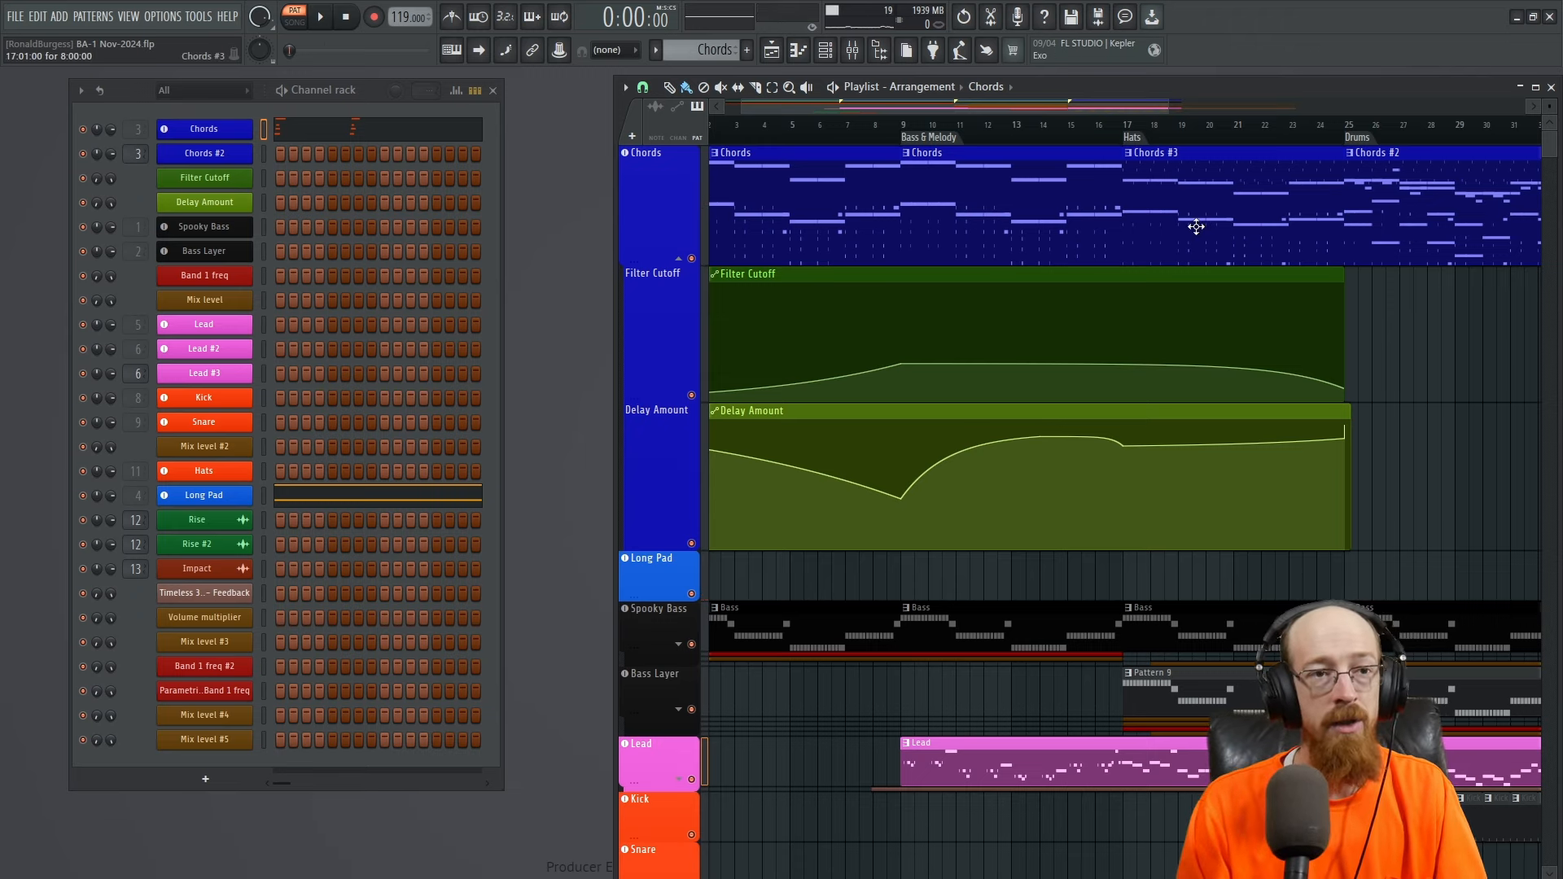
- Reopen the Chords #3 pattern in the piano roll, highlight its first chord and examine the high notes above it
click(1180, 237)
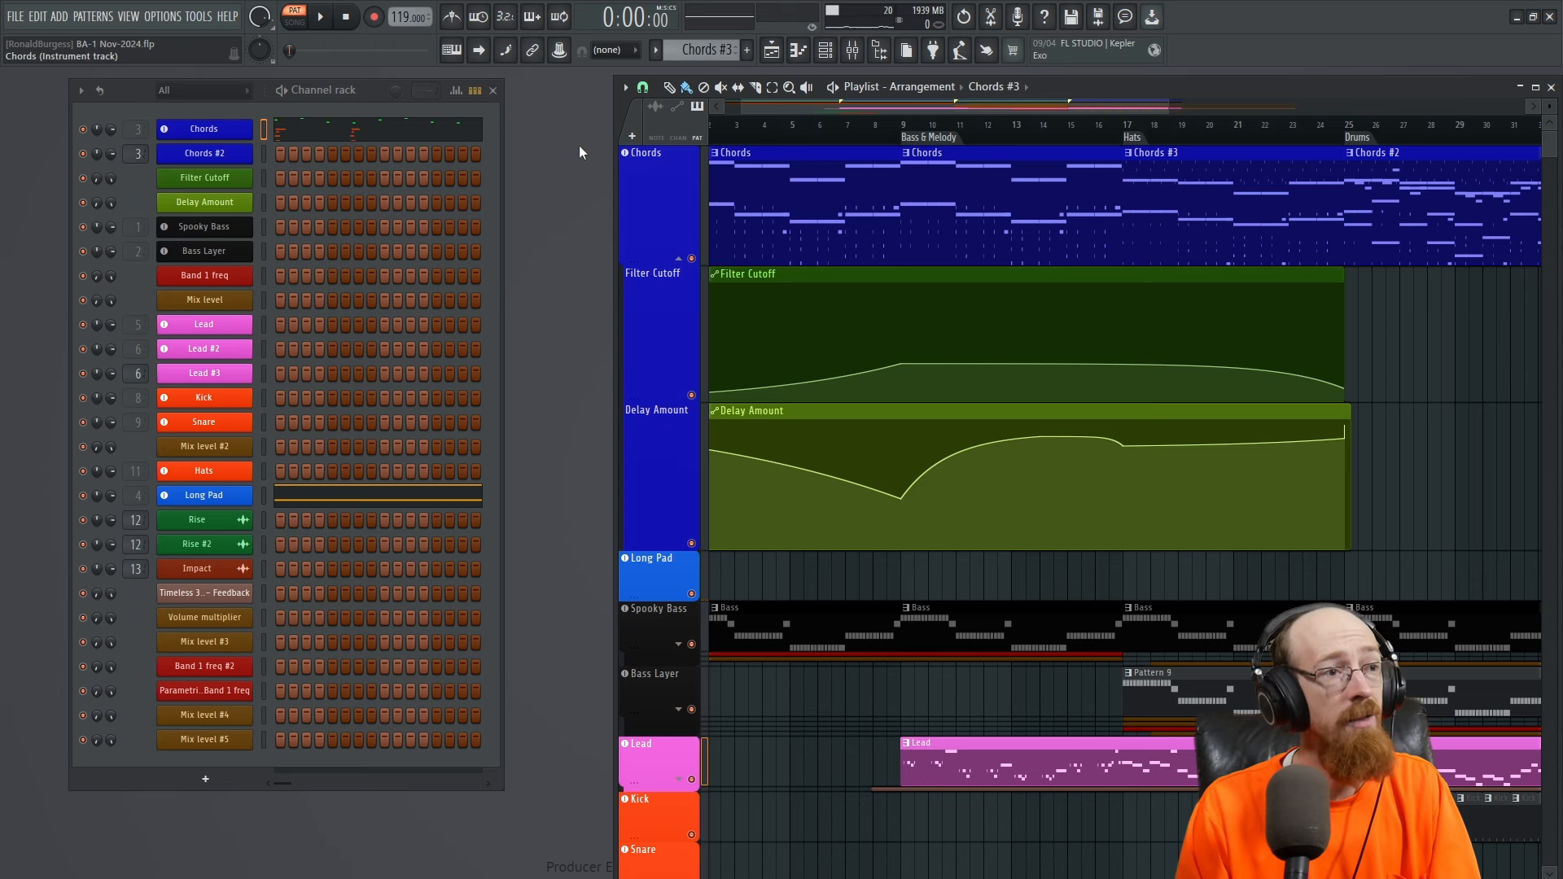
click(421, 138)
scroll(754, 465, up, 4)
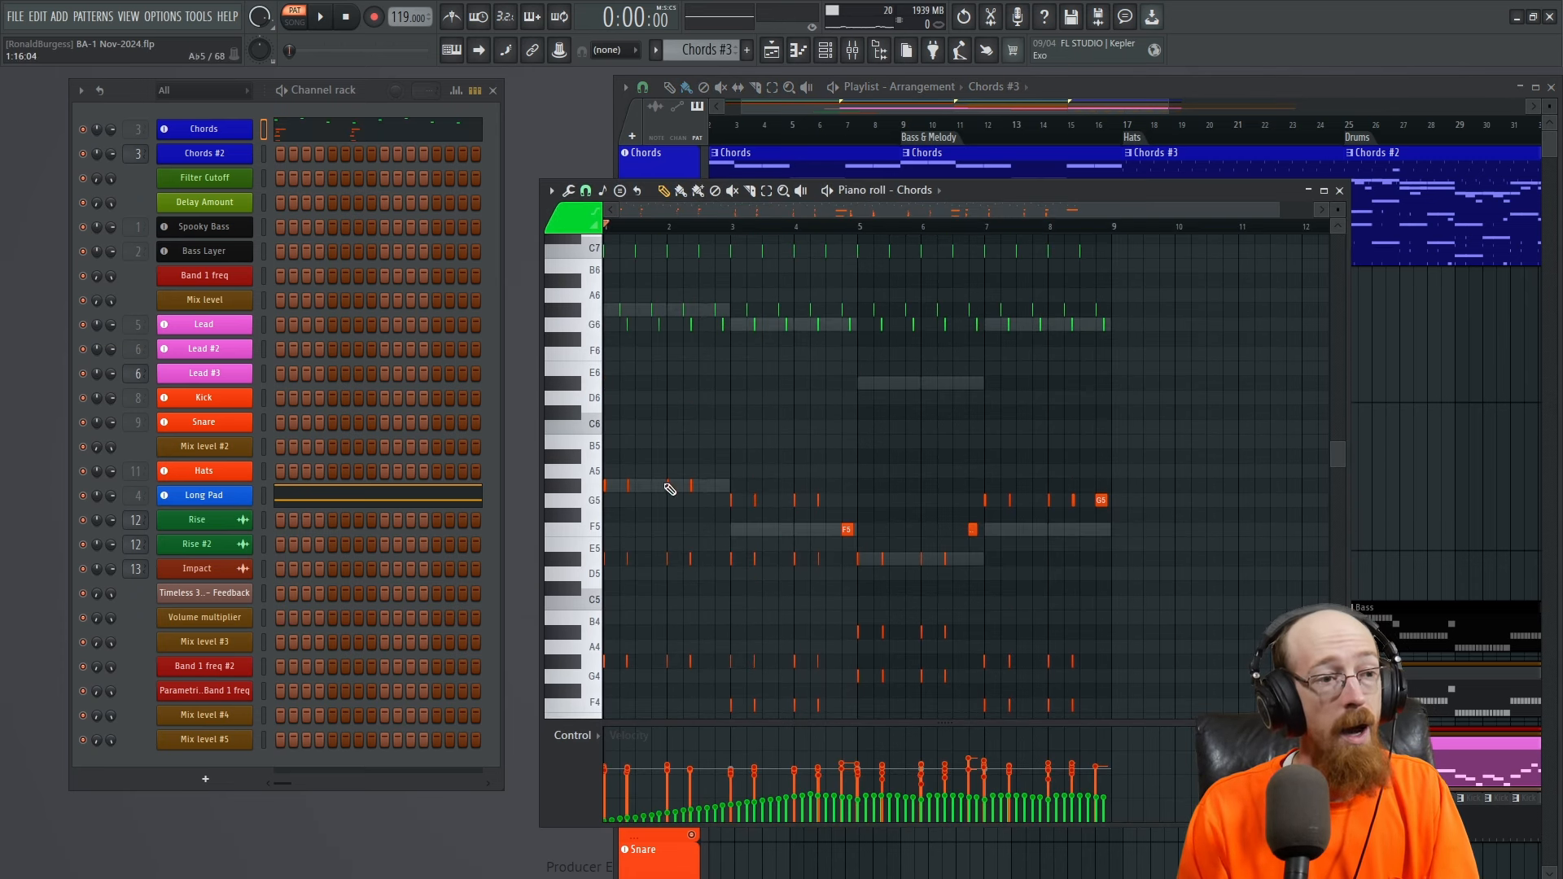
scroll(644, 429, down, 3)
drag(575, 284, 625, 653)
ctrl+click(797, 404)
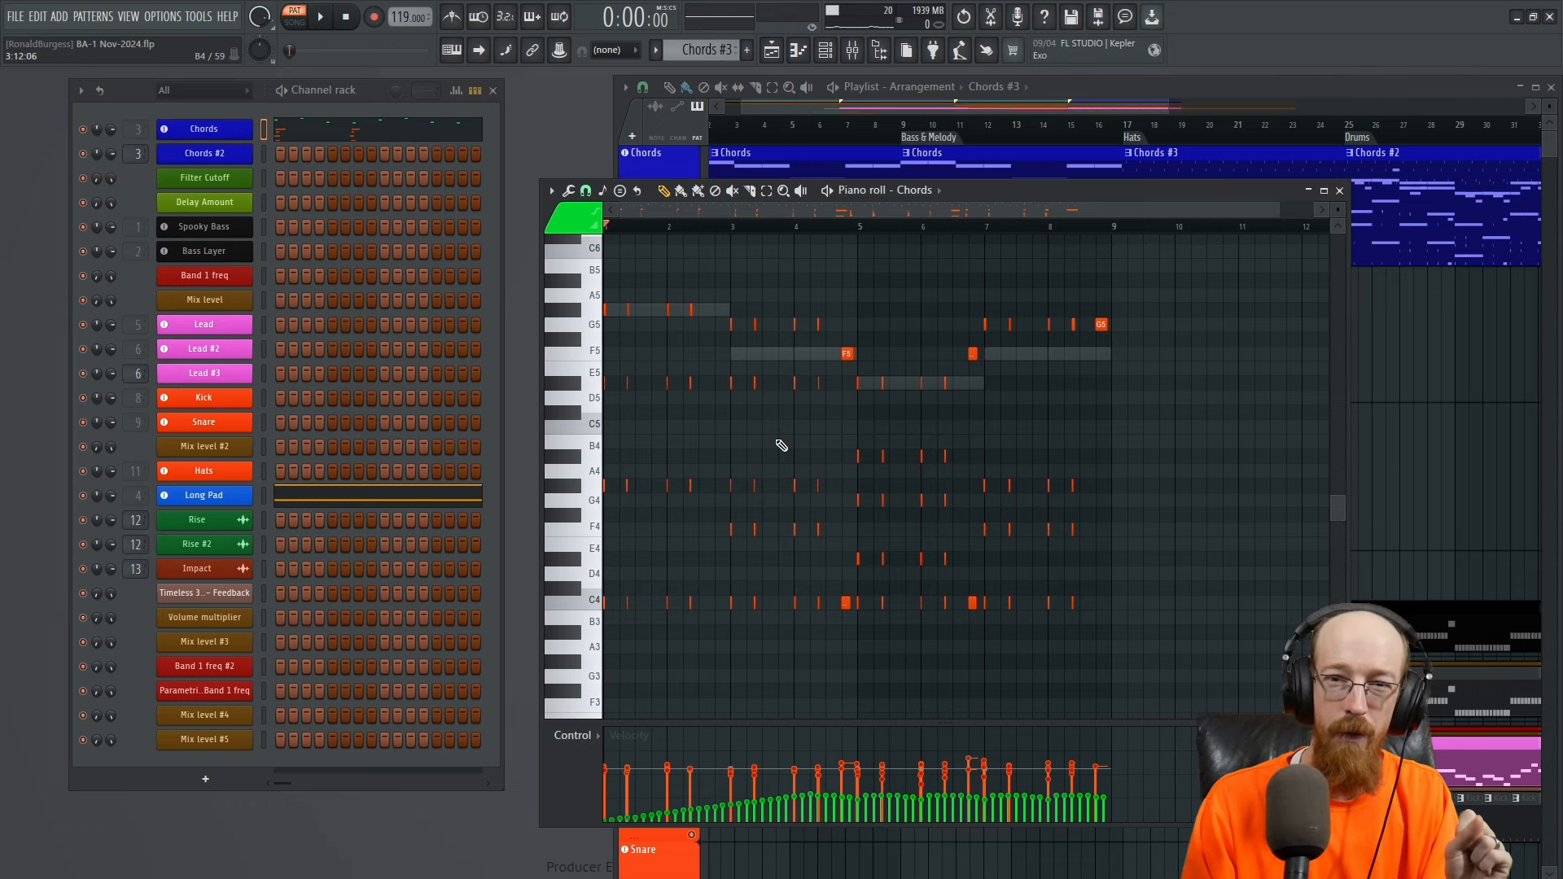
scroll(781, 445, up, 6)
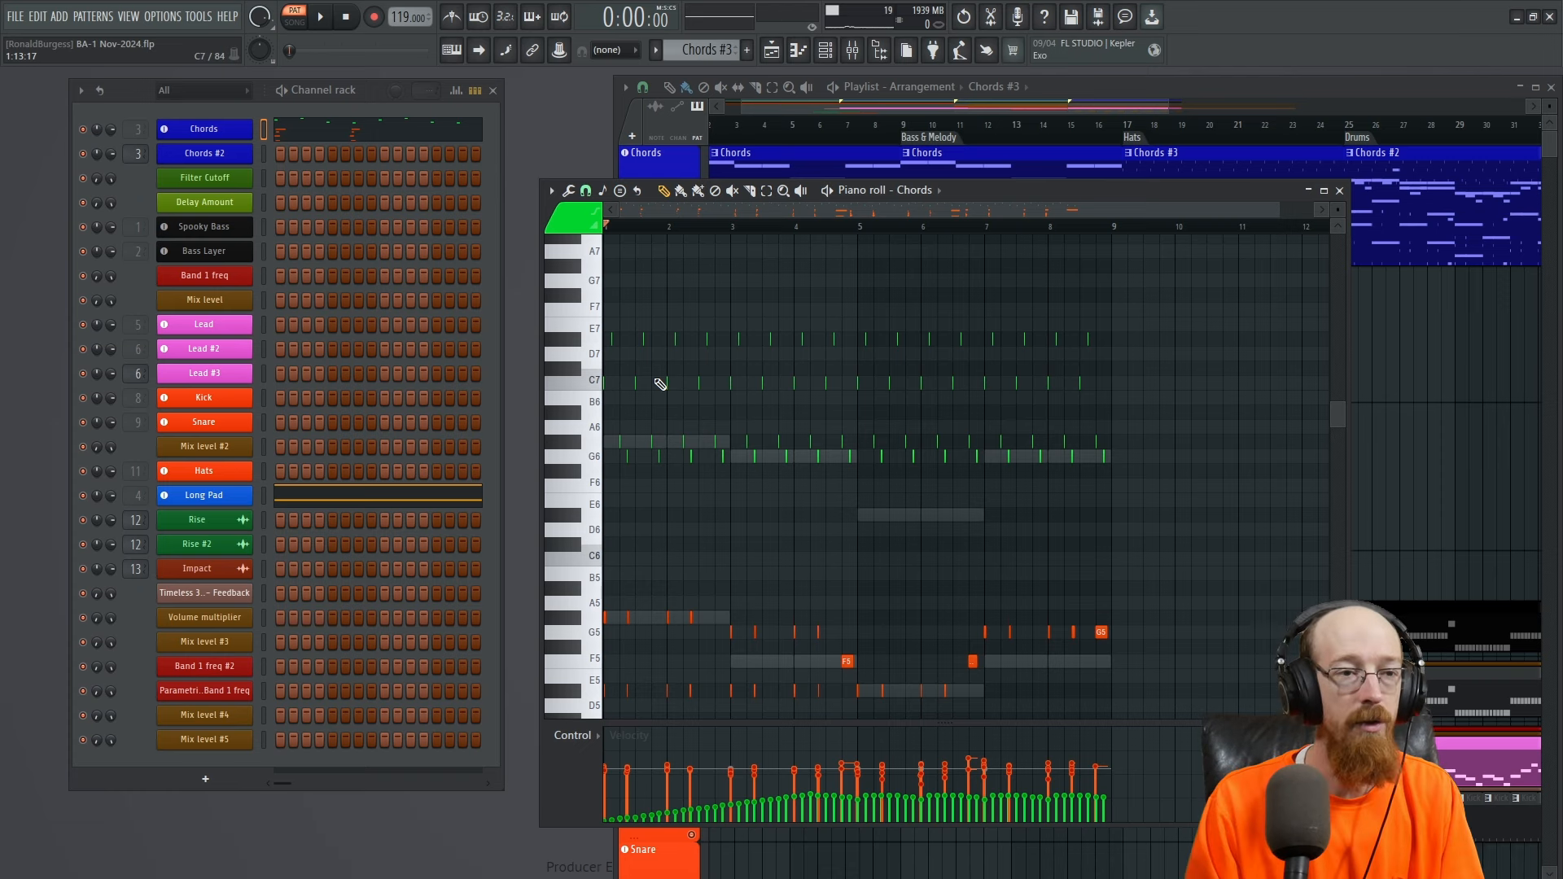
scroll(661, 402, up, 2)
scroll(755, 388, down, 1)
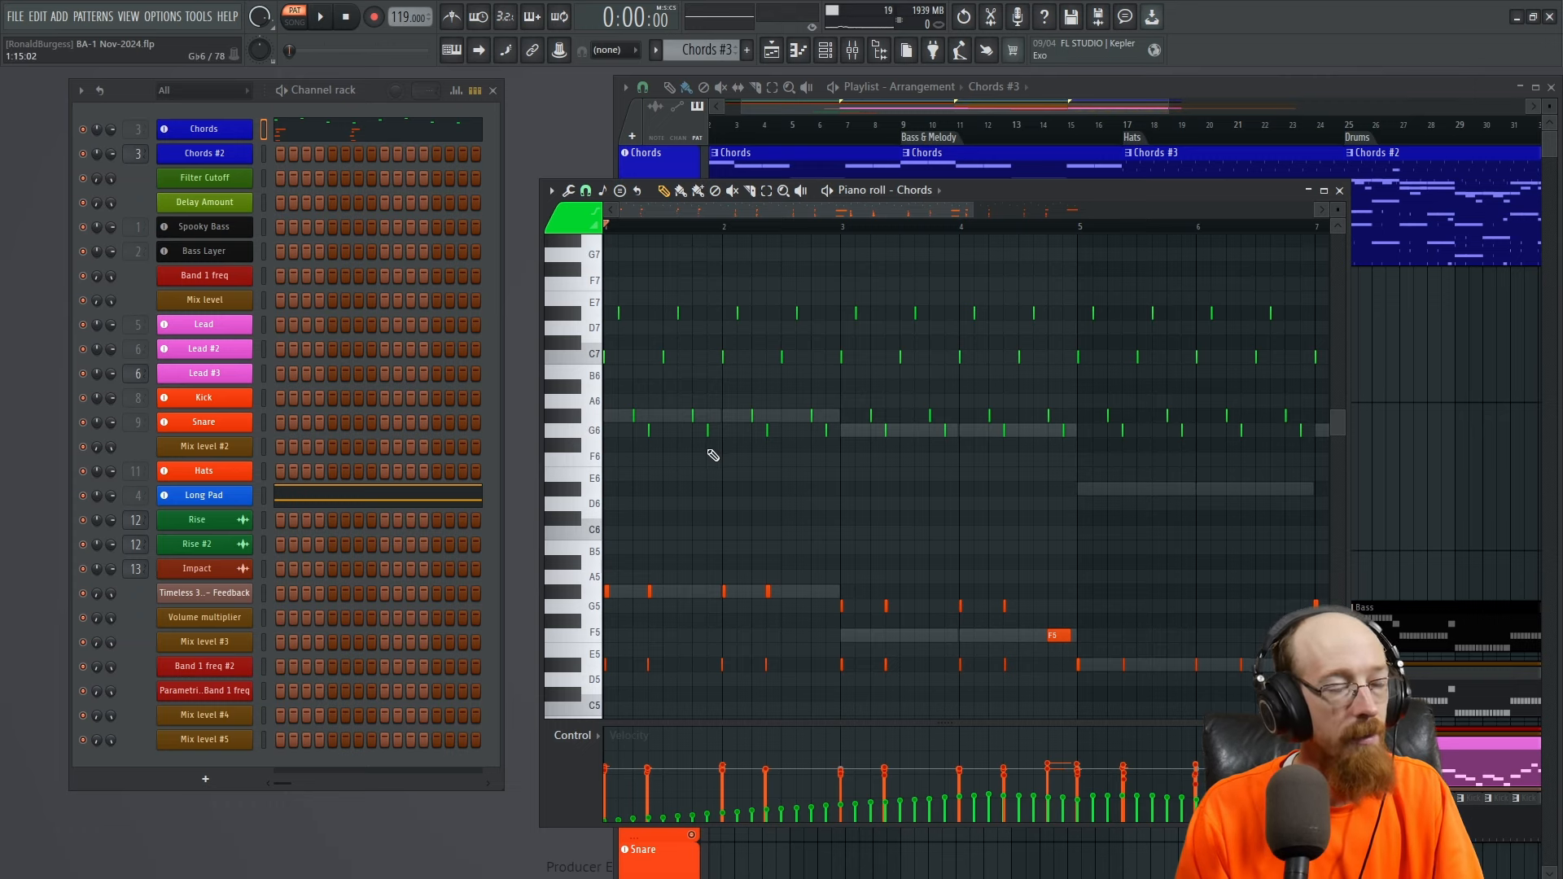
- Highlight the high notes from G6 to E7 and compare them with the chords, highlight only the C7 notes, and deselect
scroll(761, 363, down, 3)
drag(584, 282, 730, 530)
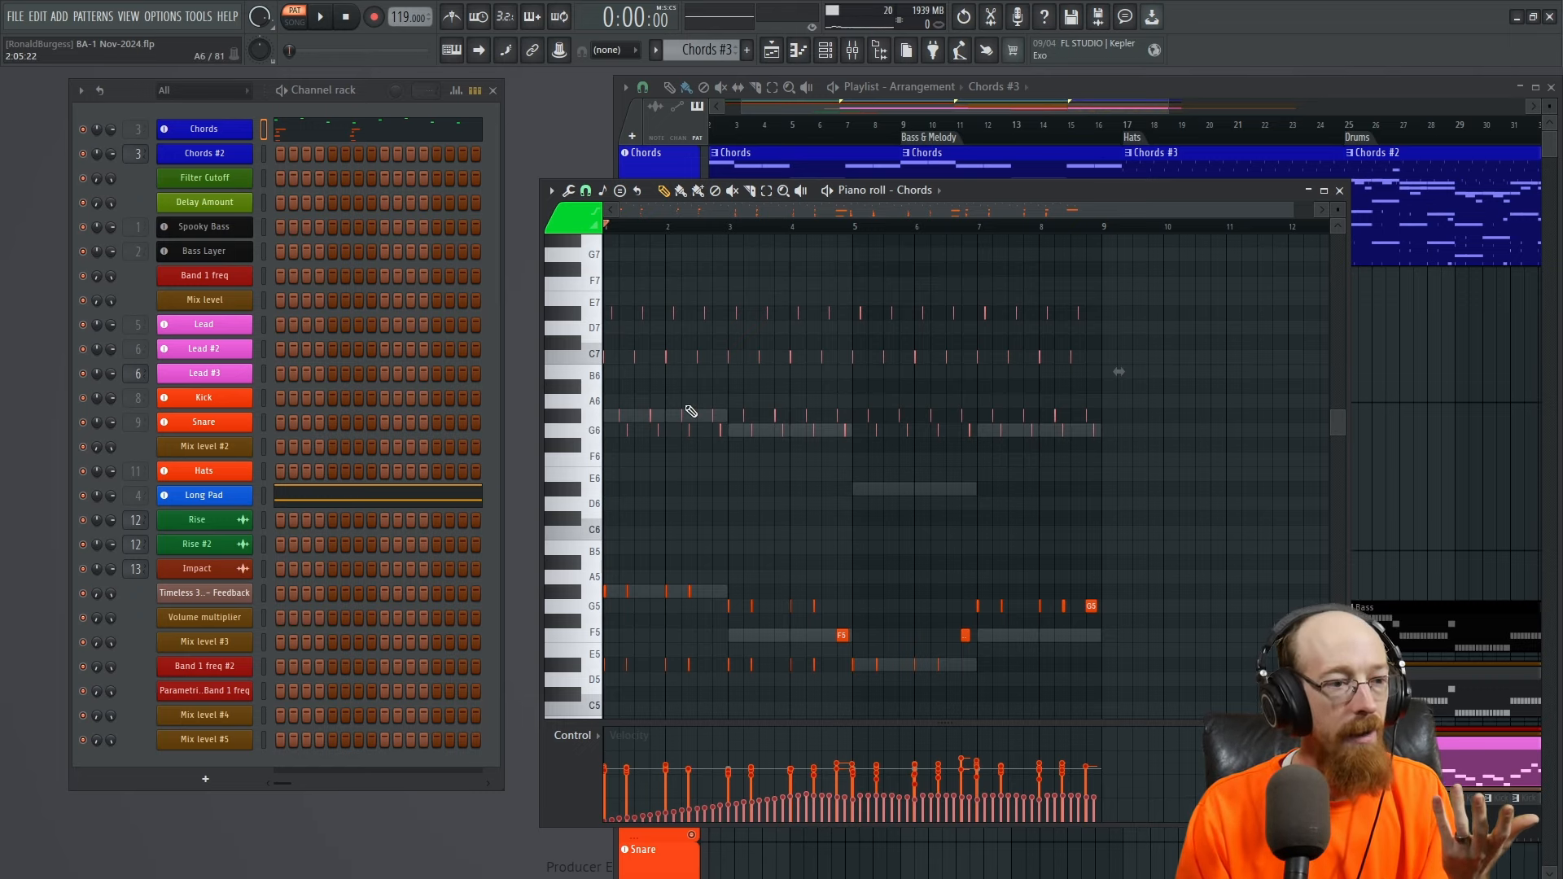
scroll(691, 411, down, 3)
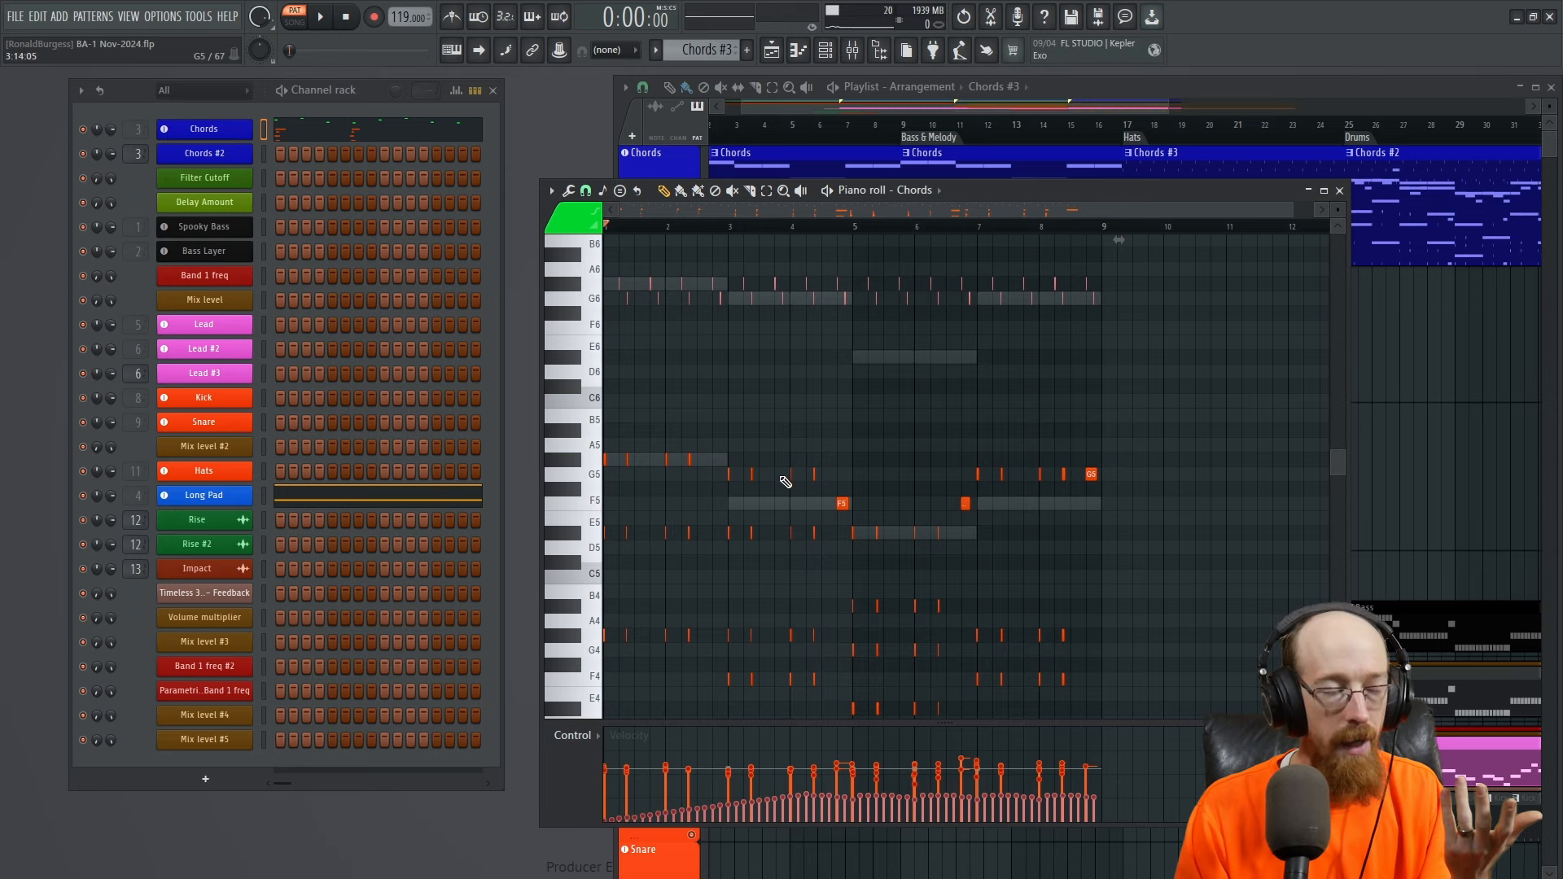
scroll(794, 504, down, 4)
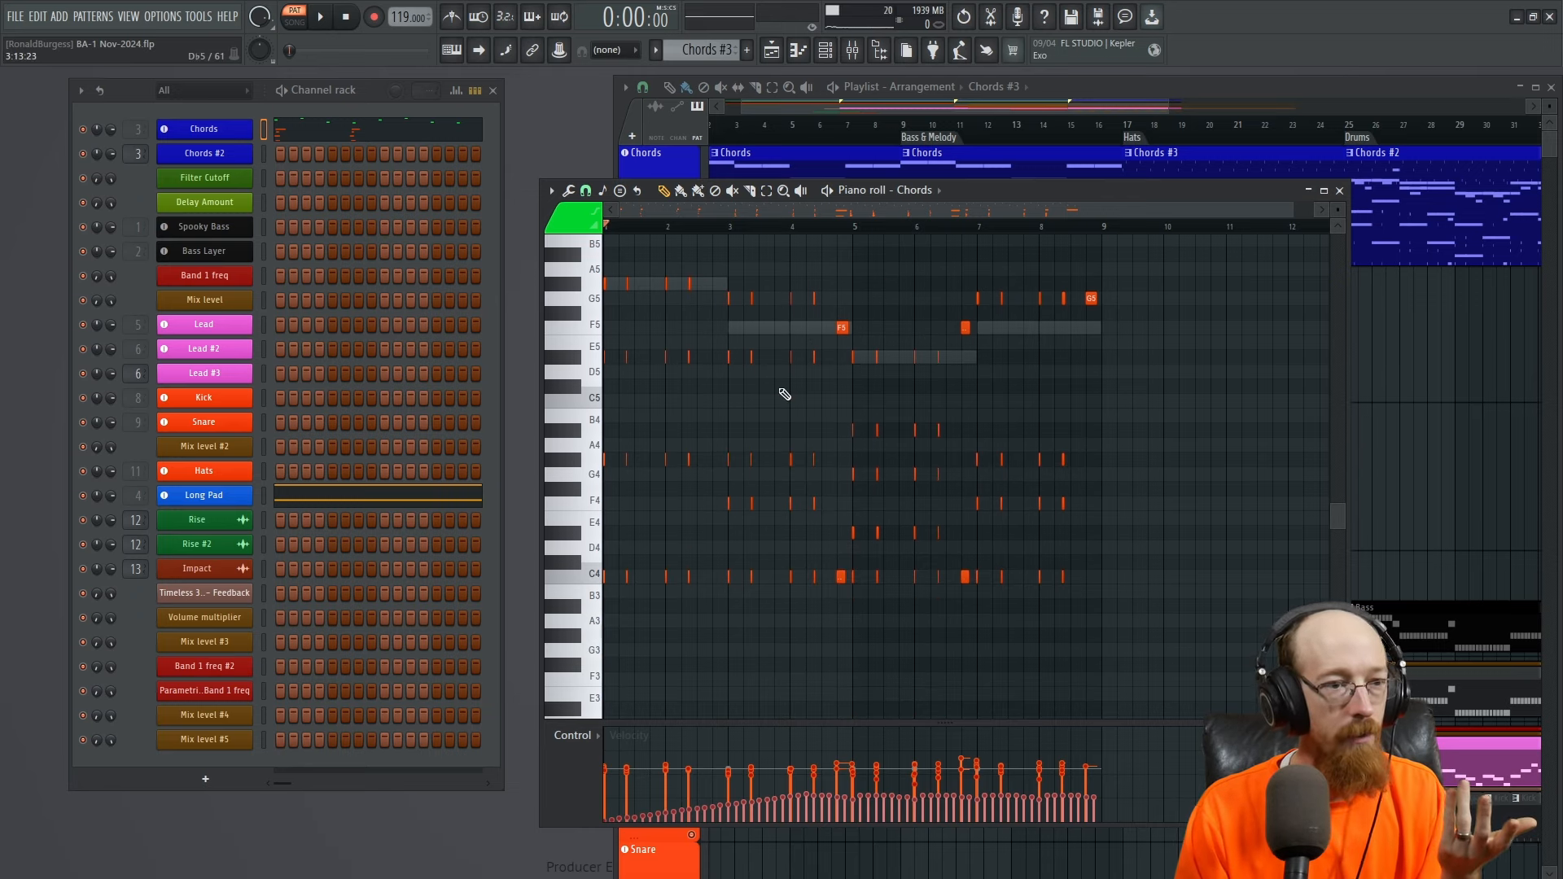
scroll(784, 393, up, 6)
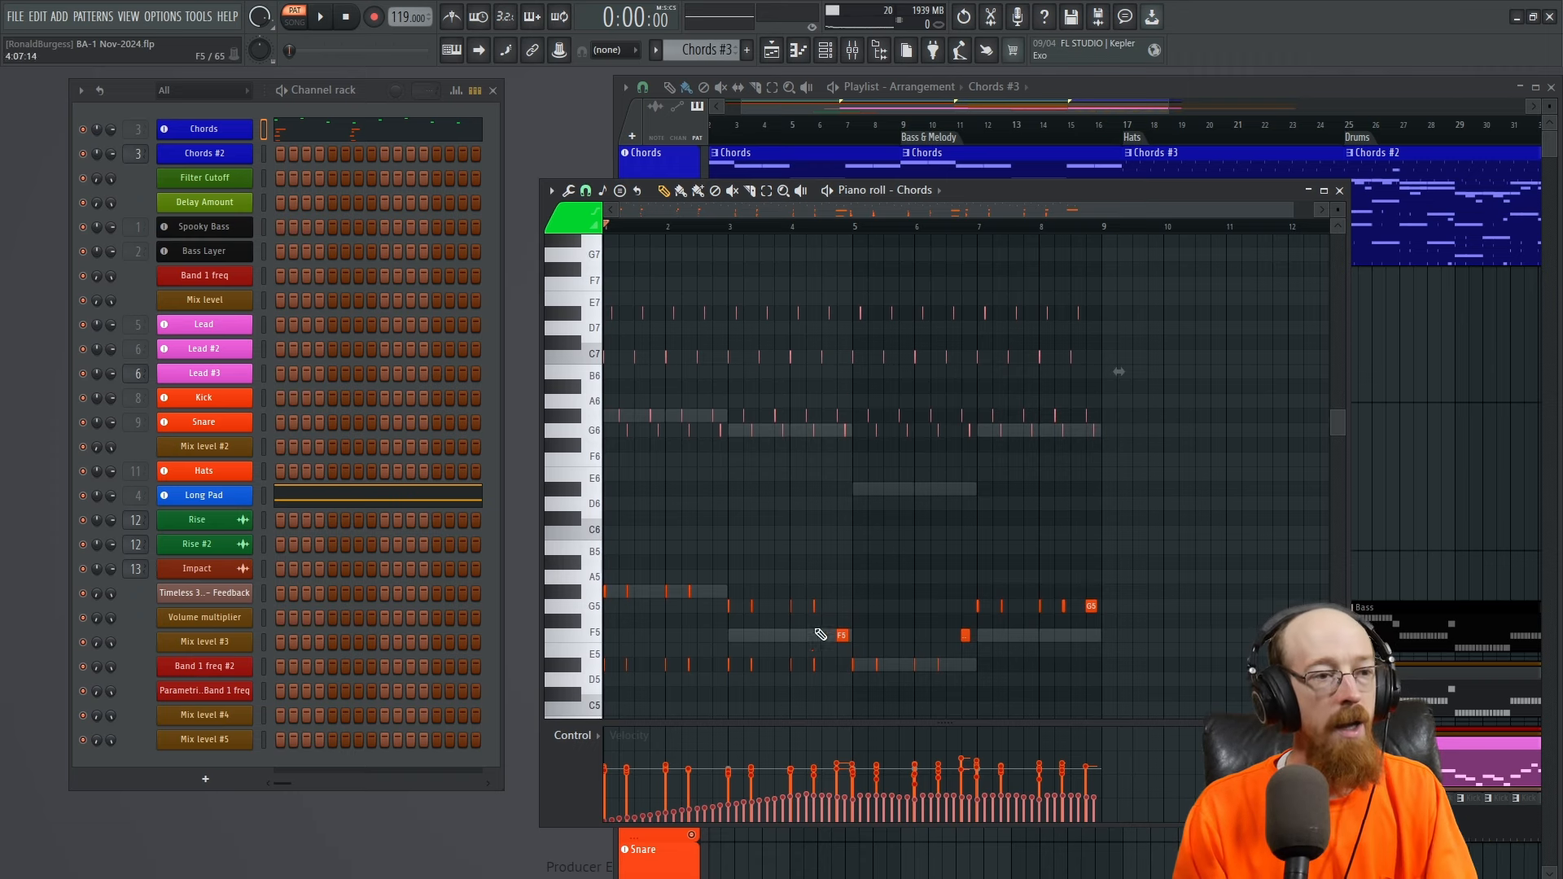
ctrl+click(599, 362)
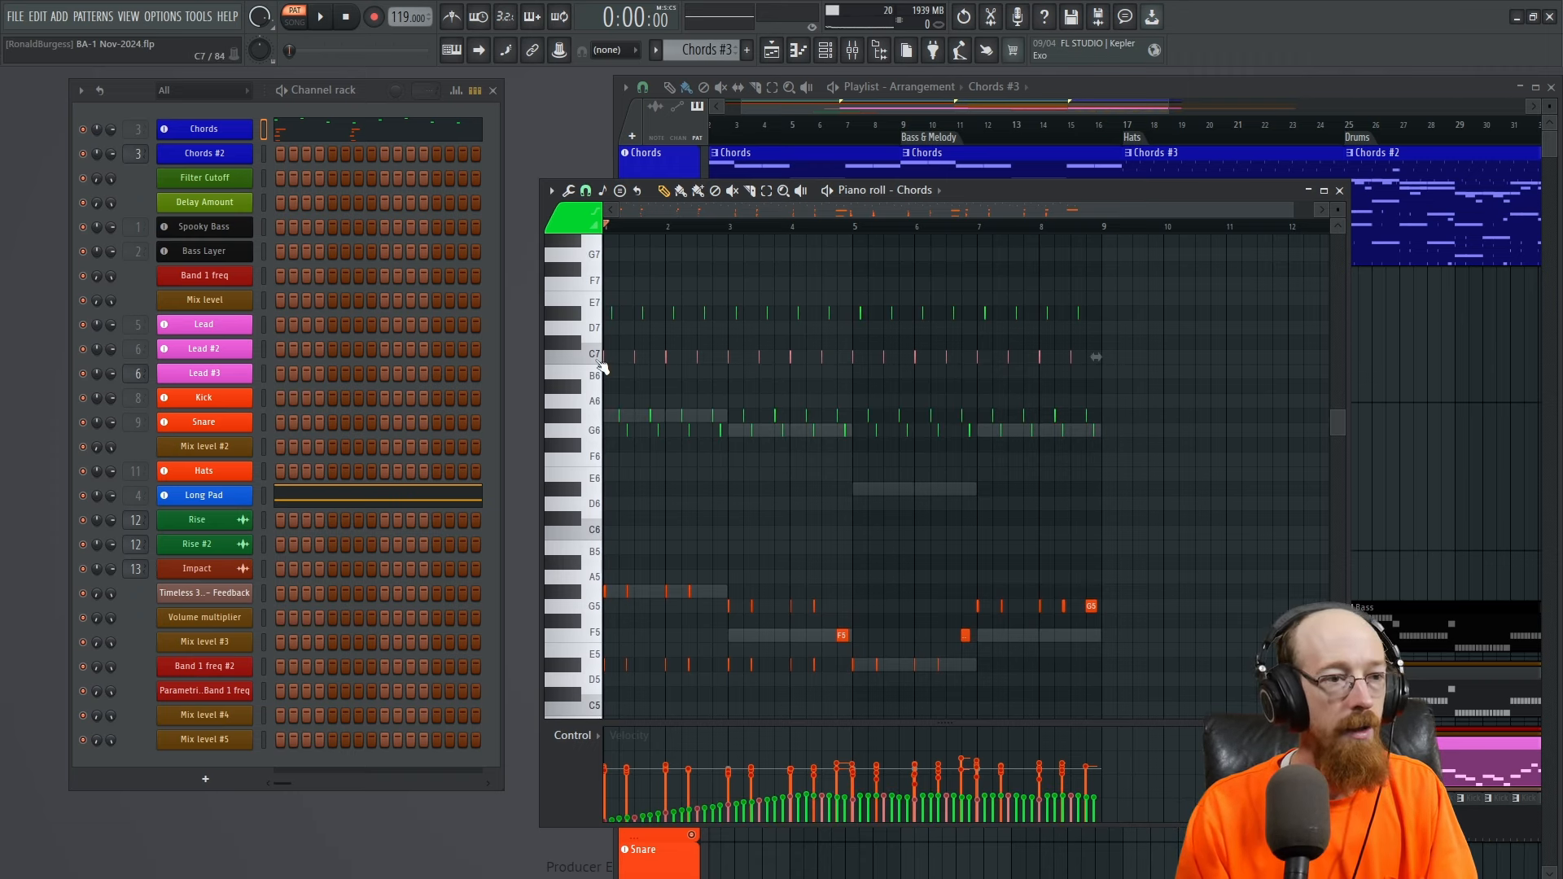
ctrl+click(816, 530)
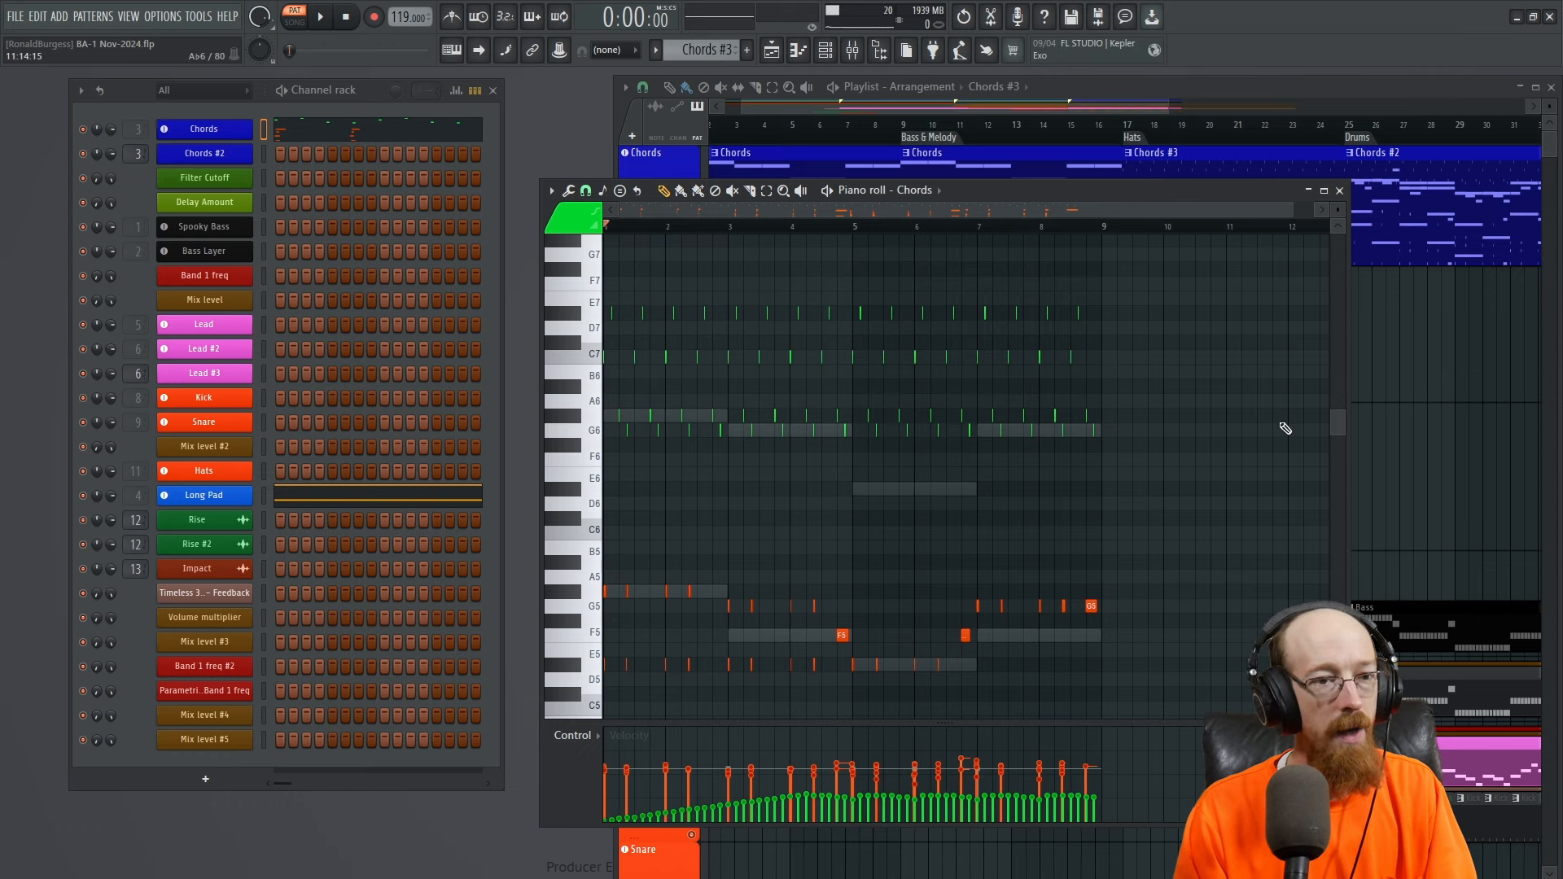
- Highlight all the high notes of Chords #3 once more, deselect them, compare them with the lower chords and close the piano roll
drag(1126, 281, 614, 472)
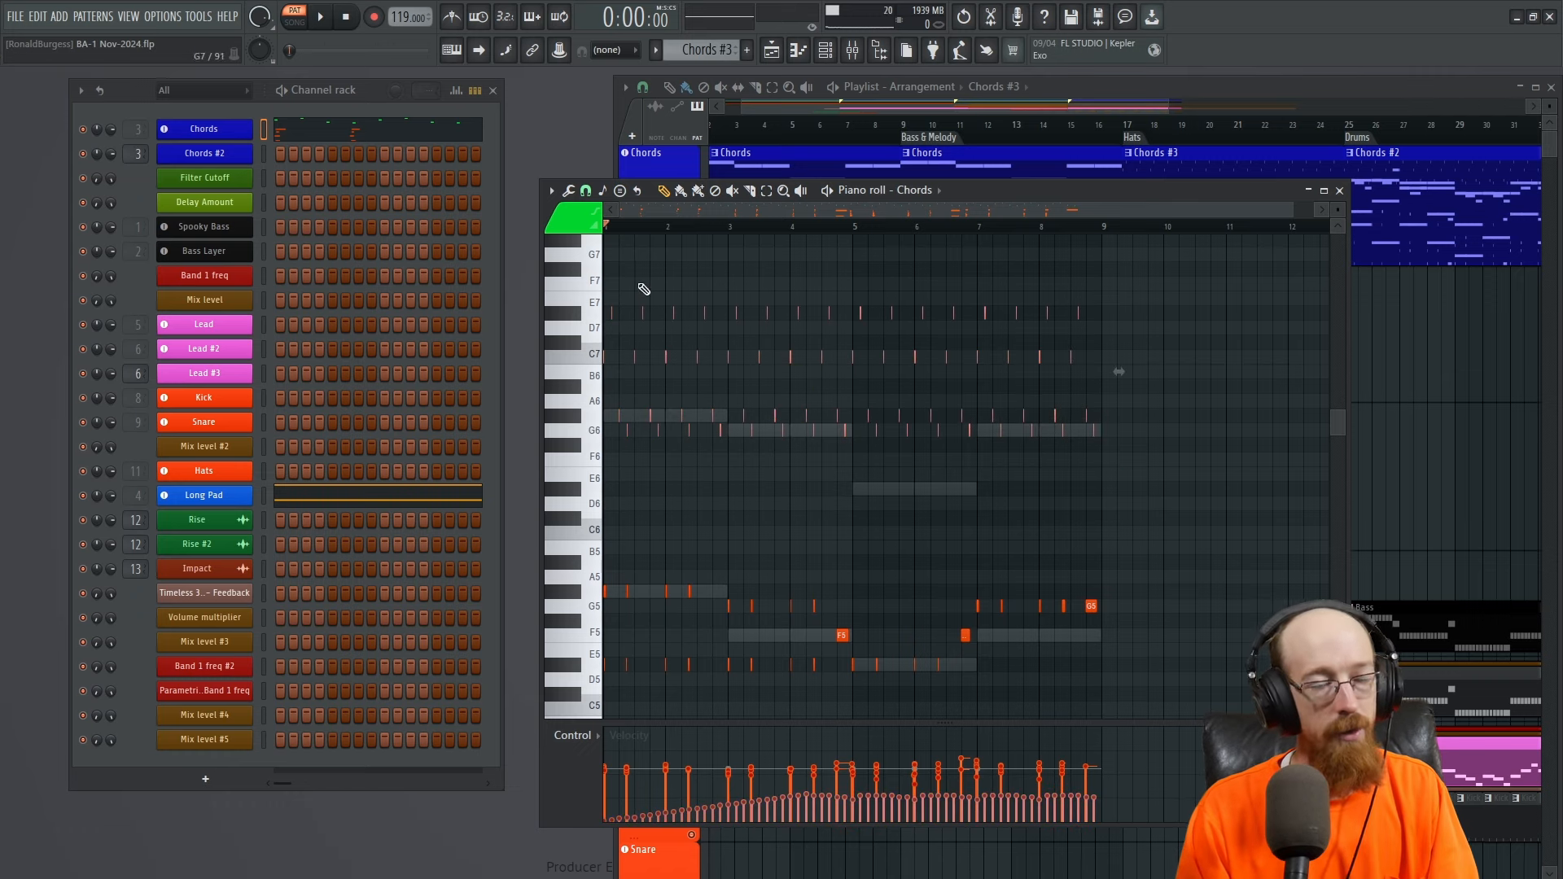
click(569, 225)
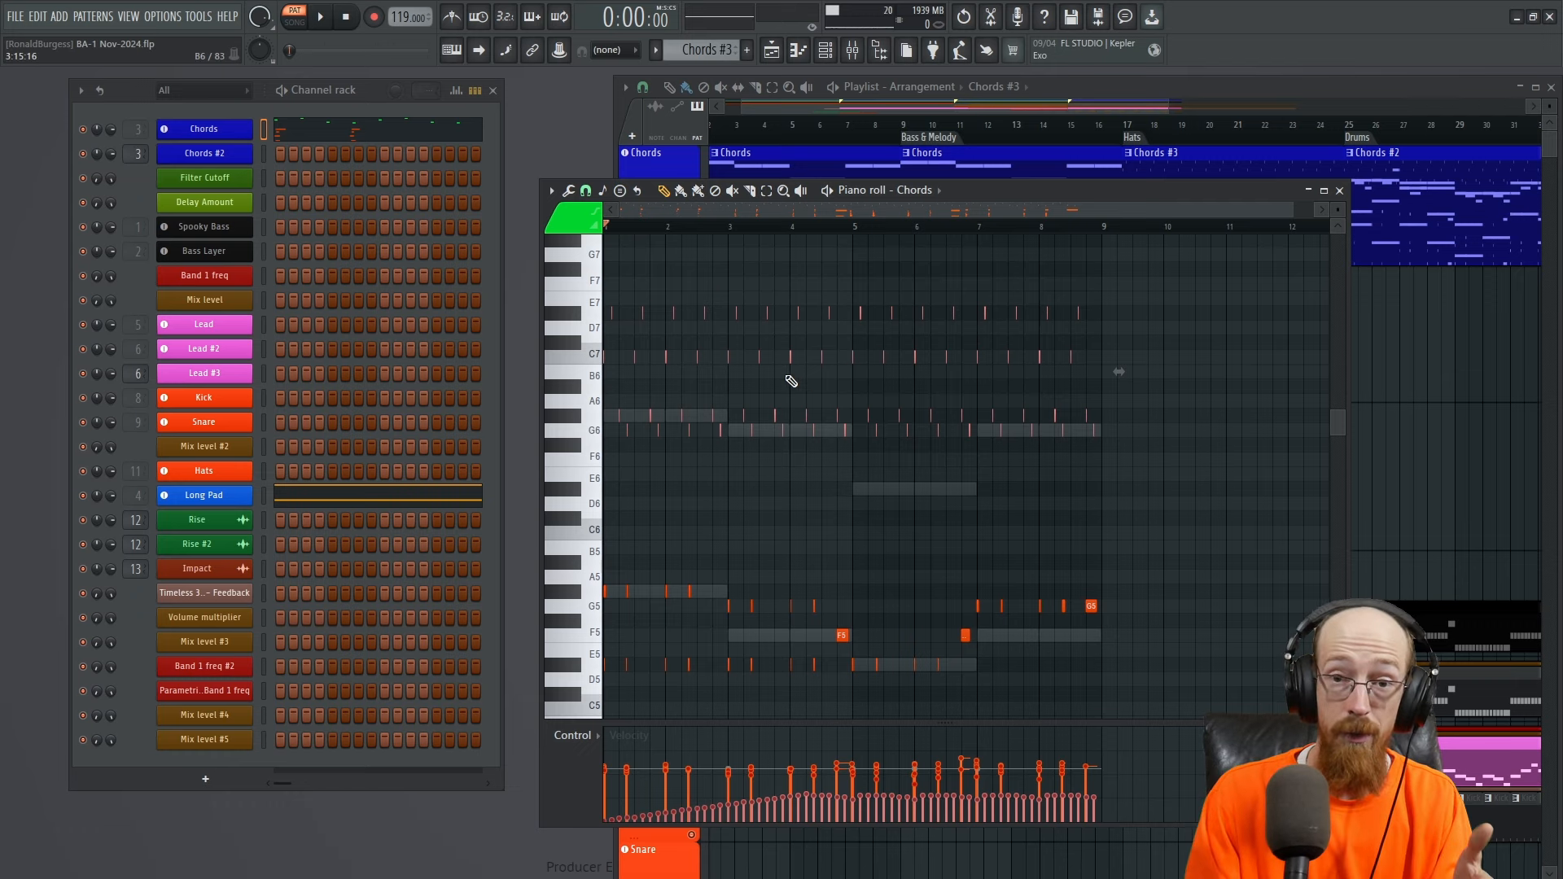
ctrl+click(811, 504)
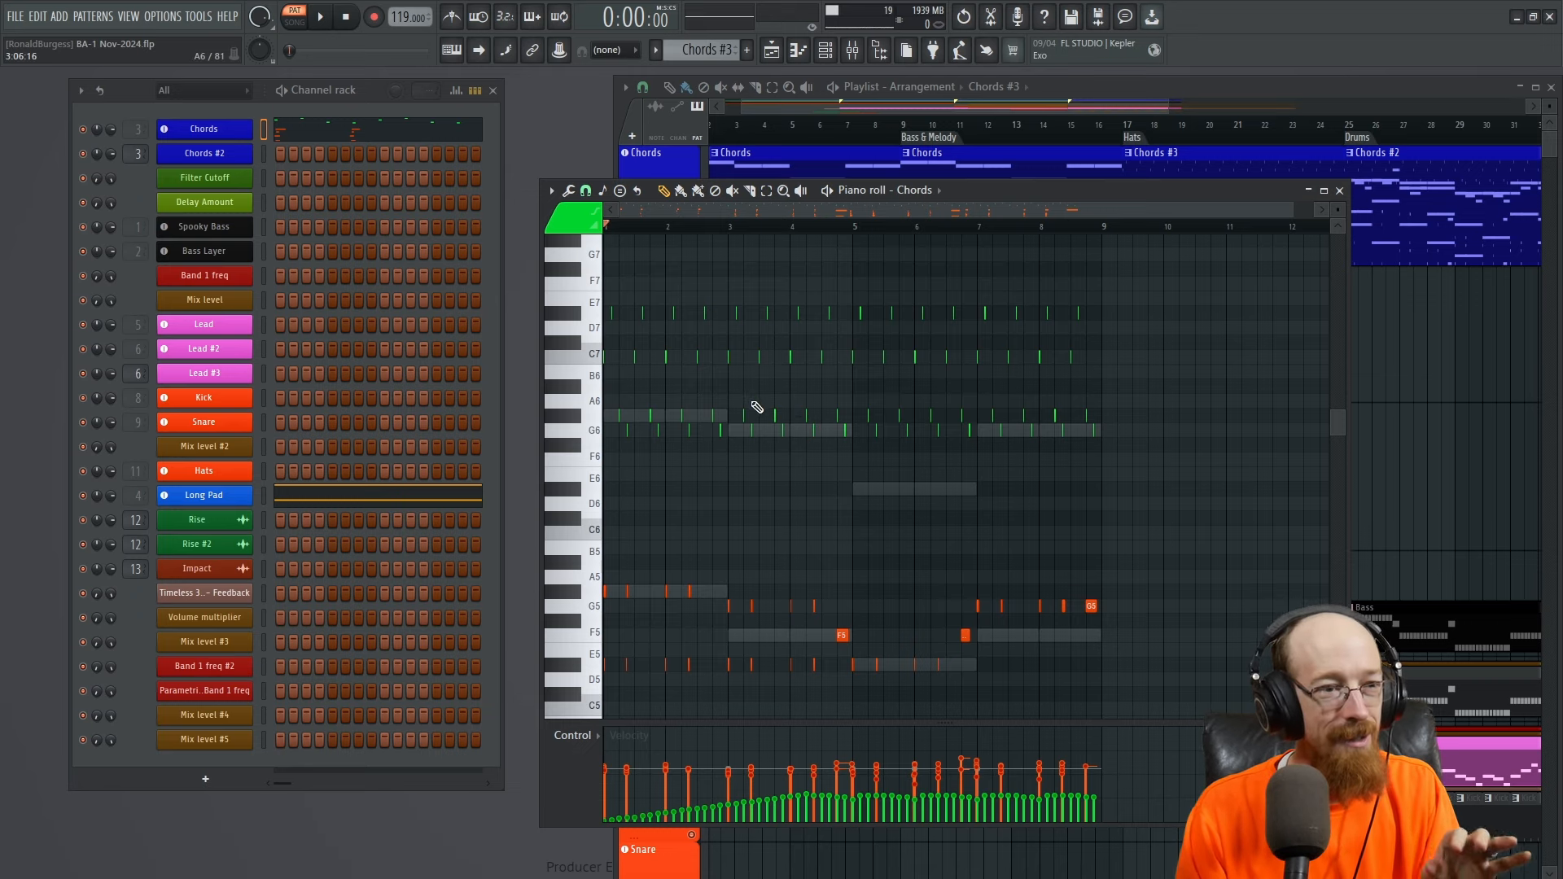
scroll(879, 443, down, 5)
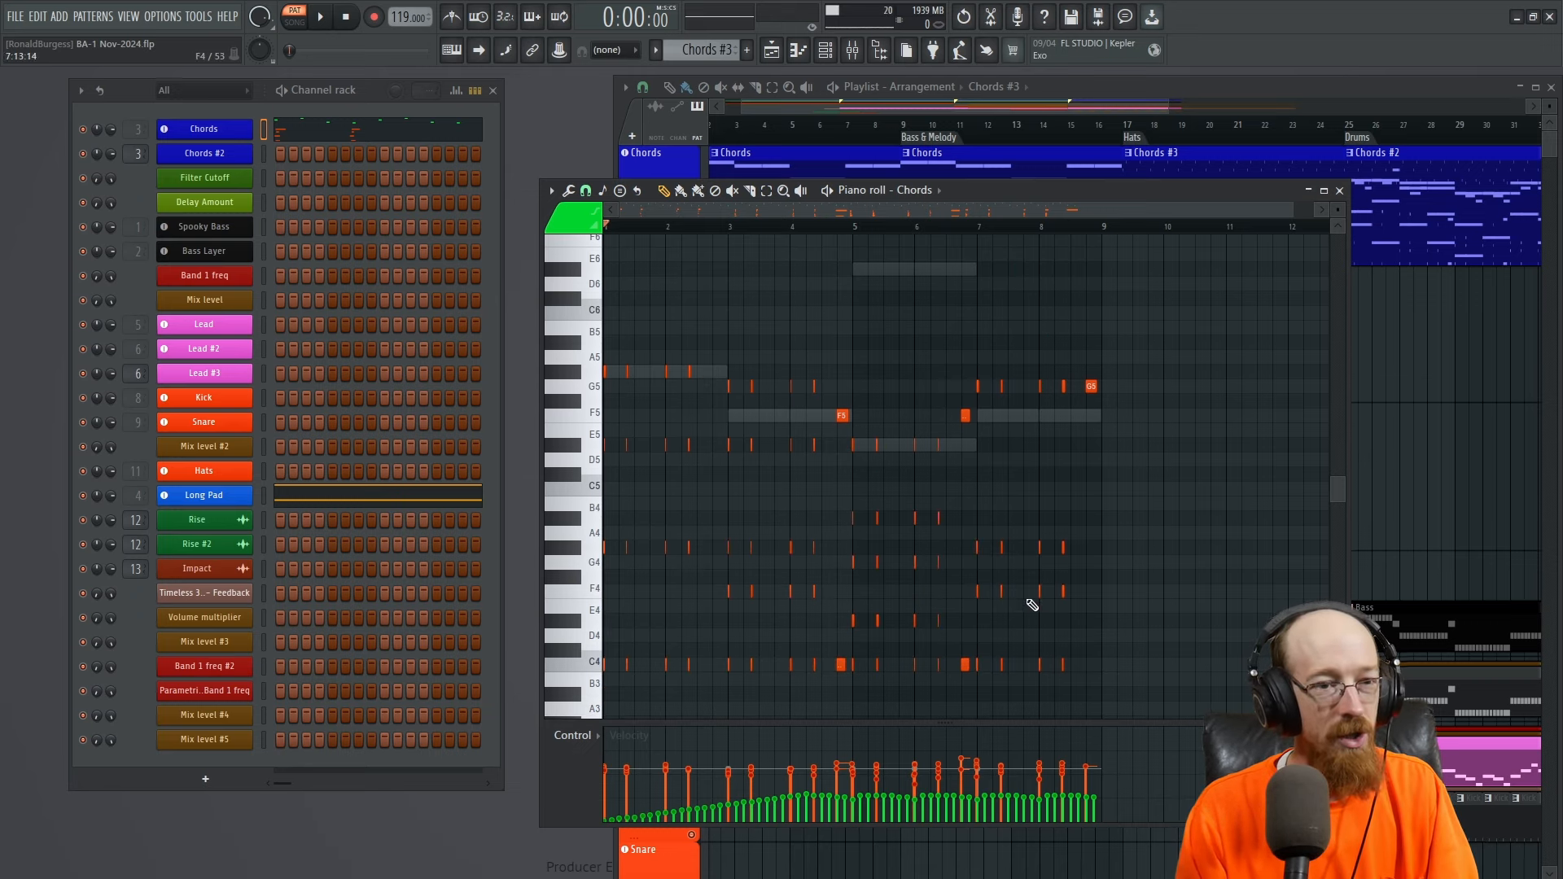
scroll(1302, 326, up, 5)
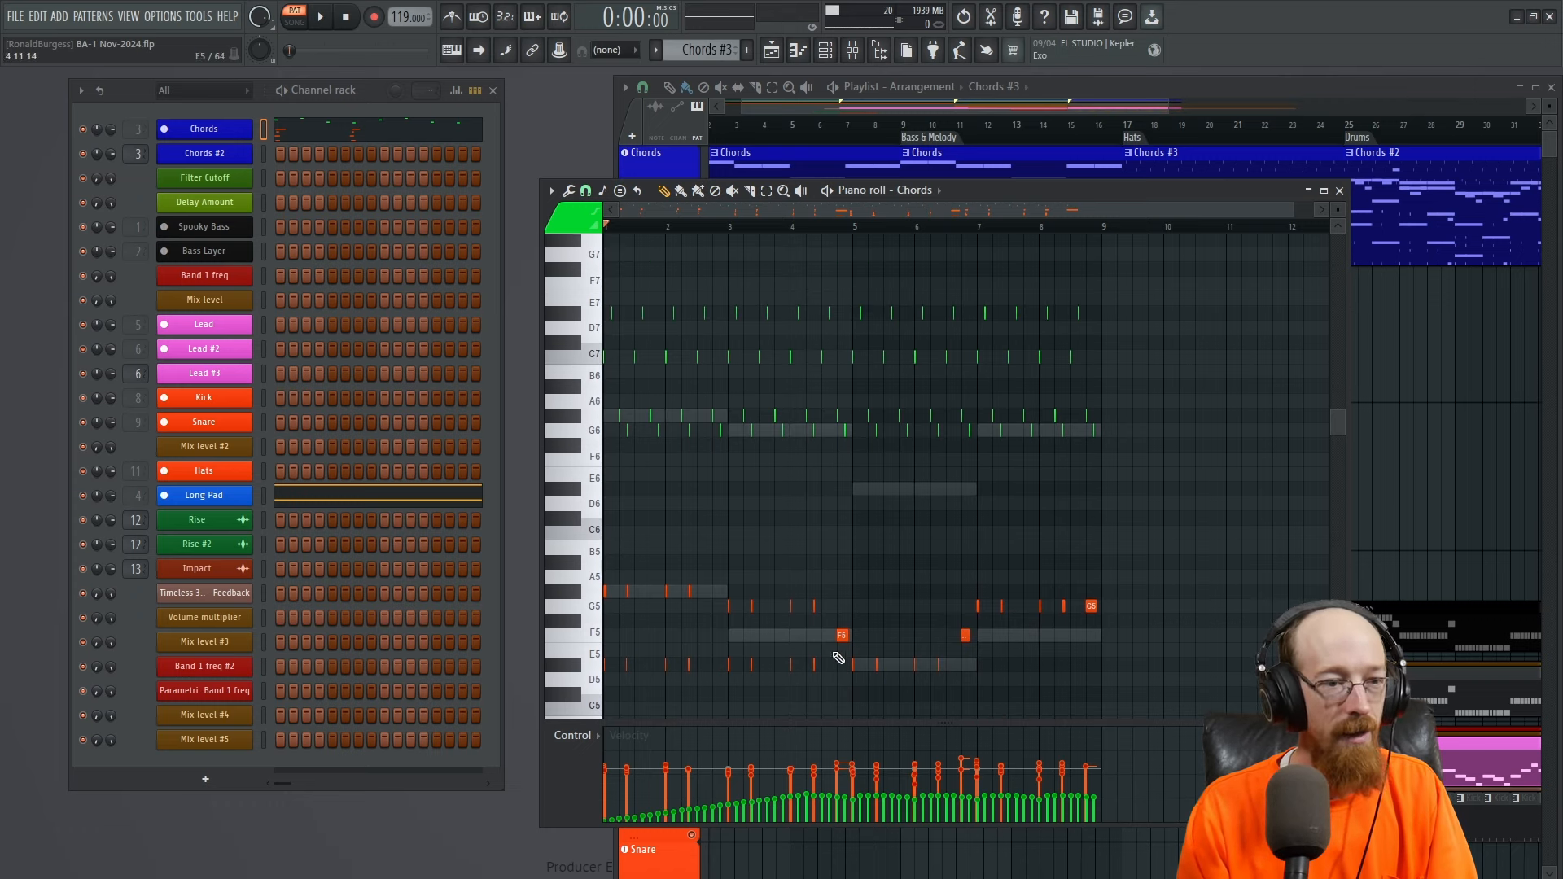
click(1339, 191)
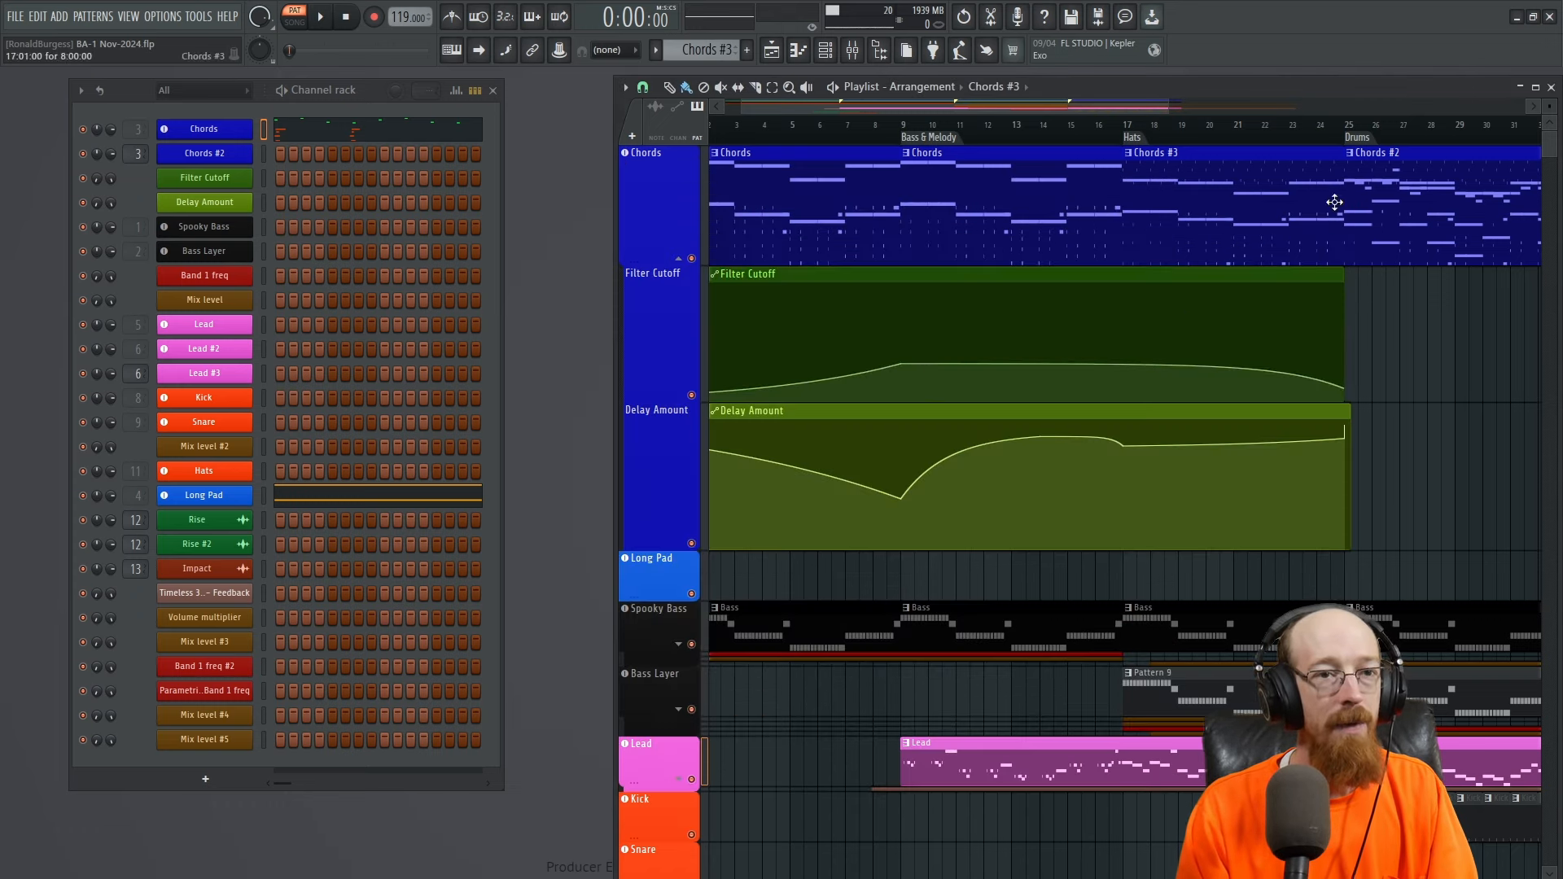
- Inspect the notes and velocities of the Chords #2 pattern from the Drums section in the piano roll, then close it
scroll(959, 321, right, 5)
click(1099, 220)
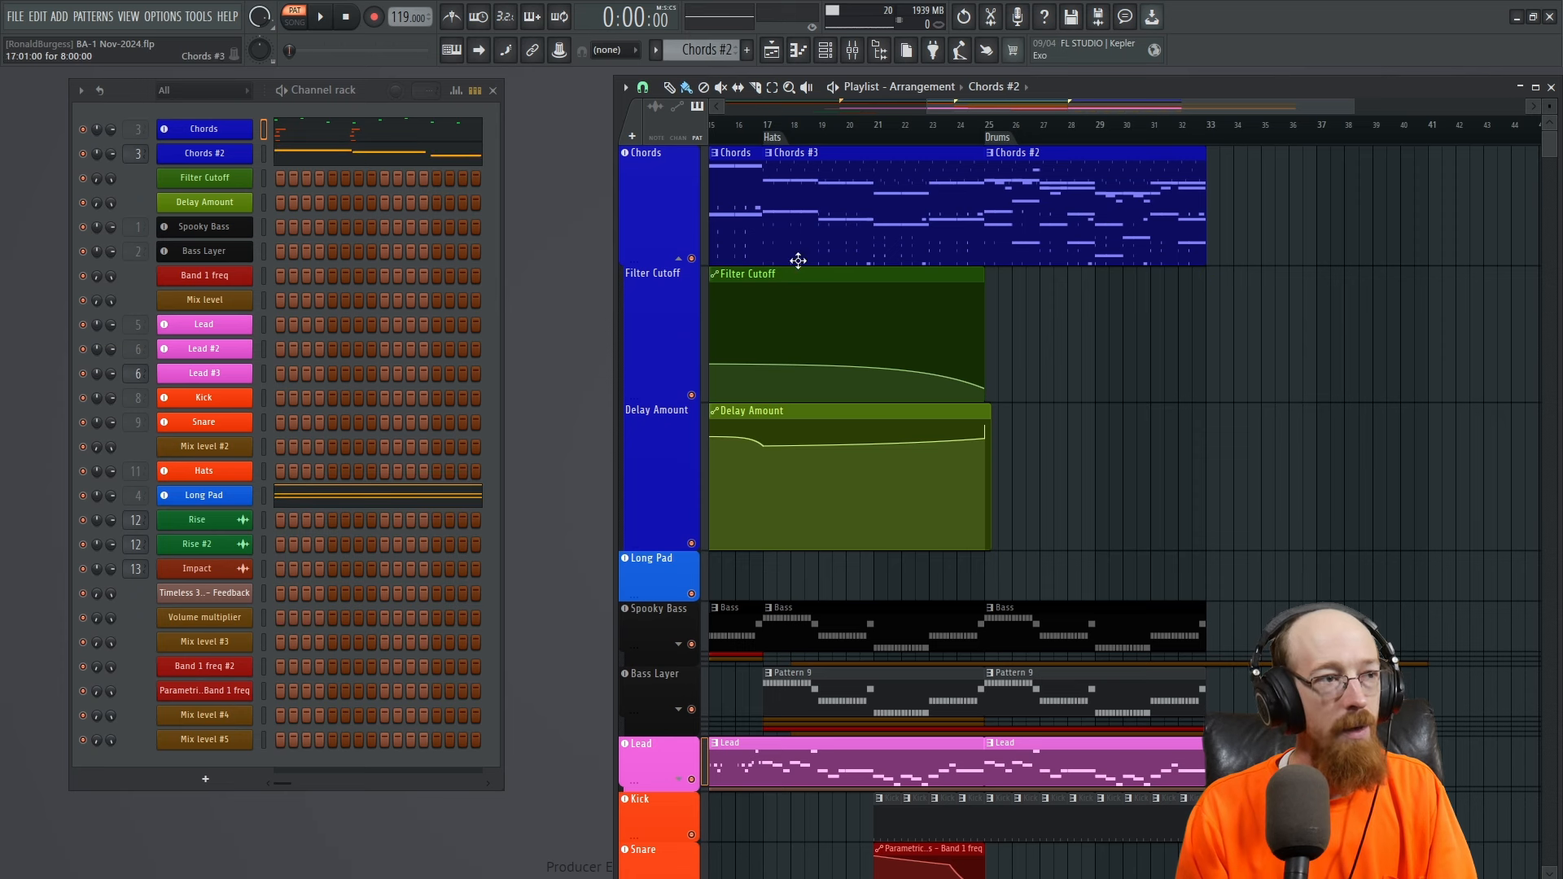
click(366, 137)
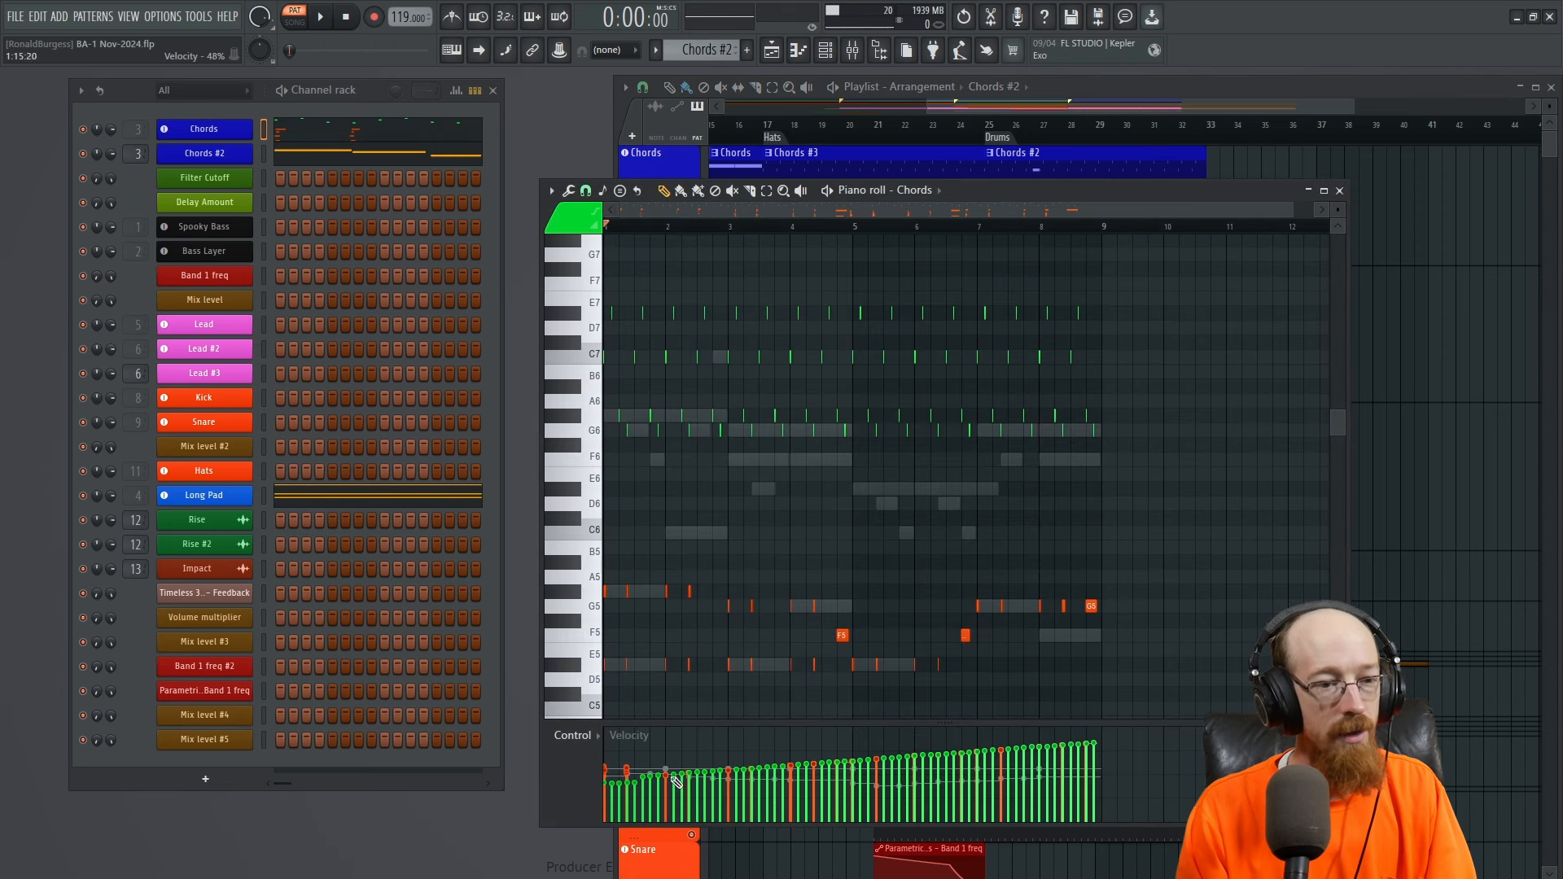
scroll(743, 503, down, 2)
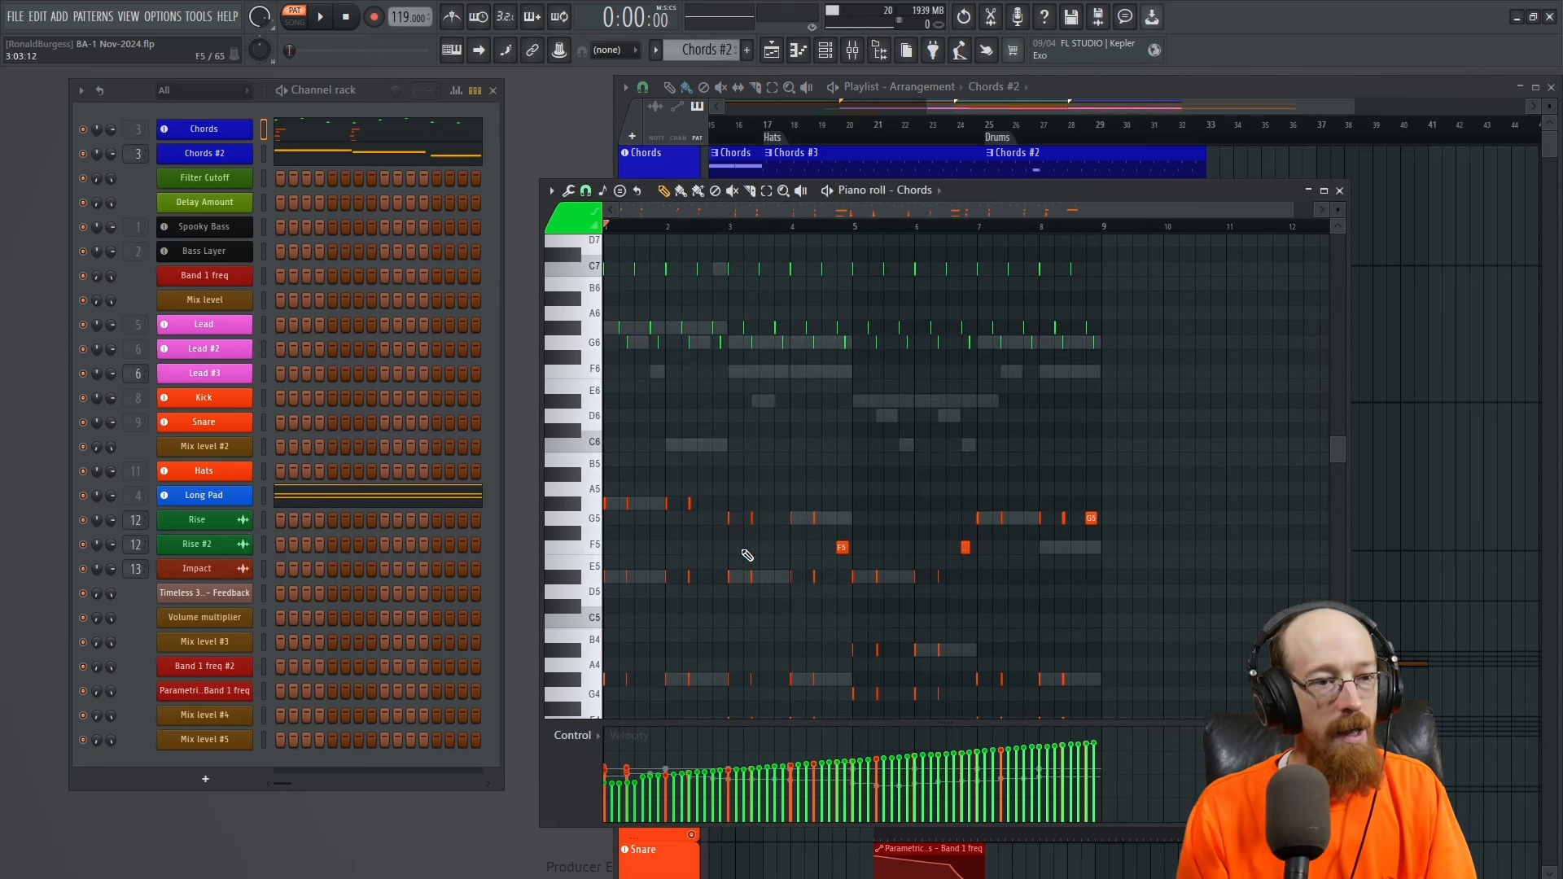
click(1338, 190)
- Review the bass, lead, kick, snare and hats tracks in the playlist around the Hats and Drums sections
scroll(1263, 272, down, 5)
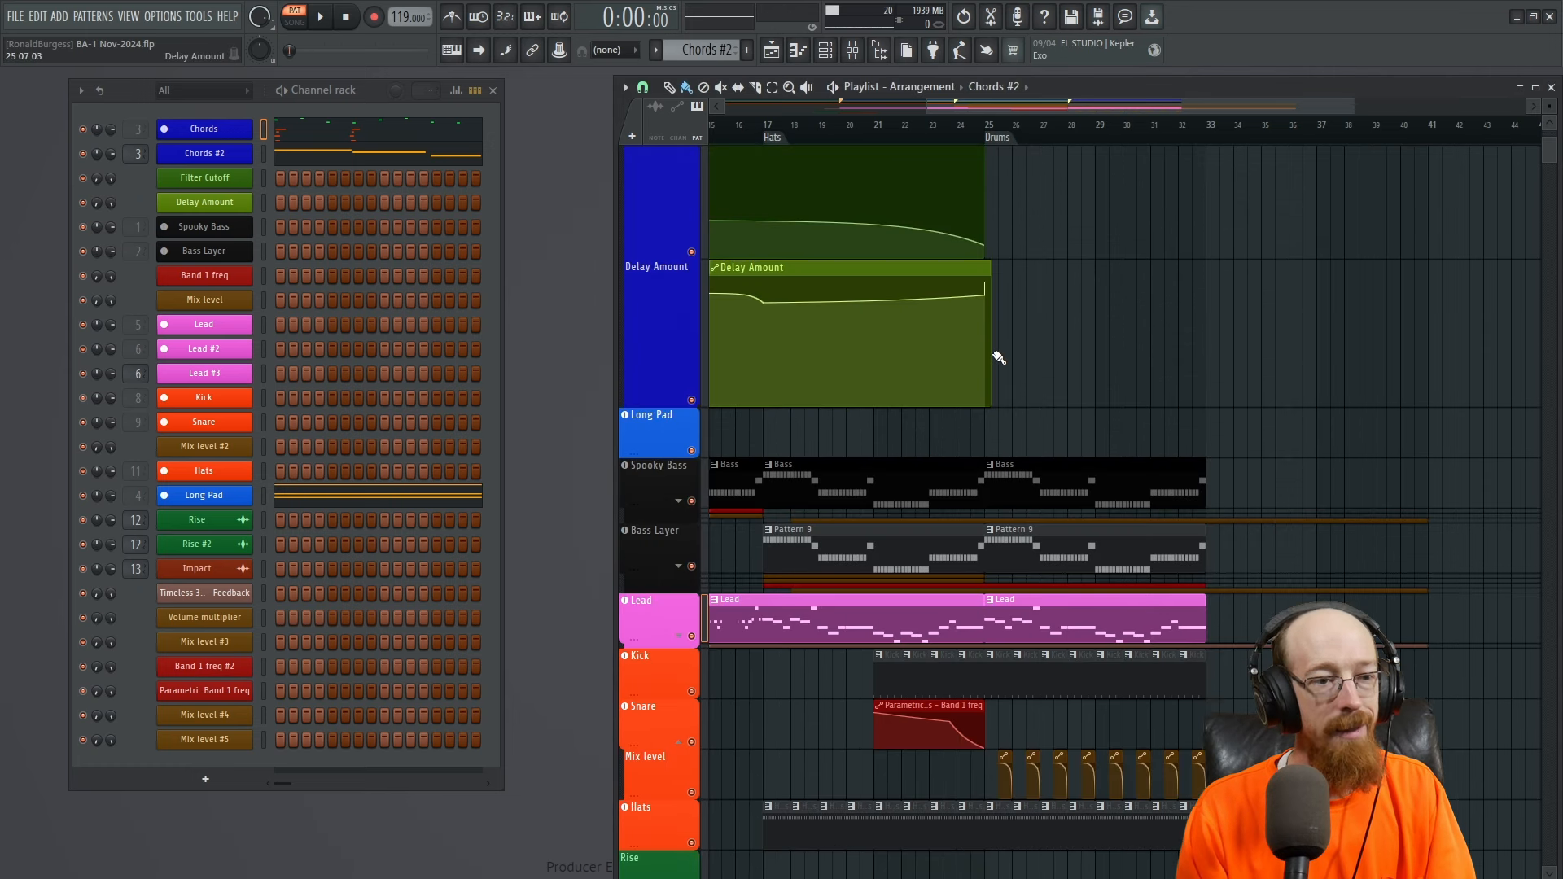
scroll(1196, 282, left, 4)
scroll(1196, 283, down, 2)
scroll(1139, 350, right, 2)
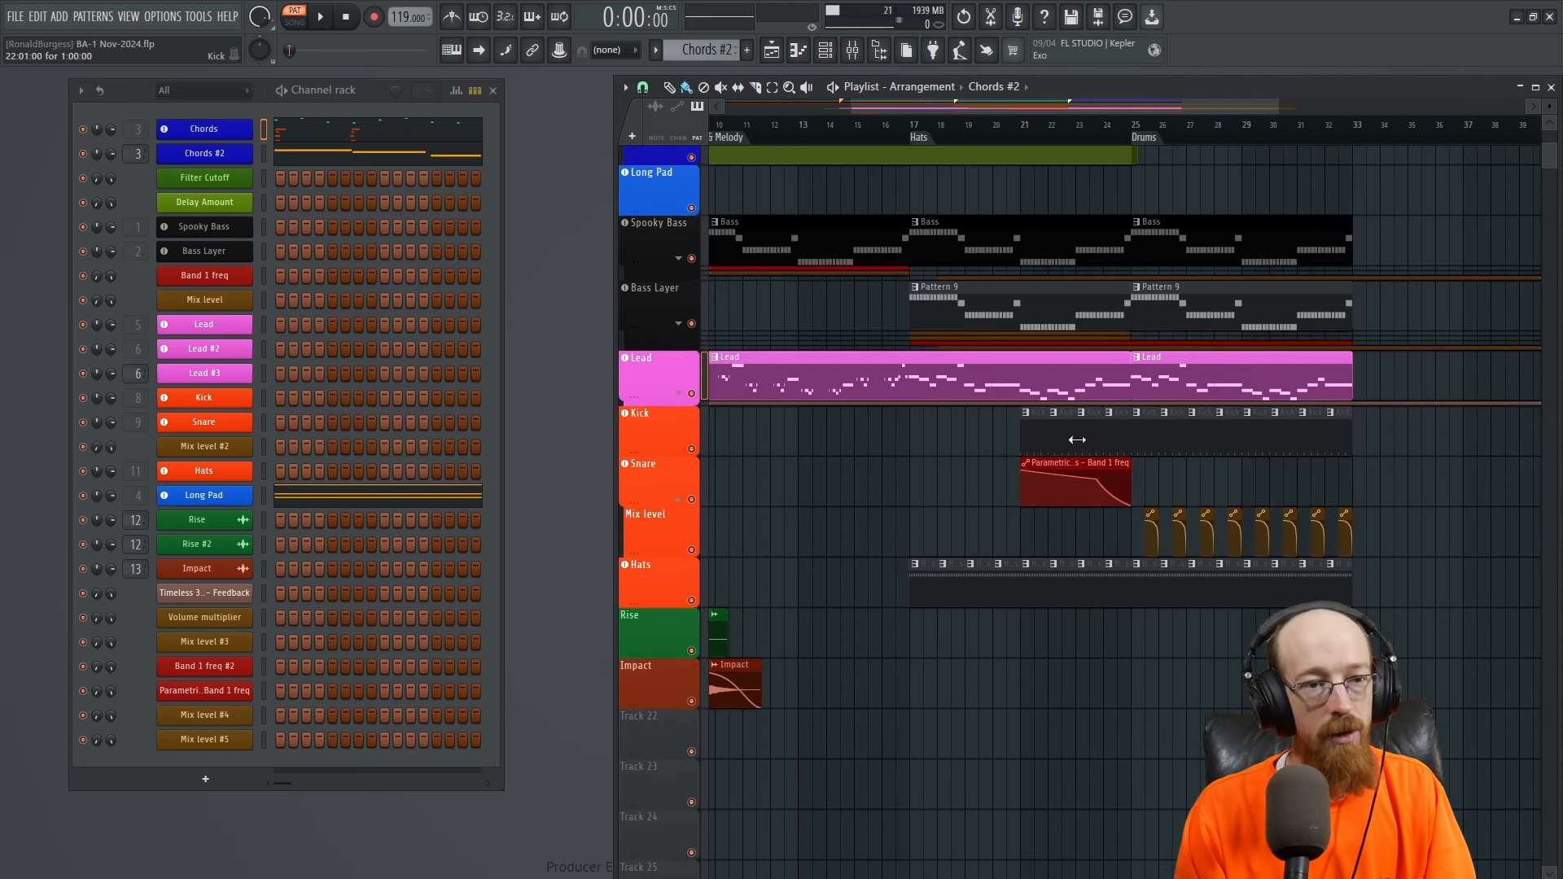
scroll(1094, 504, up, 2)
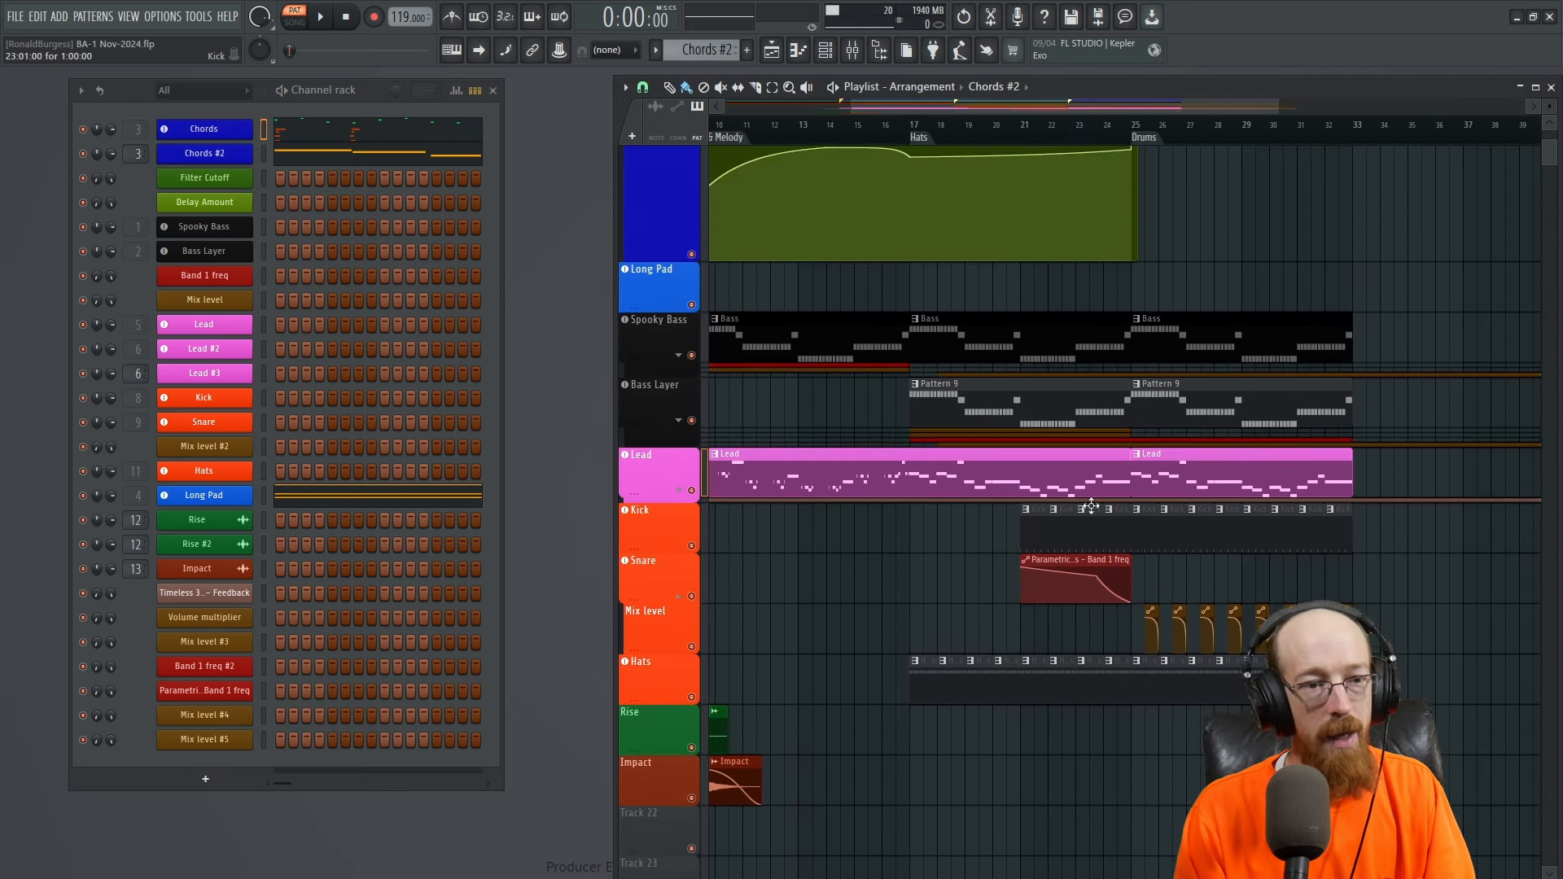
scroll(1094, 504, down, 1)
scroll(1058, 505, up, 3)
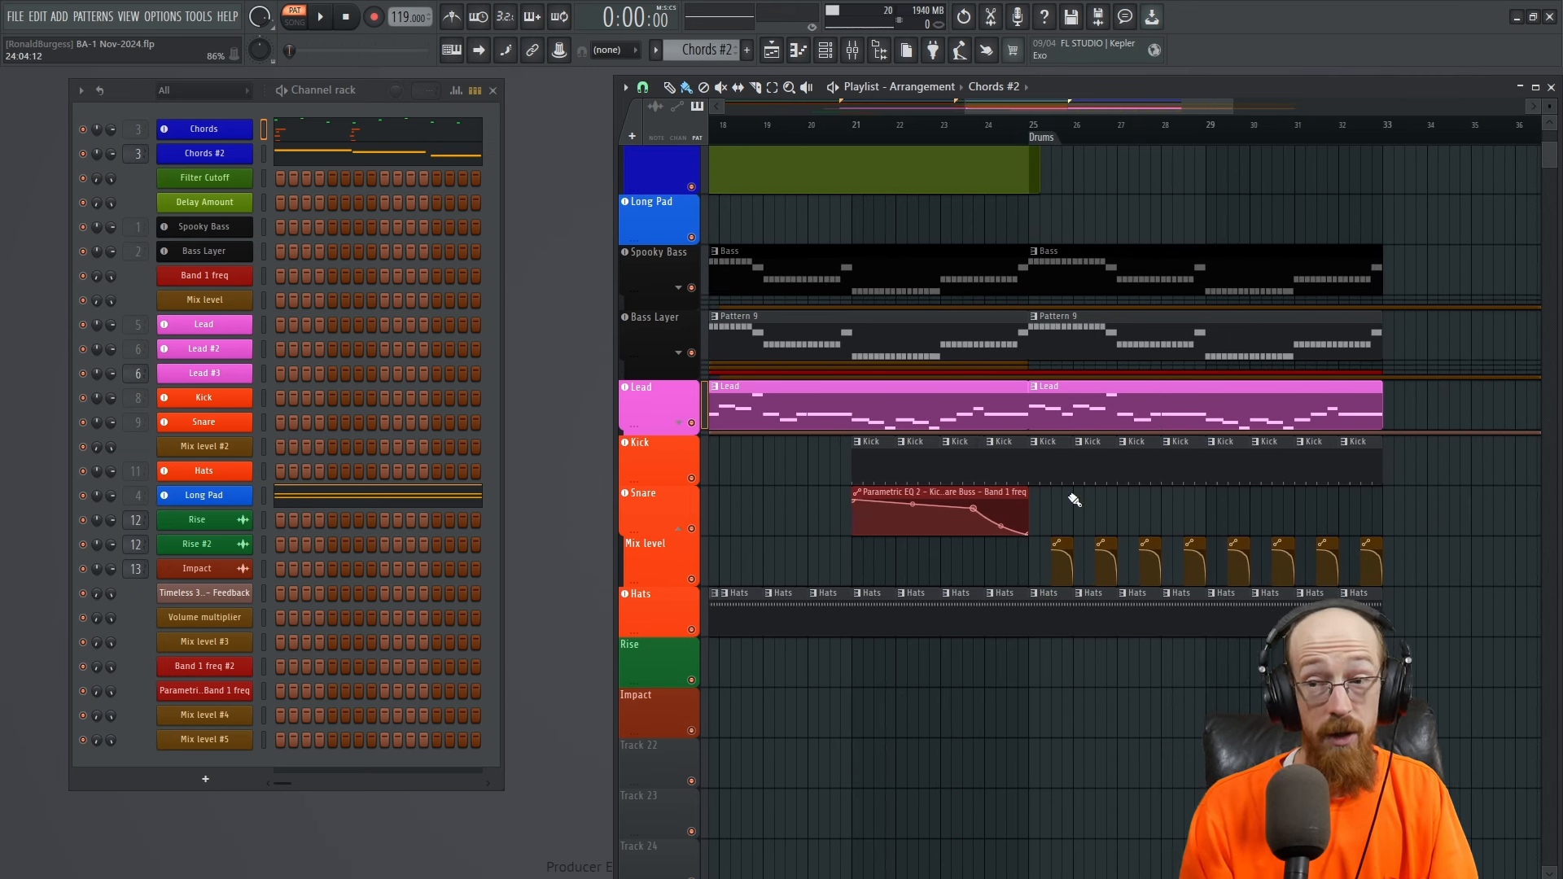
- Inspect the Parametric EQ 2 on the Kick insert in the mixer, and close the mixer and the EQ
key(F9)
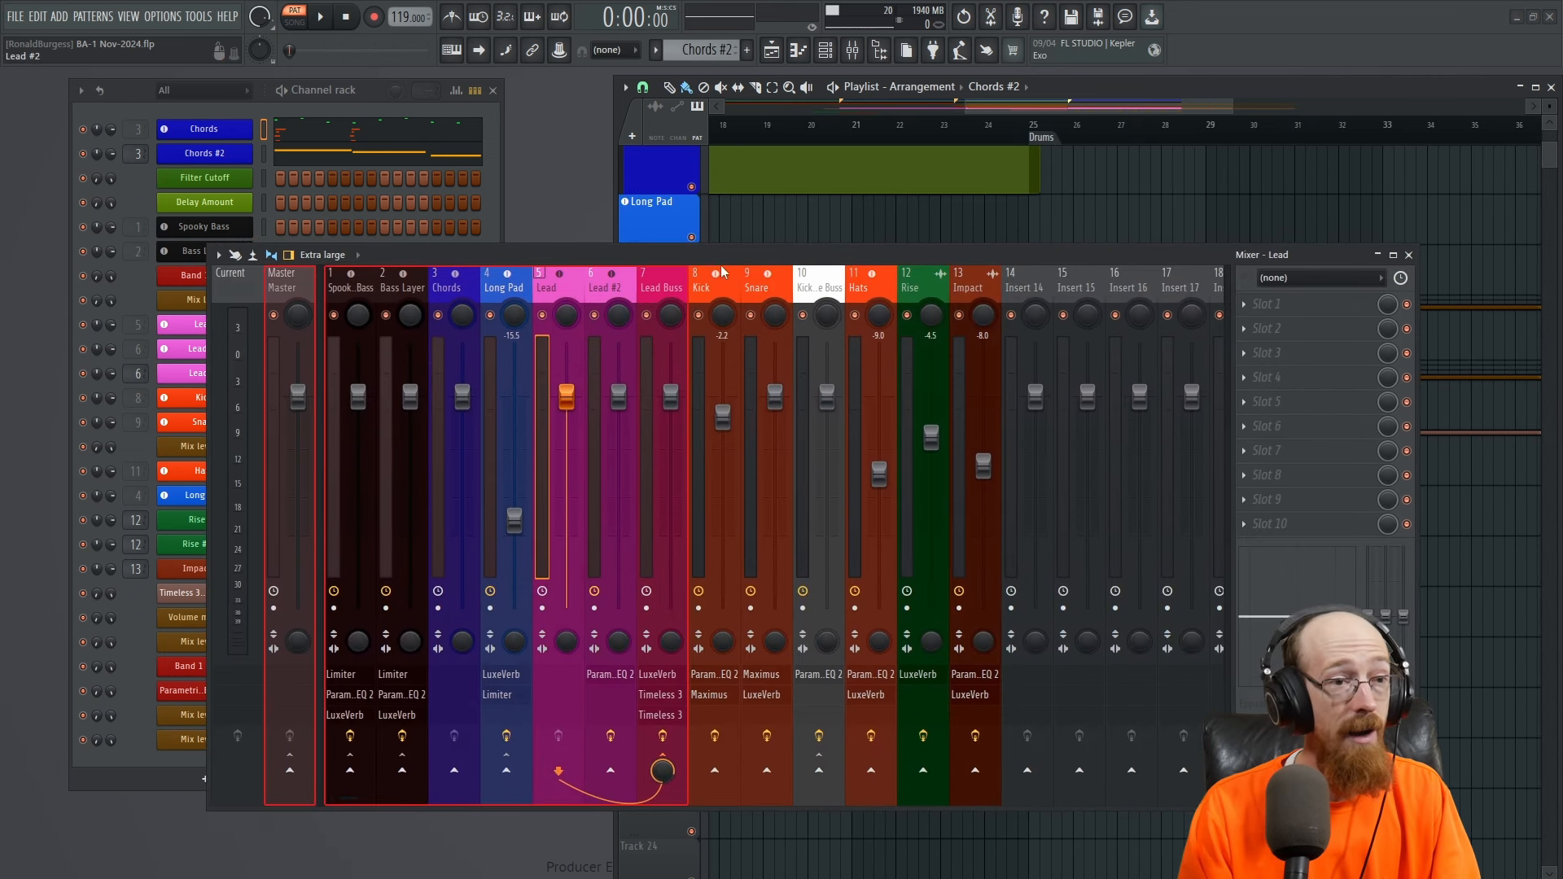
click(712, 285)
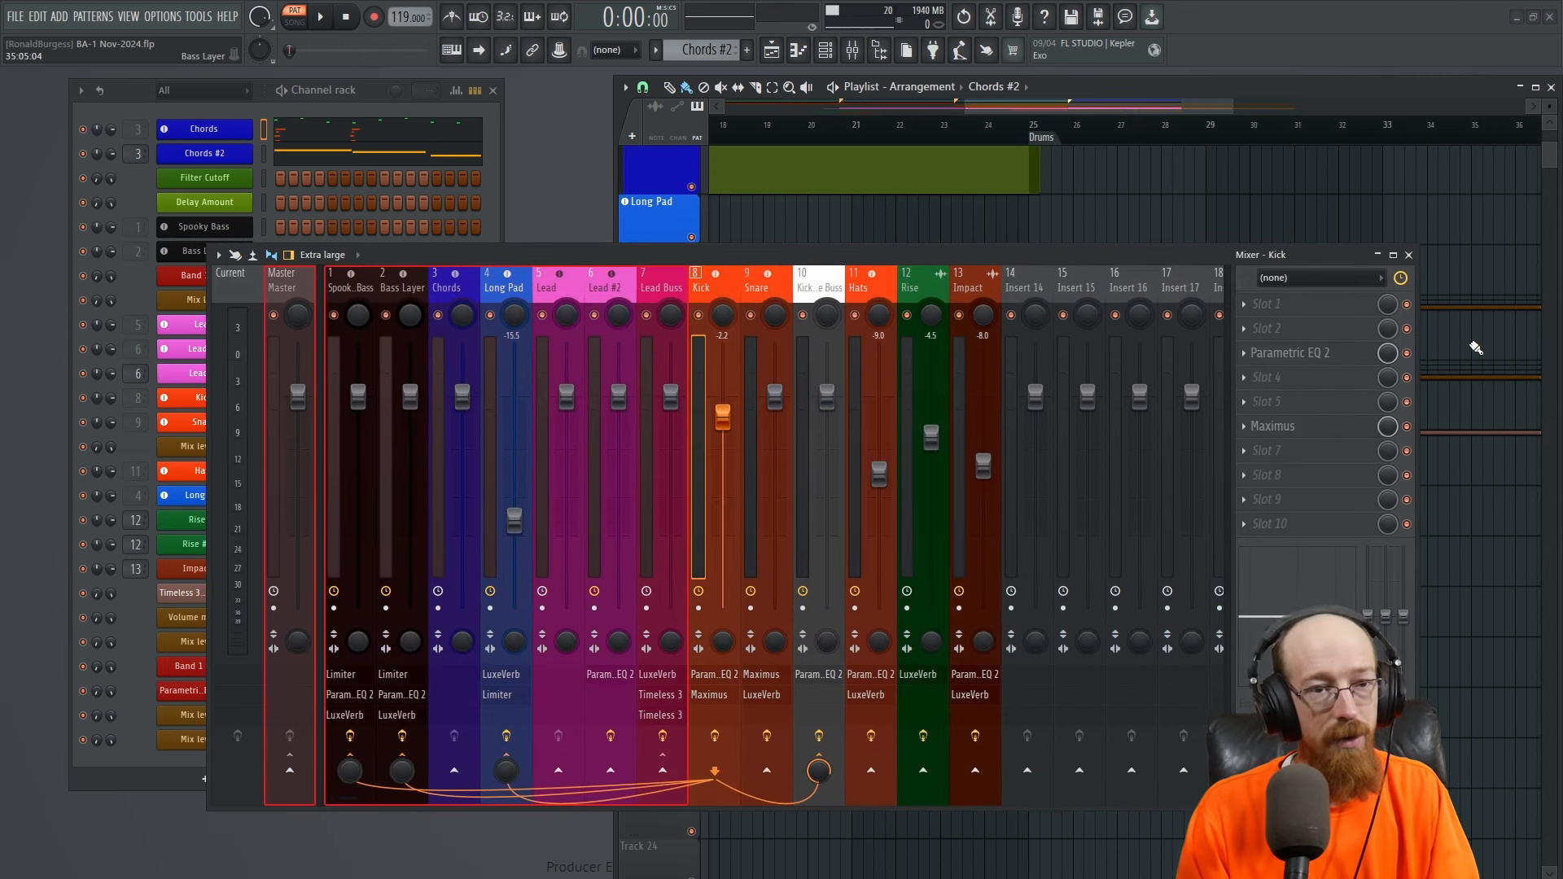
click(1328, 363)
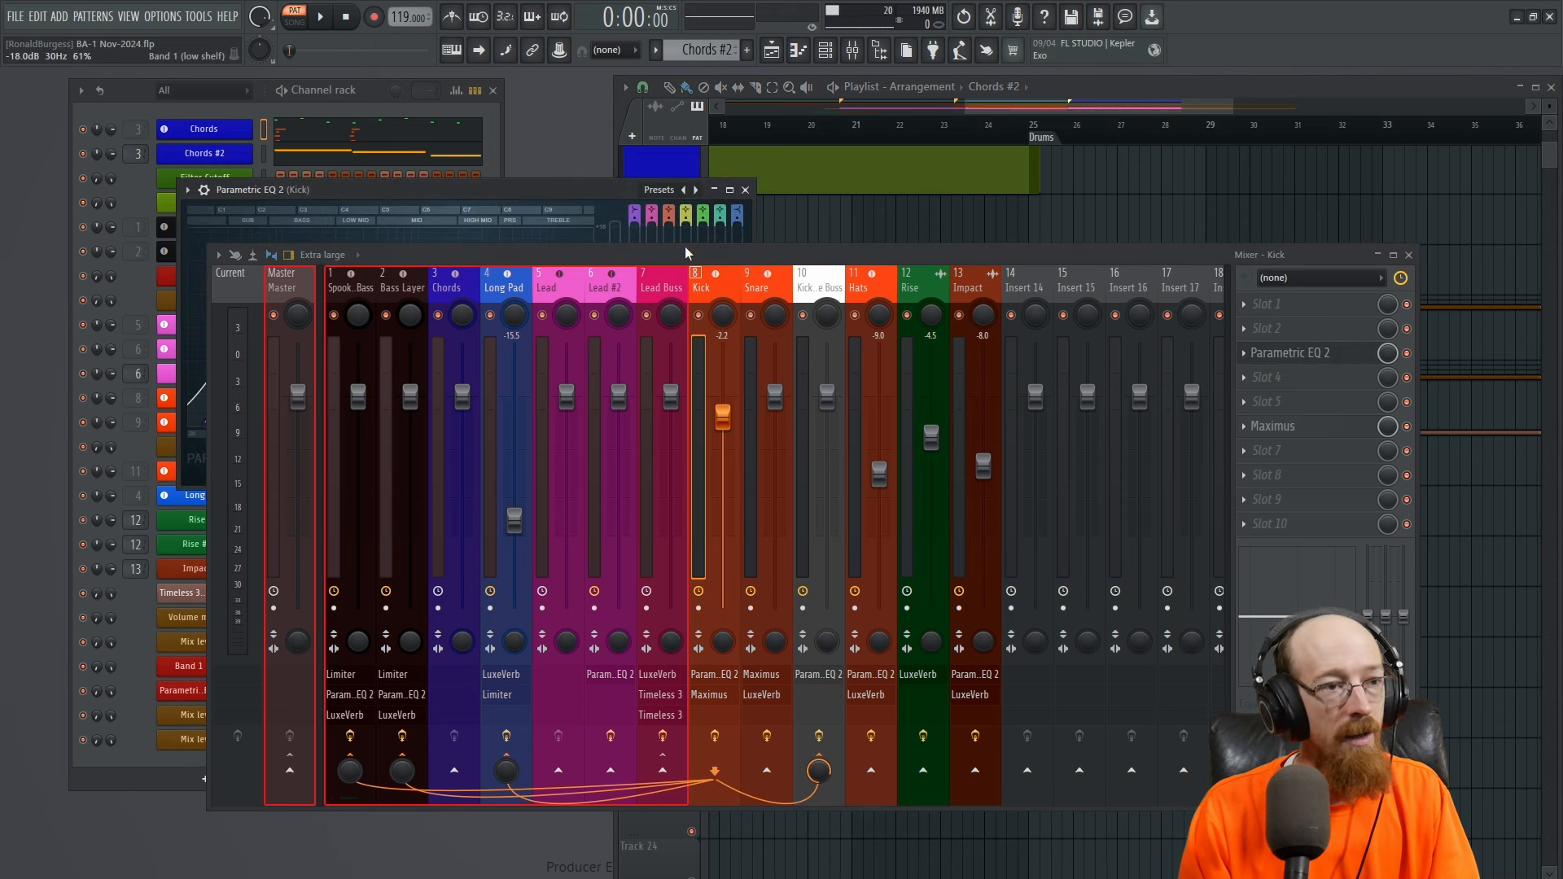
key(F9)
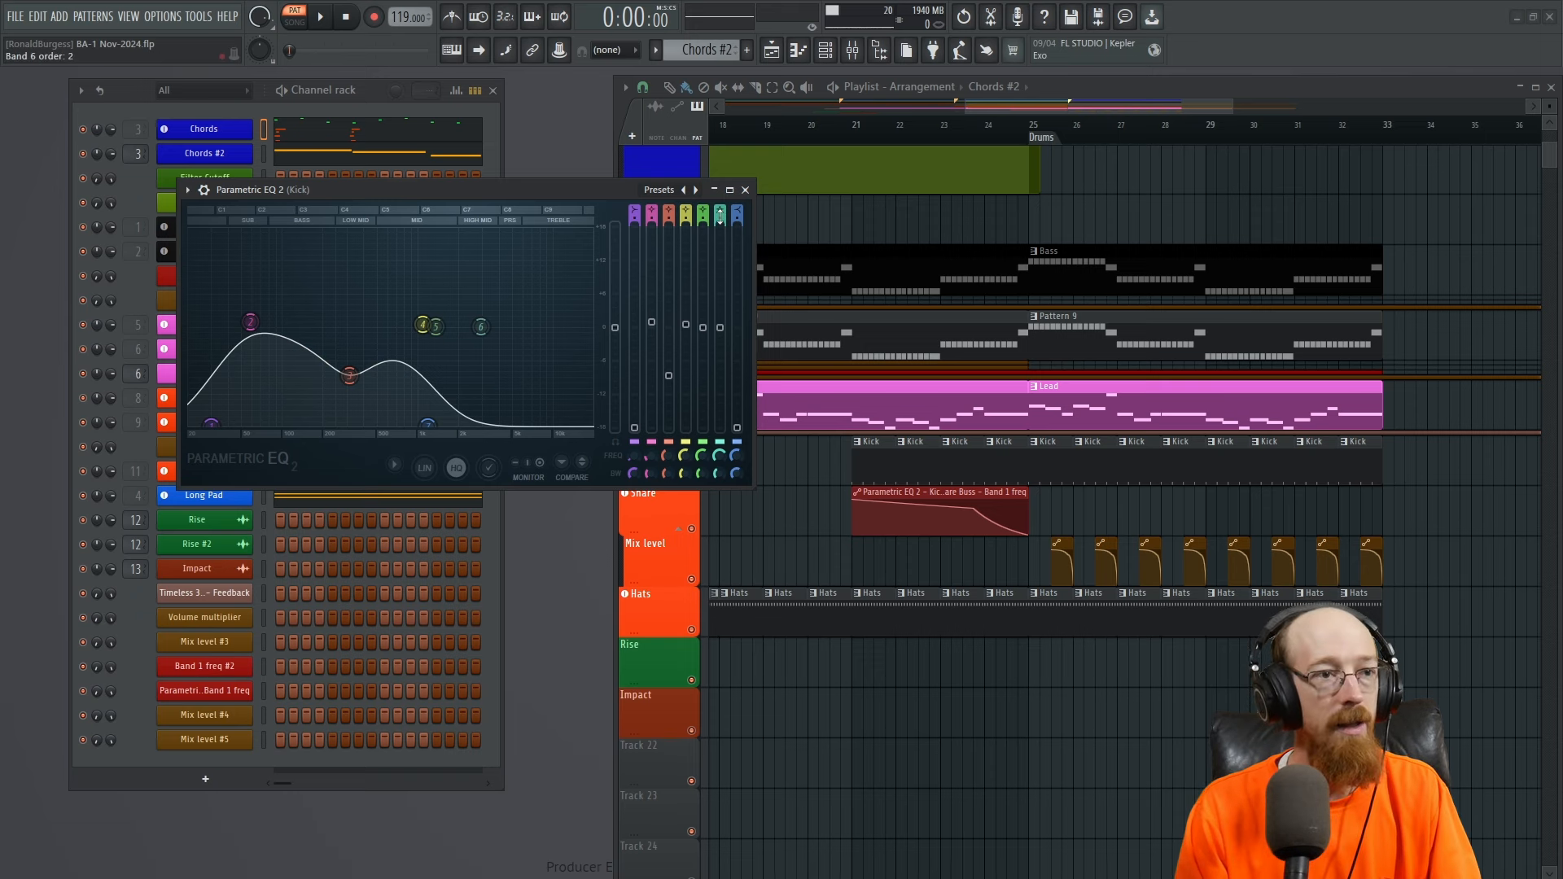
click(745, 189)
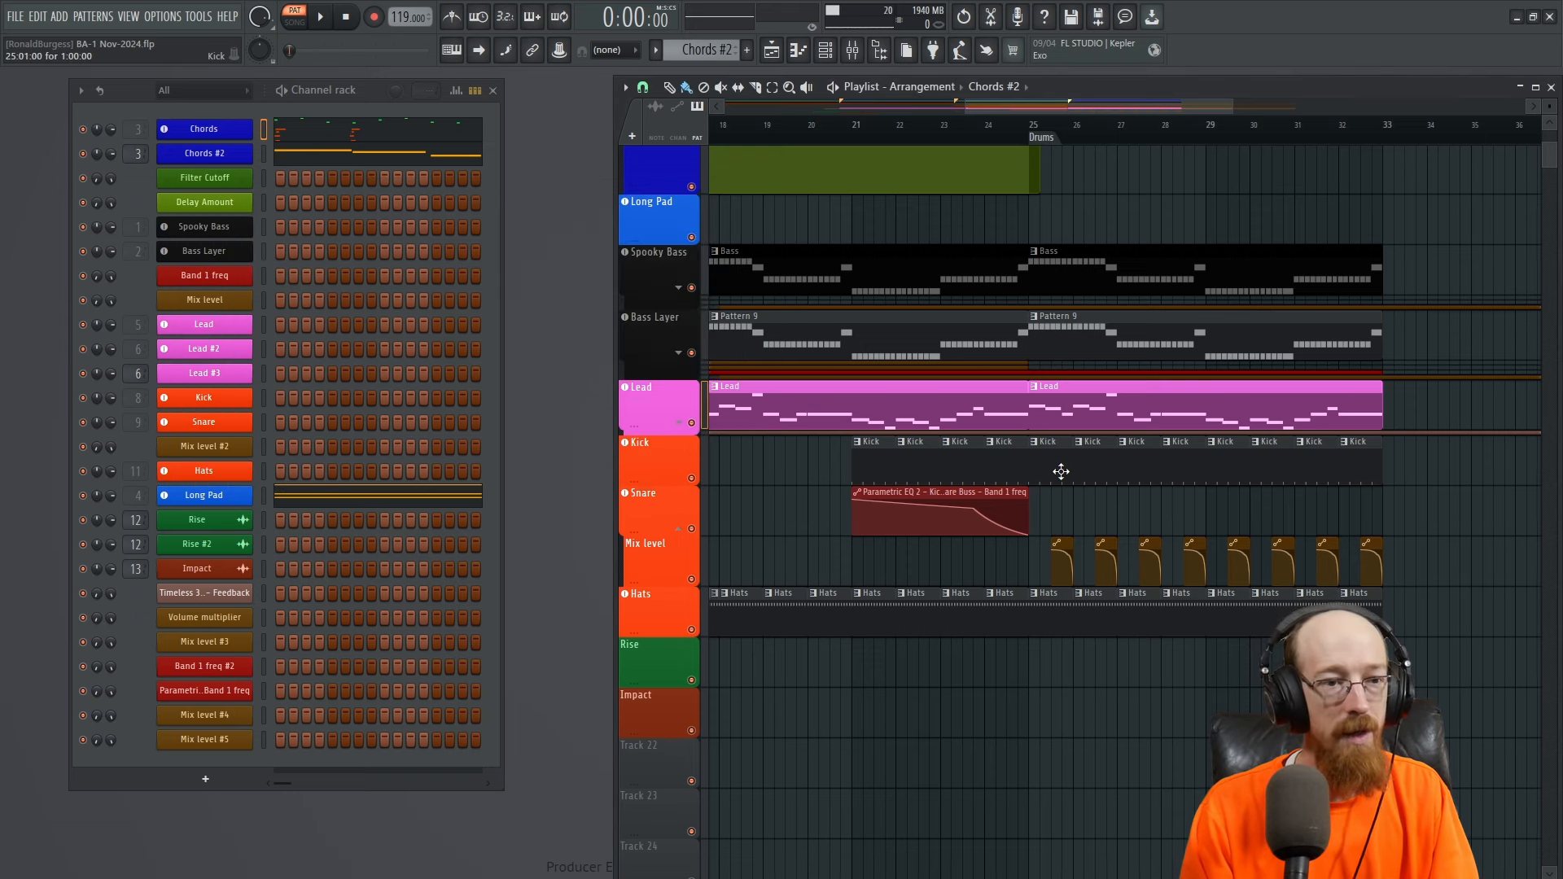
- Open the Kick N Snare Buss EQ, play from bar 22 to watch its Band 1 frequency automation, and close the EQ and stop
click(984, 493)
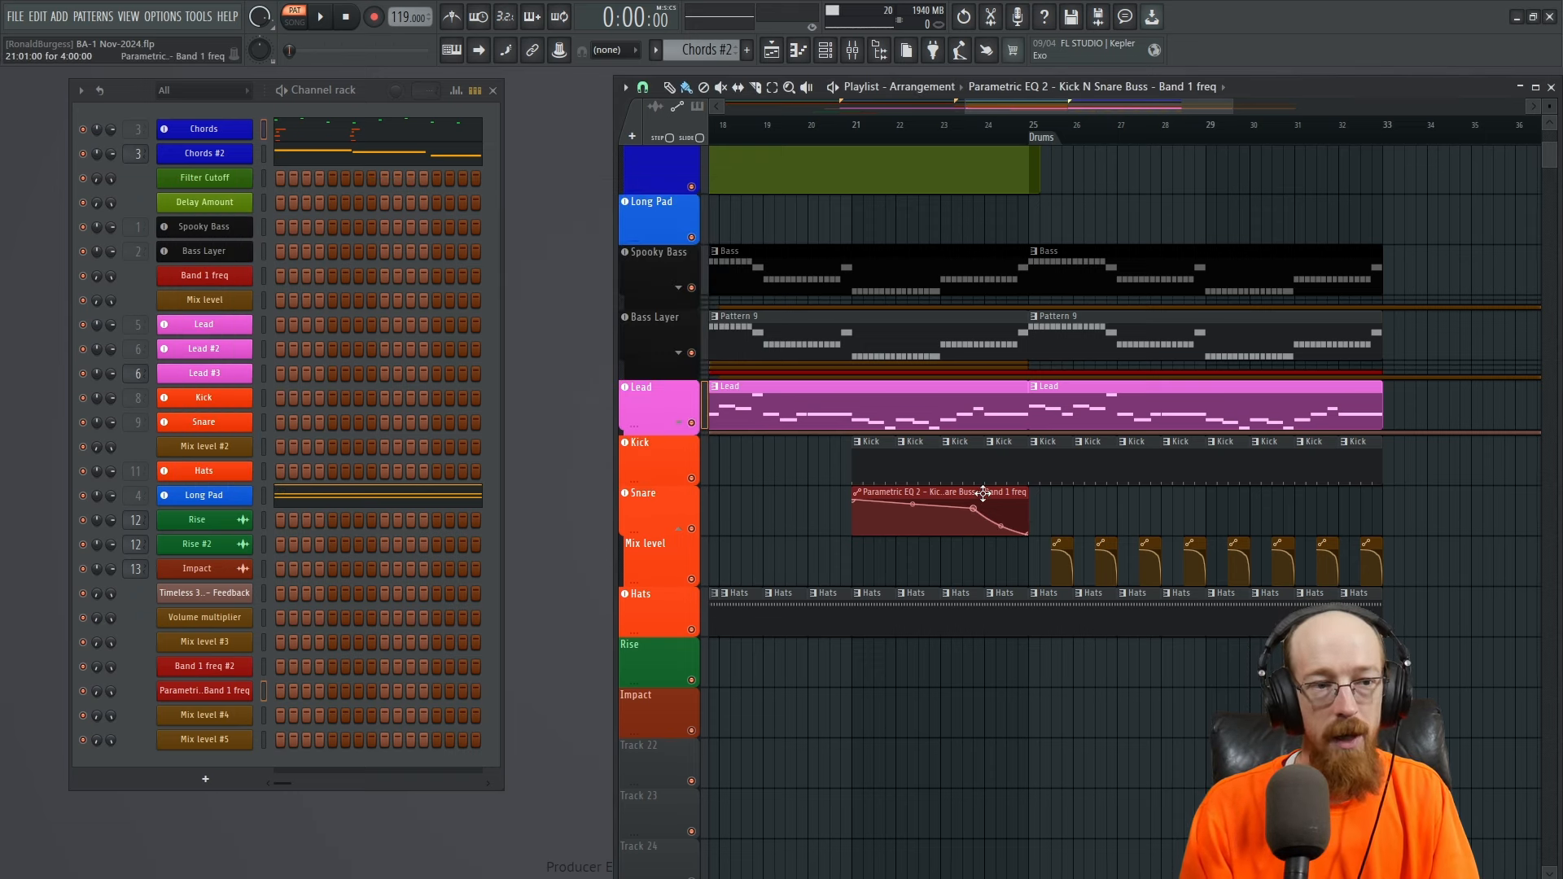
click(2, 350)
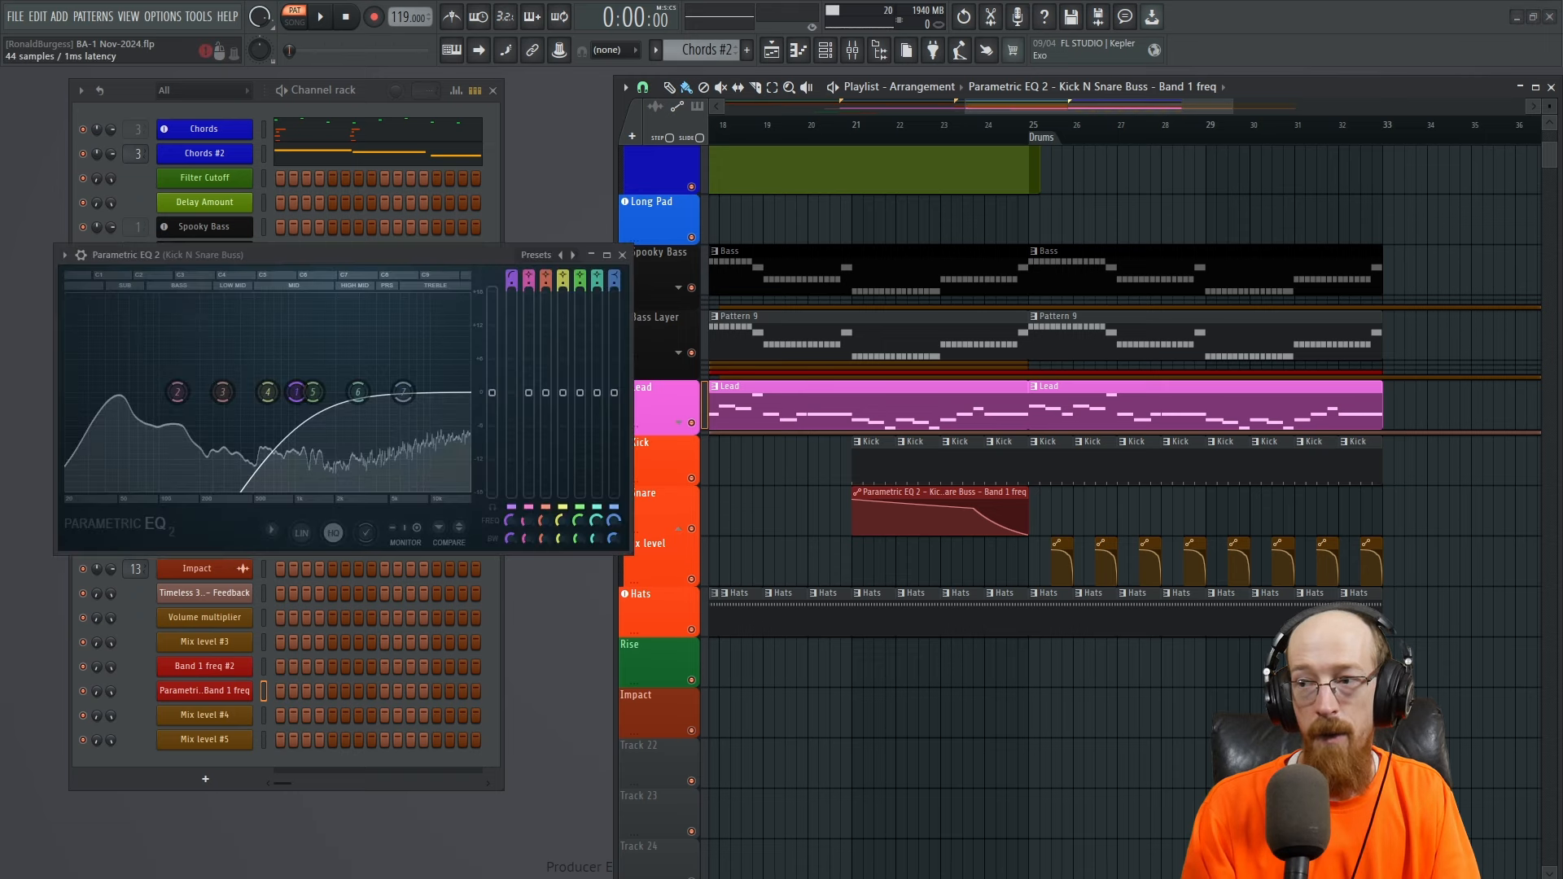
click(918, 126)
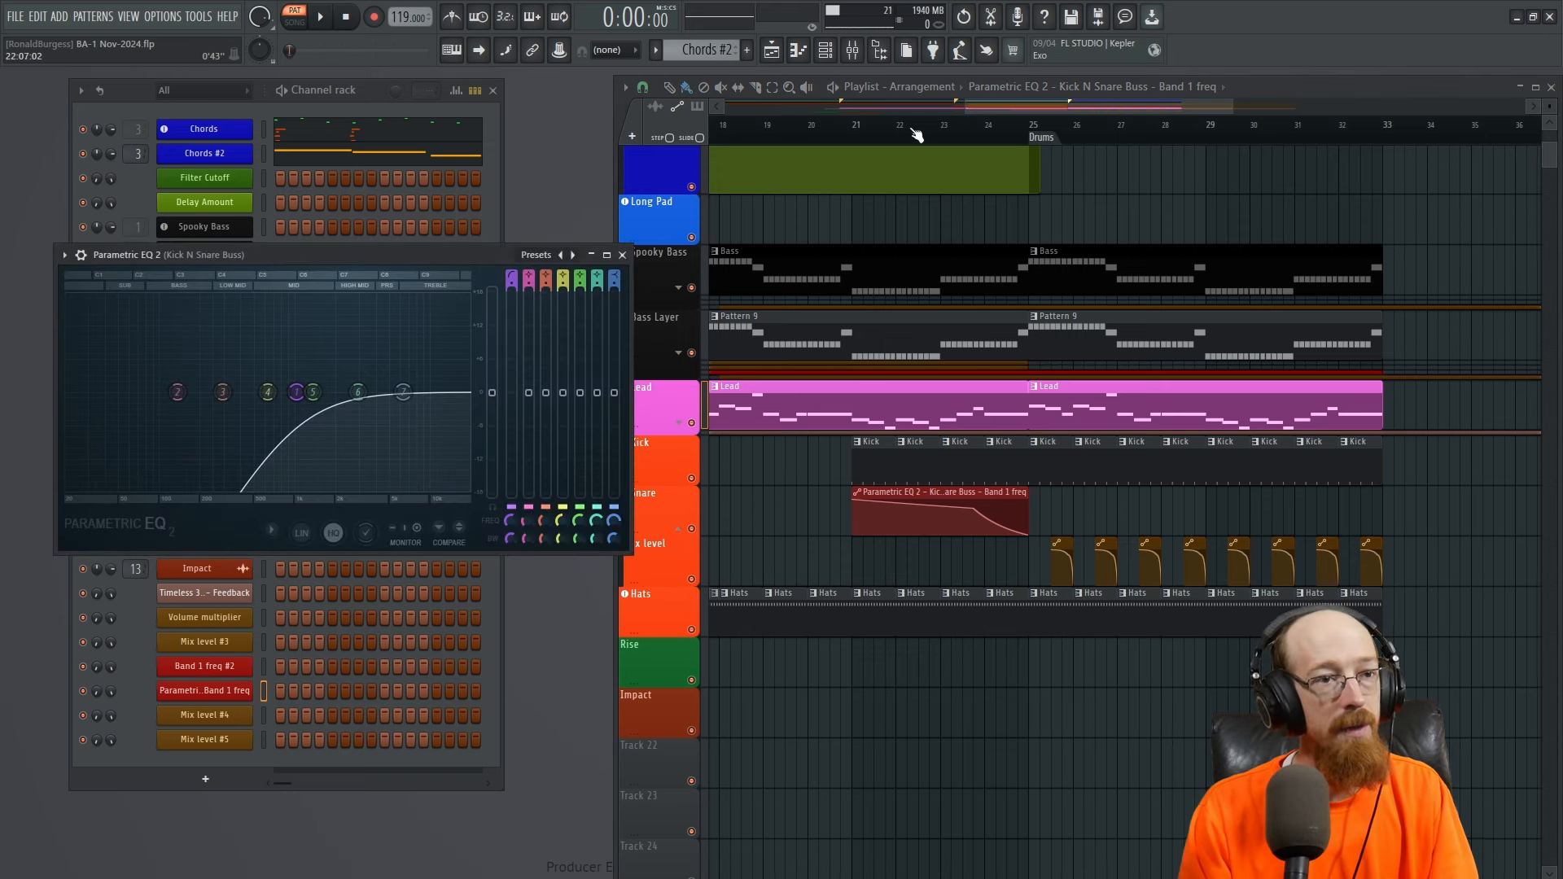
key(space)
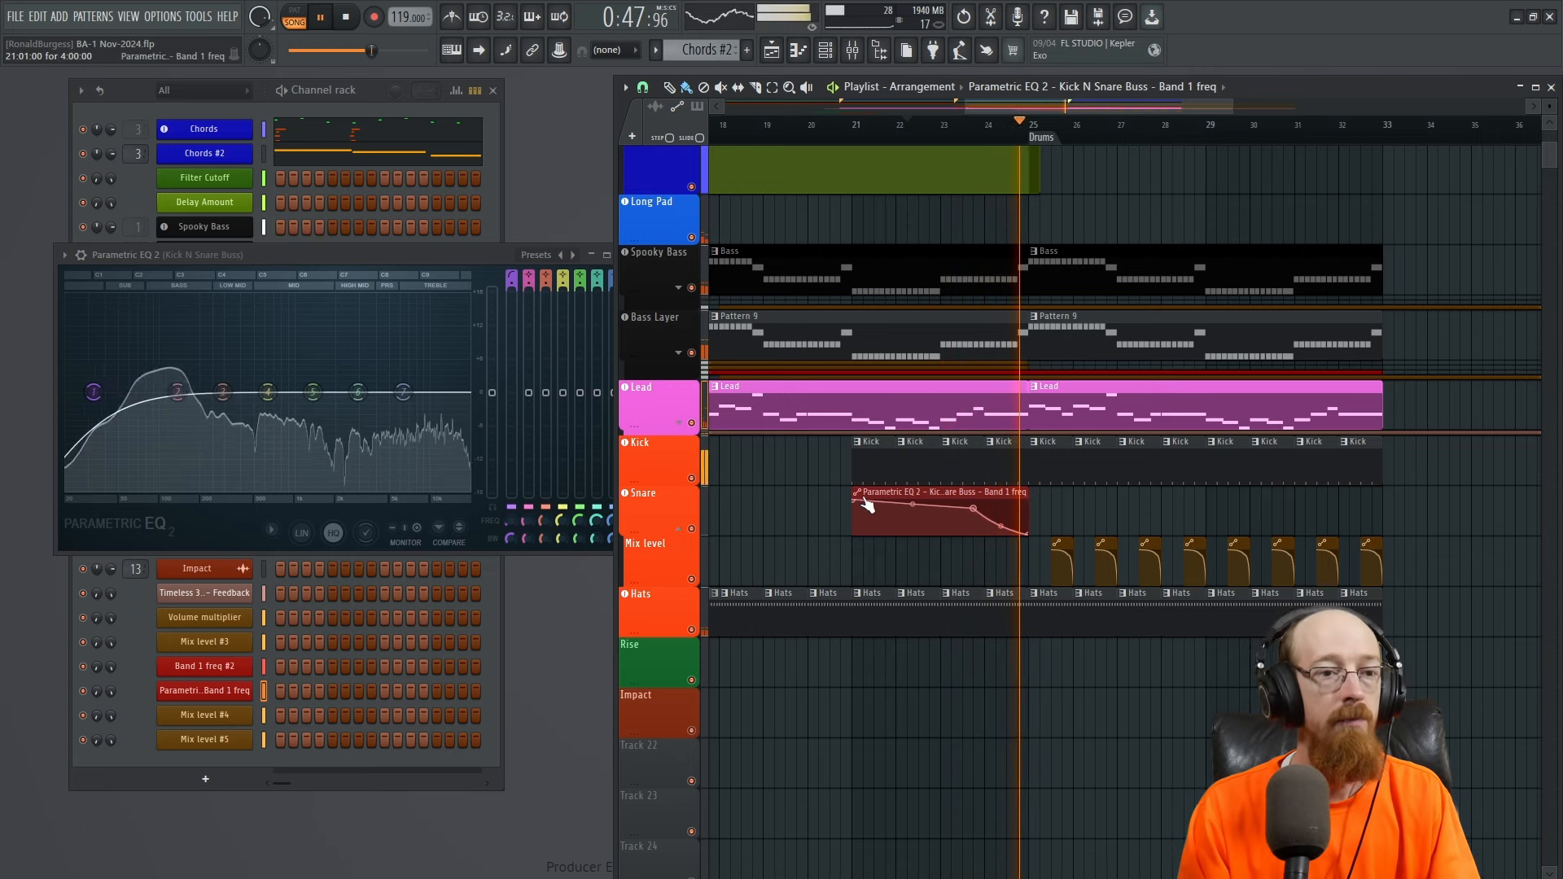
click(500, 258)
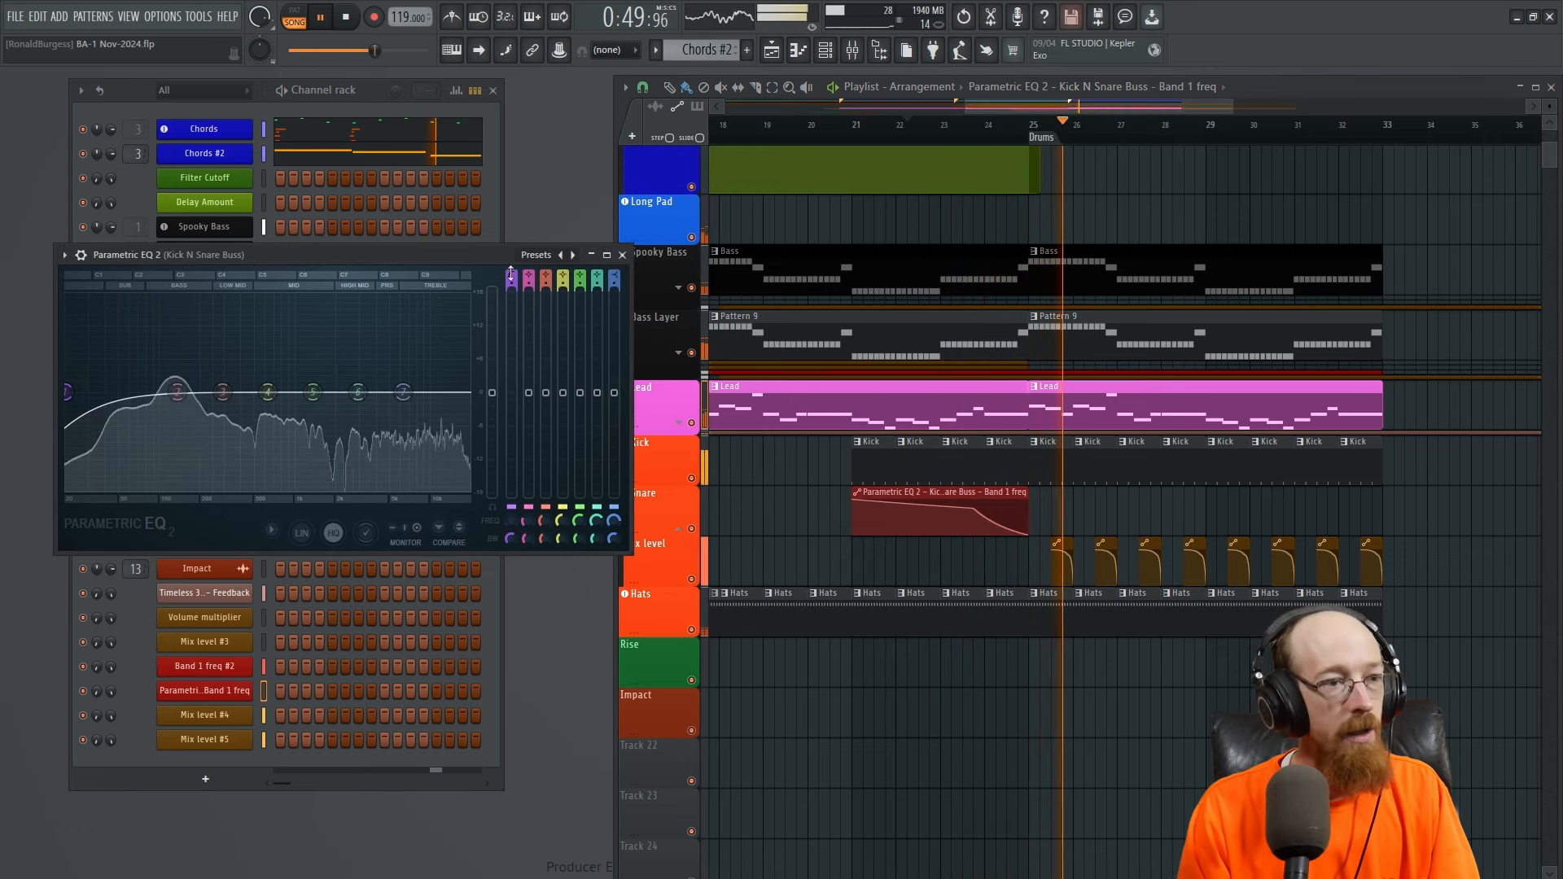
click(622, 255)
key(space)
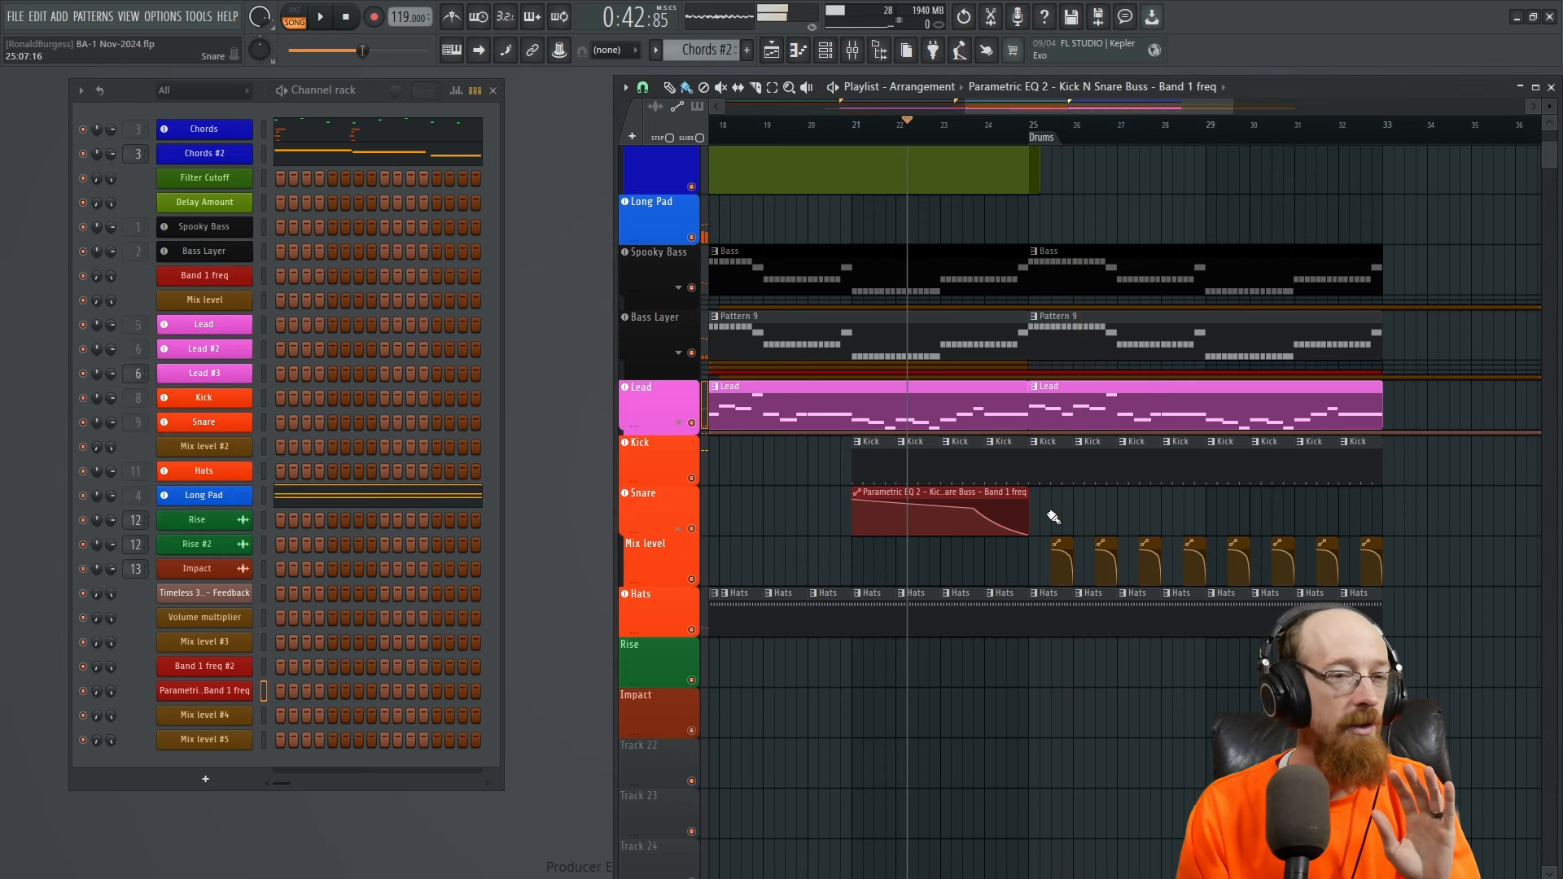
- Copy the Rise and Rise #2 clips so they meet at bar 25 where Drums starts, and listen to the transition
scroll(1053, 517, up, 6)
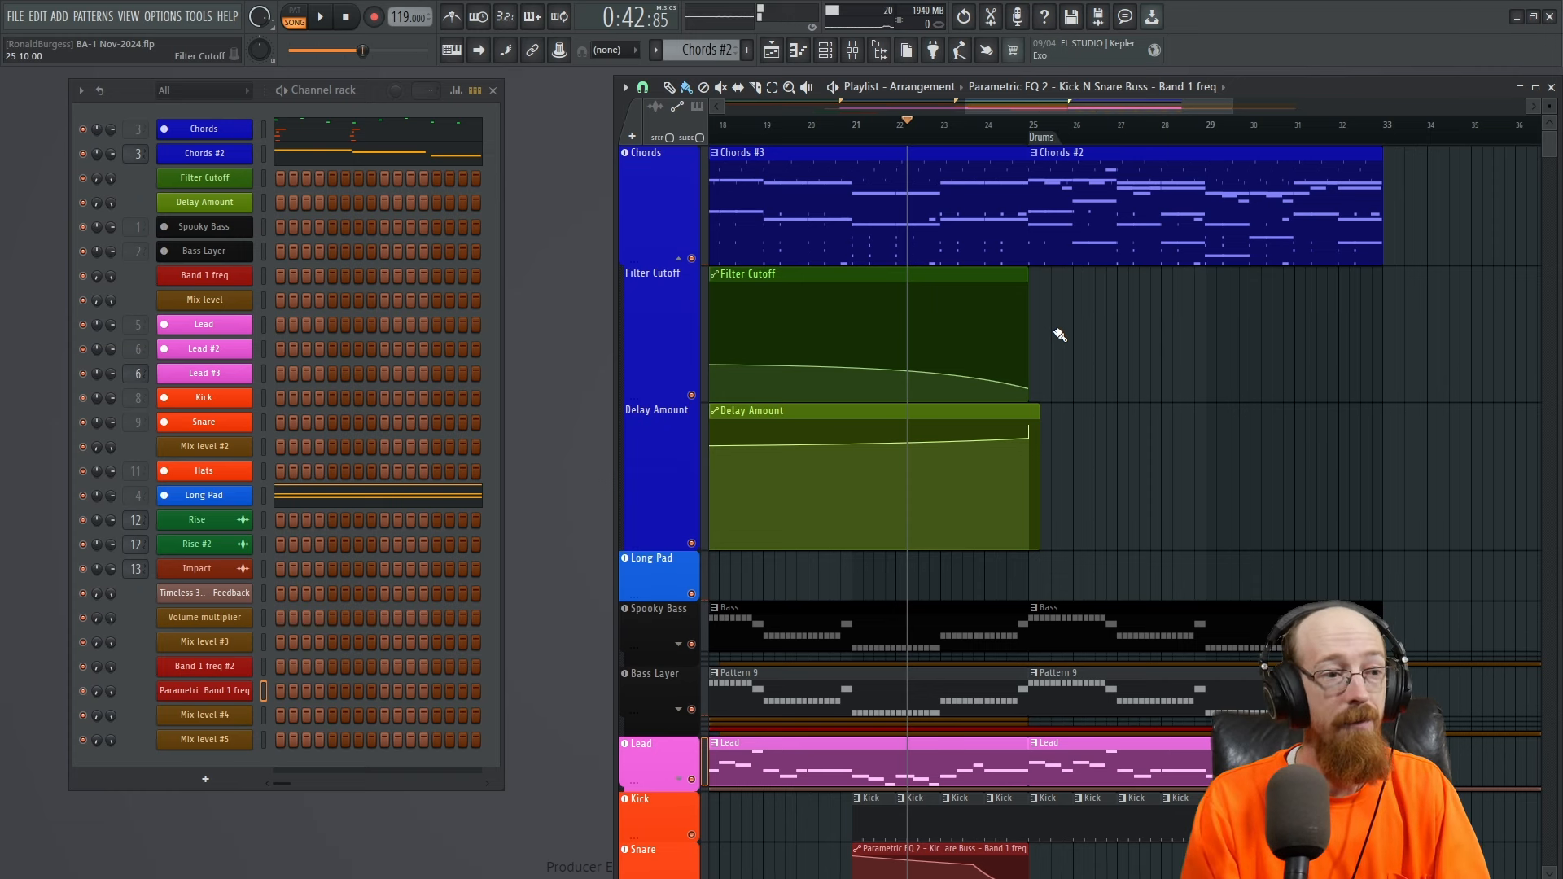
scroll(1058, 524, down, 10)
scroll(928, 456, down, 4)
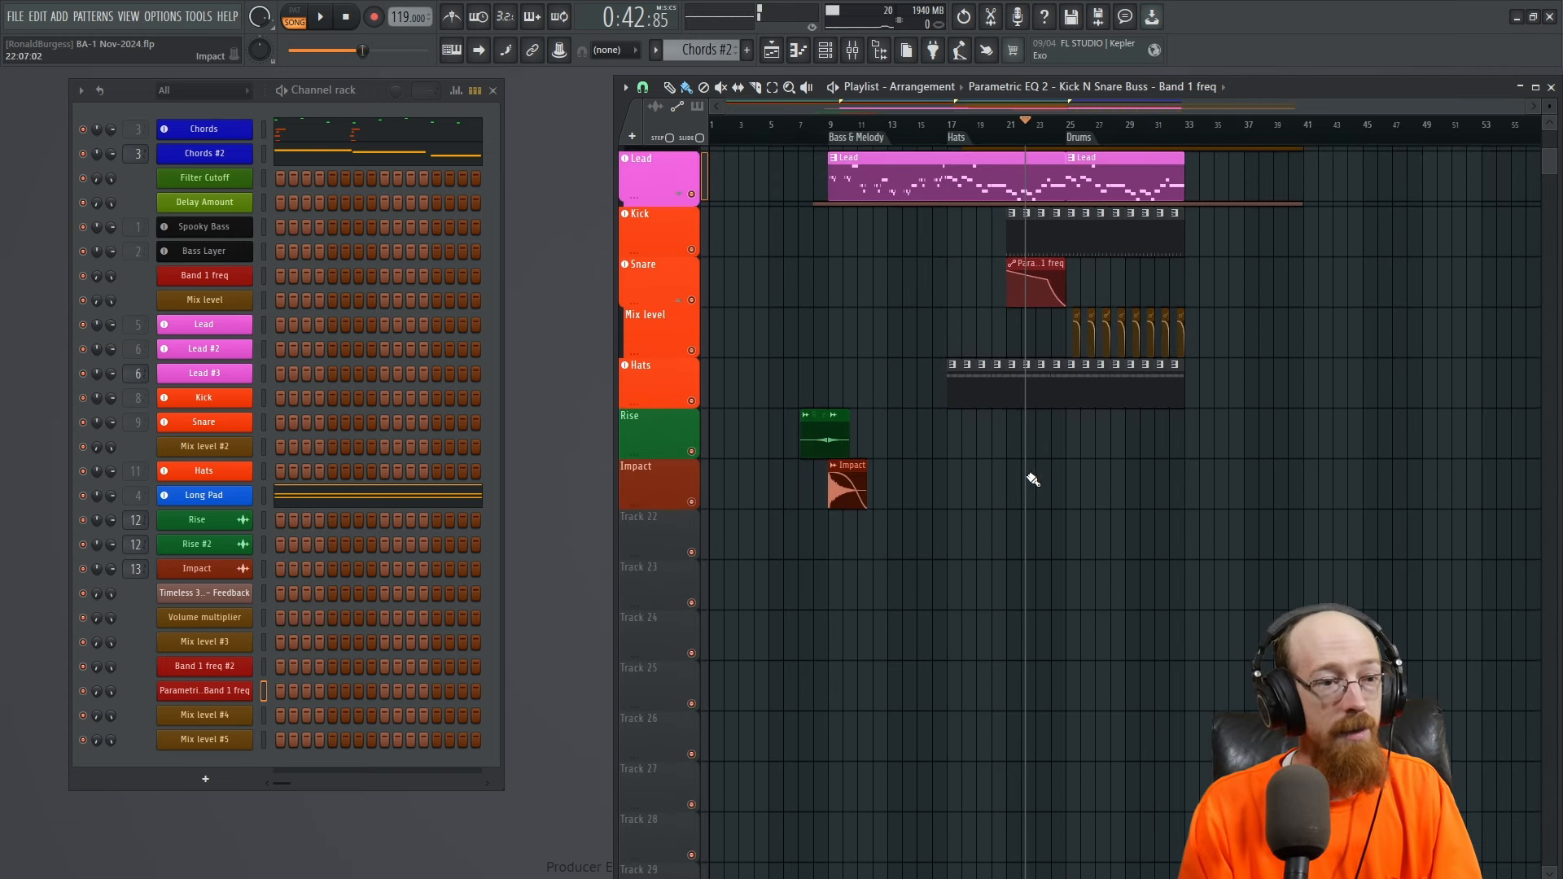
drag(831, 444, 1054, 450)
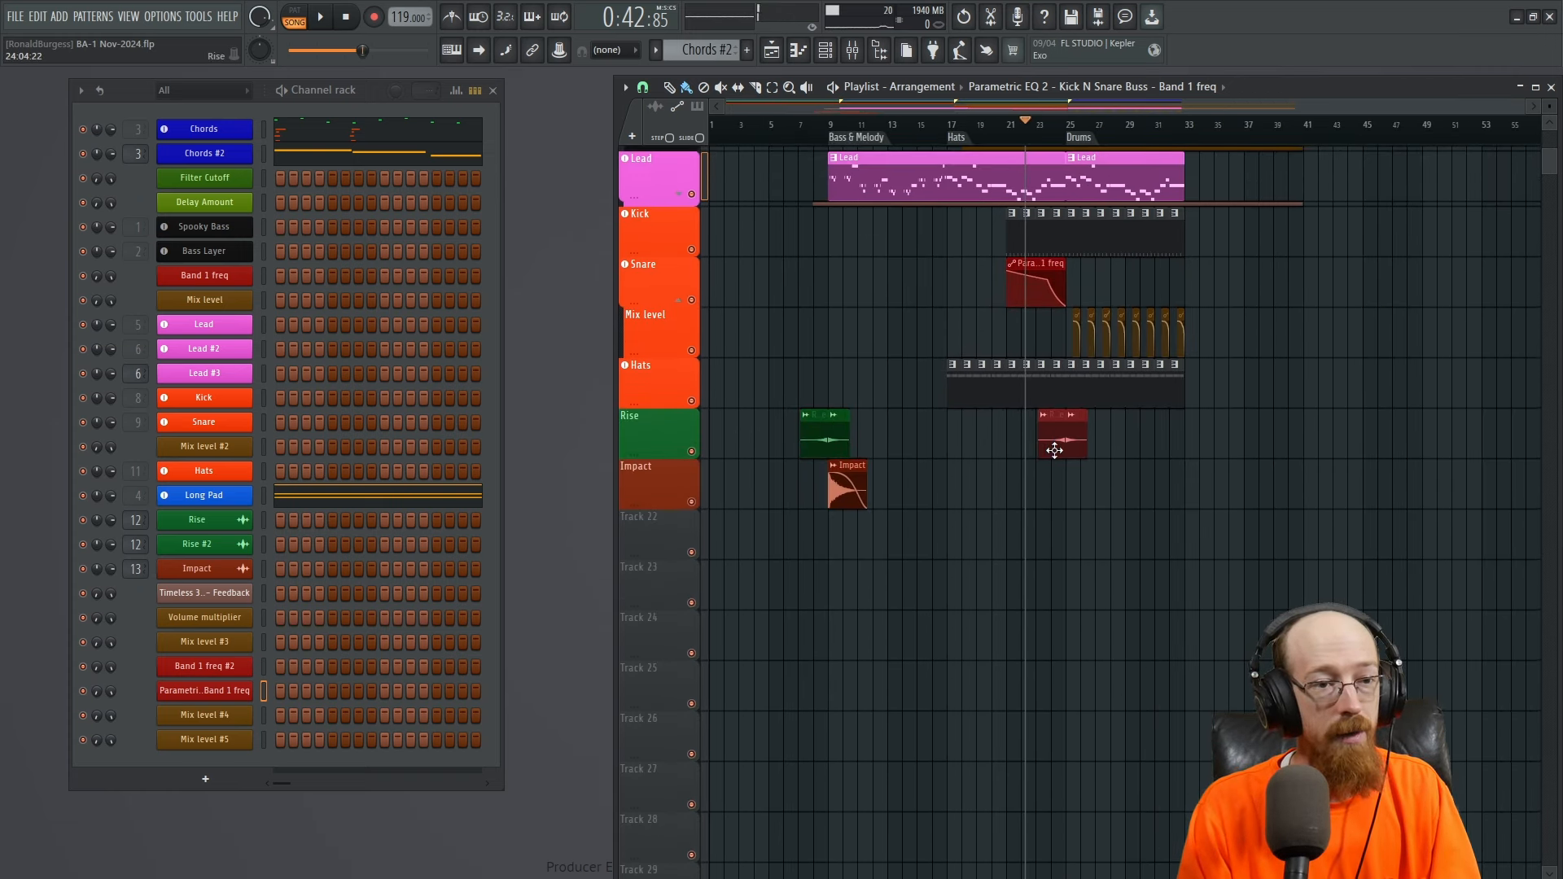
scroll(1105, 448, up, 1)
scroll(1108, 451, up, 3)
key(space)
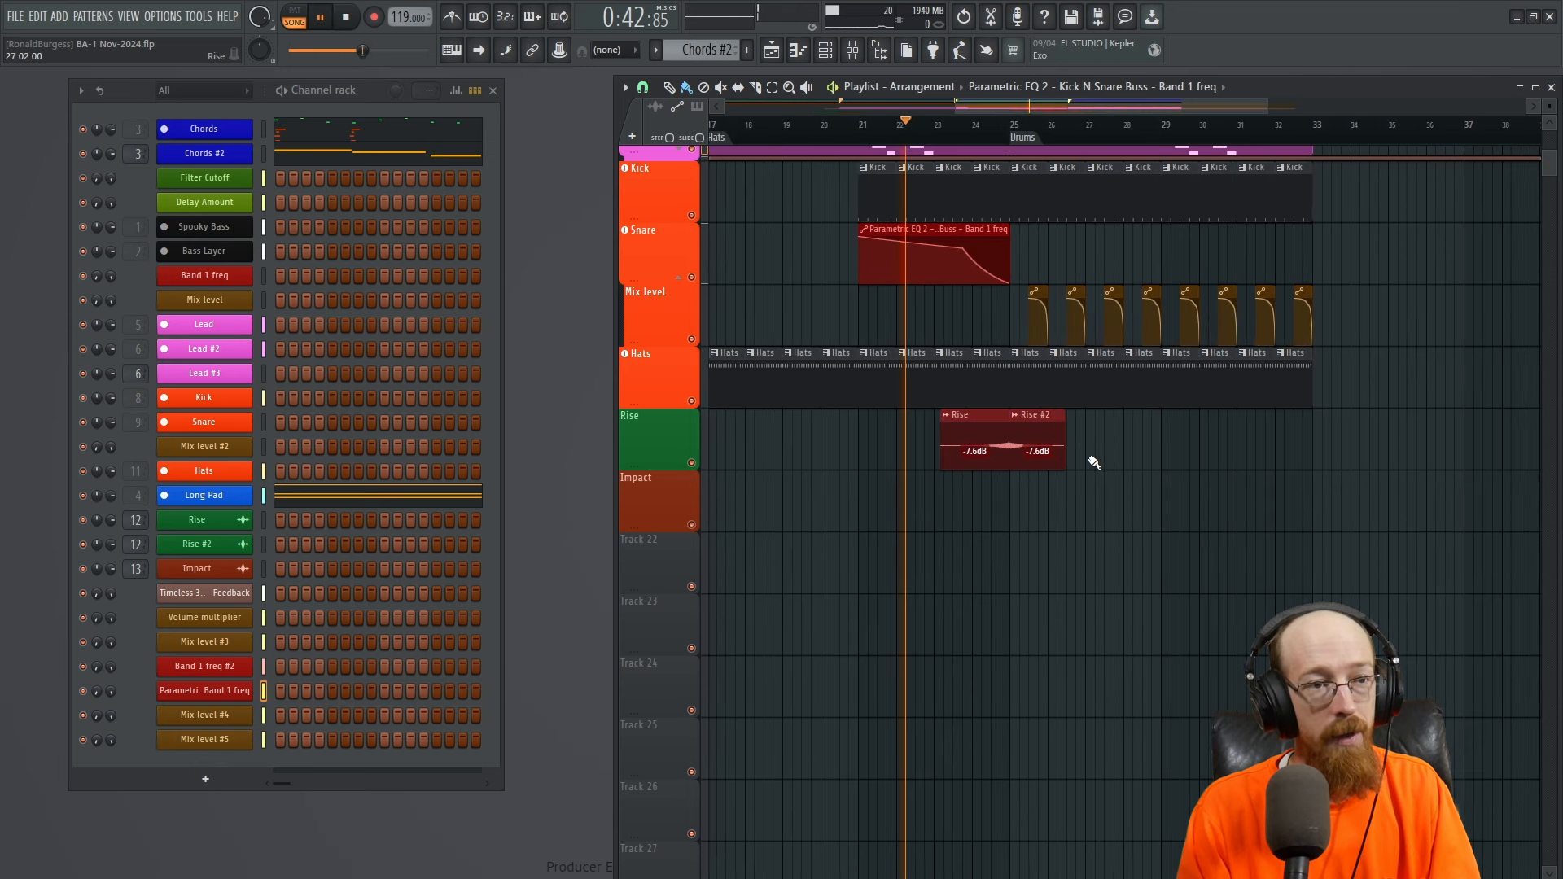
scroll(1092, 482, up, 3)
scroll(1092, 537, up, 2)
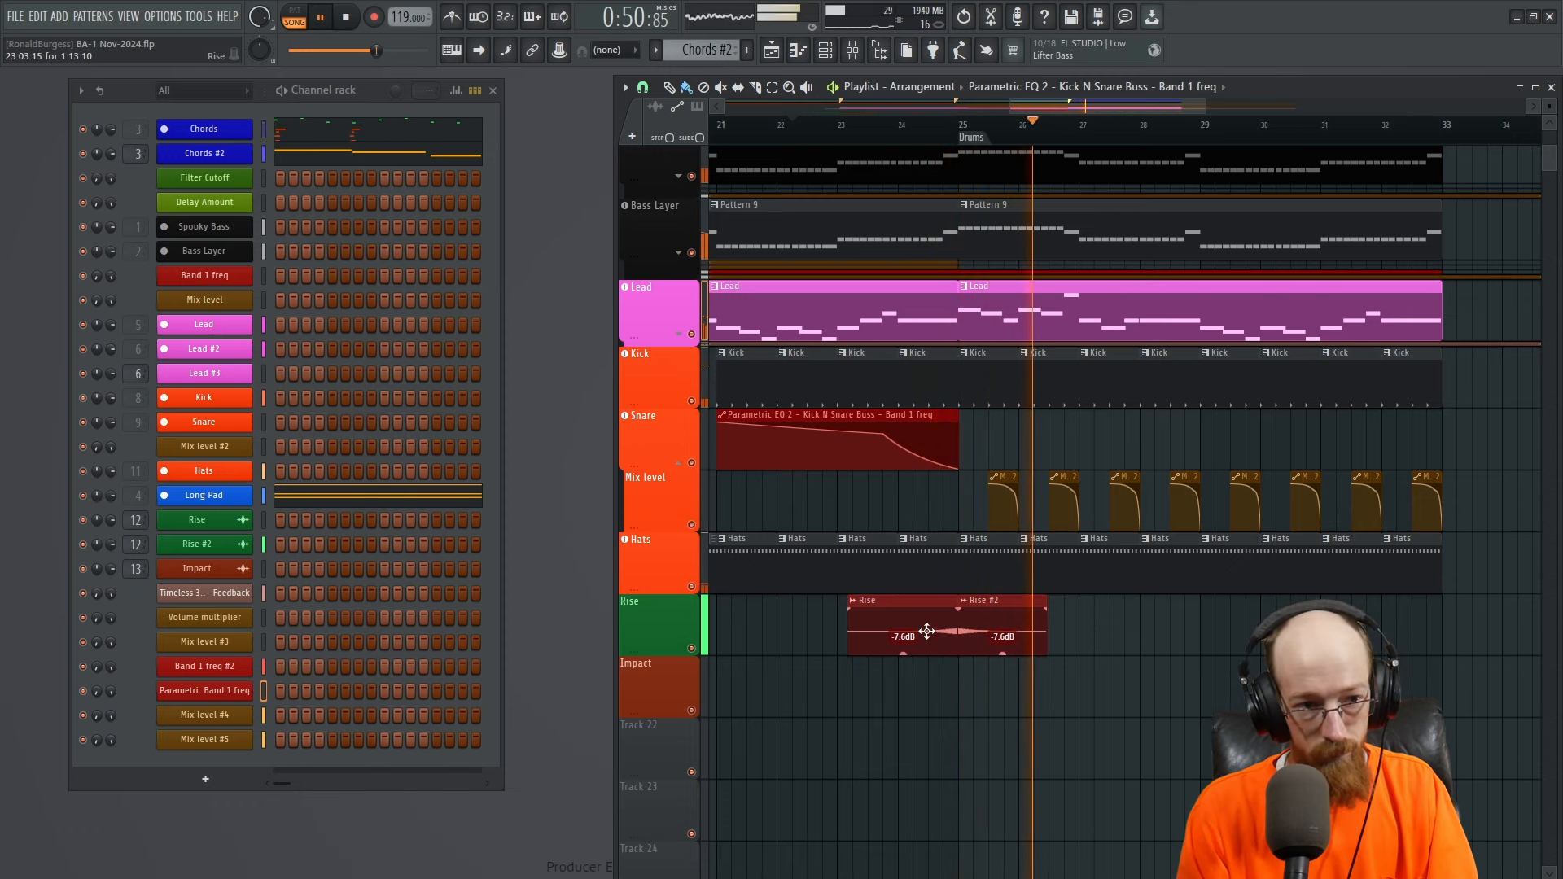
key(space)
- Copy the Impact clip to the start of the Drums section at bar 25 and play the transition from bar 24
scroll(1069, 636, down, 4)
scroll(1069, 637, down, 3)
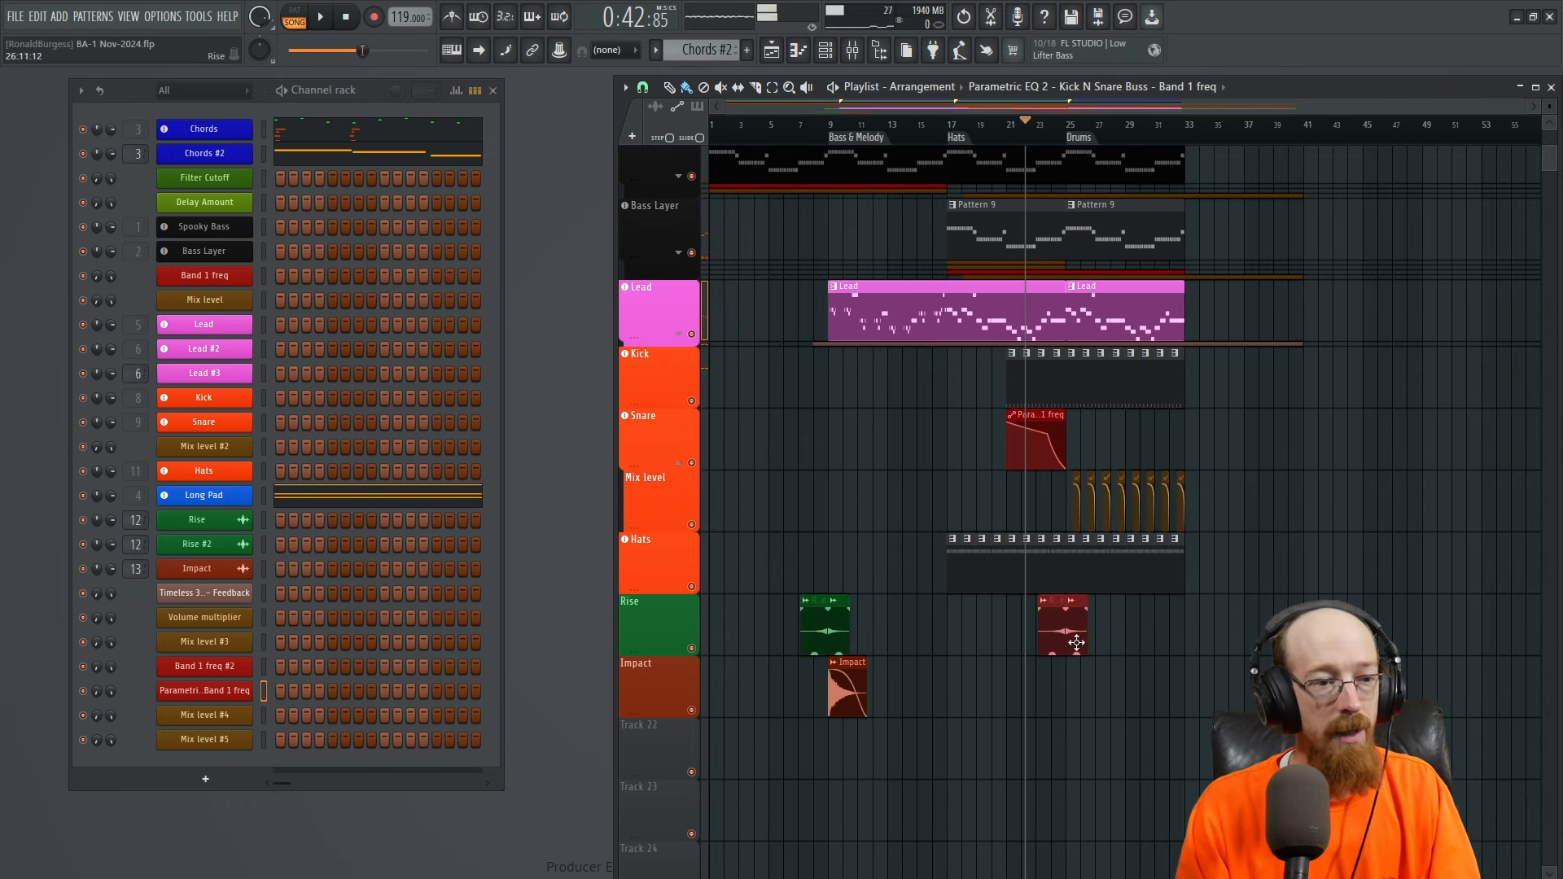
drag(847, 690, 1087, 690)
scroll(1054, 652, up, 4)
scroll(1128, 342, up, 2)
click(1046, 130)
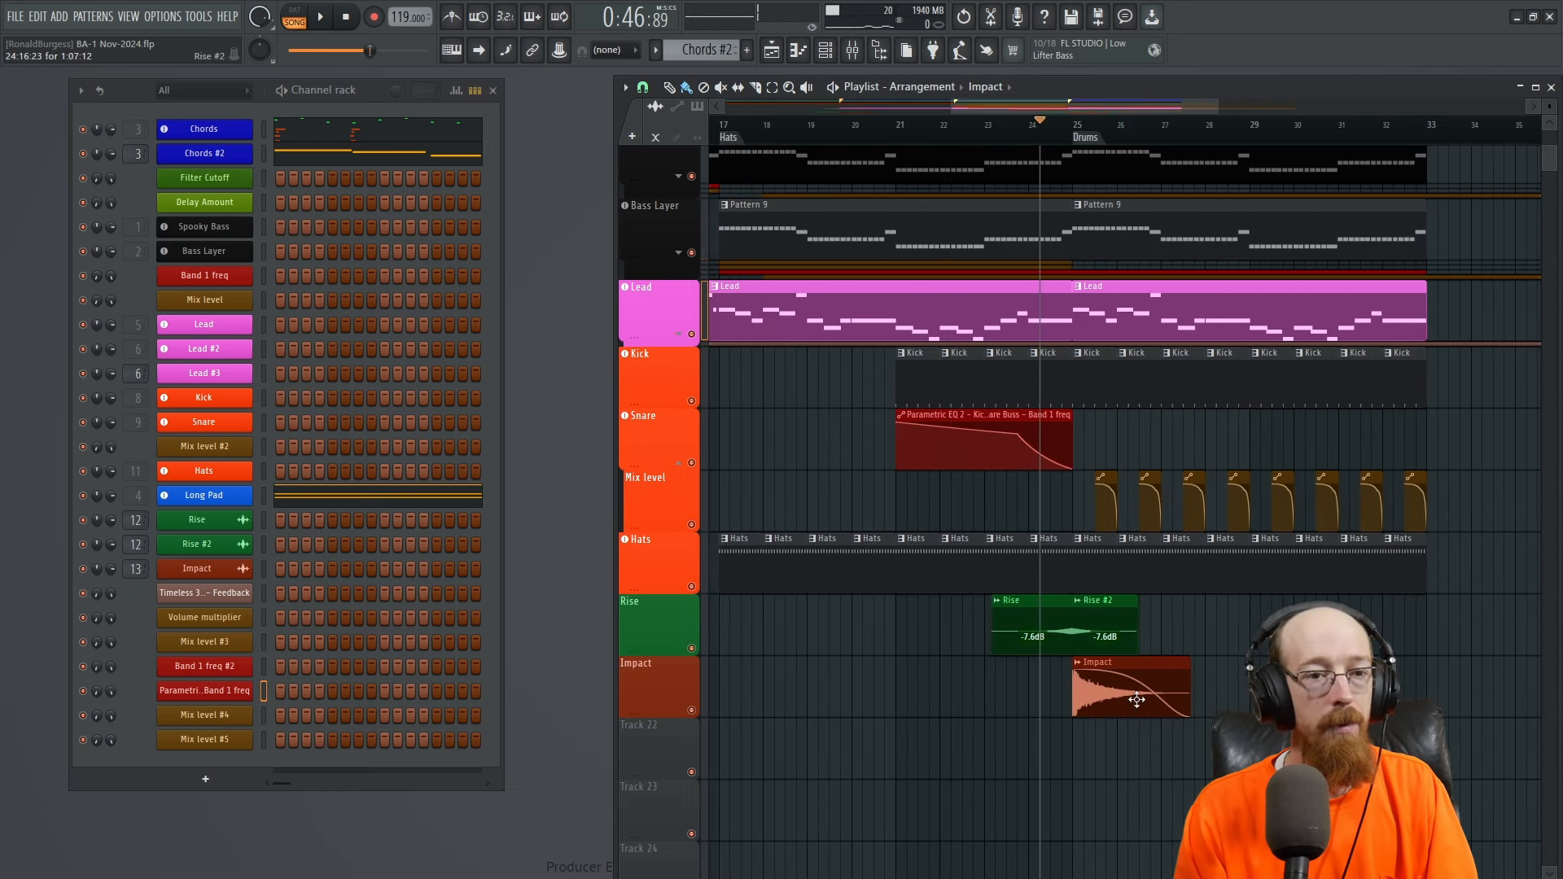
key(space)
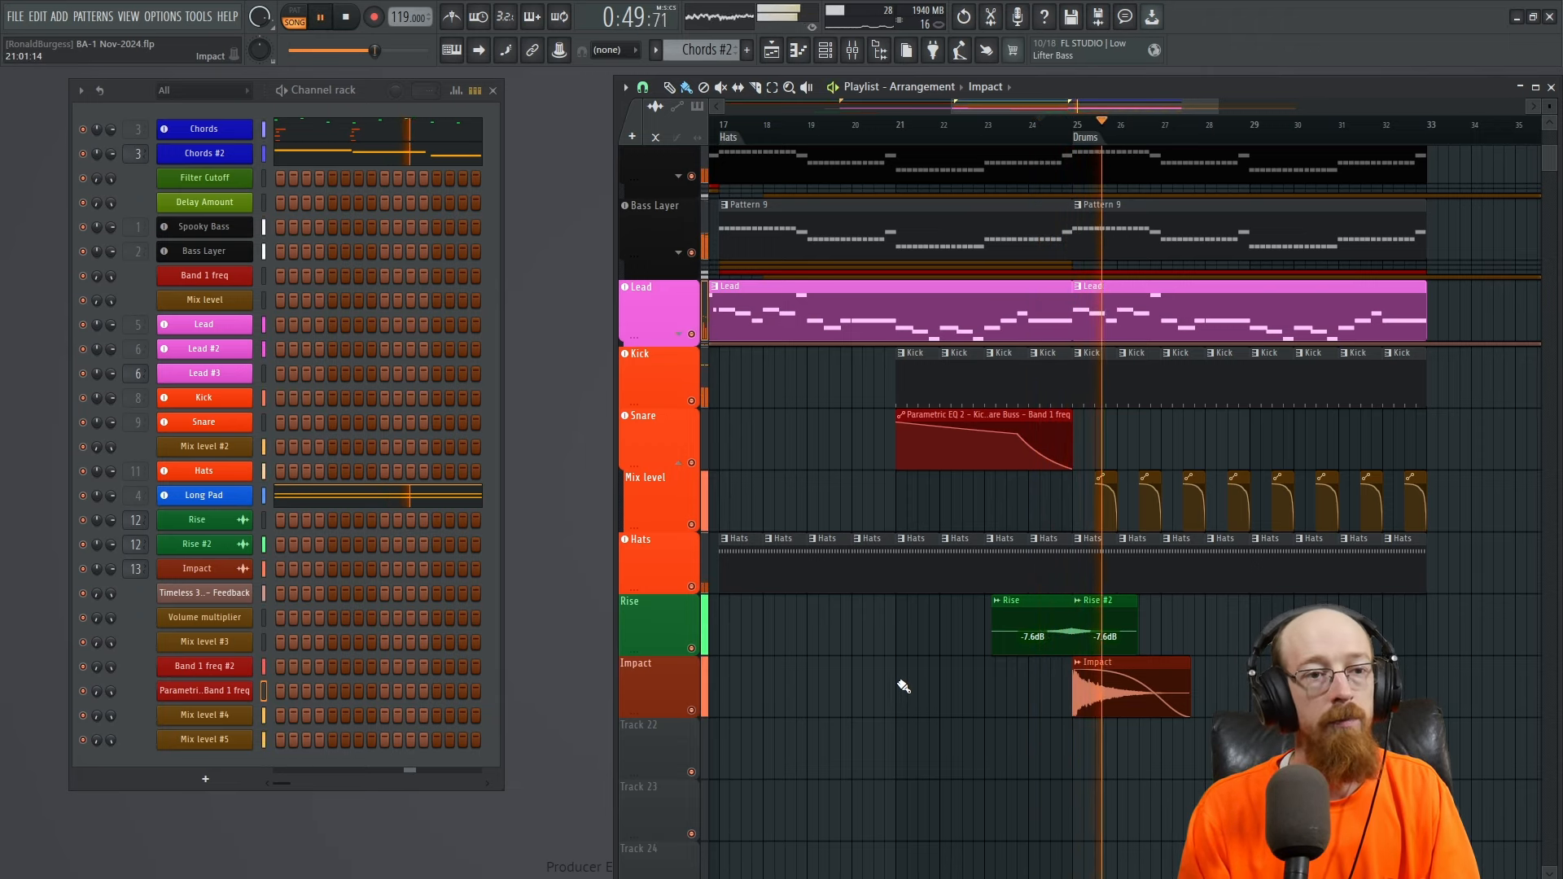
key(space)
- Compare the Rise and Impact clips at the Bass & Melody section with those at the Drums section in the playlist
drag(973, 638, 1012, 699)
drag(730, 632, 894, 743)
ctrl+click(1094, 710)
scroll(1057, 569, up, 4)
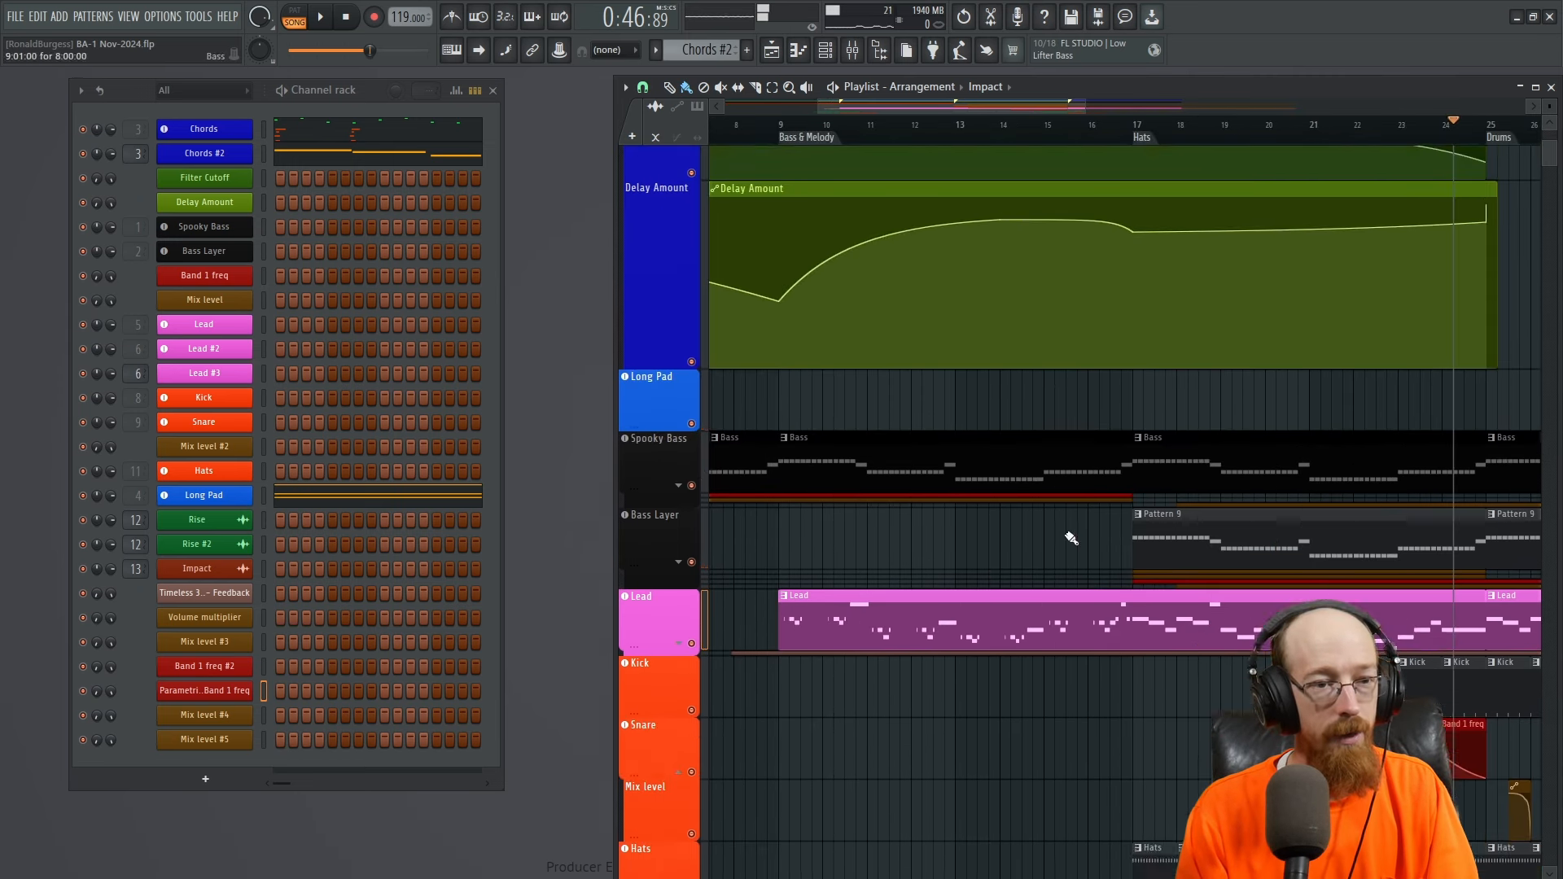
scroll(1070, 538, down, 5)
drag(729, 528, 945, 617)
ctrl+click(927, 547)
scroll(927, 550, down, 4)
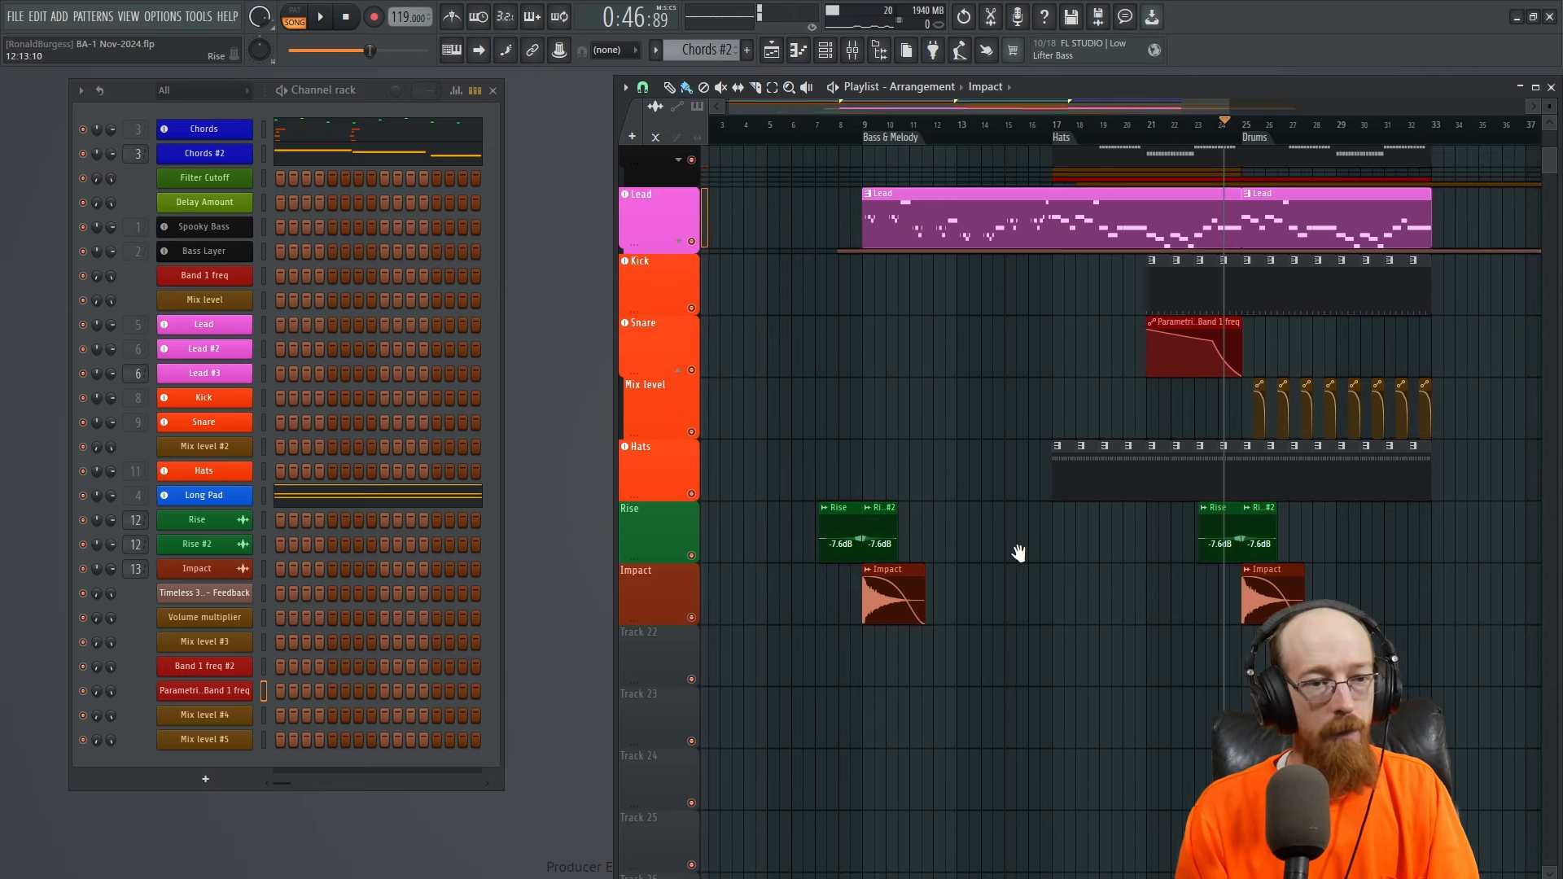
click(874, 539)
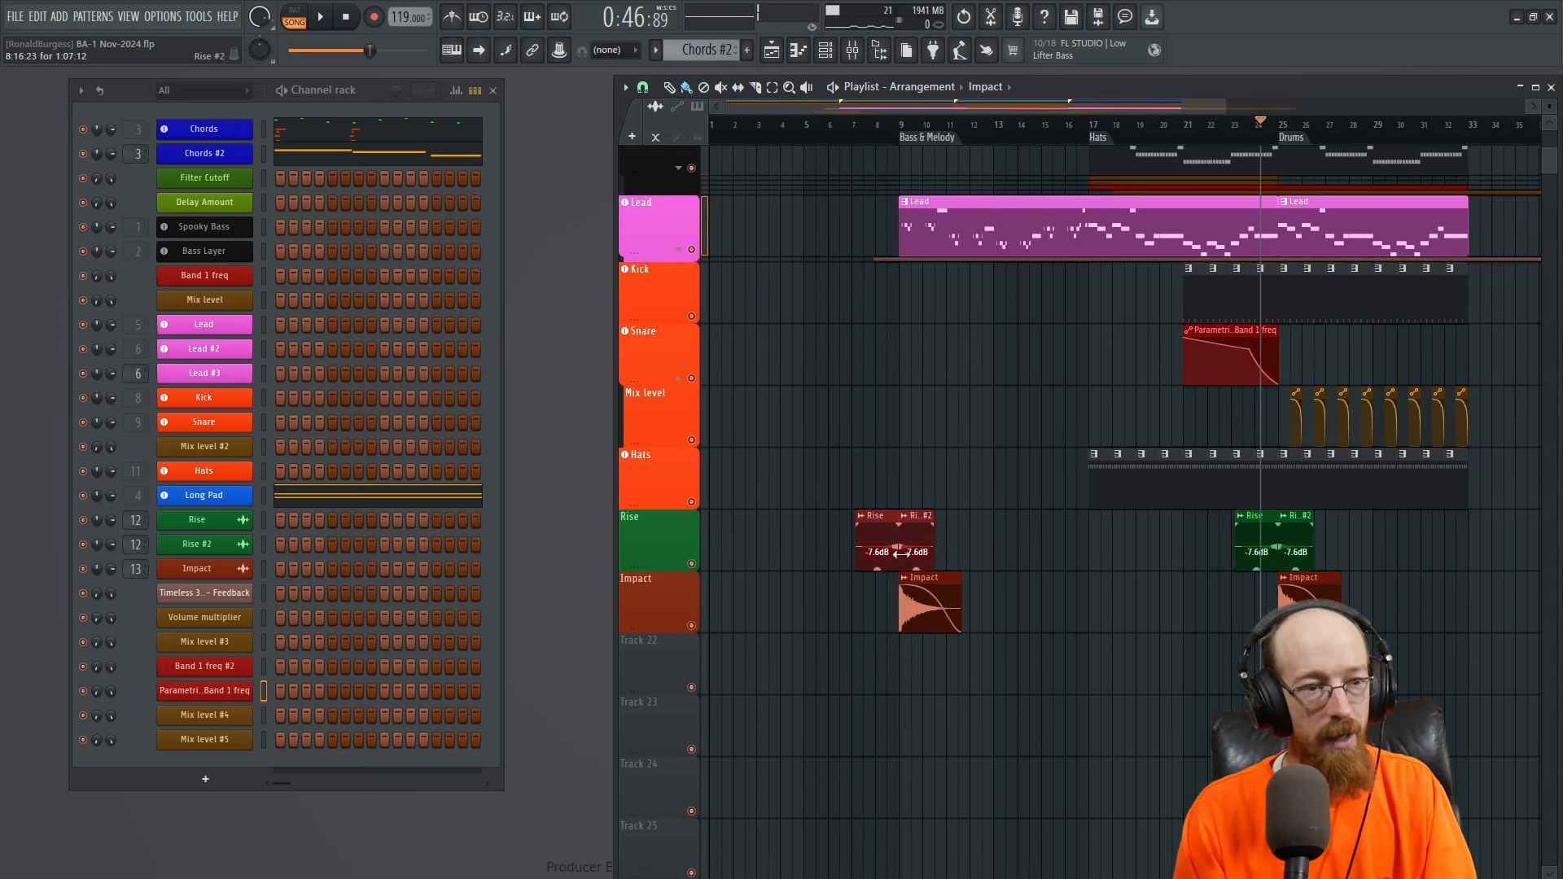
- Inspect the Impact audio clip's sample settings from the Bass & Melody section, and close them
double_click(927, 576)
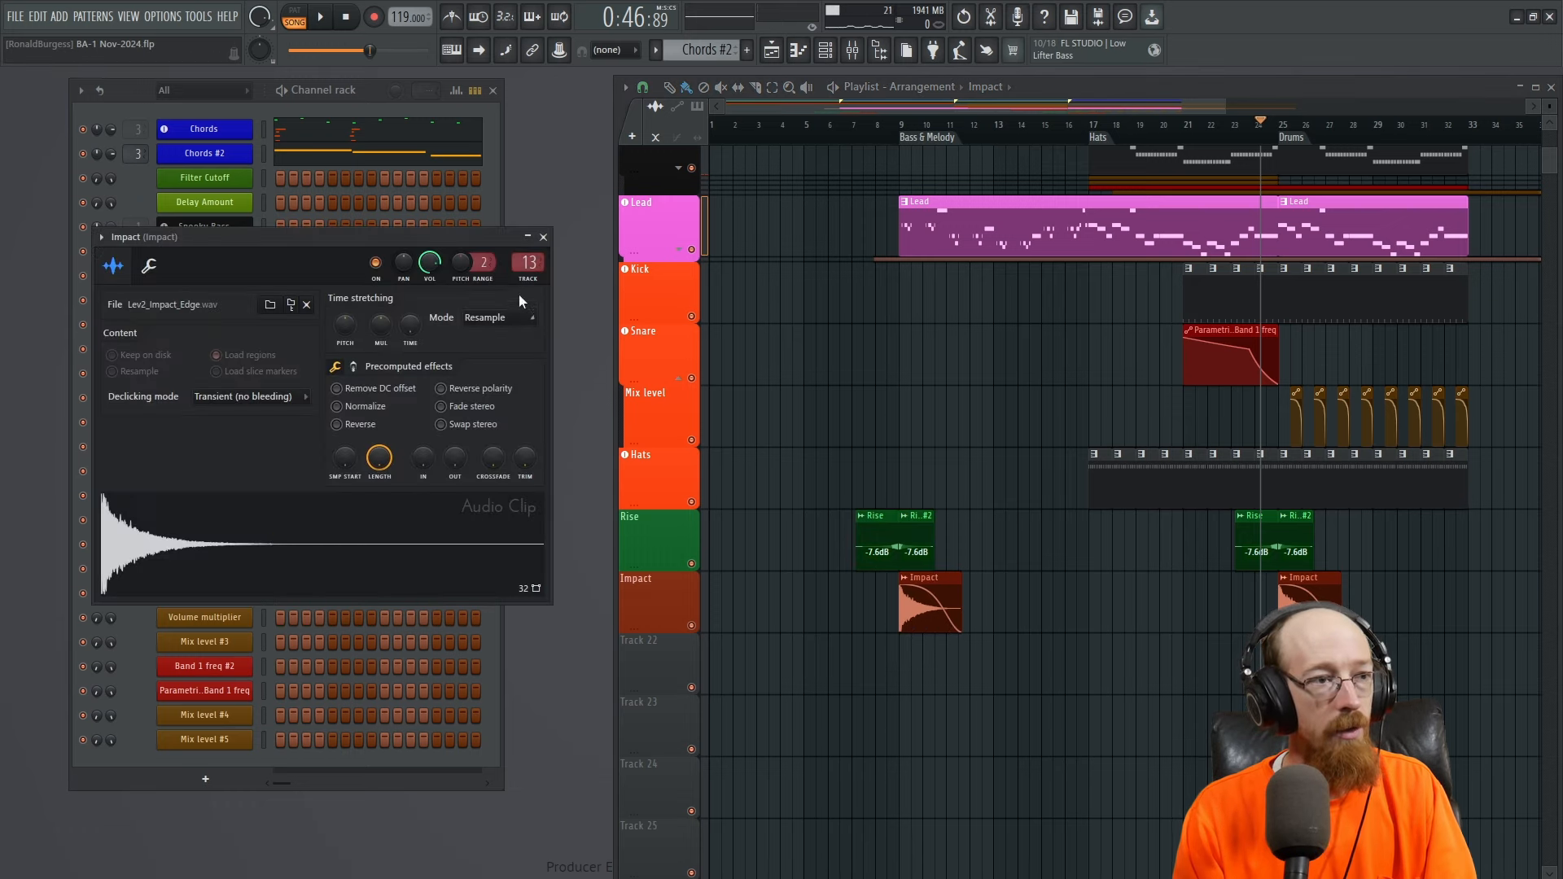
click(543, 237)
double_click(924, 578)
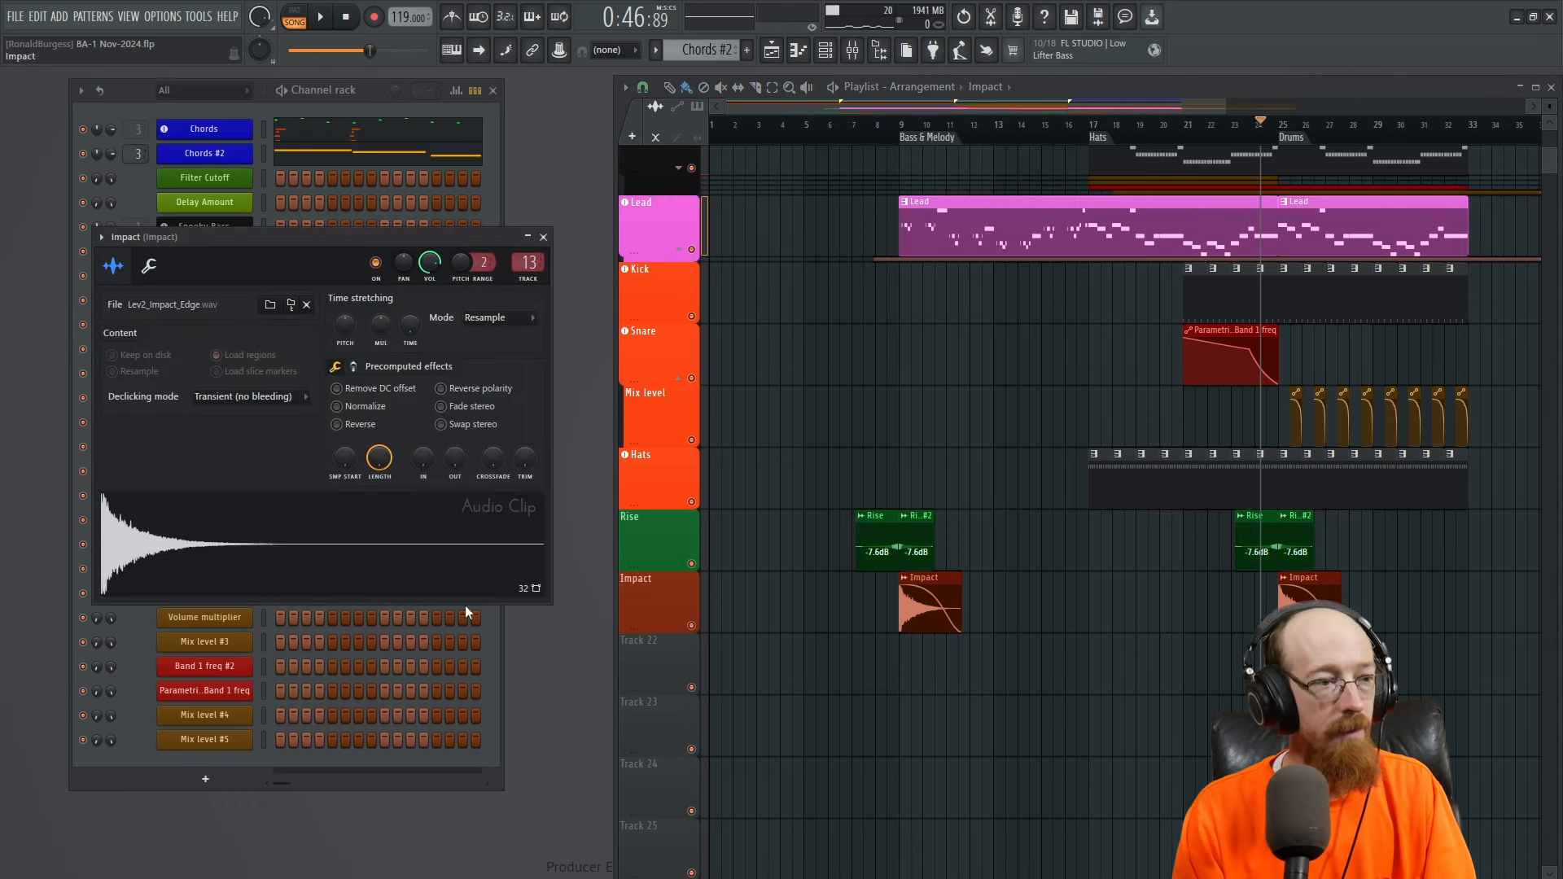
click(543, 236)
- Review the tracks leading into the Drums section and examine the Chords #2 channel's notes in the piano roll
drag(1052, 393, 1144, 743)
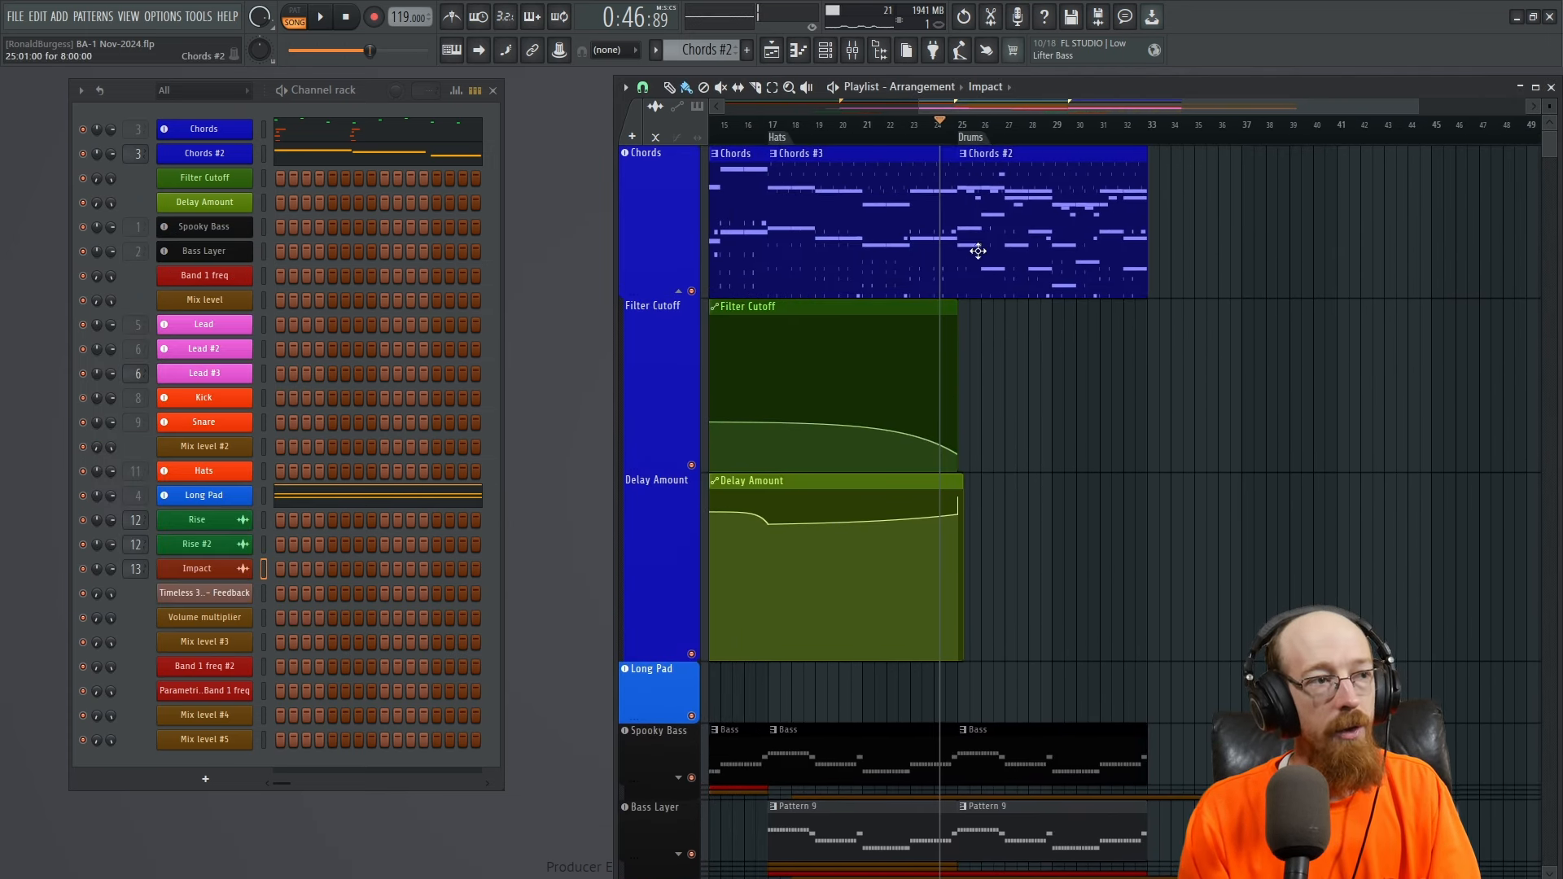
scroll(995, 257, down, 6)
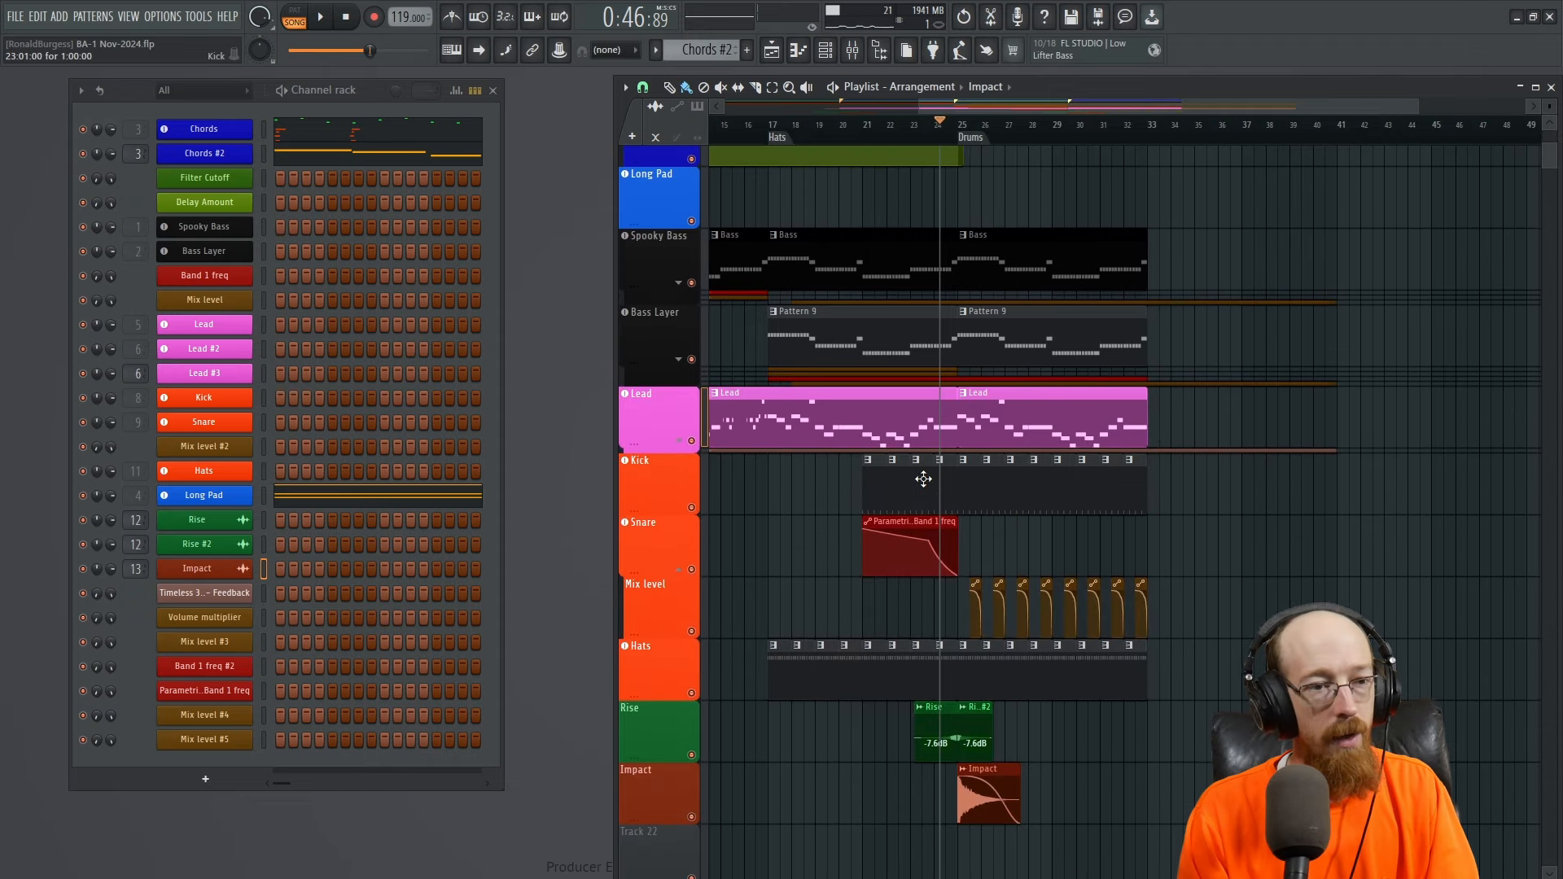
scroll(1021, 479, up, 4)
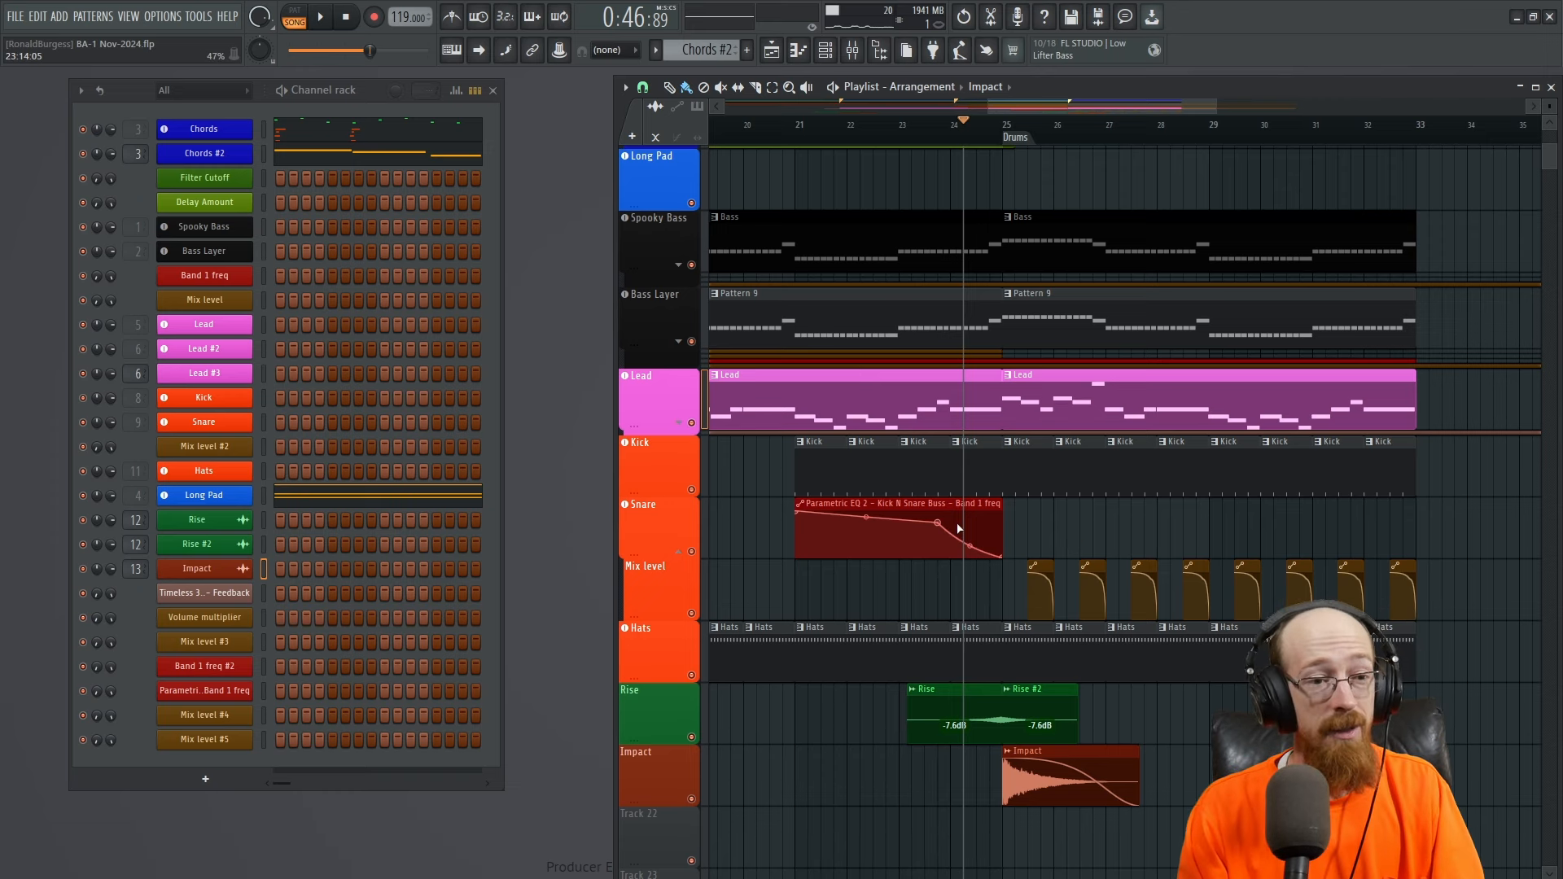
scroll(950, 535, up, 6)
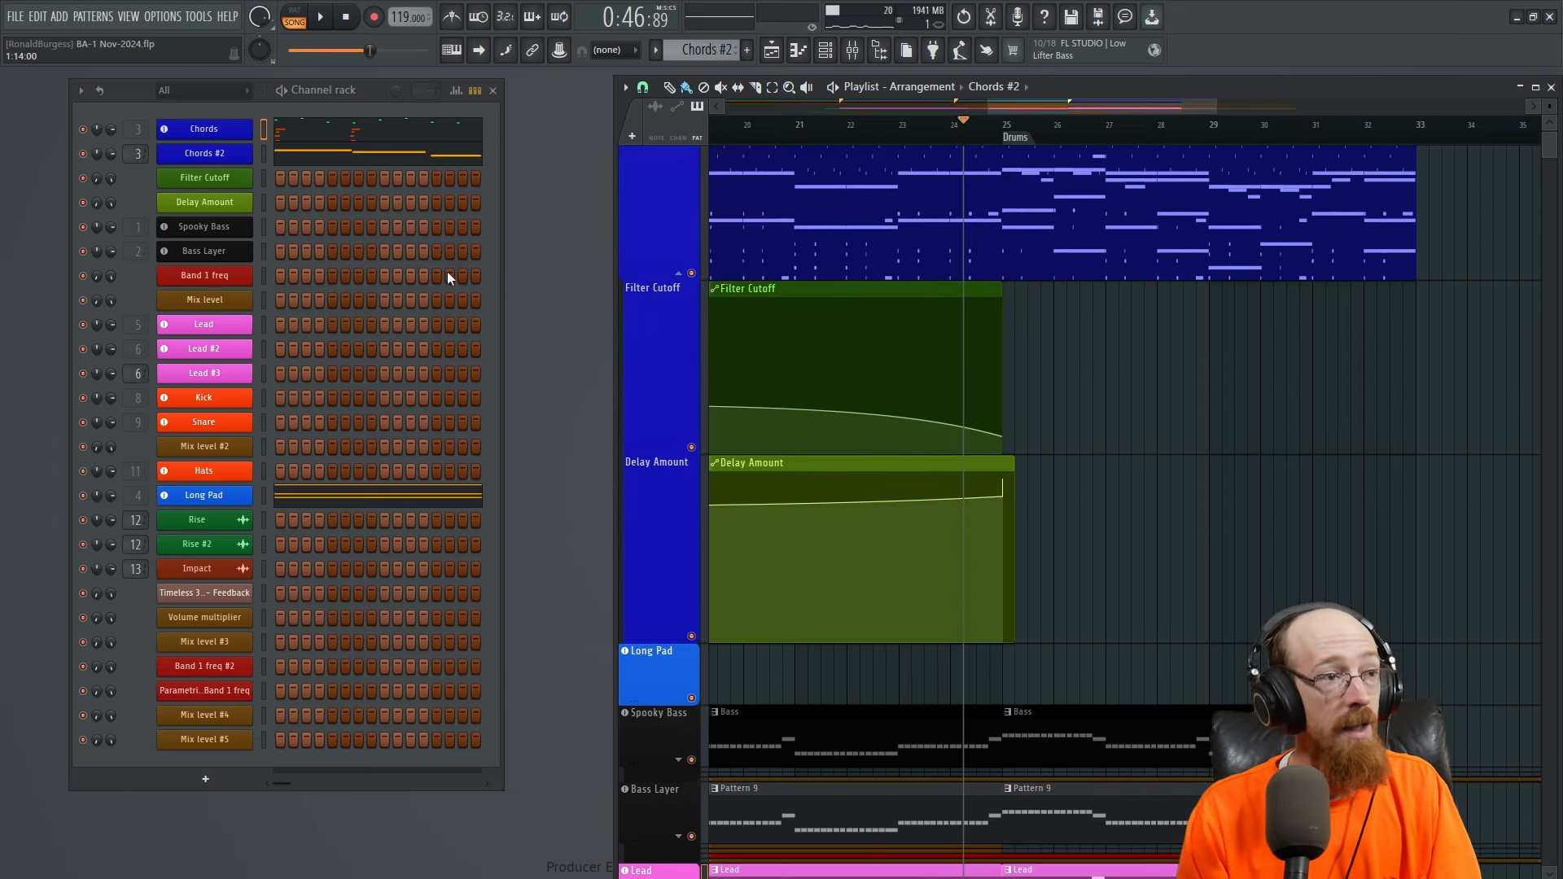
click(346, 162)
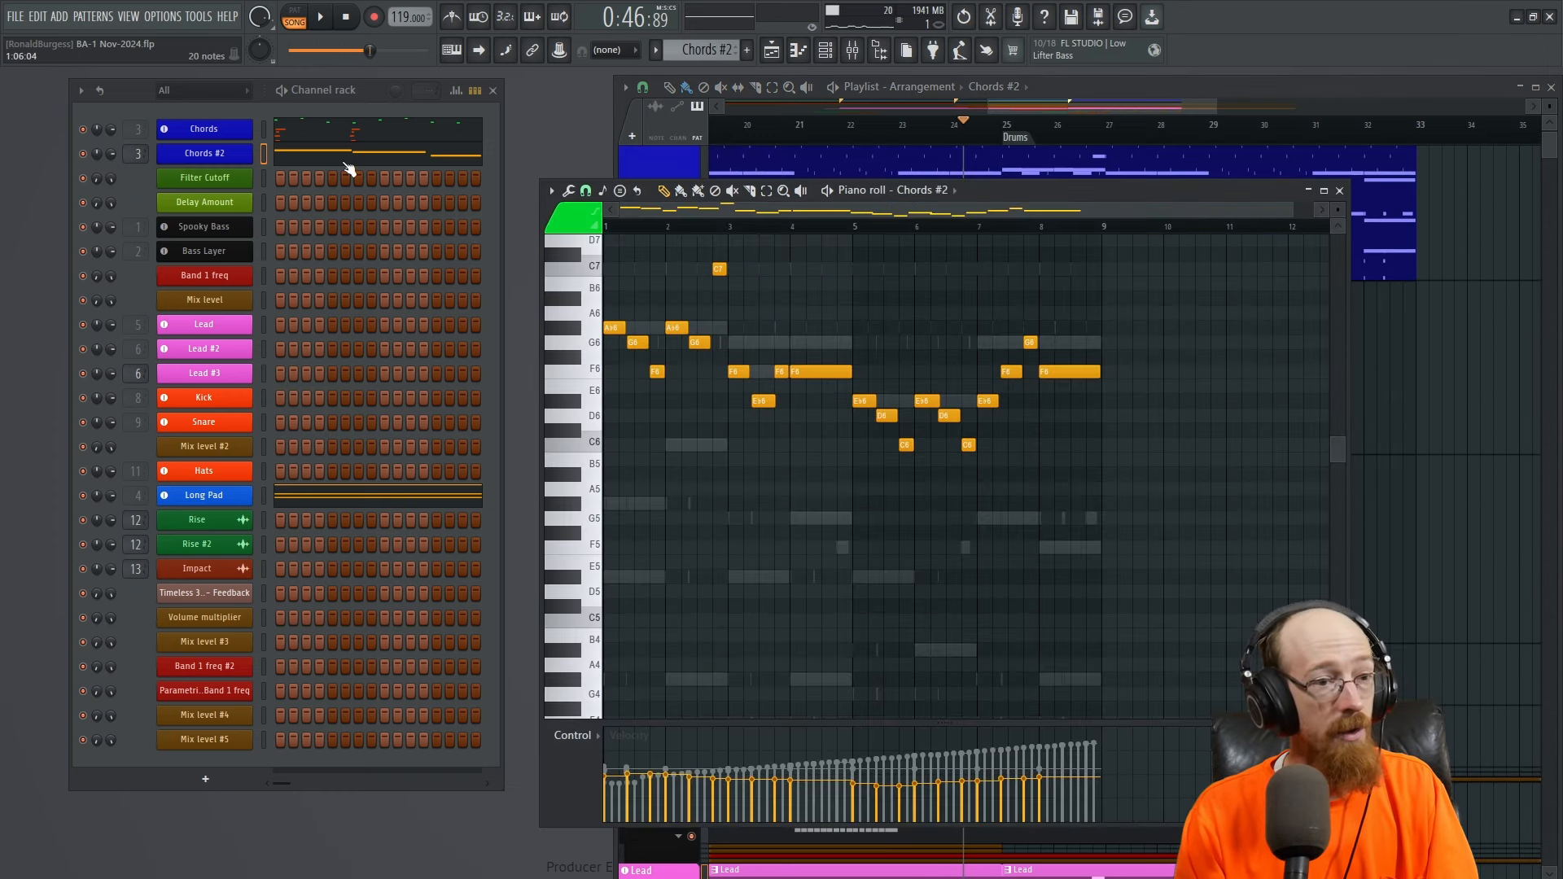
scroll(717, 521, up, 2)
scroll(733, 488, down, 4)
scroll(740, 447, up, 2)
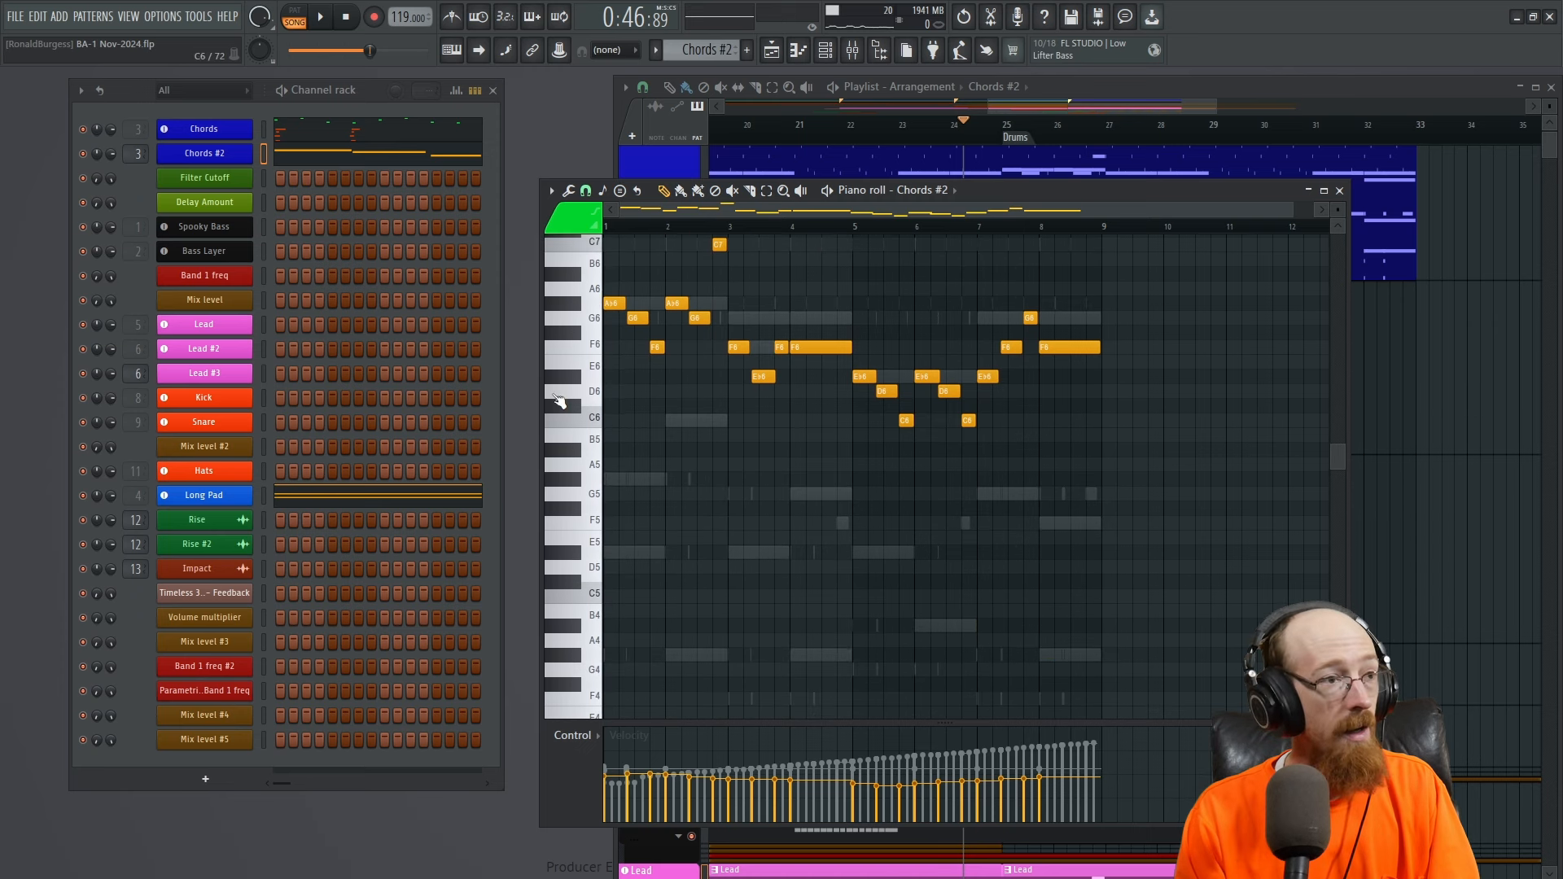
click(404, 162)
- Show the Long Pad channel's notes in the piano roll, highlight them all, and close the piano roll
click(346, 498)
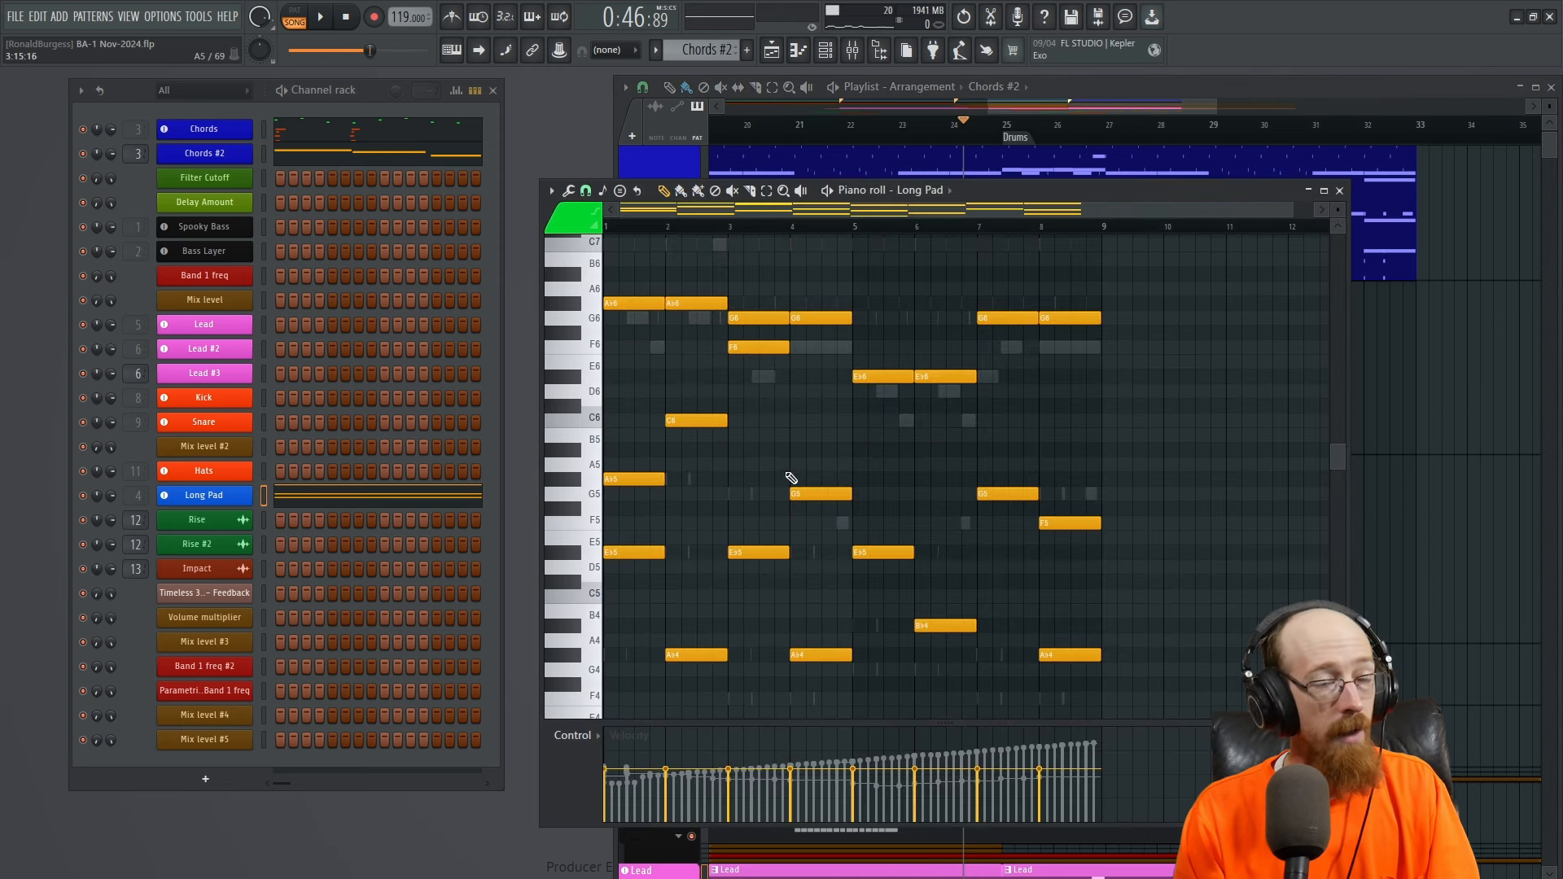
scroll(728, 461, down, 2)
drag(606, 238, 1164, 695)
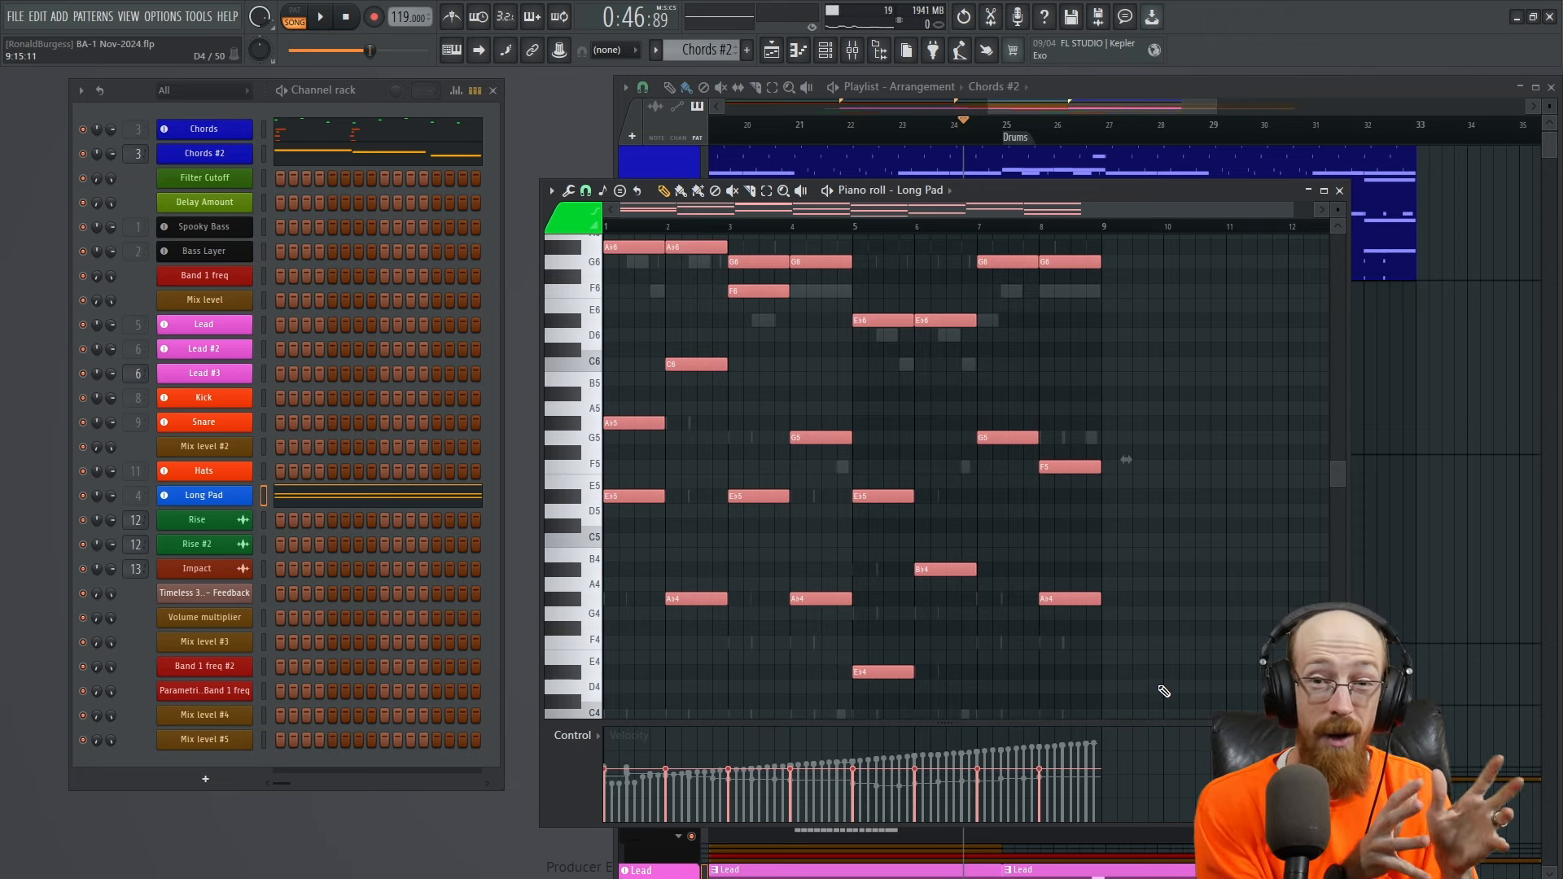
click(1339, 190)
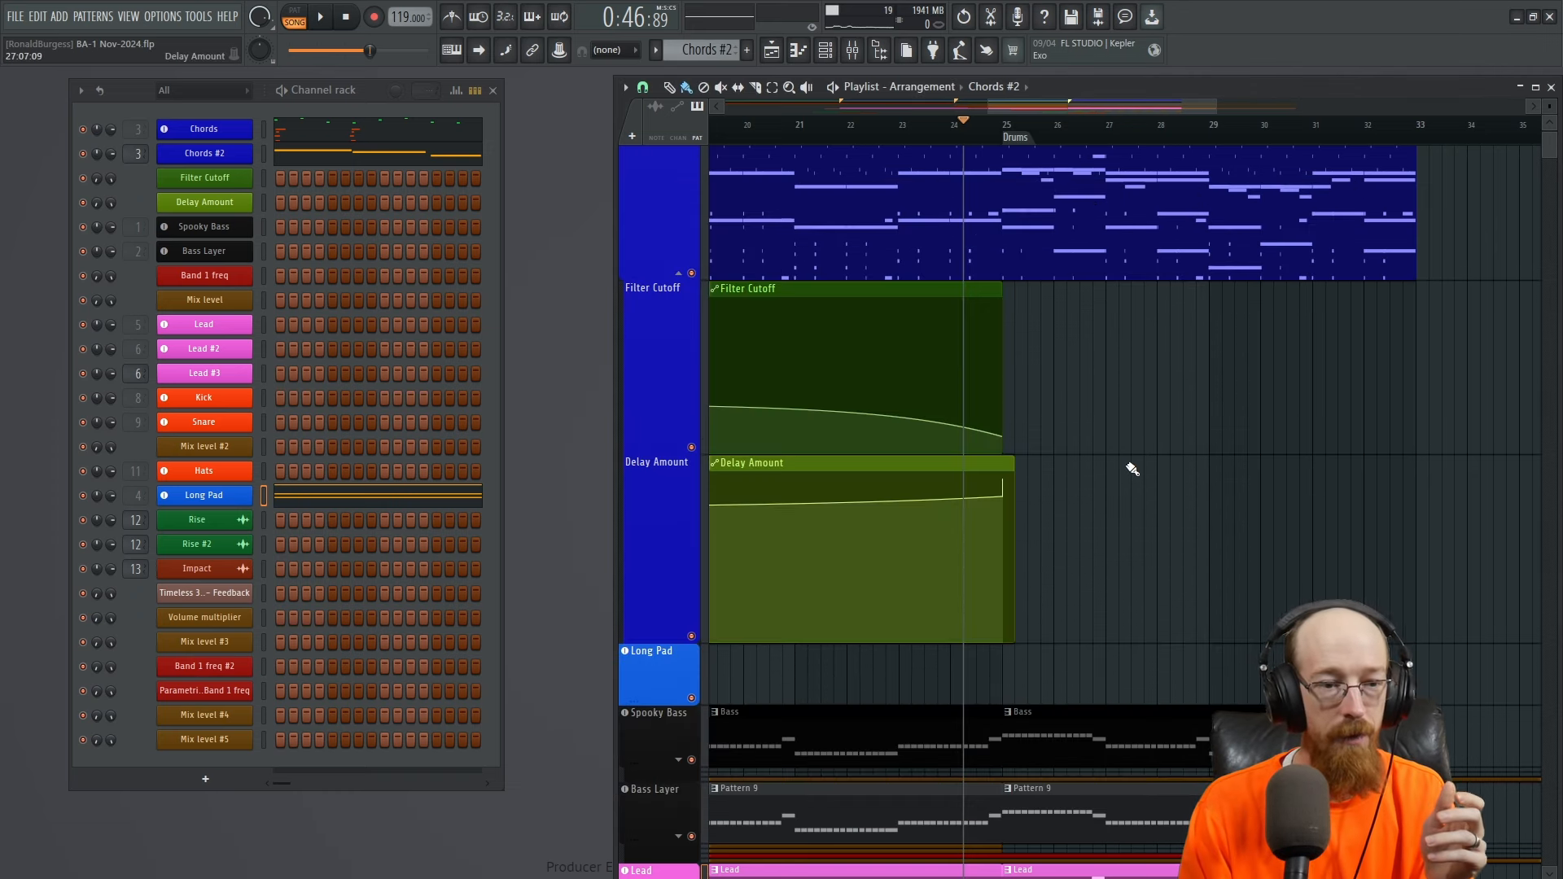
- Return to the bass tracks in the playlist and select the Pattern 9 clip of the Bass Layer in the Drums section
scroll(1132, 470, down, 4)
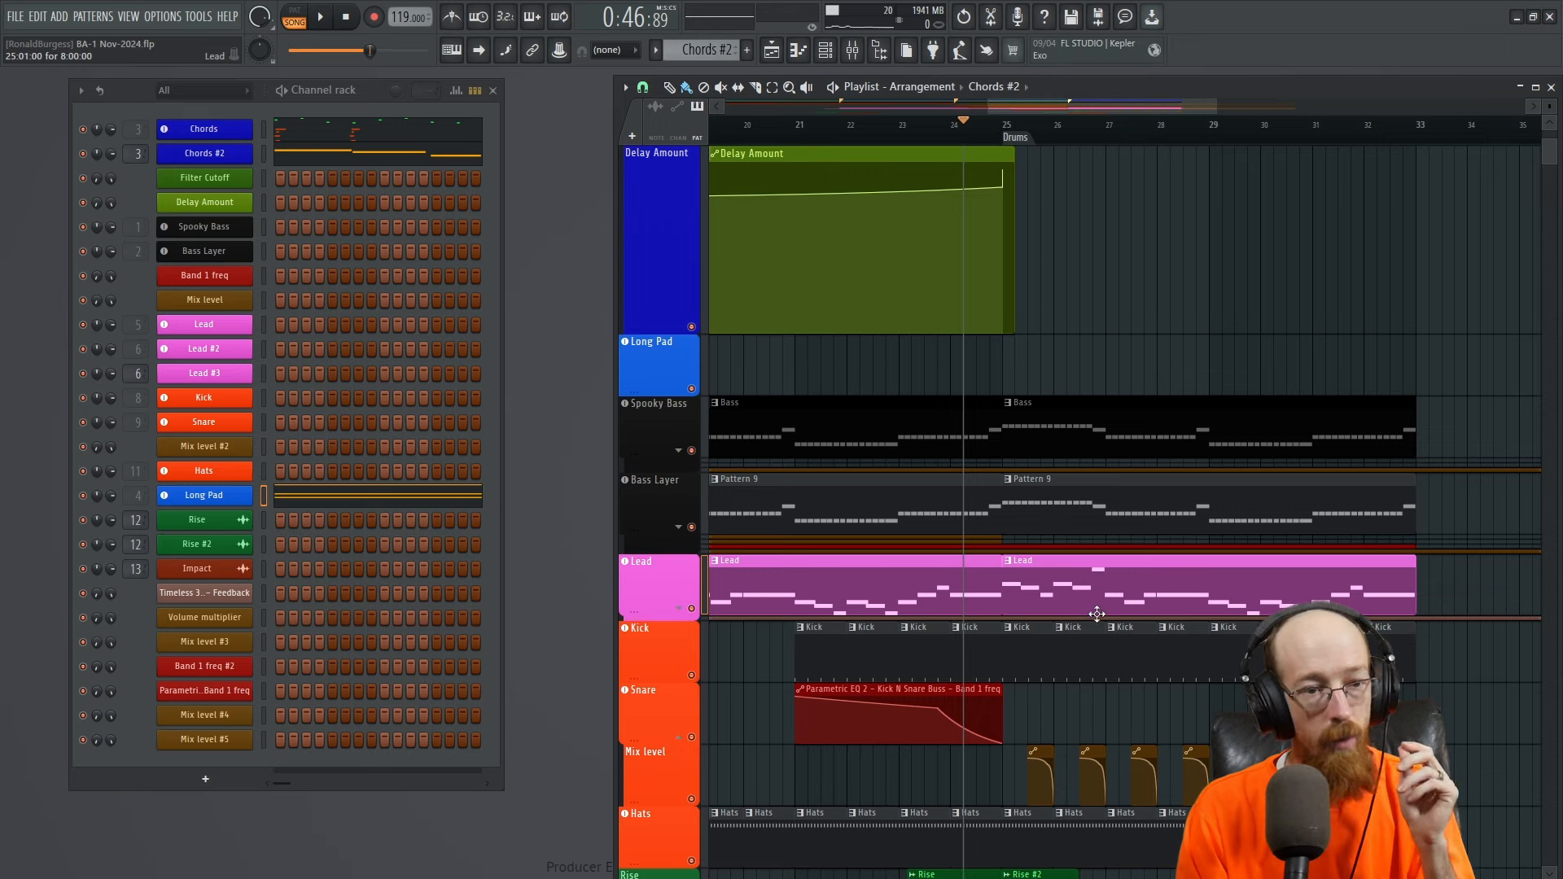
click(1064, 509)
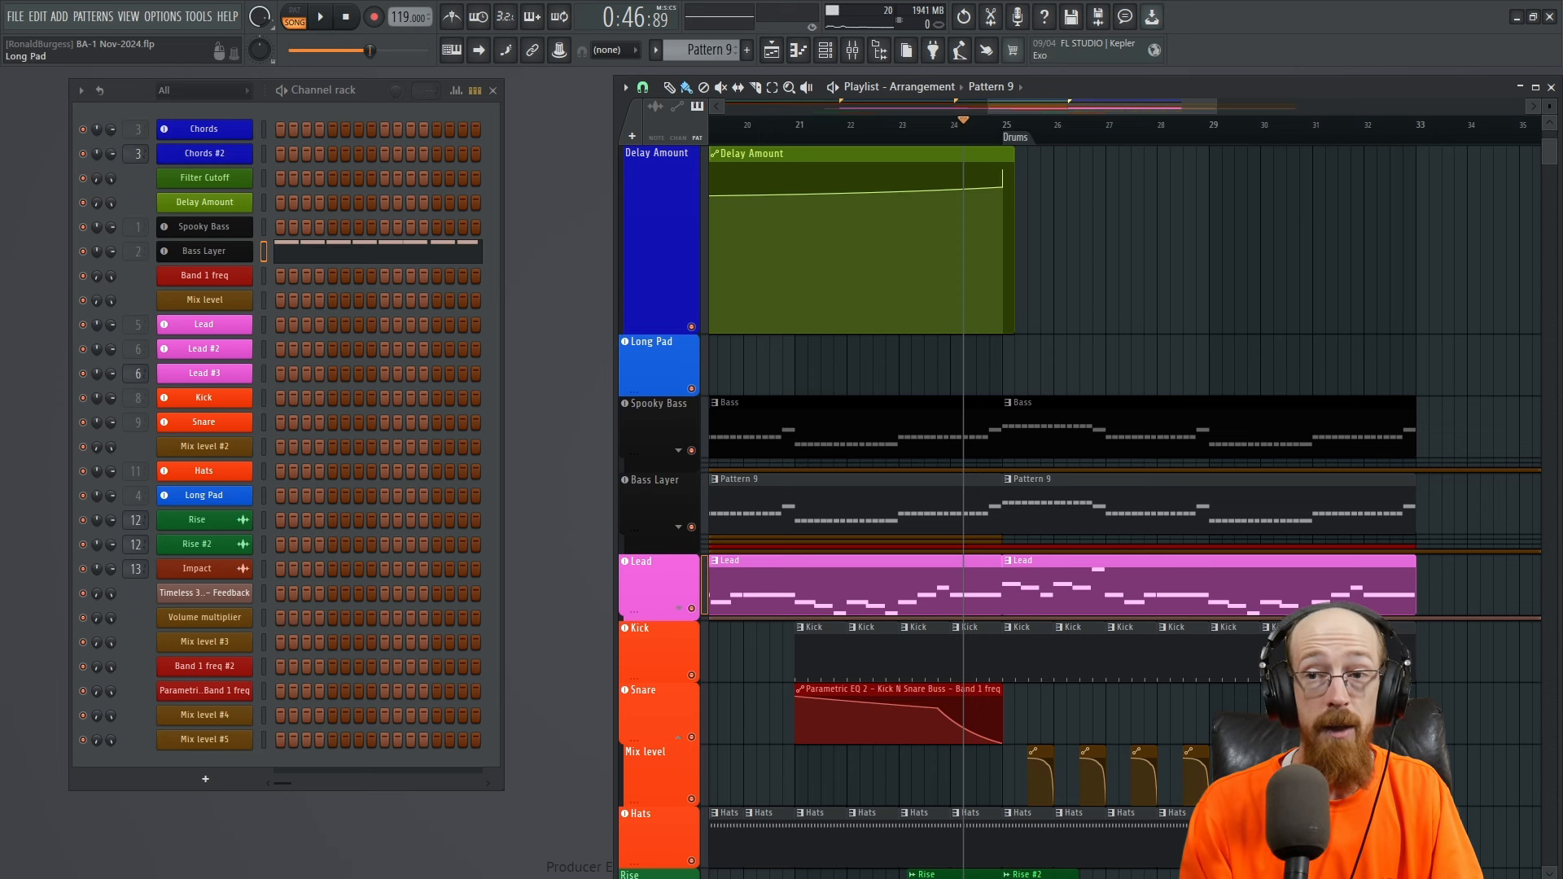
- Inspect the effect slots of the Bass Layer track in the mixer, and close the mixer
key(F9)
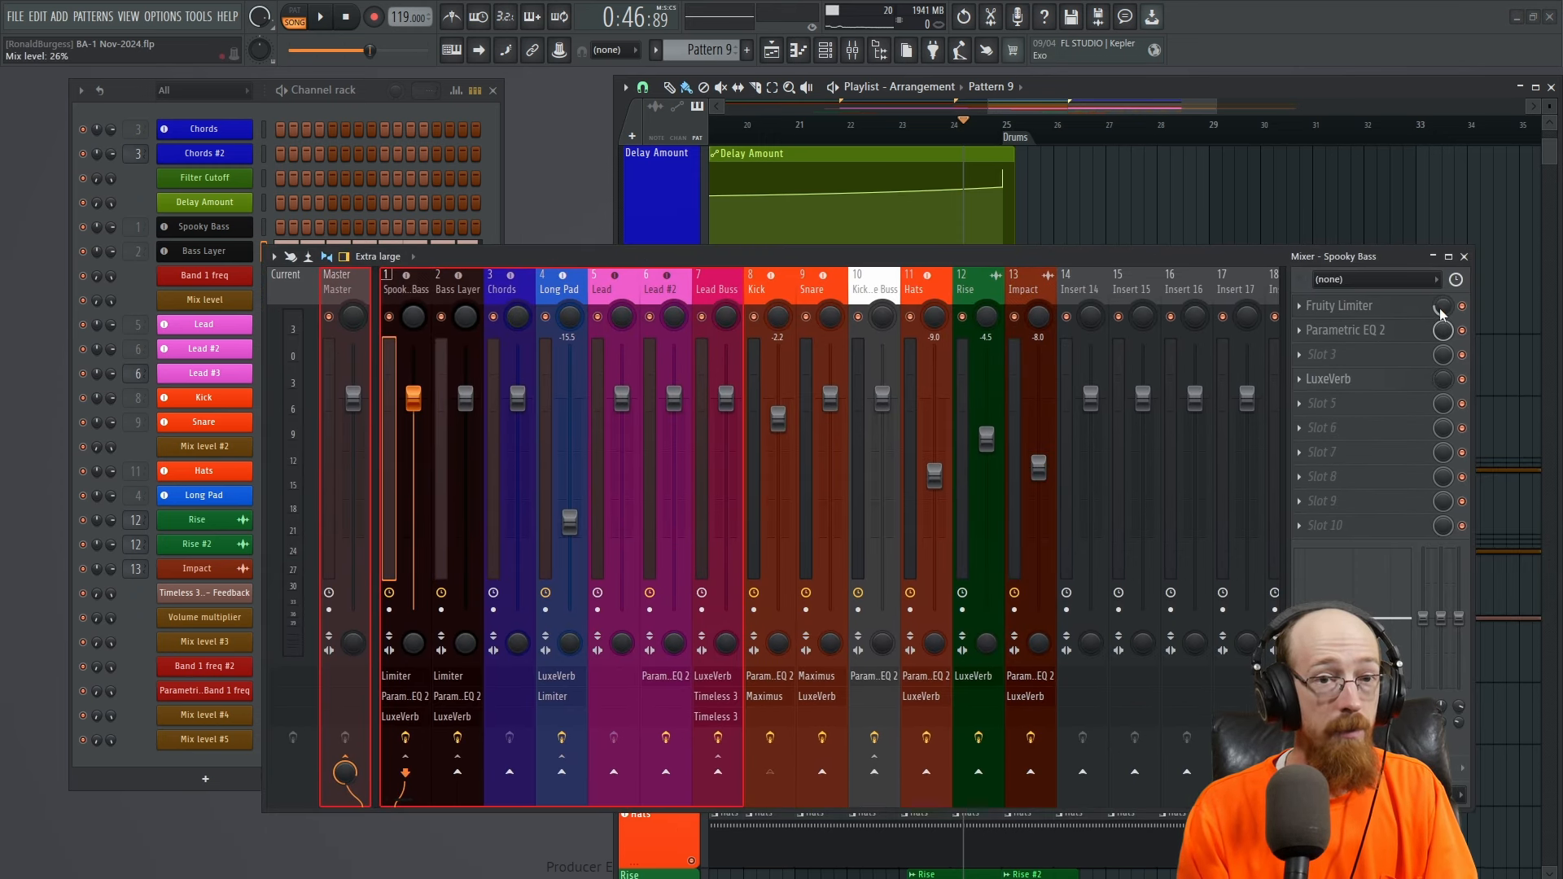
click(454, 314)
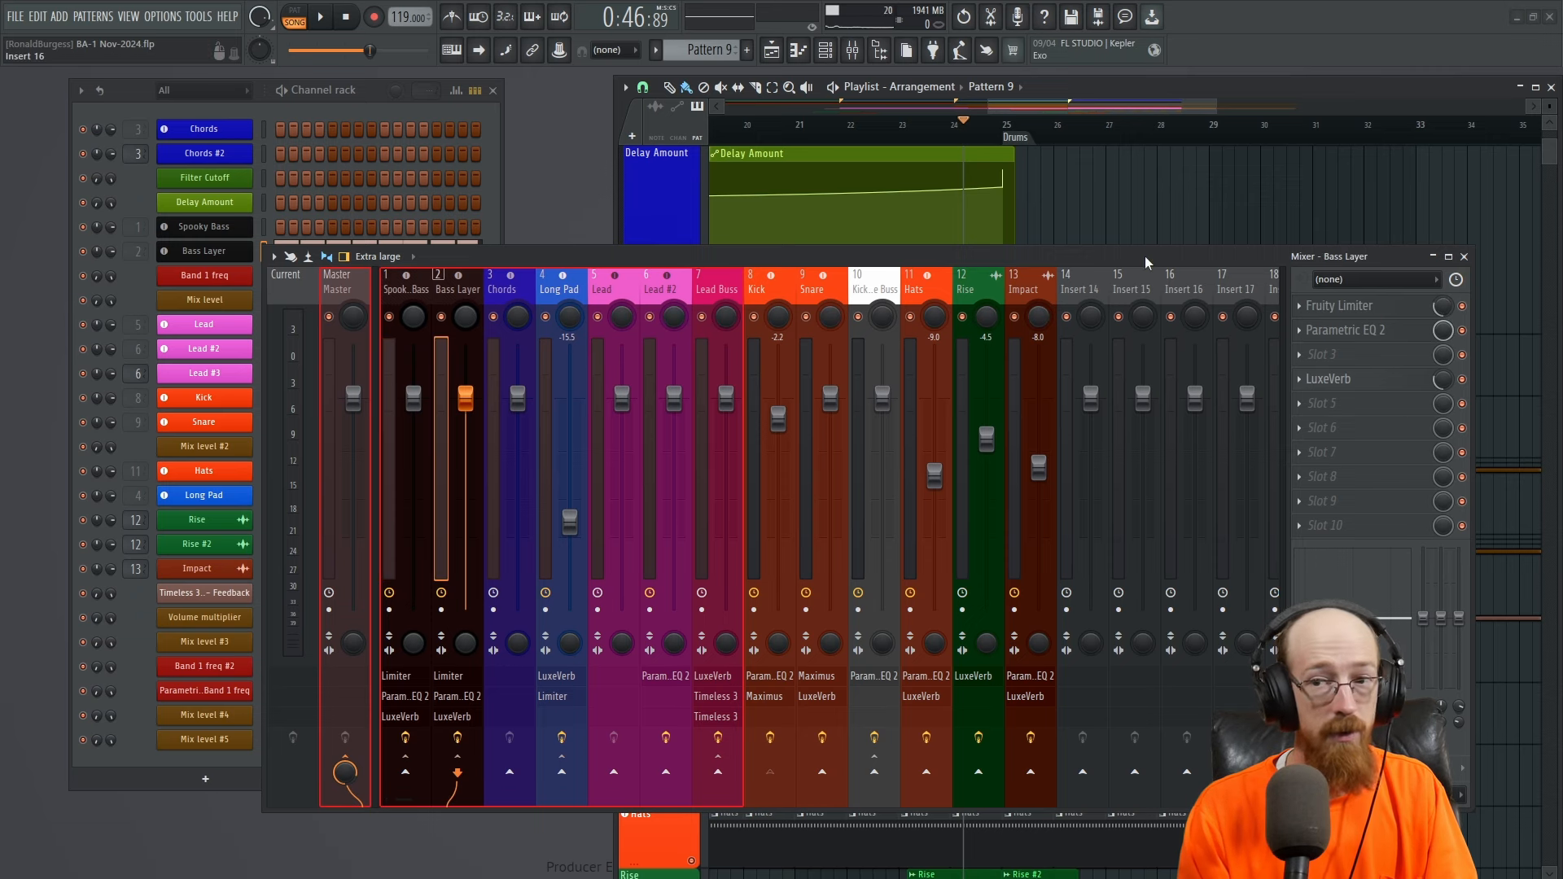
key(F9)
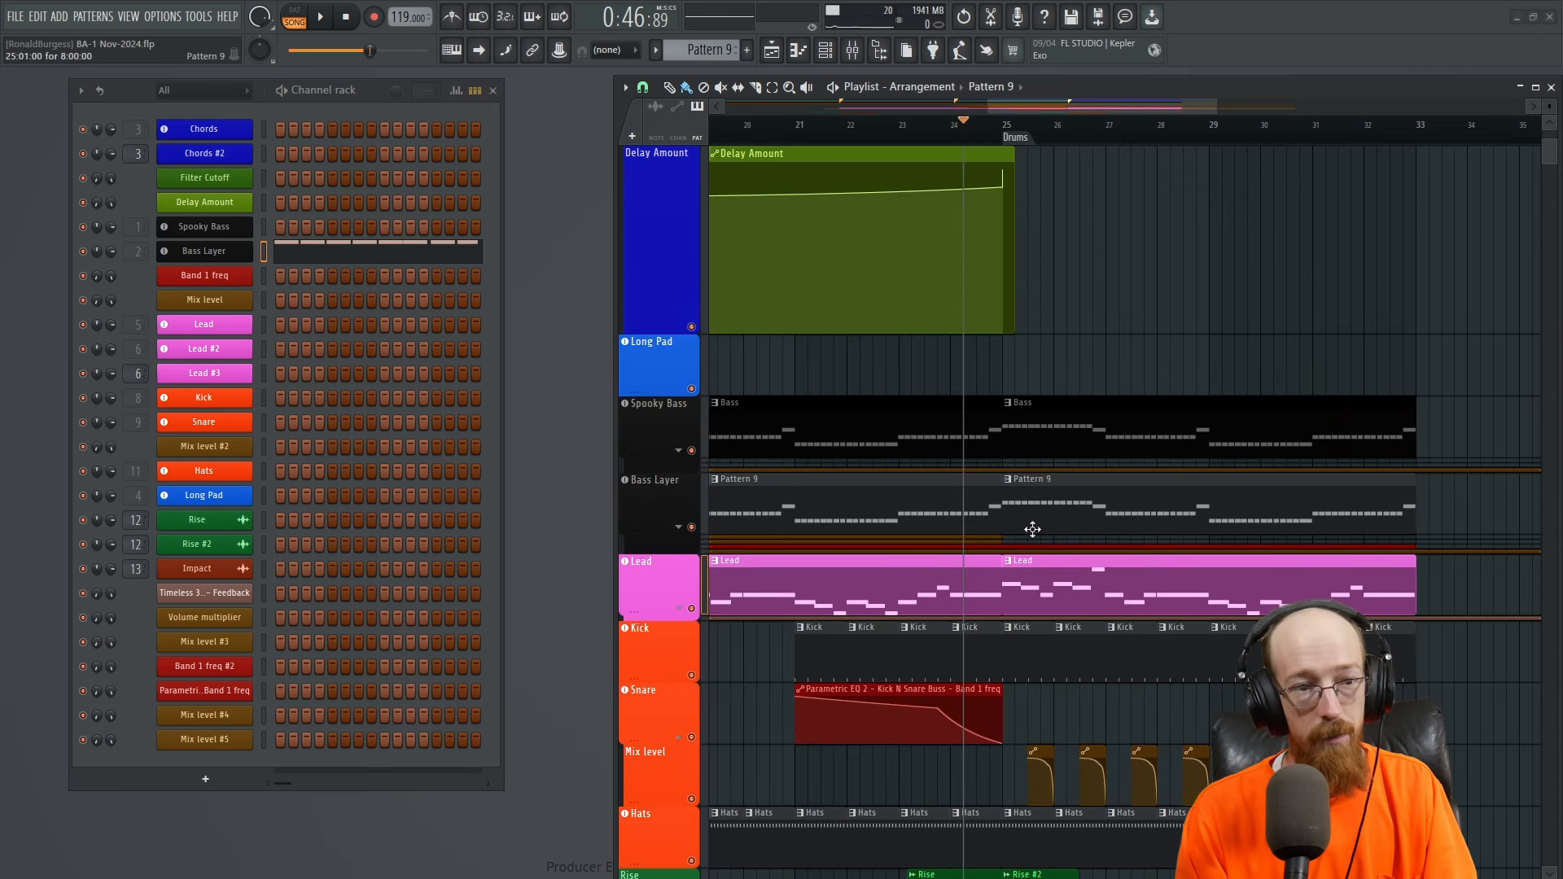
- Select the Drums section's Pattern 9 clip, examine the automation tracks grouped under Spooky Bass and Bass Layer, and collapse both groups
drag(1042, 519, 1233, 518)
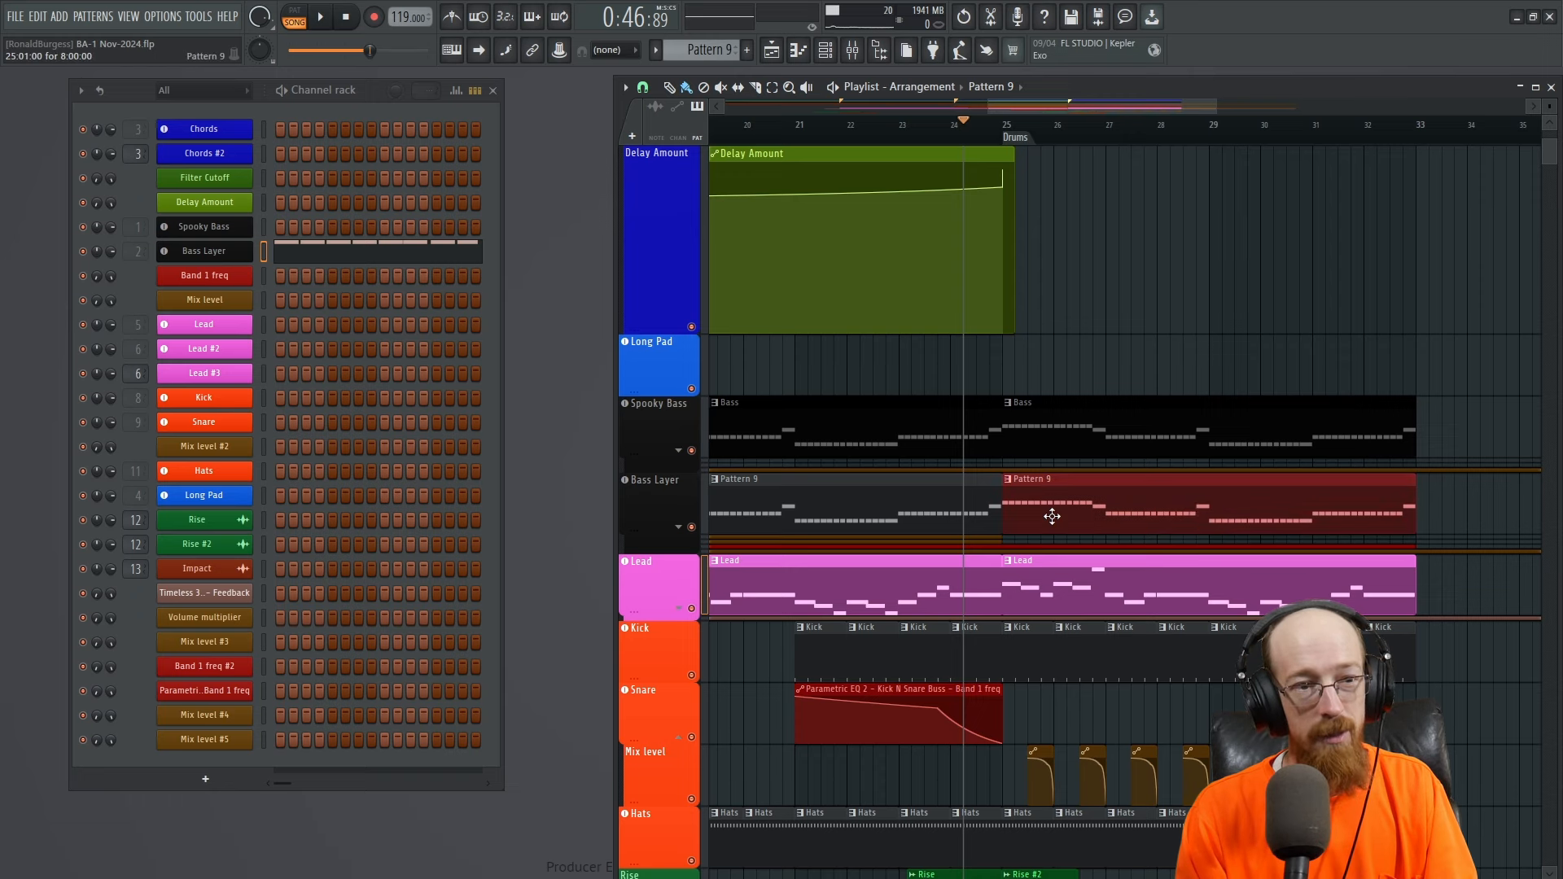
drag(1039, 523, 968, 532)
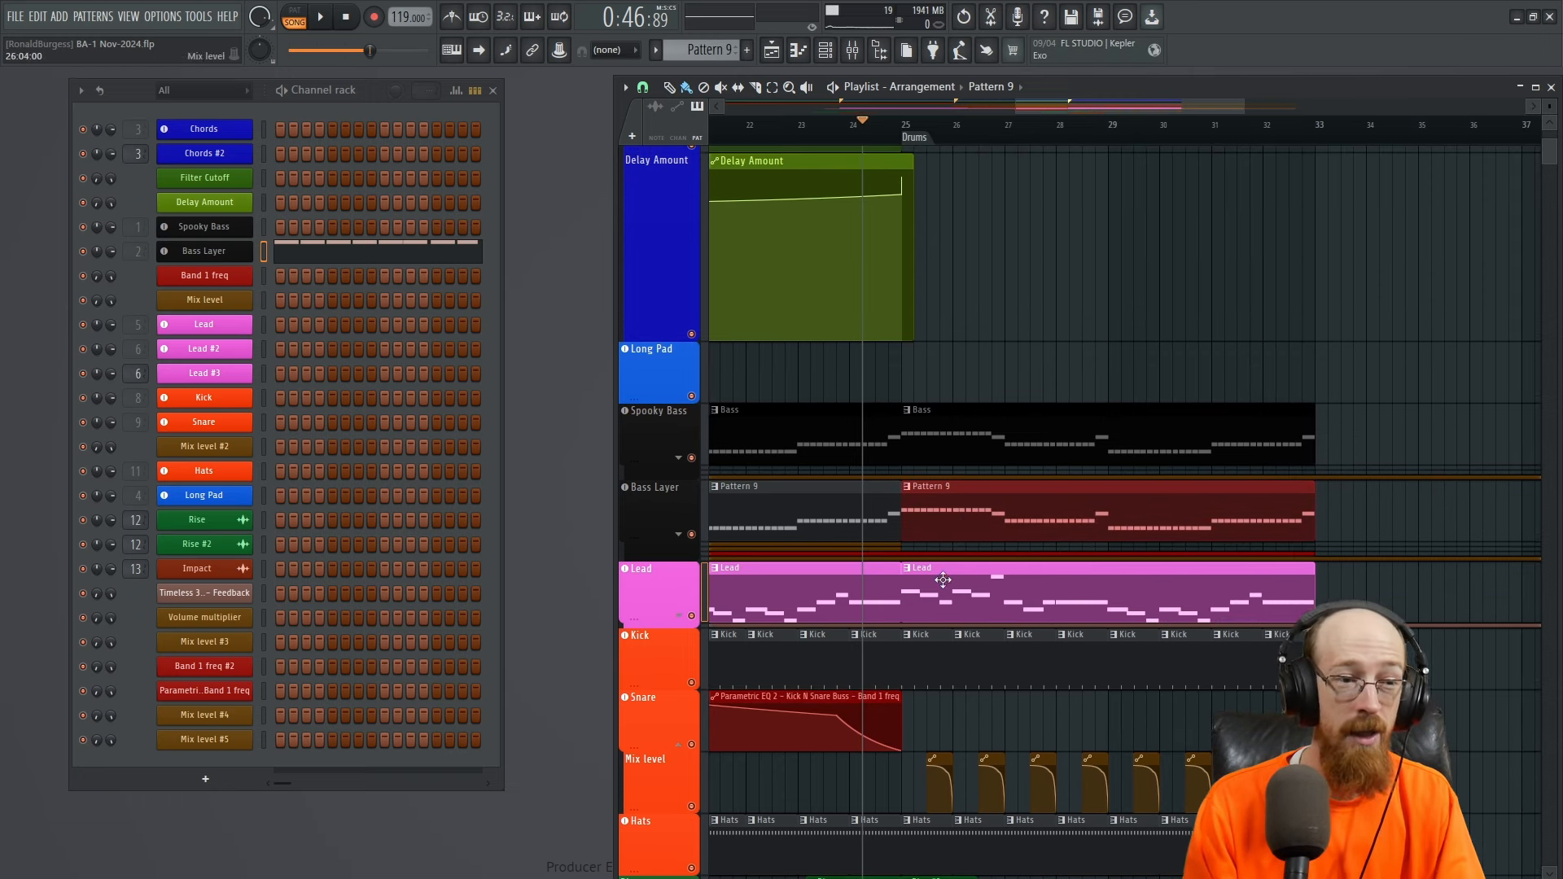
click(678, 534)
scroll(1139, 629, down, 5)
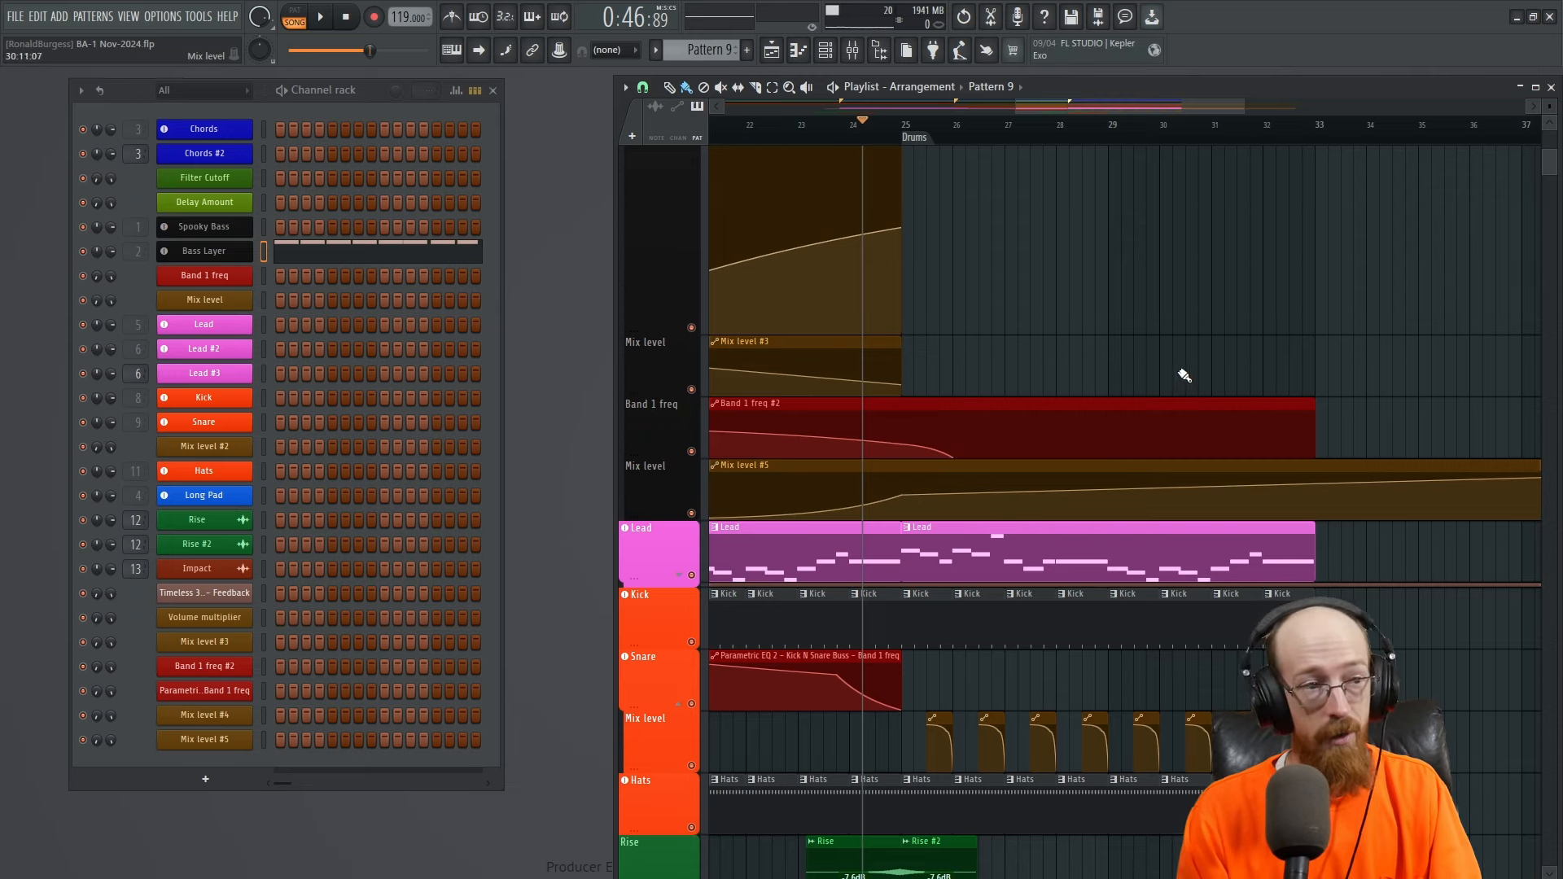
scroll(1082, 394, up, 6)
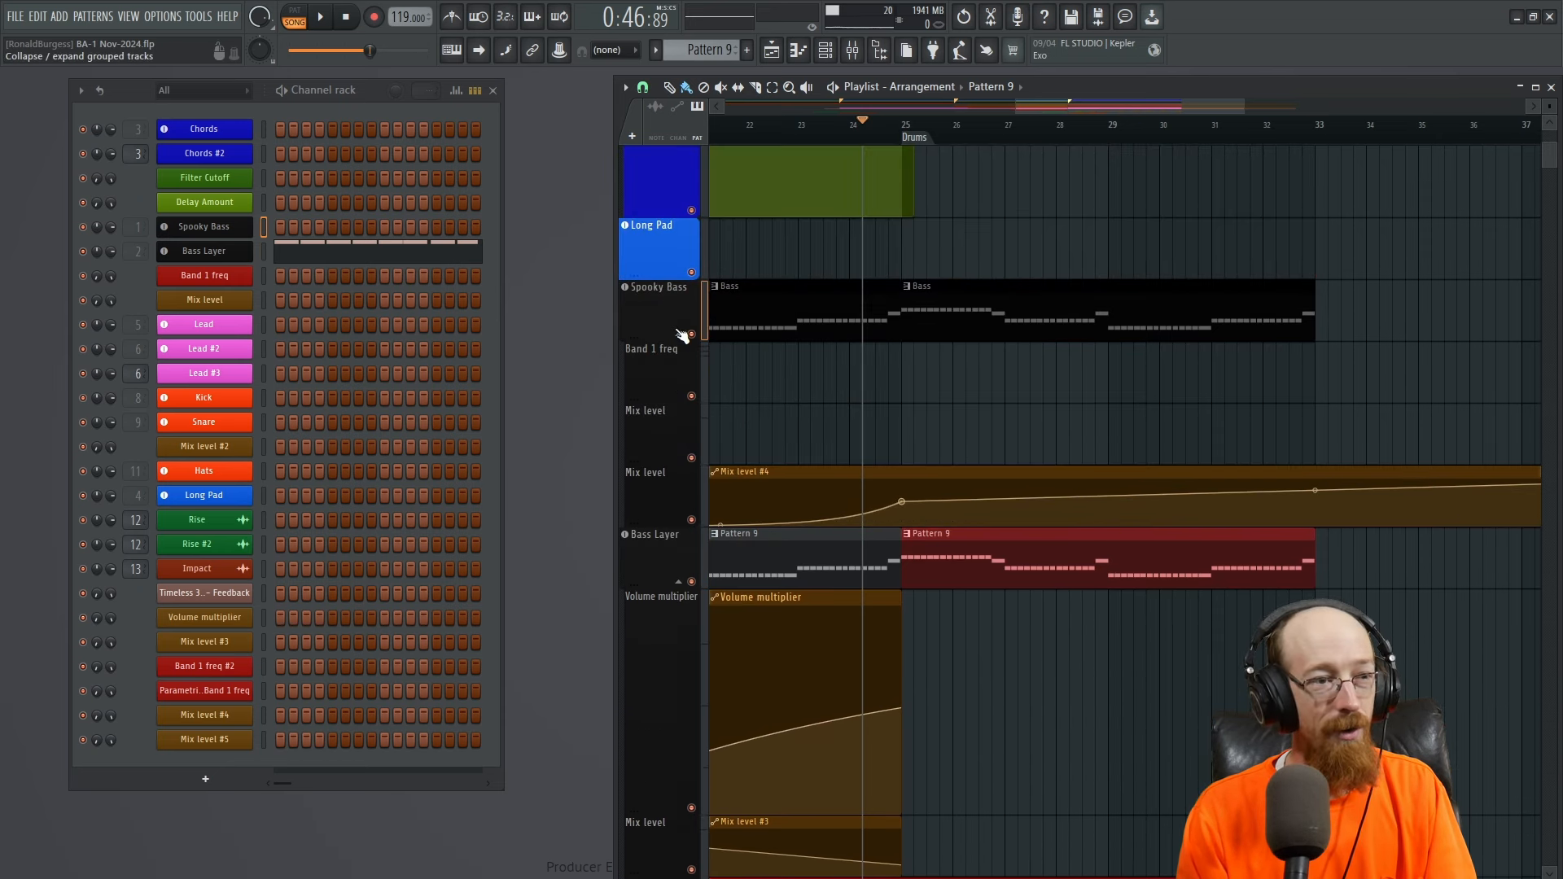
click(678, 334)
click(678, 410)
- Play the song from just before the Drums marker to hear the transition, and stop playback back at the song start
click(863, 134)
key(space)
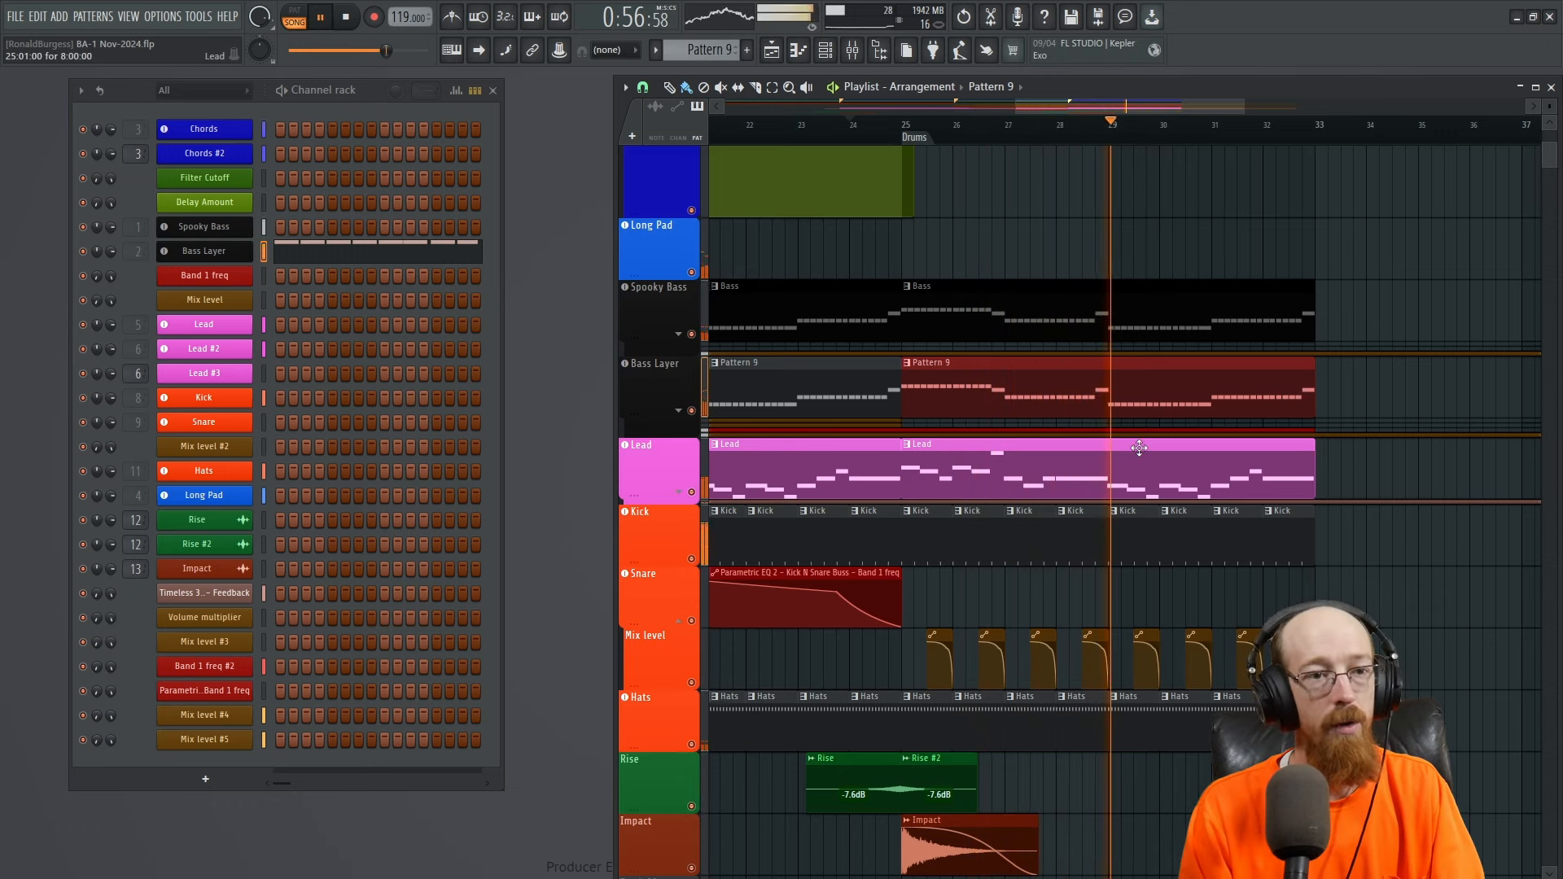
key(space)
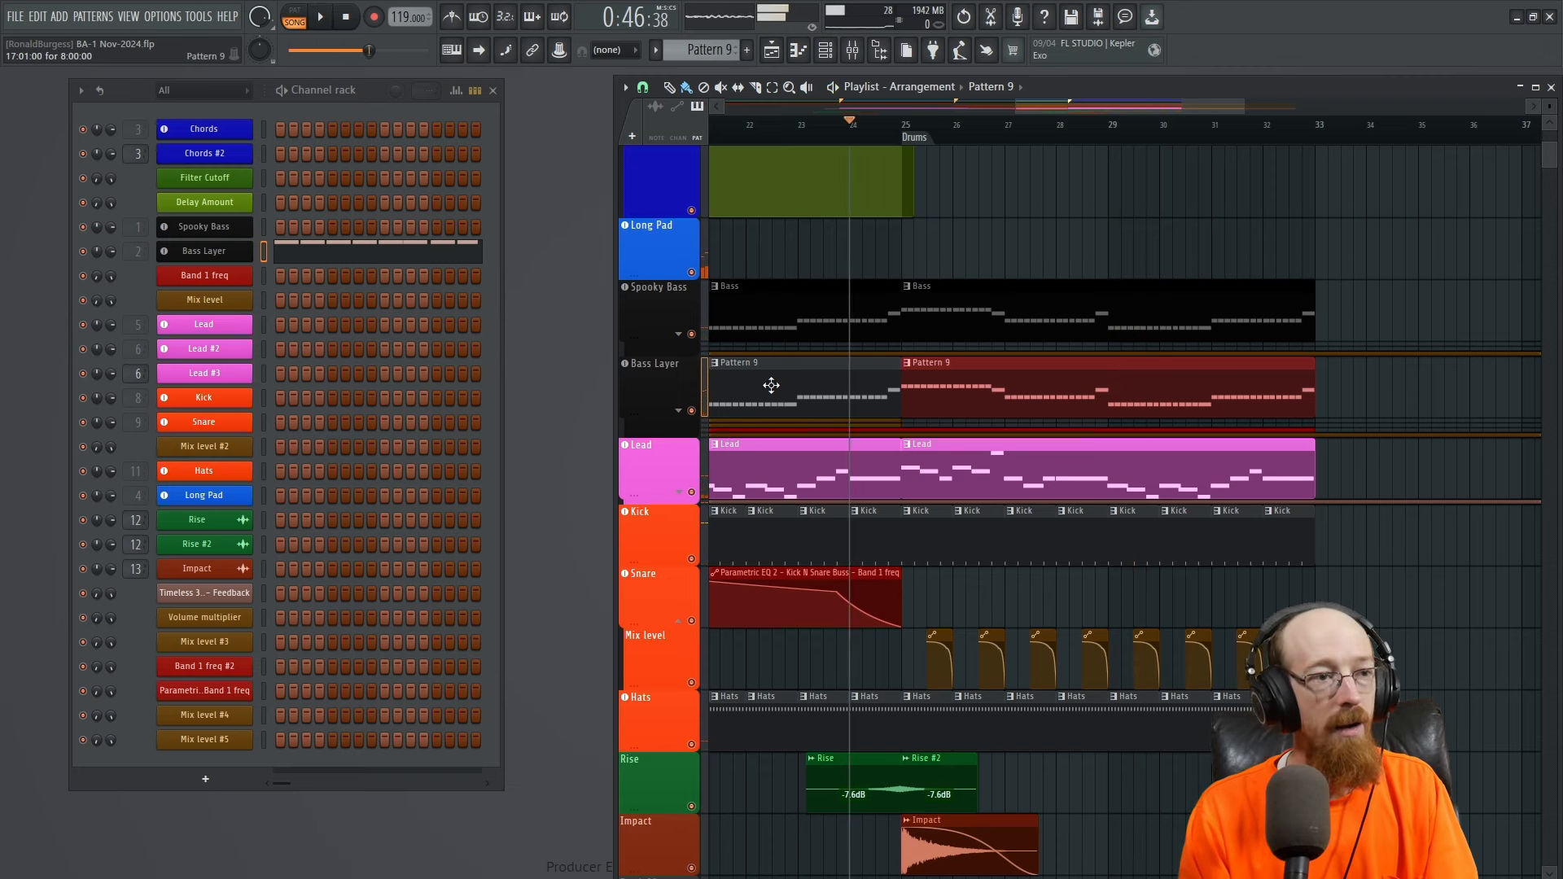
click(352, 25)
- Select the Chords #2 clip, examine the Chords #2 channel's notes in the piano roll with all of them highlighted, and close the piano roll
scroll(1058, 435, up, 4)
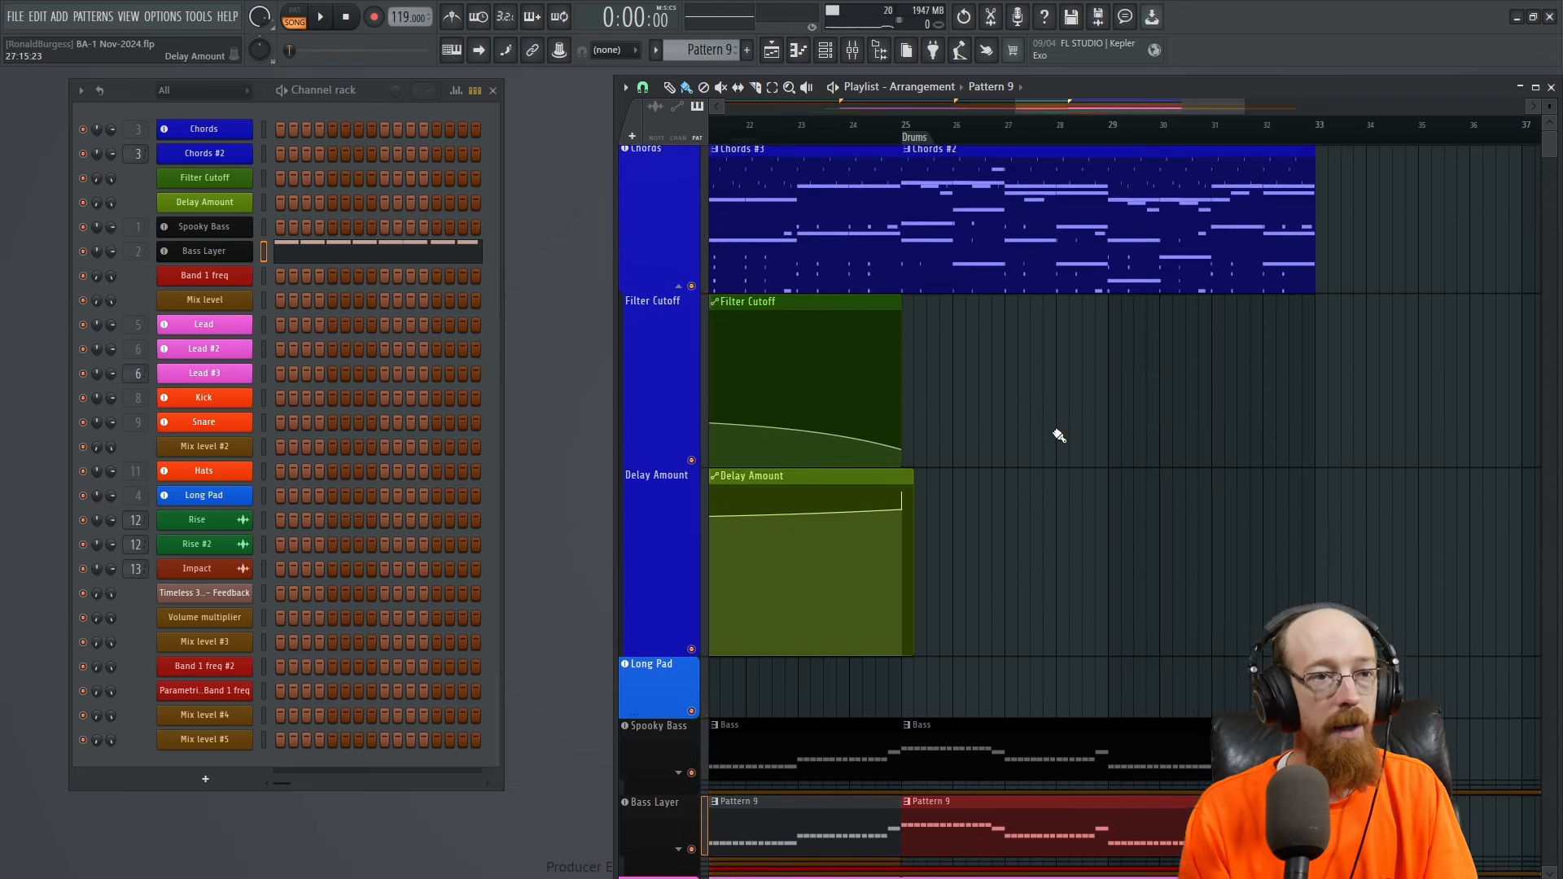
scroll(1175, 422, down, 2)
scroll(1175, 437, down, 2)
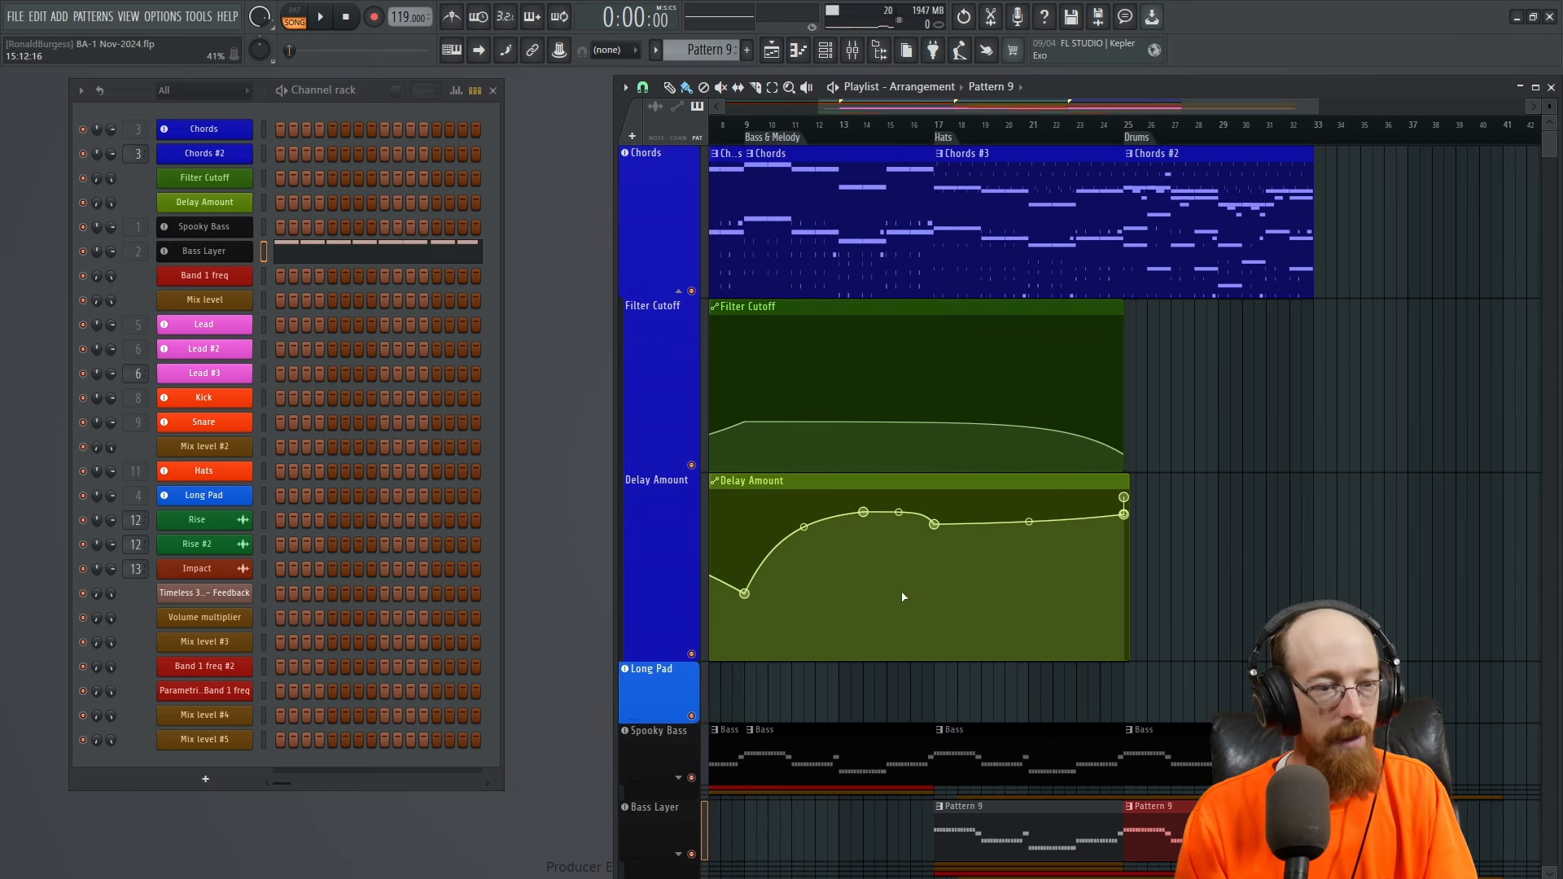
scroll(687, 638, down, 2)
scroll(1225, 405, up, 1)
scroll(1225, 404, up, 1)
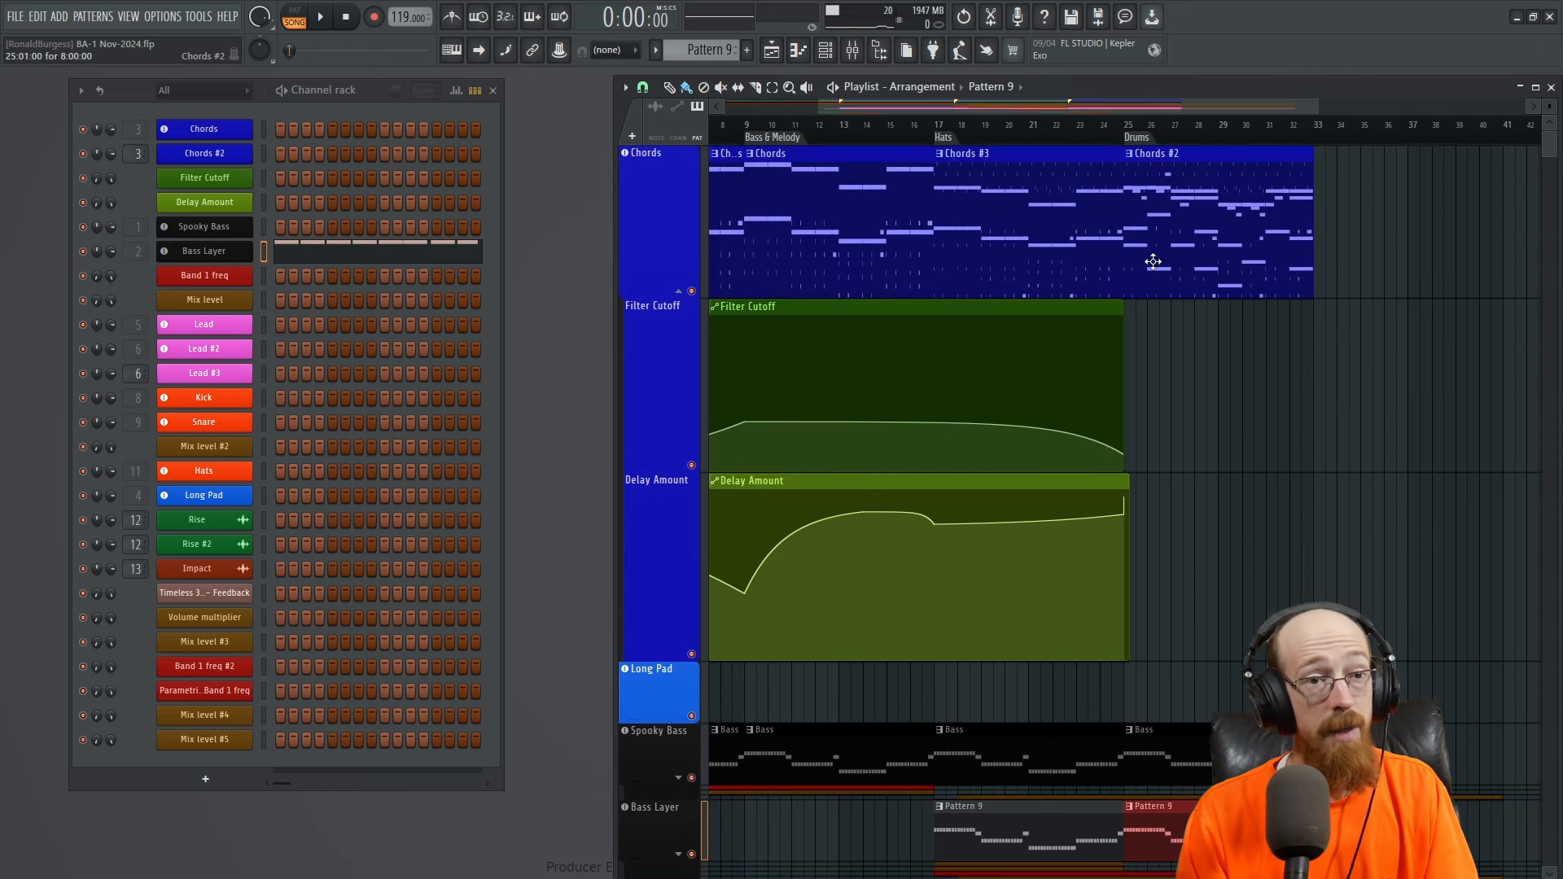
click(1218, 230)
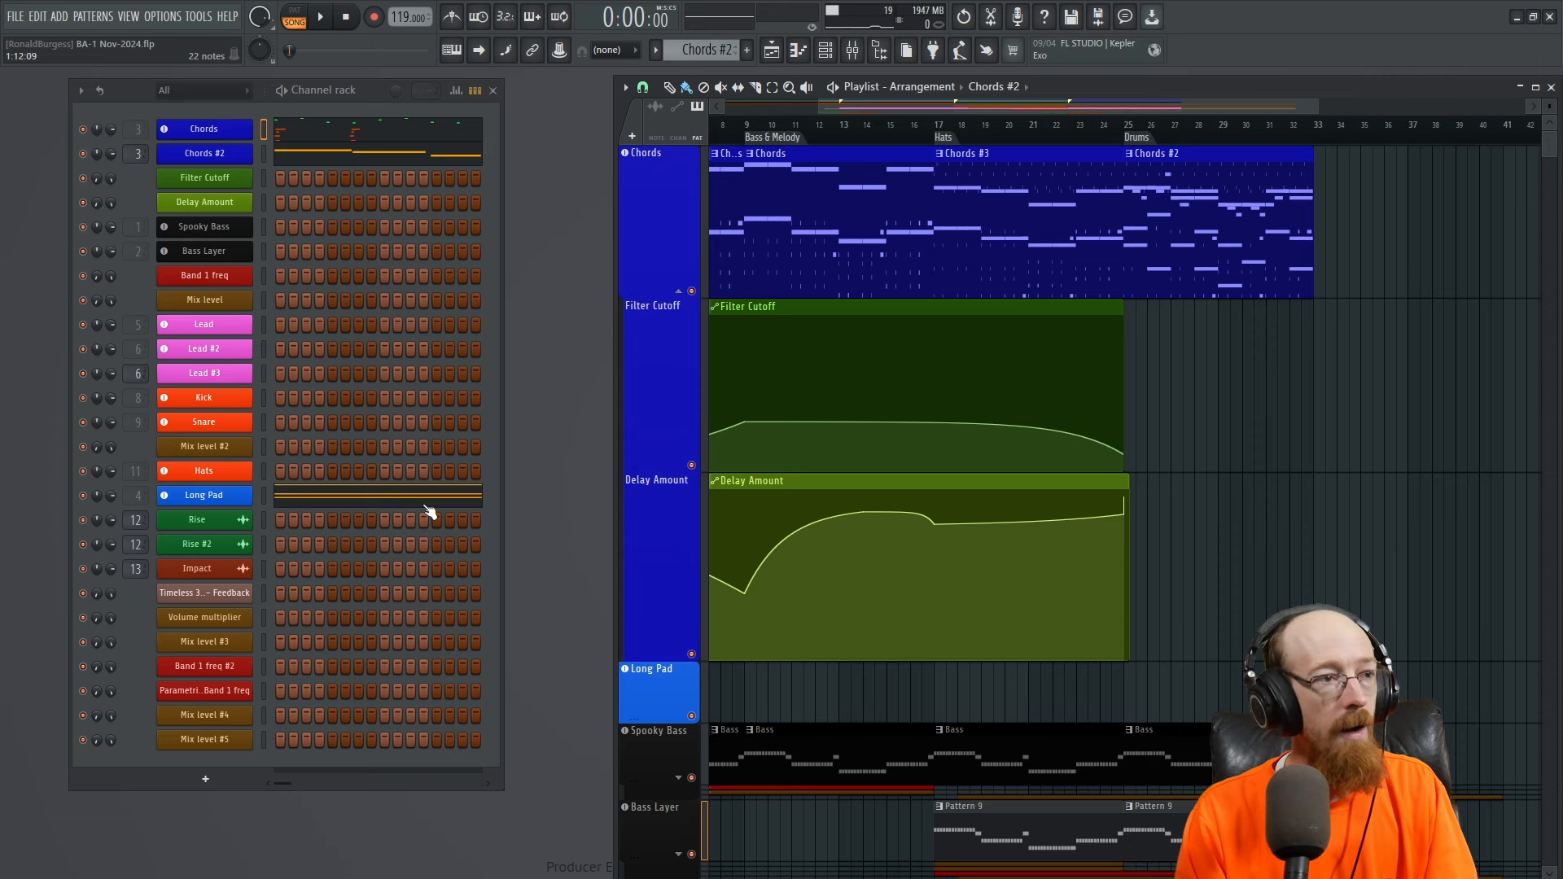
click(297, 162)
drag(623, 258, 1120, 464)
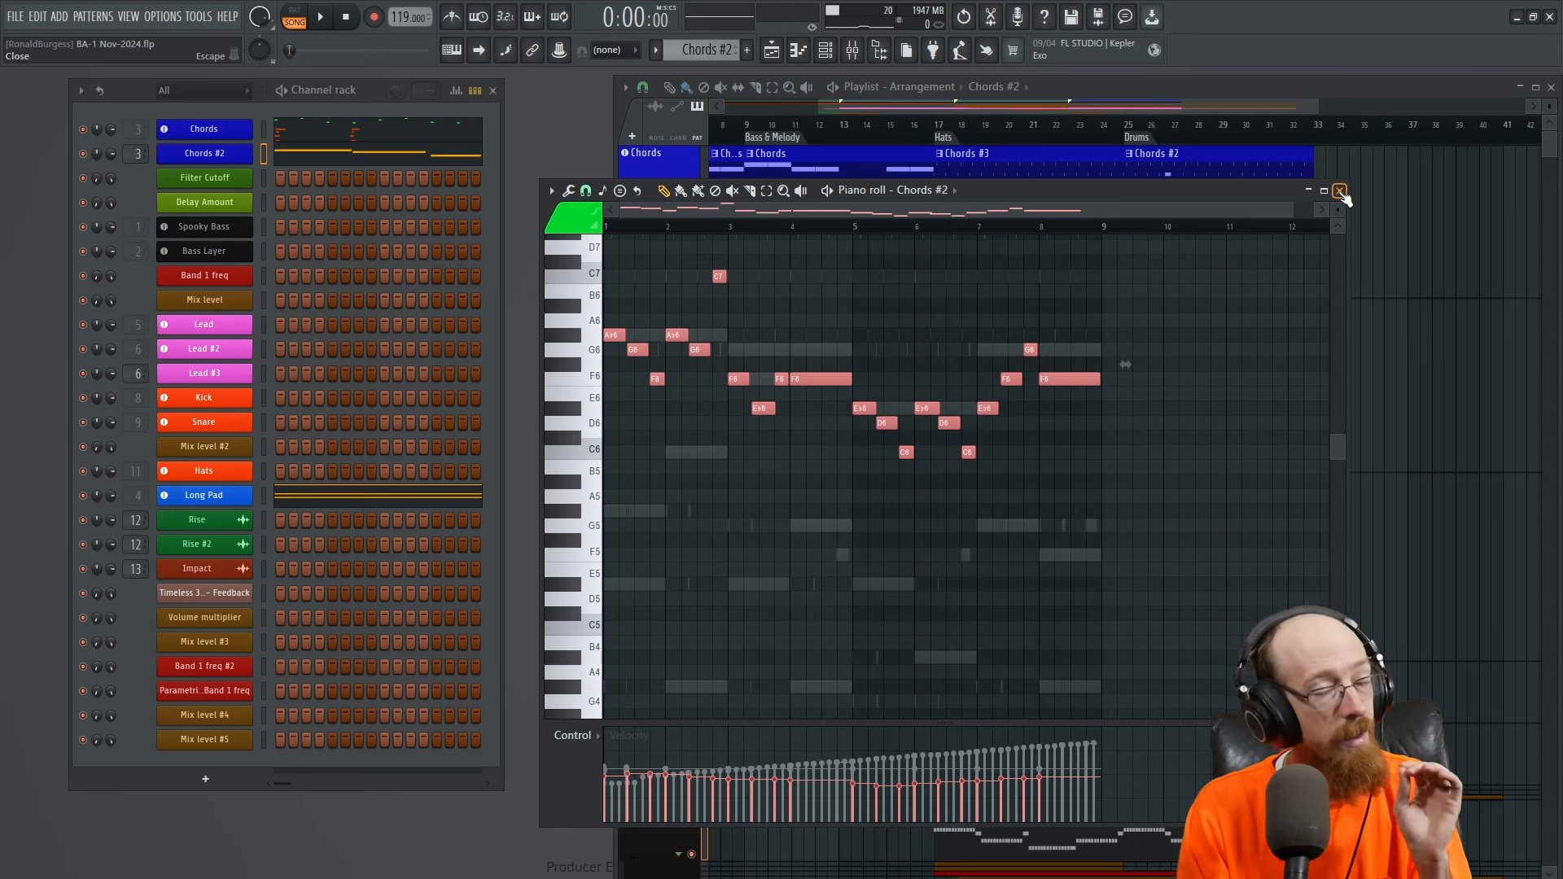
click(1339, 191)
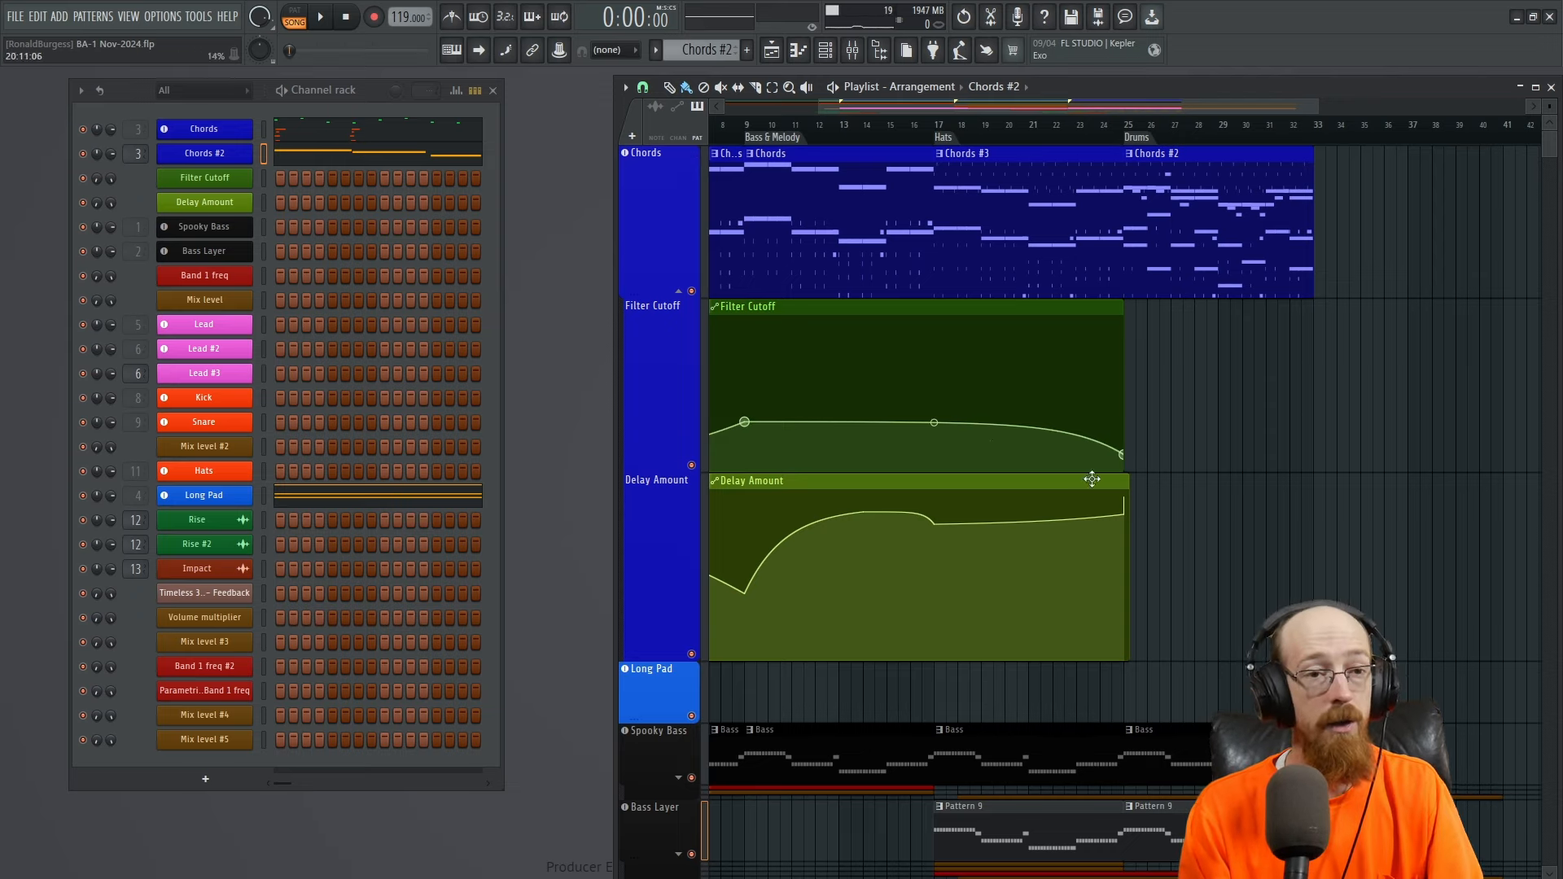
- Select the Rise, Rise #2 and Impact clips at the Drums marker and review the tracks from Chords to Impact around that section
scroll(1052, 464, down, 6)
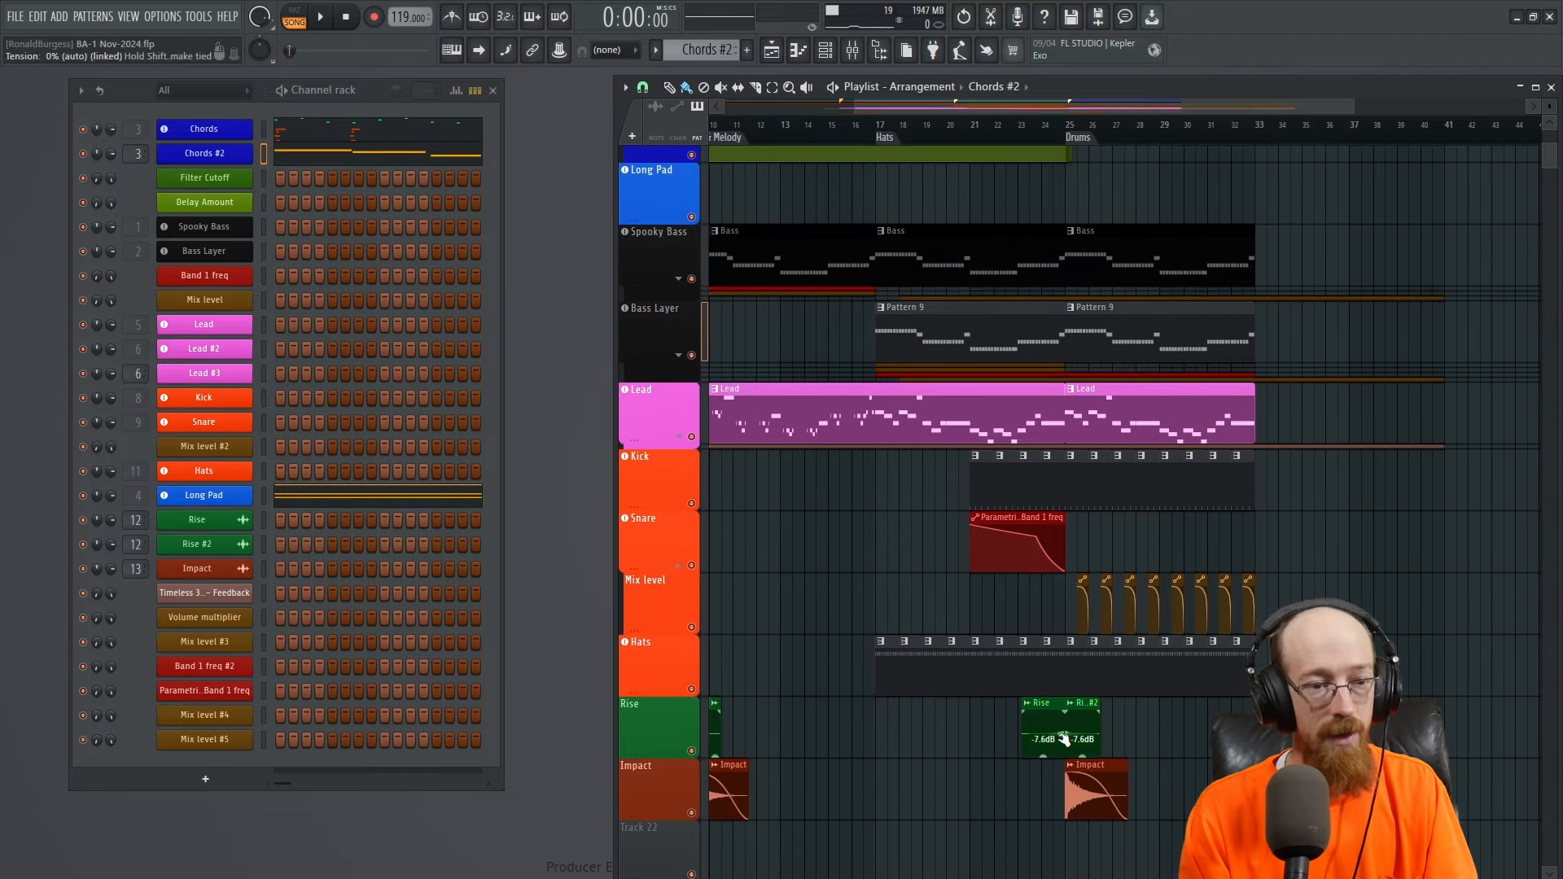
drag(987, 697, 1166, 830)
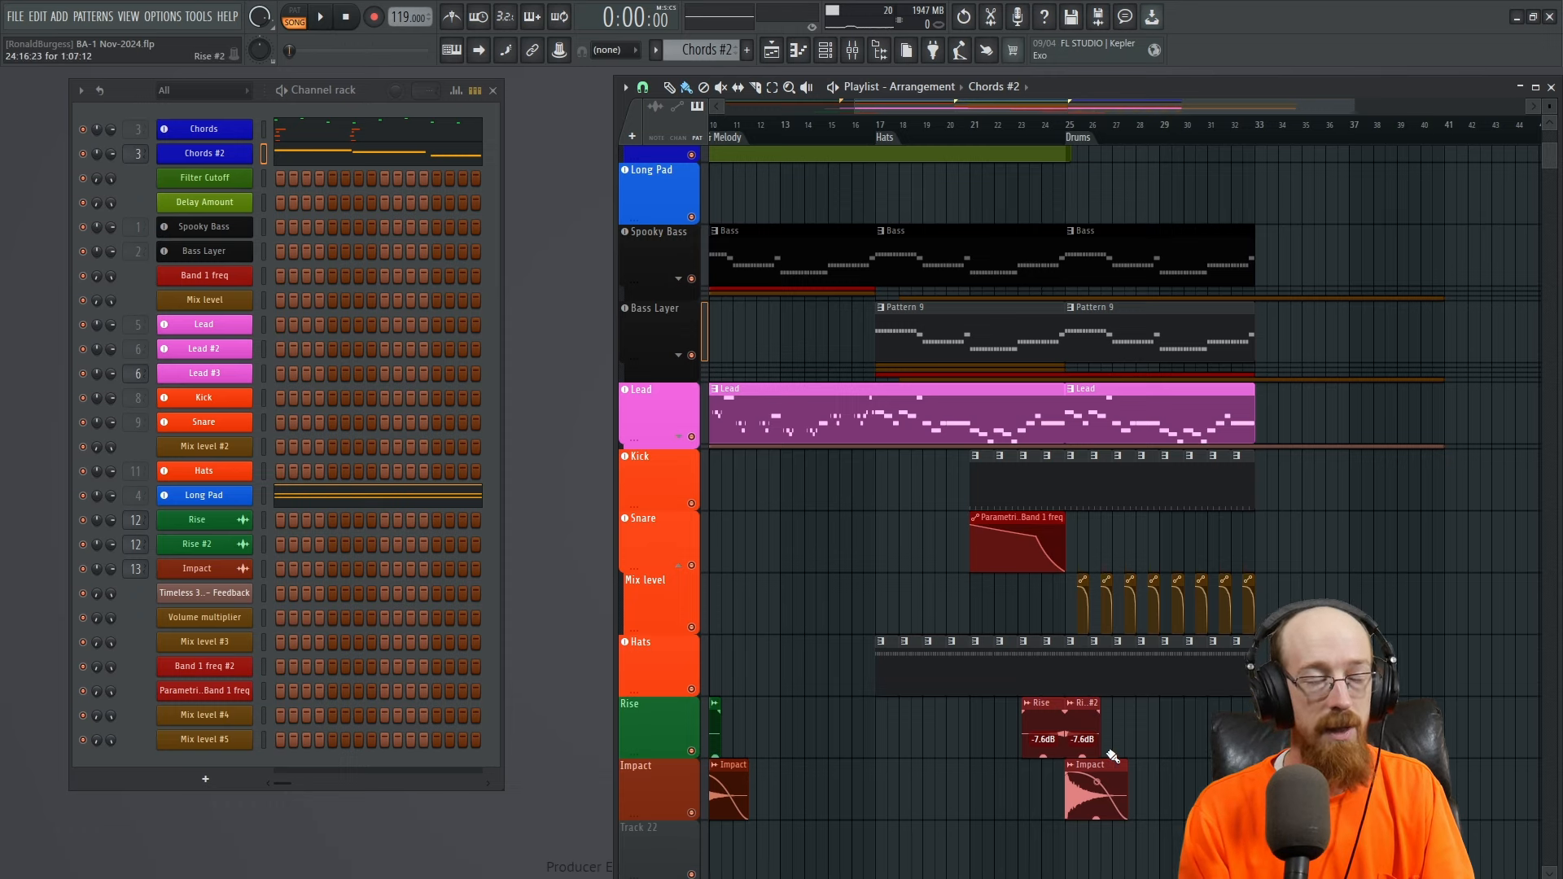
scroll(1168, 443, up, 6)
scroll(1308, 468, left, 2)
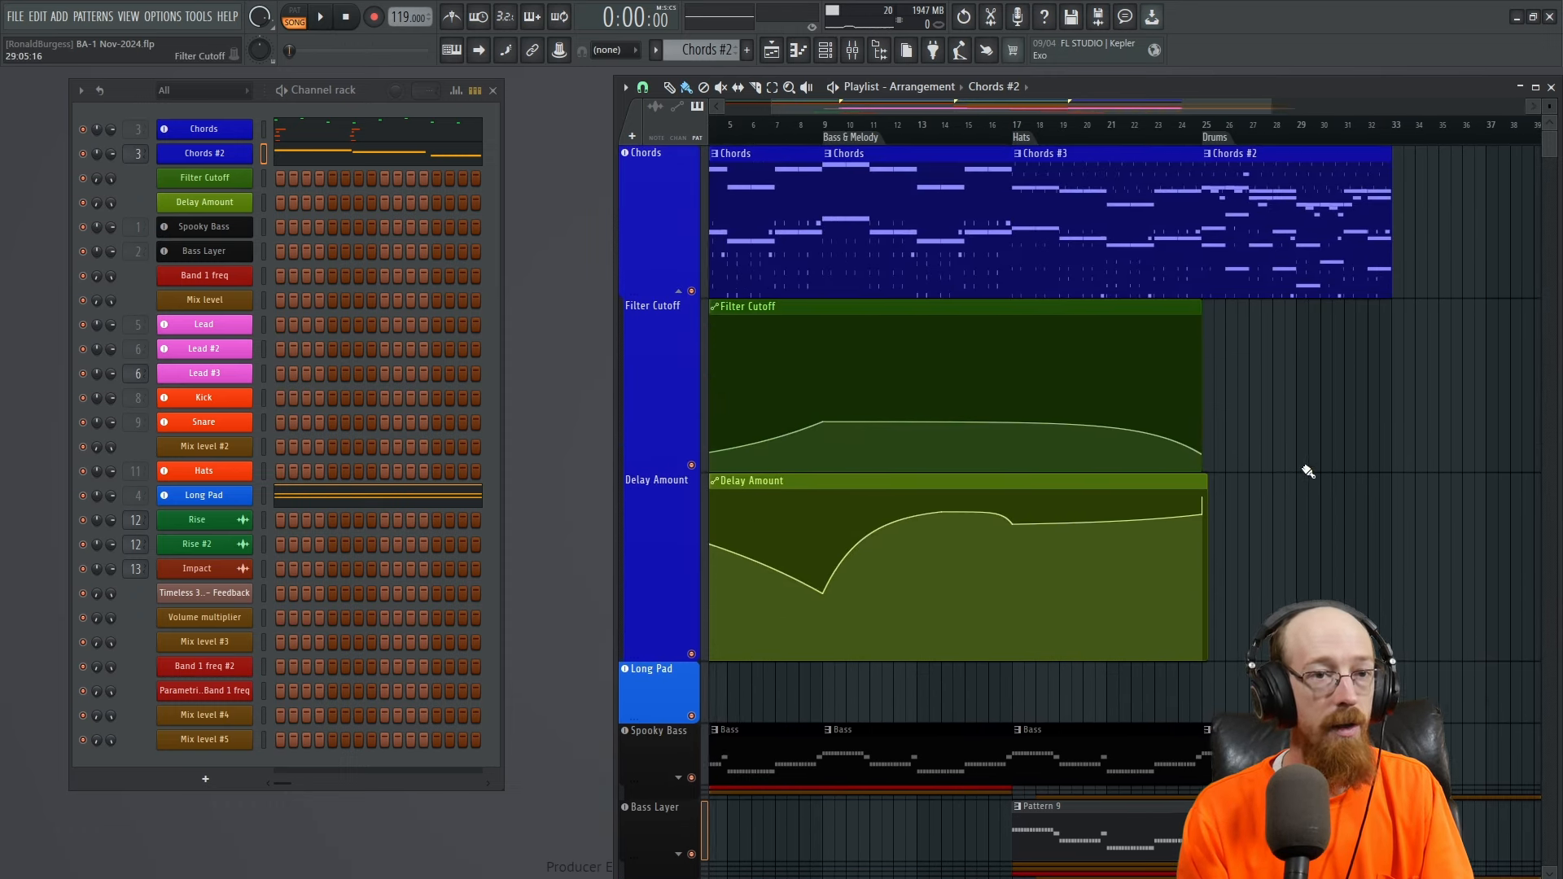
scroll(1283, 415, down, 3)
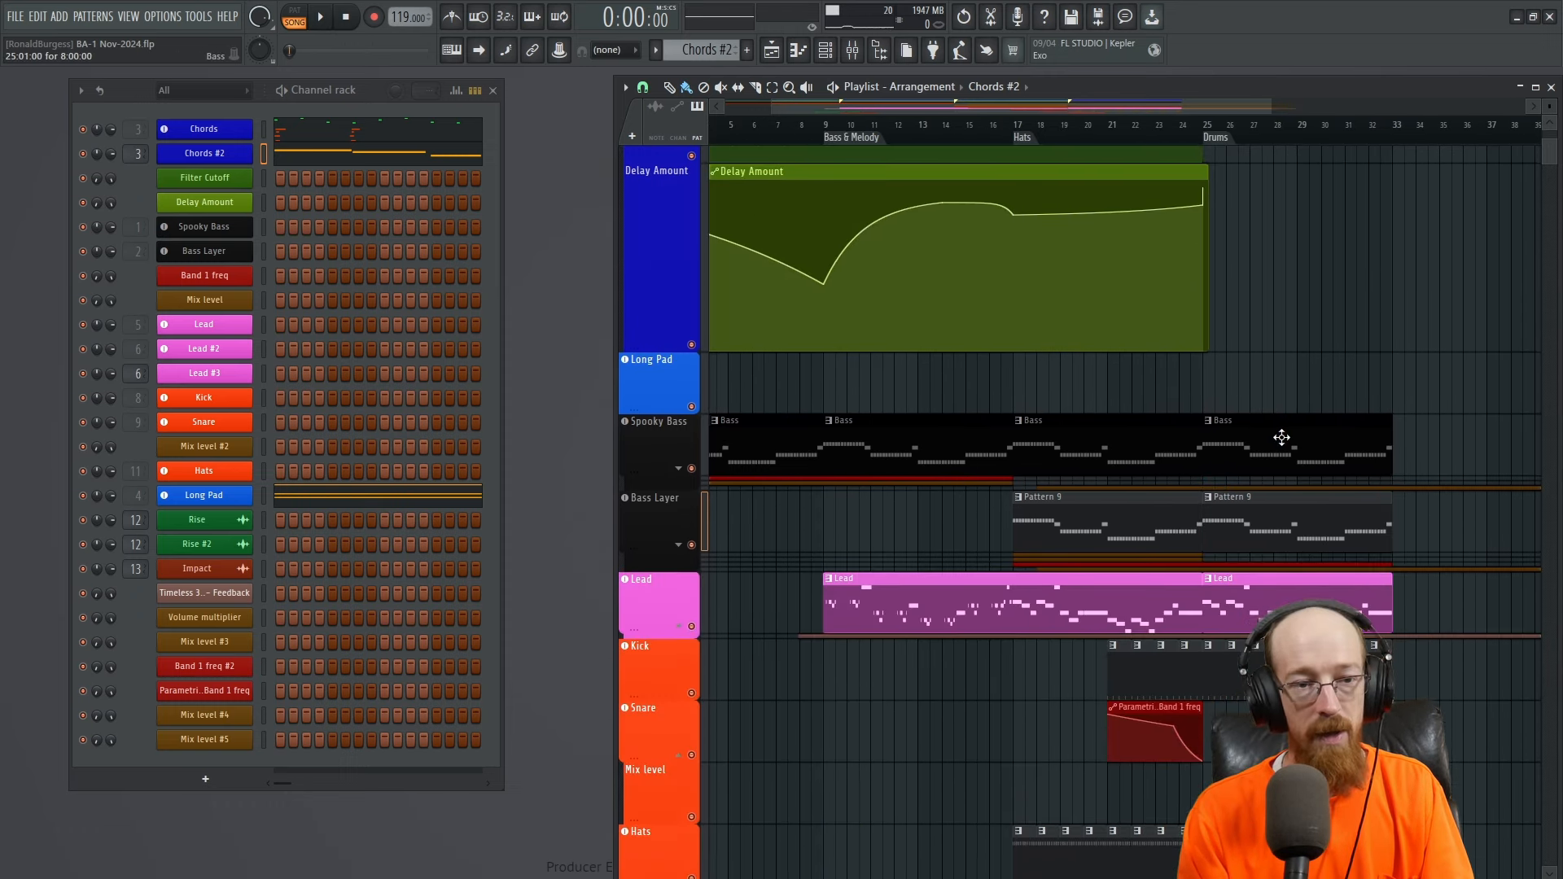
scroll(1281, 440, down, 5)
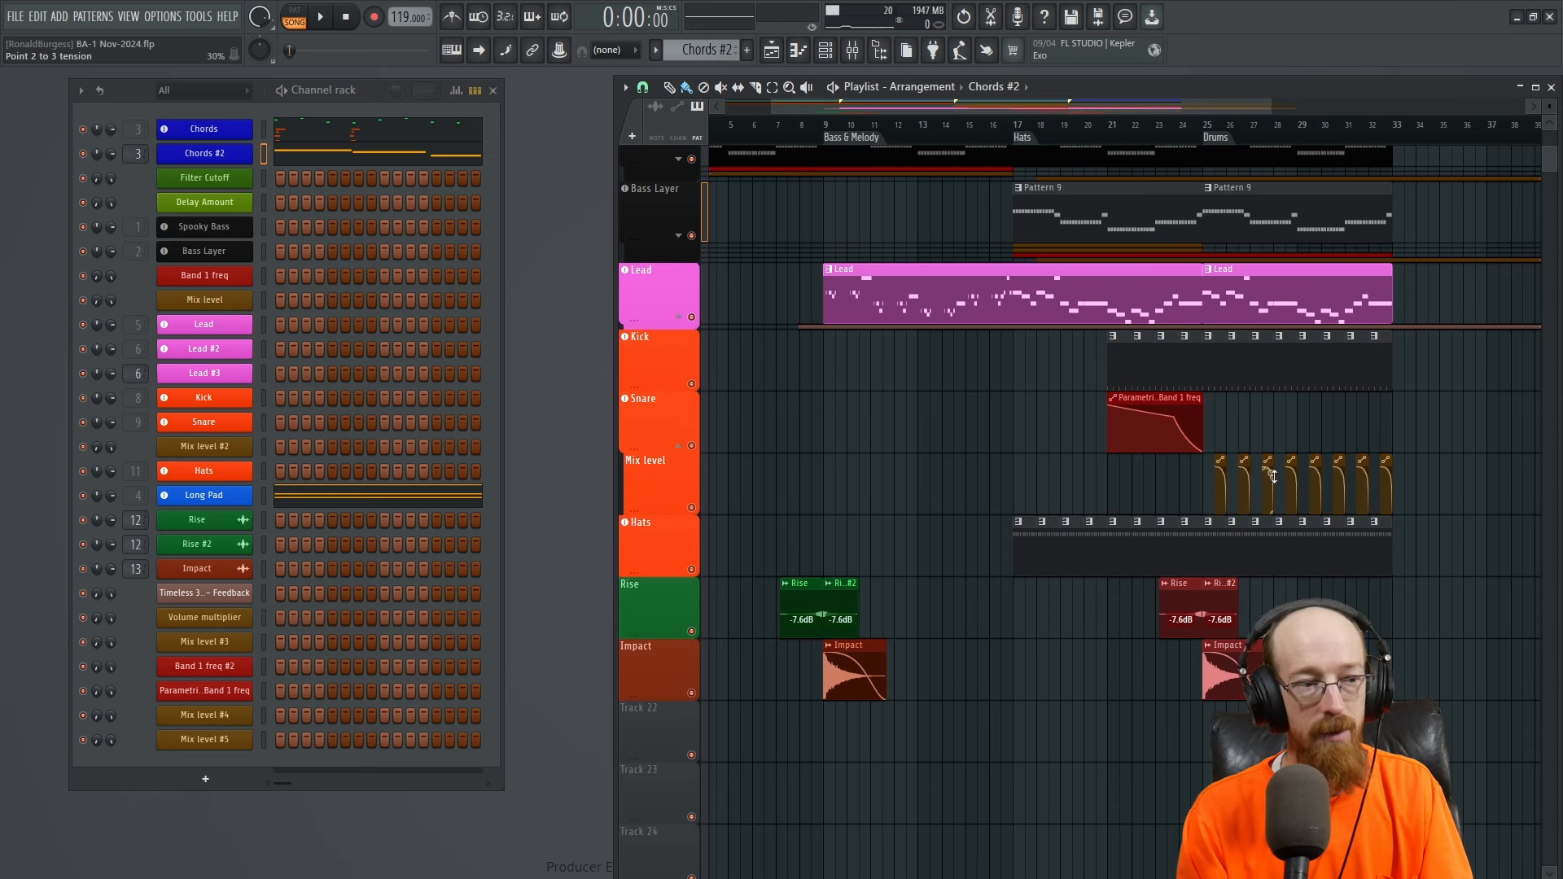
scroll(1287, 465, up, 6)
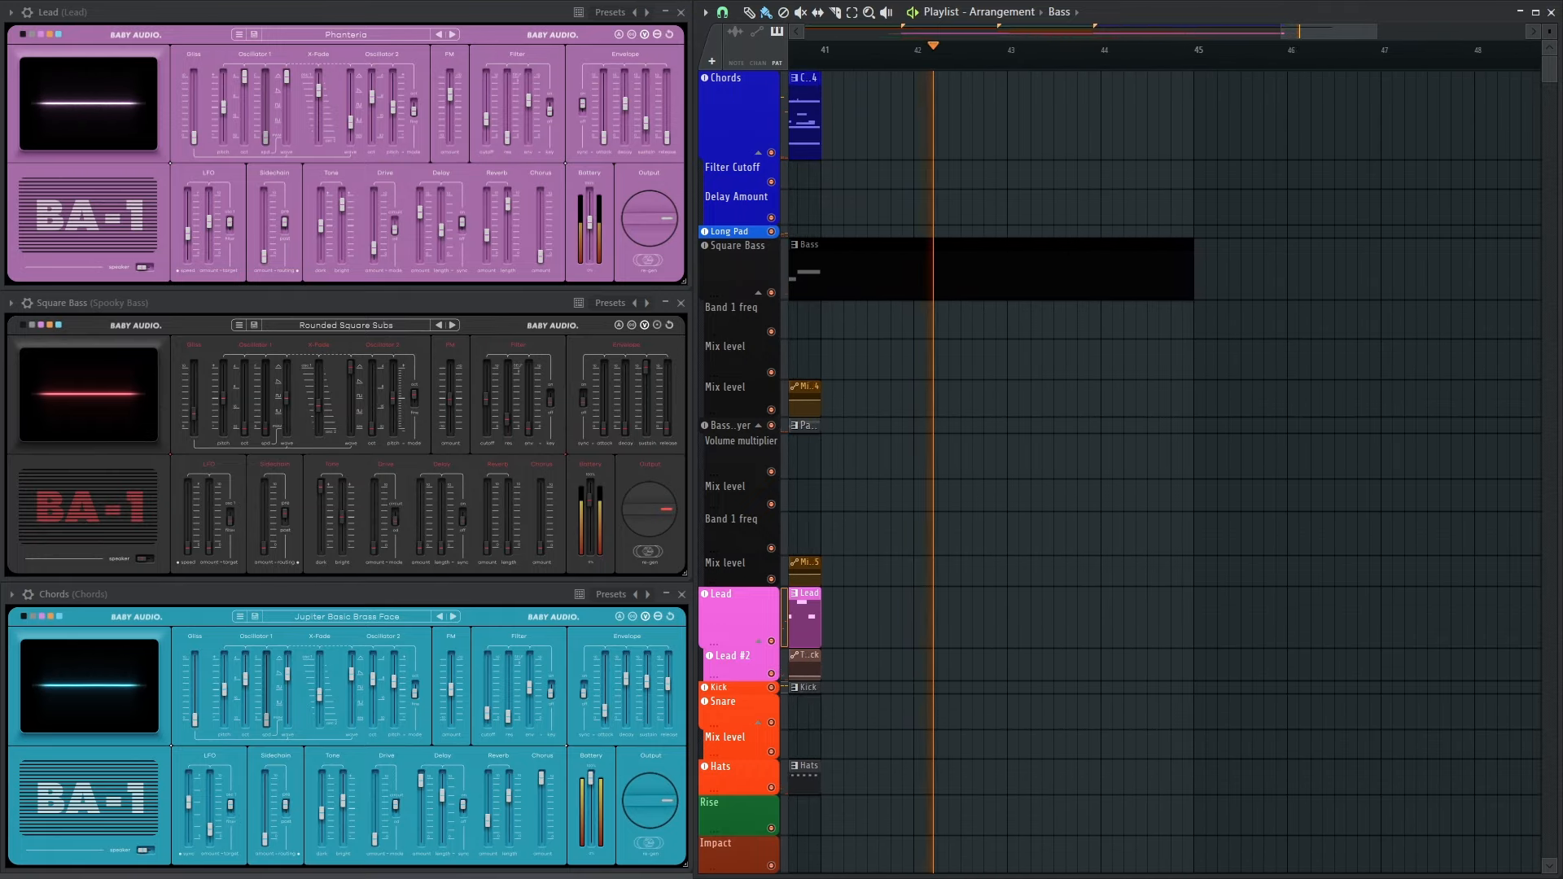
- Stop playback at the end of the arrangement
key(space)
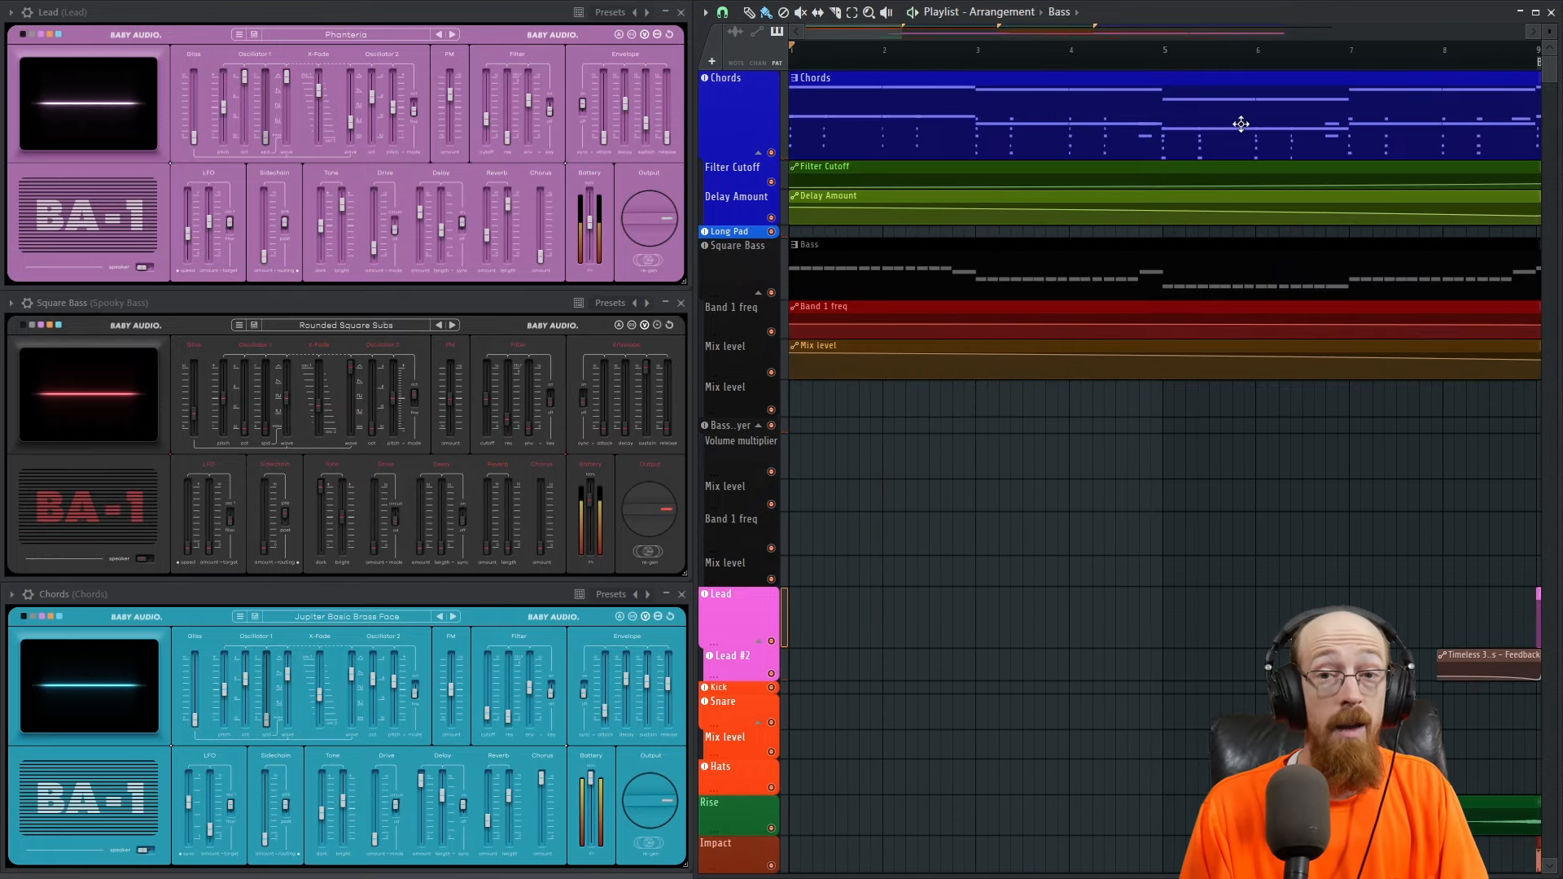